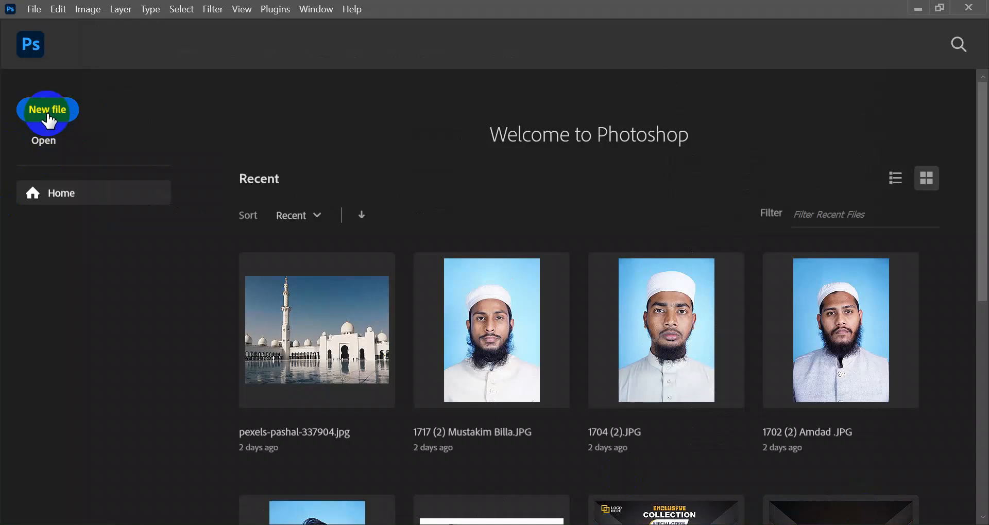
Create a new landscape document named 123, sized 1280 by 720 pixels at 72 pixels/inch.
click(52, 117)
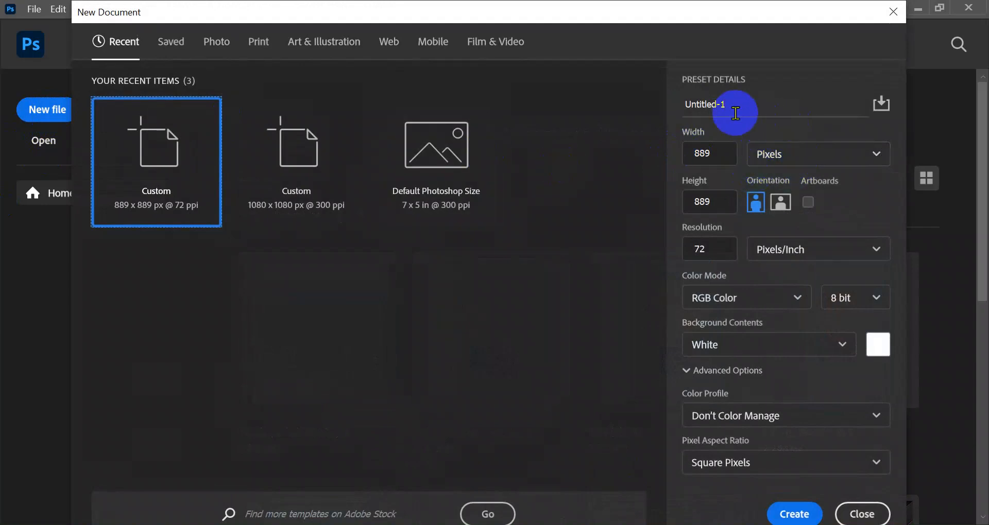
click(759, 104)
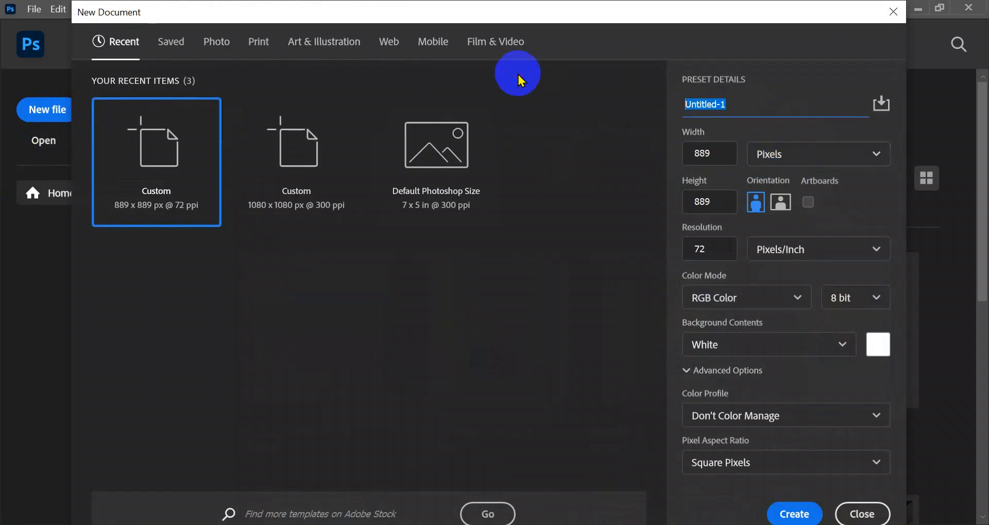
text(123)
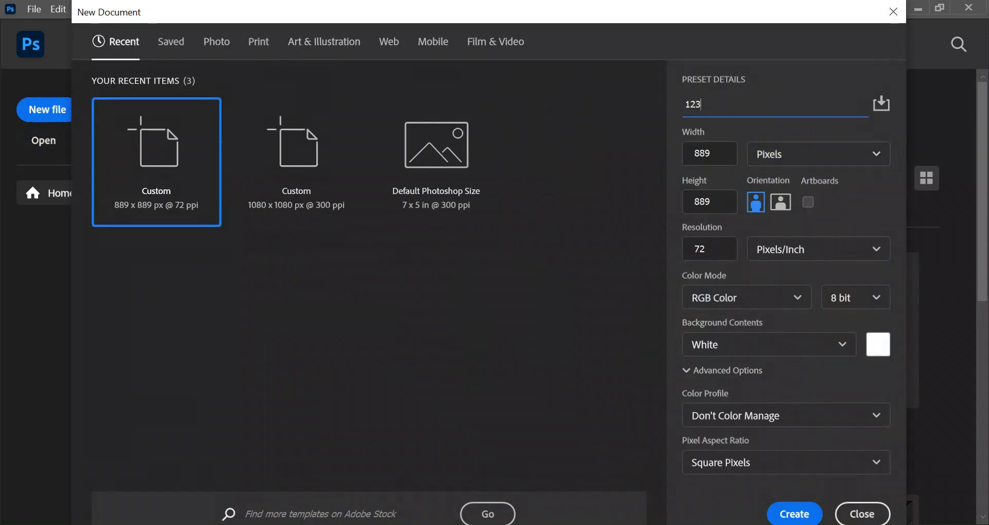
click(715, 155)
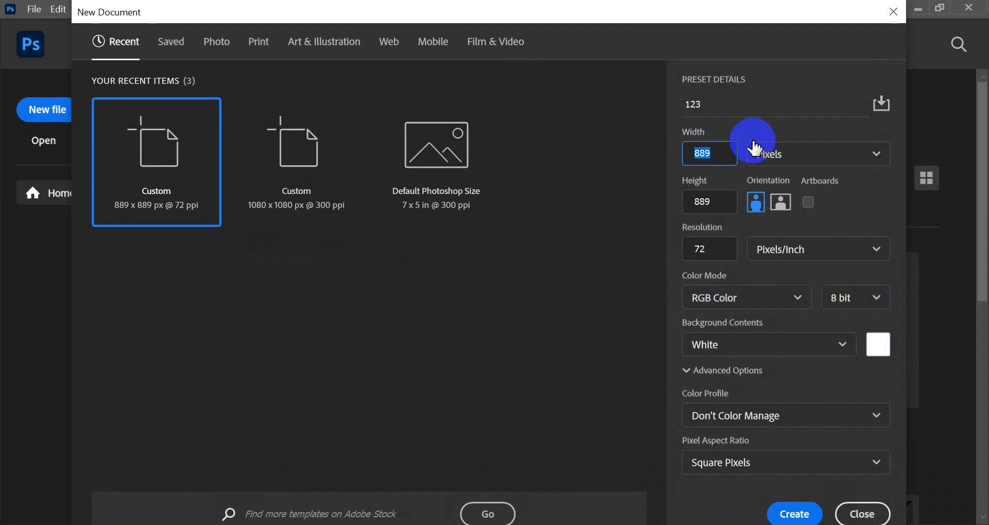
text(1280)
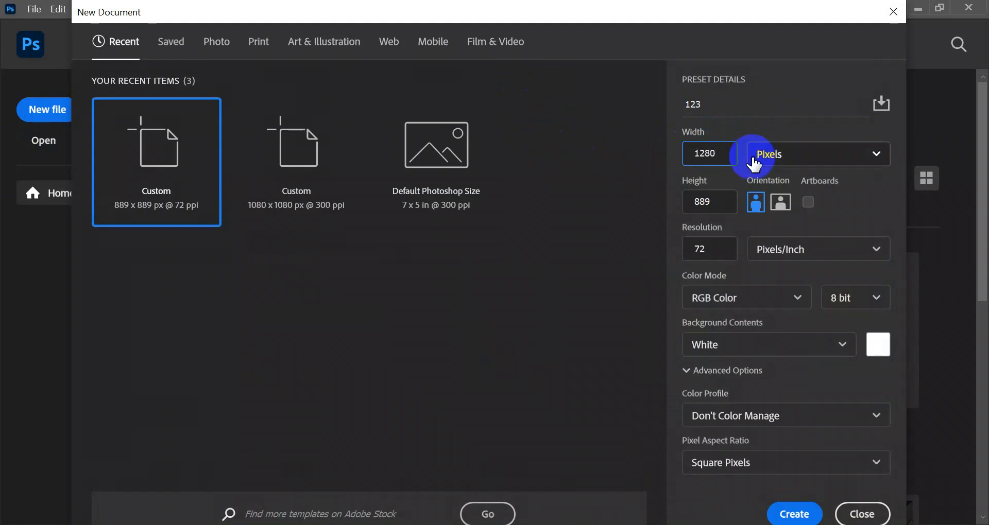
click(710, 202)
text(7)
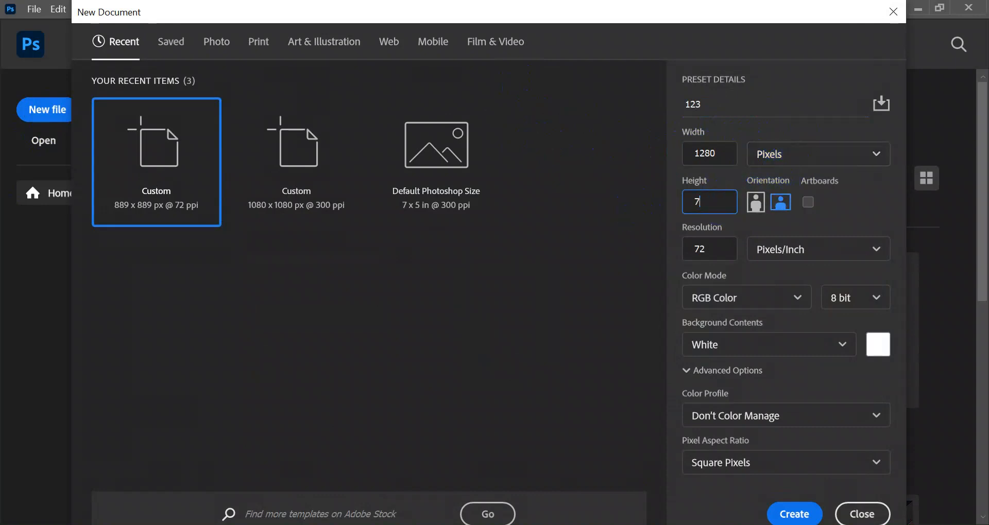
text(20)
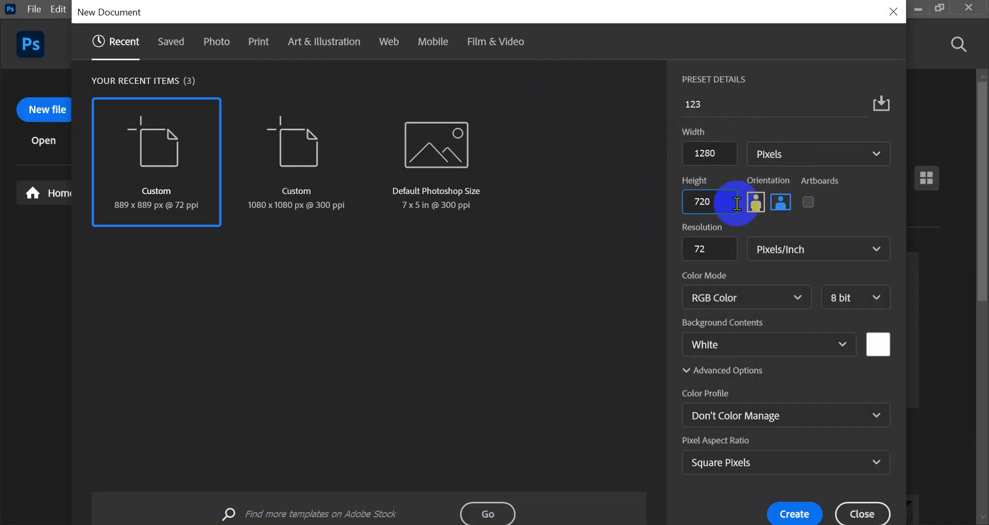
click(841, 211)
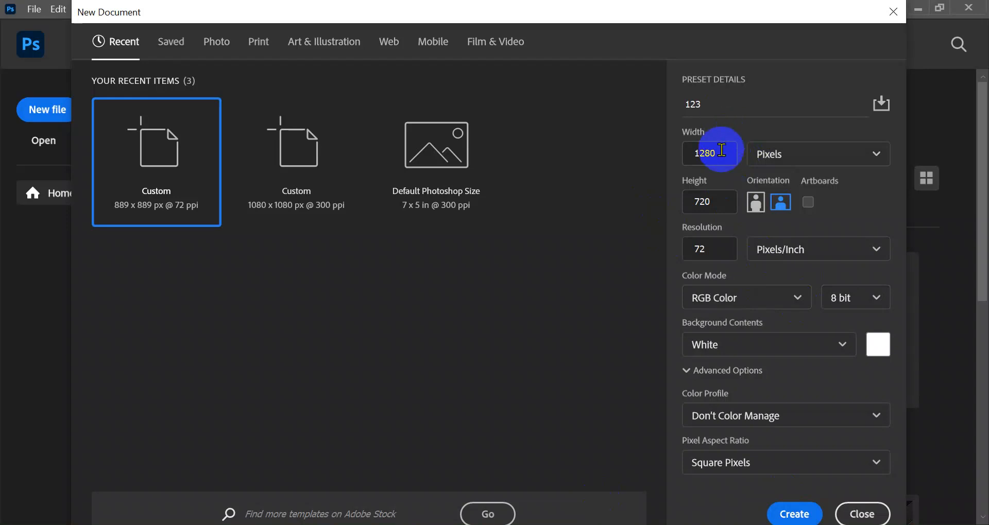
click(794, 514)
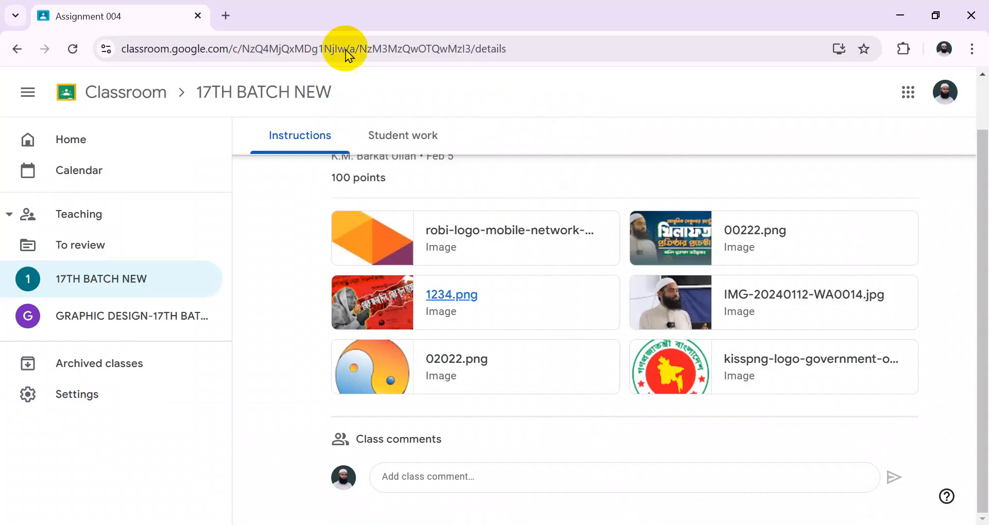
In a new Chrome tab, search Google for "5 august 2024 bangladesh" and browse the image results.
click(227, 16)
click(243, 52)
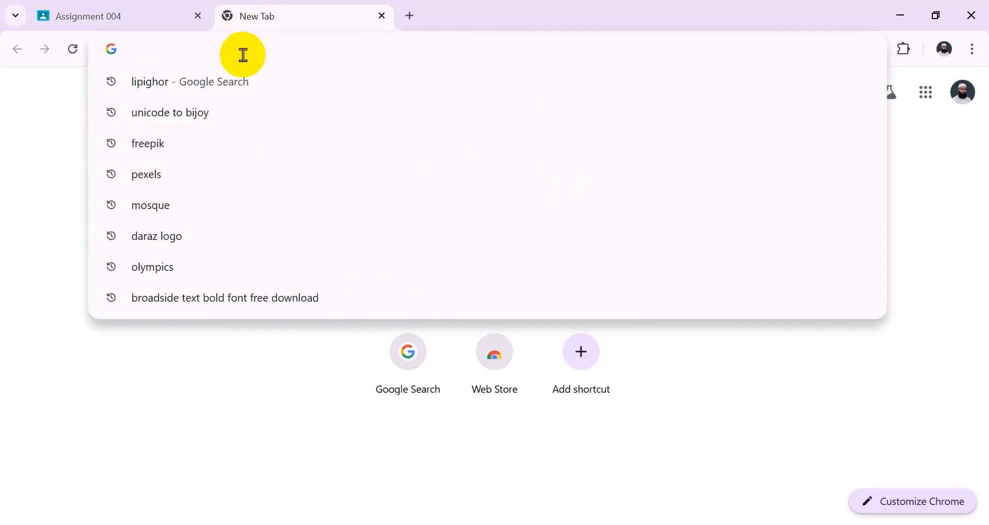
text(5 au)
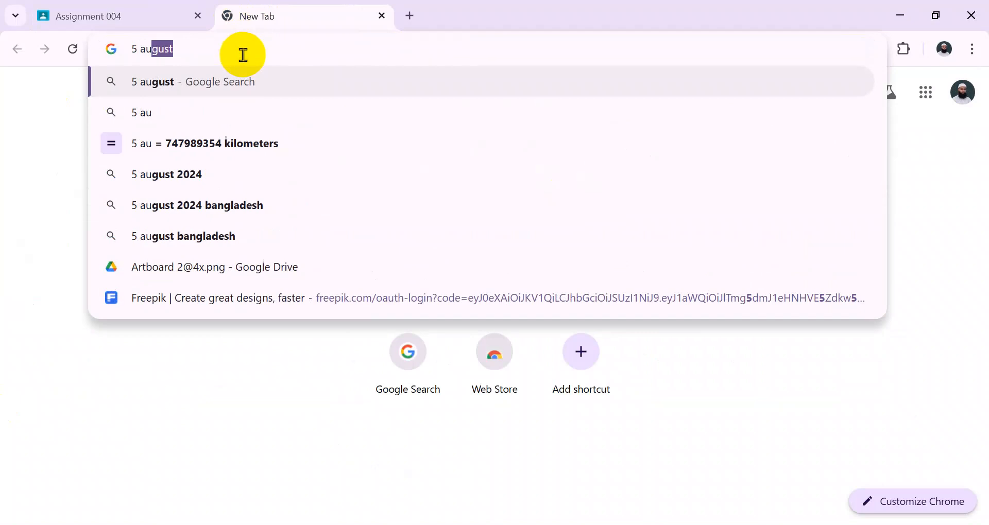
text(gust)
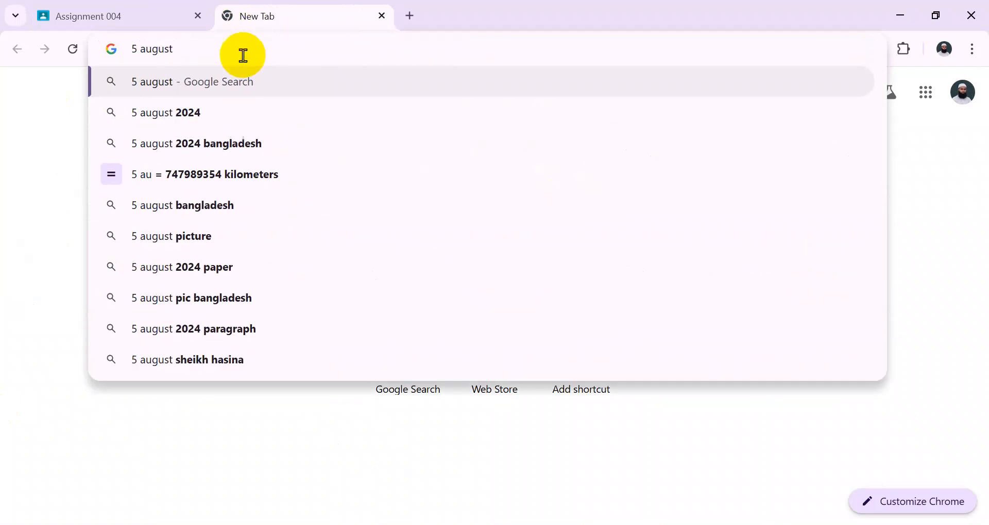
click(221, 144)
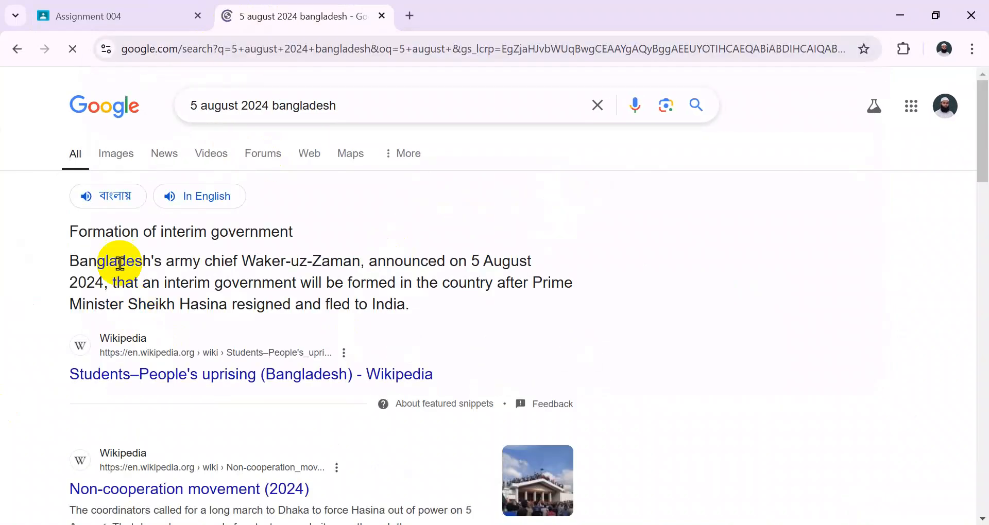
click(118, 153)
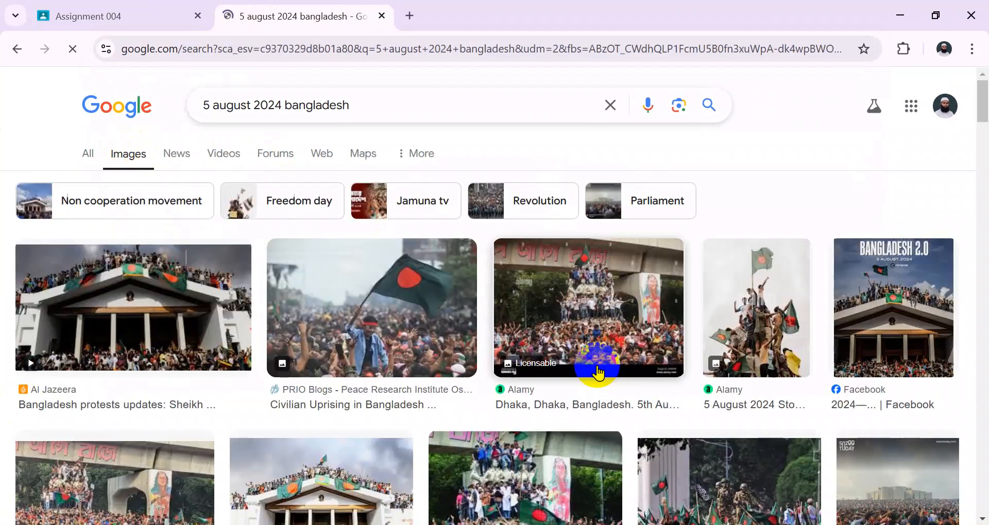
scroll(597, 372, down, 2)
scroll(601, 376, down, 4)
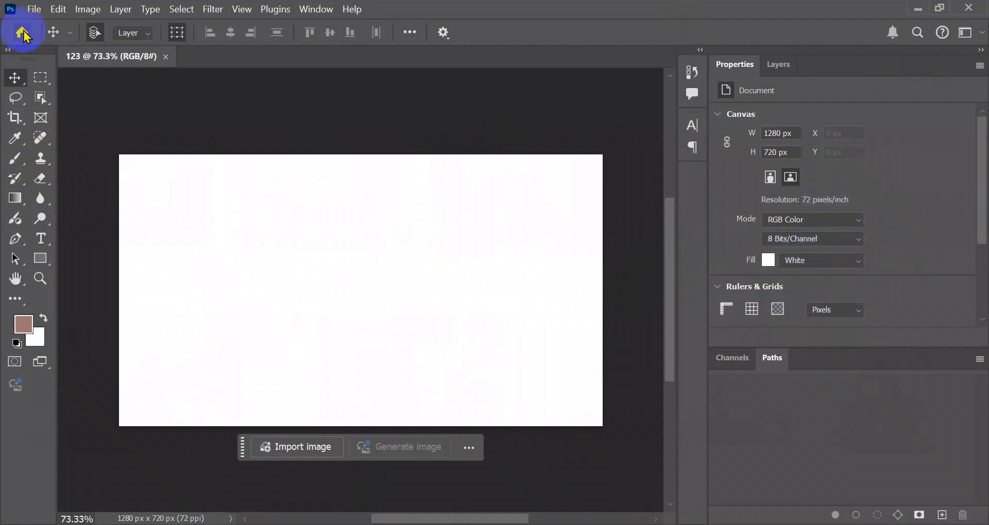
In Photoshop, create a second 1280 by 720 pixel document with the resolution set to 300 pixels/inch.
click(34, 9)
click(49, 24)
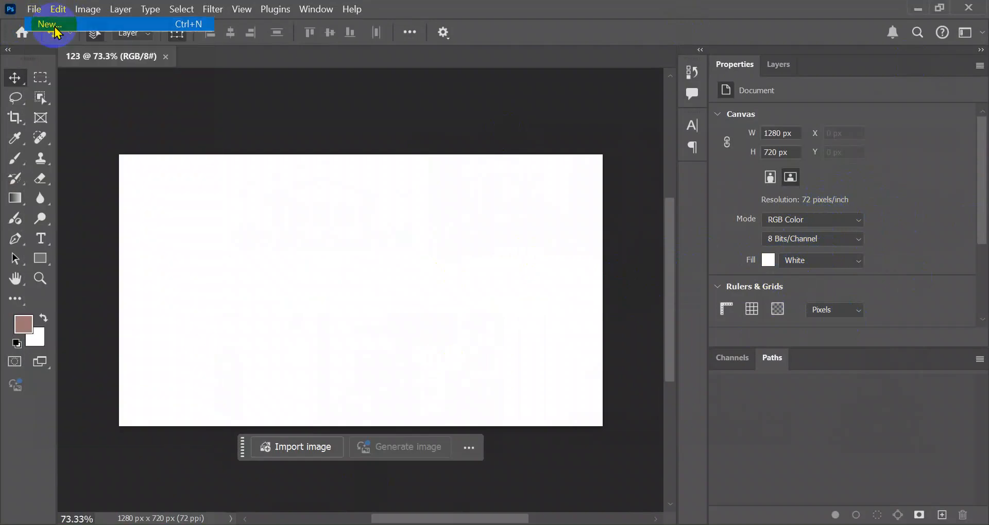
double_click(711, 246)
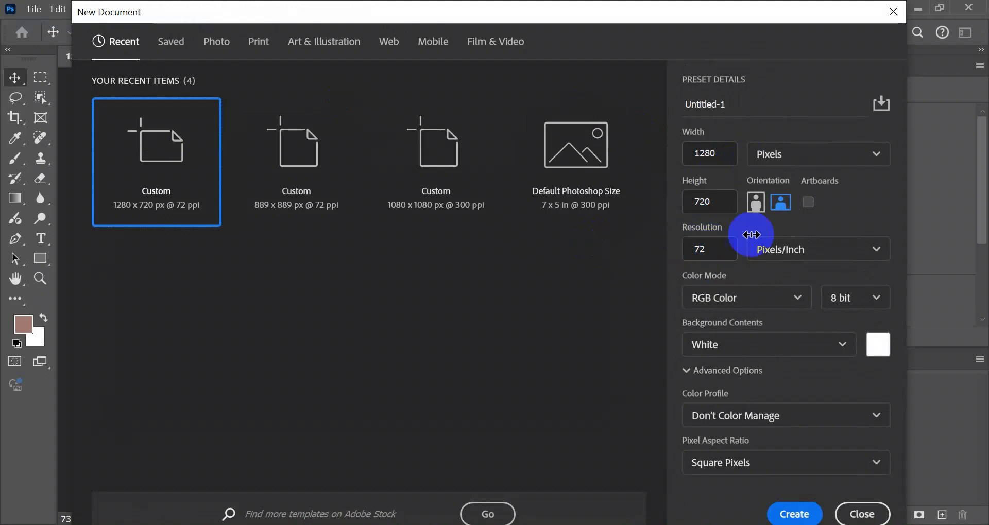
text(300)
click(793, 513)
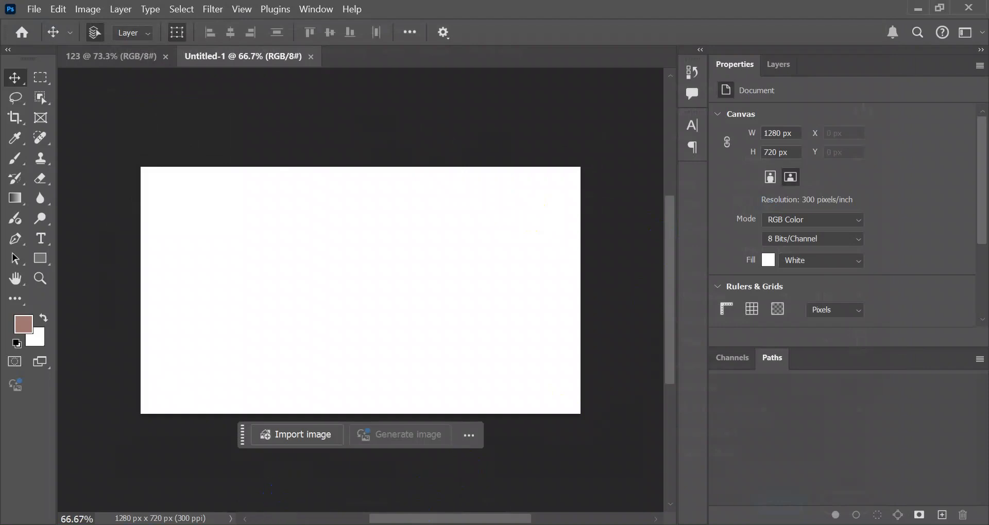
Return to Chrome and look through the 5 August 2024 image results for a suitable crowd photo.
click(309, 524)
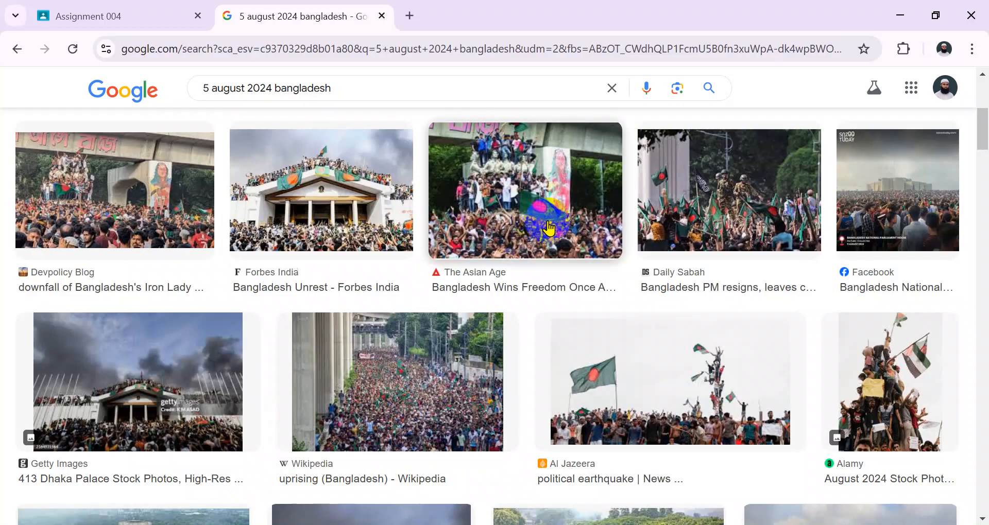
scroll(586, 228, down, 5)
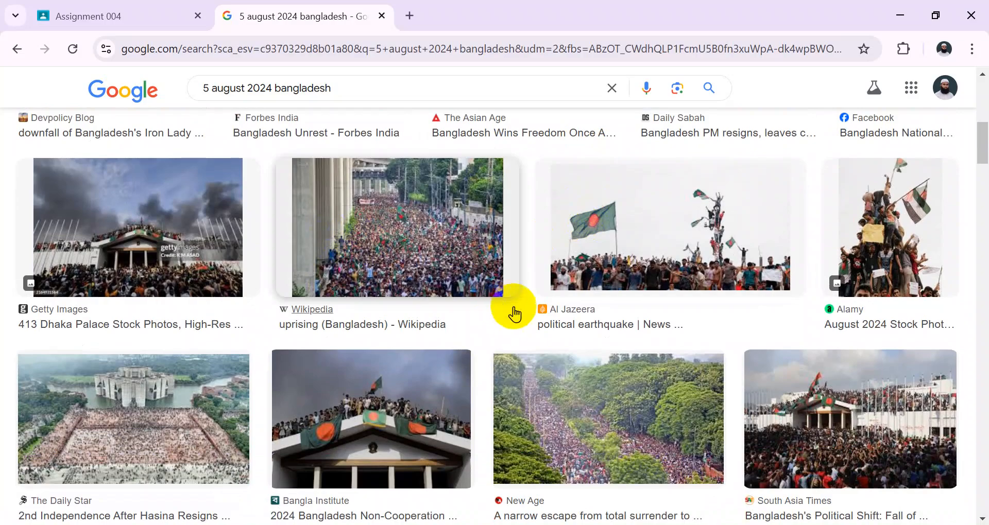
scroll(540, 340, down, 3)
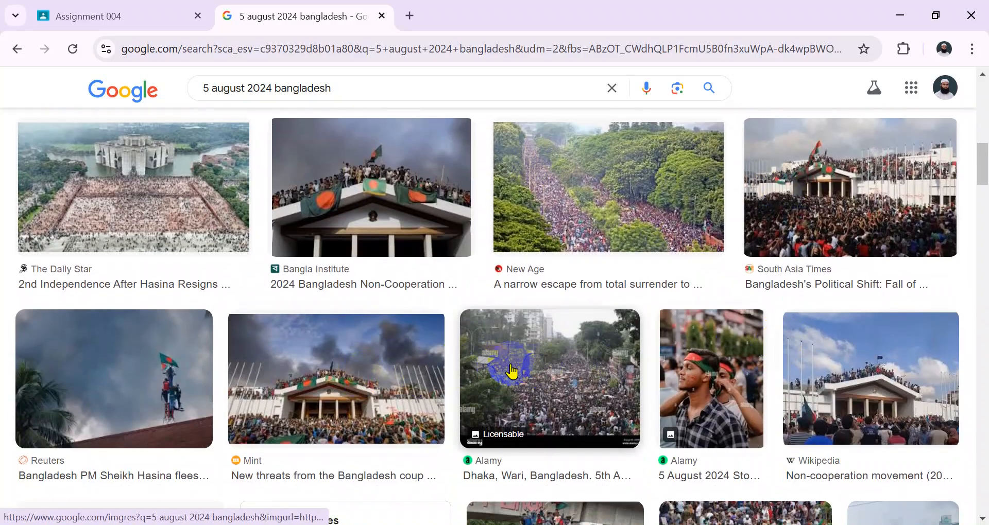
scroll(478, 360, up, 2)
scroll(591, 311, down, 1)
scroll(591, 315, up, 1)
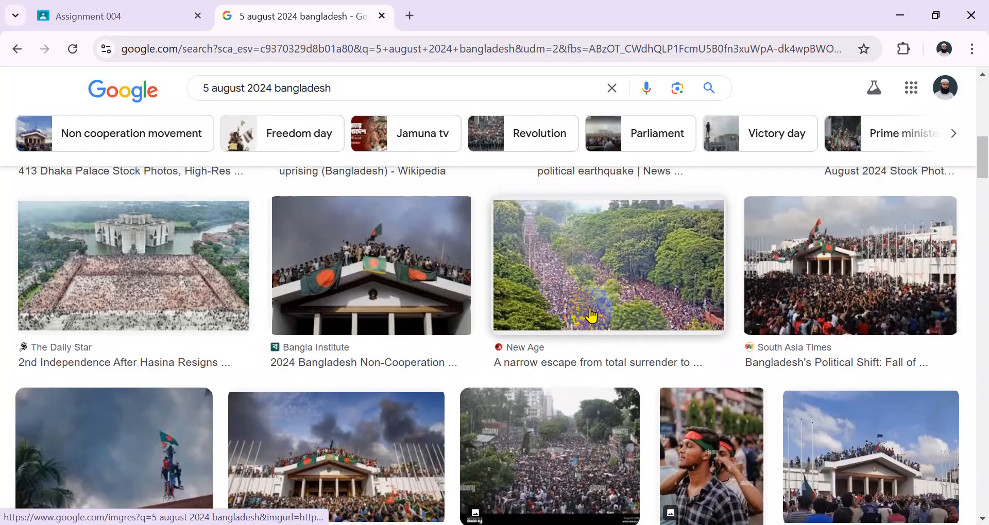
scroll(591, 317, up, 3)
click(71, 20)
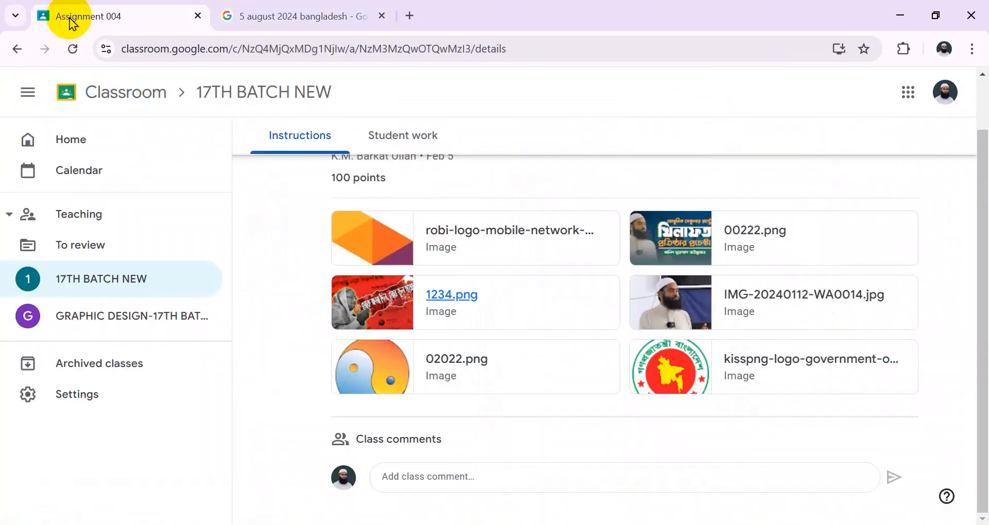
click(293, 19)
click(128, 29)
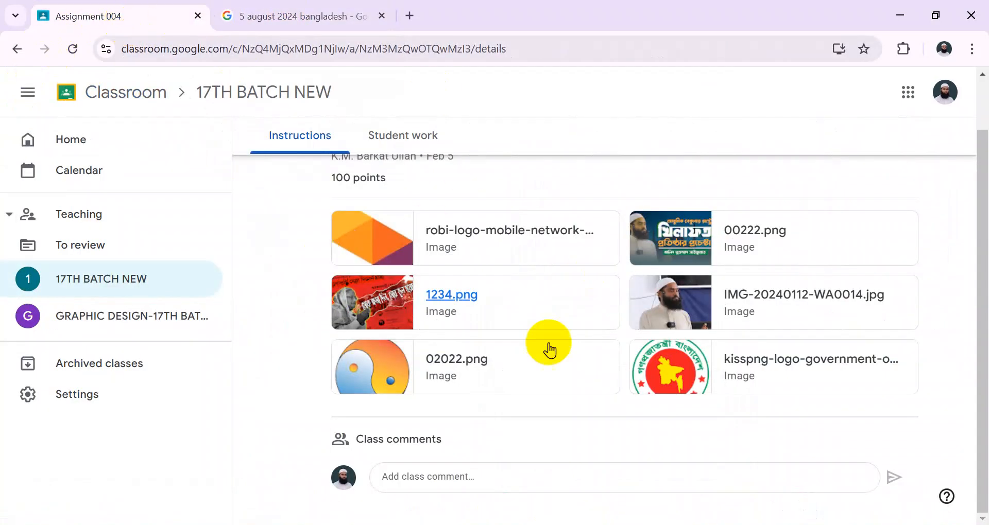
click(283, 12)
click(75, 7)
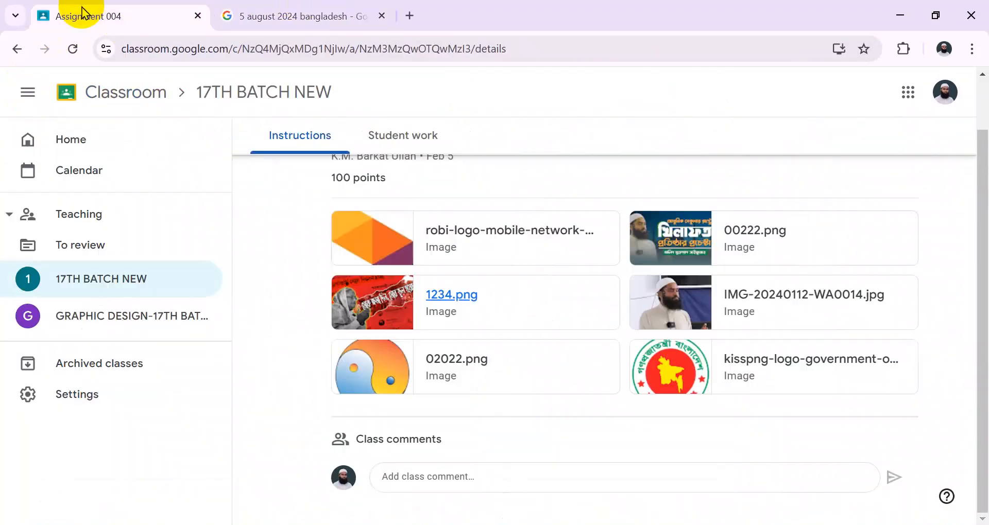
click(237, 13)
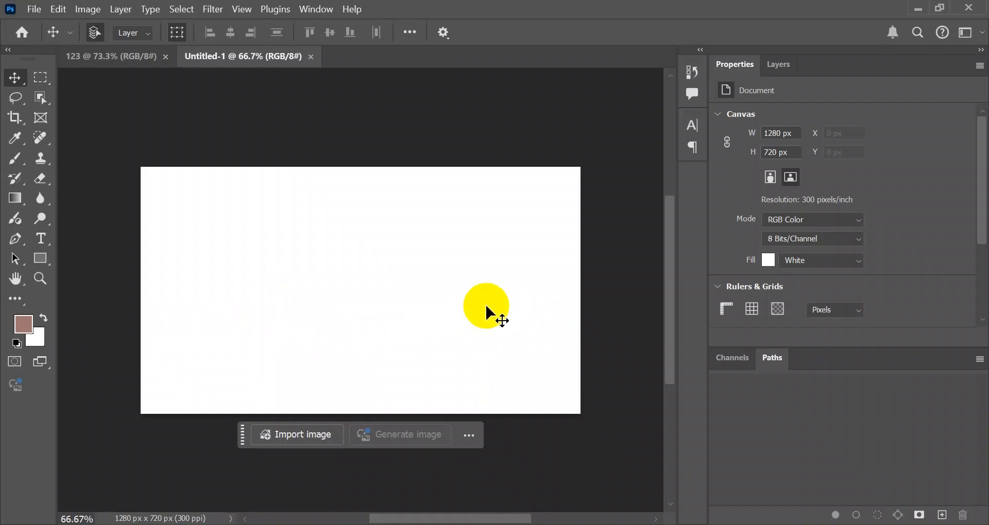
scroll(488, 309, down, 1)
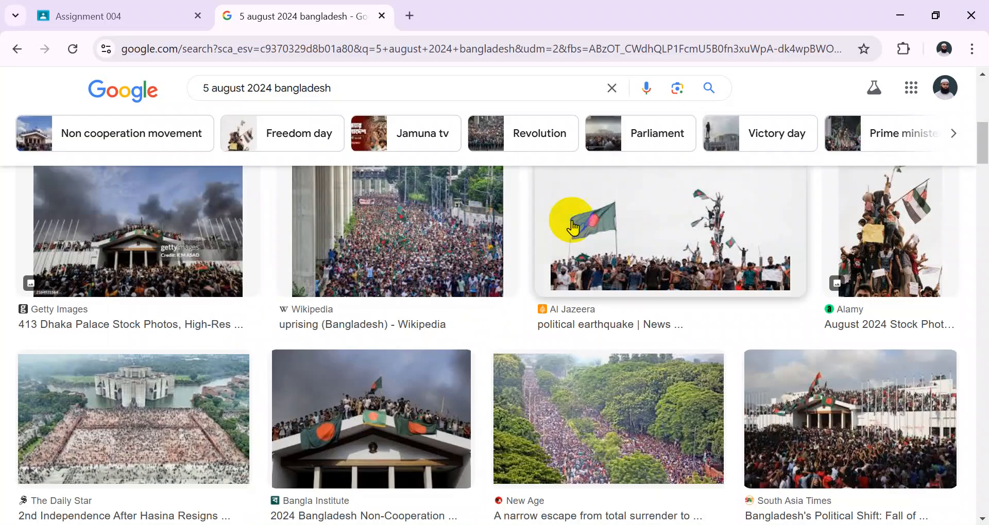
Preview the Country Today photo of the crowd with the flag and look through its related images.
scroll(572, 220, down, 3)
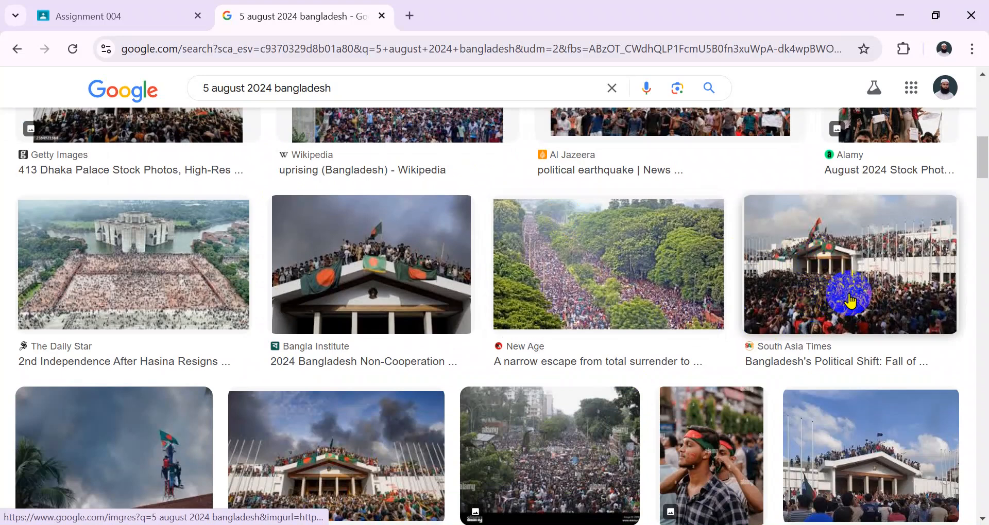
scroll(403, 308, down, 10)
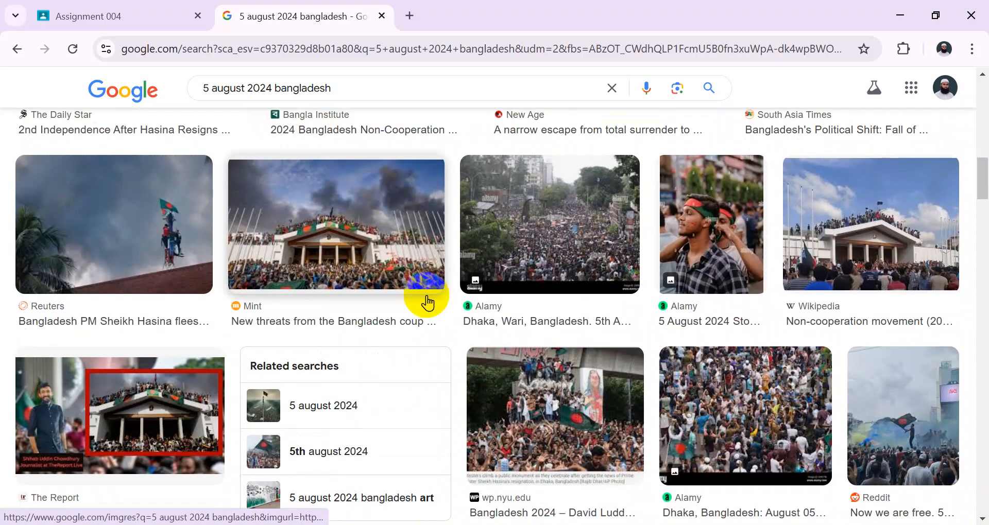
scroll(639, 355, down, 3)
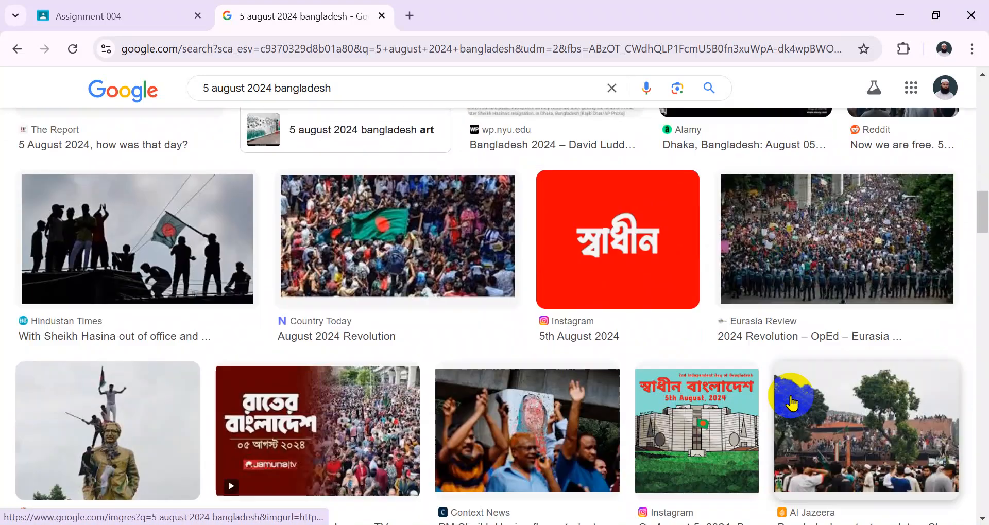
scroll(847, 254, up, 1)
click(397, 366)
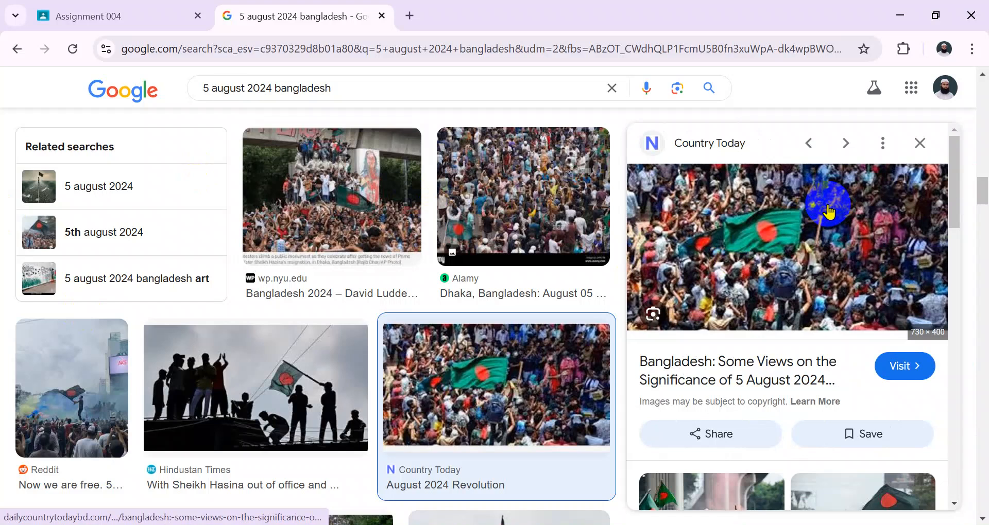
scroll(828, 211, down, 2)
scroll(829, 216, up, 2)
scroll(830, 222, down, 2)
scroll(830, 227, up, 2)
scroll(831, 226, down, 3)
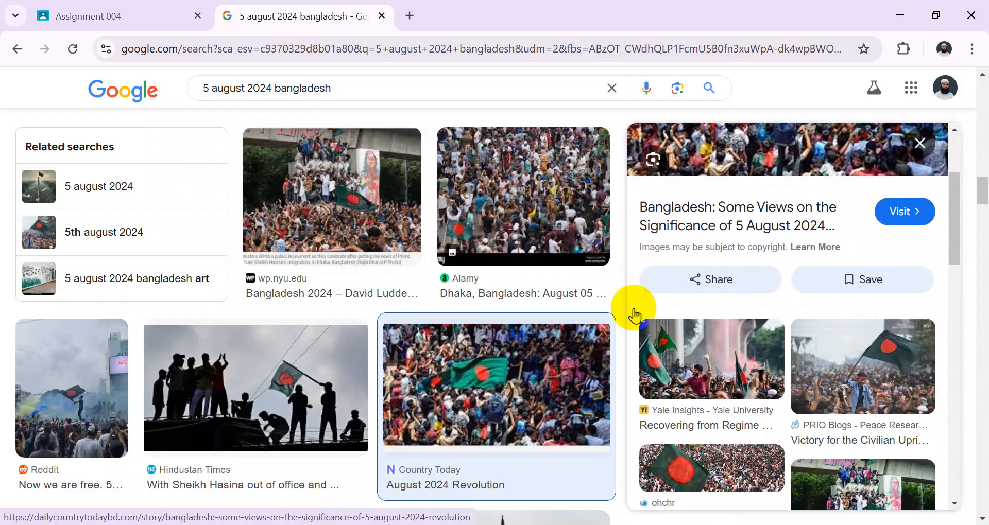
click(515, 247)
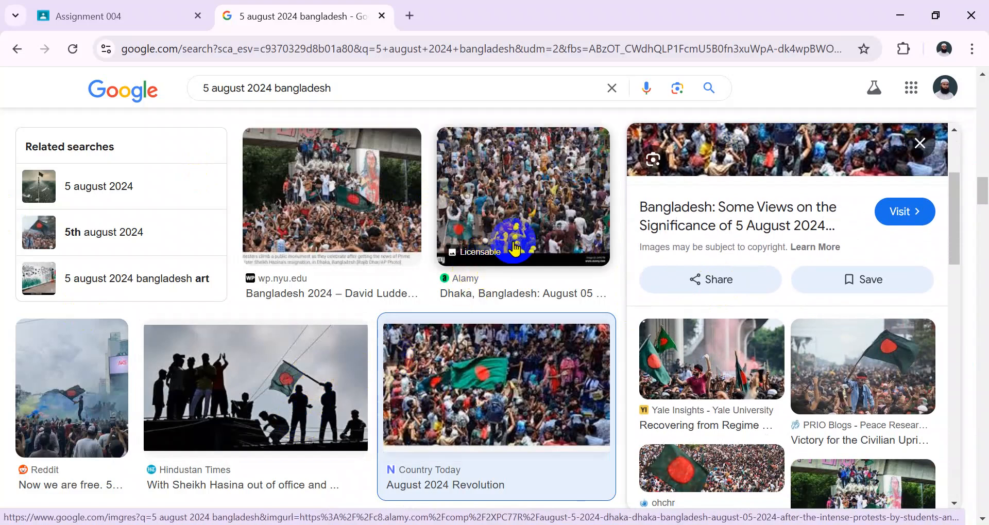
Open the ohchr crowd photo from the related images, copy the image, and switch to Photoshop.
click(724, 466)
right_click(835, 235)
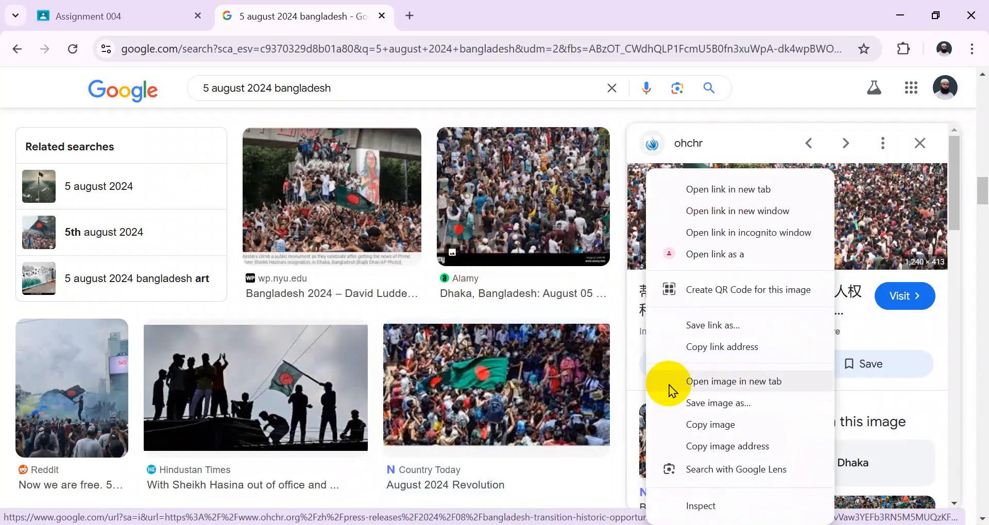
click(740, 424)
key(alt+Tab)
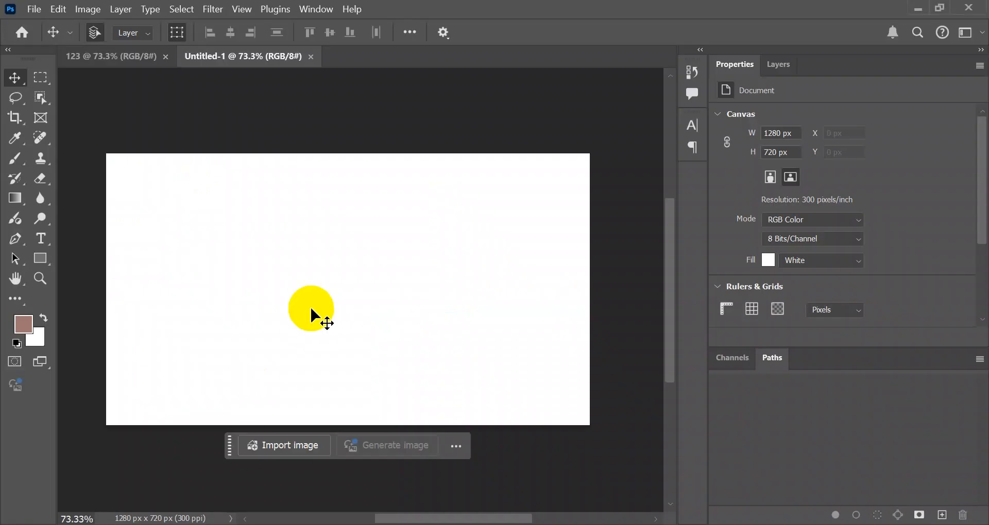
Paste the copied crowd photo into the blank document and scale it proportionally to about 190% so it covers the canvas.
key(ctrl+v)
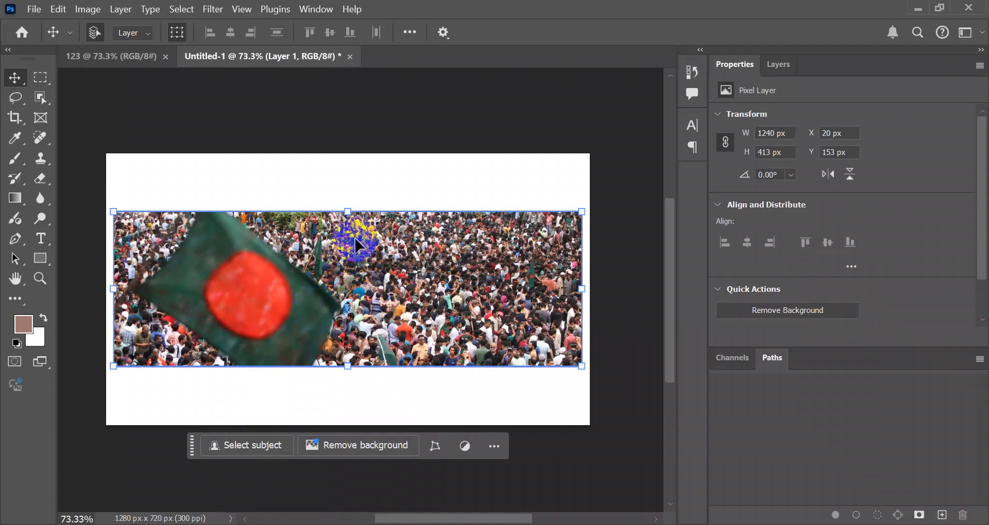
drag(348, 211, 348, 149)
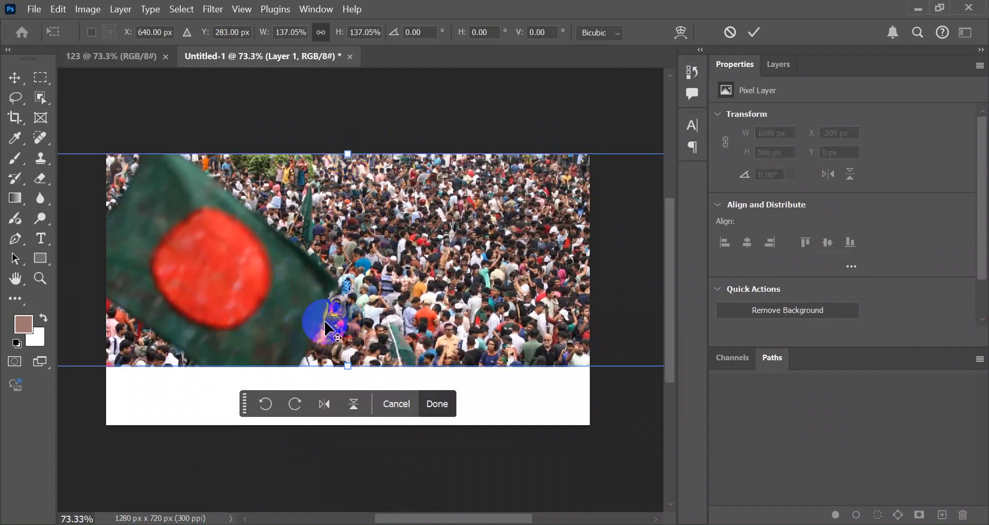
scroll(325, 322, down, 2)
drag(343, 355, 340, 424)
scroll(268, 291, down, 2)
scroll(267, 291, down, 2)
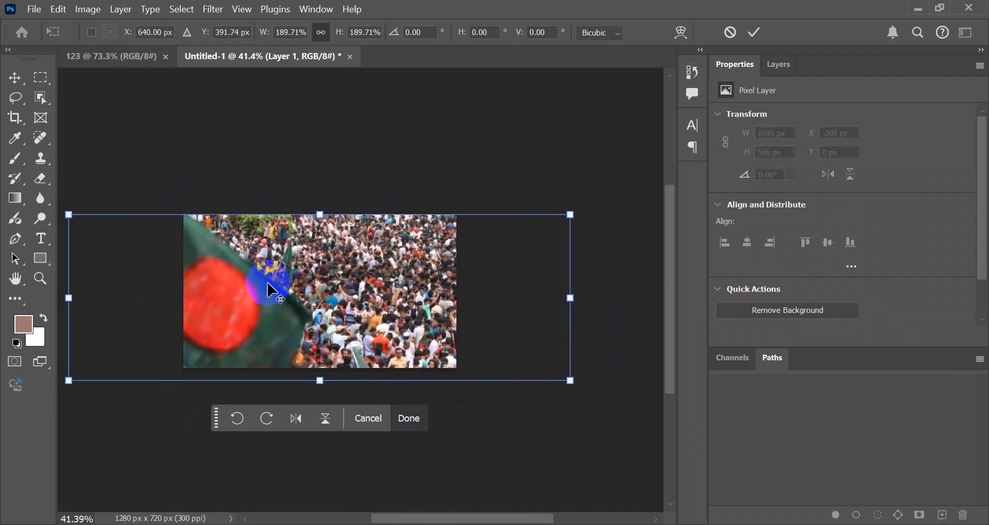
Narrow the crowd photo to about 2210 px wide, shift it left on the canvas, and commit the transform.
drag(569, 297, 540, 299)
mouse_move(376, 299)
mouse_down()
mouse_move(417, 303)
mouse_move(416, 312)
mouse_move(373, 309)
mouse_up()
click(440, 415)
click(386, 169)
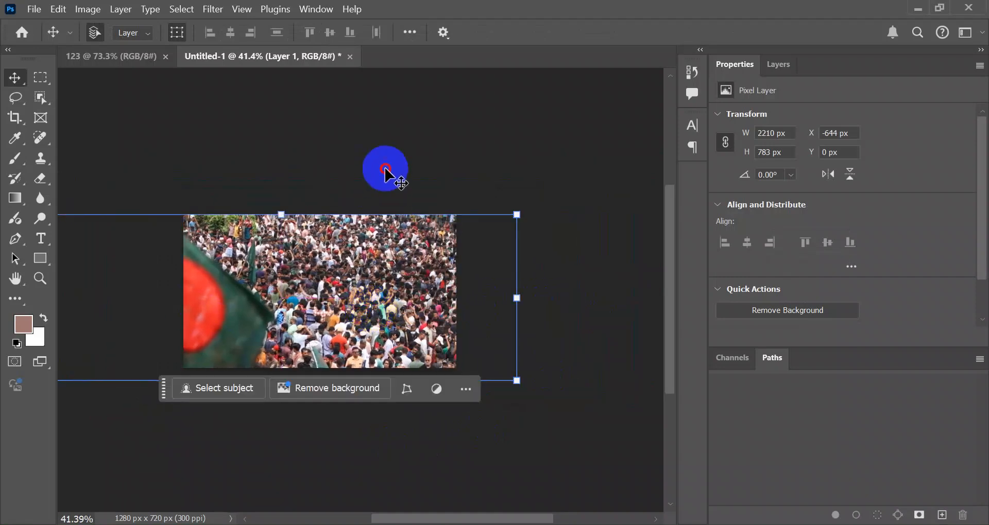
scroll(324, 294, up, 3)
Close the Properties, Paths and Channels panels so only the layer list remains.
right_click(728, 66)
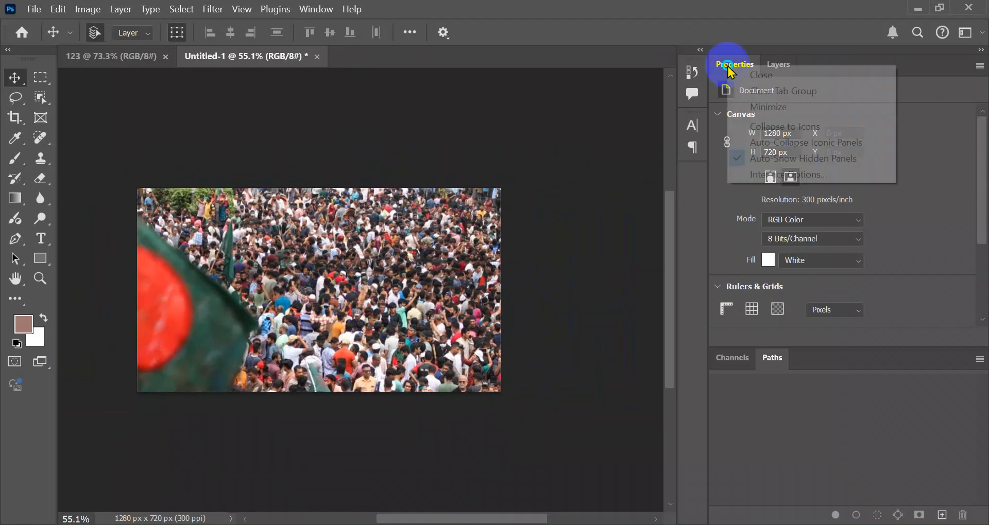
click(755, 75)
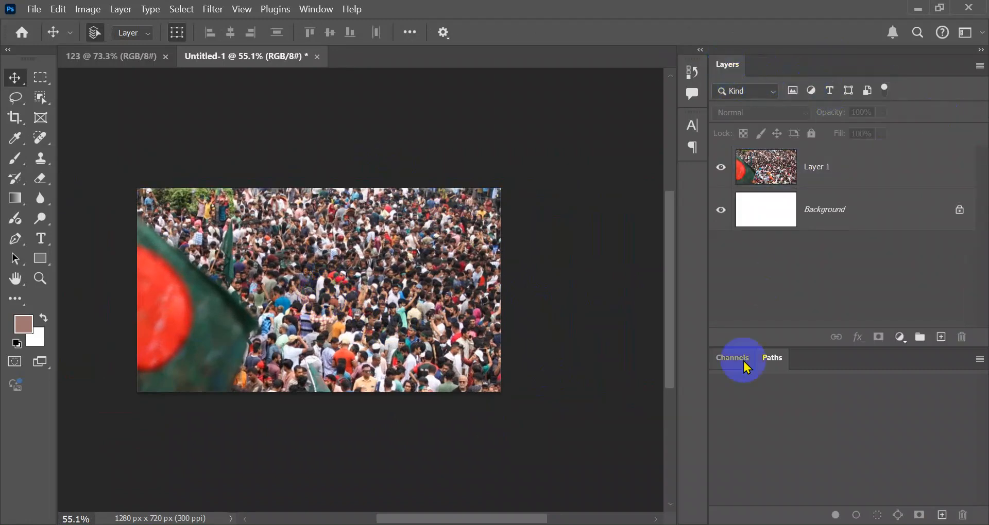
right_click(766, 369)
click(772, 375)
right_click(744, 359)
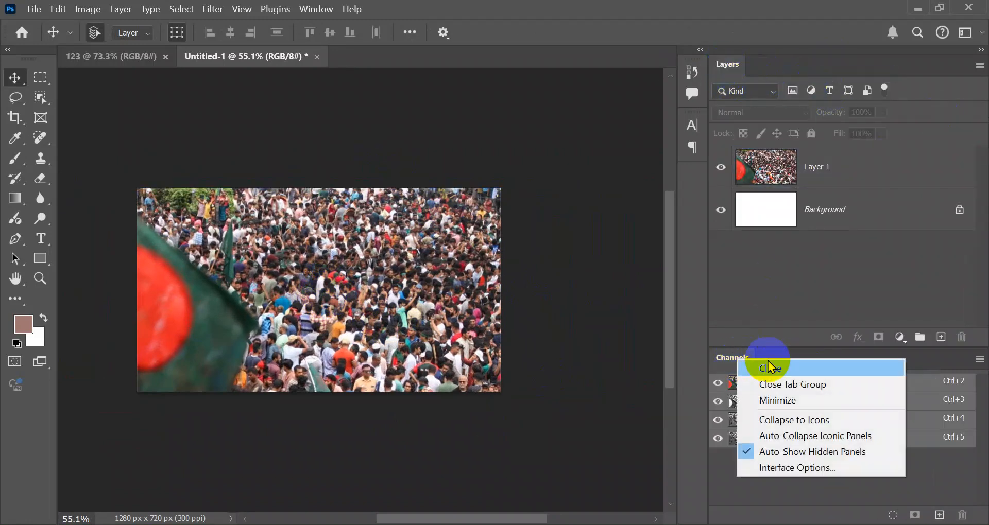
click(765, 368)
Delete the white Background layer, keep the crowd photo layer, and deselect it.
click(786, 169)
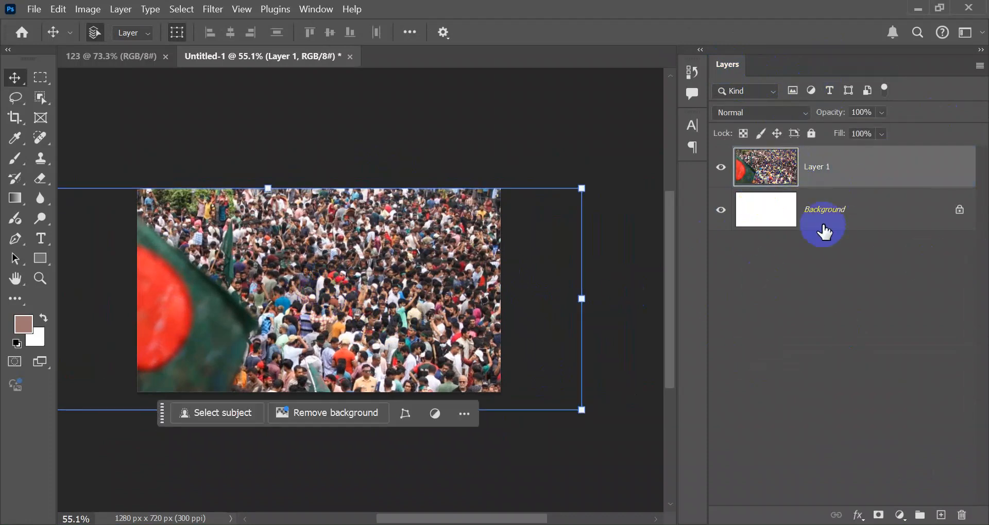
click(841, 221)
click(953, 209)
drag(953, 210, 961, 516)
click(777, 154)
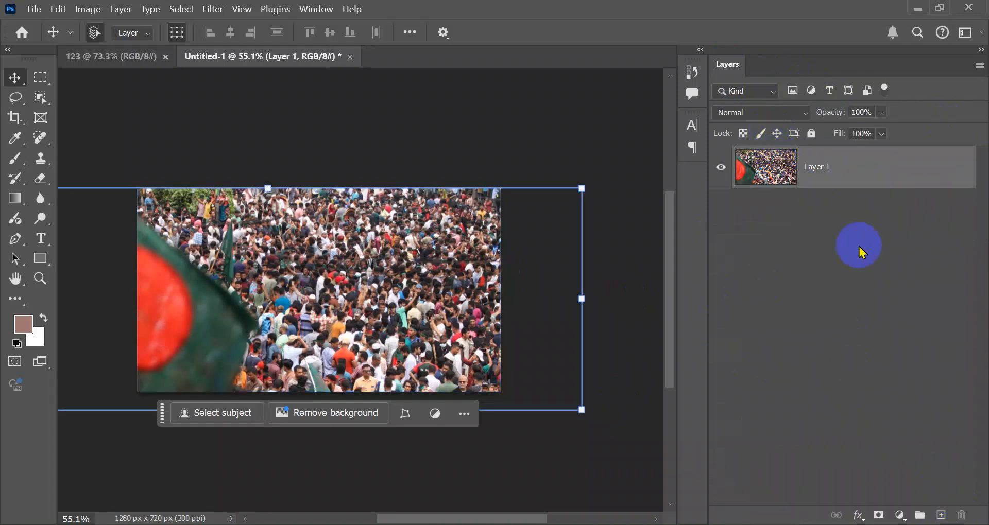
click(629, 234)
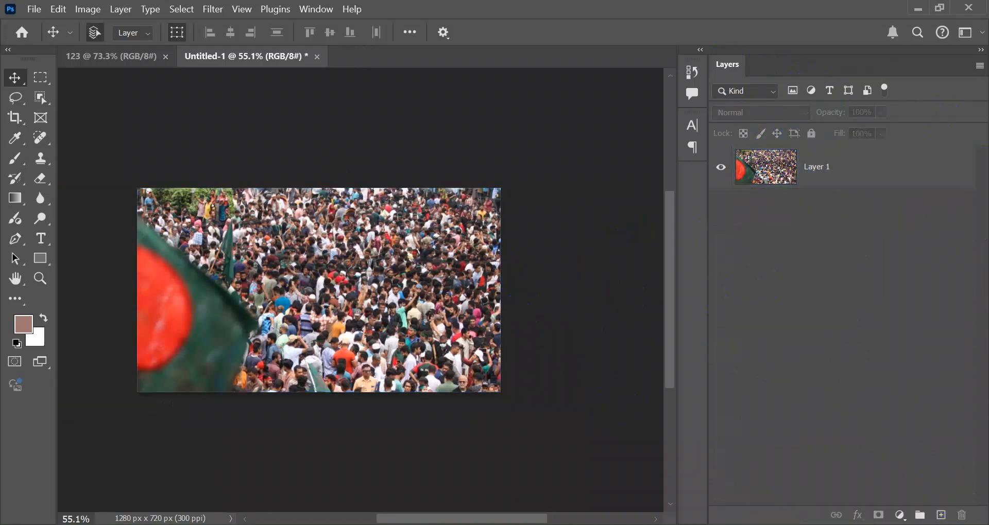
Switch to Chrome and replace the image search query with "sheikh hasina".
key(alt+Tab)
drag(461, 90, 1, 2)
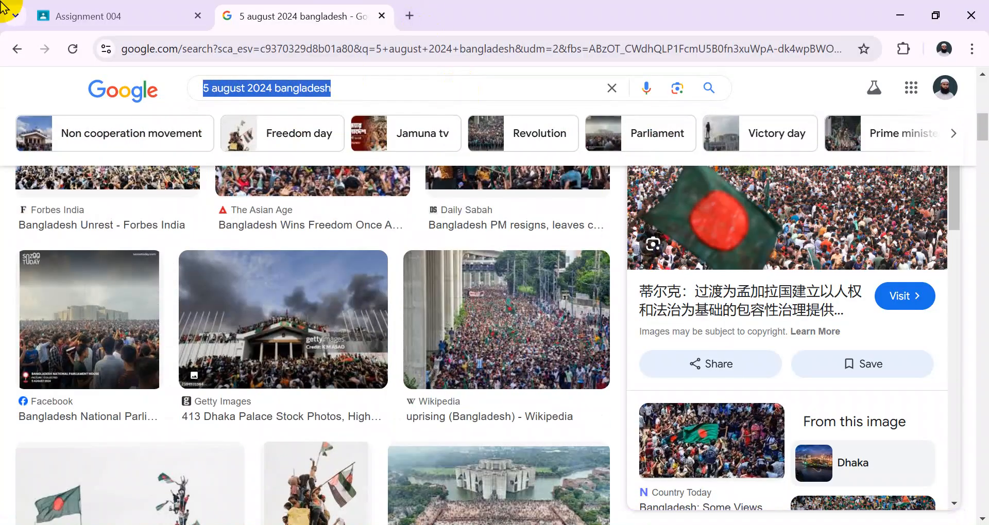
text(she)
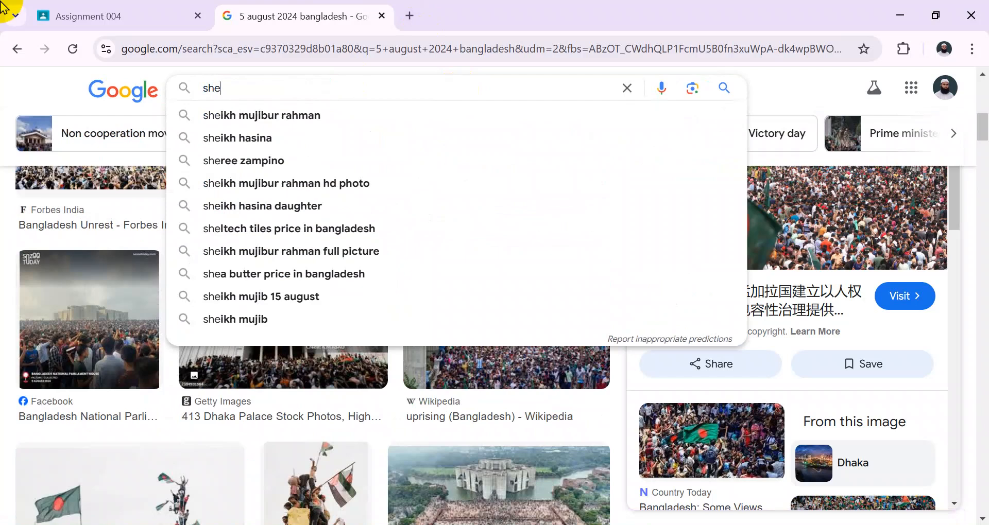
click(256, 138)
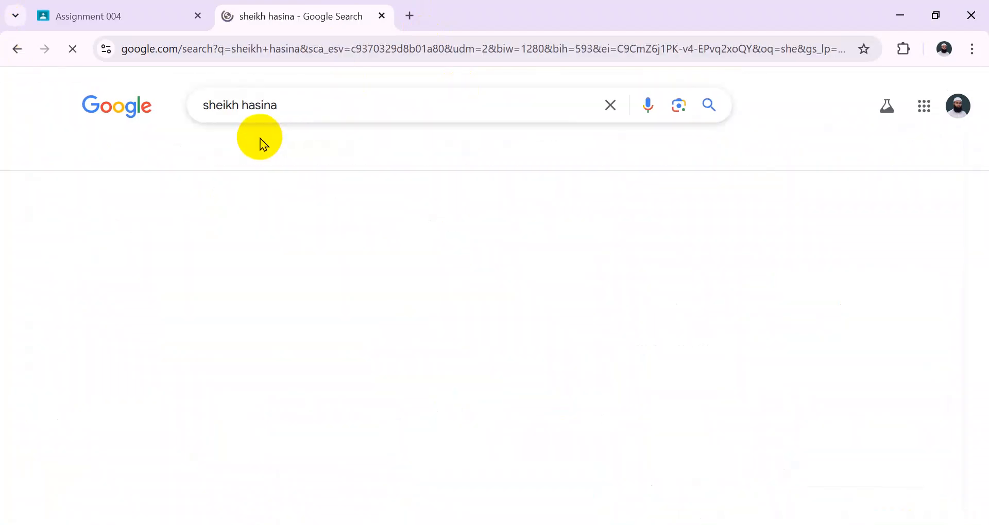
Open the Bangladesh Sangbad Sangstha photo of Sheikh Hasina waving from the results and copy the image.
scroll(782, 239, down, 6)
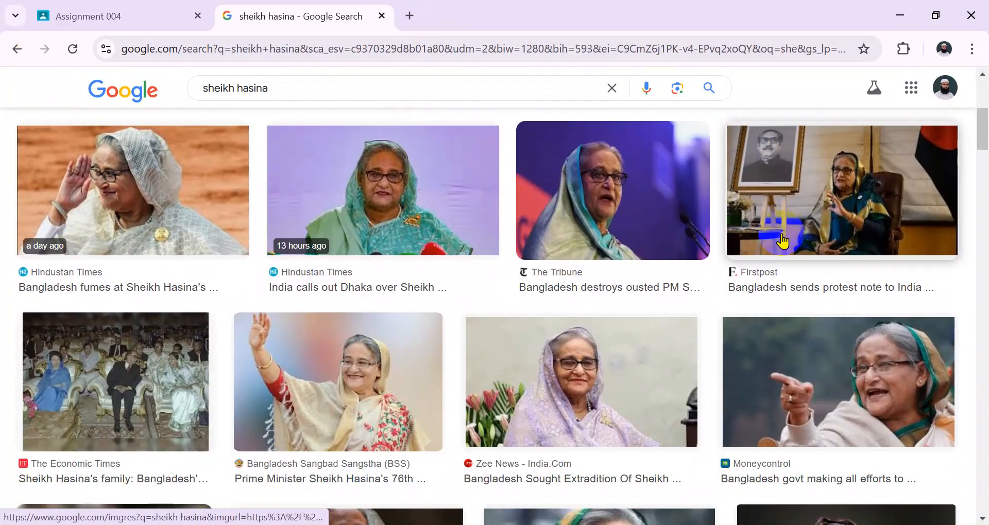
click(326, 402)
right_click(753, 397)
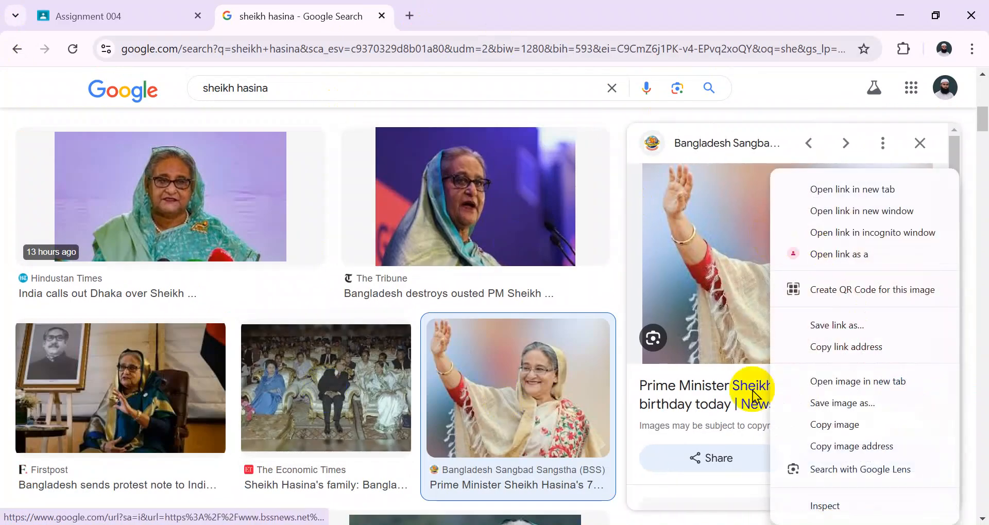
click(831, 424)
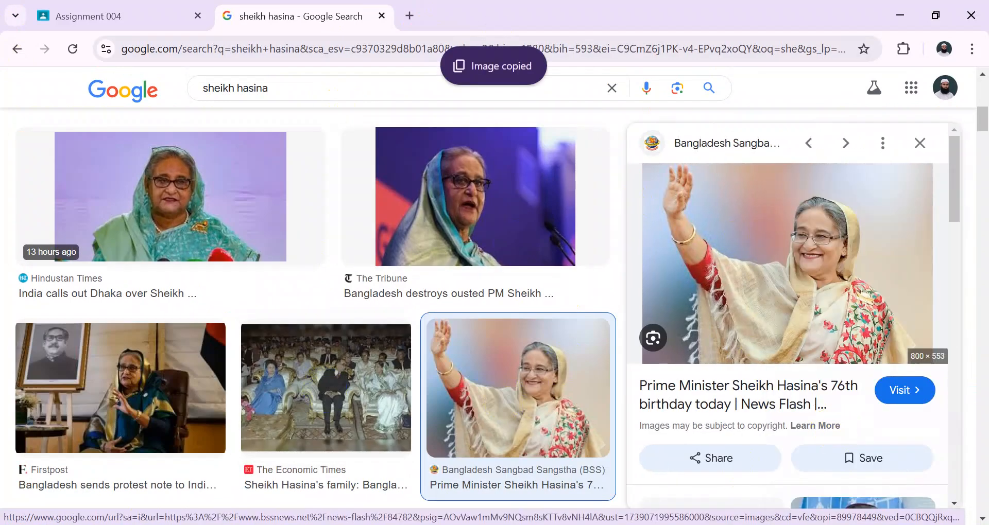
Return to Photoshop, paste the waving portrait above the crowd photo, and remove the portrait's background.
key(alt+Tab)
click(208, 223)
click(310, 143)
click(257, 174)
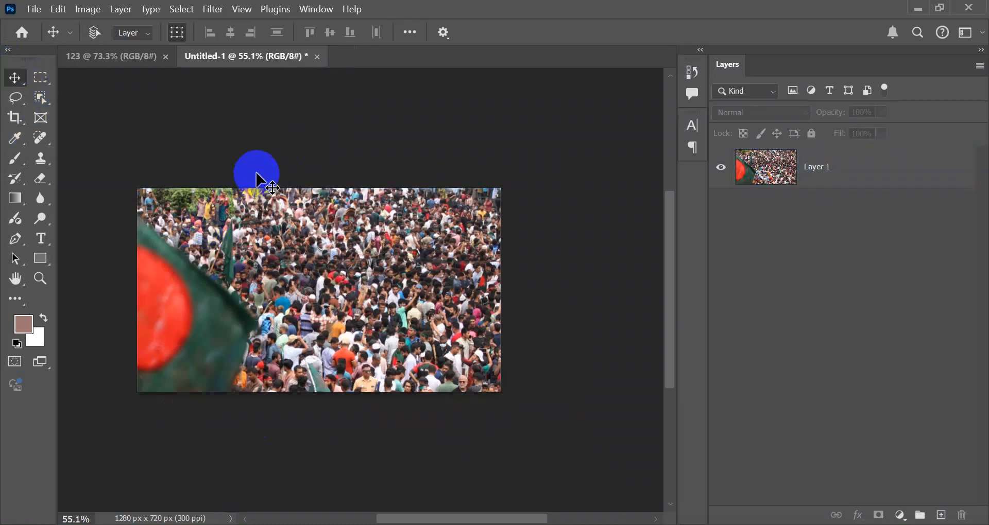
key(ctrl+v)
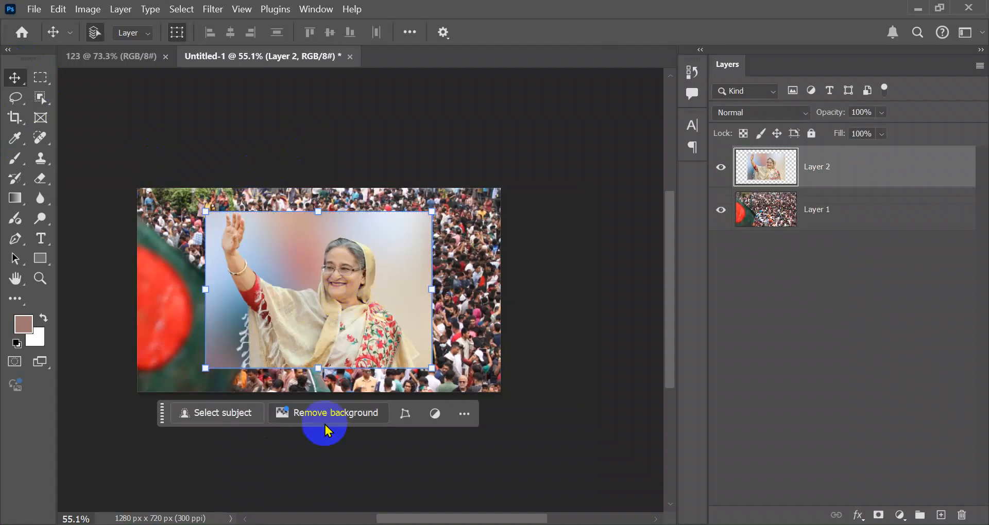
click(209, 412)
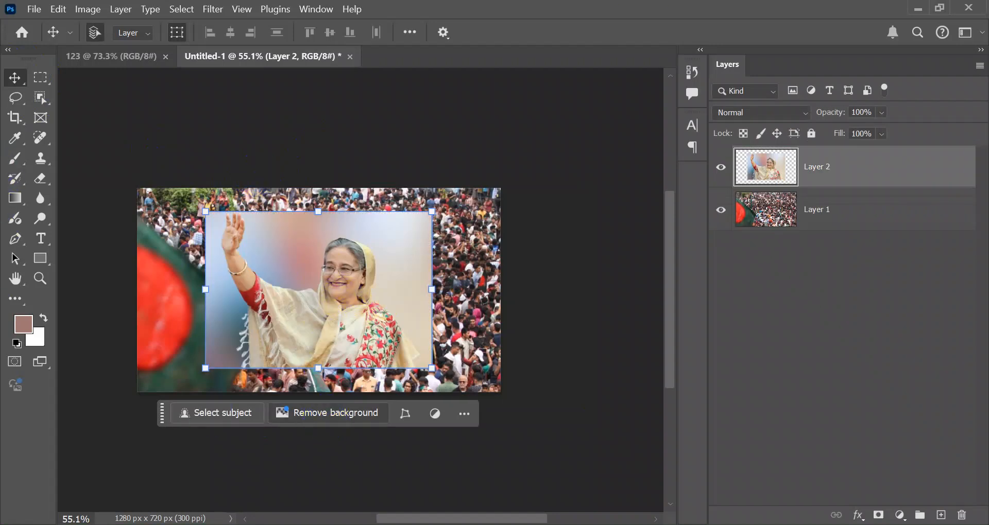
scroll(322, 384, up, 5)
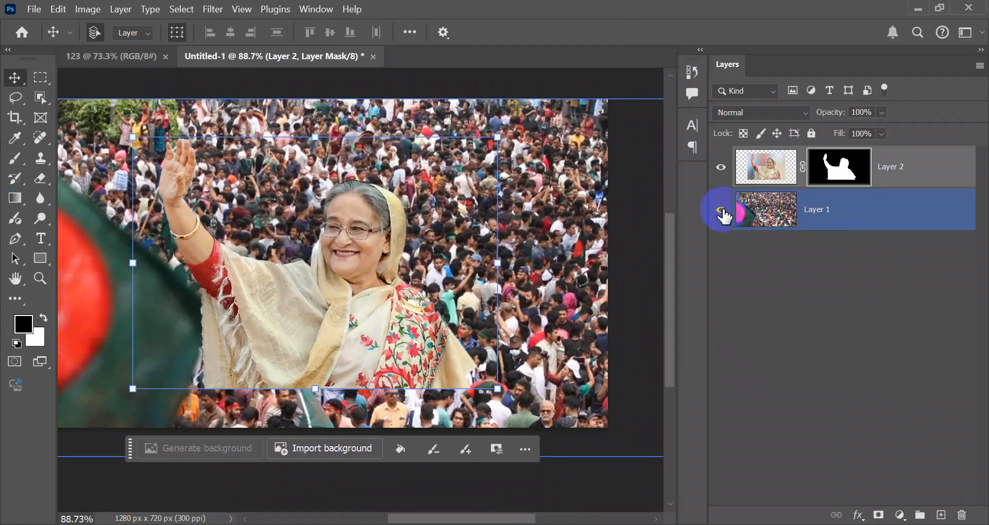
Hide the crowd layer to inspect the portrait cutout, restore its visibility, and dismiss the cloud-processing tip.
click(721, 210)
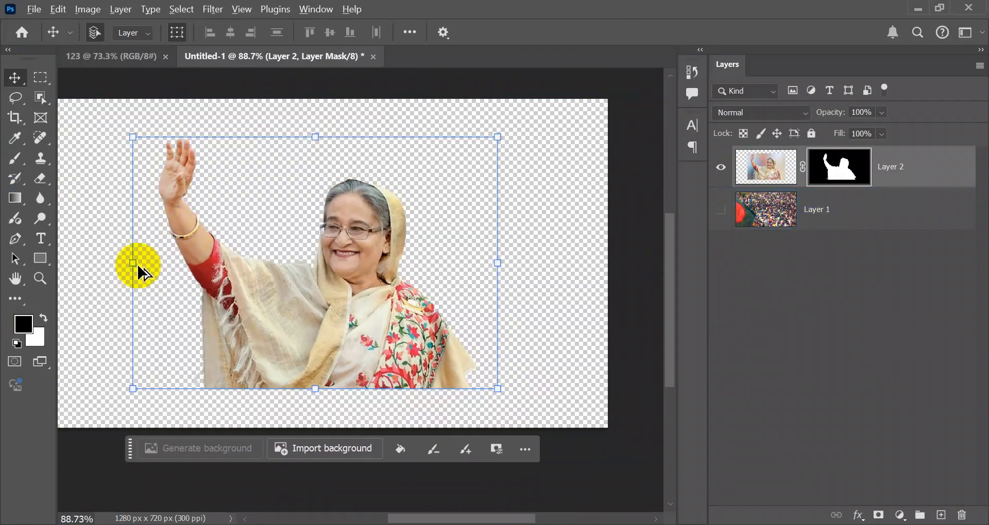
scroll(221, 186, up, 4)
scroll(150, 143, down, 4)
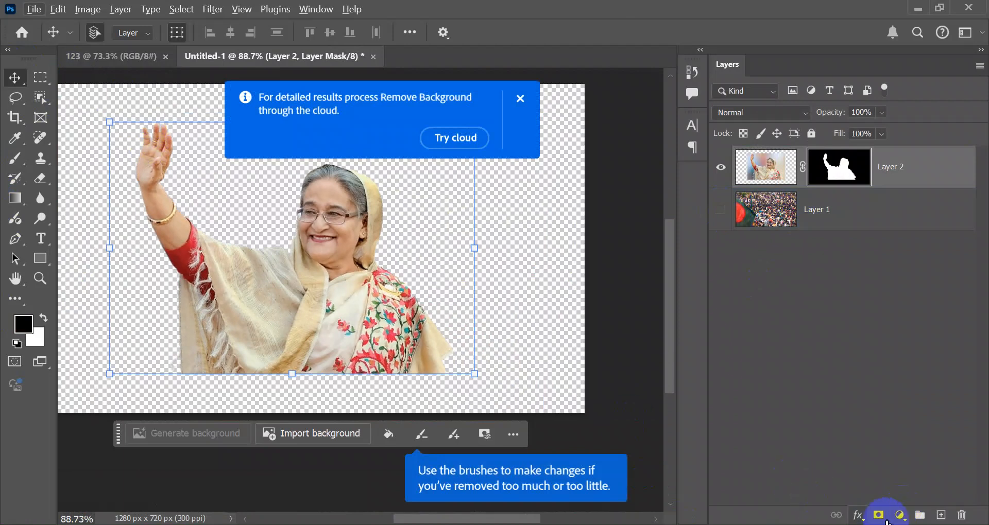
key(ctrl+z)
scroll(742, 366, down, 3)
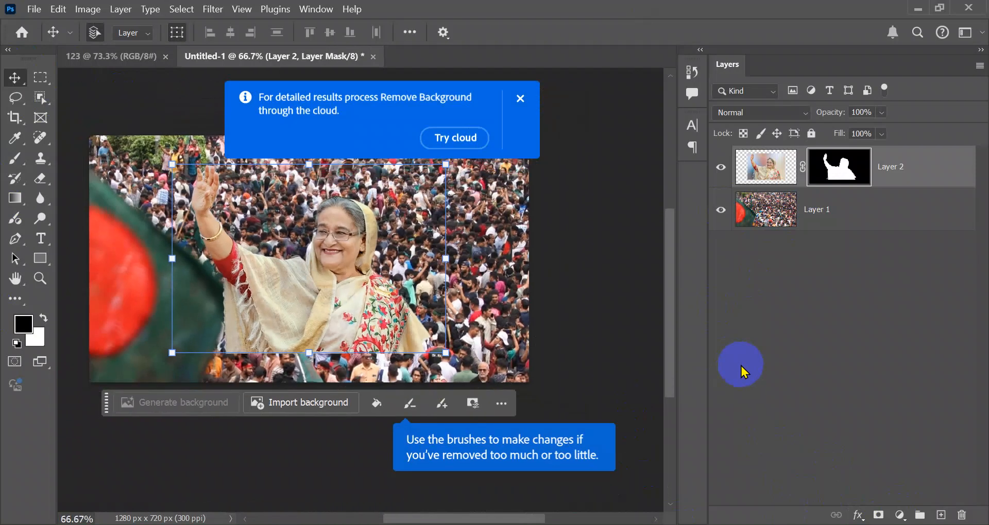
scroll(515, 365, down, 1)
scroll(302, 200, up, 3)
scroll(292, 236, down, 3)
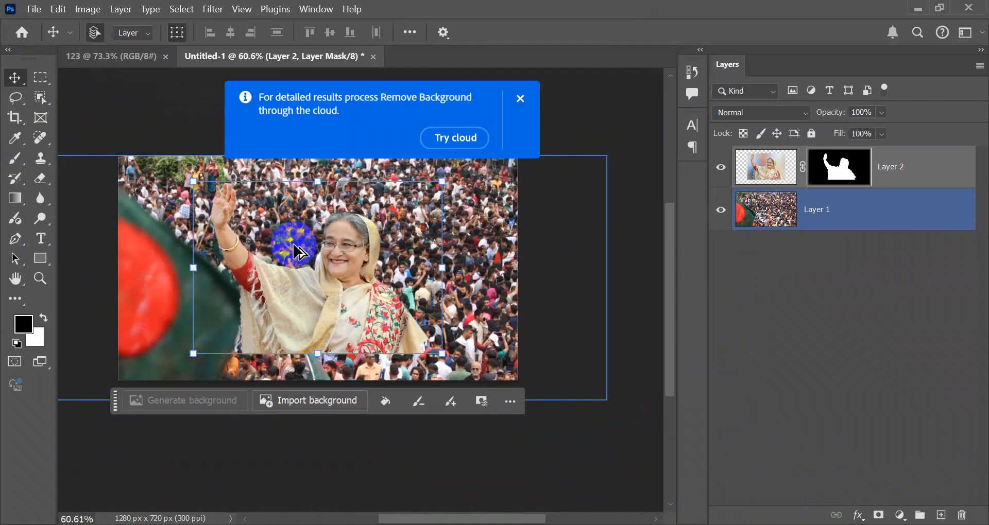
click(517, 103)
scroll(355, 284, up, 2)
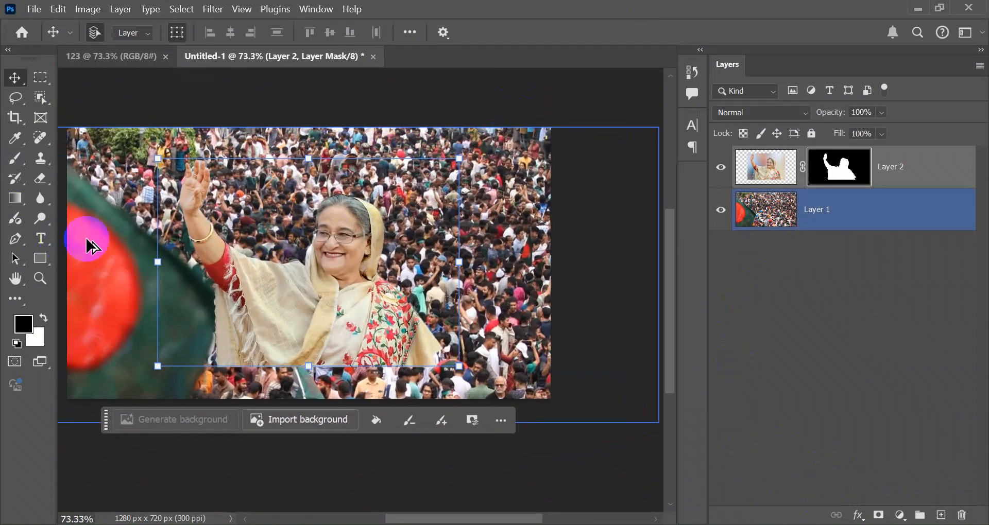
Add a bright red Solid Color fill layer directly above the crowd photo, beneath the portrait.
drag(174, 234, 216, 273)
click(751, 212)
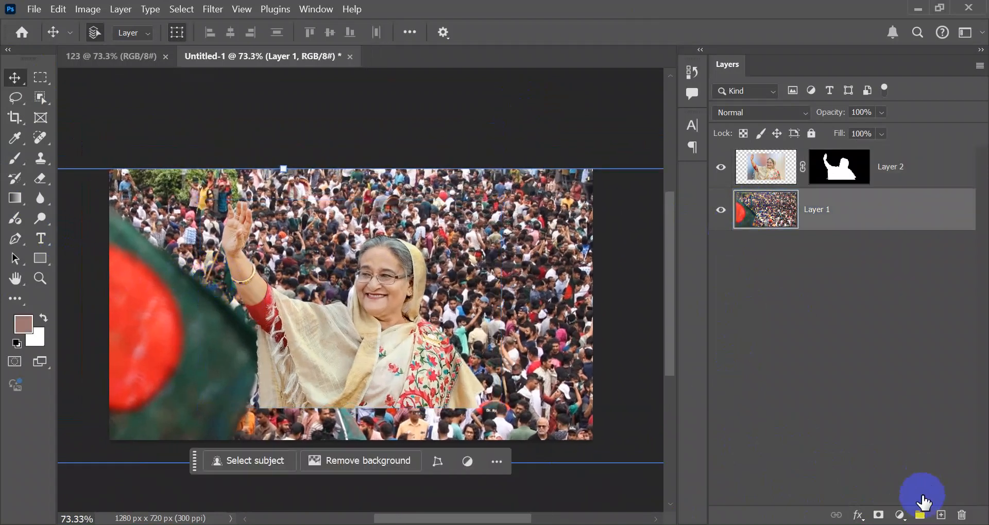
click(900, 515)
click(833, 243)
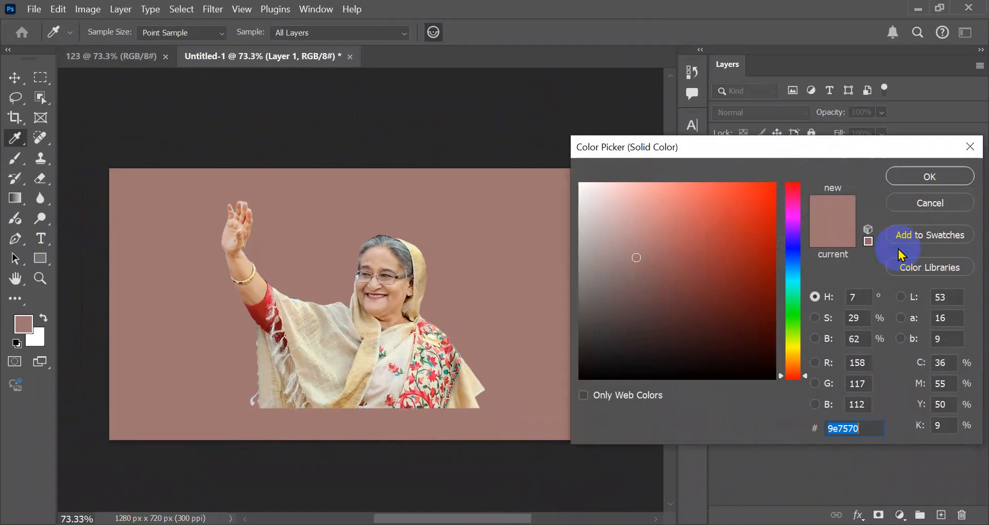
drag(765, 196, 778, 181)
click(925, 173)
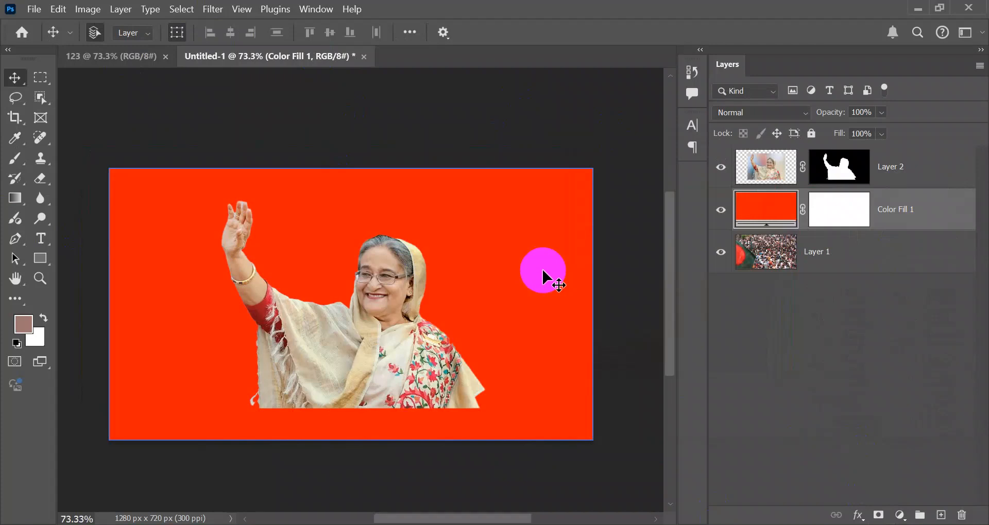
Set the red fill layer's blend mode to Overlay and deselect the layer.
click(768, 112)
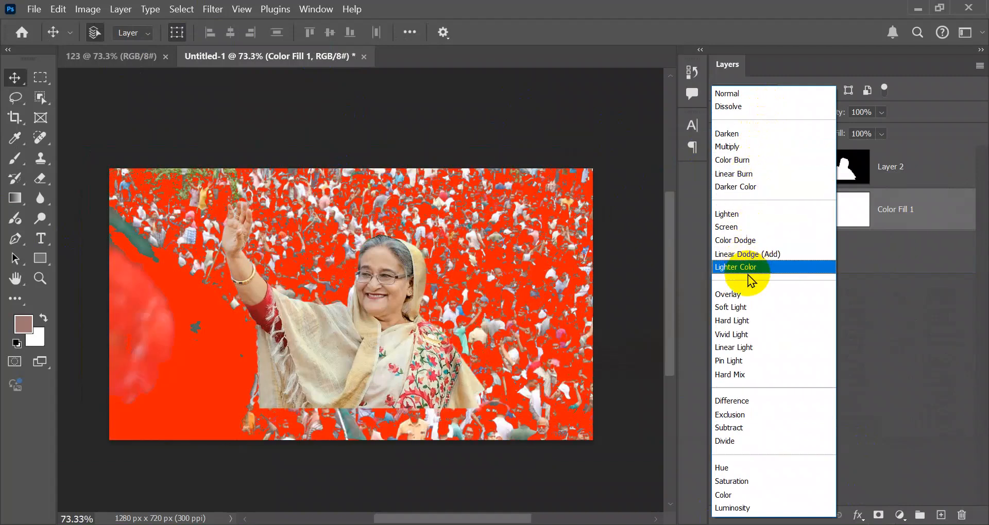
click(748, 296)
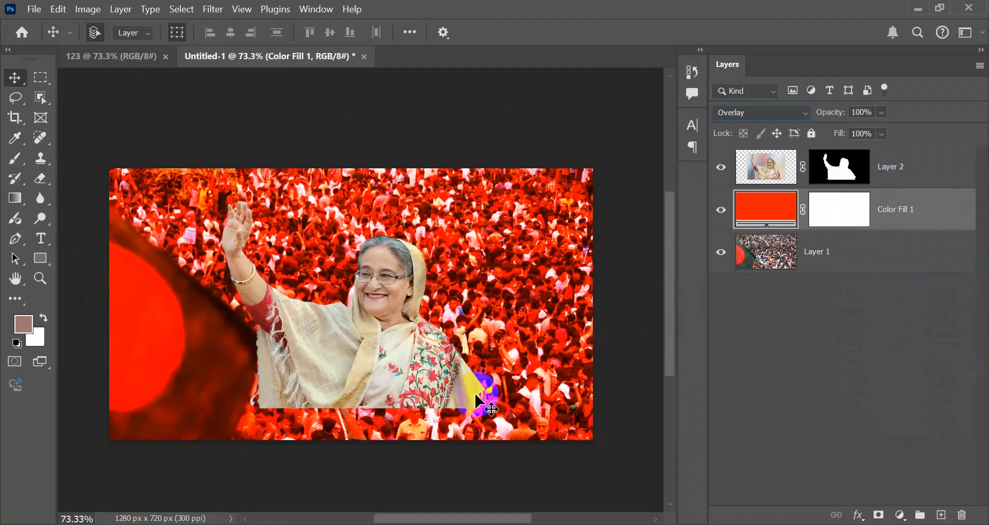
click(884, 367)
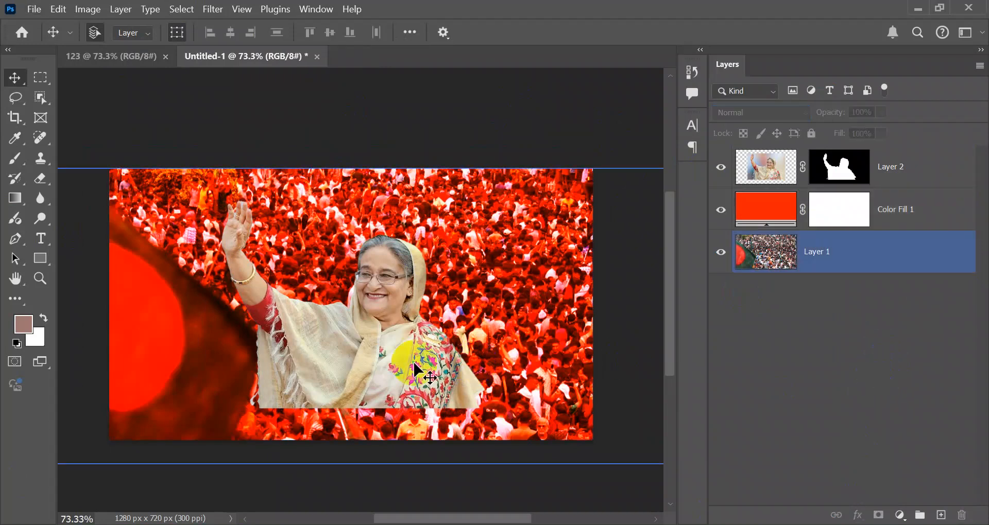
Target the portrait layer's mask, ready the Brush tool with default black foreground and 100% opacity, and dismiss the cloud-processing tip.
scroll(216, 175, up, 11)
scroll(254, 251, up, 4)
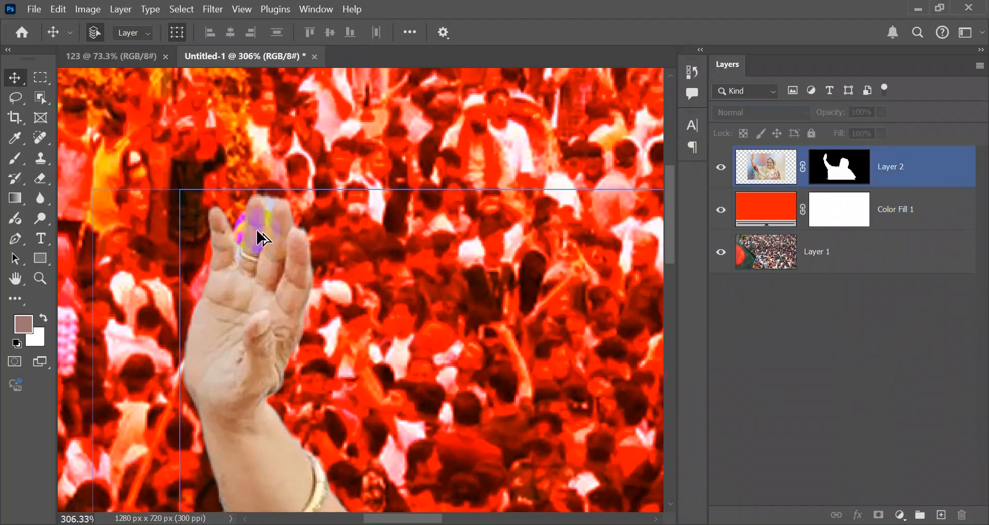
key(alt+bracketleft)
scroll(248, 214, up, 3)
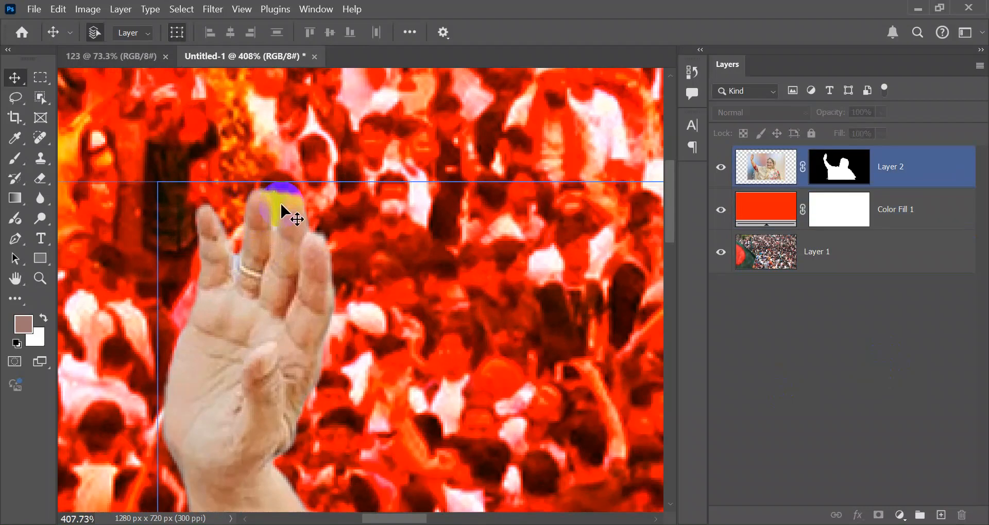
click(16, 160)
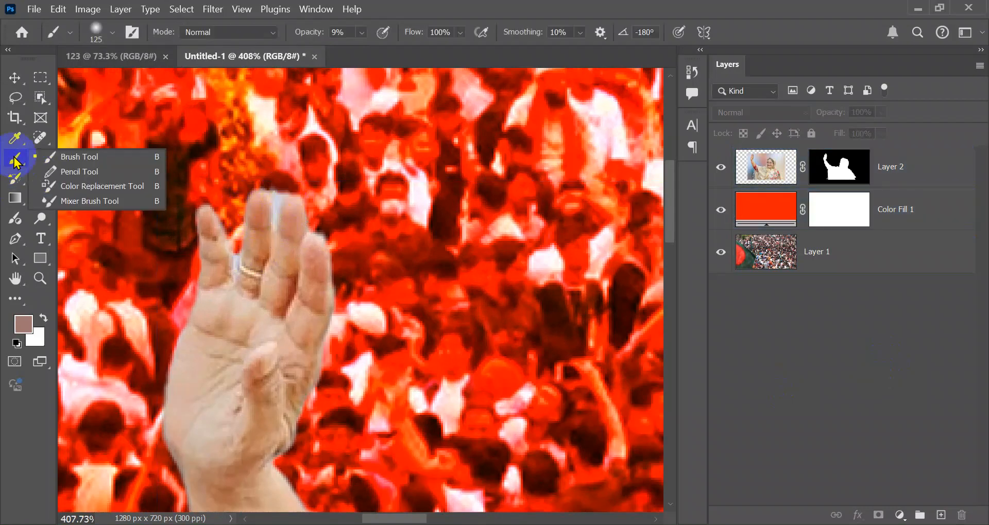
click(77, 156)
click(881, 167)
key(d)
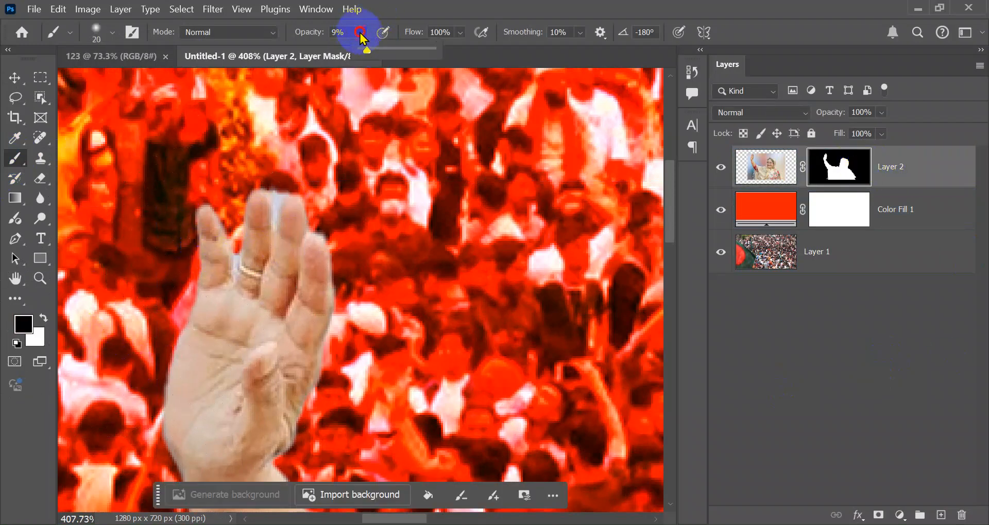
drag(368, 54, 595, 78)
click(112, 32)
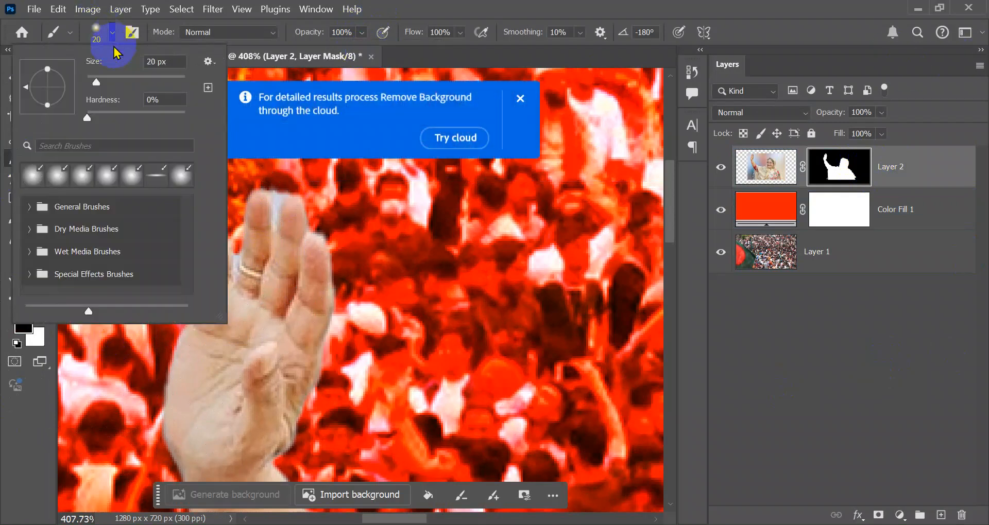
click(2, 433)
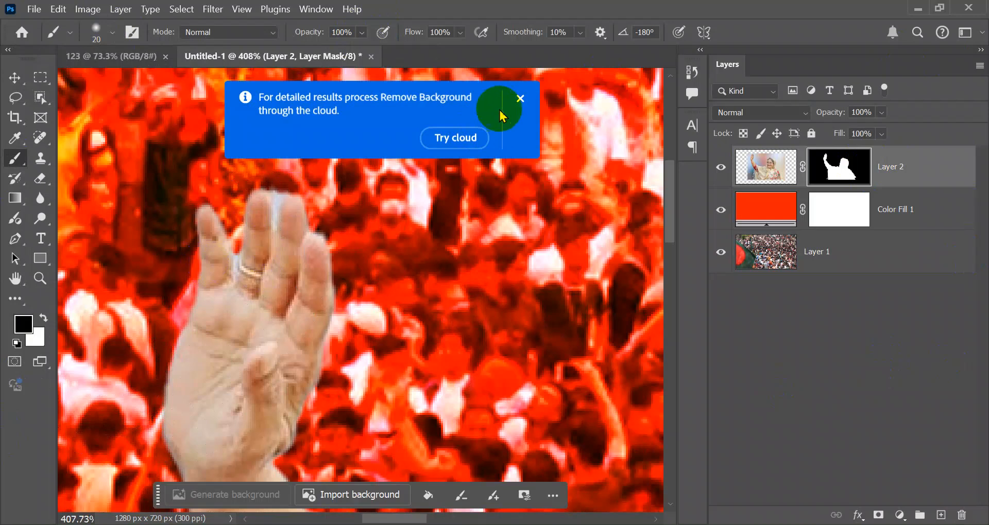
click(521, 100)
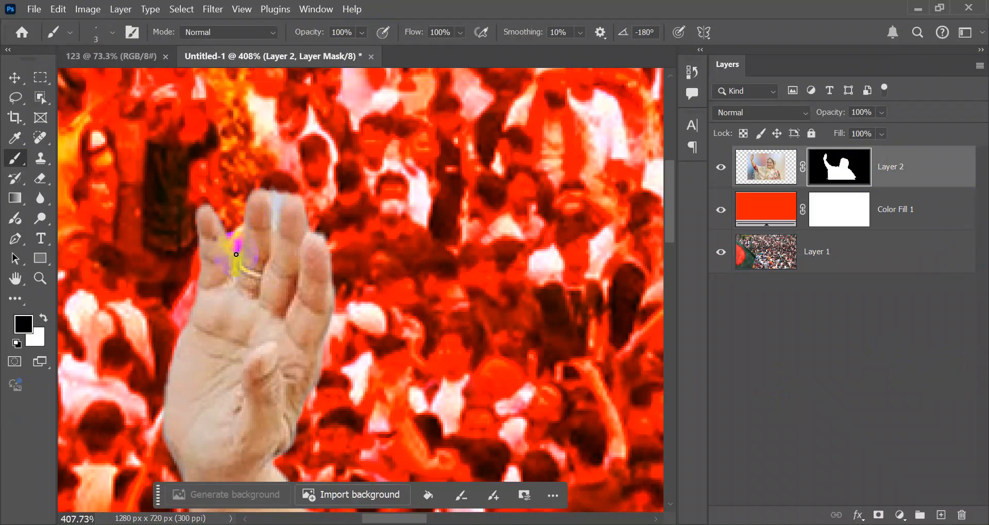
Mask out the leftover background between and around the raised hand's fingers using a small black brush of about 4 px.
scroll(245, 252, up, 5)
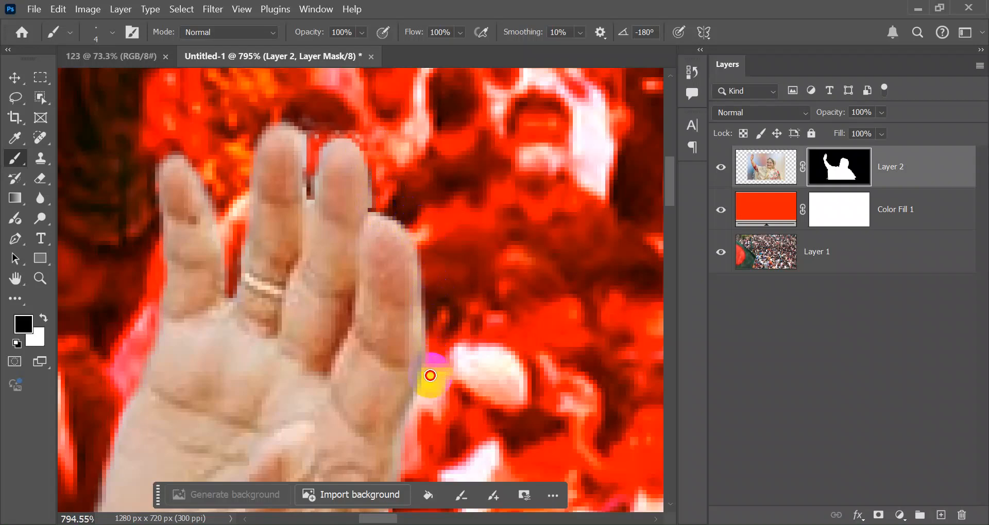
scroll(494, 306, down, 4)
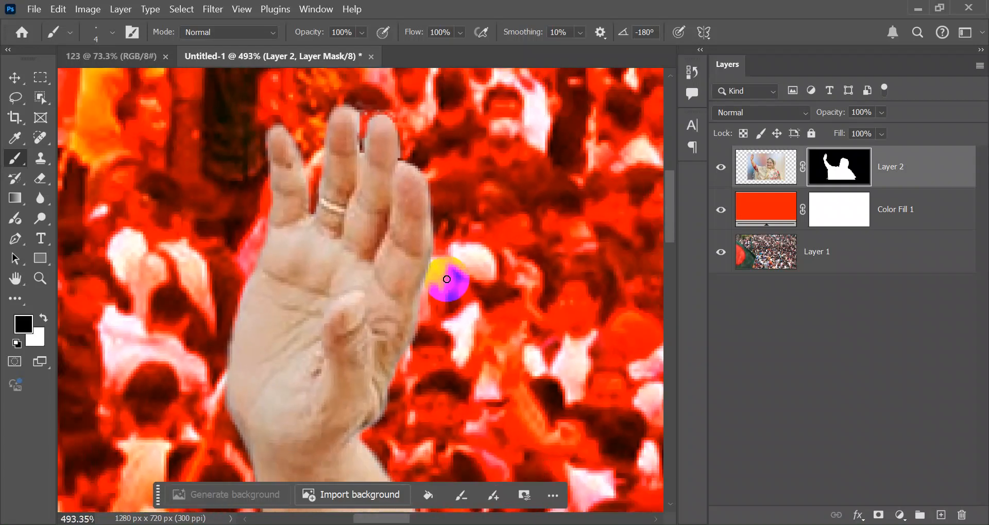
scroll(425, 322, down, 3)
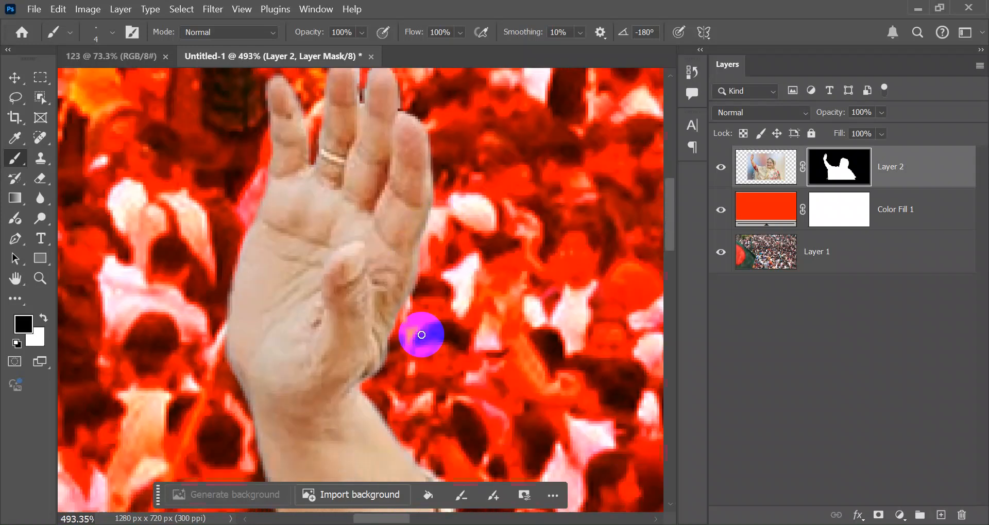
scroll(388, 318, down, 15)
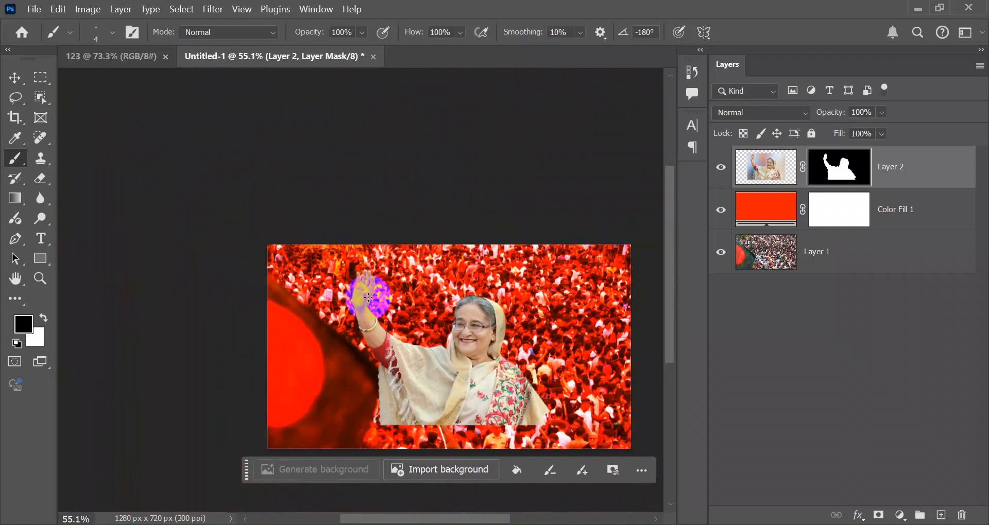
Enlarge the portrait with Free Transform and place it in the canvas's lower-right corner, with the raised hand over the crowd.
click(754, 170)
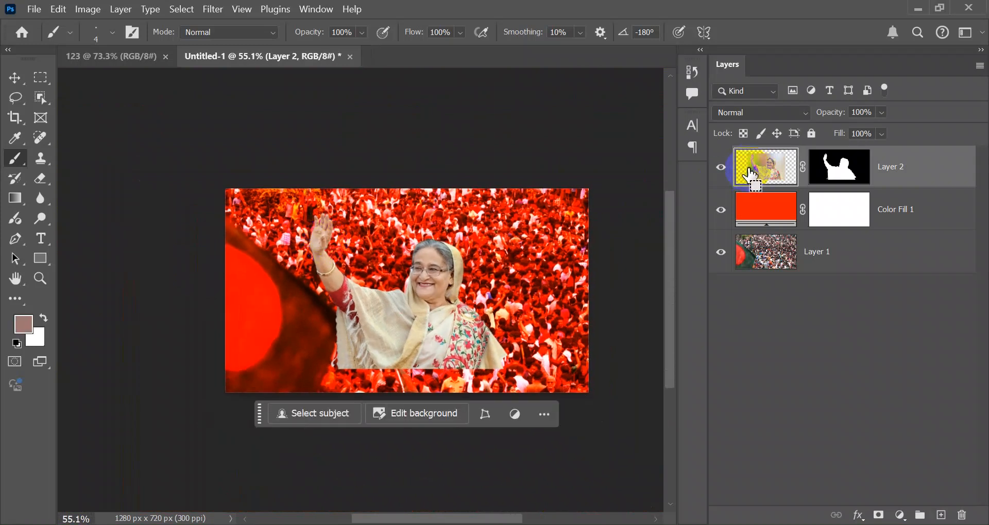
key(ctrl+t)
drag(444, 312, 537, 353)
drag(500, 254, 515, 189)
drag(535, 341, 522, 331)
drag(650, 292, 618, 289)
drag(525, 338, 556, 352)
click(587, 433)
key(b)
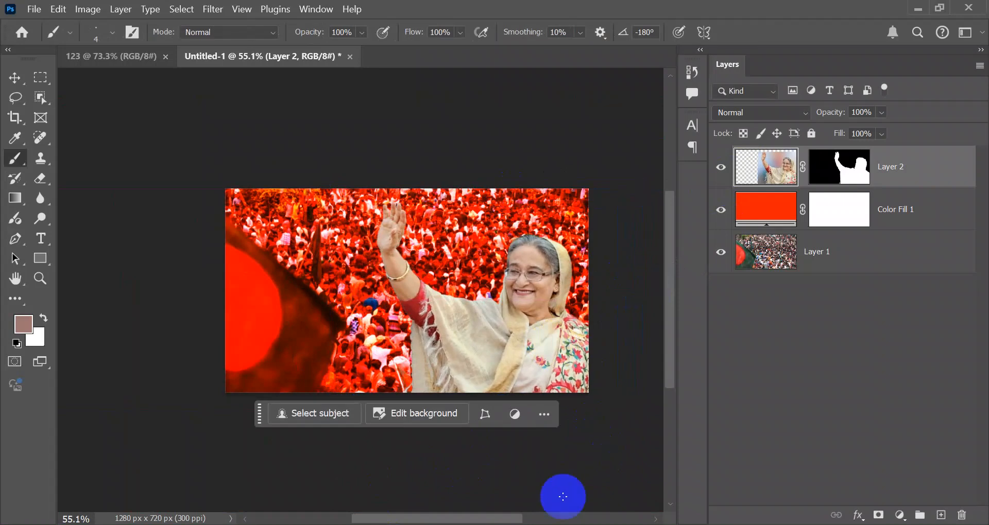
Switch to Chrome to check the reference images attached to Assignment 004, and return to Photoshop to review the composition.
scroll(340, 291, up, 3)
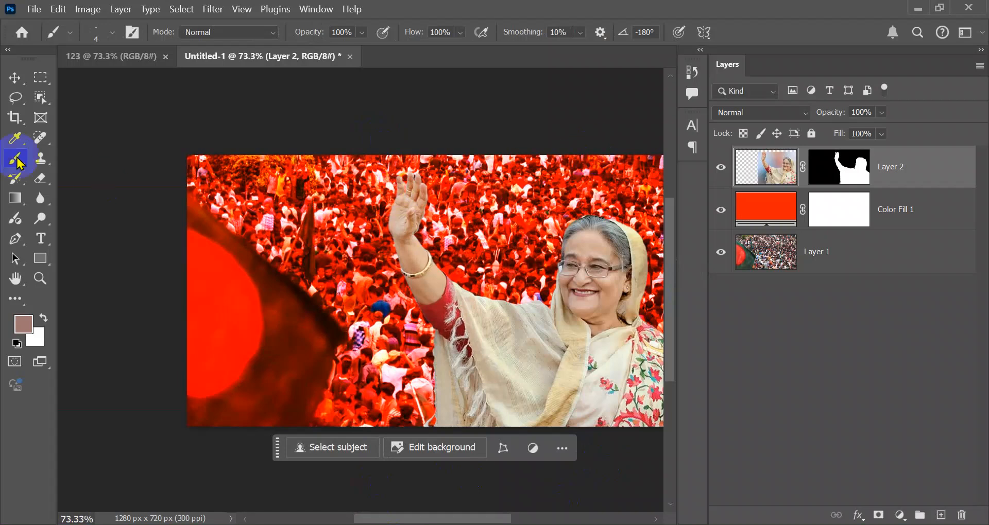
key(alt+Tab)
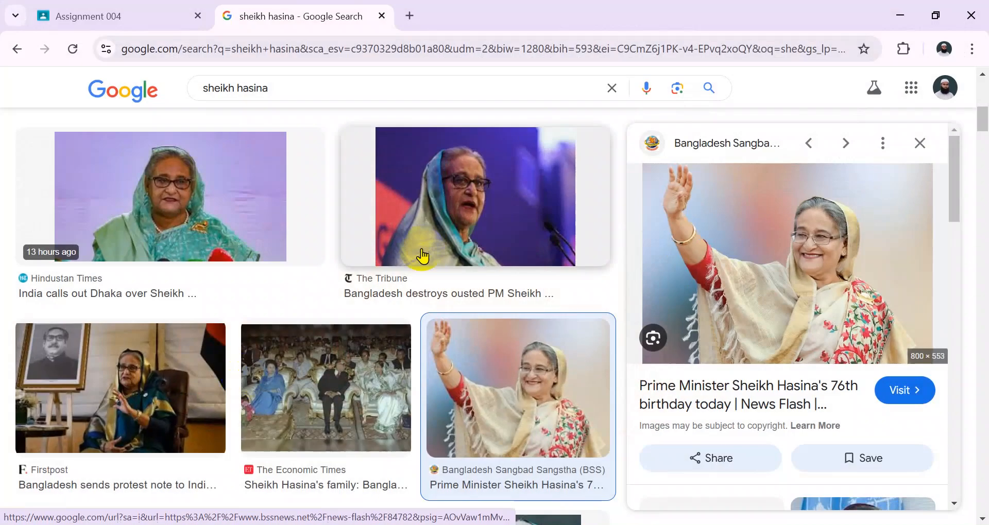
click(52, 4)
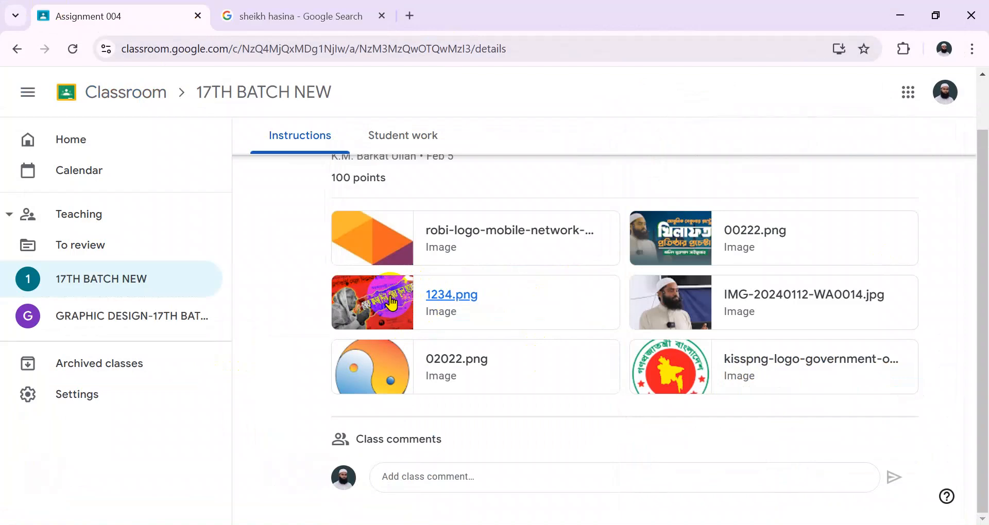
key(alt+Tab)
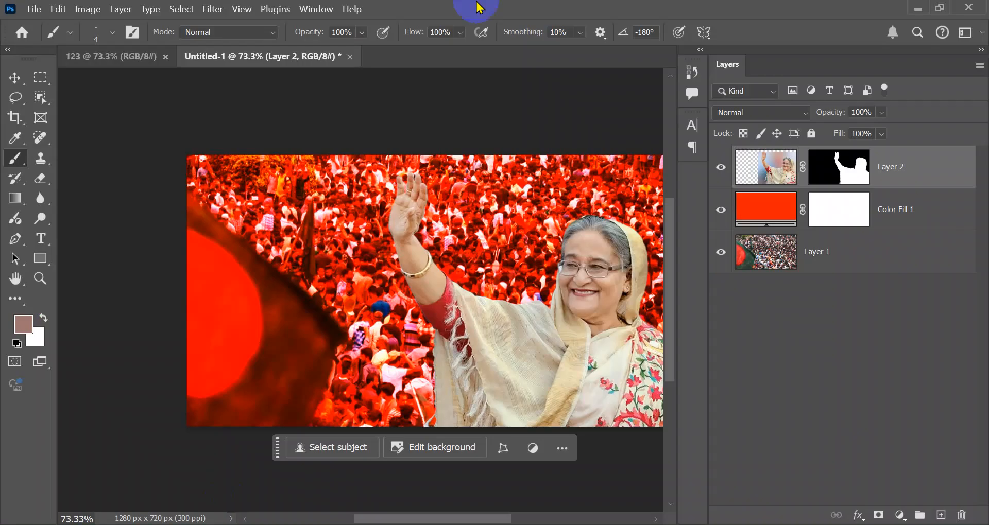
scroll(103, 204, down, 1)
scroll(369, 199, up, 1)
scroll(374, 197, up, 1)
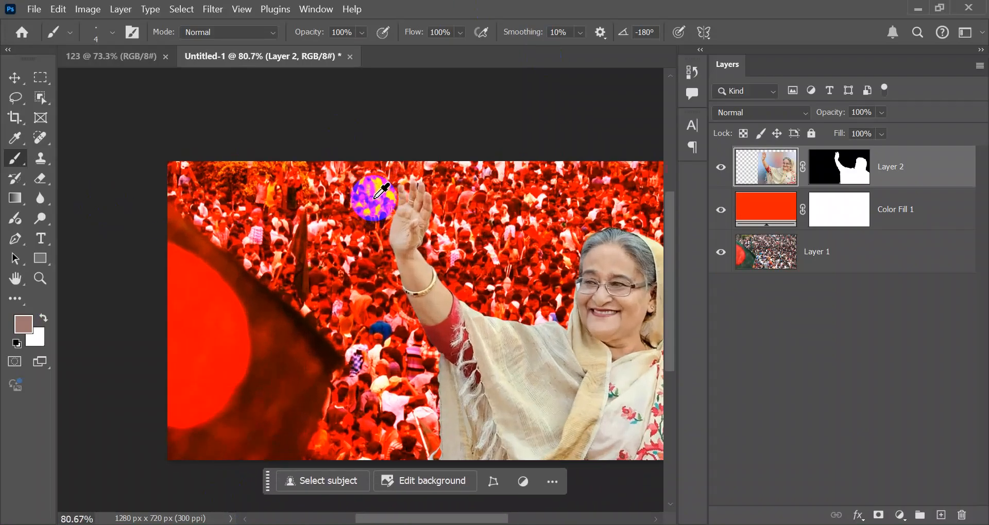
drag(373, 197, 330, 159)
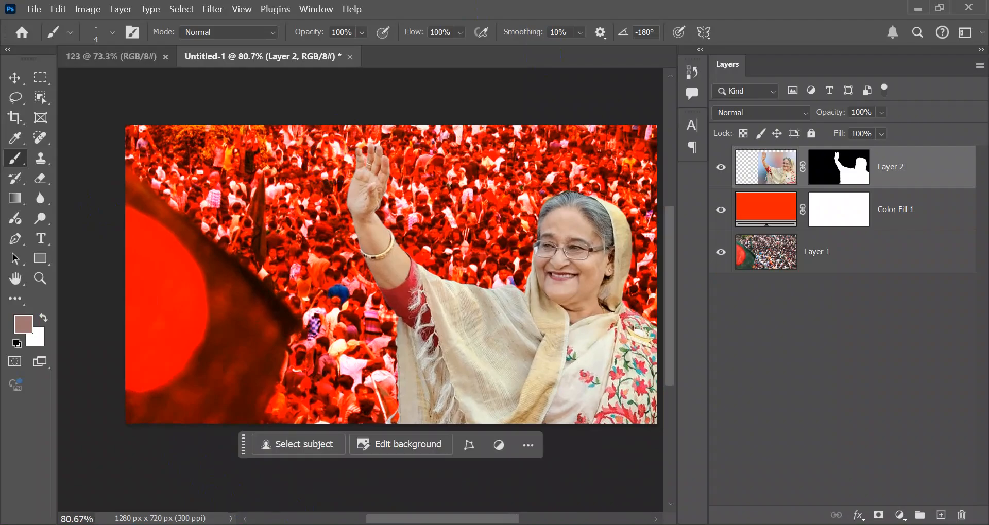
Switch to Chrome, search Google for "paper brush" in a new tab, and open Brusheezy's Torn Paper Brushes page.
key(alt+Tab)
click(408, 17)
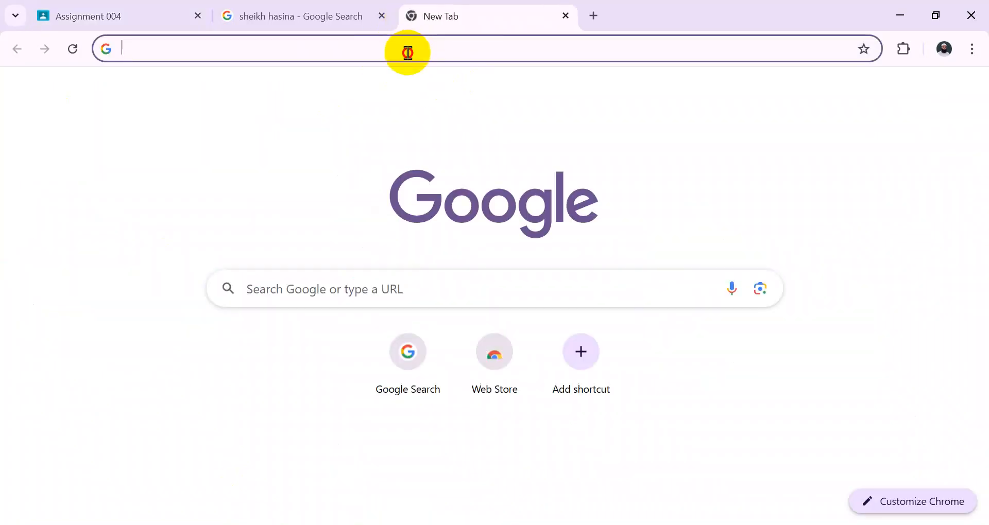
click(408, 52)
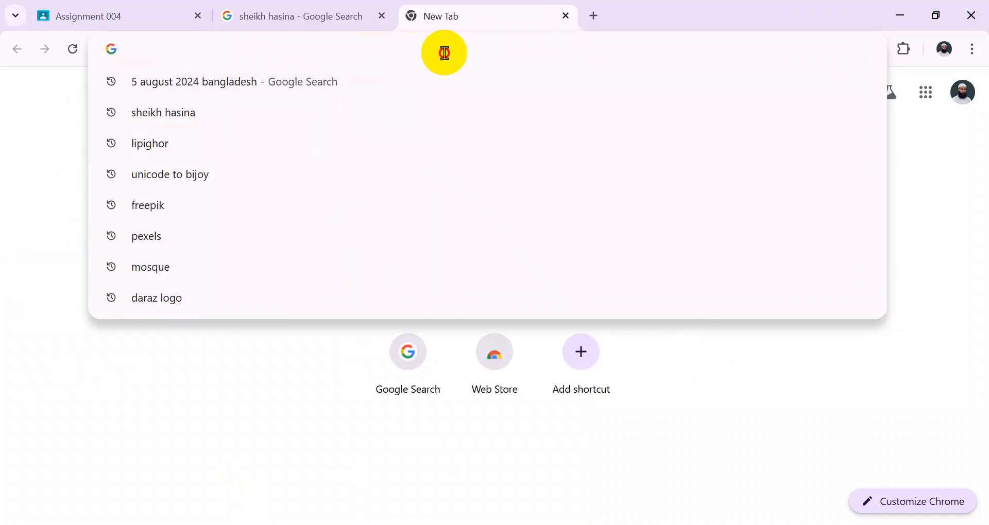
text(pa)
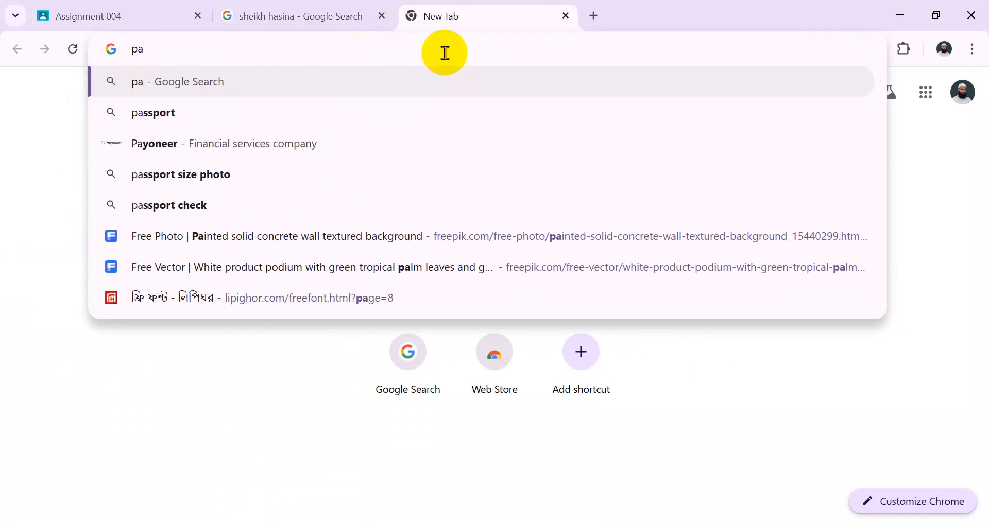
text(per brush)
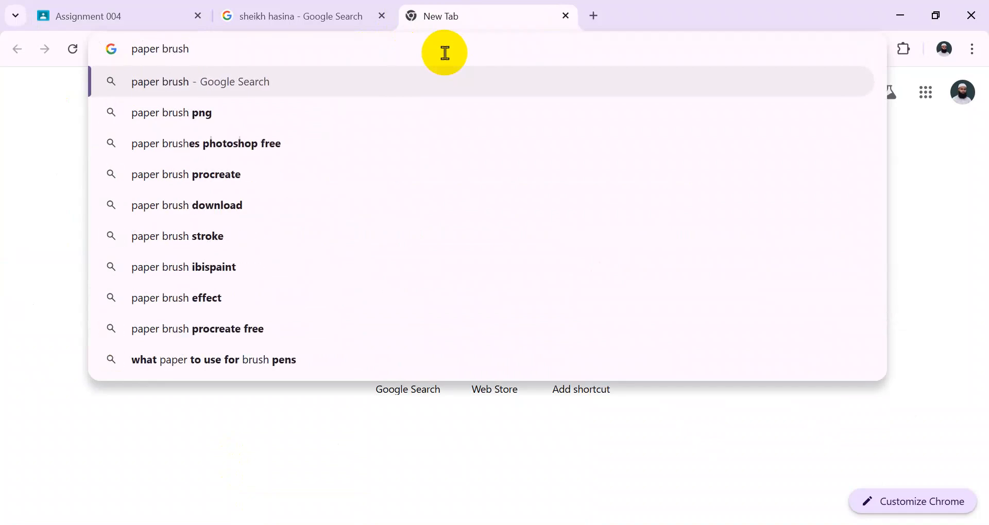
key(Return)
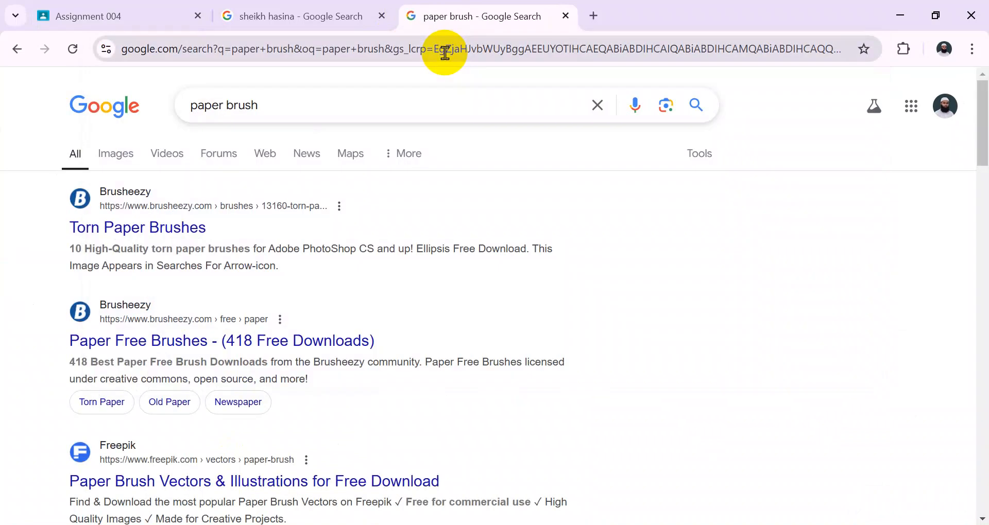
click(125, 229)
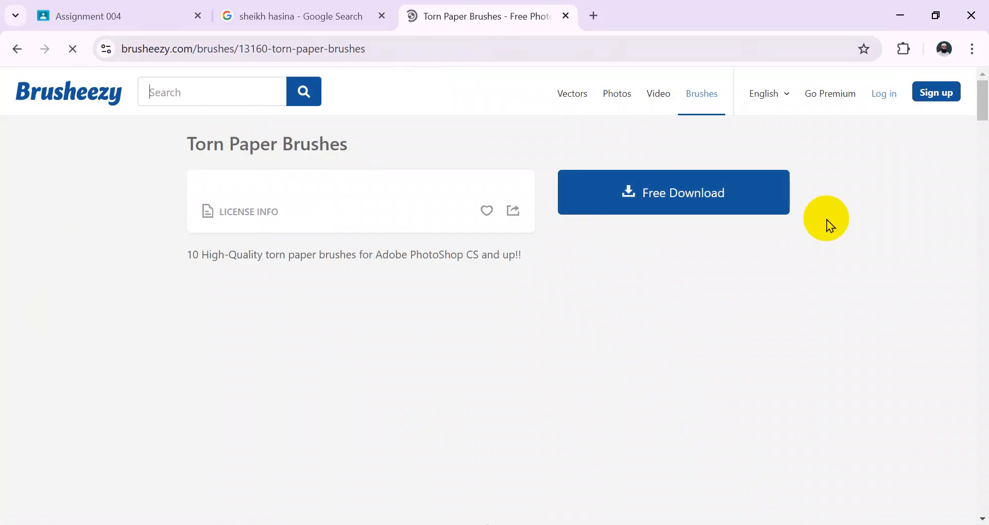
Examine the Torn Paper Brushes preview and browse the related brush sets on the page for suitable torn-paper shapes.
scroll(514, 225, down, 12)
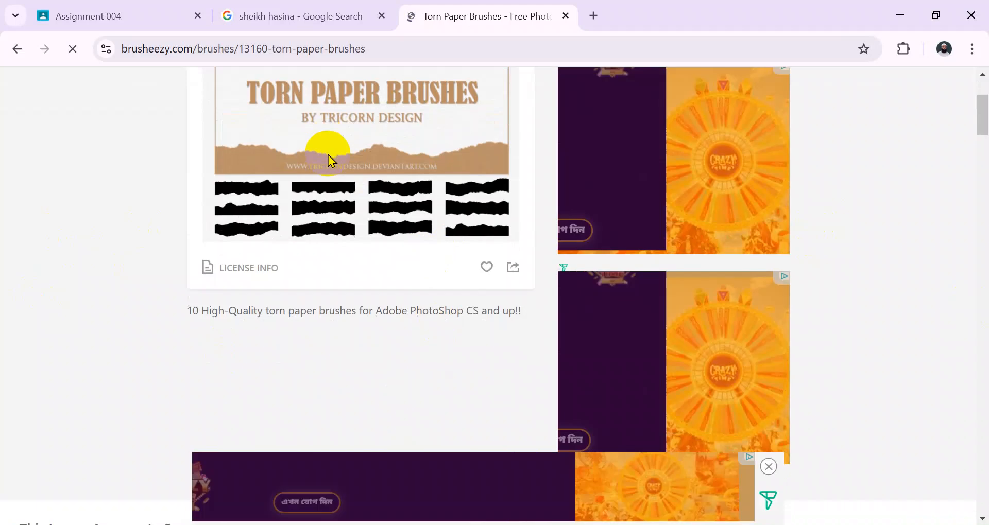
scroll(331, 287, up, 6)
scroll(354, 276, down, 10)
scroll(293, 276, down, 5)
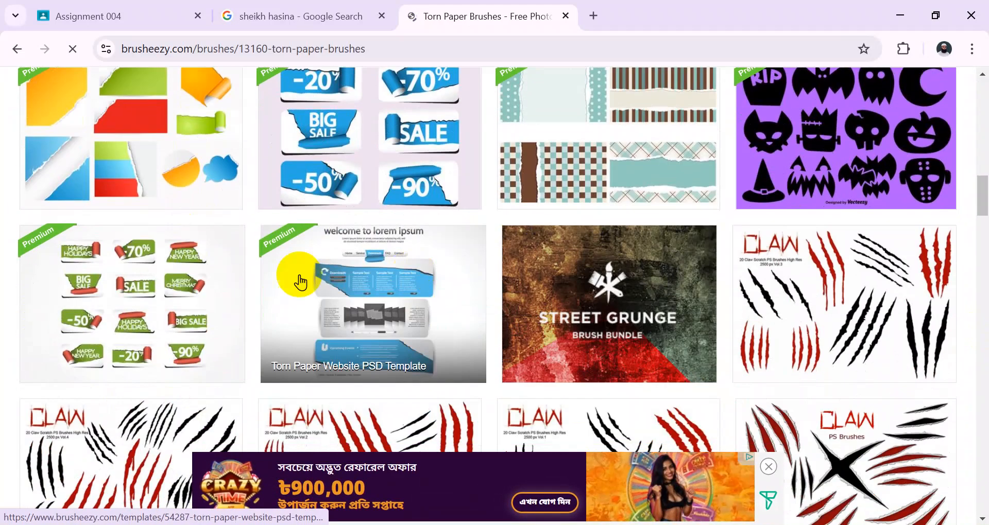
scroll(586, 324, down, 3)
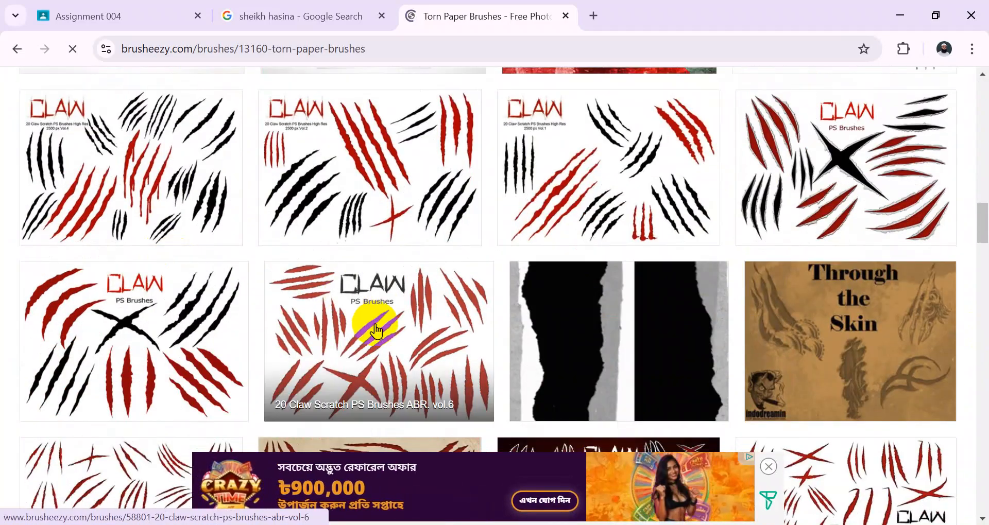
scroll(376, 320, down, 7)
scroll(331, 309, down, 15)
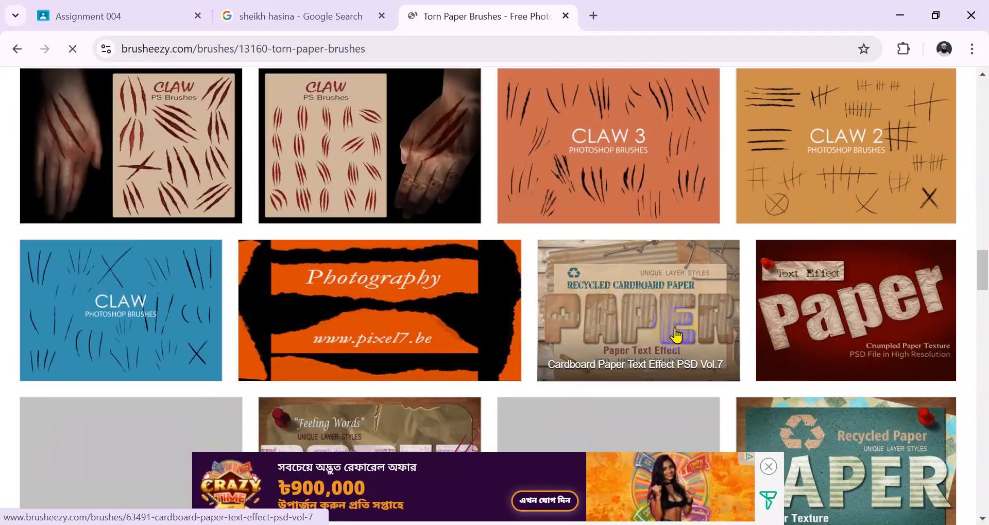
scroll(332, 311, down, 12)
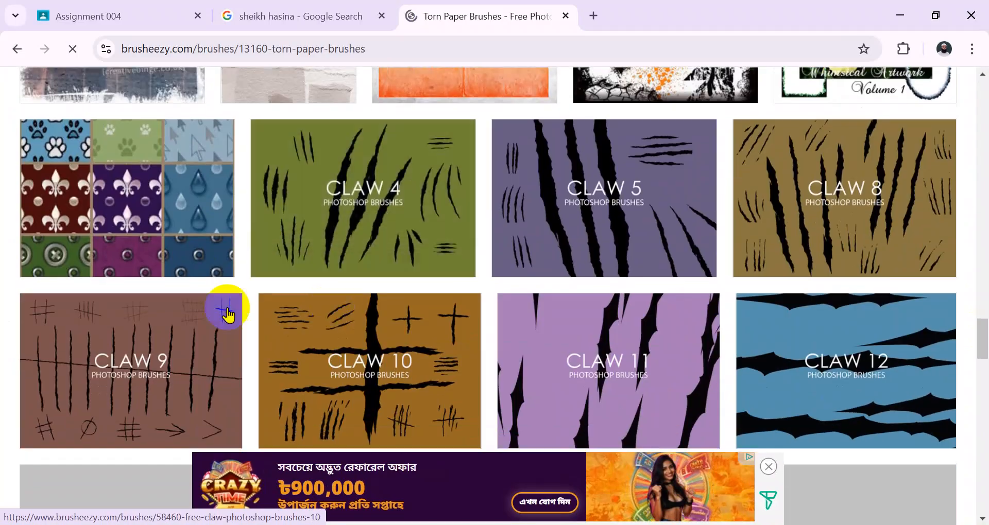
scroll(463, 305, down, 8)
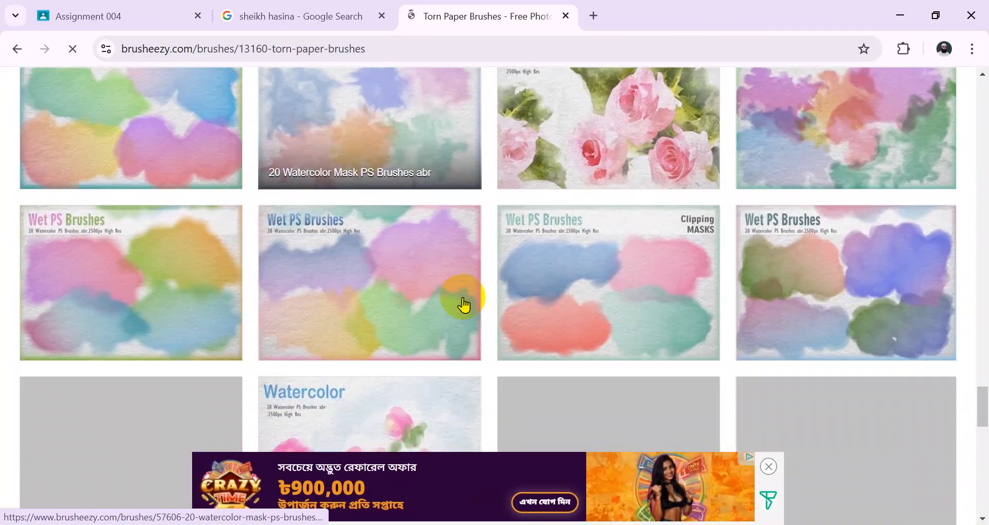
scroll(470, 327, up, 12)
scroll(479, 334, up, 20)
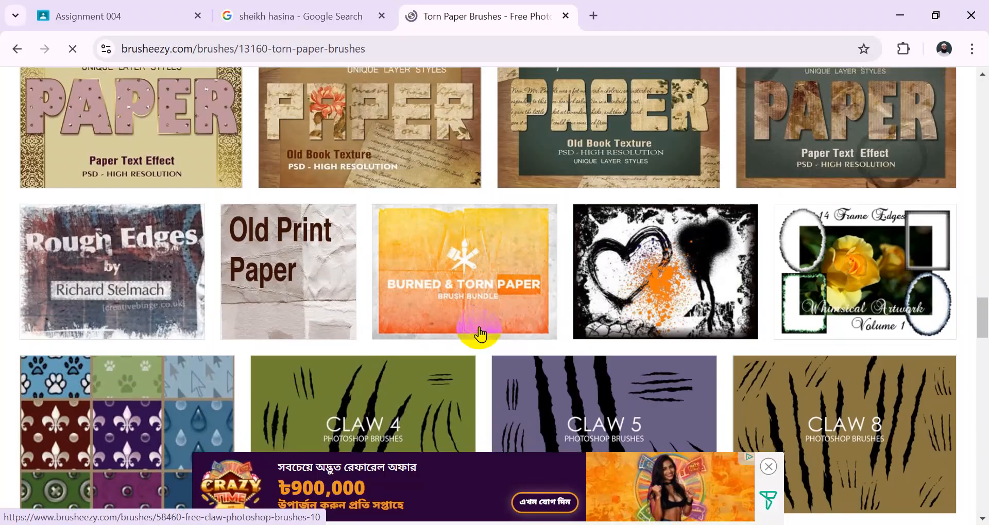
Start the free download of the Torn Paper Brushes set and close the blank pop-up window.
scroll(476, 333, up, 15)
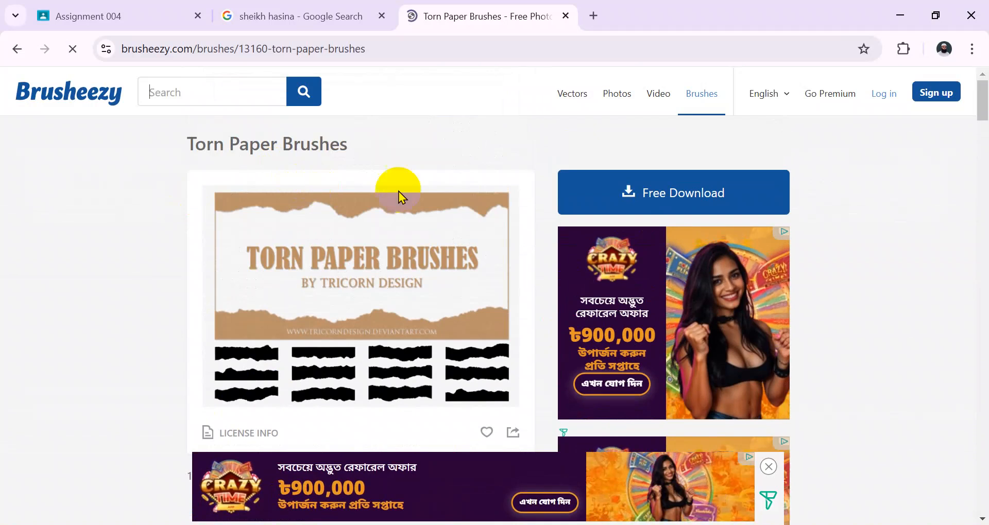
click(620, 186)
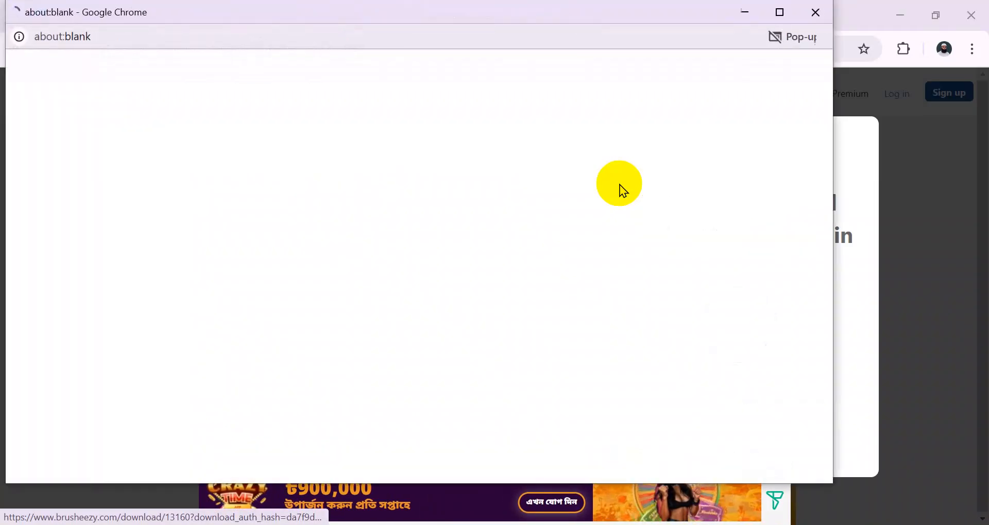
click(818, 12)
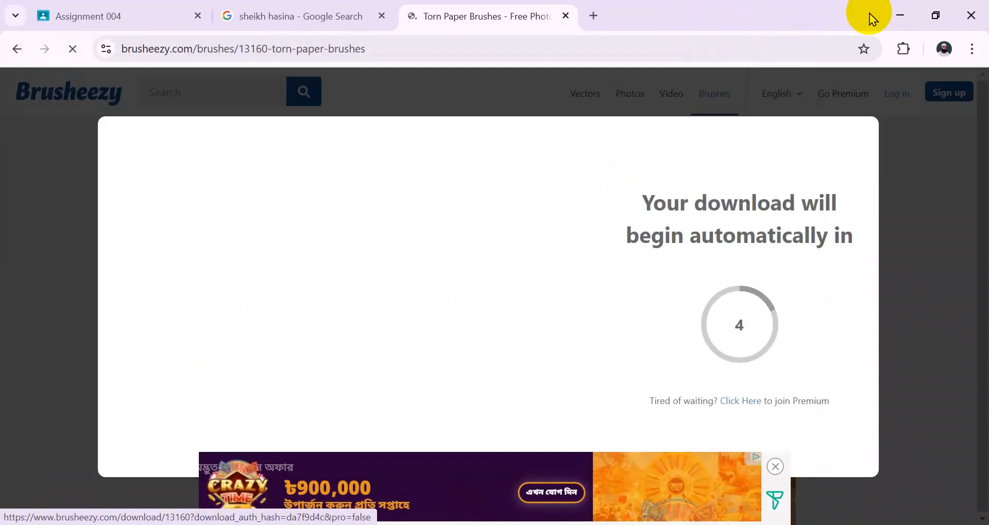
Wait for the Torn Paper Brushes download to finish and show the archive in its Downloads folder.
click(371, 12)
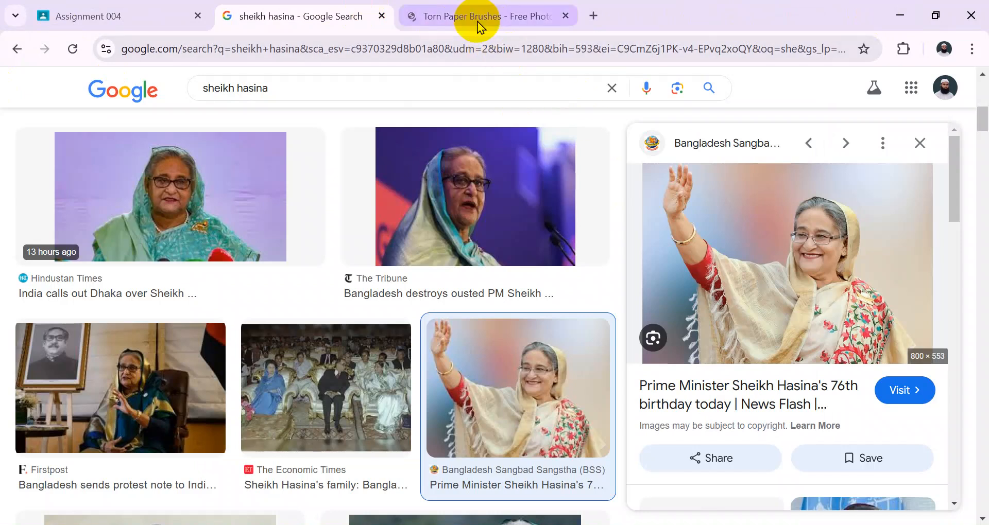
mouse_move(479, 23)
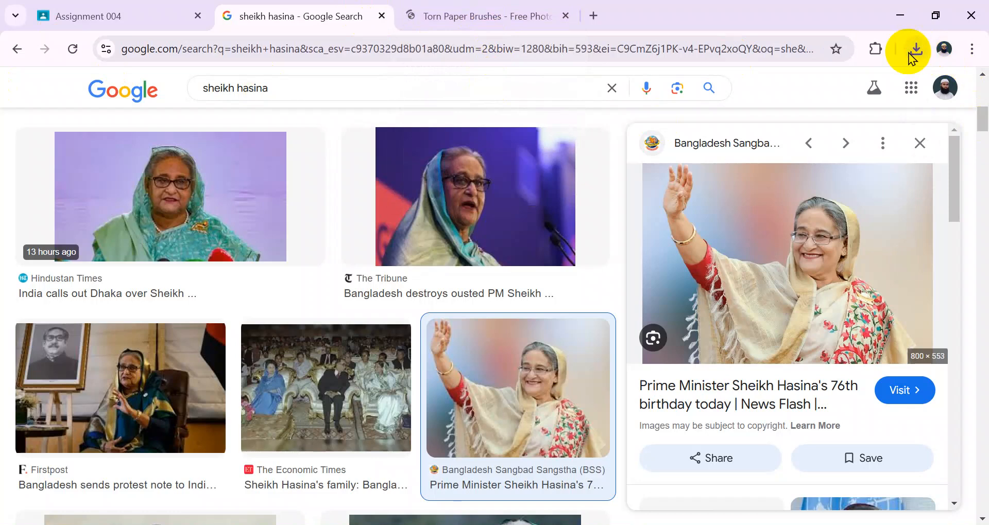
click(915, 52)
click(881, 115)
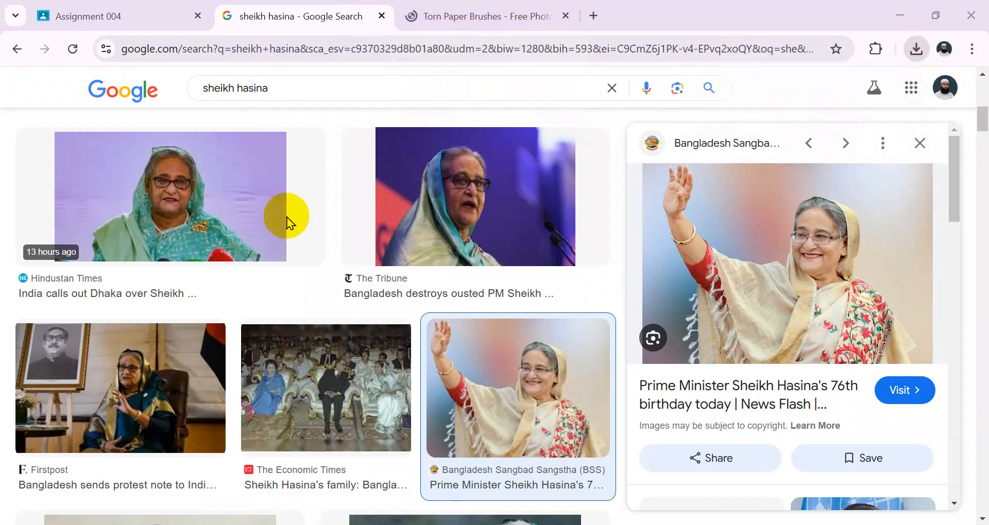
Extract the Torn_Paper_Brushes archive into its own folder and load its brush file into Photoshop.
right_click(418, 158)
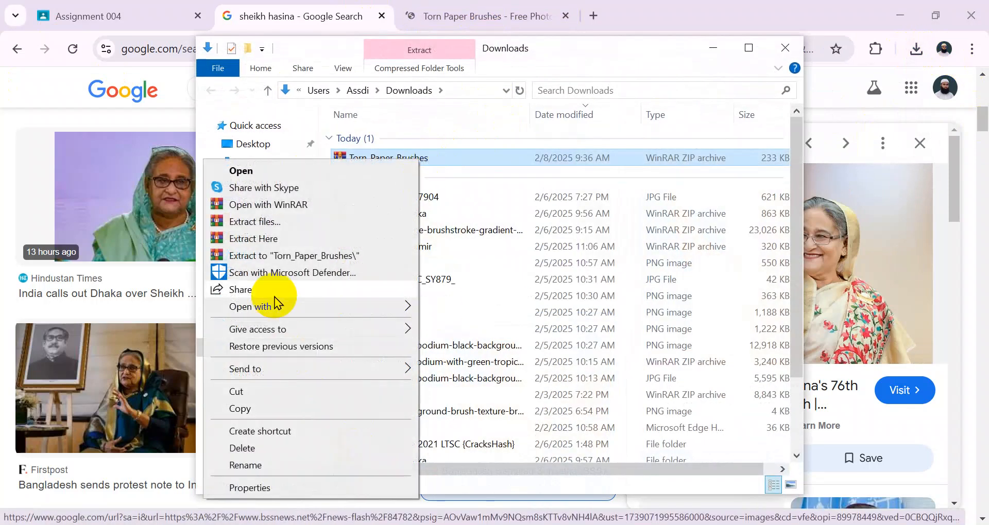
click(294, 256)
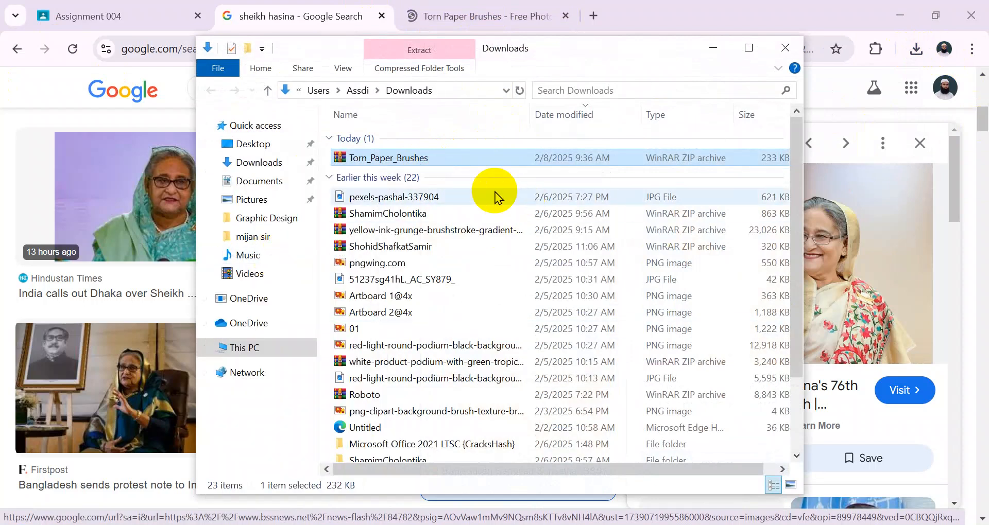
double_click(399, 175)
double_click(375, 138)
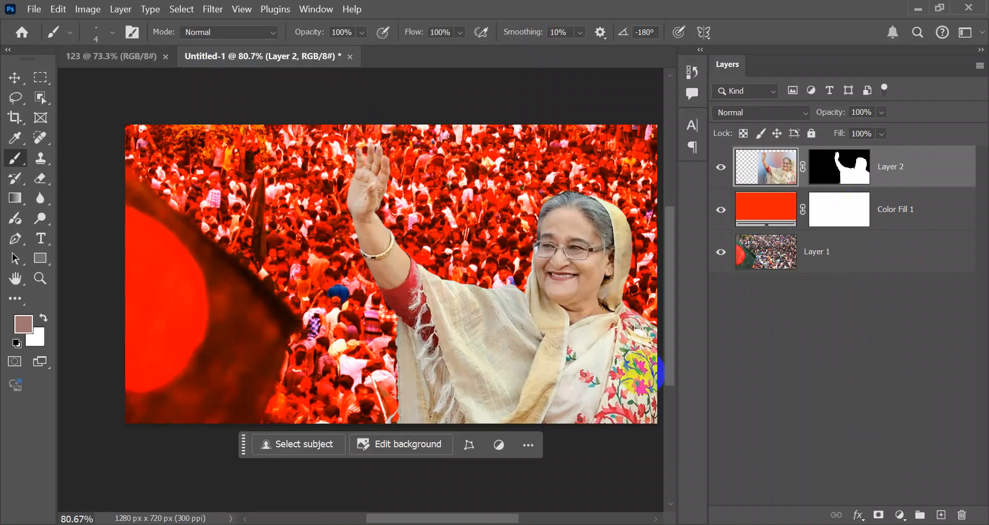
scroll(138, 195, down, 2)
scroll(138, 194, up, 2)
scroll(269, 195, up, 2)
scroll(268, 196, down, 2)
drag(371, 227, 342, 245)
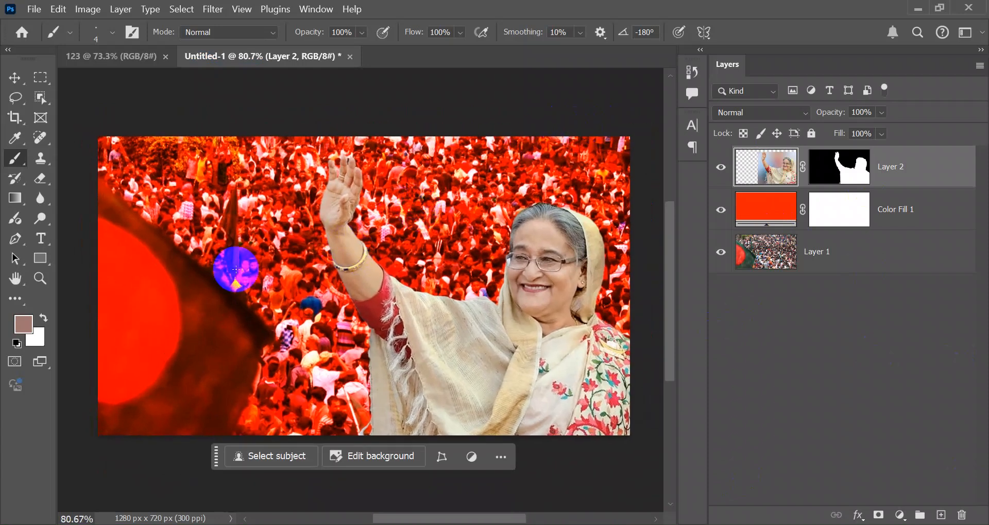
scroll(320, 195, down, 2)
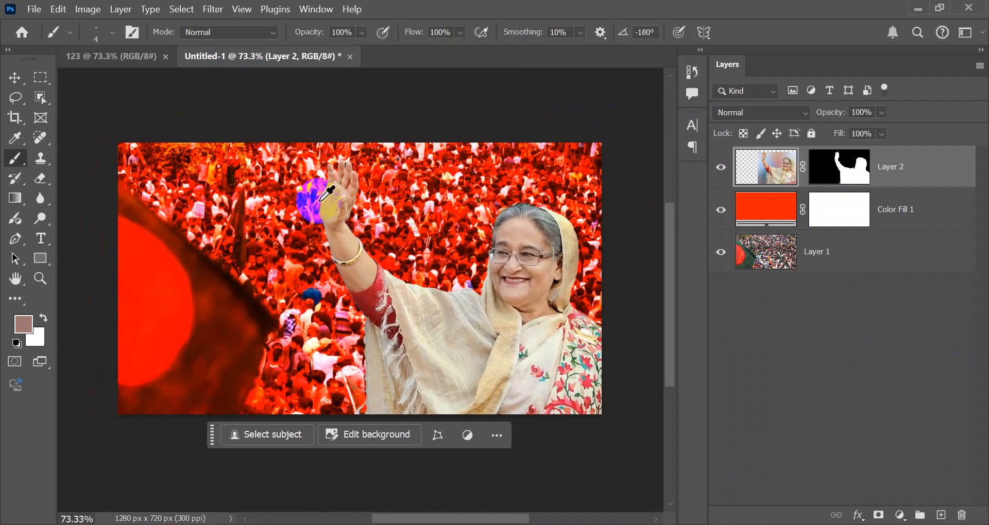
scroll(320, 194, up, 2)
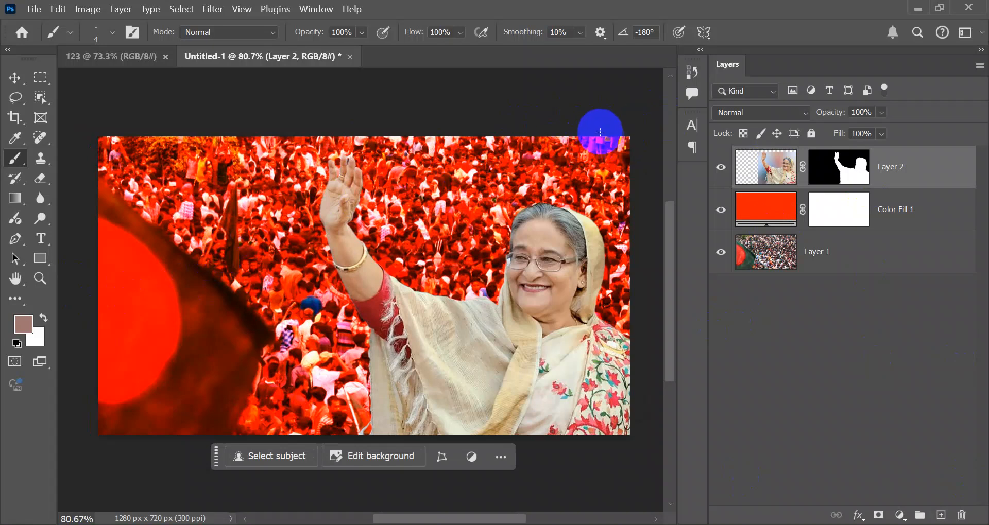
scroll(426, 192, up, 1)
scroll(428, 191, down, 2)
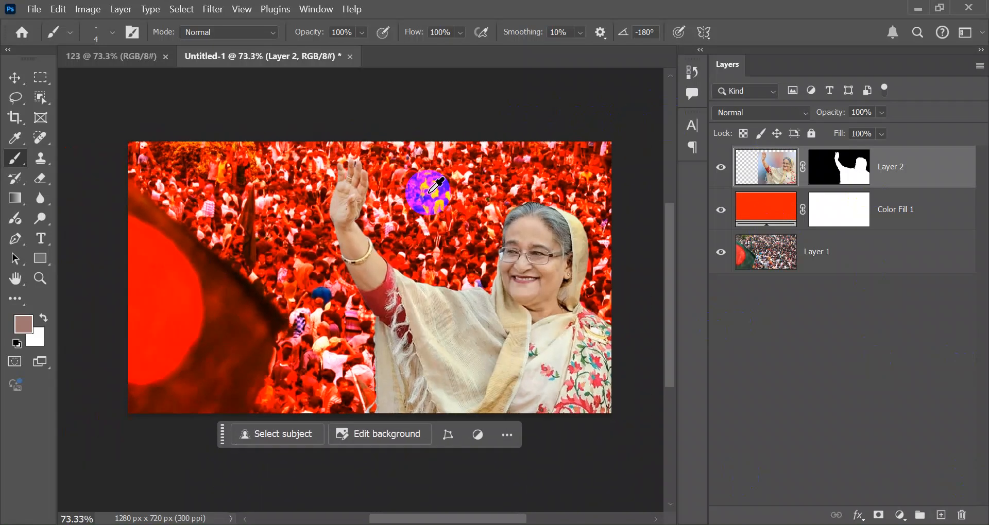
scroll(435, 185, up, 1)
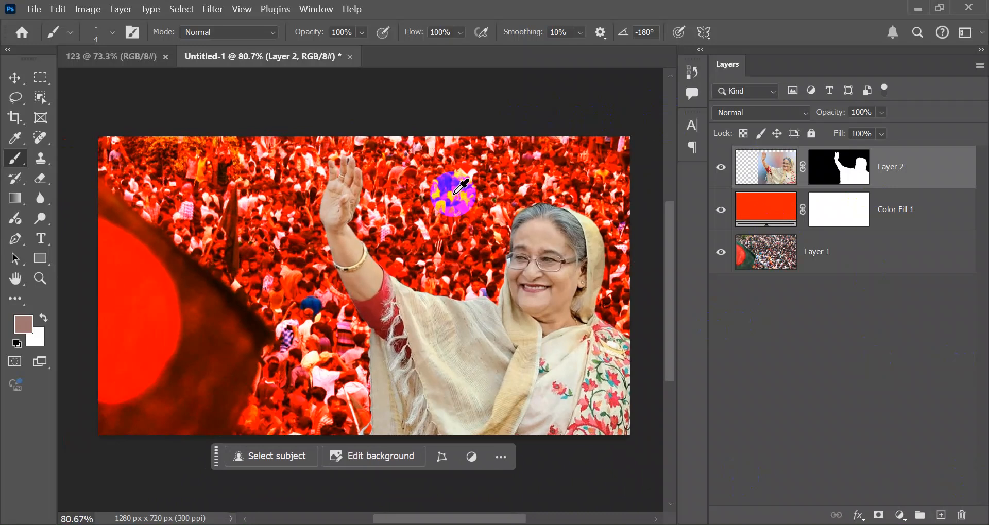
key(alt)
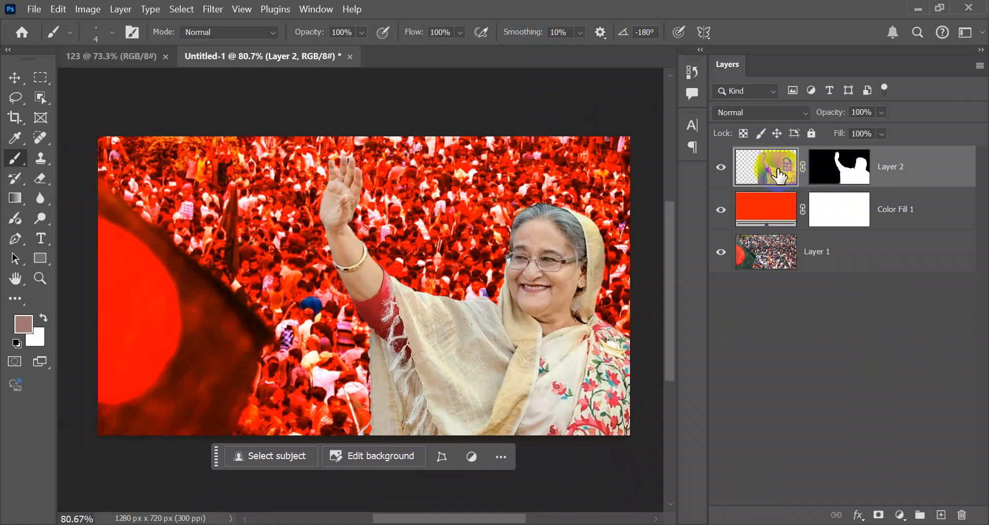
Add a new empty layer directly above Color Fill 1 and set the foreground colour to white.
drag(779, 176, 942, 521)
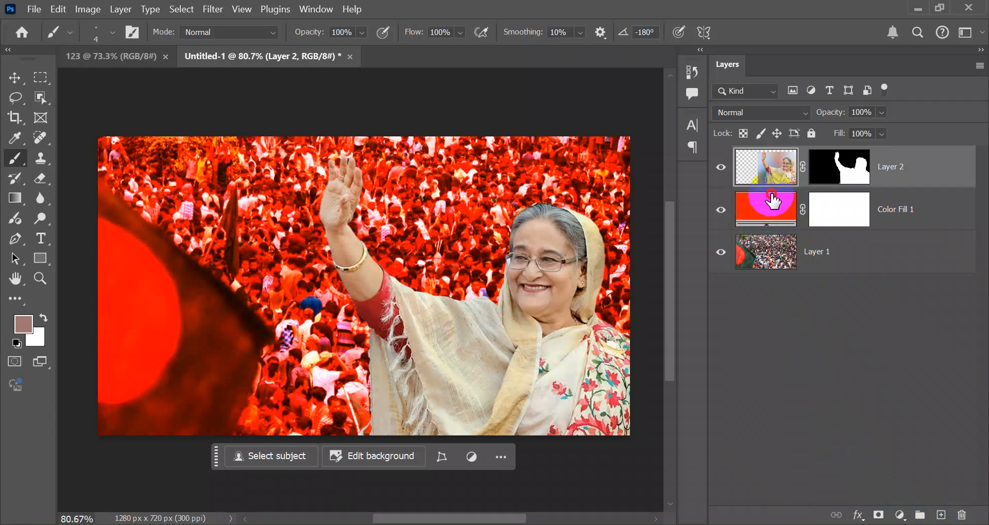
click(773, 201)
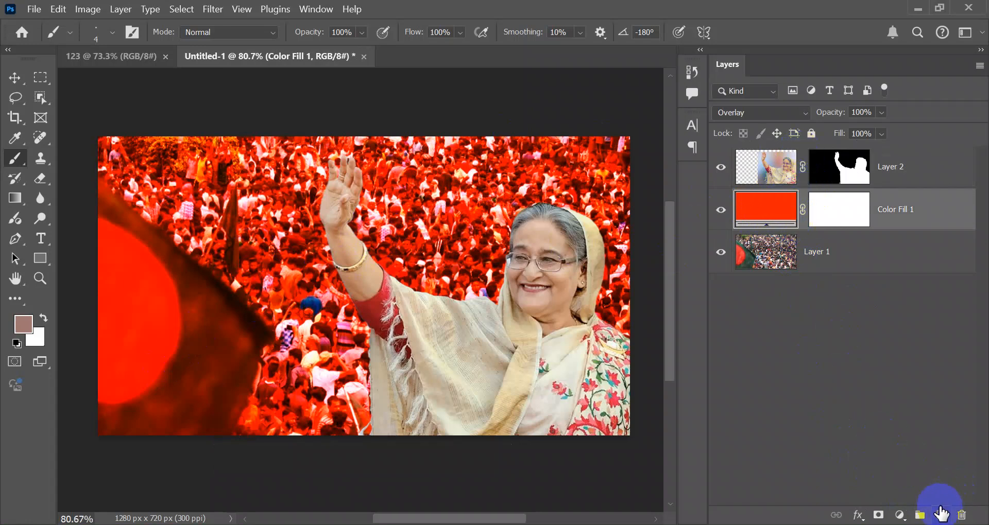
click(941, 514)
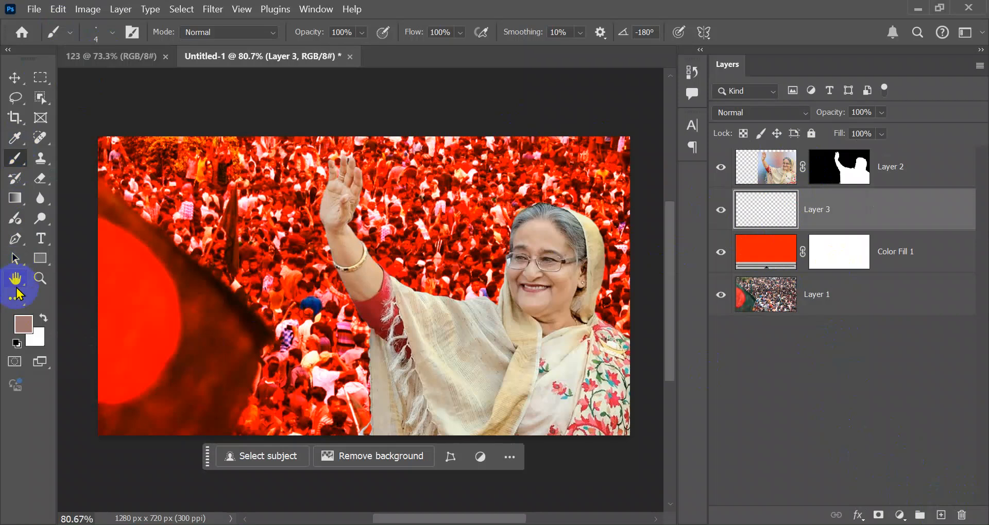
click(24, 323)
drag(620, 257, 536, 121)
click(950, 177)
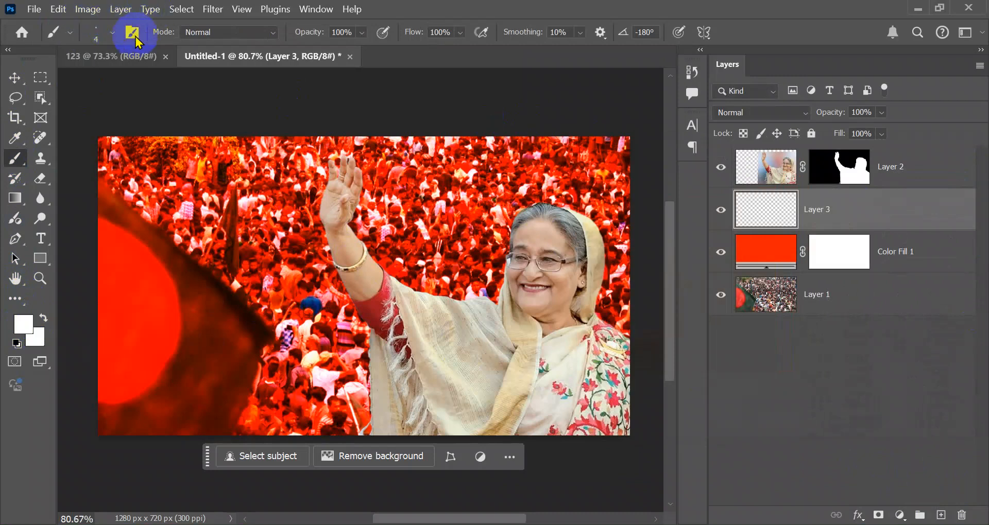
Choose the 01.psd brush from the Torn Paper Brushes group for the Brush tool.
click(114, 34)
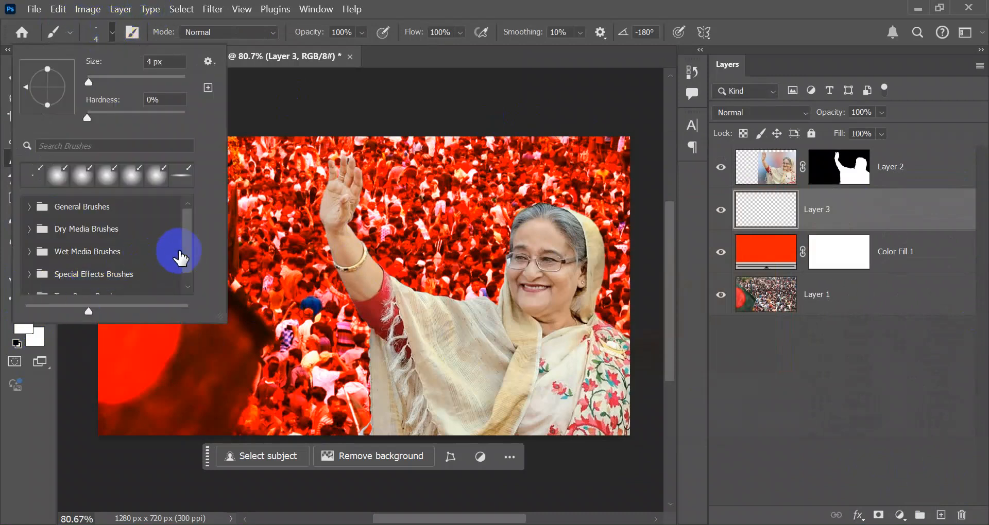
scroll(183, 268, down, 1)
click(29, 281)
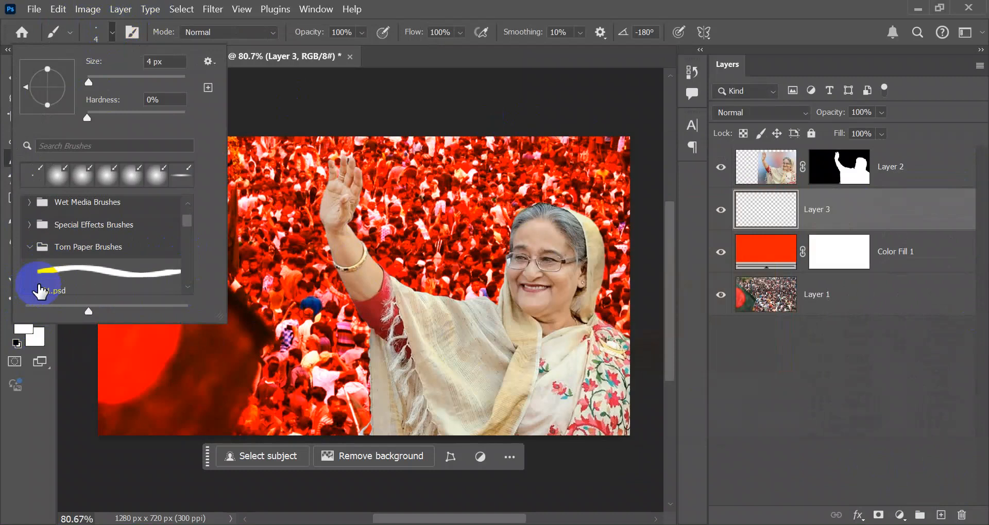
click(75, 267)
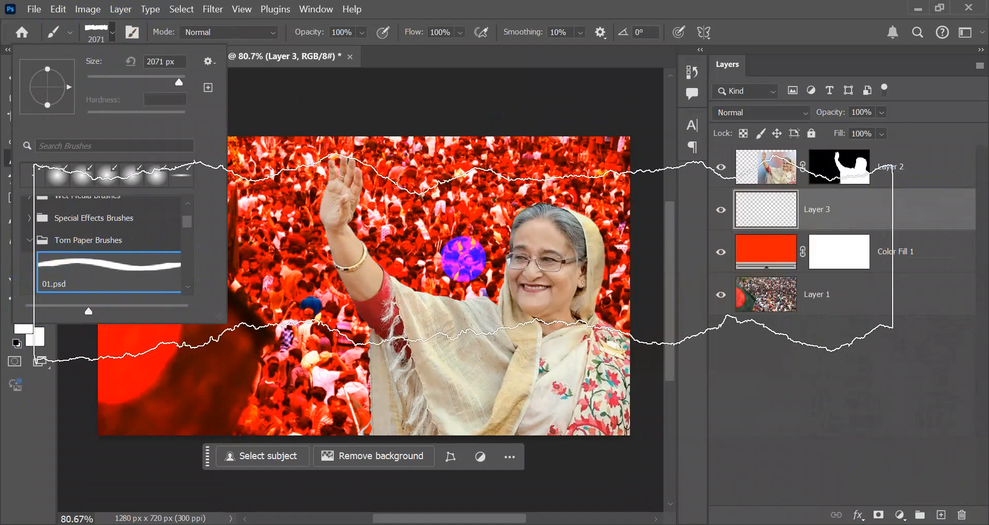
scroll(92, 278, down, 2)
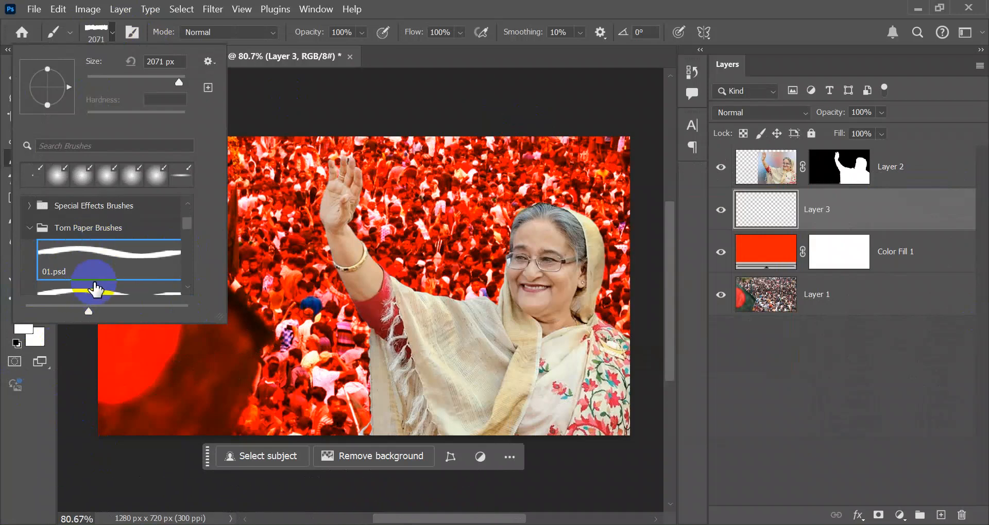
click(95, 276)
click(122, 231)
scroll(93, 266, down, 1)
scroll(103, 255, up, 2)
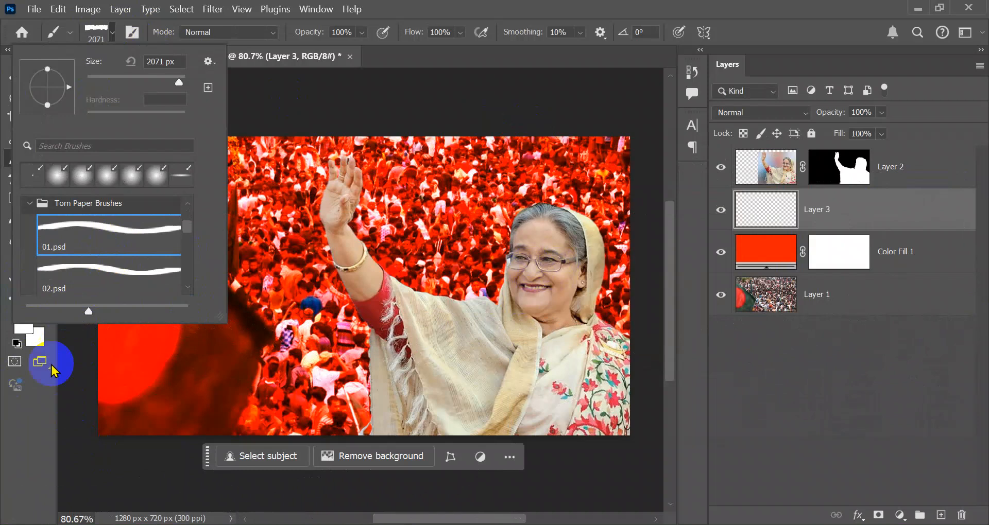
click(26, 450)
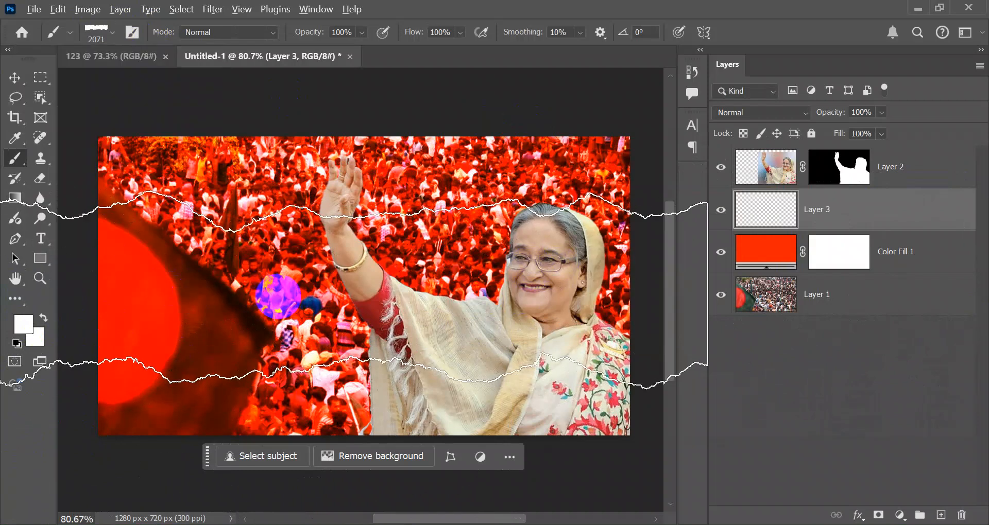
Reduce the torn-paper brush size to 1500 px so it spans the canvas width.
scroll(302, 286, down, 3)
key(bracketleft)
key(bracketleft)
key(bracketleft)
key(bracketleft)
key(bracketleft)
key(bracketleft)
key(bracketleft)
key(bracketleft)
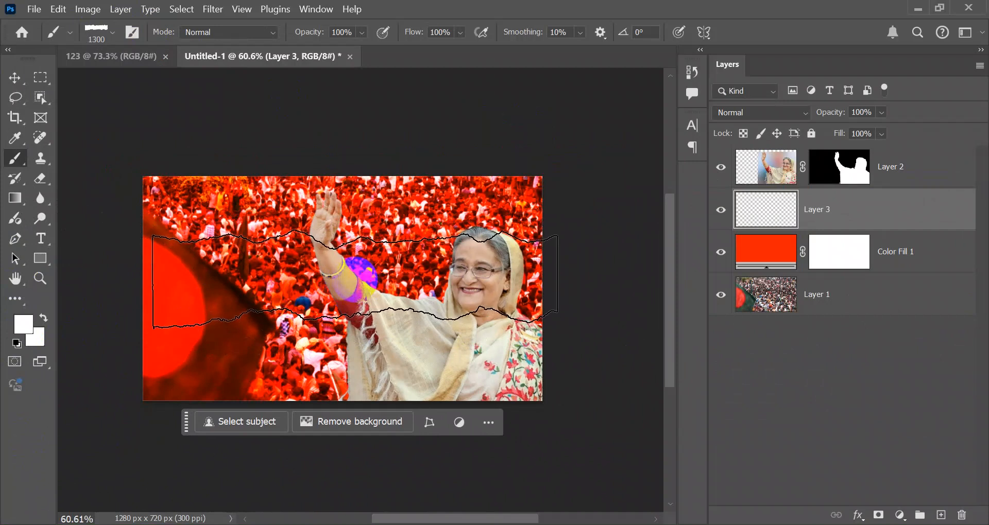
key(bracketright)
key(bracketright)
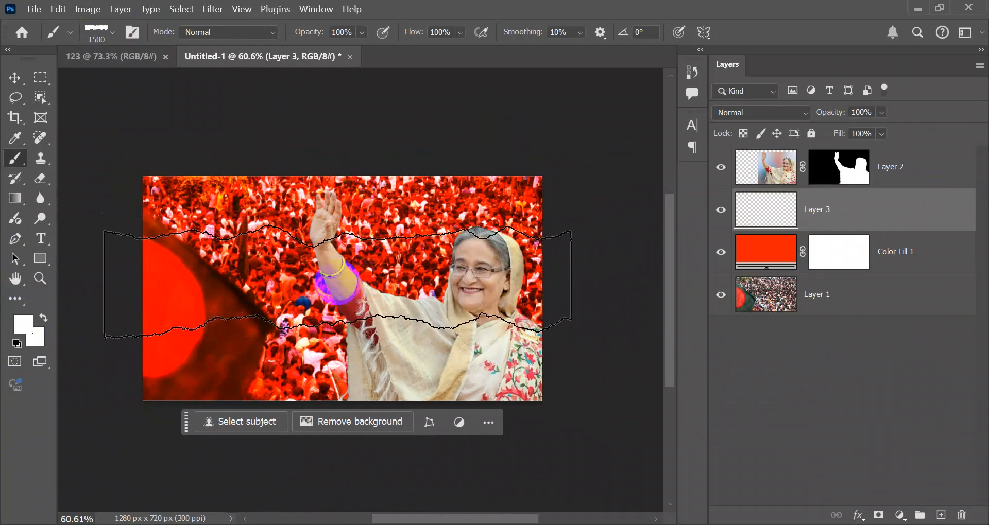
Rotate the torn-paper brush tip to an angle of 14°.
key(Right)
key(Right)
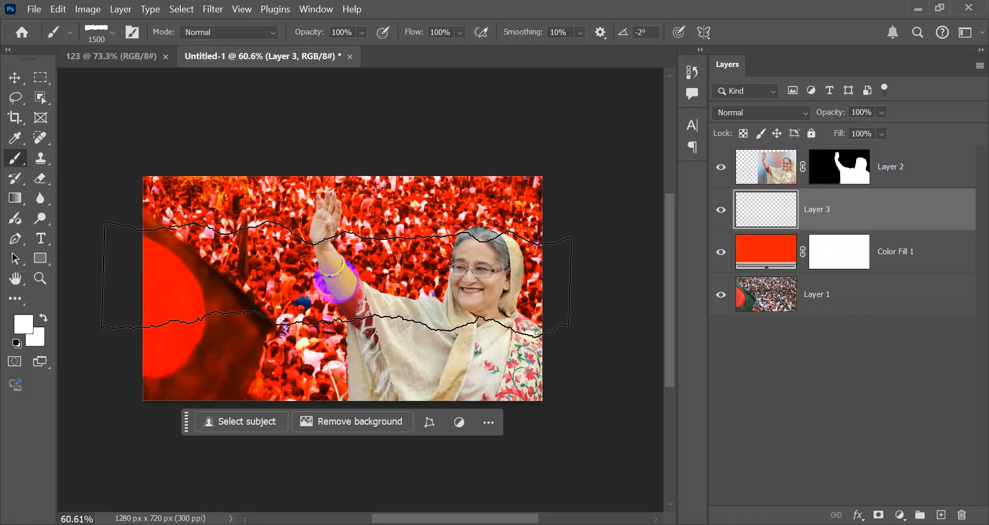
key(Left)
key(Left)
key(Left)
key(Left)
key(Left)
key(Left)
key(Left)
key(Left)
key(Left)
key(Left)
key(Left)
key(Left)
key(Left)
key(Left)
key(Left)
key(Left)
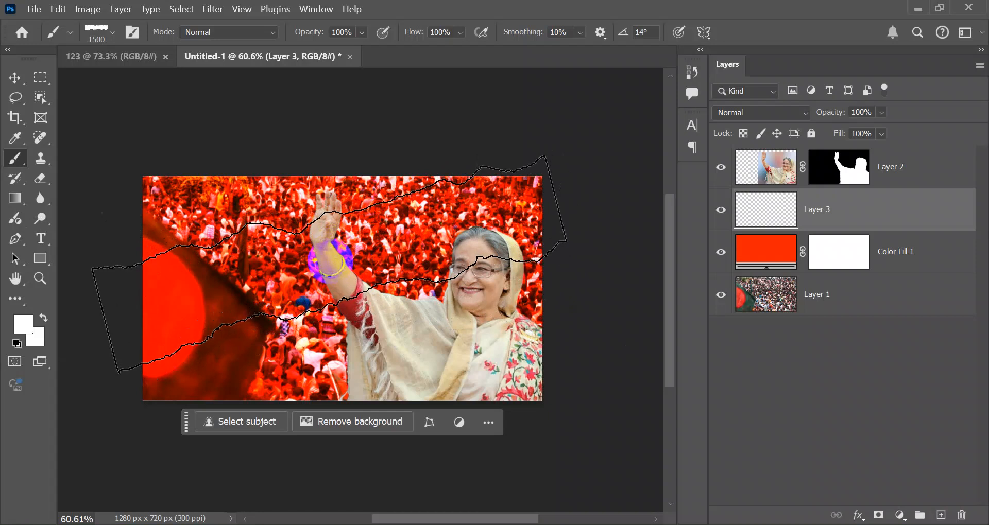
Enlarge the brush to 1800 px and stamp one white torn-paper strip diagonally behind the portrait on Layer 3.
key(bracketright)
key(bracketright)
key(bracketright)
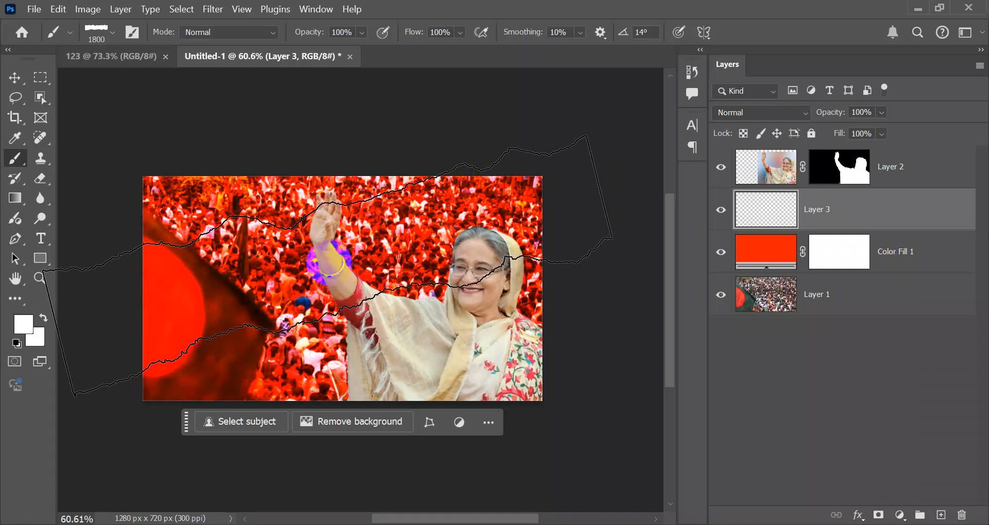
click(329, 264)
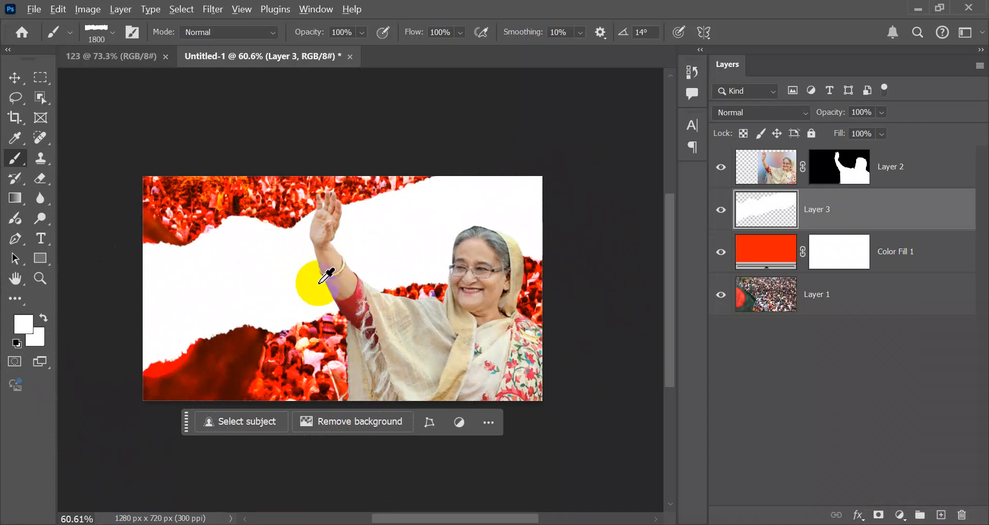
scroll(320, 282, up, 3)
scroll(340, 290, down, 2)
scroll(231, 370, up, 2)
scroll(231, 371, down, 3)
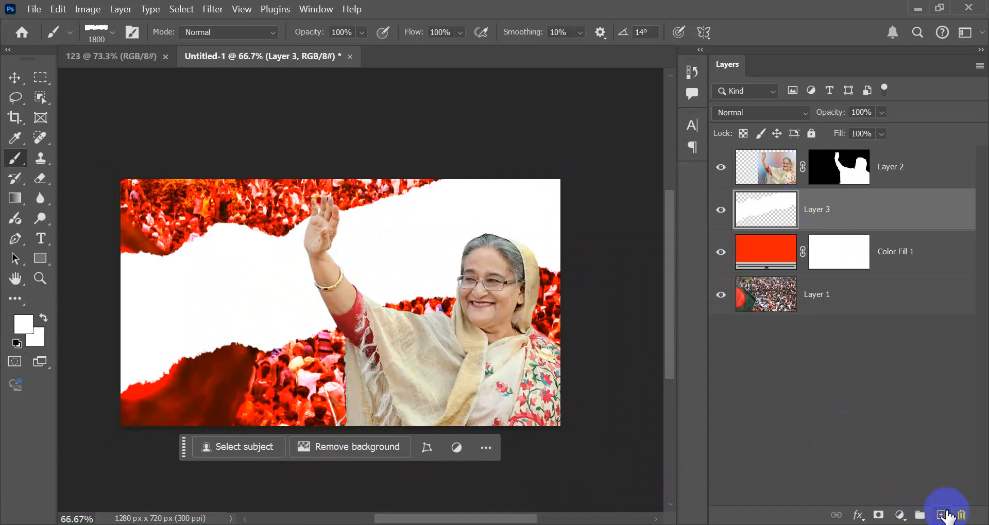
Undo the extra empty layer and duplicate the torn-paper strip on Layer 3.
click(946, 515)
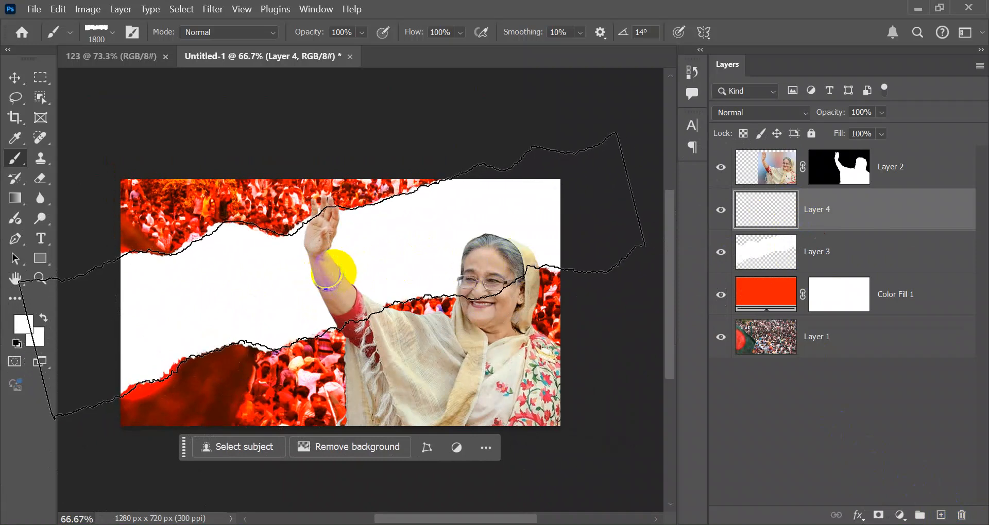
key(ctrl+z)
click(767, 209)
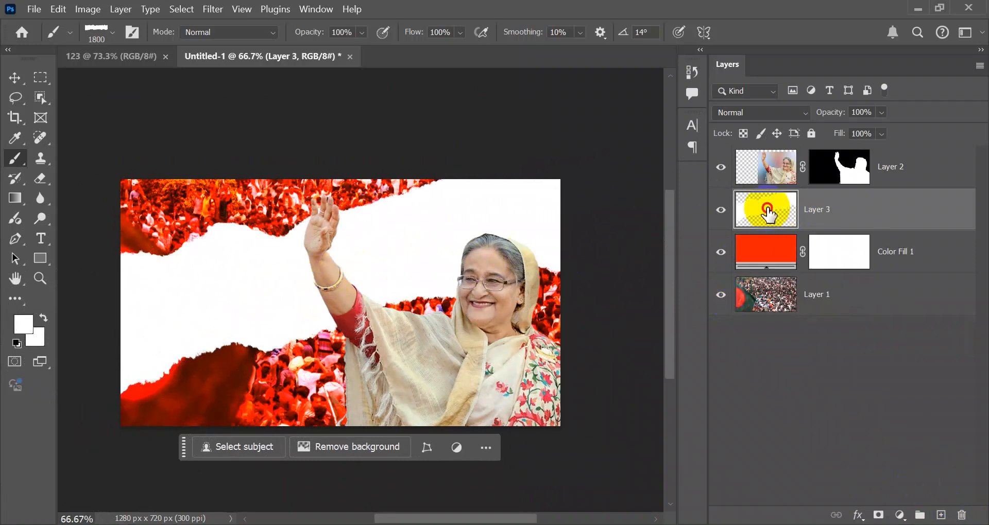
key(ctrl+j)
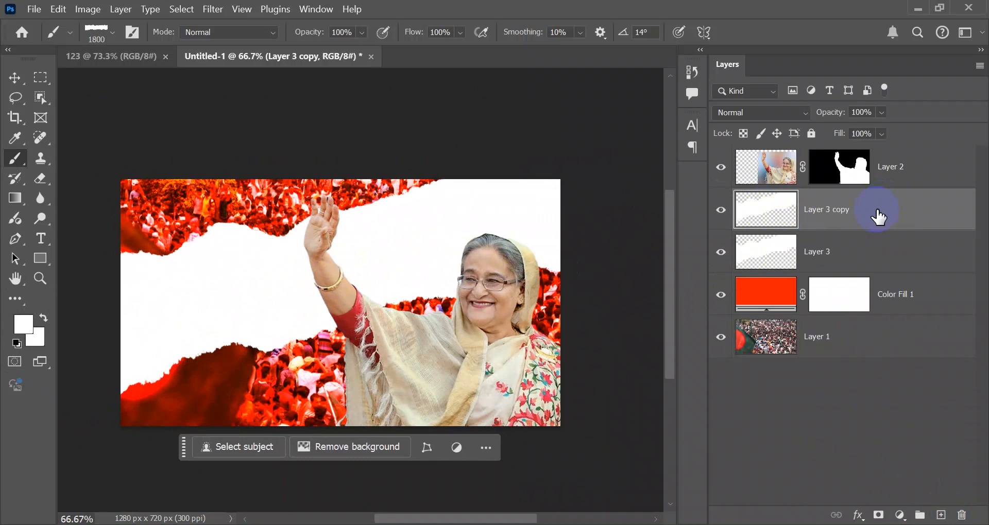
click(766, 211)
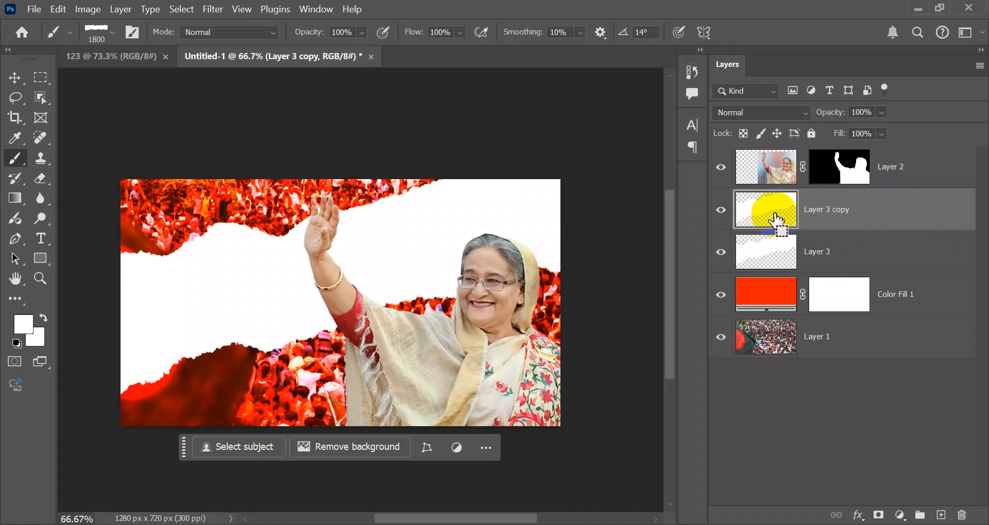
key(ctrl+t)
click(327, 209)
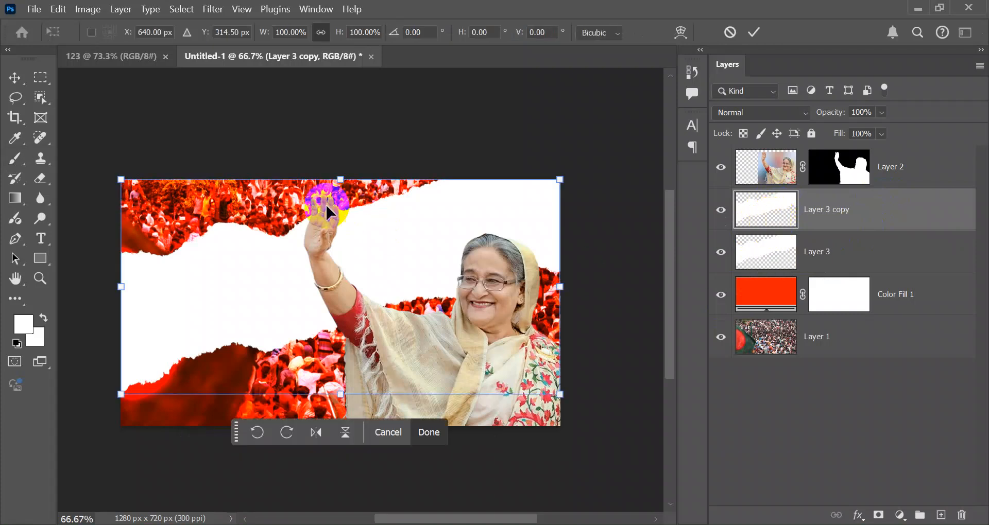
drag(342, 179, 342, 178)
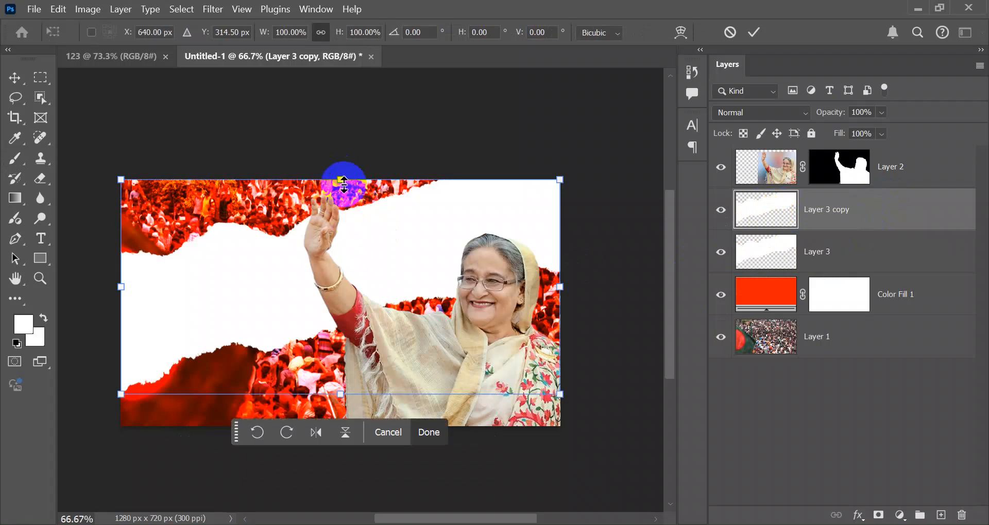
click(391, 438)
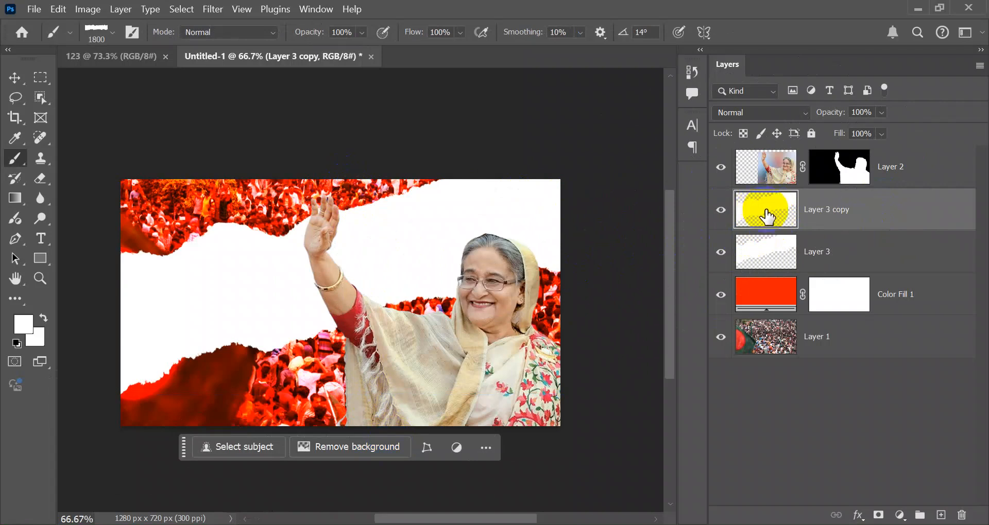
Load the outline of the torn strip on Layer 3 copy as a selection, fill it with black and deselect.
ctrl+click(766, 212)
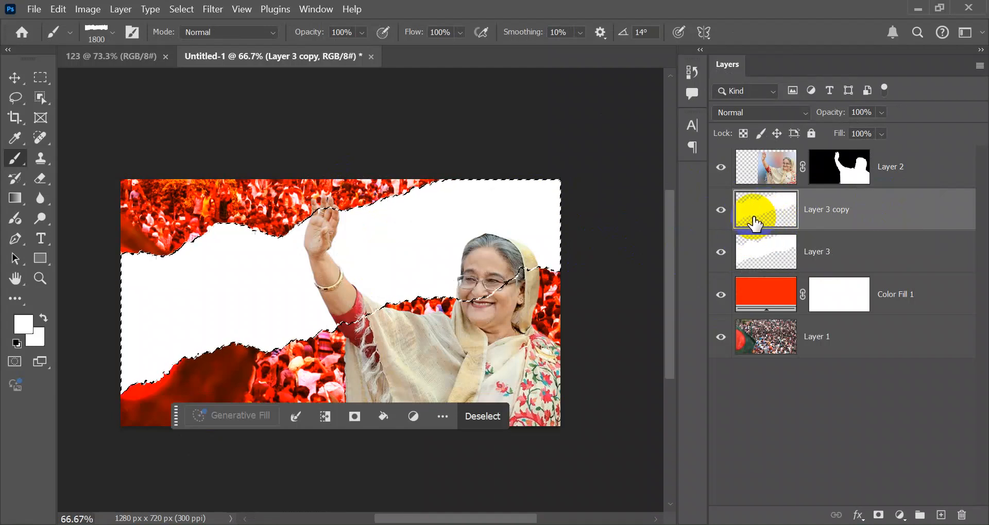
click(21, 330)
drag(762, 225, 579, 379)
click(935, 175)
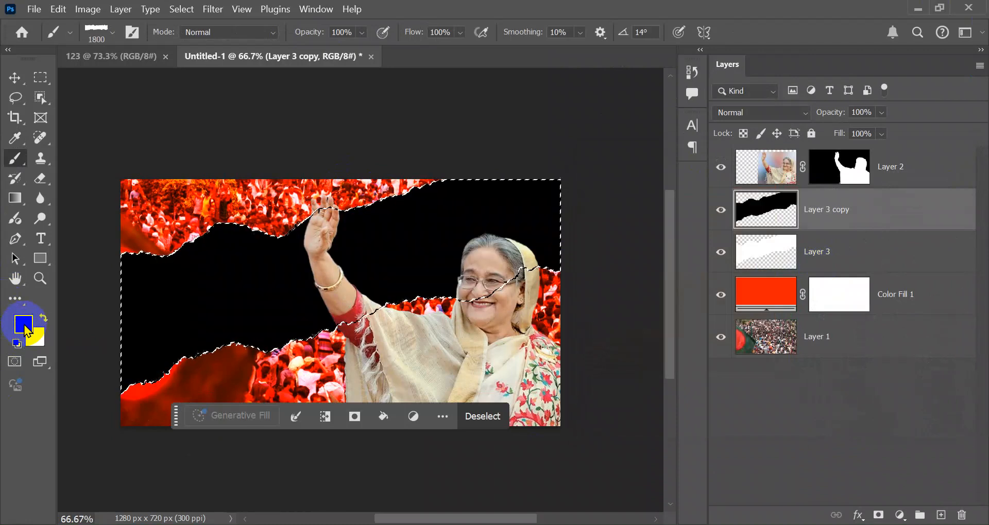
click(483, 416)
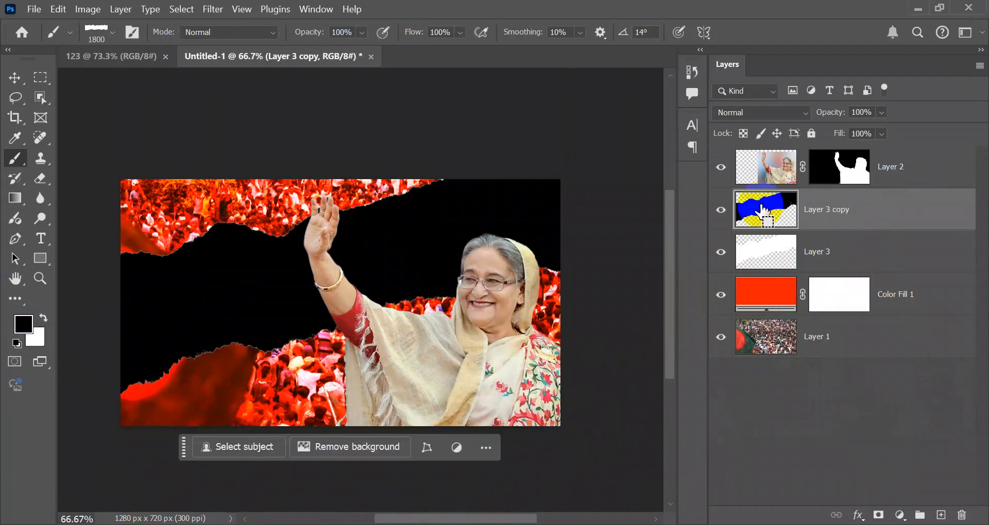
Lower the upper edge of the black strip on Layer 3 copy, scaling its height to 97.46%.
key(ctrl+t)
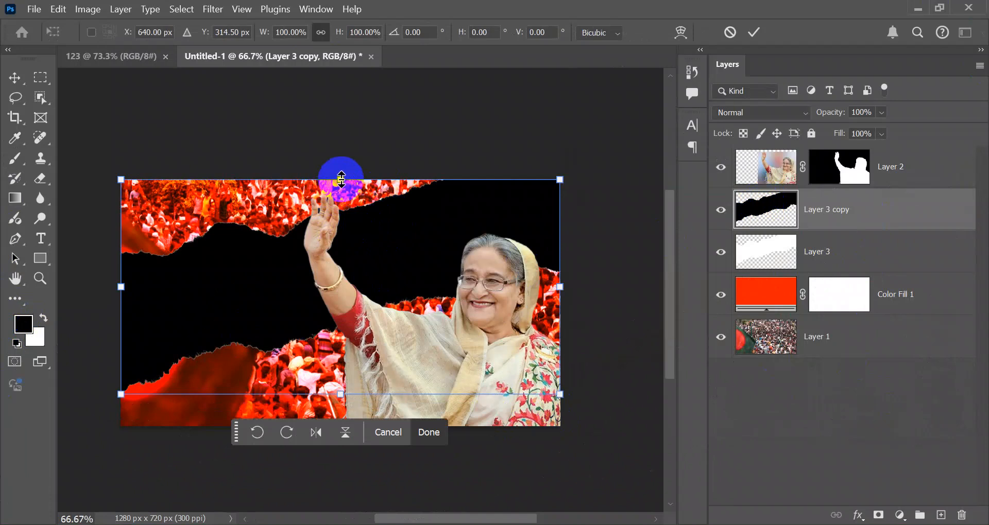
drag(341, 179, 339, 184)
scroll(340, 185, up, 3)
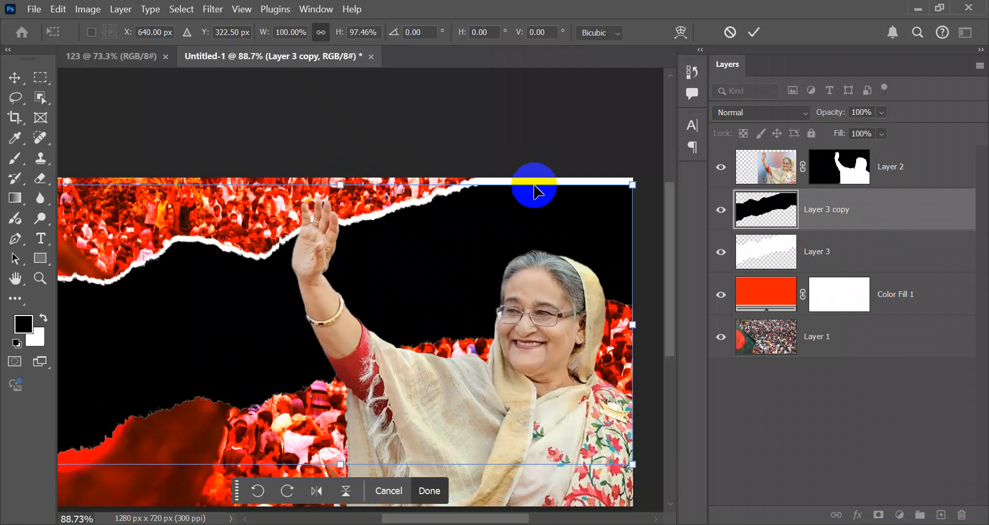
Undo the strip scaling, the black fill, the duplicate layer and the white torn-paper stamp, back to an empty Layer 3.
key(ctrl+z)
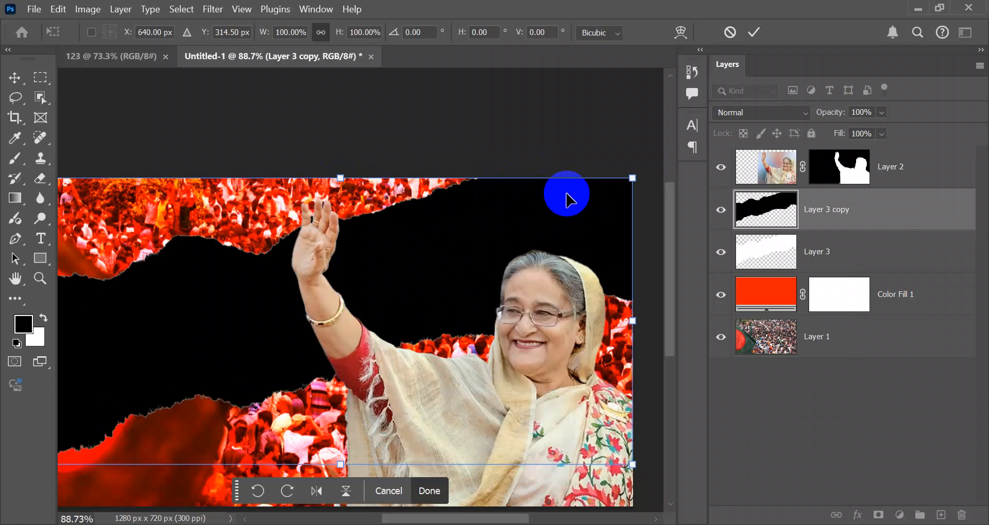
key(ctrl+z)
key(ctrl+z)
key(ctrl+z)
key(ctrl+z)
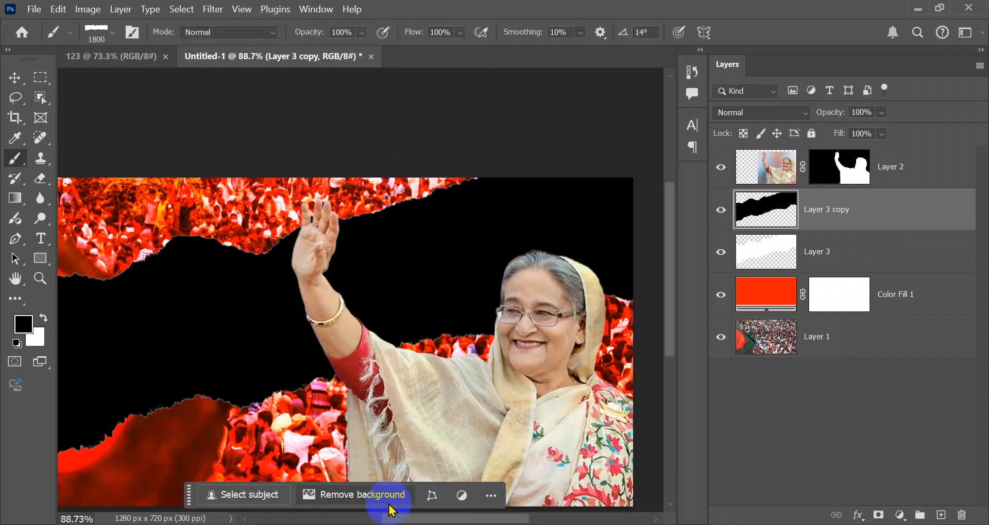
key(ctrl+z)
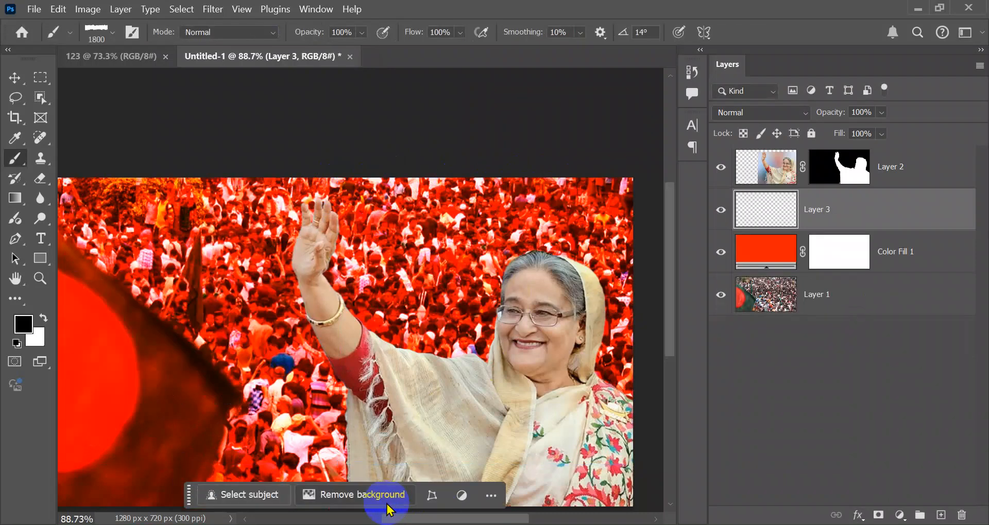
Reduce the torn-paper brush to 1700 px and stamp one black strip diagonally across the canvas behind the portrait on Layer 3.
scroll(407, 366, down, 3)
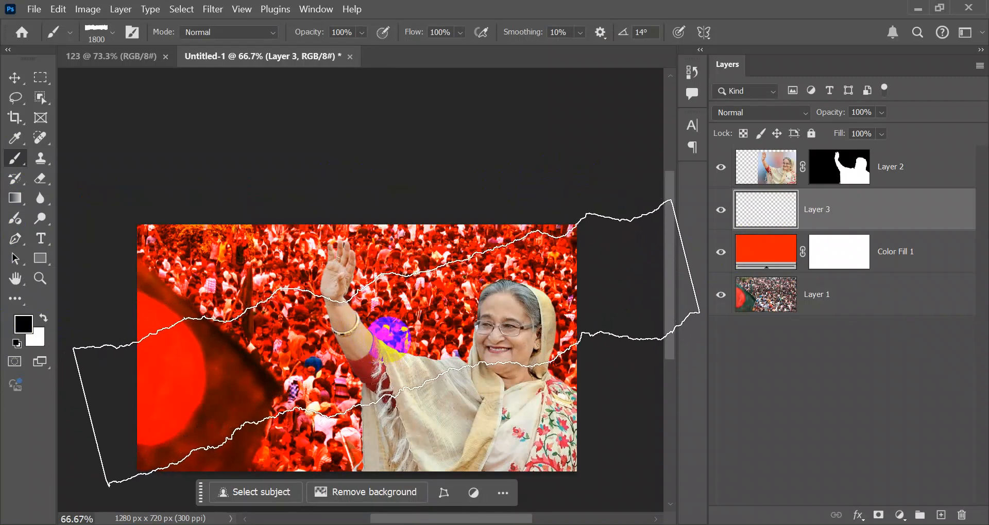
click(389, 338)
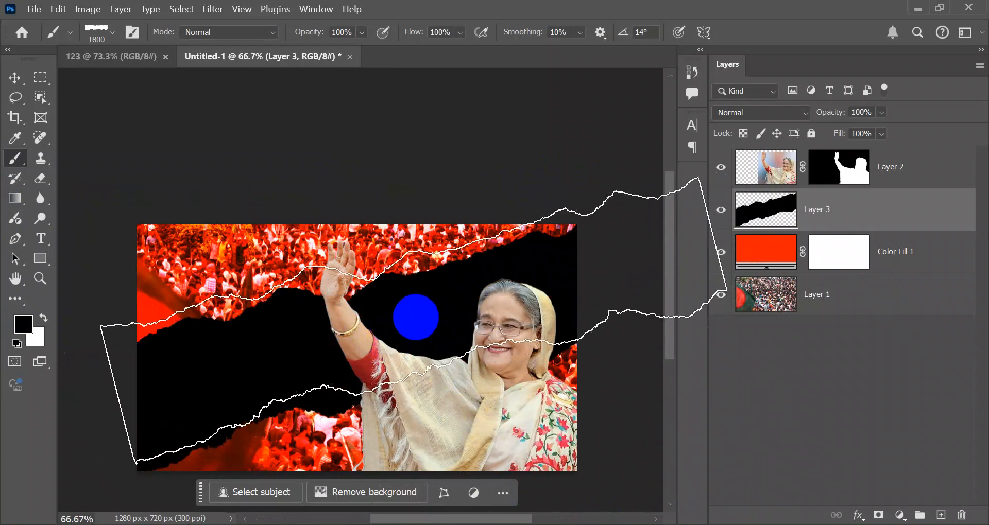
key(ctrl+z)
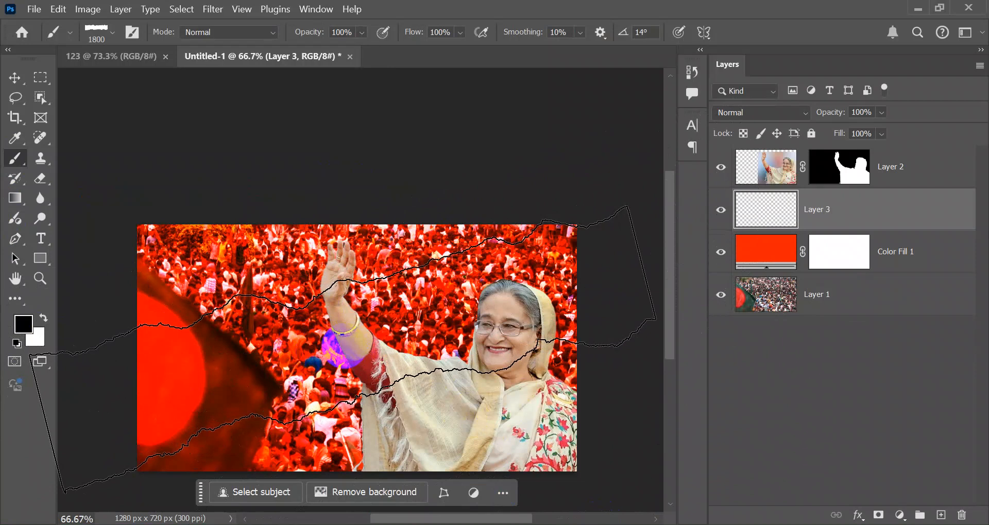
key(bracketleft)
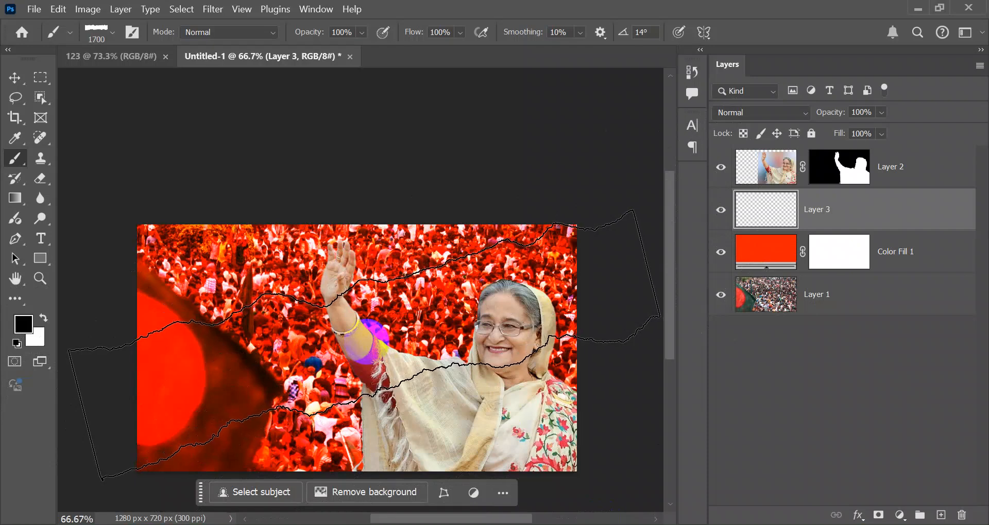
click(366, 342)
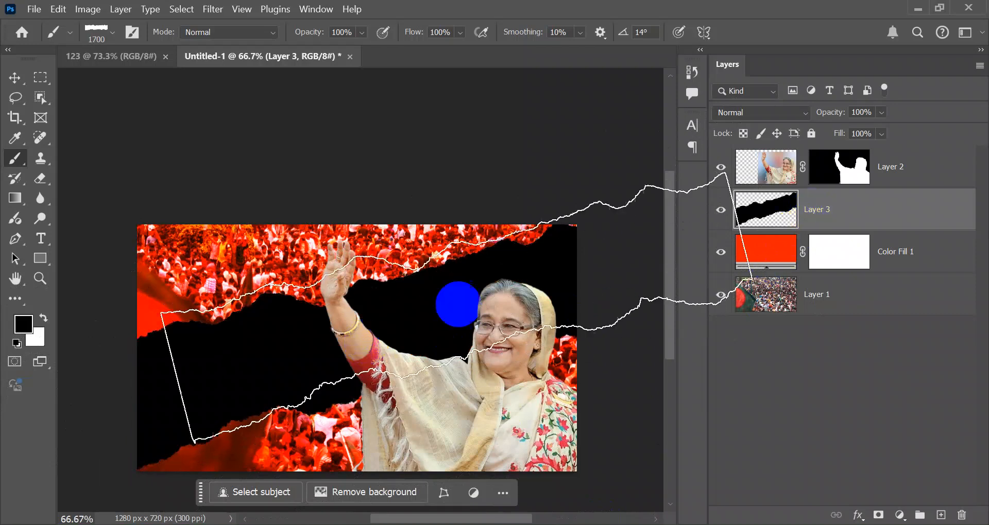
Duplicate the black torn-paper strip on Layer 3 without adding an extra empty layer.
click(15, 77)
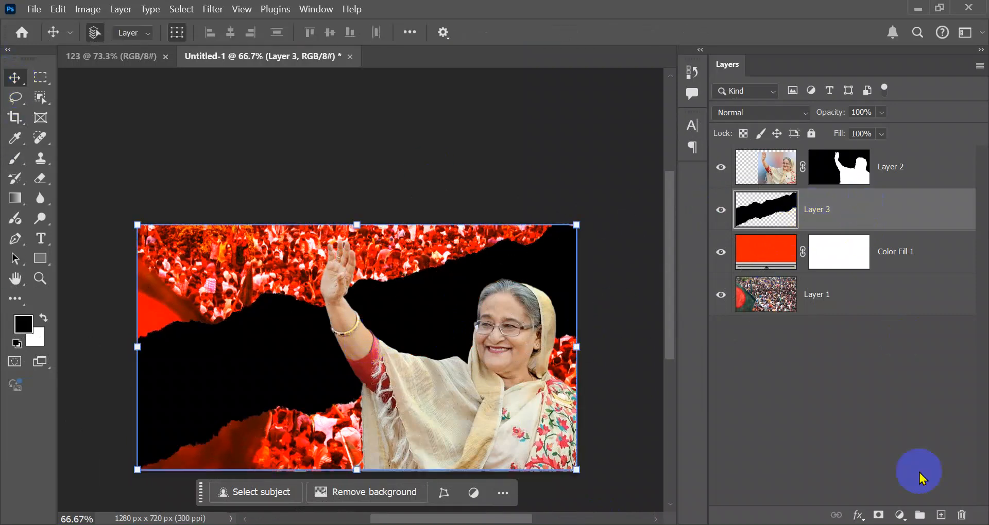
click(940, 515)
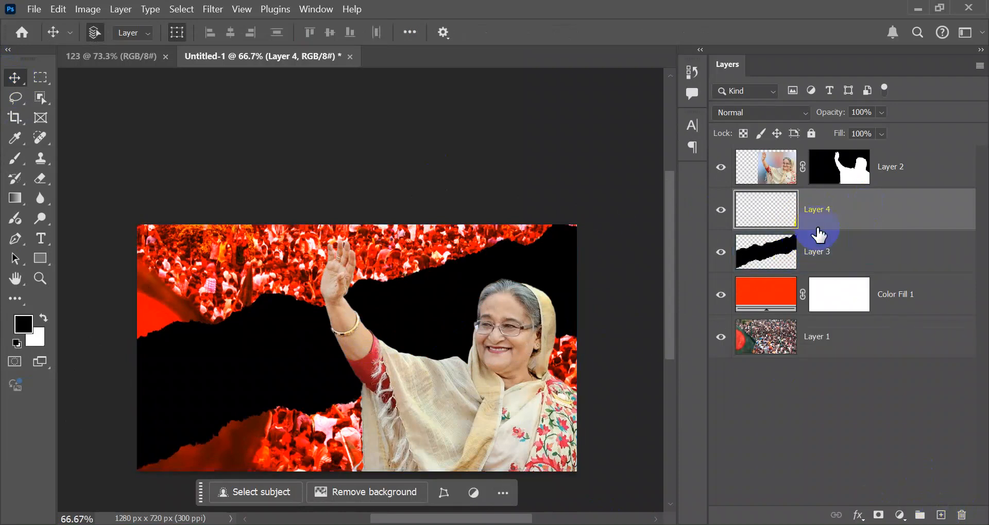
key(ctrl+z)
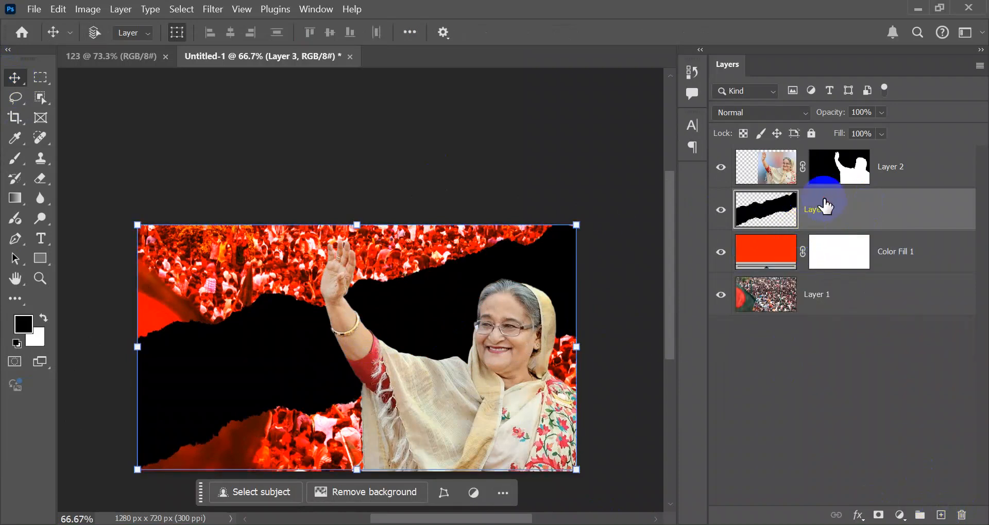
key(ctrl+j)
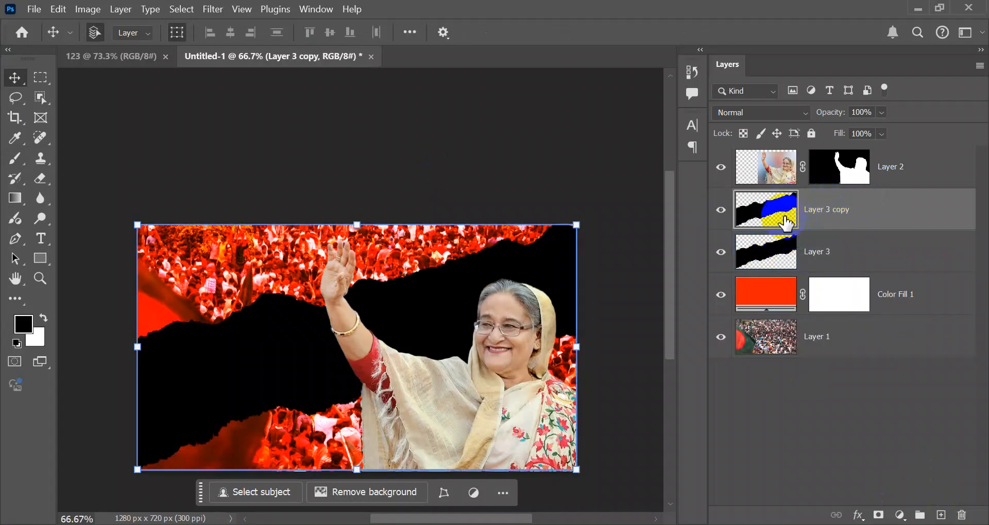
Load the outline of the original strip on Layer 3 as a selection, fill it with white and deselect.
click(782, 252)
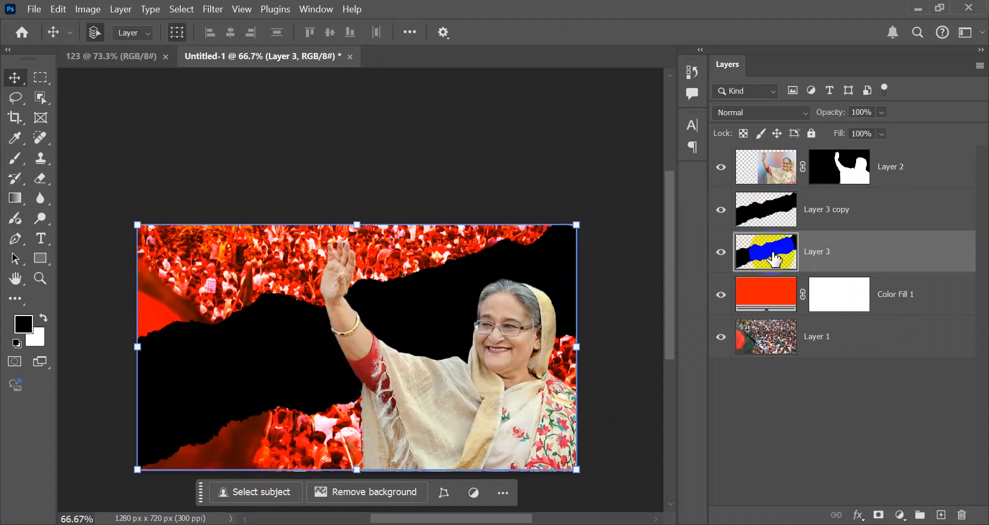
drag(750, 278, 767, 259)
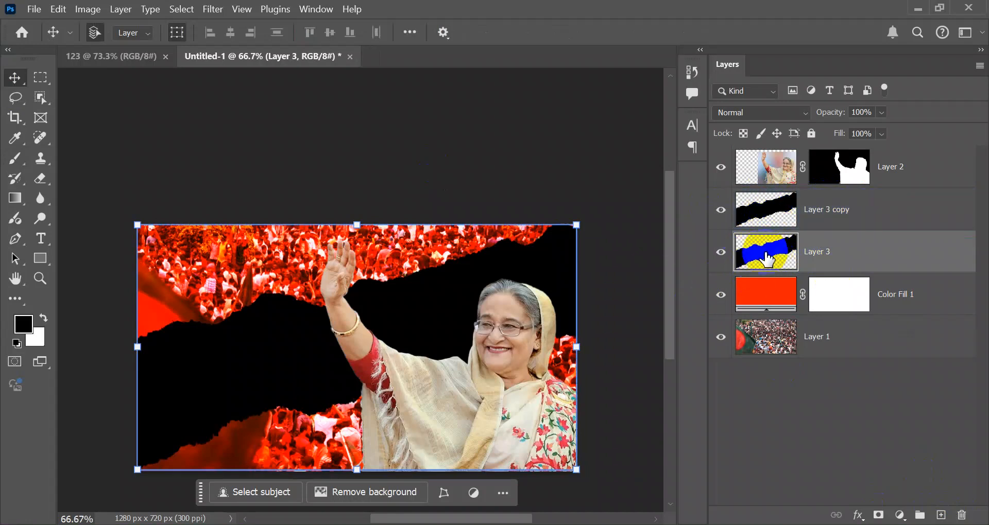
ctrl+click(765, 255)
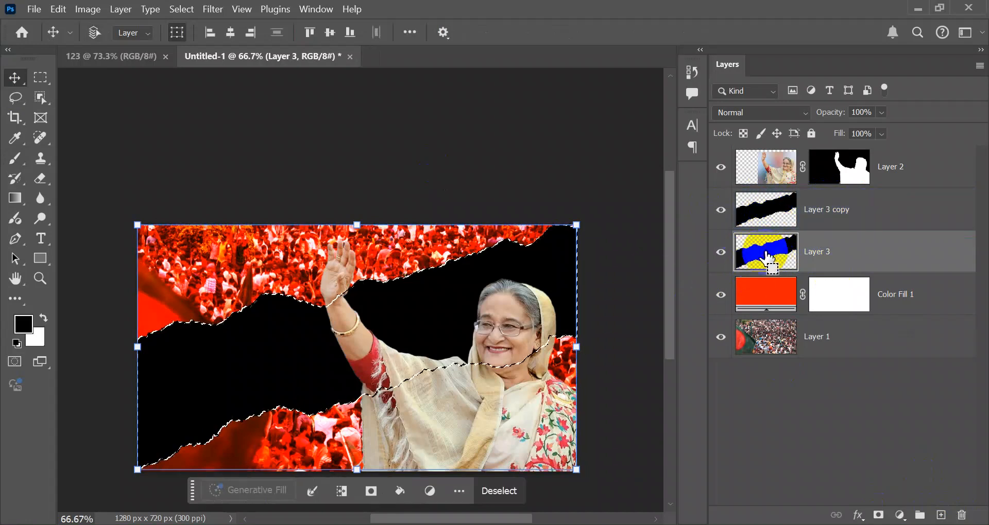
click(30, 345)
click(955, 177)
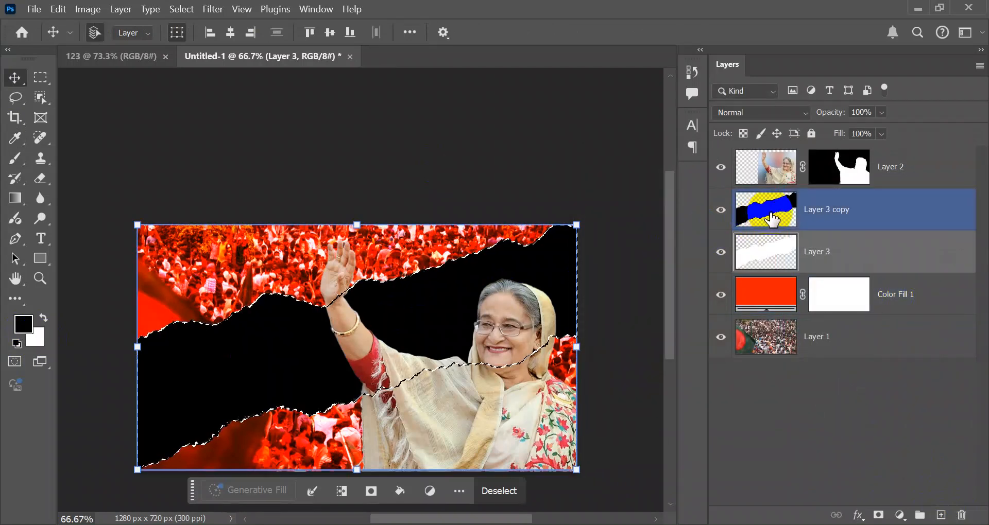
click(495, 492)
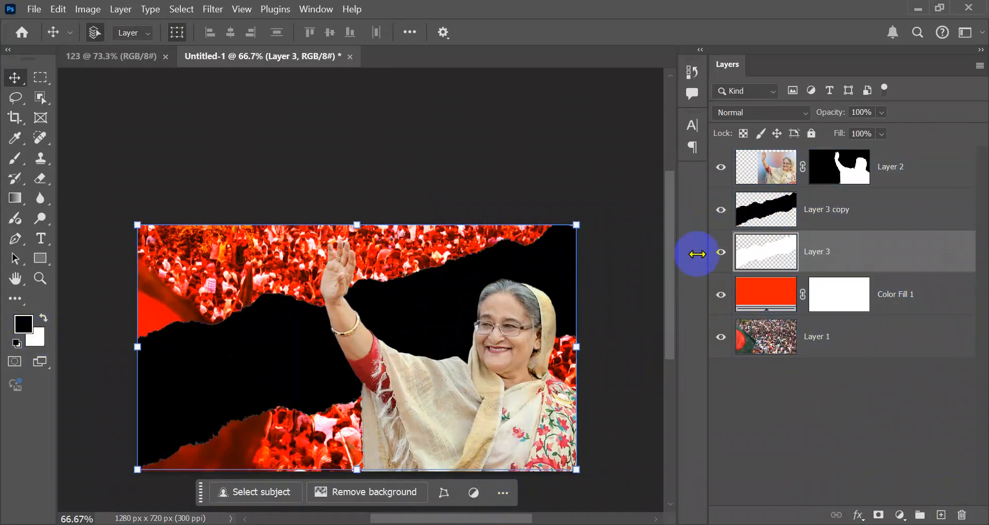
Lower the upper edge of the black strip on Layer 3 copy to 98.61% height, exposing a thin white torn border above it.
click(794, 215)
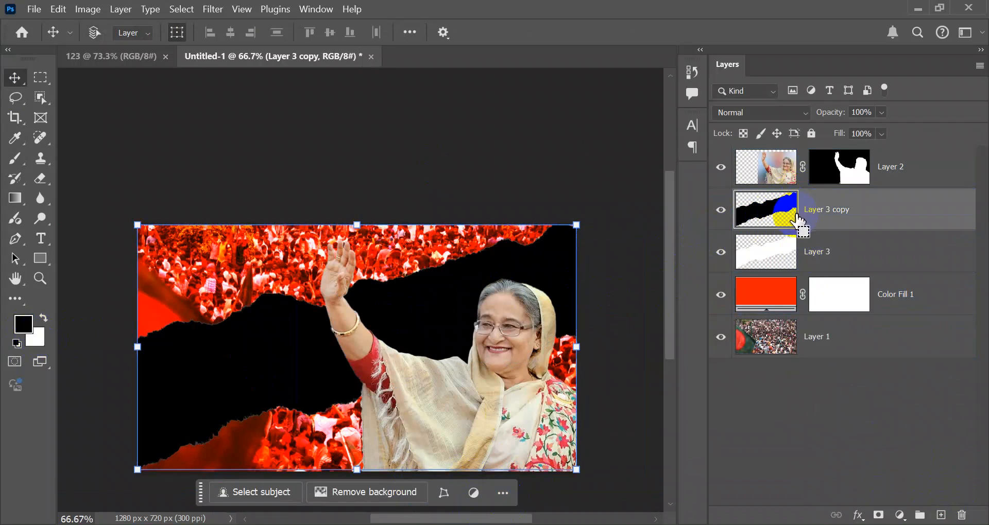
key(ctrl+t)
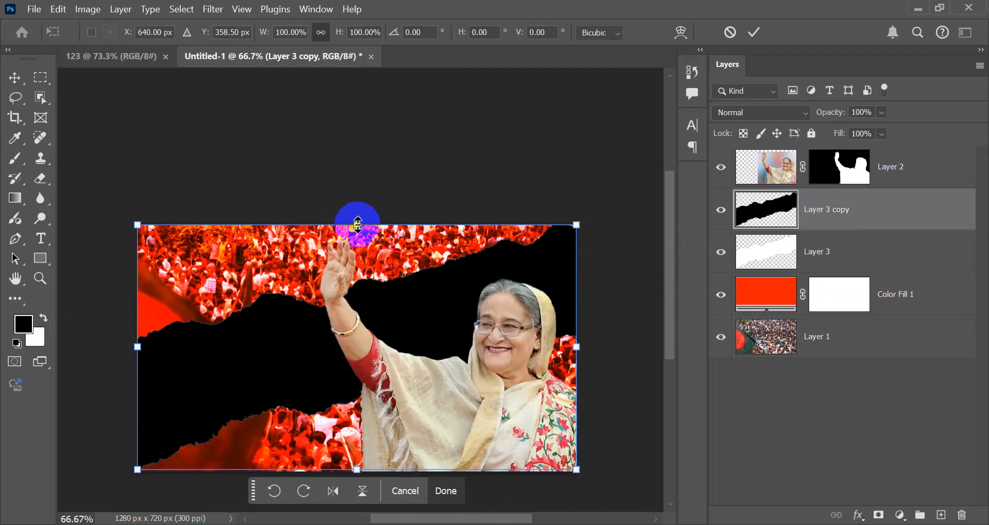
drag(358, 225, 351, 207)
scroll(364, 245, up, 8)
scroll(365, 236, down, 1)
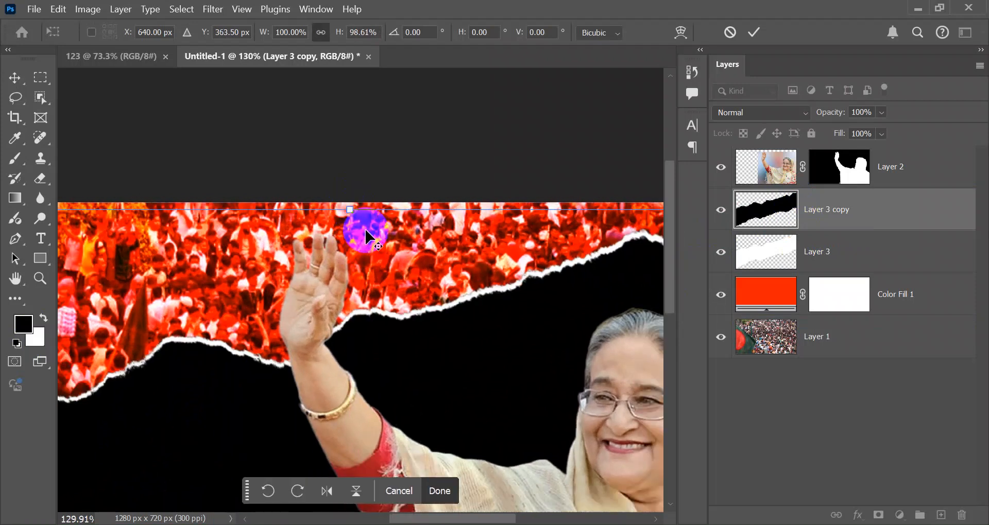
scroll(366, 234, down, 6)
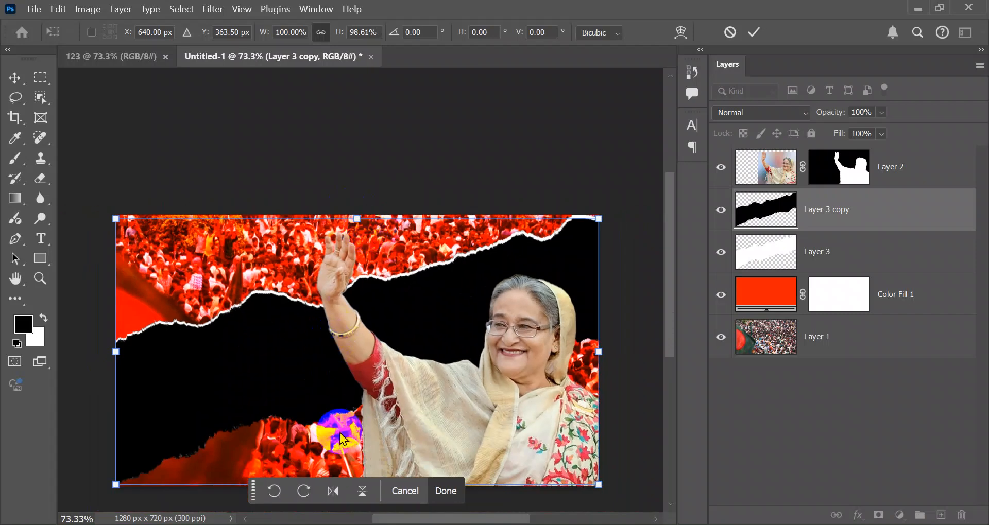
drag(256, 496, 299, 161)
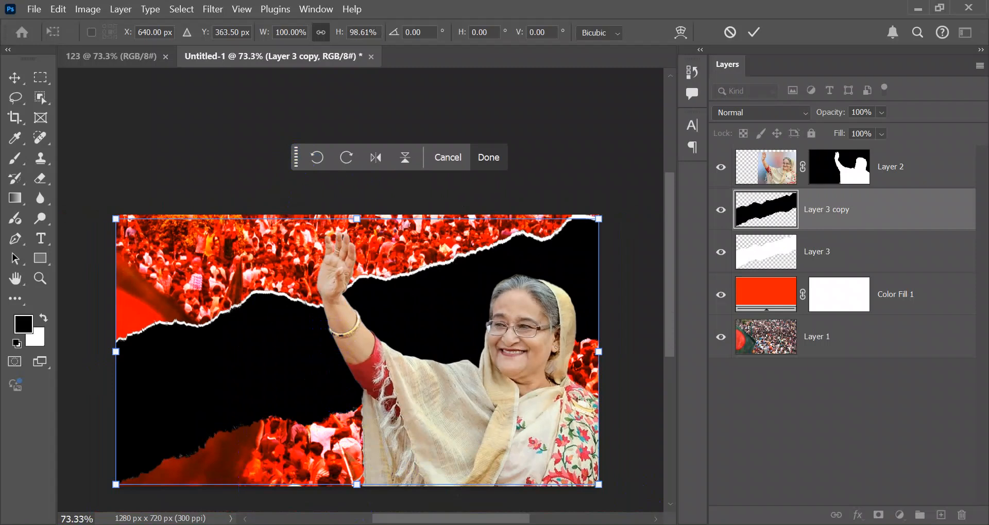
Find and launch the Keyviz app.
key(super)
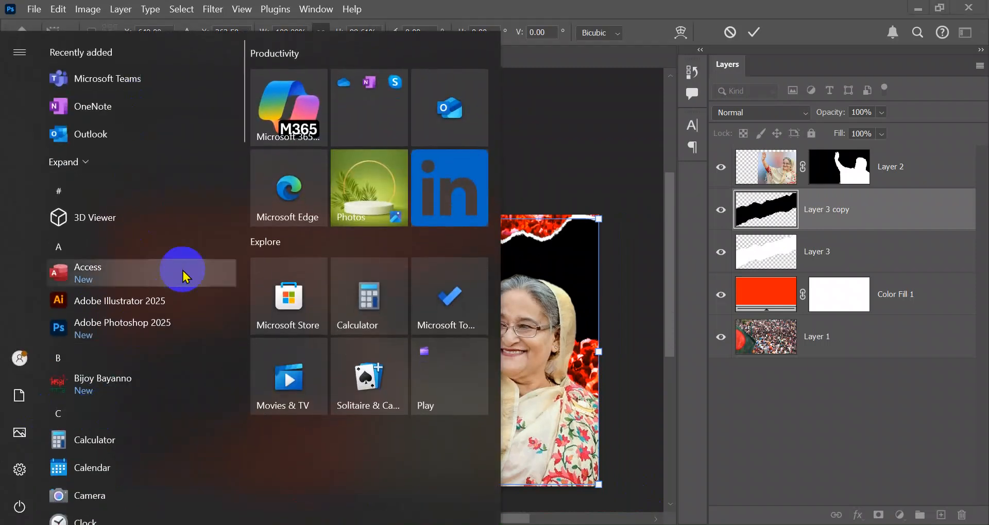
text(ke)
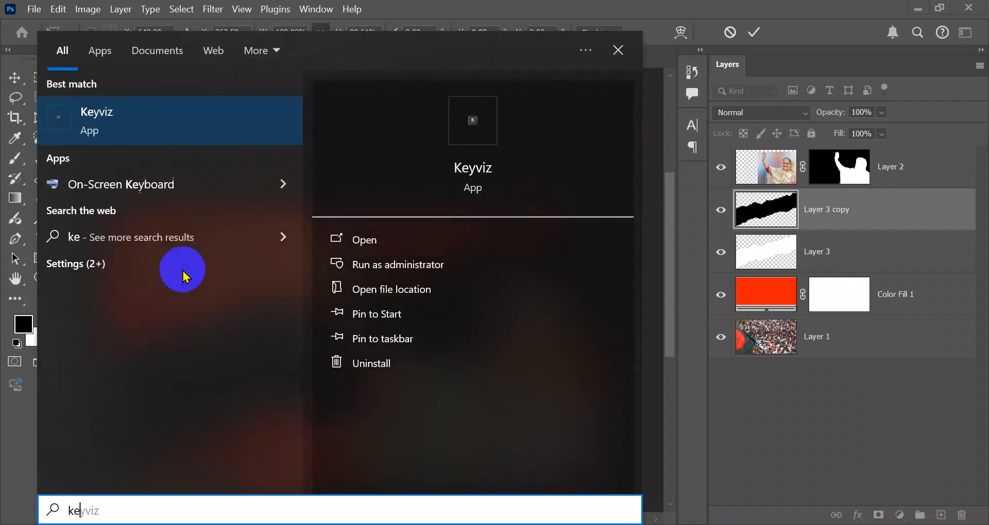
key(Return)
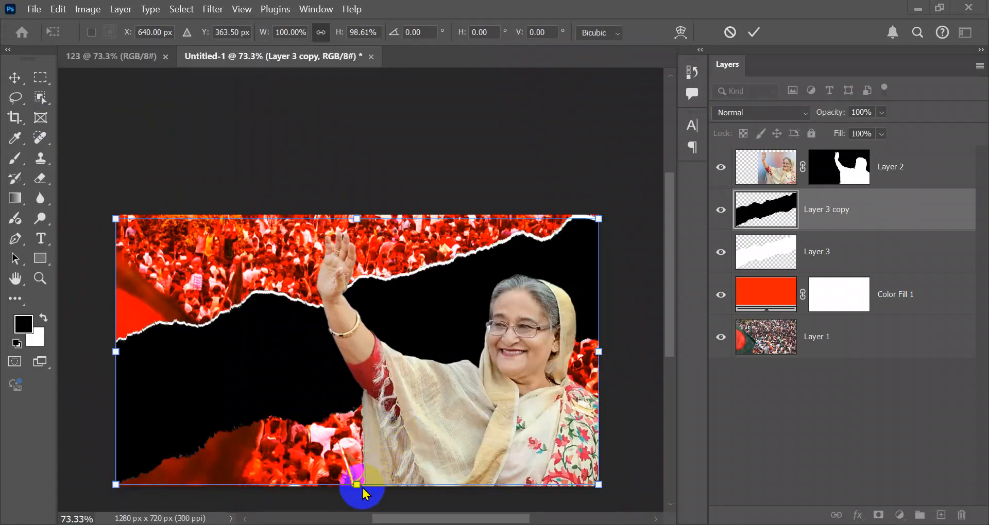
Shorten the black strip on Layer 3 copy from its lower and upper edges to 94.98% height, exposing a white torn border on both sides.
key(shift)
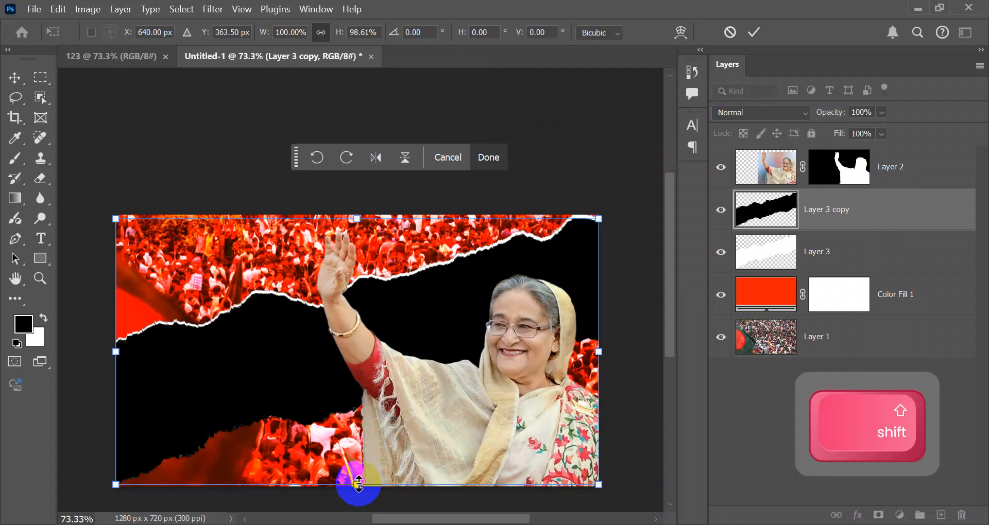
drag(358, 482, 356, 474)
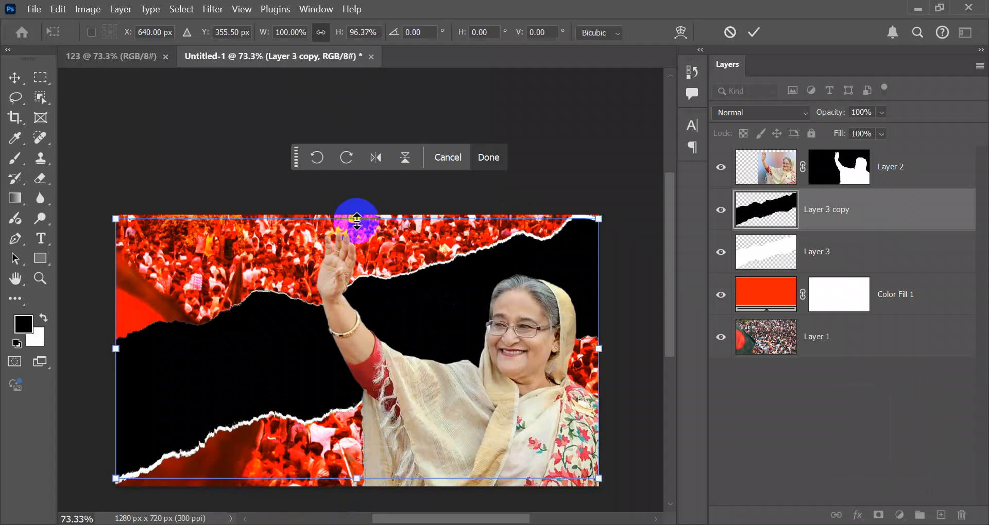
key(shift)
drag(360, 218, 359, 223)
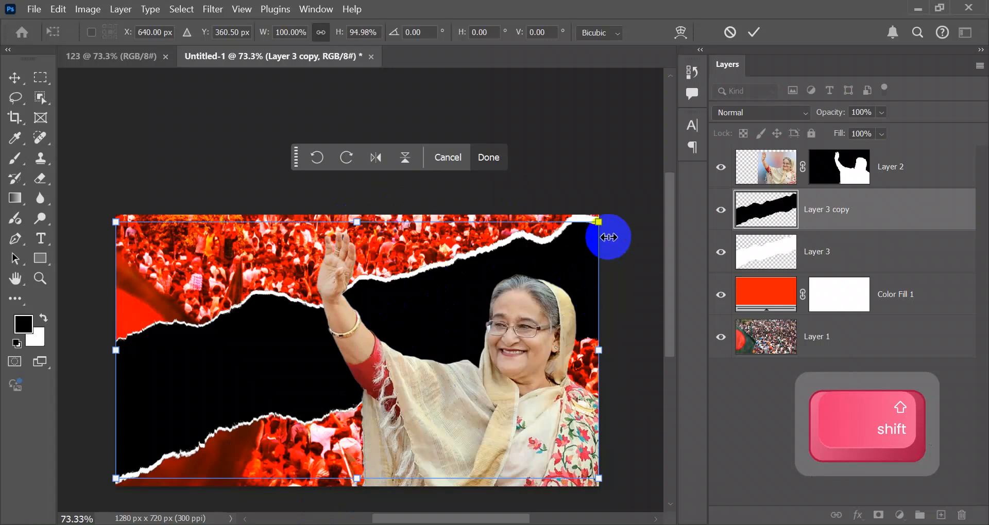
Distort the black strip on Layer 3 copy by pulling its upper-right and lower-left corners slightly outward, and apply the transformation.
right_click(573, 232)
click(607, 264)
drag(601, 221, 601, 219)
drag(117, 479, 115, 483)
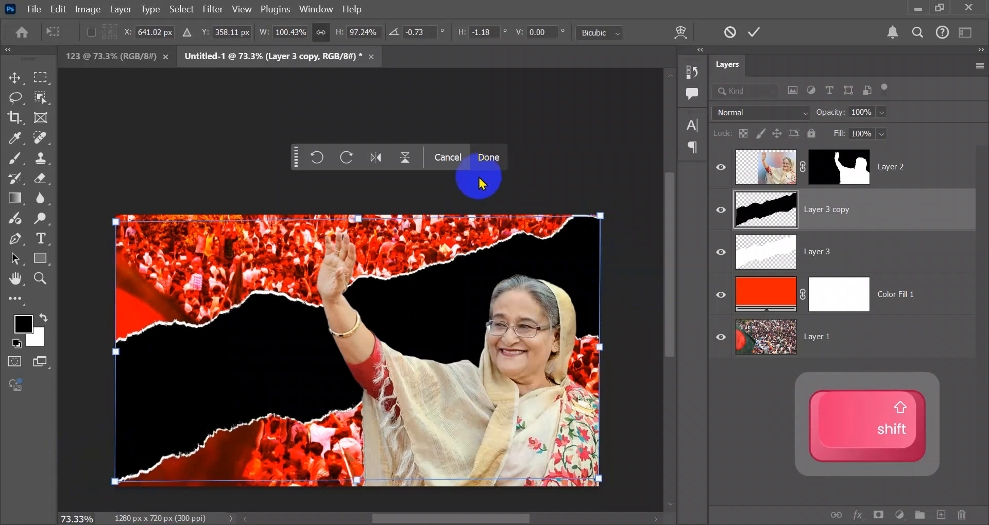
click(499, 158)
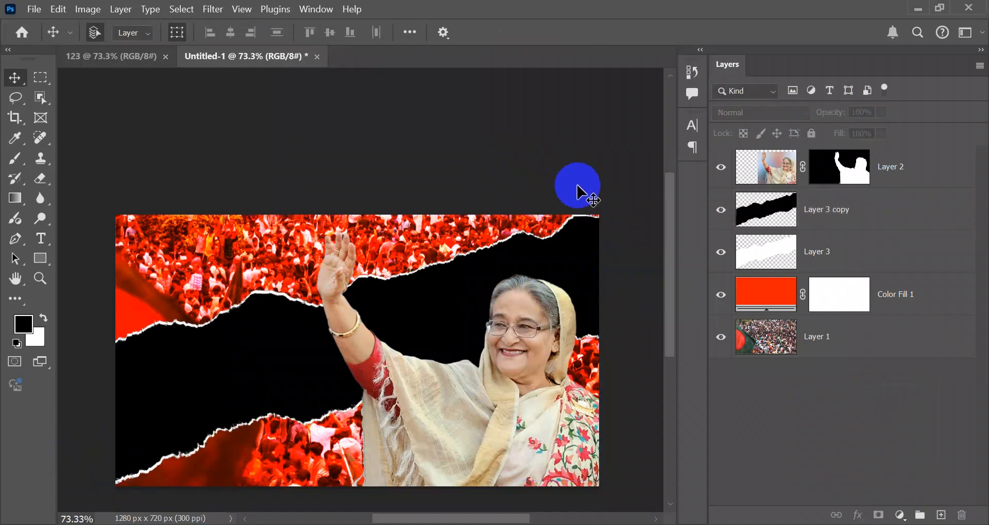
Examine the white torn borders of the strip and the portrait overlapping them at different magnifications.
scroll(579, 191, down, 2)
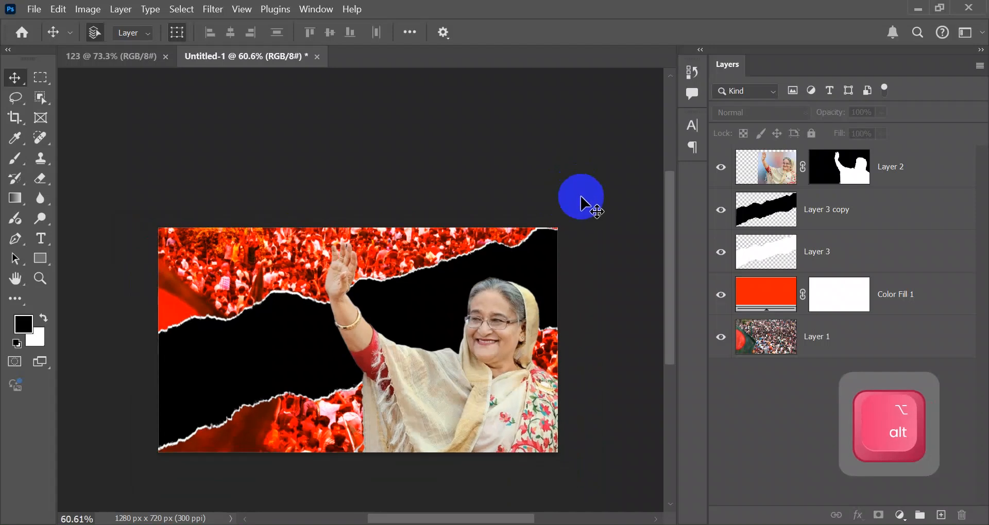
scroll(587, 270, up, 3)
scroll(587, 272, down, 1)
scroll(592, 278, down, 1)
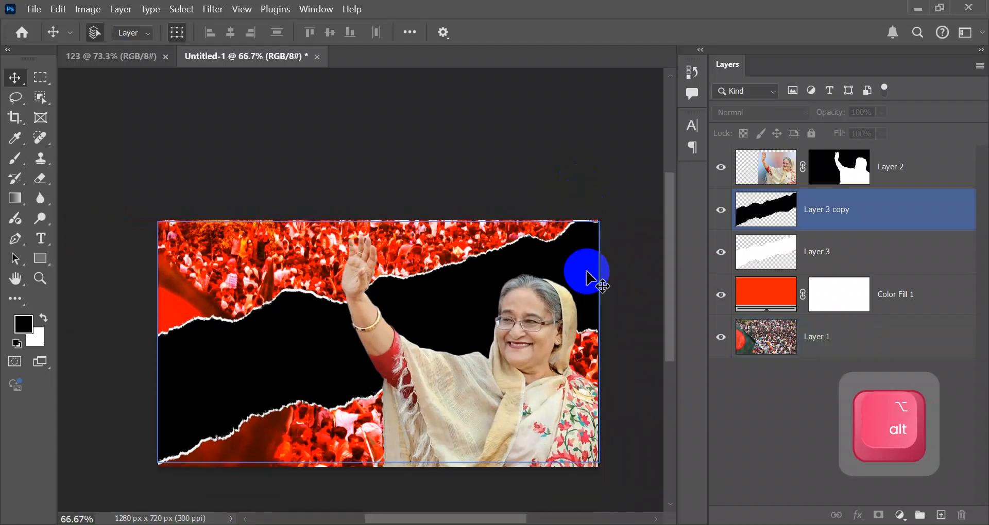
scroll(586, 272, up, 1)
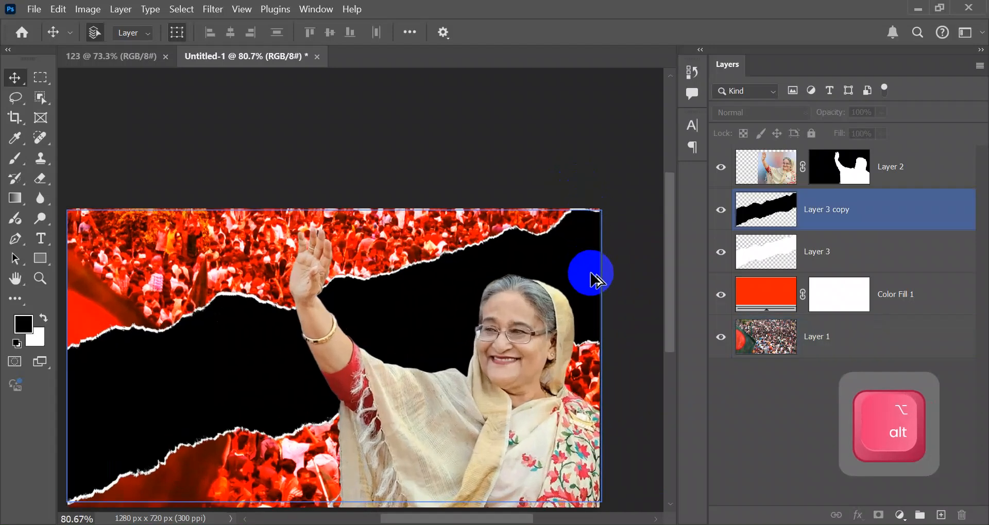
scroll(587, 273, down, 2)
alt+click(758, 222)
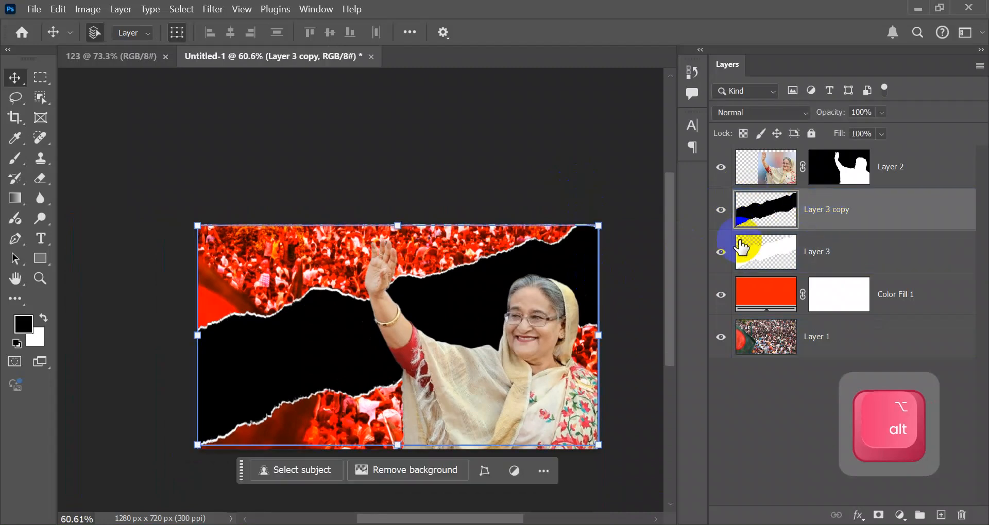
click(529, 341)
scroll(530, 341, up, 2)
scroll(538, 355, down, 2)
scroll(538, 355, up, 2)
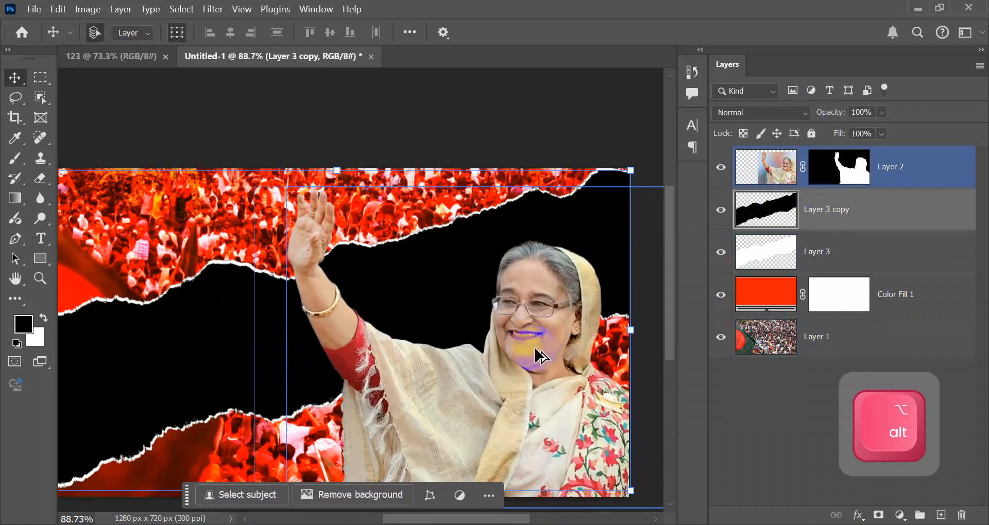
scroll(538, 355, up, 1)
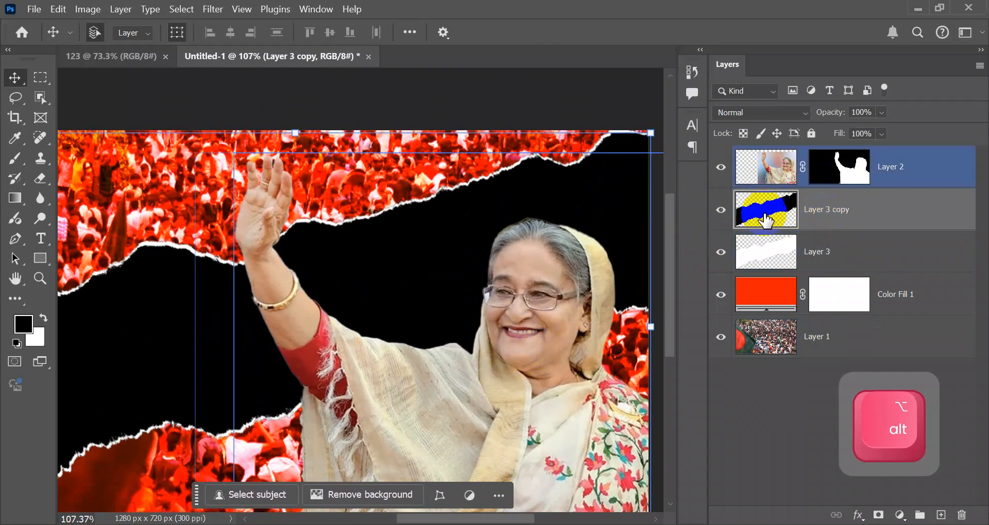
scroll(520, 263, down, 1)
scroll(520, 263, down, 2)
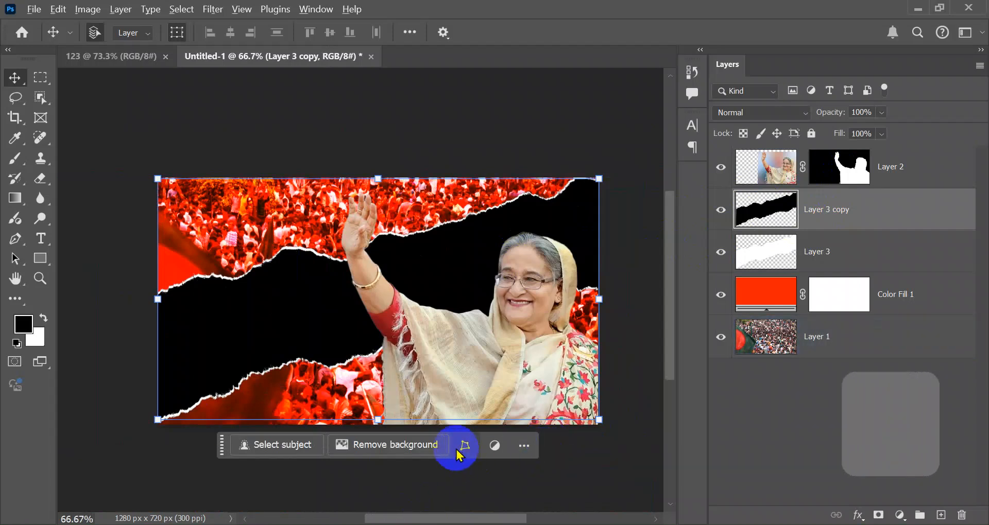
scroll(455, 446, up, 2)
scroll(459, 441, down, 1)
Switch to the browser and return to the image results for "5 august 2024 bangladesh".
key(alt+Tab)
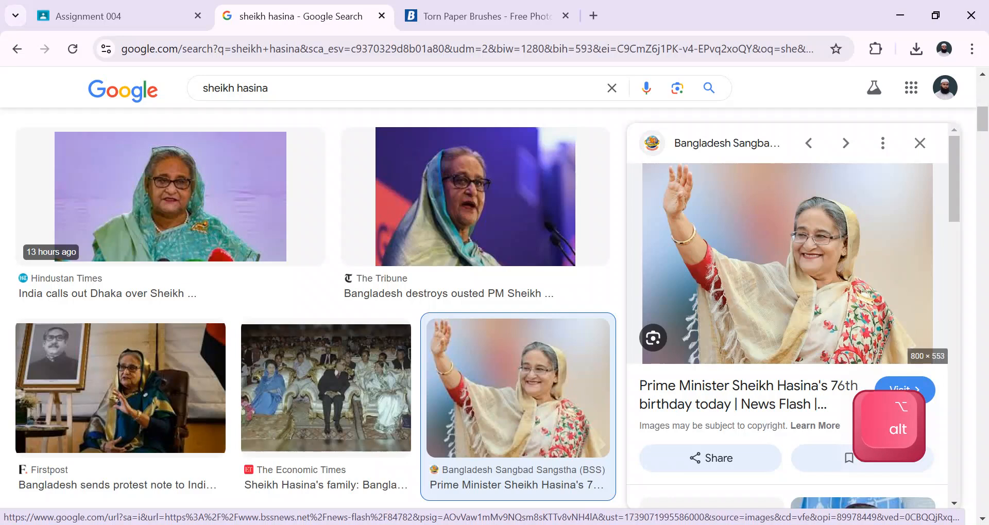
click(12, 49)
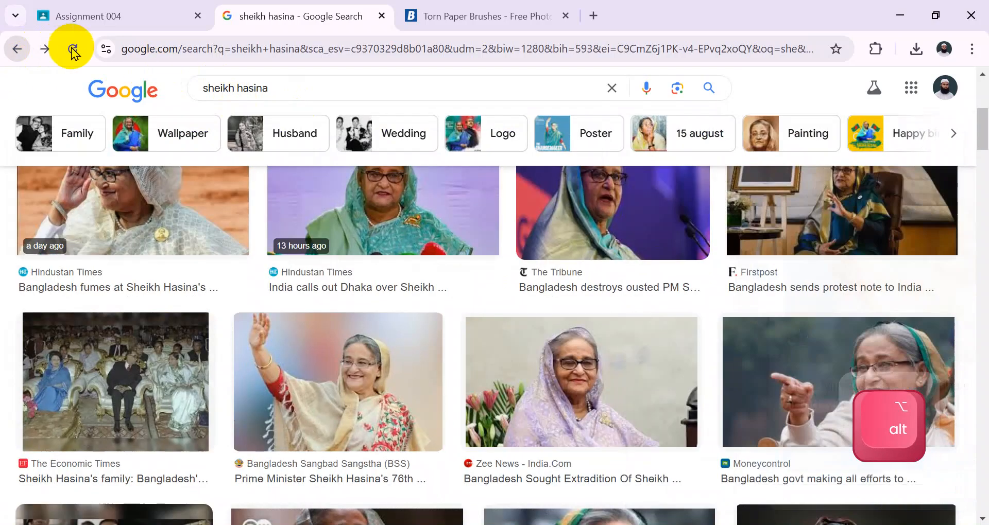
drag(299, 91, 145, 95)
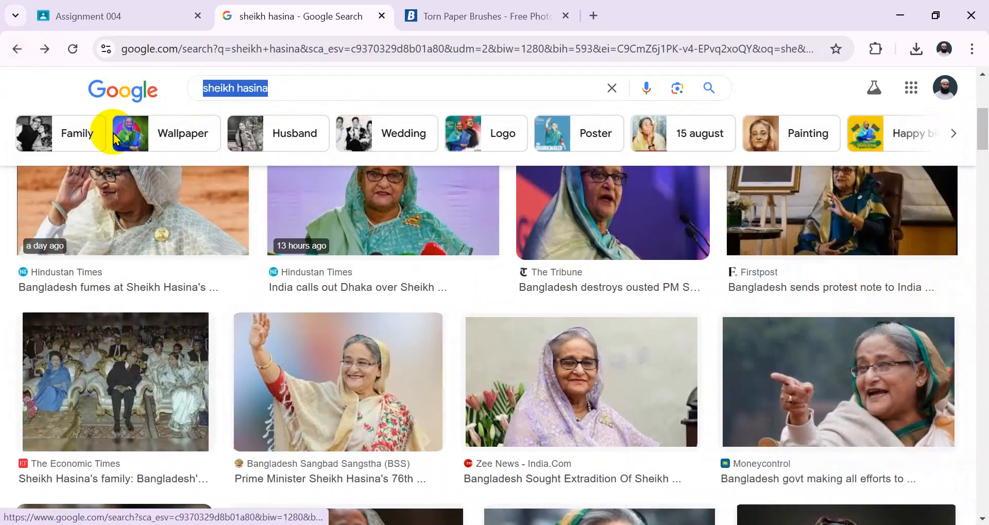
click(16, 51)
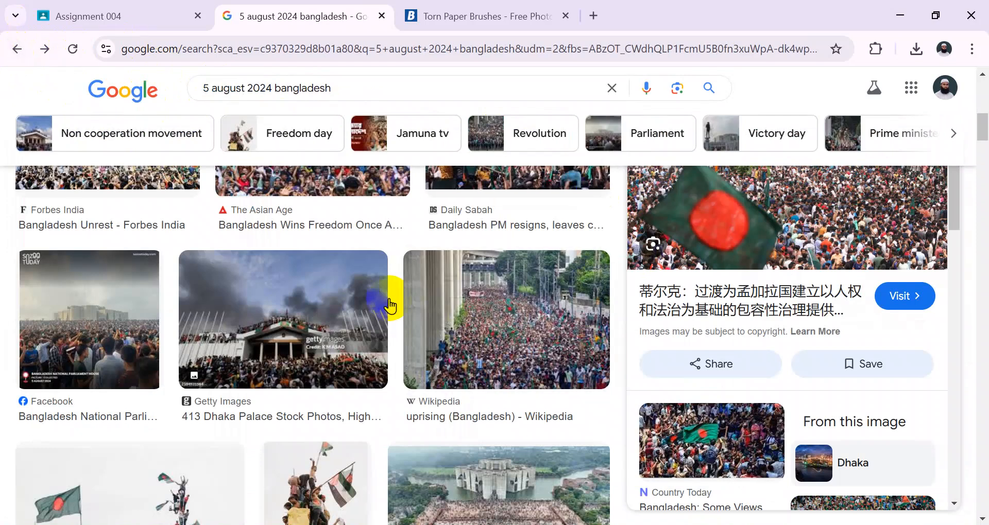
Open the Dhaka palace crowd photo, choose the related Mint version of it, and copy that image.
scroll(390, 306, down, 3)
scroll(379, 285, up, 1)
click(379, 283)
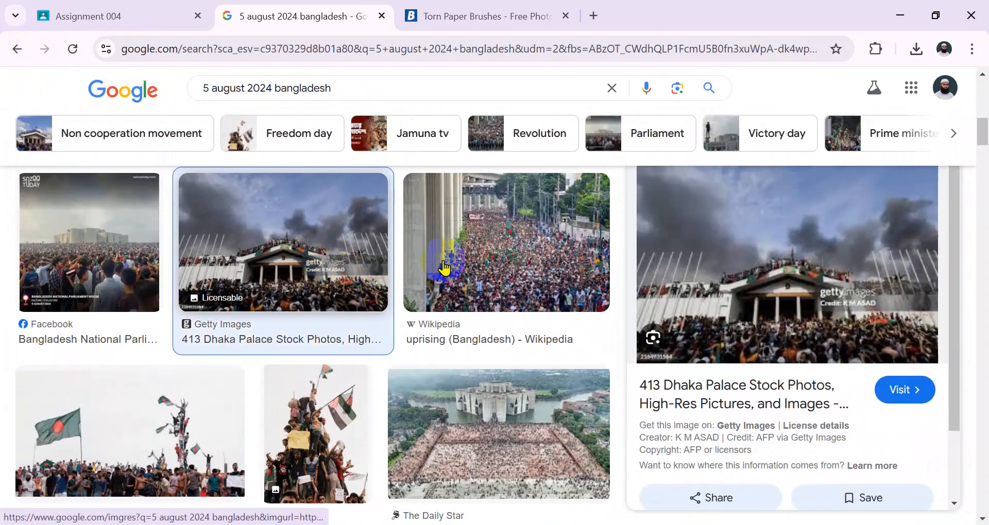
scroll(768, 330, down, 6)
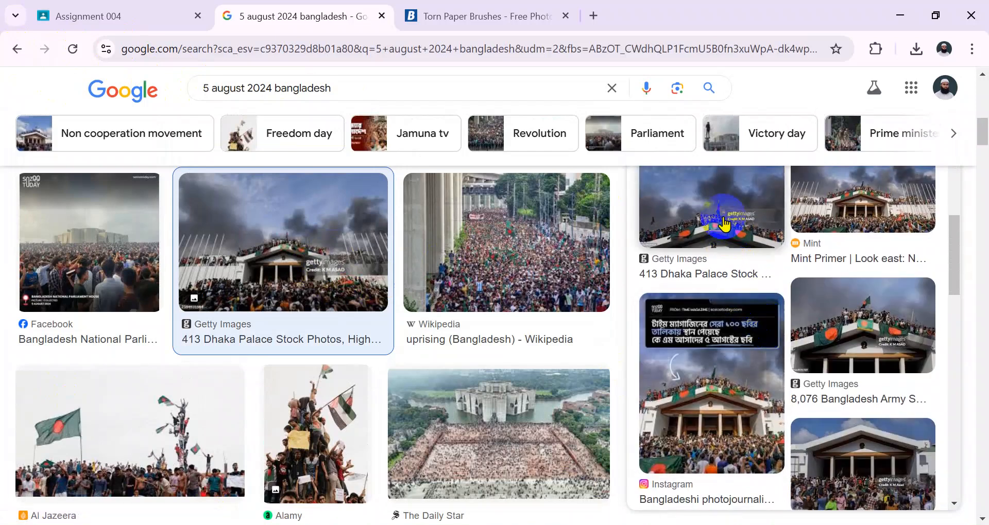
click(927, 211)
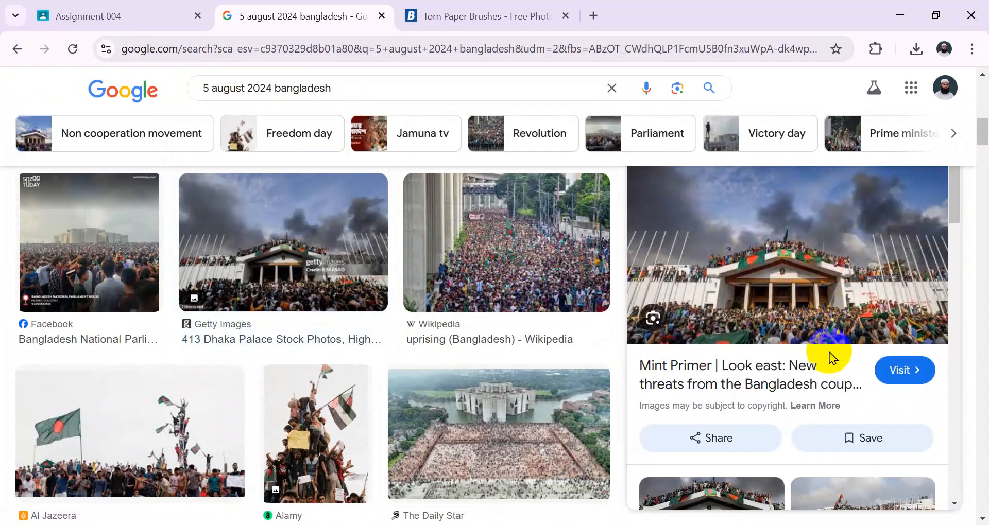
right_click(756, 250)
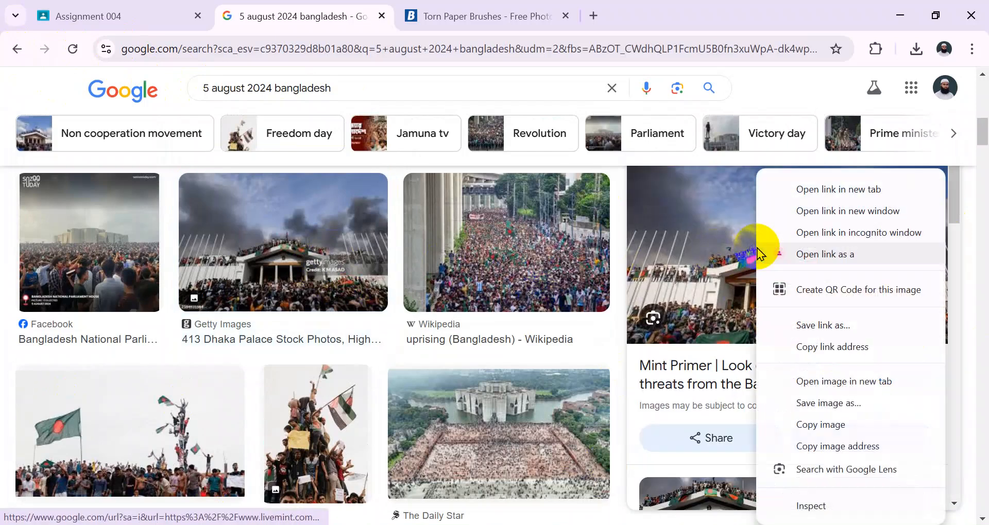
click(795, 424)
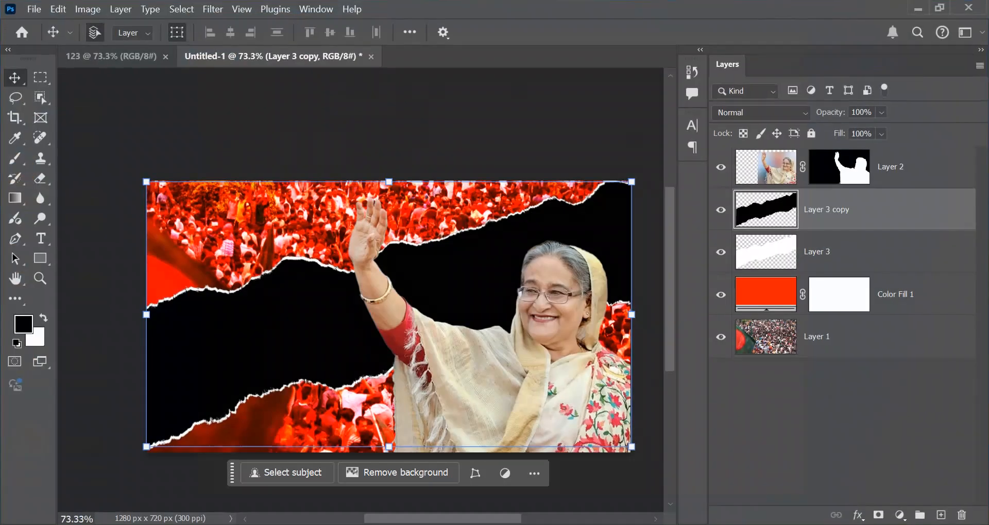
Back in Photoshop, paste the palace photo directly above Layer 3 copy and enlarge it proportionally to 237.20% so it covers the canvas.
click(249, 183)
click(271, 148)
click(791, 210)
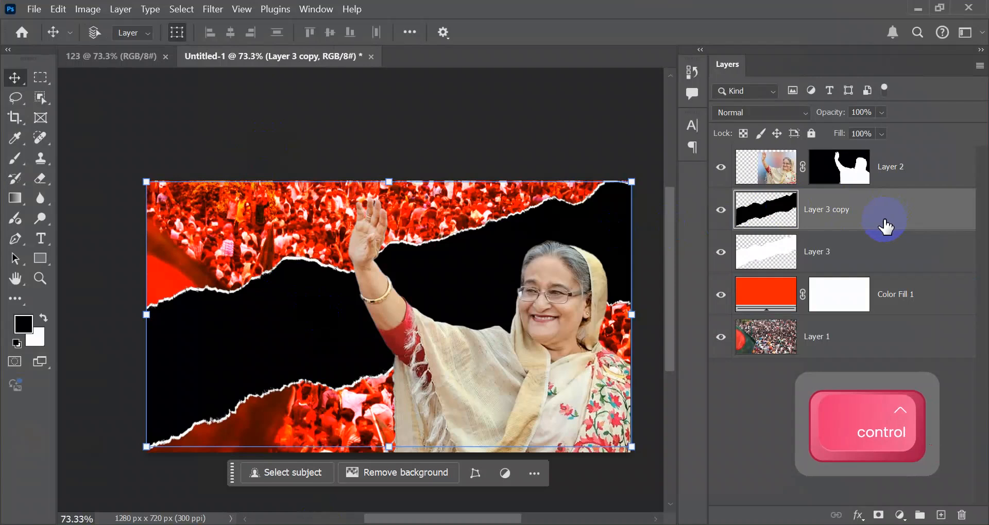
key(ctrl+v)
drag(502, 253, 658, 165)
drag(275, 379, 121, 467)
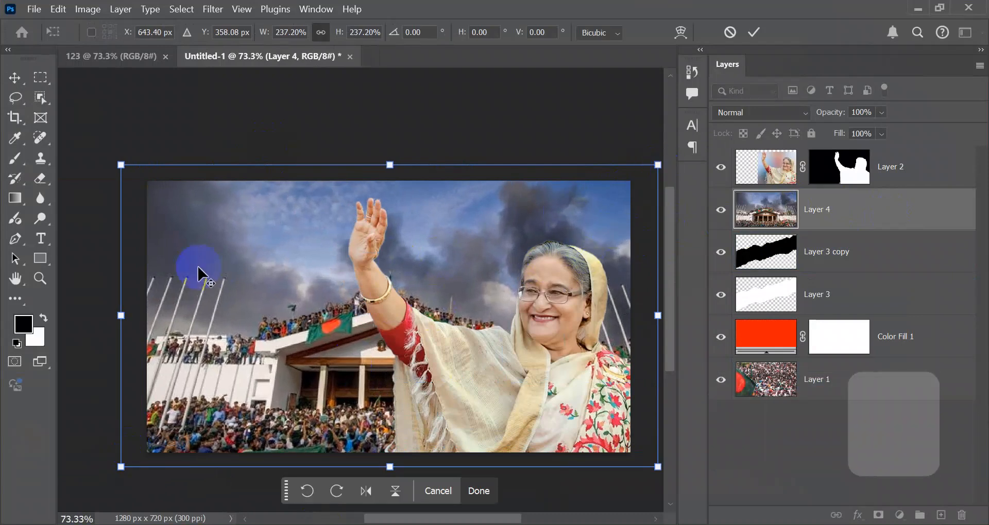
Clip the palace photo on Layer 4 to the torn strip on Layer 3 copy and rotate the photo to -3.95°.
scroll(198, 273, down, 2)
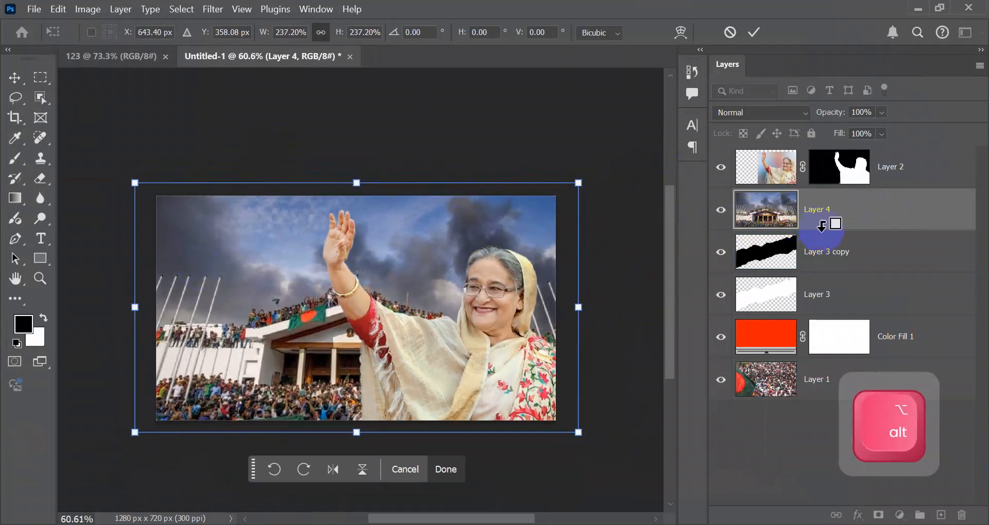
alt+click(821, 225)
drag(587, 179, 585, 158)
drag(424, 286, 411, 279)
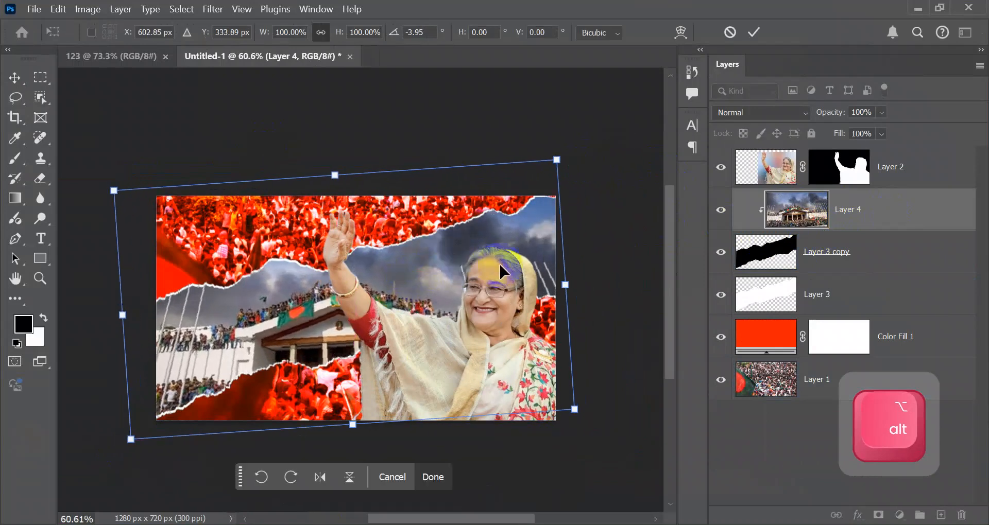
Fit the clipped palace photo to the strip at 98.17% width, 88.32% height and -9.87° rotation, and apply the transformation.
drag(568, 284, 557, 285)
mouse_move(509, 252)
mouse_down()
mouse_move(525, 242)
mouse_move(517, 242)
mouse_up()
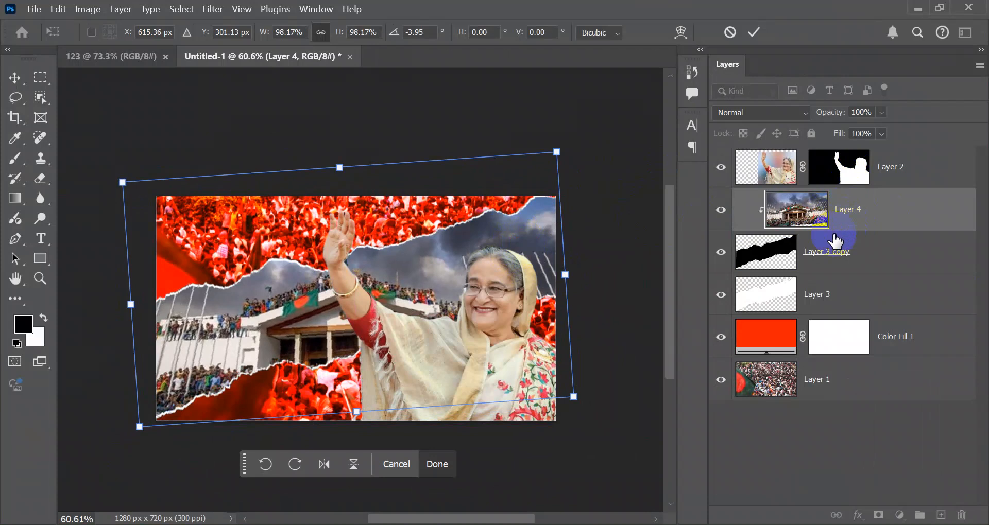
drag(362, 412, 355, 386)
drag(580, 143, 568, 109)
mouse_move(536, 223)
mouse_down()
mouse_move(543, 225)
mouse_move(533, 211)
mouse_move(539, 219)
mouse_up()
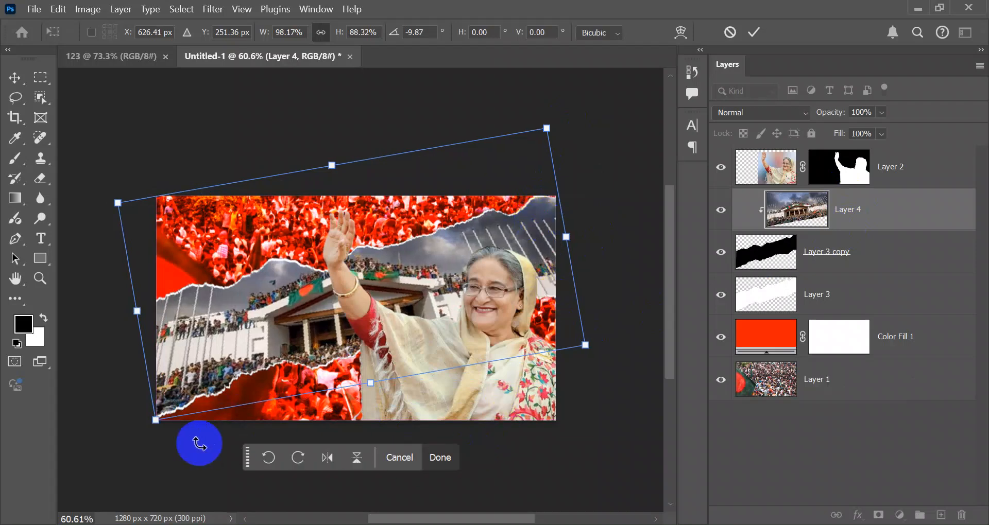
click(440, 464)
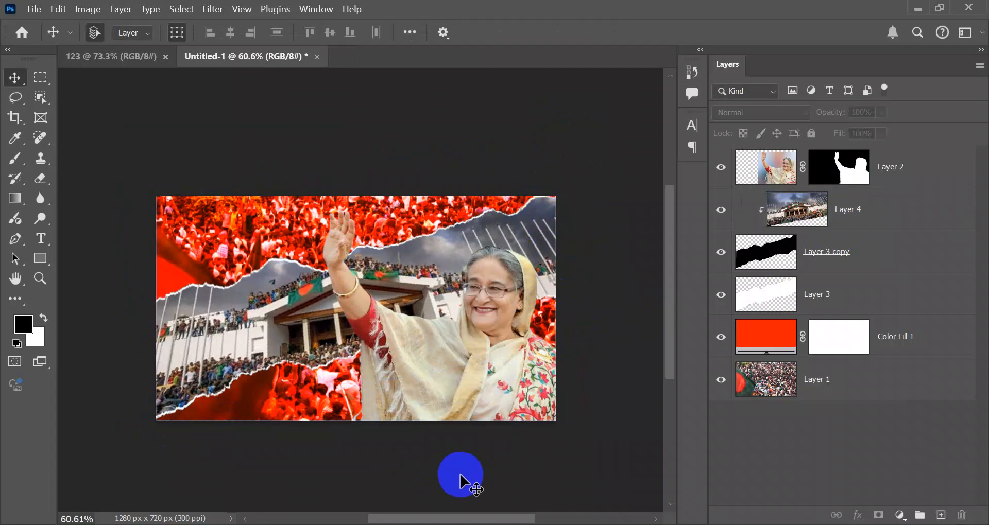
Examine the portrait mask on Layer 2 and the clipped palace photo on Layer 4 within the composition.
click(944, 312)
click(839, 214)
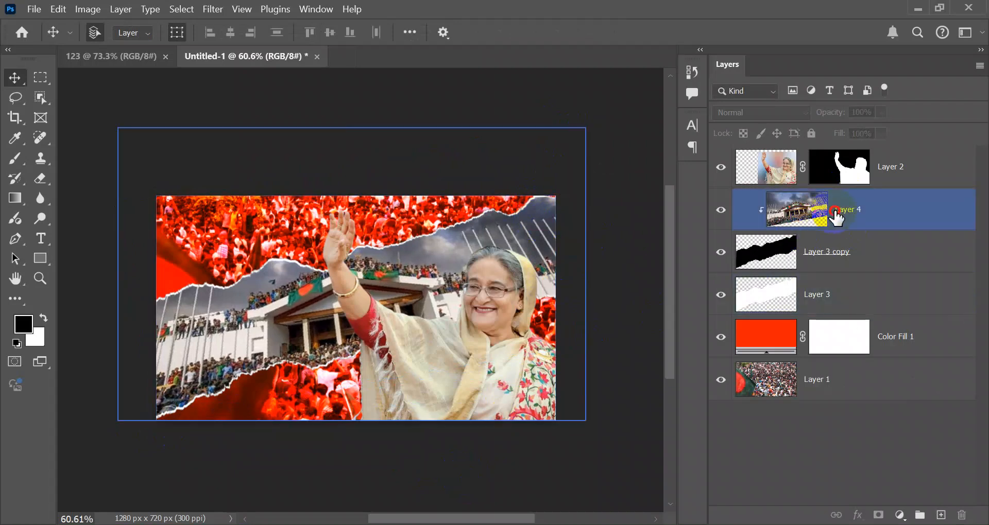
click(851, 173)
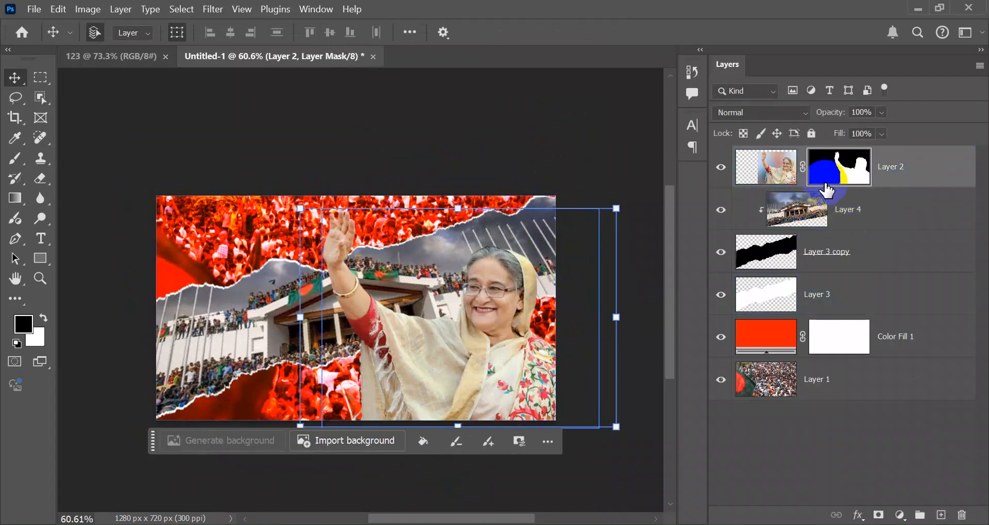
click(833, 216)
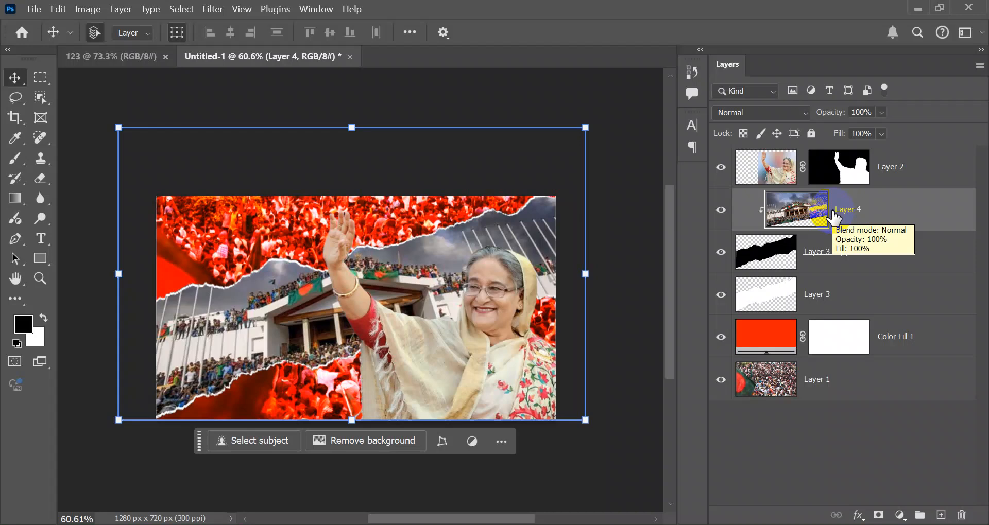
scroll(568, 290, down, 1)
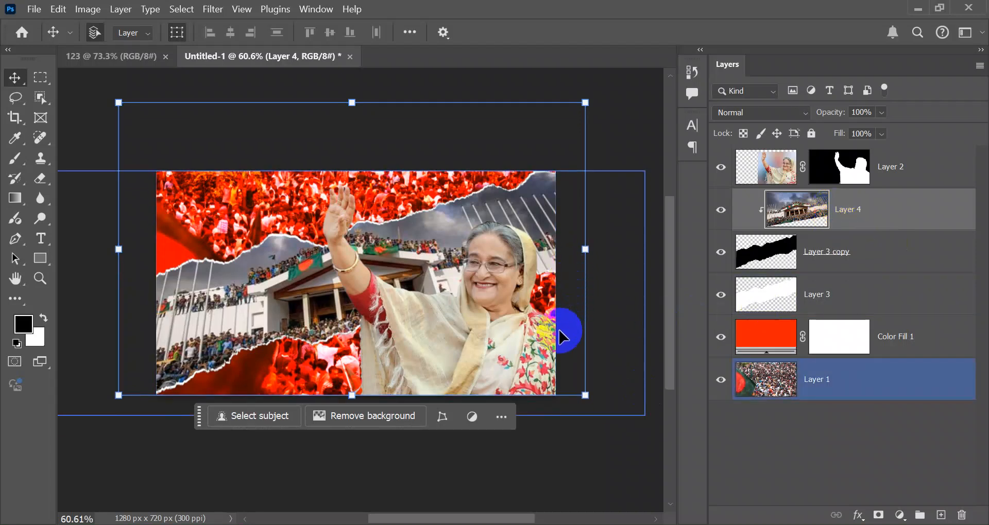
click(857, 173)
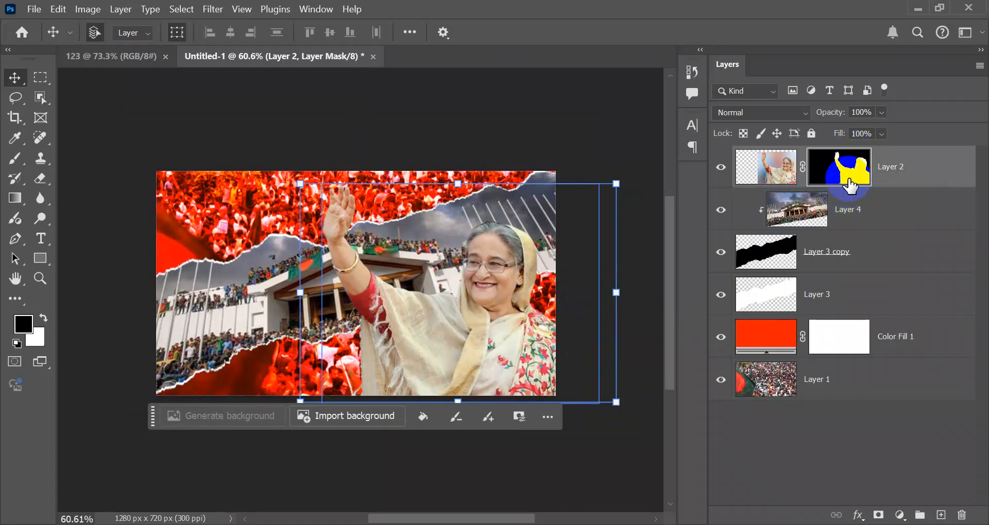
click(834, 216)
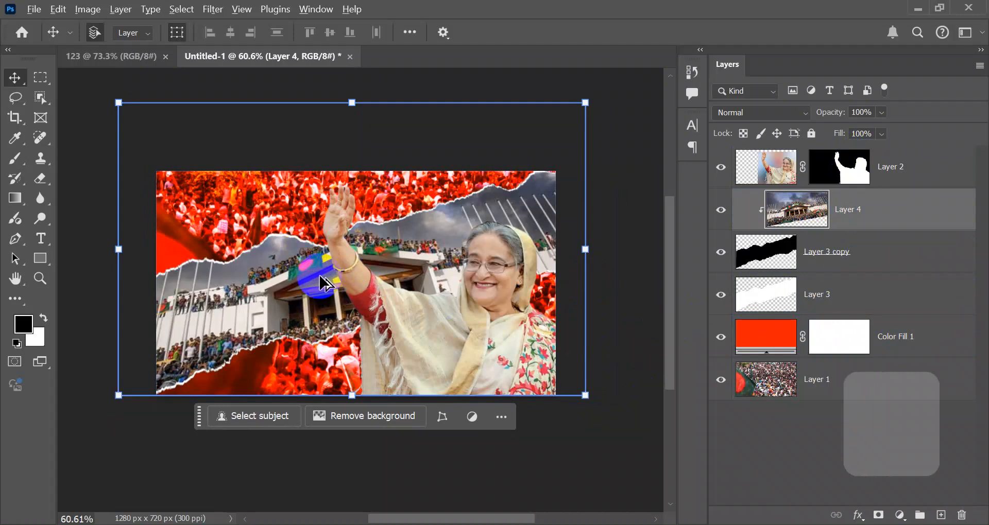
scroll(322, 285, up, 2)
scroll(322, 284, down, 1)
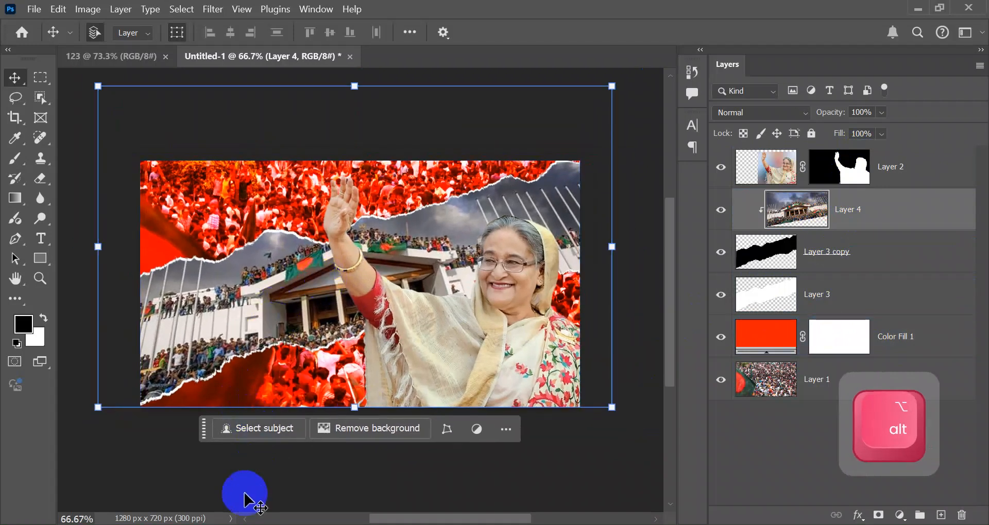
Deselect the layers, switch to the Chrome image results and search Google Images for "bloody effect".
click(244, 497)
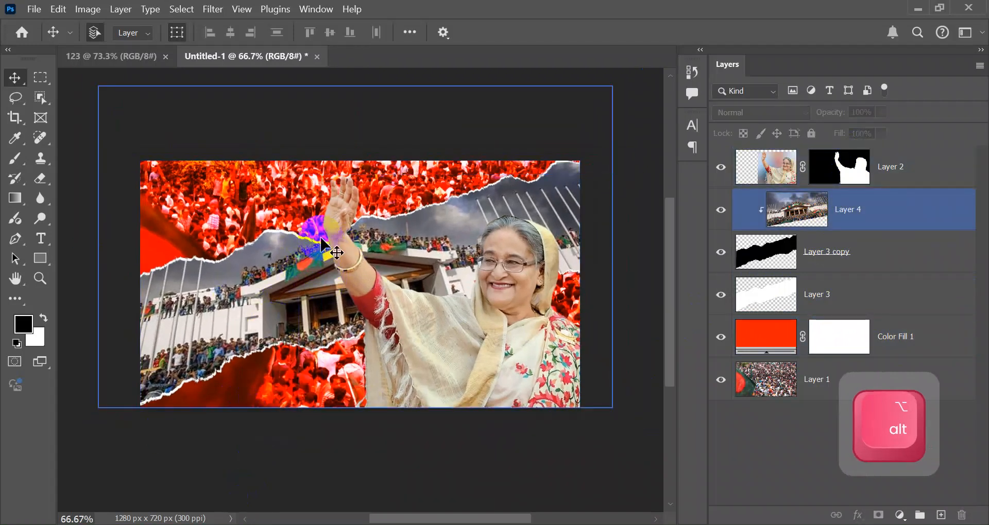
click(301, 524)
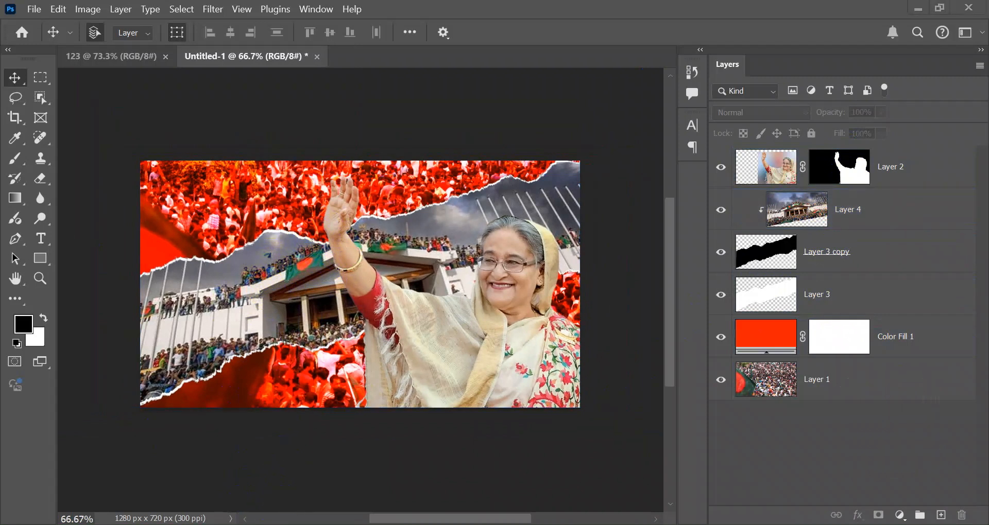
click(611, 88)
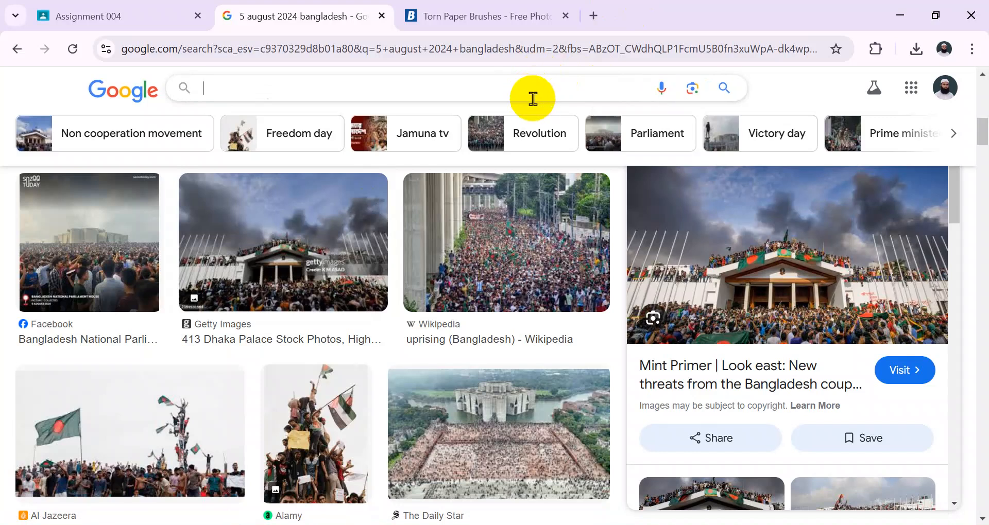
text(d)
key(BackSpace)
text(b)
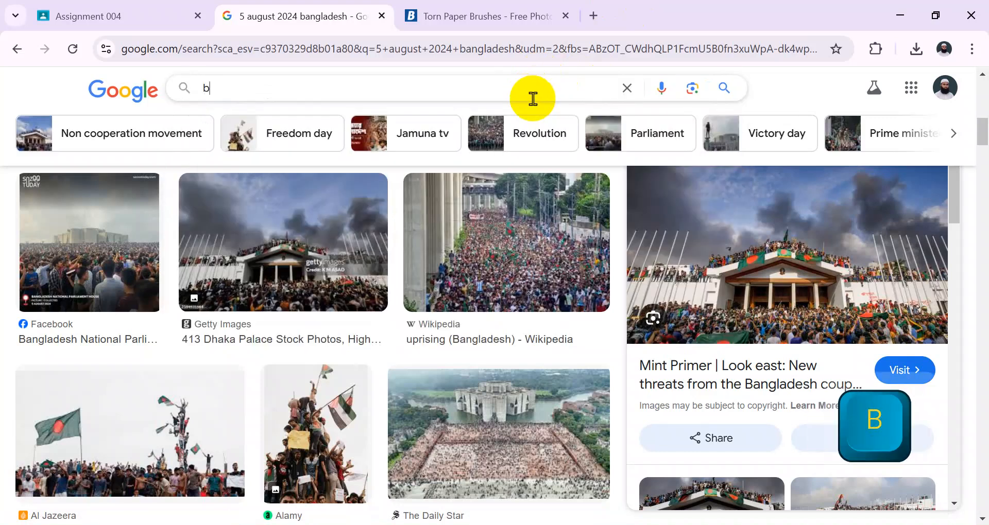
text(lod)
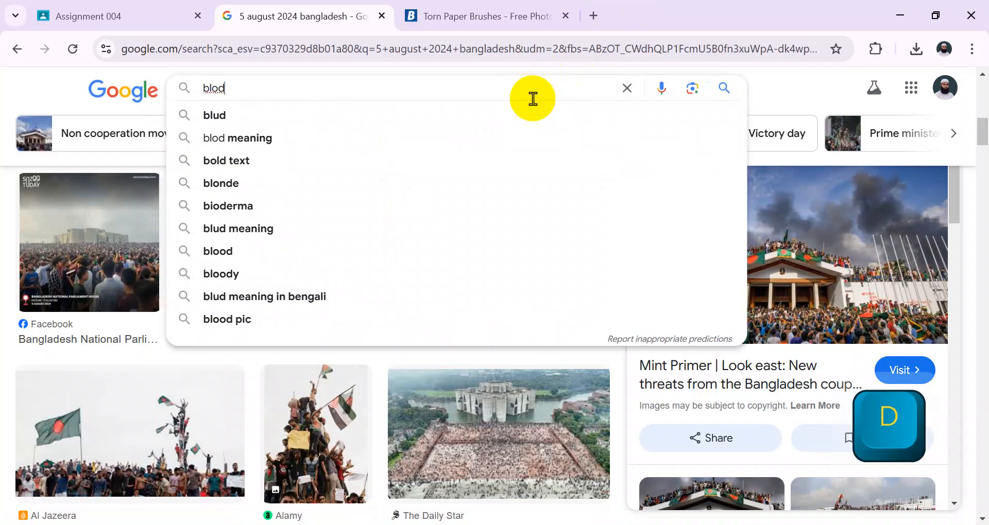
key(BackSpace)
text(dy)
key(BackSpace)
key(BackSpace)
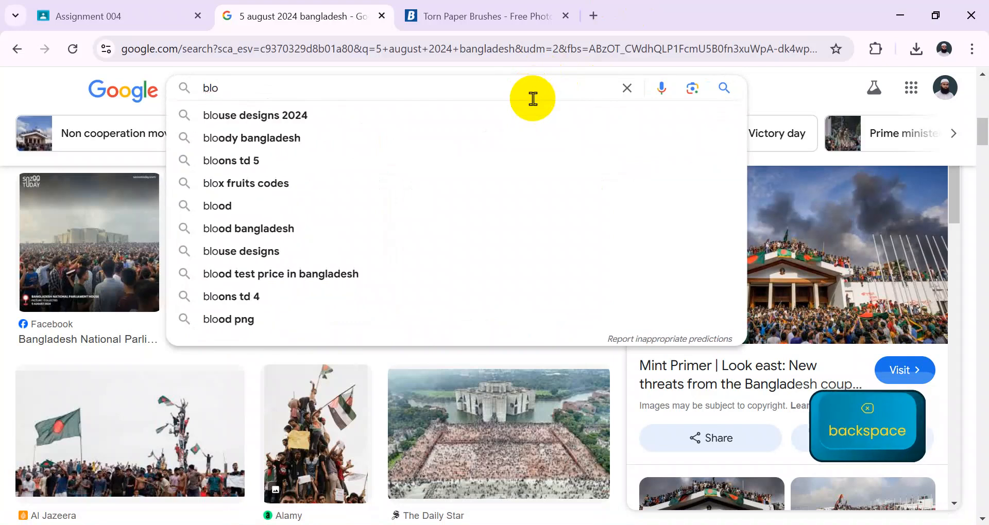
text(ody)
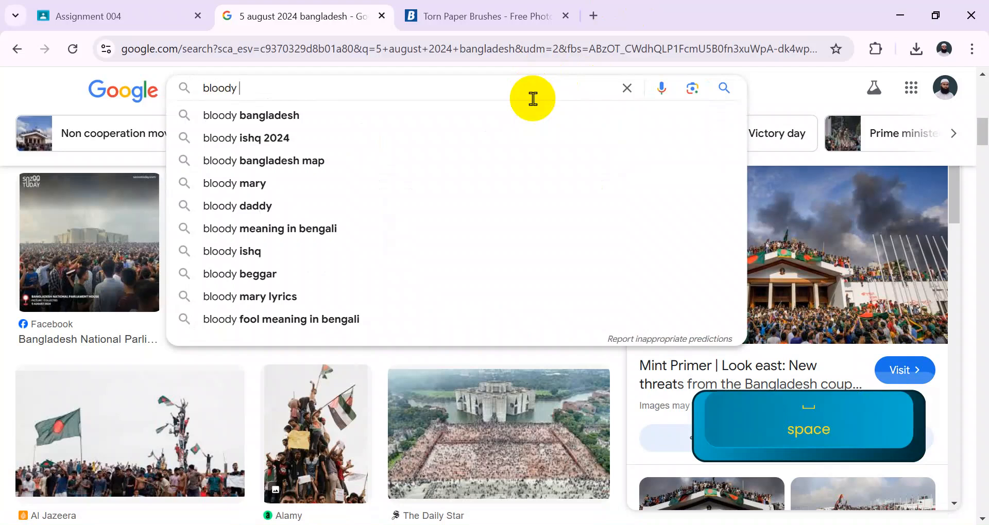
key(BackSpace)
text(effect)
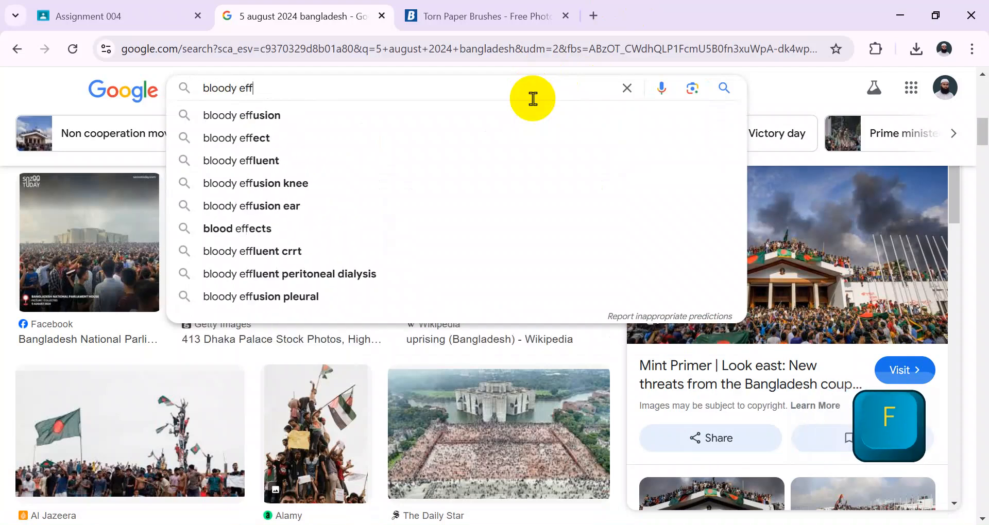
key(Return)
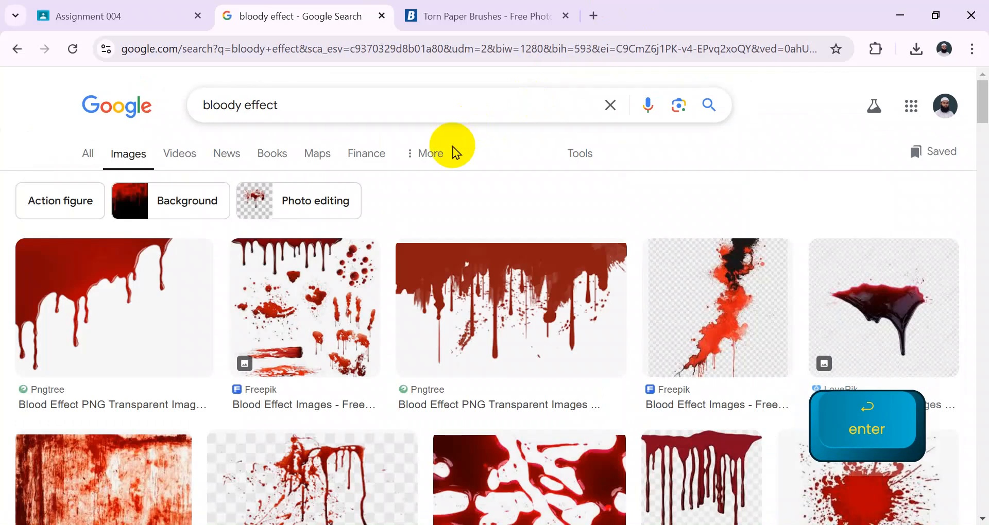
Find the FX Elements "Blood Splatter - Pack 2" image among the results and copy it.
scroll(463, 153, down, 3)
scroll(633, 180, up, 3)
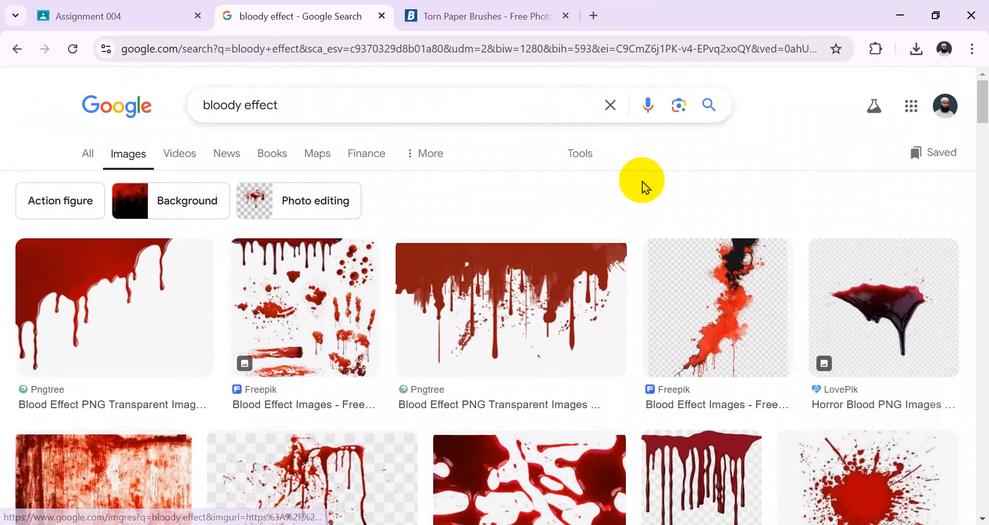
scroll(642, 182, down, 5)
scroll(641, 181, down, 8)
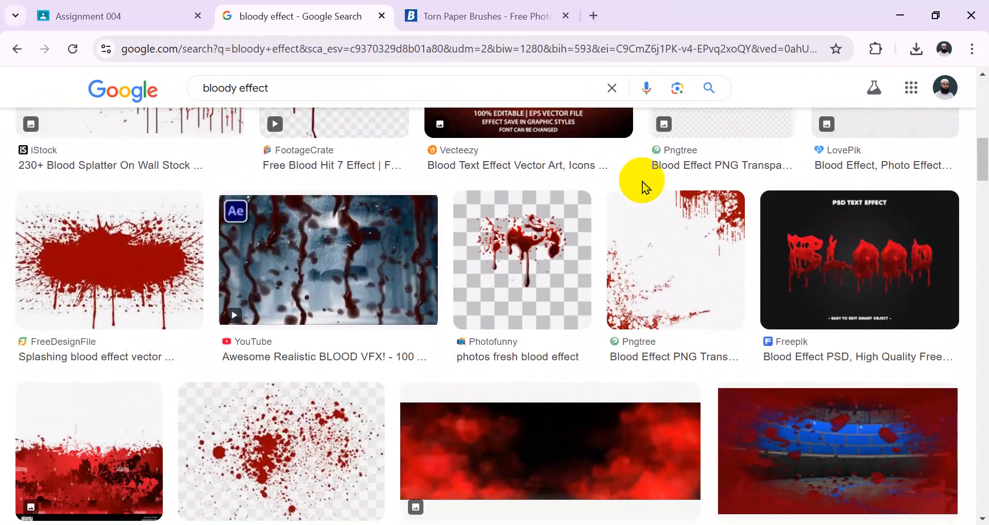
scroll(642, 181, down, 5)
scroll(641, 181, down, 2)
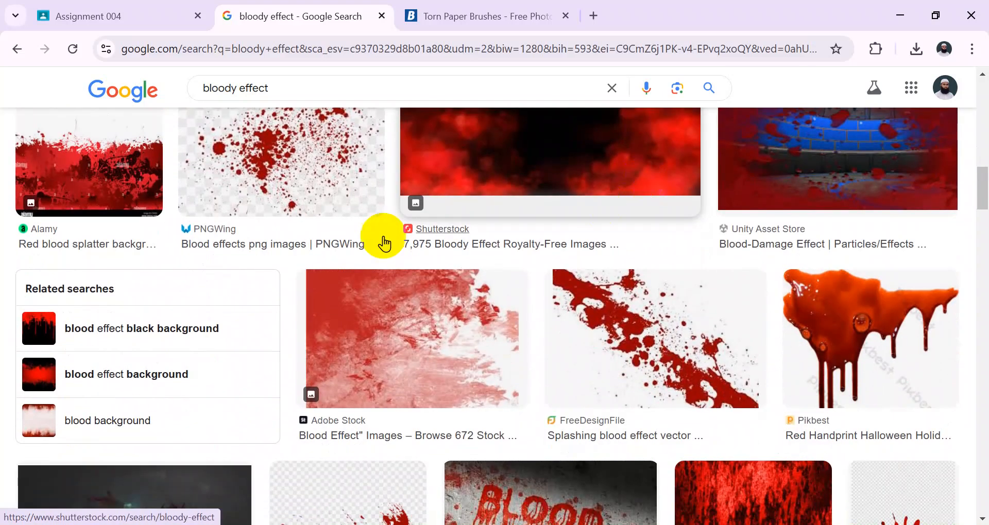
scroll(777, 324, down, 4)
scroll(779, 327, down, 11)
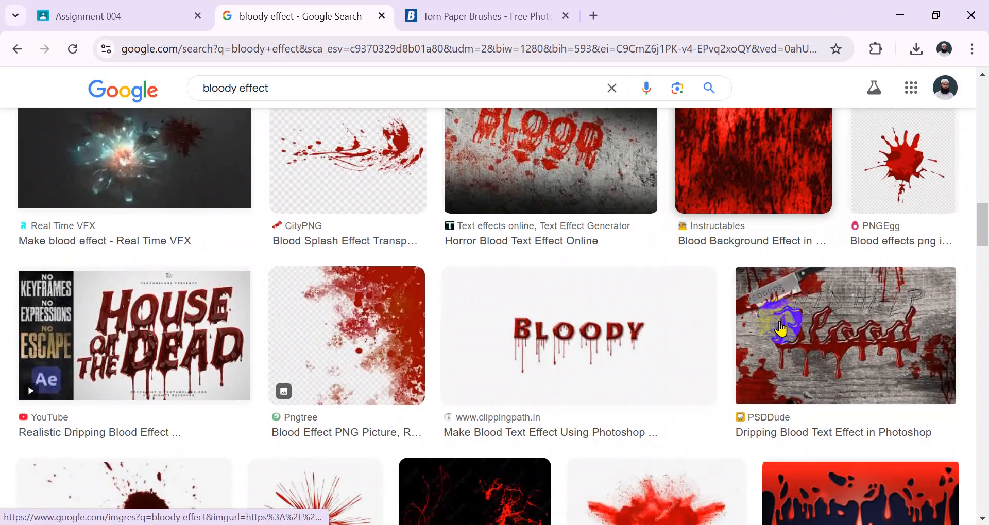
scroll(780, 327, down, 7)
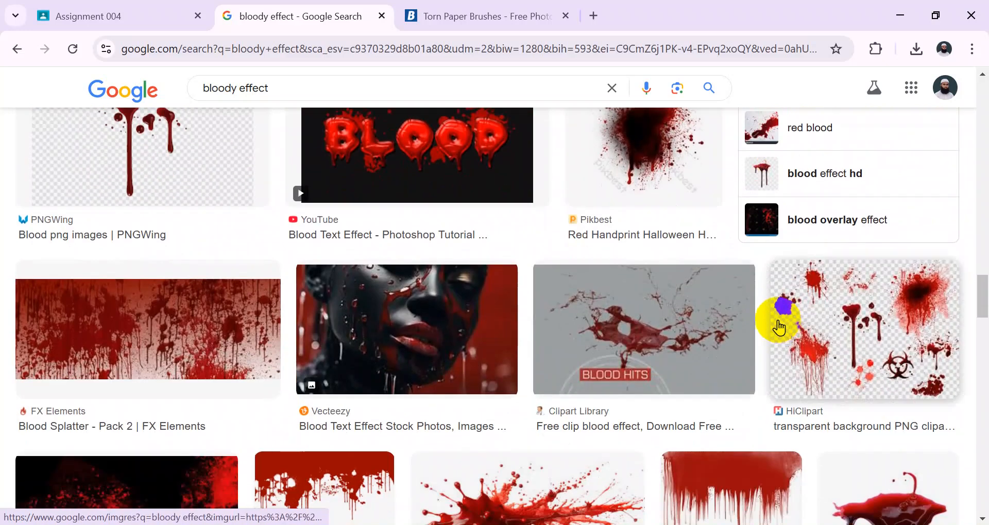
click(200, 311)
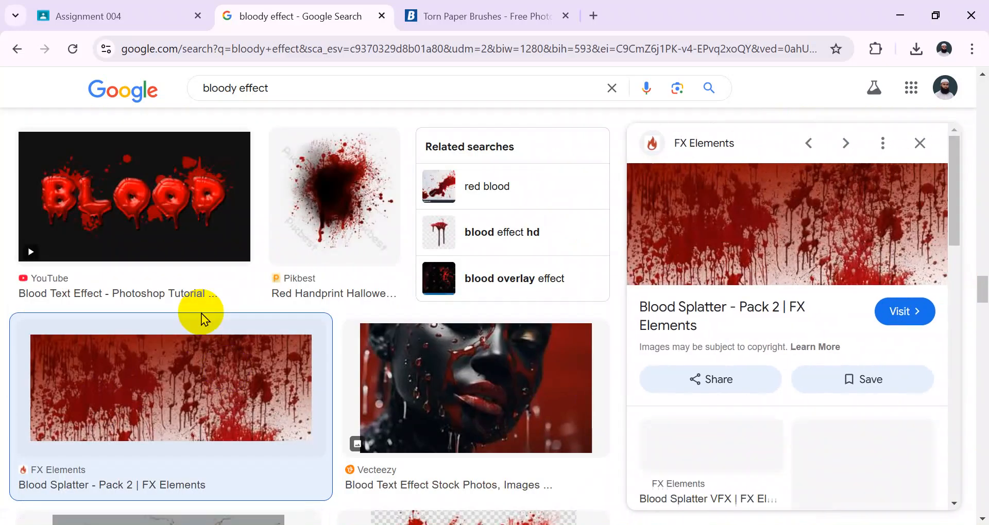
right_click(875, 214)
click(824, 424)
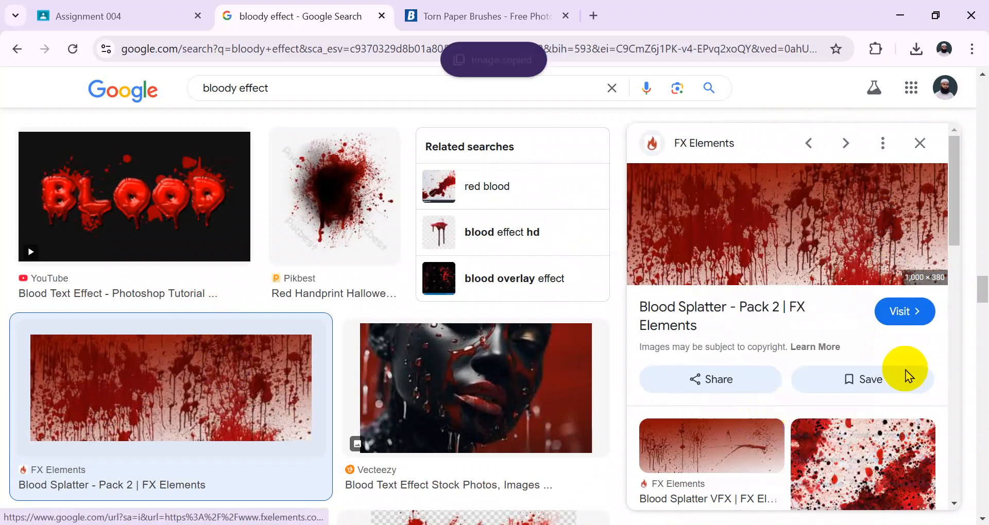
Back in Photoshop, paste the blood splatter image directly above the palace photo on Layer 4.
key(alt+Tab)
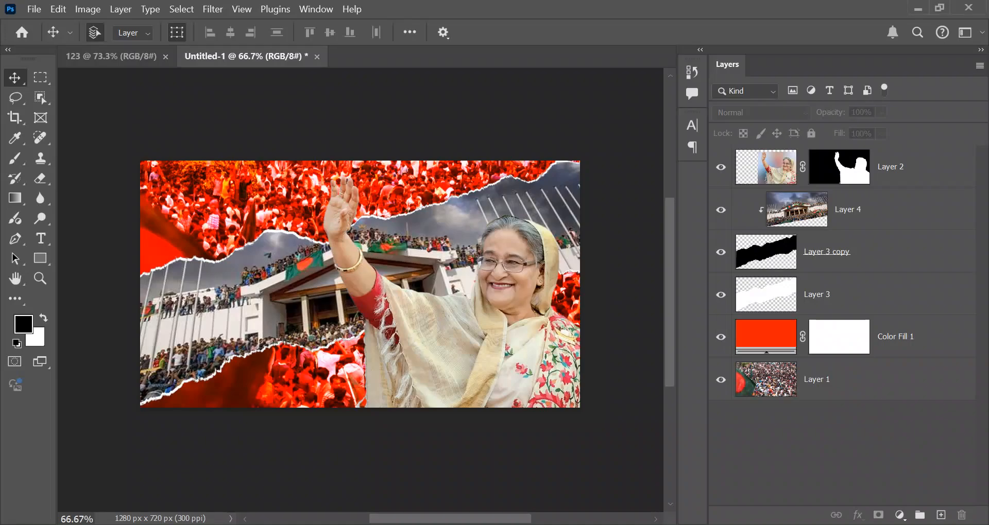
click(395, 252)
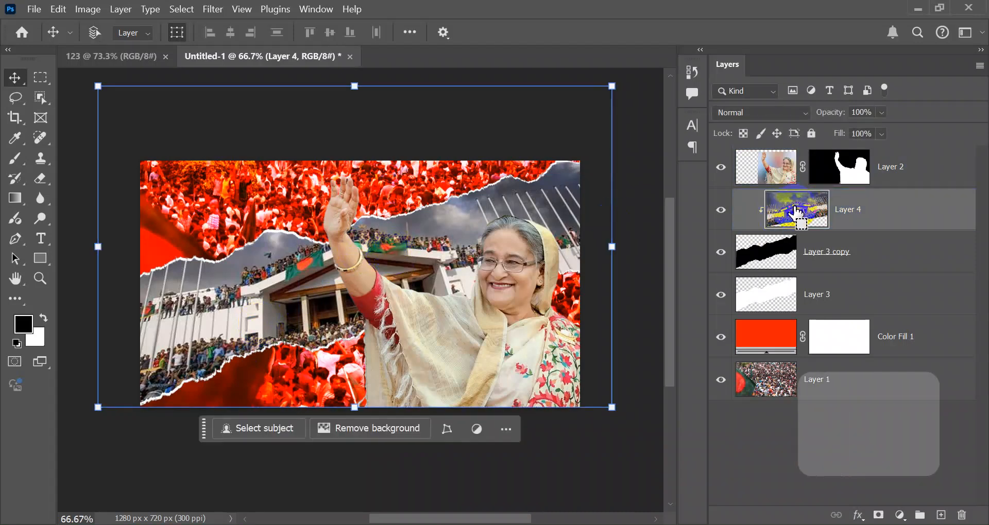
key(ctrl+v)
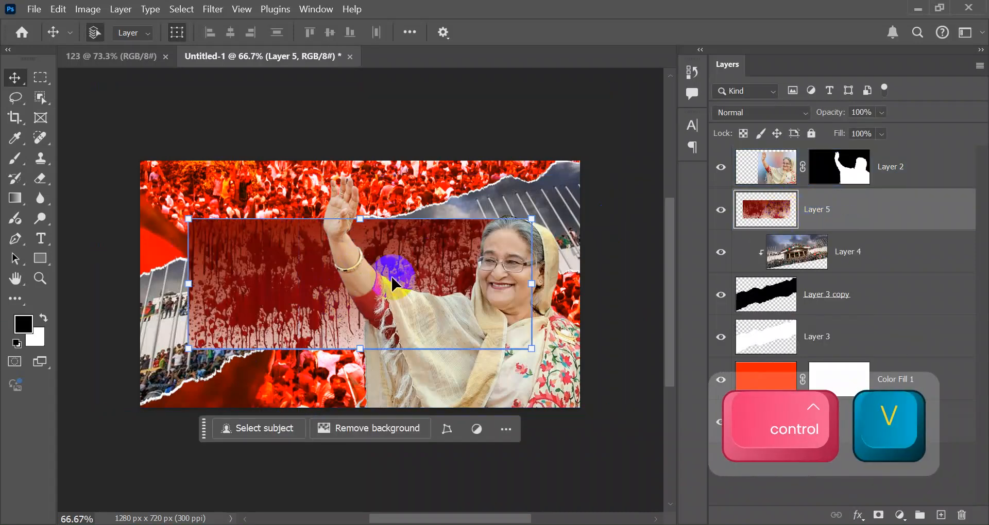
Try to clip the blood splatter on Layer 5 to the layers beneath it, and undo the attempt.
click(786, 211)
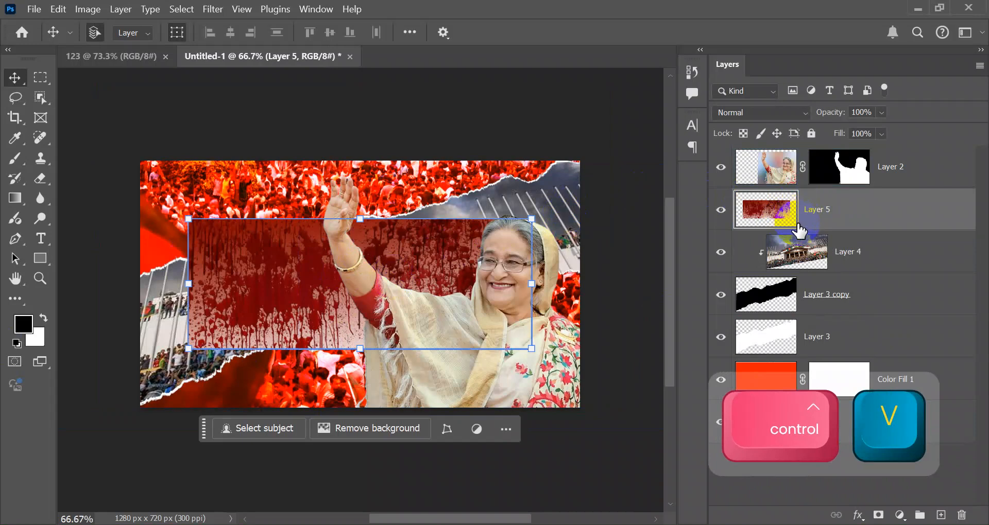
click(799, 242)
click(799, 223)
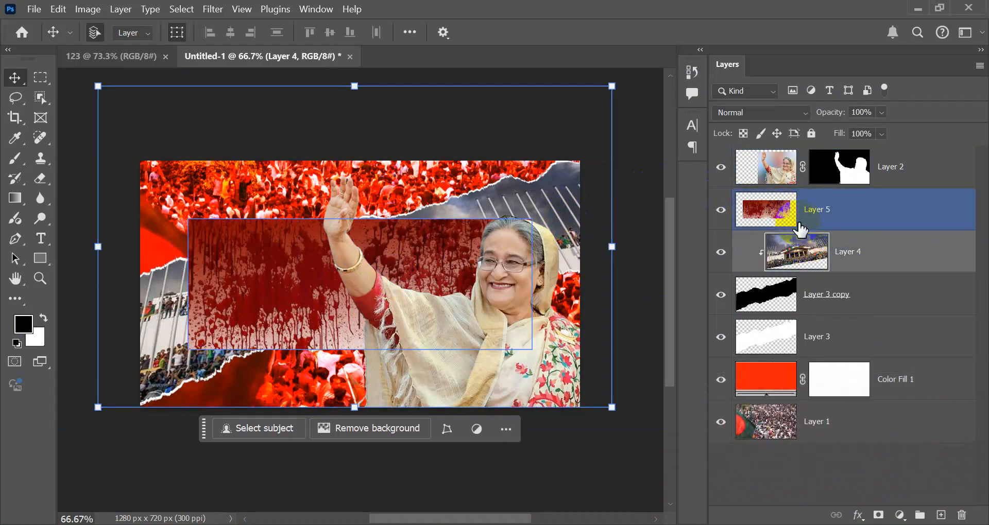
click(847, 229)
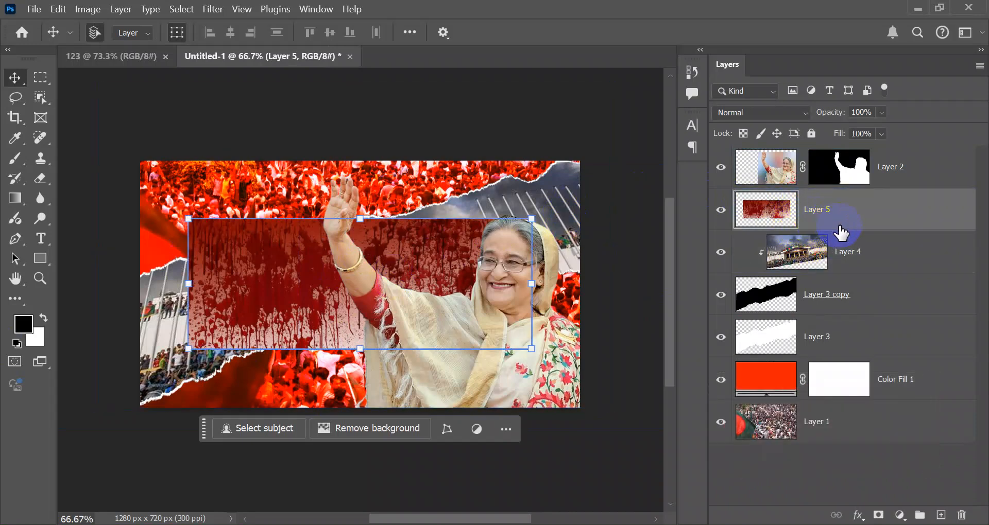
key(alt)
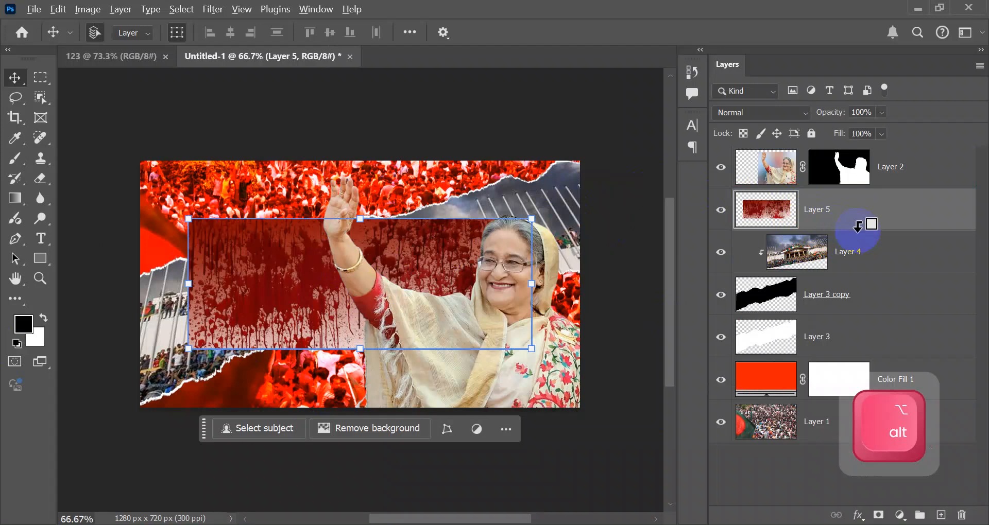
alt+click(857, 227)
key(ctrl+z)
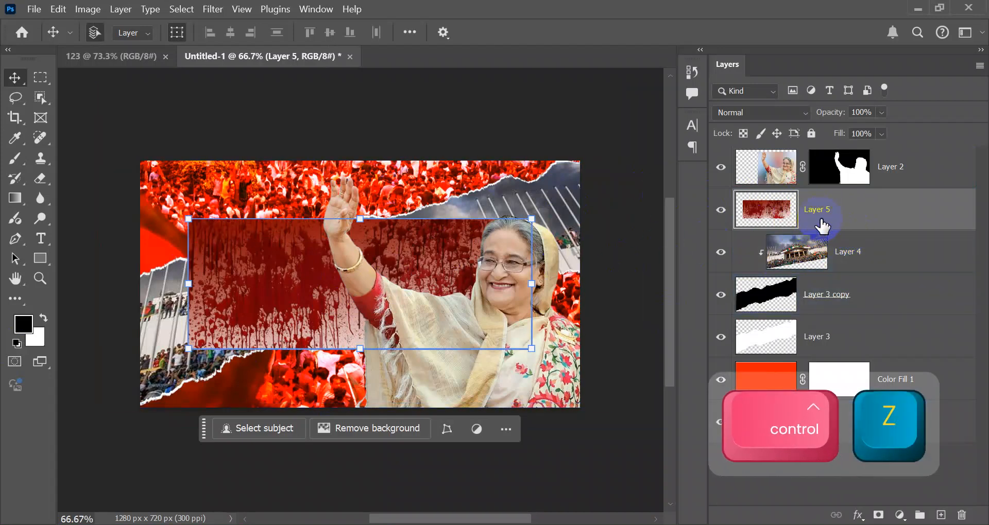
Create a clipping mask for the blood splatter on Layer 5 and set its blend mode to Darken.
right_click(844, 221)
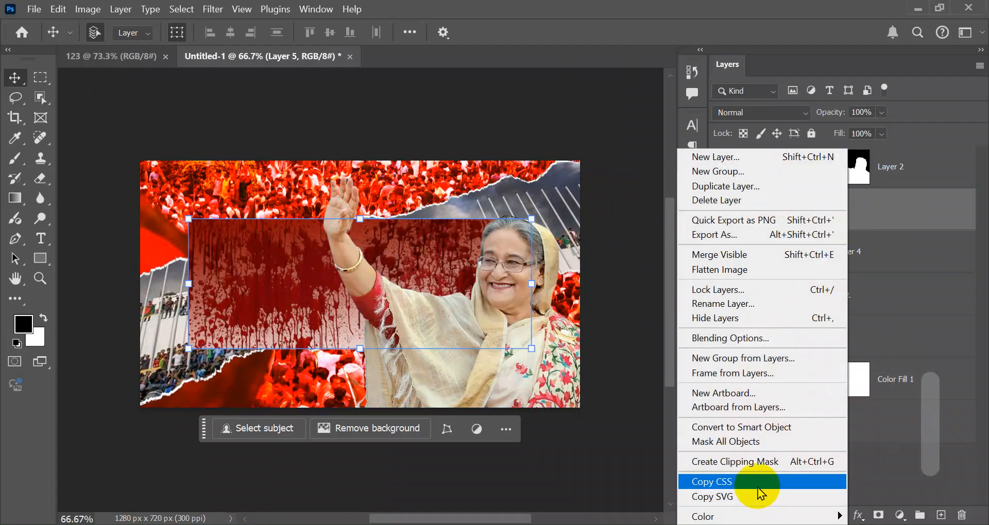
click(754, 462)
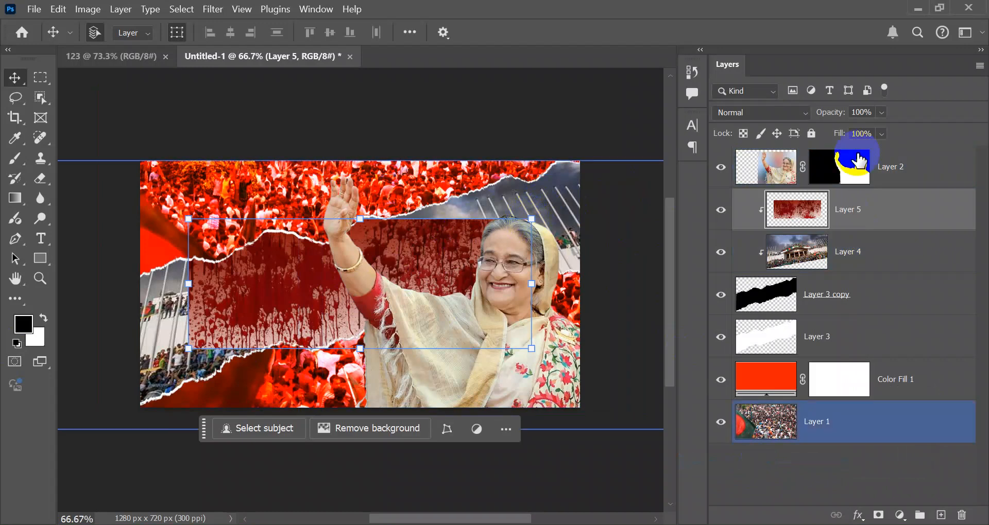
click(770, 113)
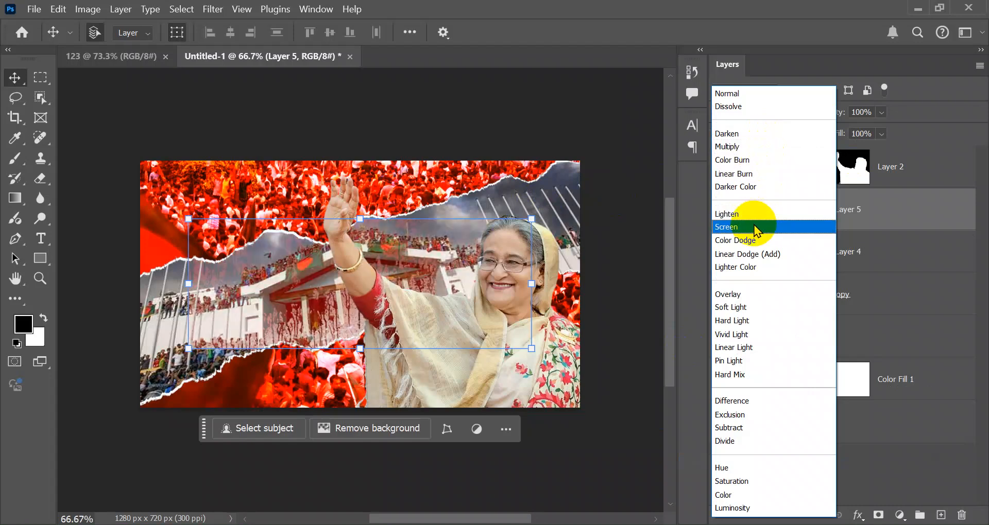
click(763, 134)
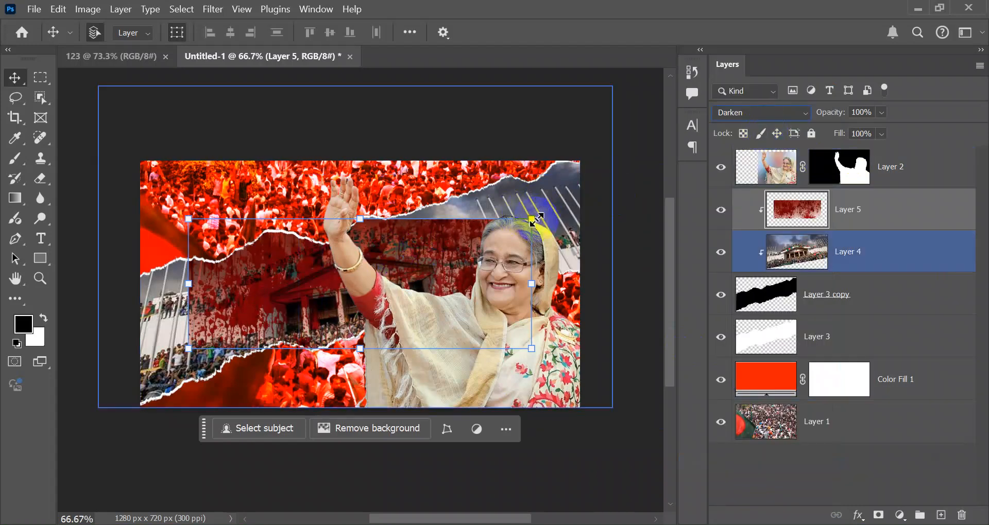
Rotate the blood splatter to -15.32°, scale it to 157.03%, position it across the whole torn strip and apply the transformation.
drag(547, 217, 522, 161)
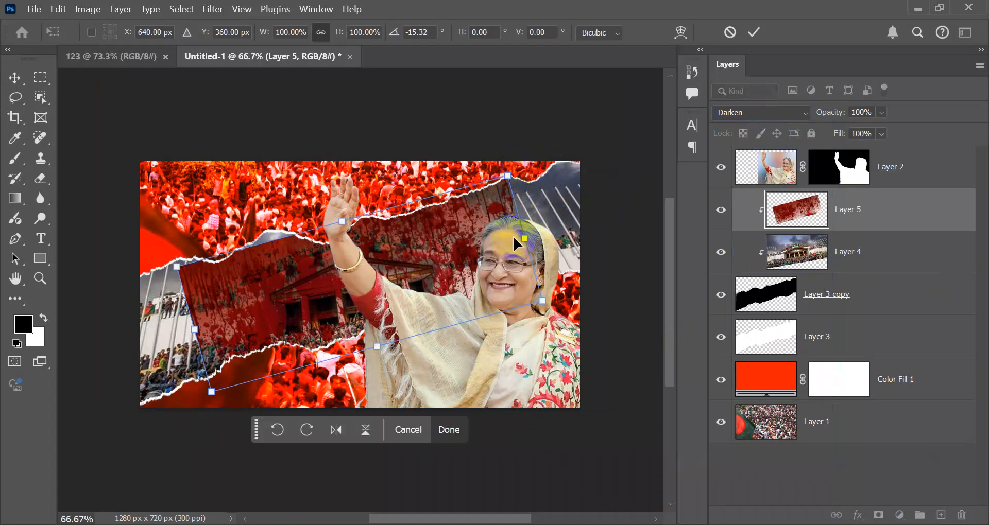
drag(525, 236, 622, 211)
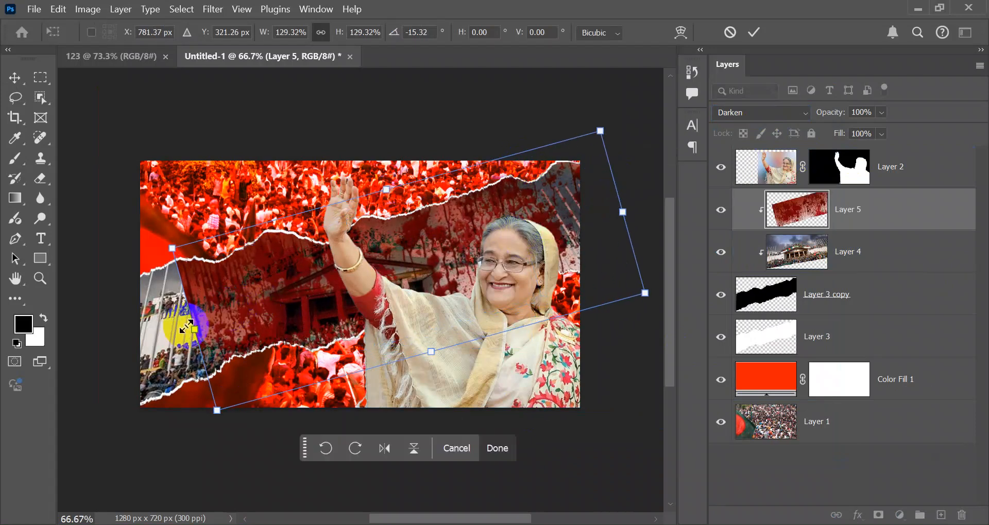
drag(193, 332, 95, 357)
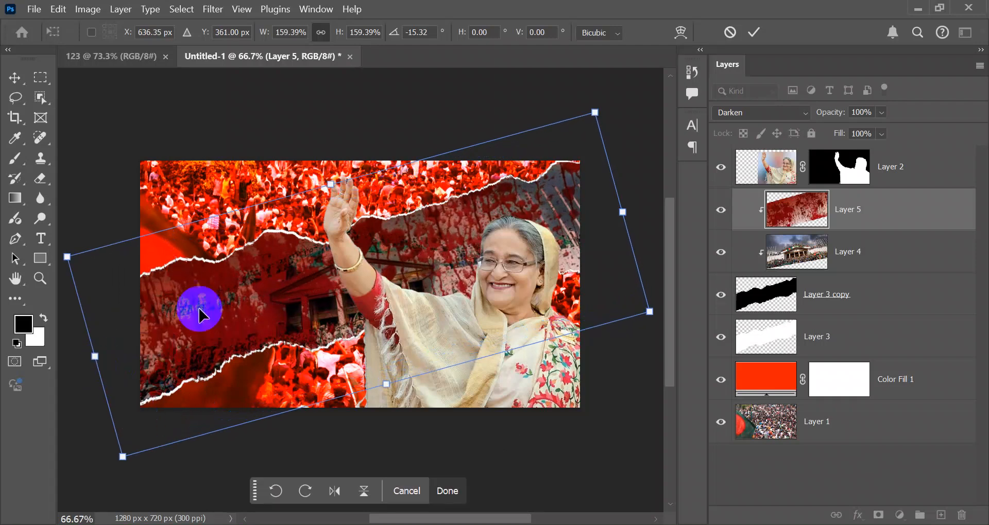
drag(623, 210, 631, 212)
drag(429, 264, 429, 255)
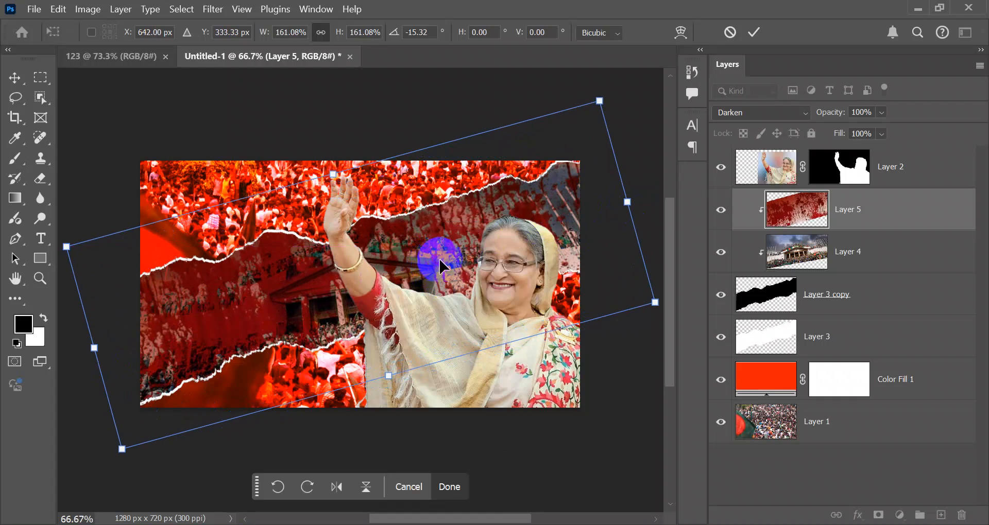
drag(642, 306, 641, 296)
drag(444, 254, 442, 243)
click(453, 475)
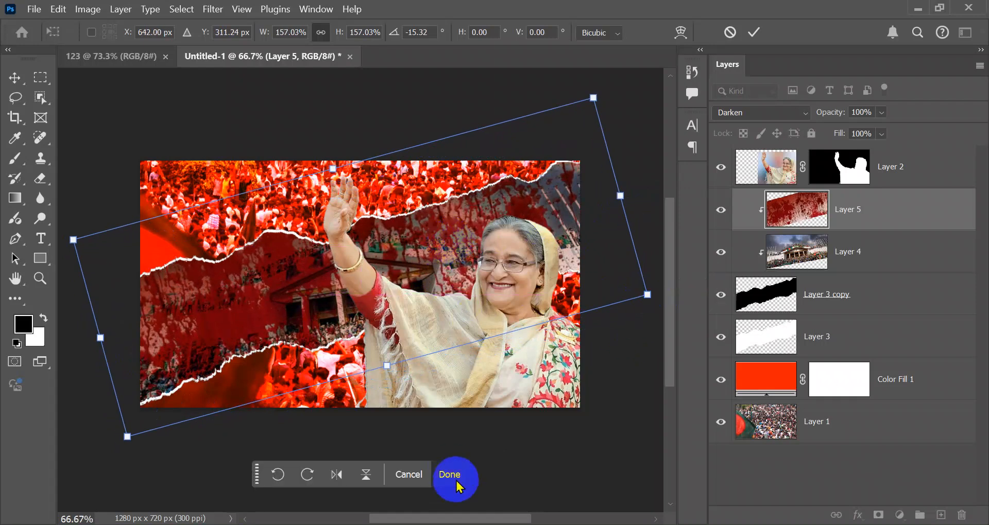
Lower the opacity of the blood splatter on Layer 5 to 53%.
click(219, 240)
click(882, 113)
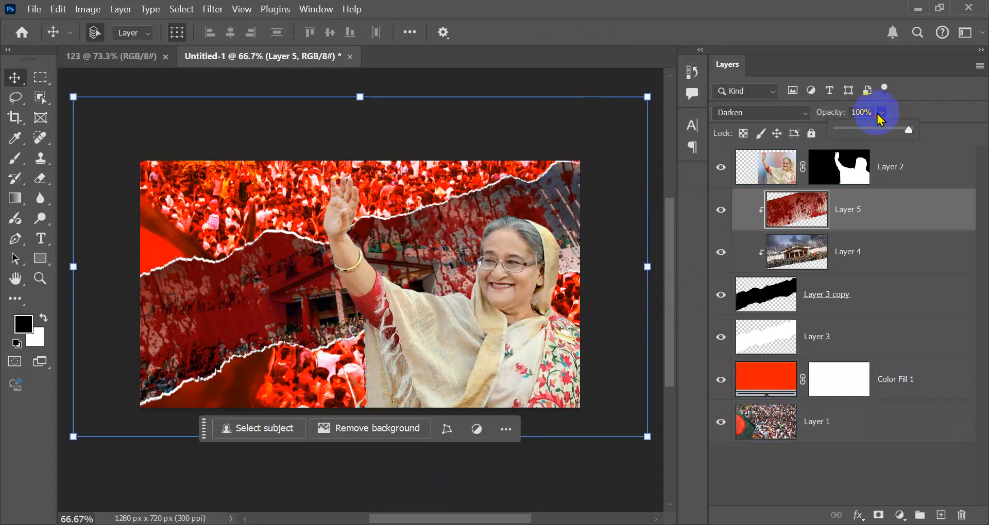
drag(881, 132, 876, 135)
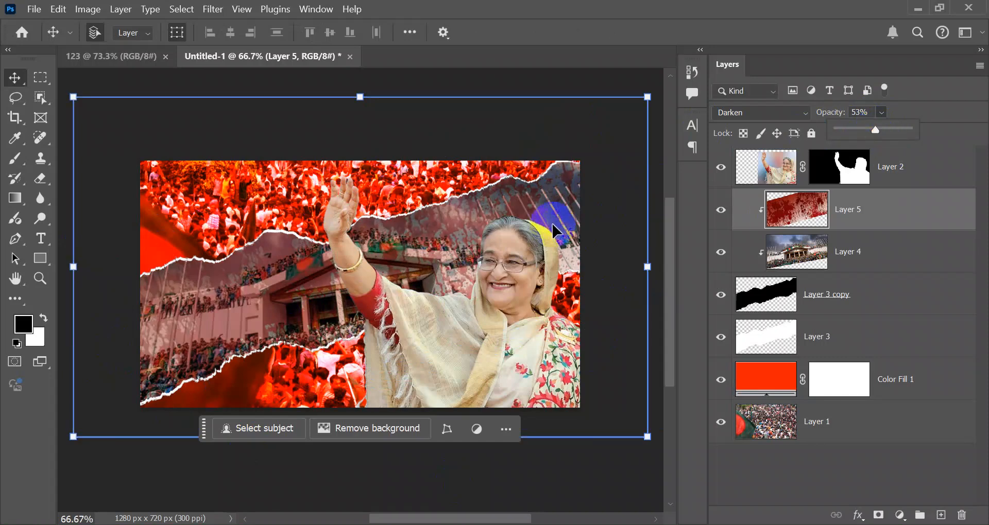
Add a new empty layer directly above the Color Fill 1 layer.
click(607, 83)
click(778, 378)
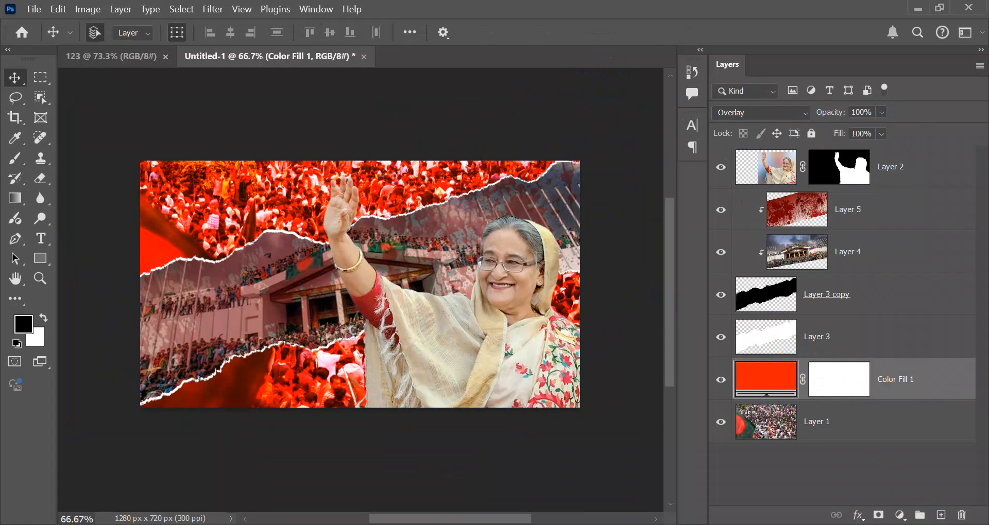
click(940, 515)
click(307, 323)
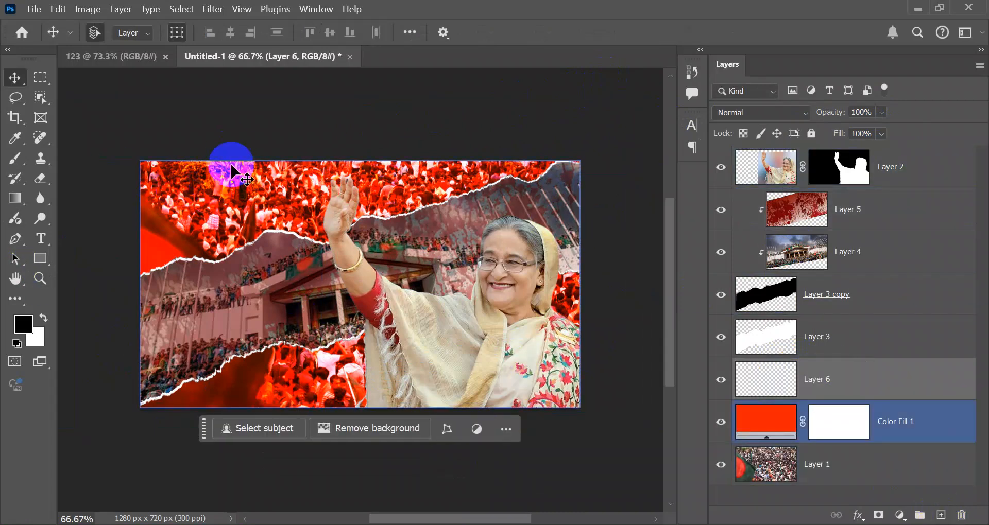
Set the blend mode of the Color Fill 1 layer to Multiply and deselect the layer.
click(794, 422)
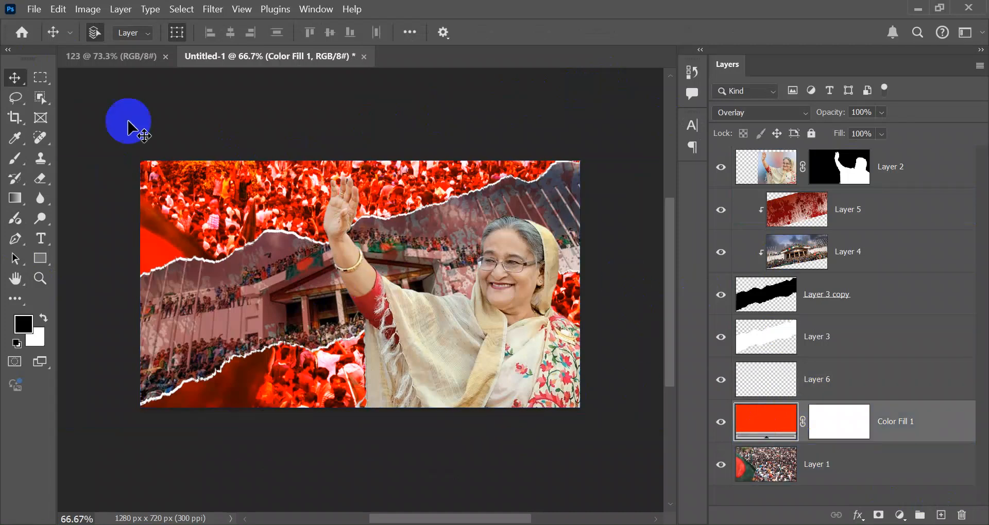
click(728, 112)
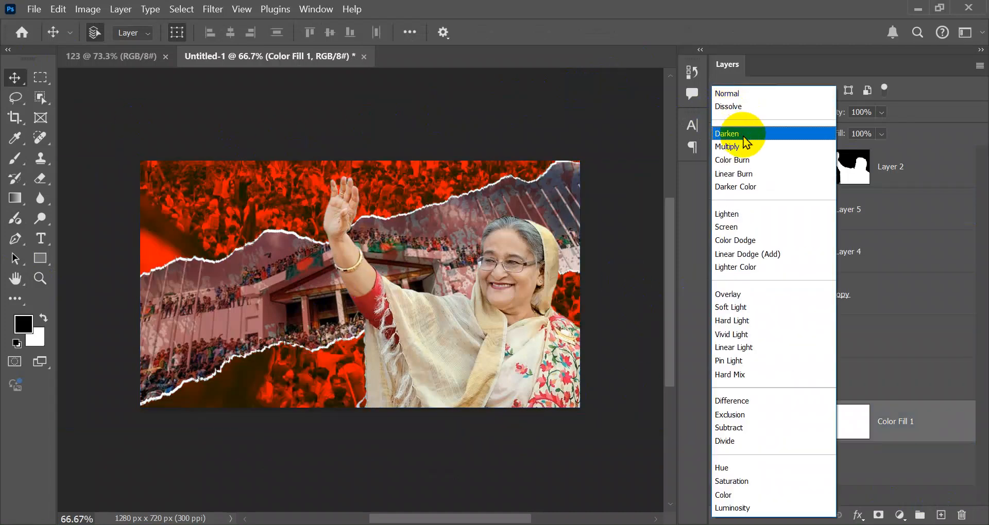
click(743, 147)
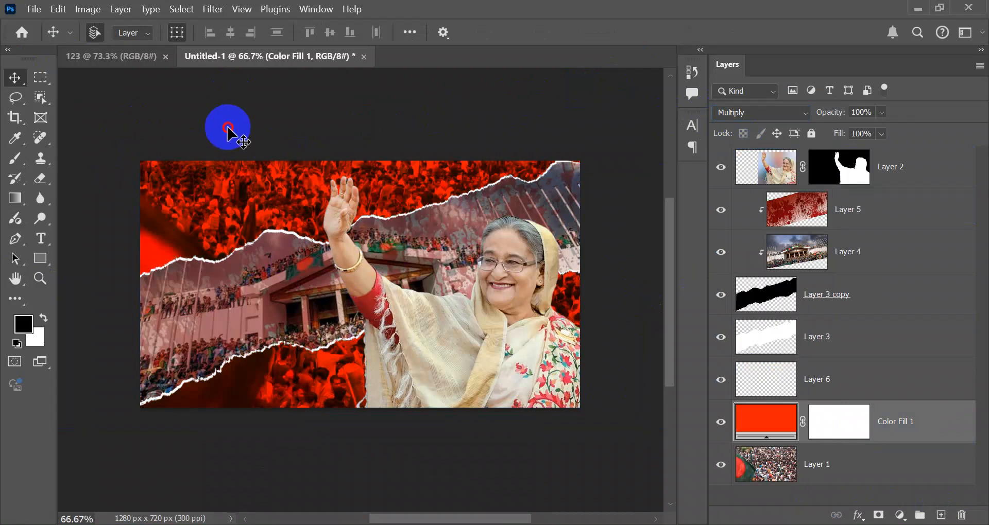
click(362, 92)
scroll(410, 476, up, 2)
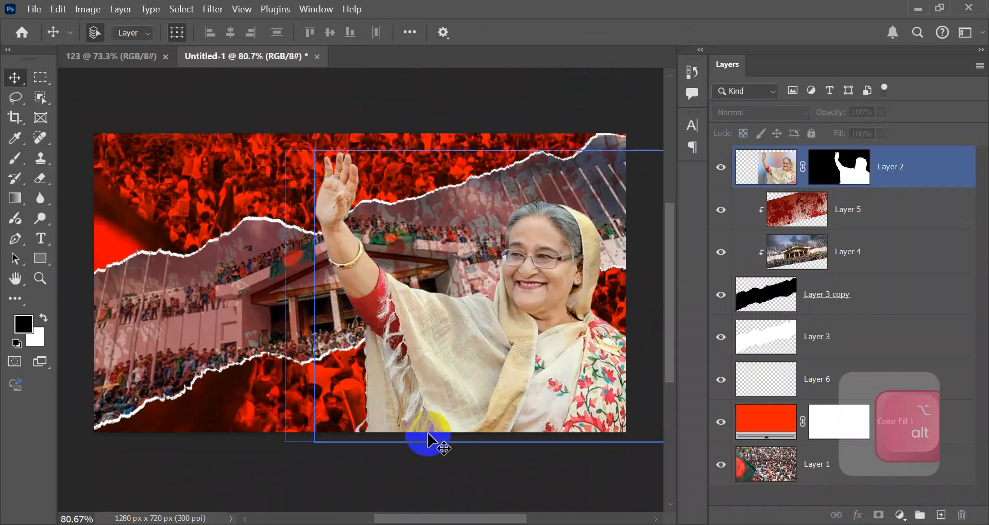
scroll(402, 448, down, 1)
scroll(223, 331, down, 3)
scroll(257, 343, up, 2)
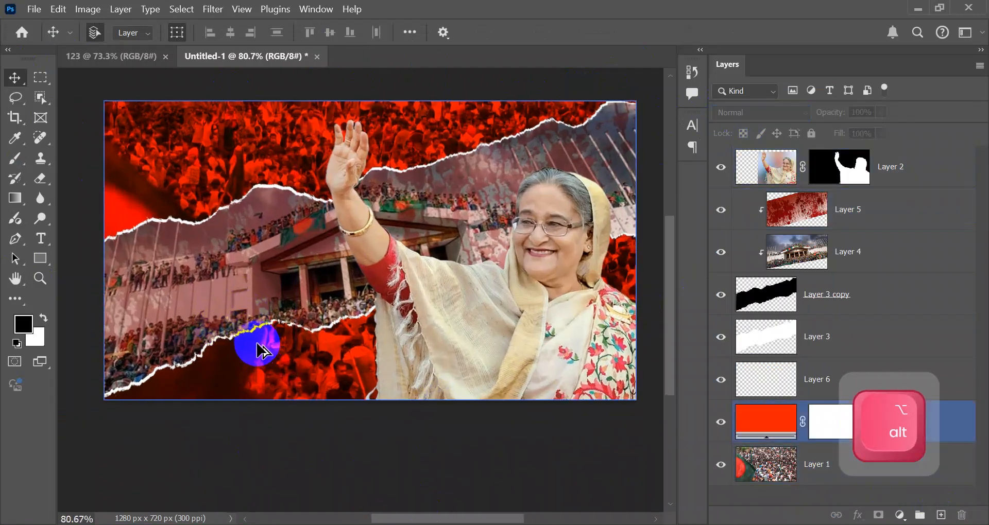
scroll(257, 343, up, 1)
scroll(257, 342, down, 1)
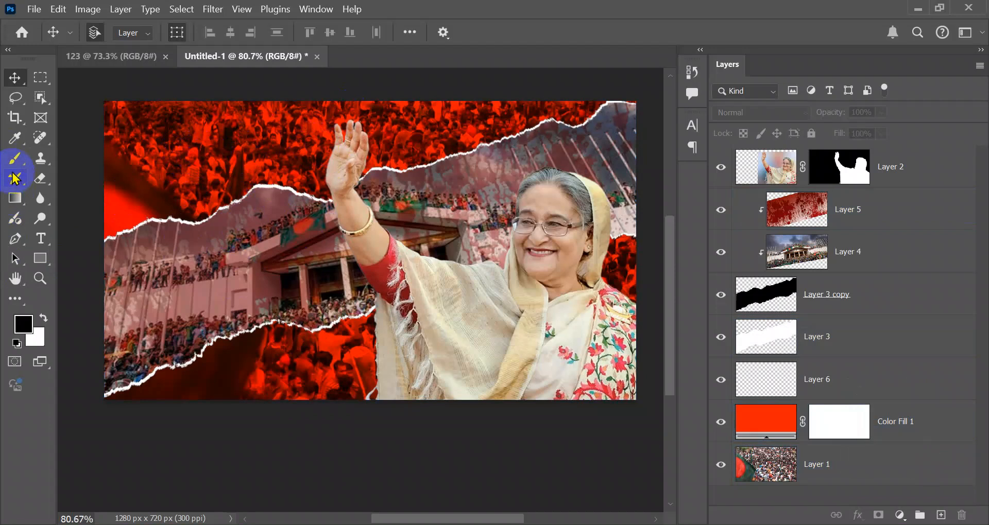
Switch the keyboard to Bangla input and add the text "আসছি" over the torn strip's upper edge, beside the raised arm.
click(37, 243)
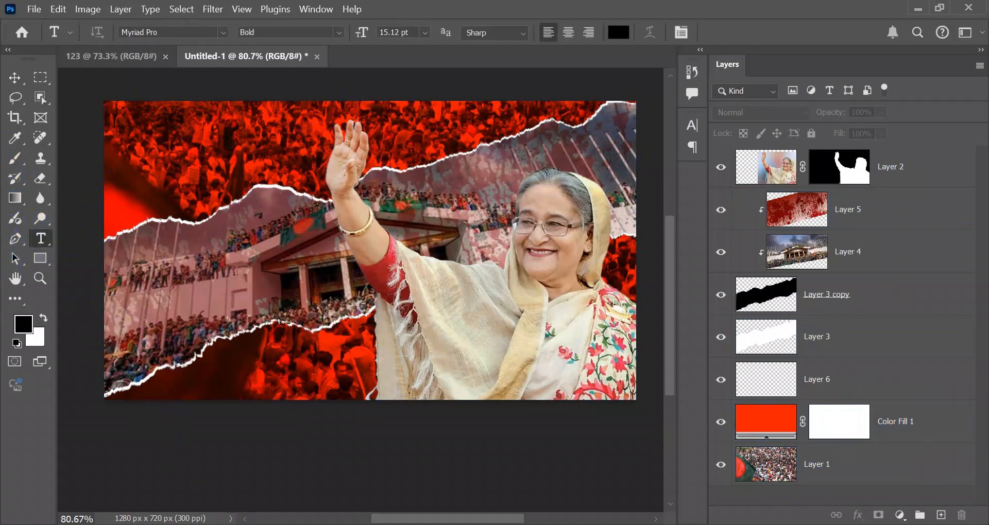
click(752, 524)
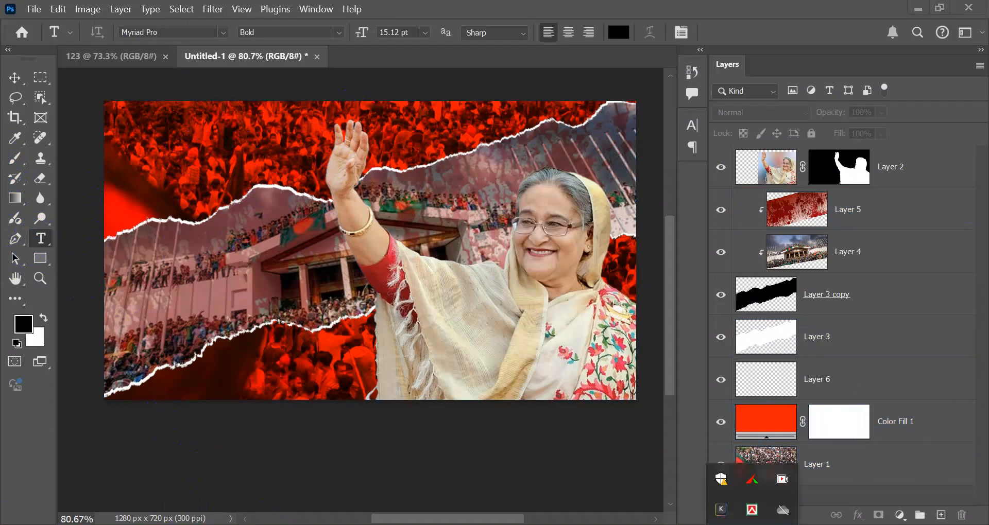
click(752, 524)
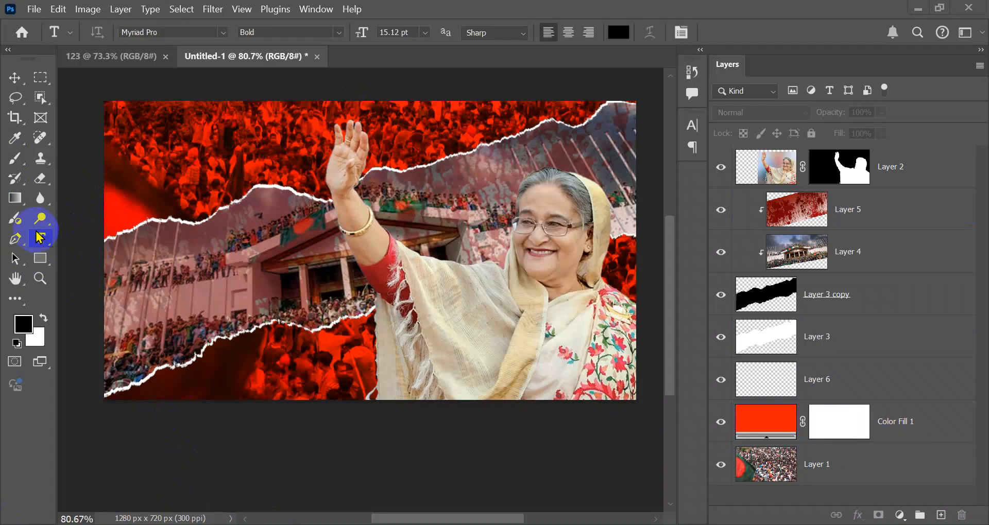
click(135, 214)
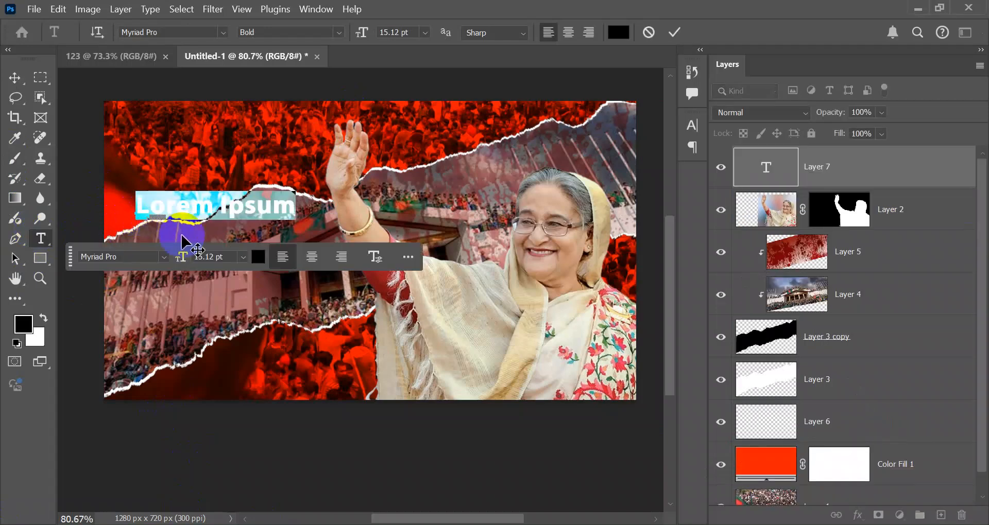
key(ctrl+alt)
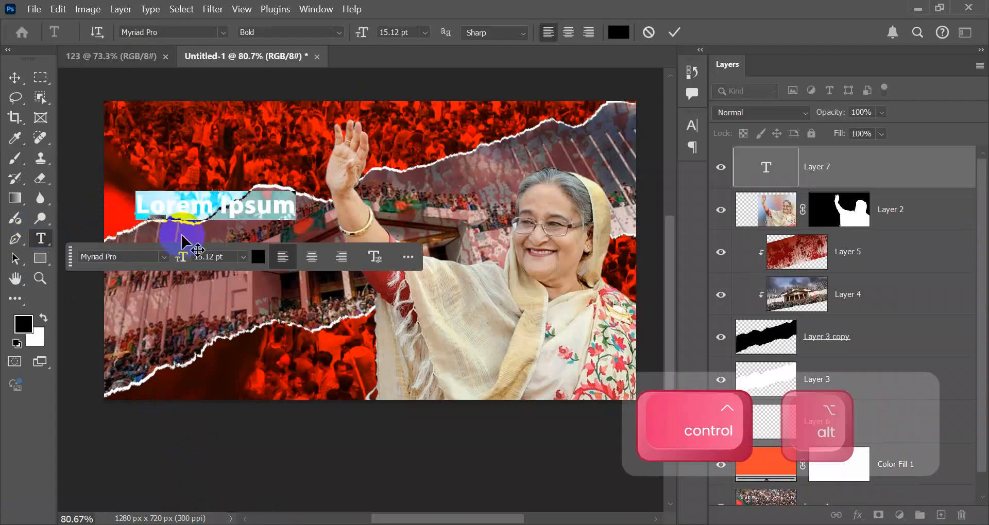
key(BackSpace)
key(a)
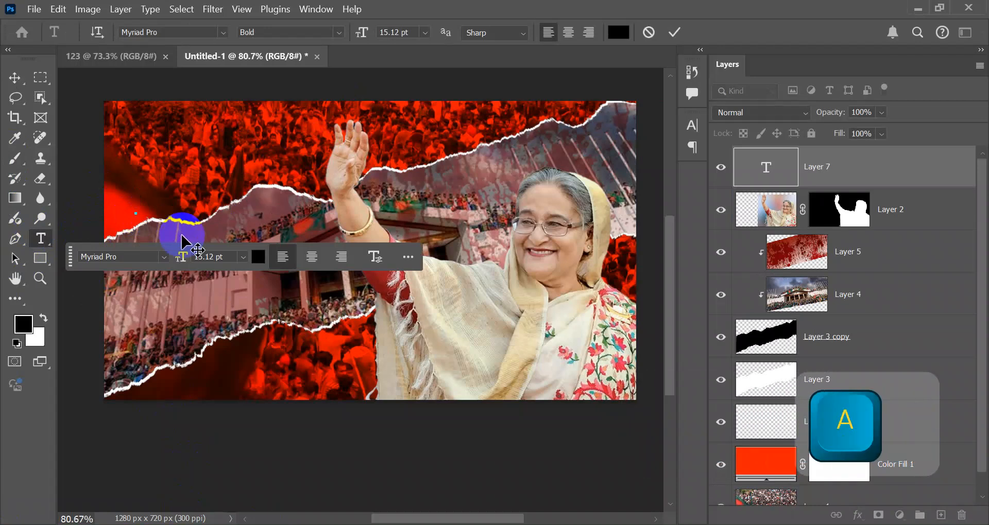
key(BackSpace)
text(আ)
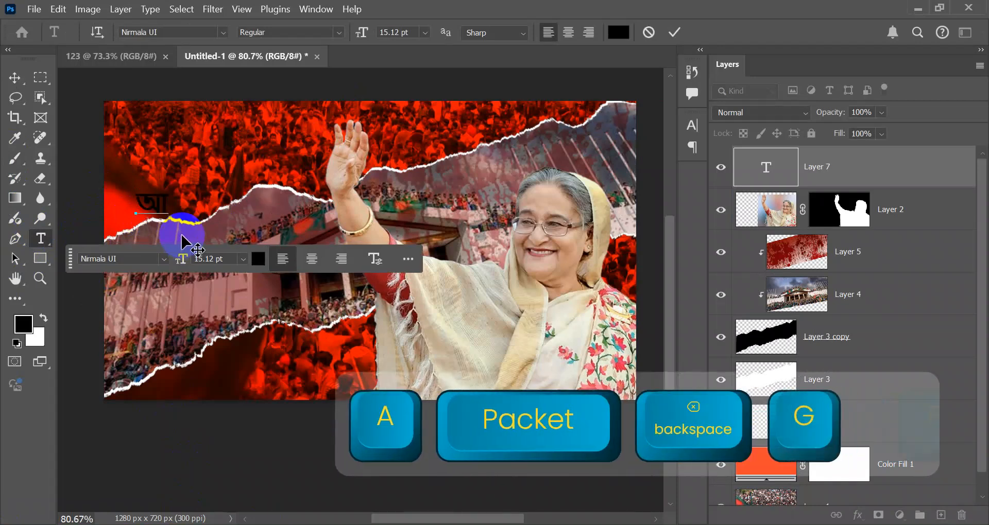
text(স)
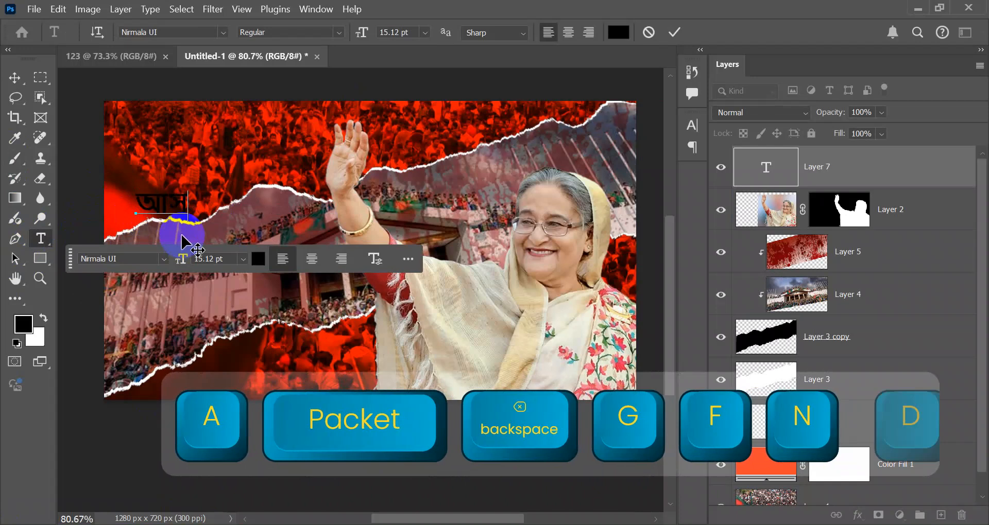
text(dছি)
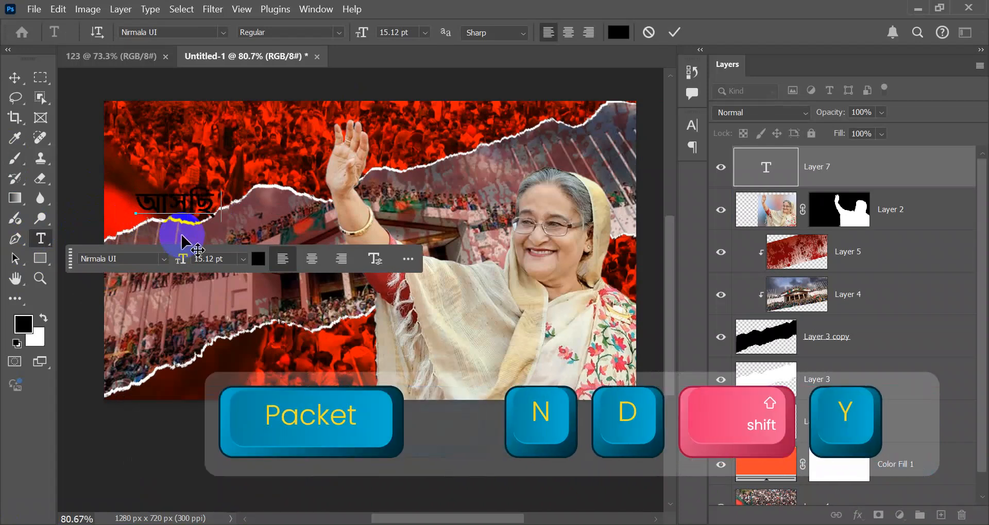
key(BackSpace)
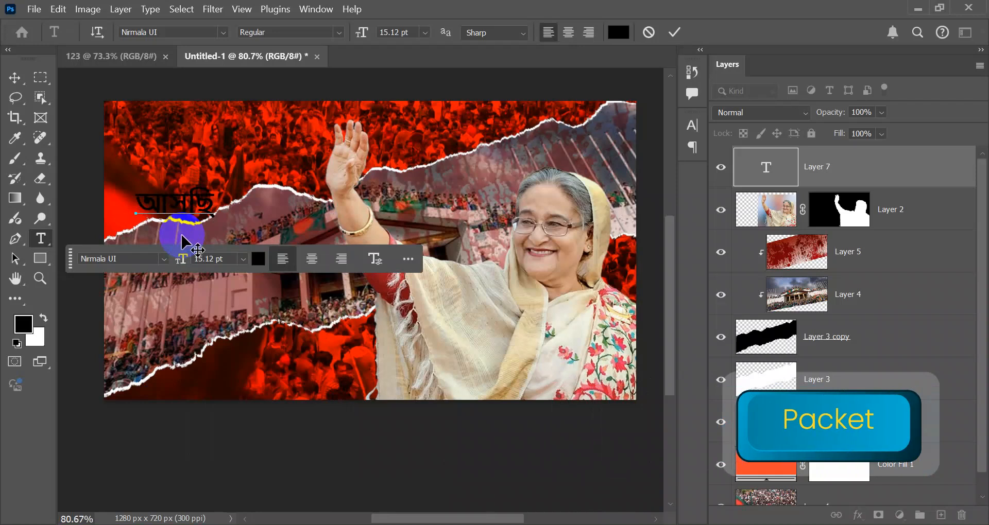
Scale the "আসছি" text to 279.23% and apply the transformation.
click(11, 76)
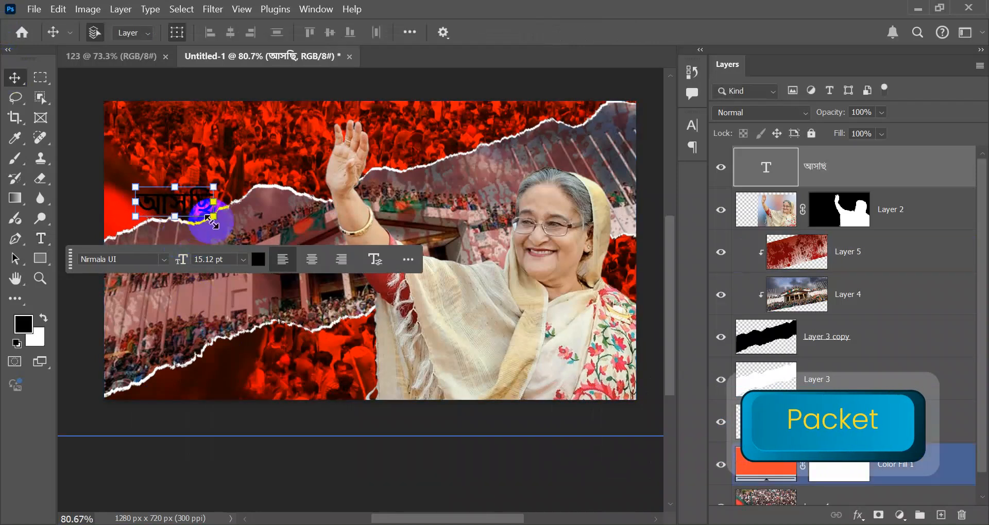
drag(211, 218, 357, 284)
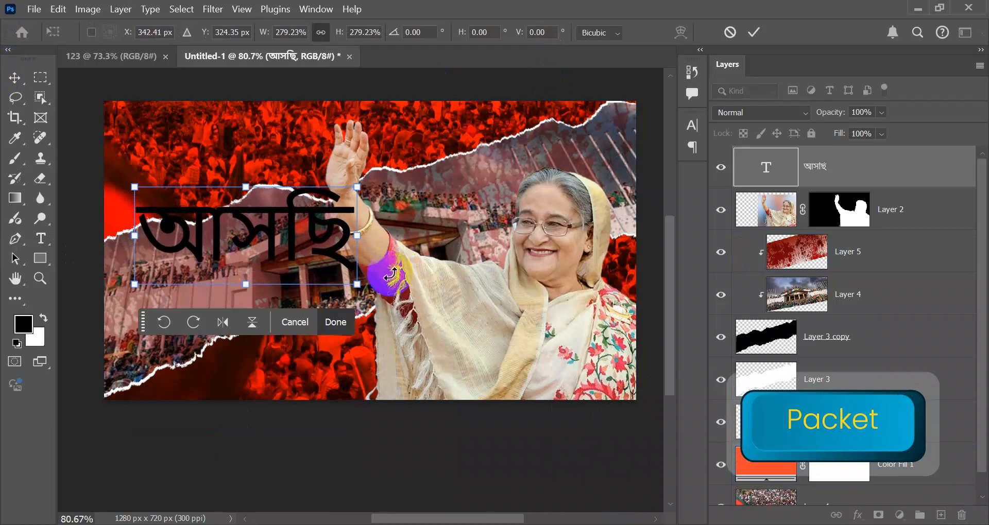
click(335, 322)
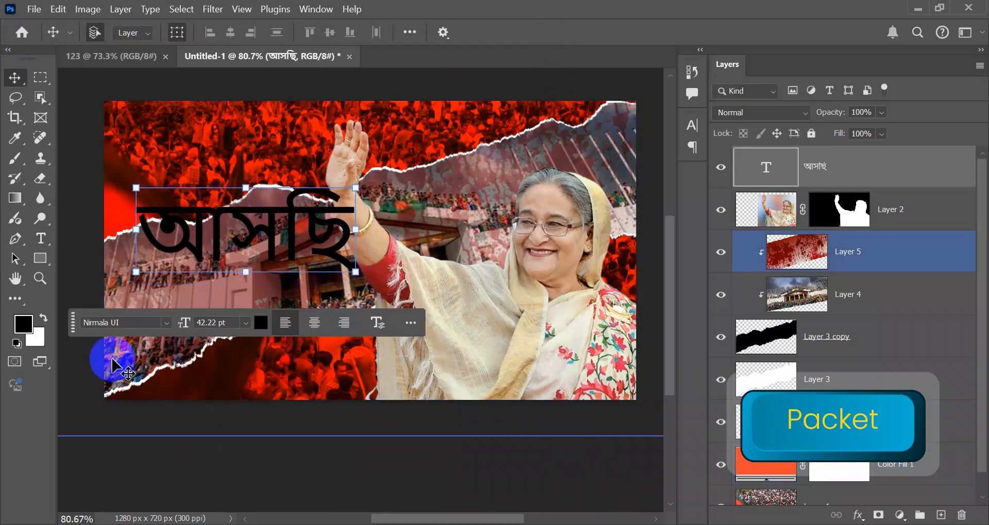
Change the font of the "আসছি" text to Li Shohid Shafkat Samir Unicode.
drag(73, 319, 637, 47)
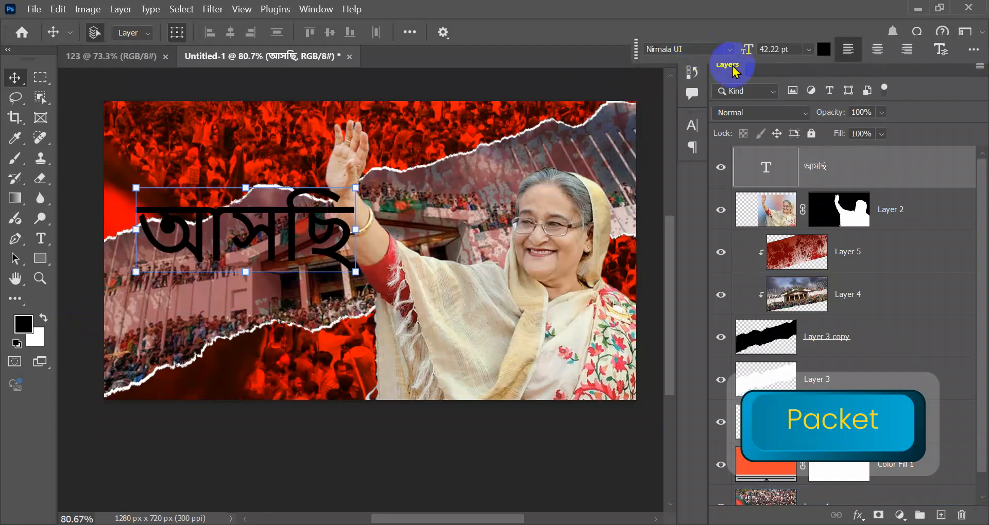
click(729, 48)
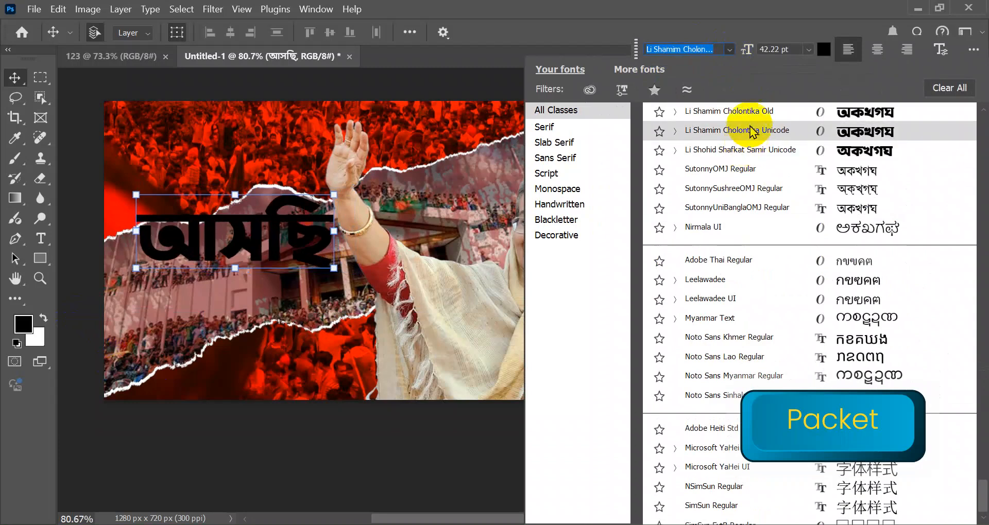
click(751, 149)
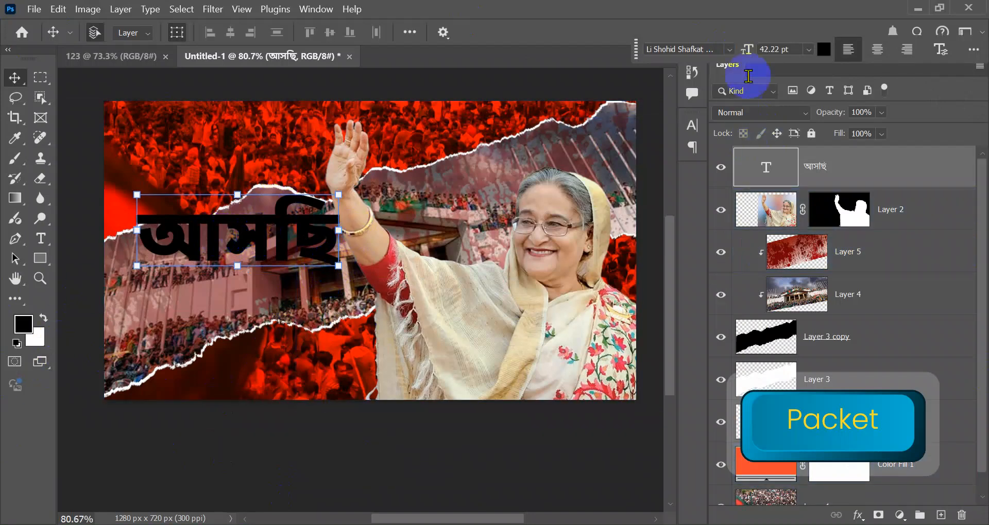
Set the colour of the "আসছি" text to white and deselect it.
click(823, 49)
drag(643, 257, 448, 109)
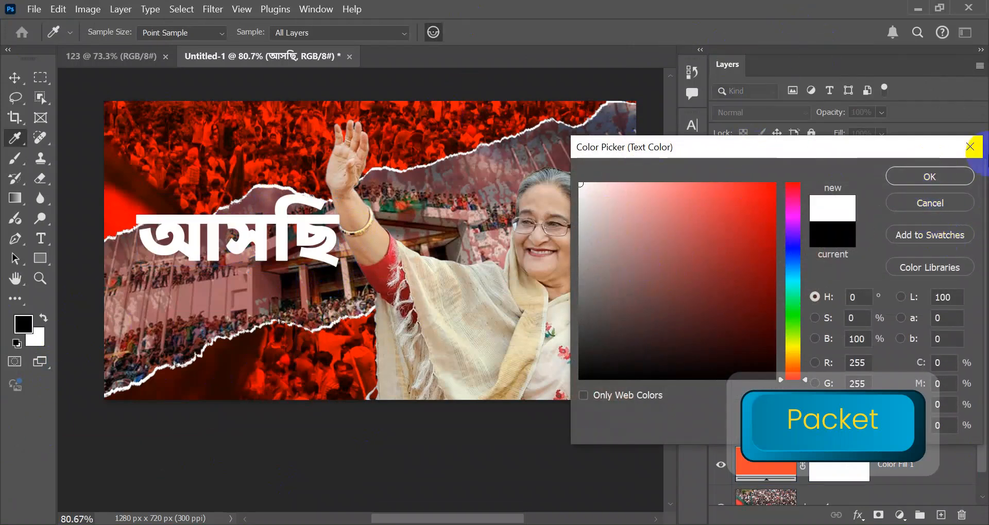
click(920, 180)
click(233, 452)
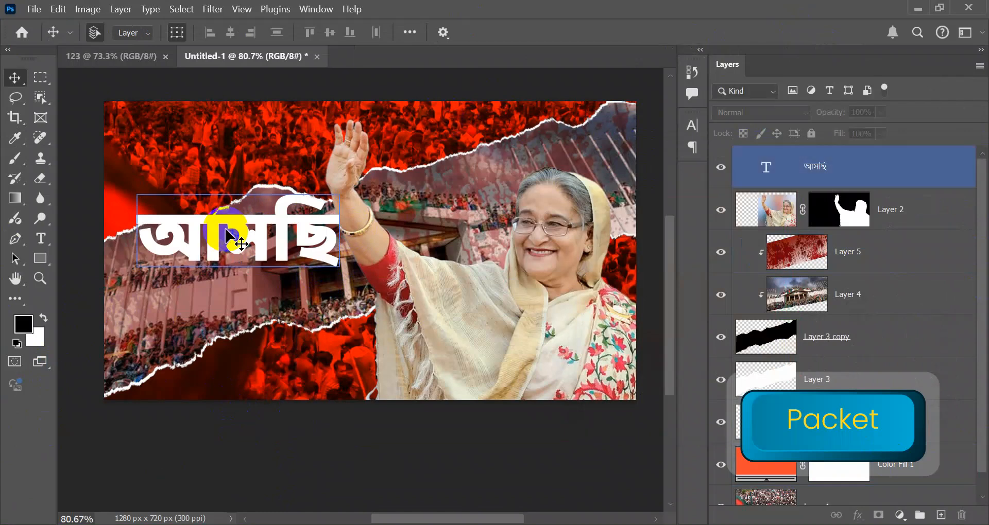
Move the "আসছি" text up beside the raised hand, and select the empty Layer 6.
drag(253, 255, 251, 190)
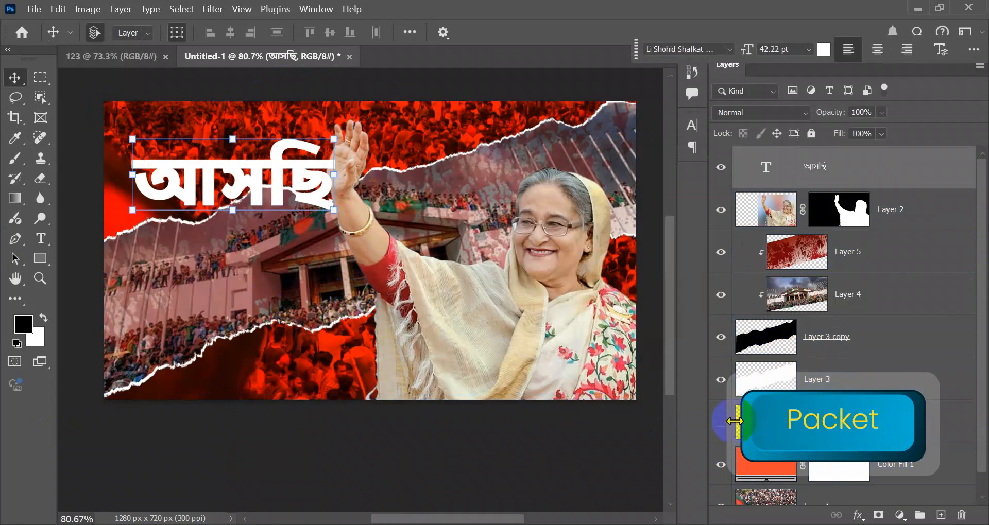
click(231, 231)
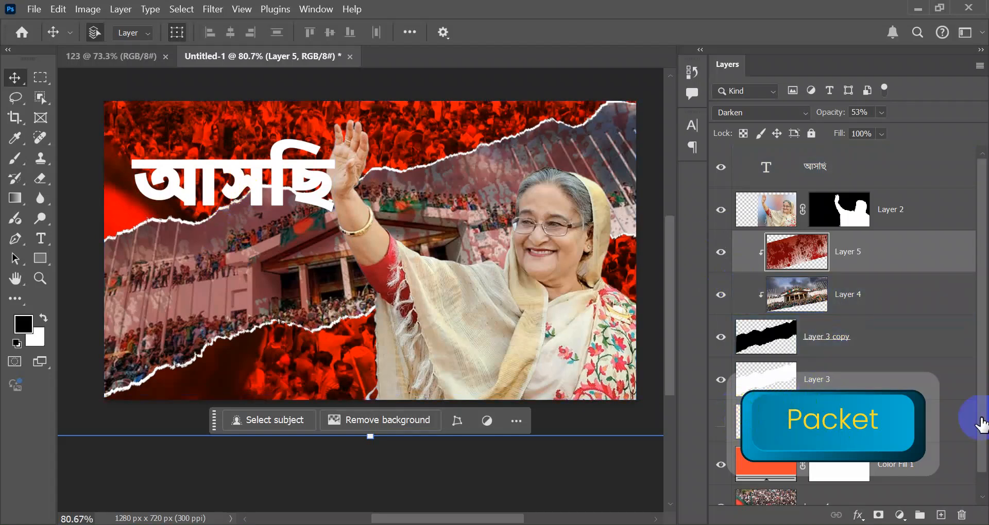
click(956, 436)
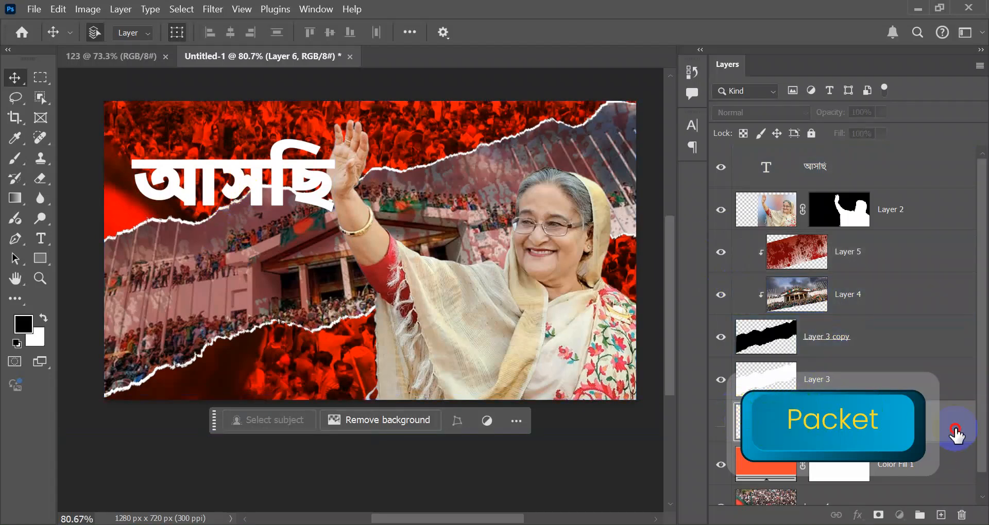
Turn off and quit the keystroke display utility running in the background.
click(752, 524)
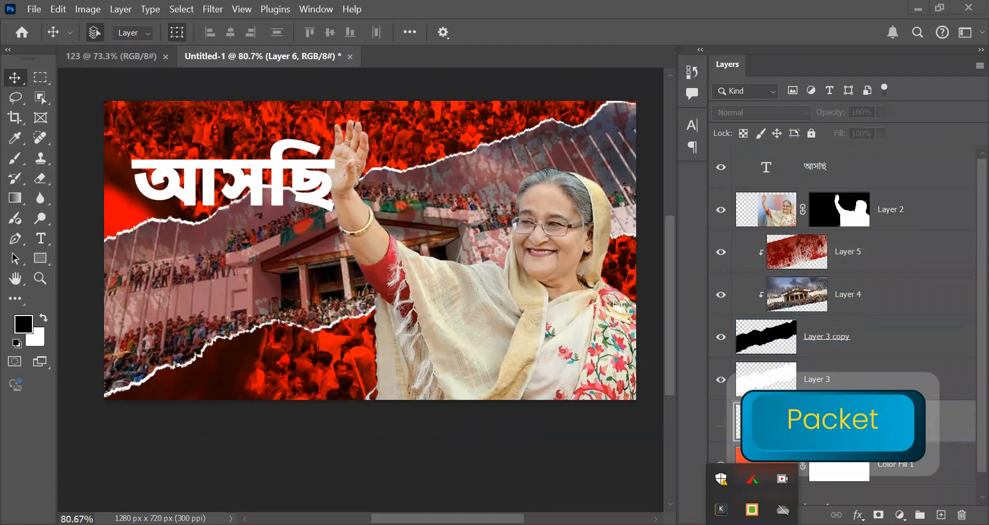
right_click(723, 510)
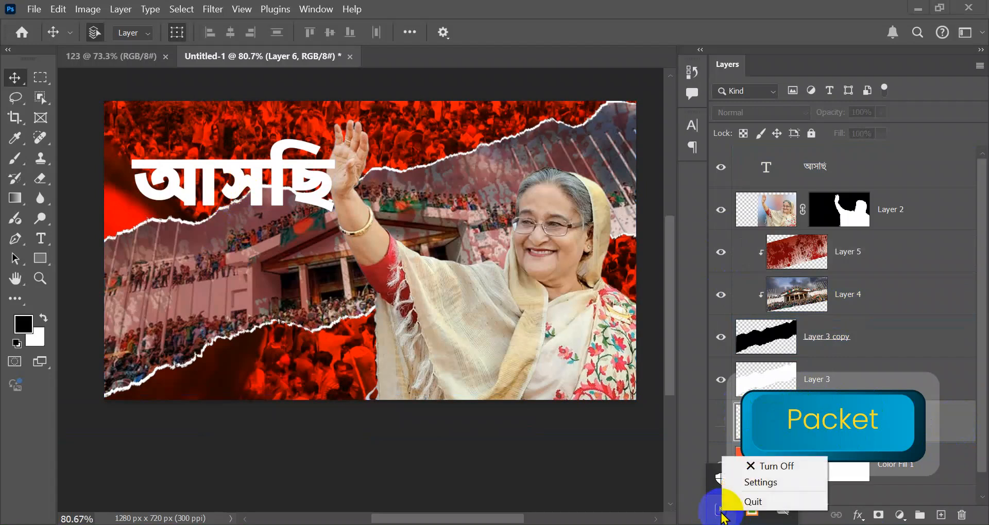
click(752, 502)
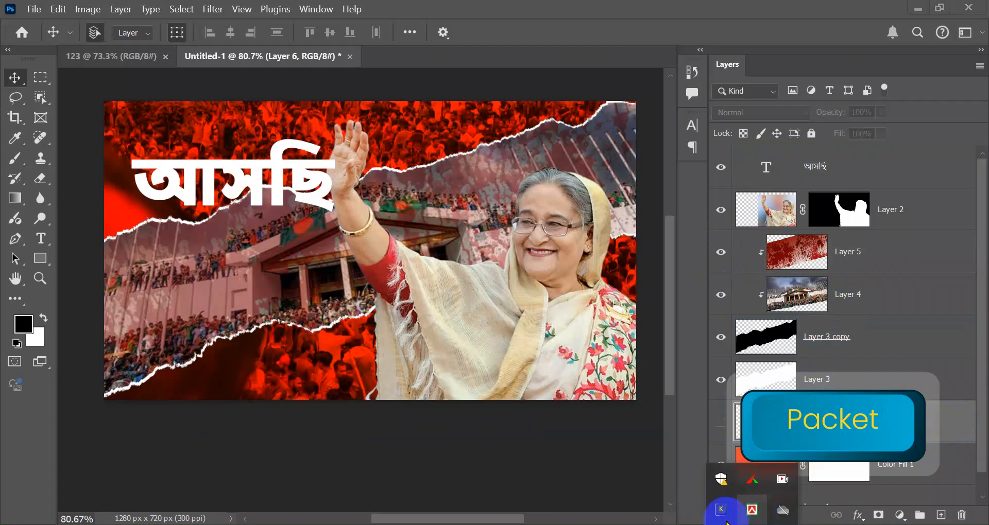
right_click(717, 515)
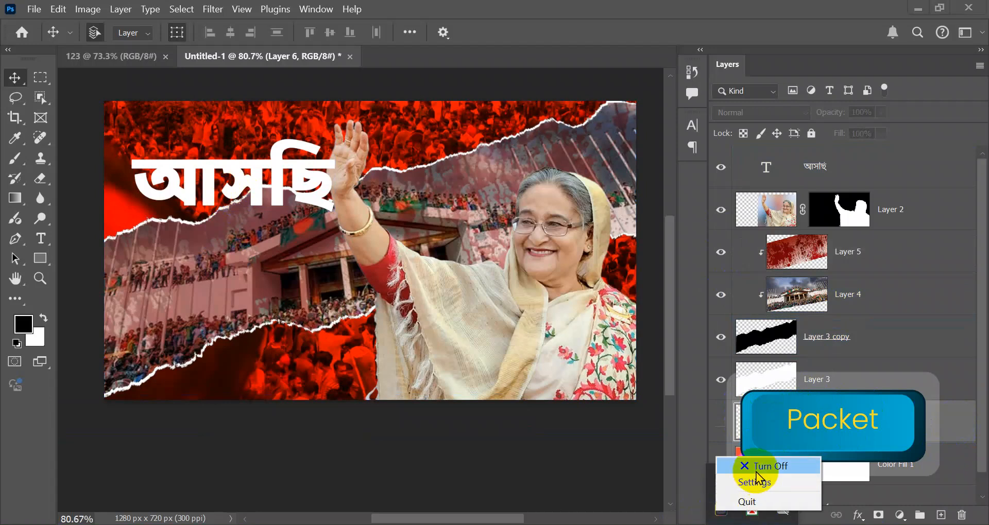
click(756, 468)
right_click(718, 510)
click(730, 506)
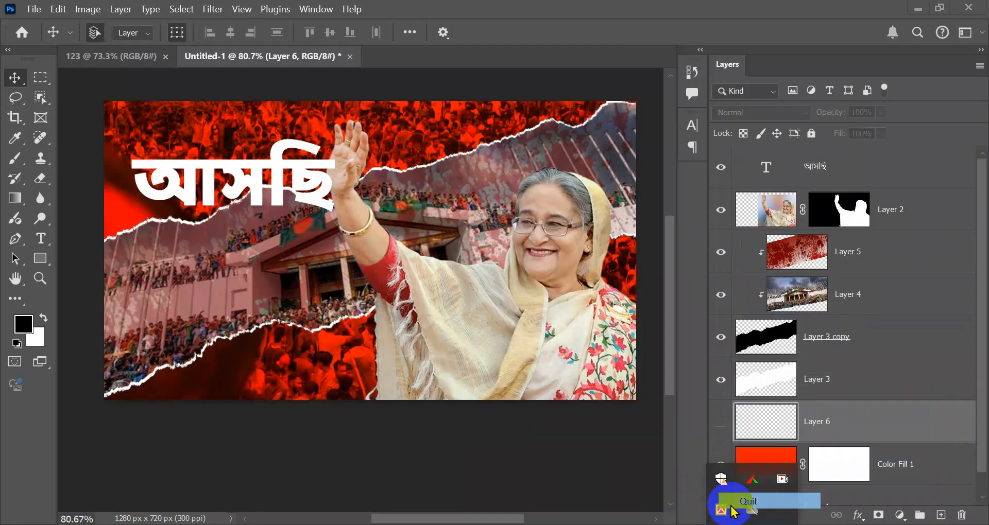
click(920, 331)
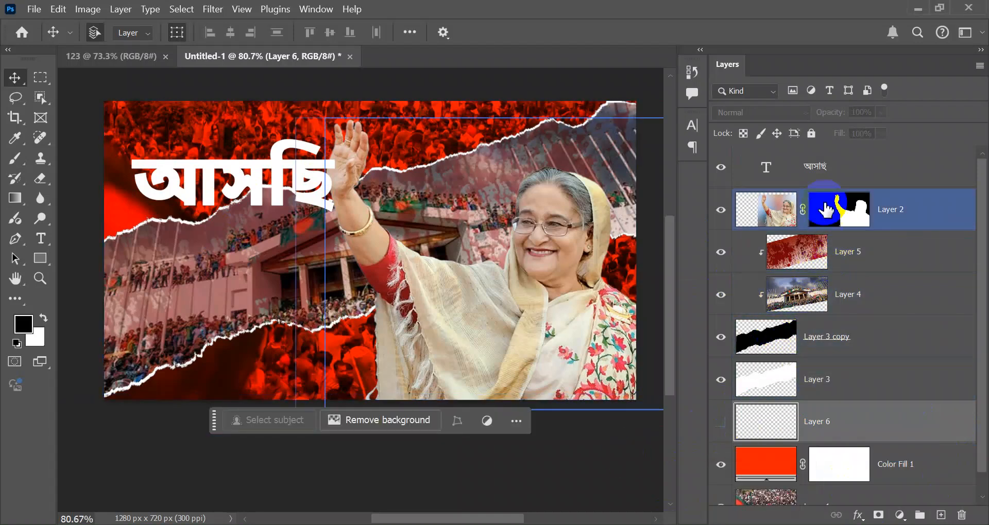
Add an empty layer above Layer 5 and keep the foreground colour at black (000000).
click(203, 246)
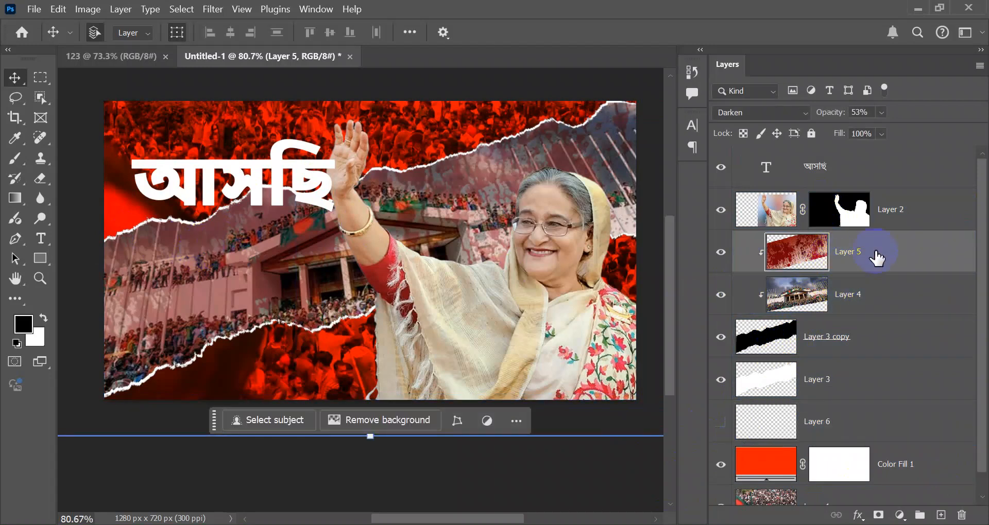
click(941, 515)
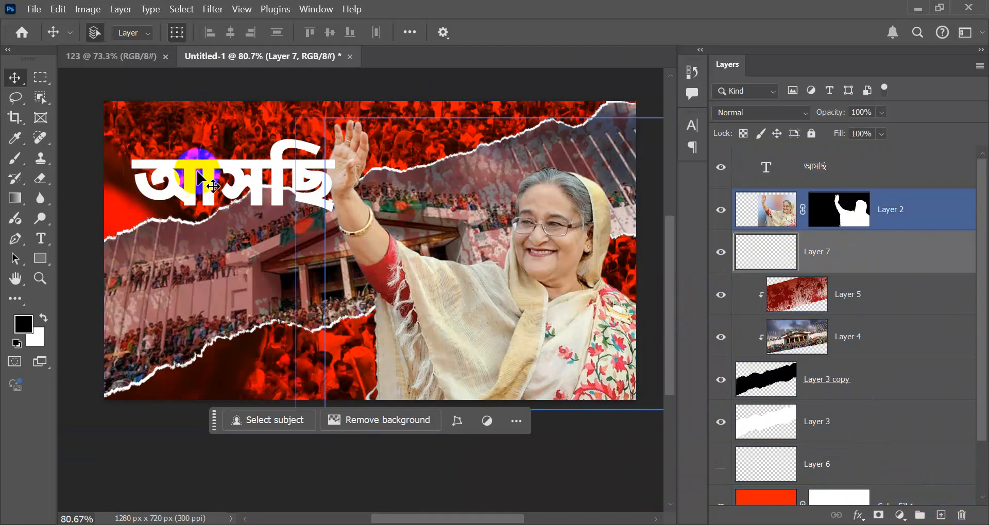
click(18, 162)
click(21, 325)
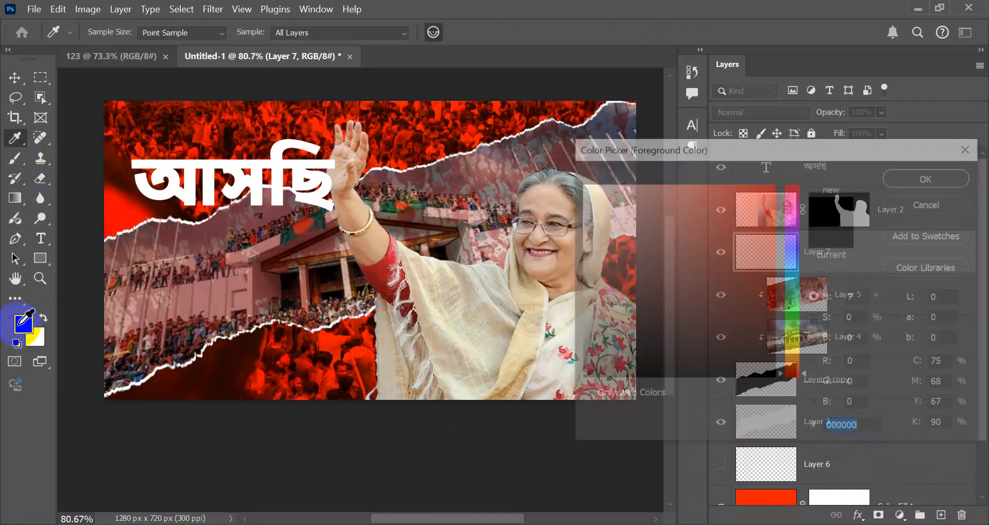
click(930, 177)
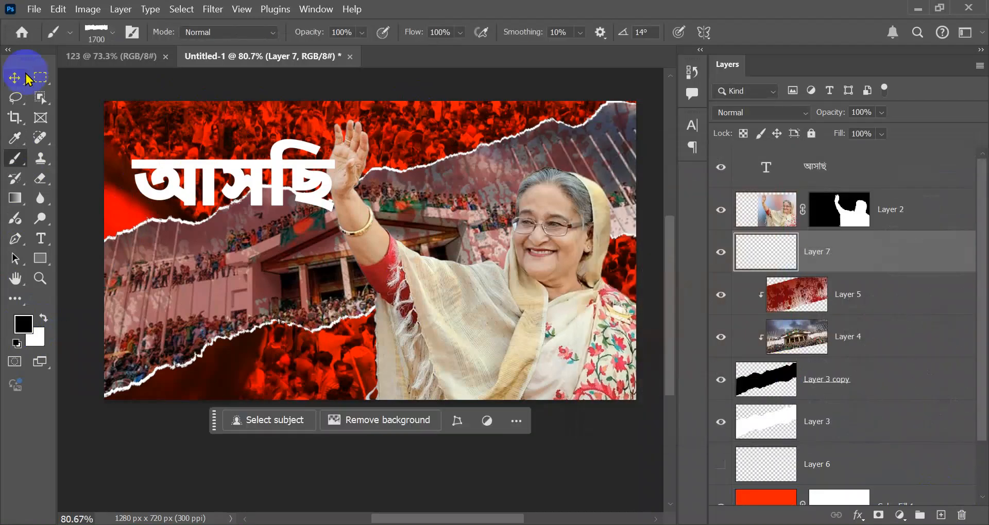
click(112, 32)
click(113, 255)
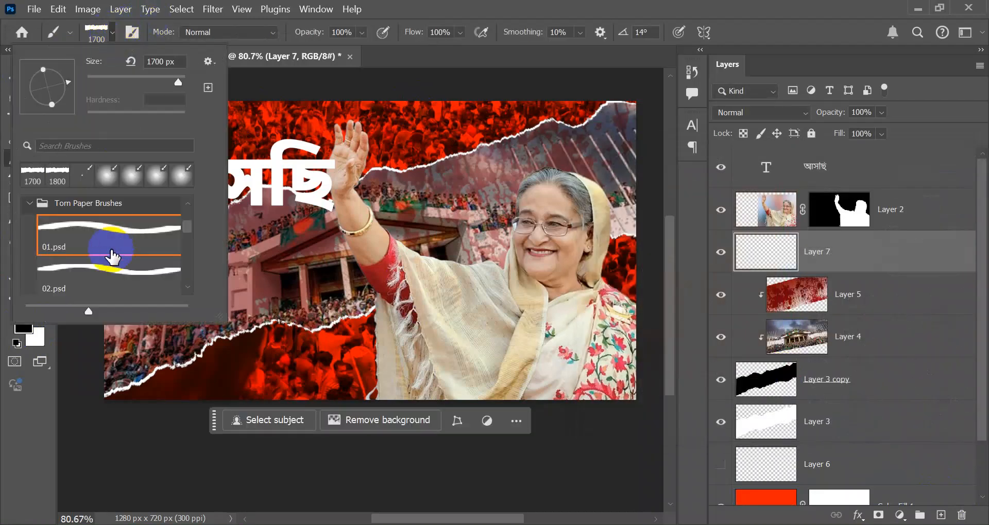
click(3, 444)
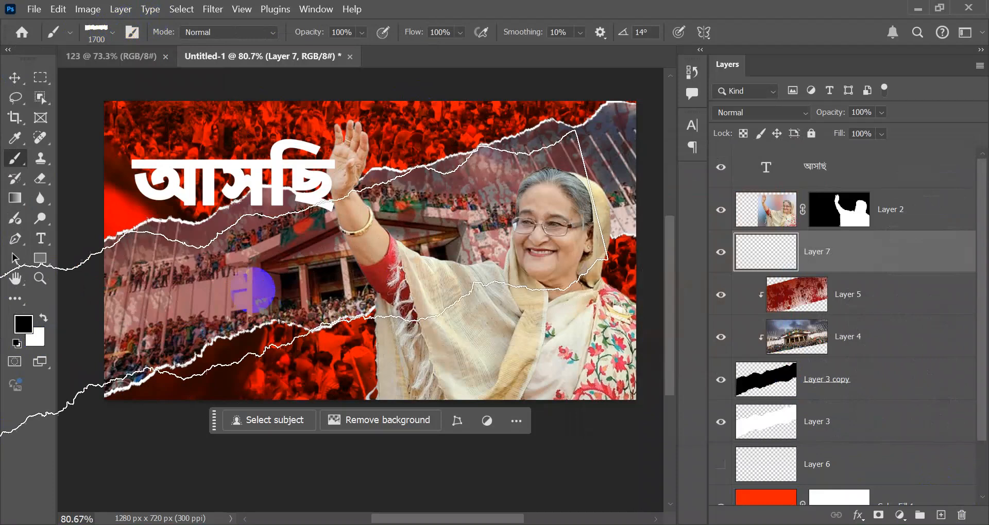
click(113, 32)
click(113, 32)
click(113, 32)
click(113, 32)
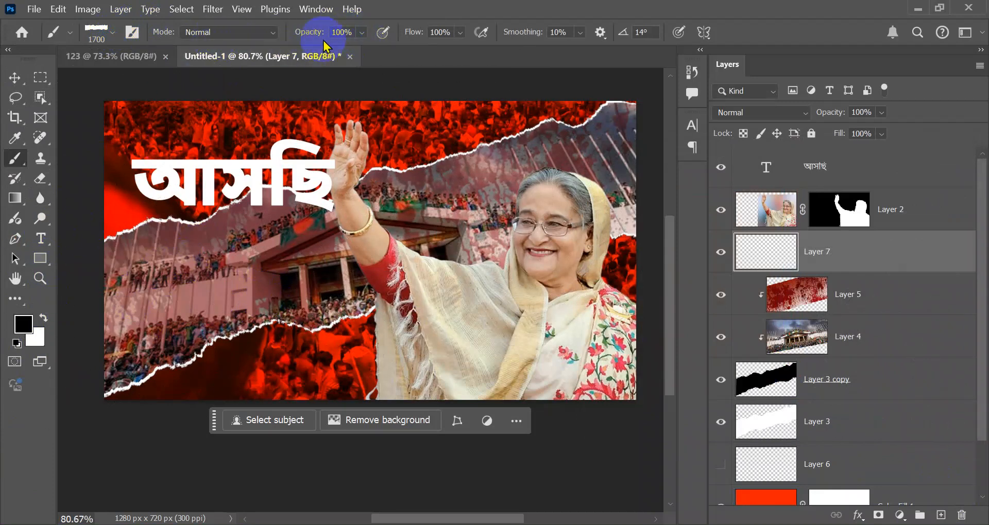
Choose the Soft Round brush from General Brushes and set its opacity to 26%.
click(113, 32)
scroll(79, 249, up, 5)
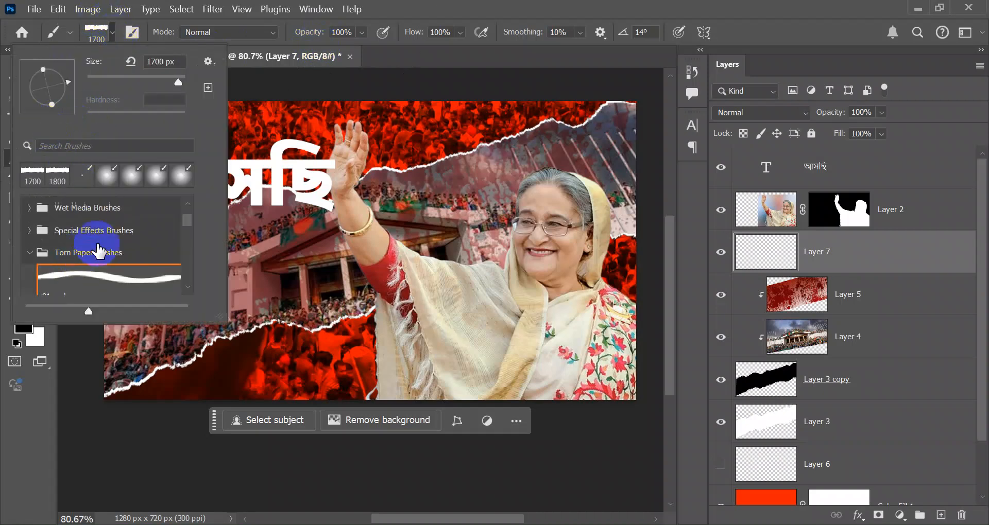
click(29, 207)
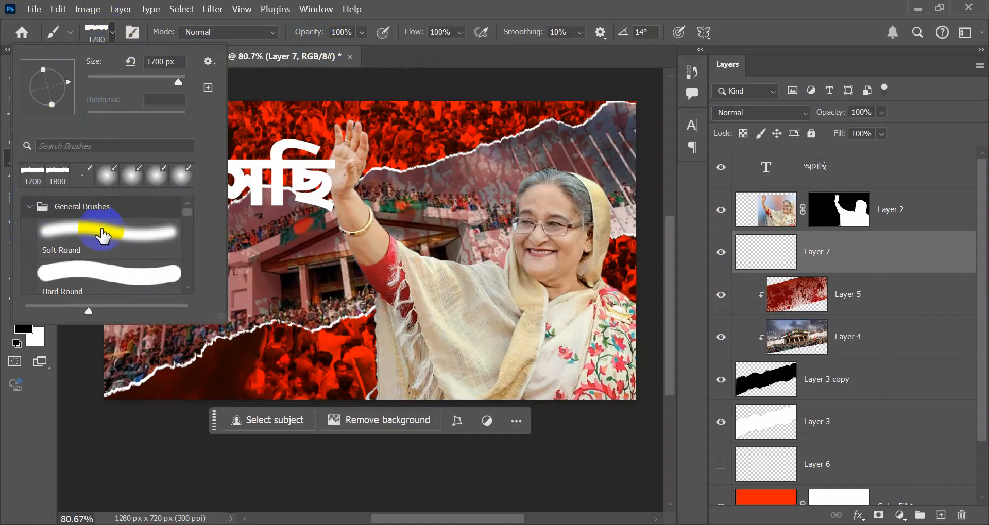
double_click(94, 235)
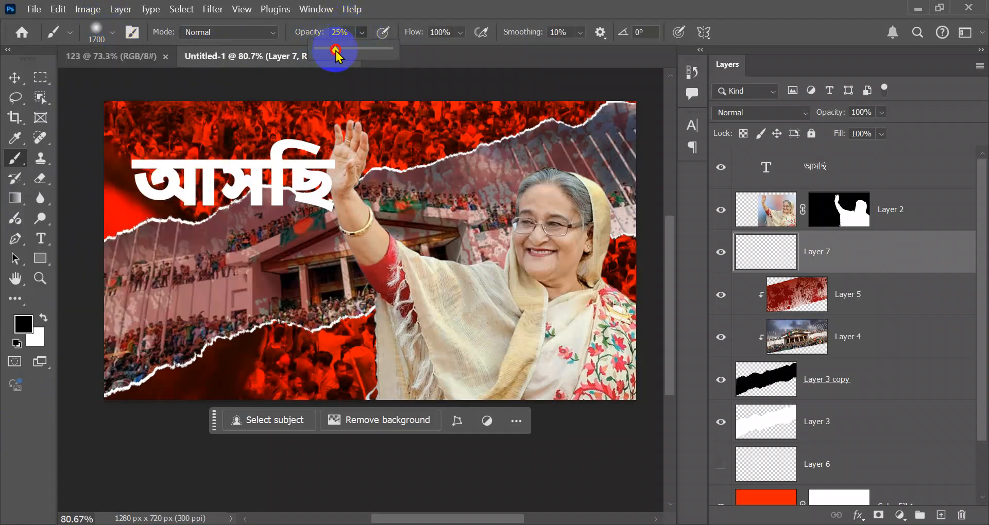
drag(336, 52, 337, 51)
click(113, 34)
click(113, 34)
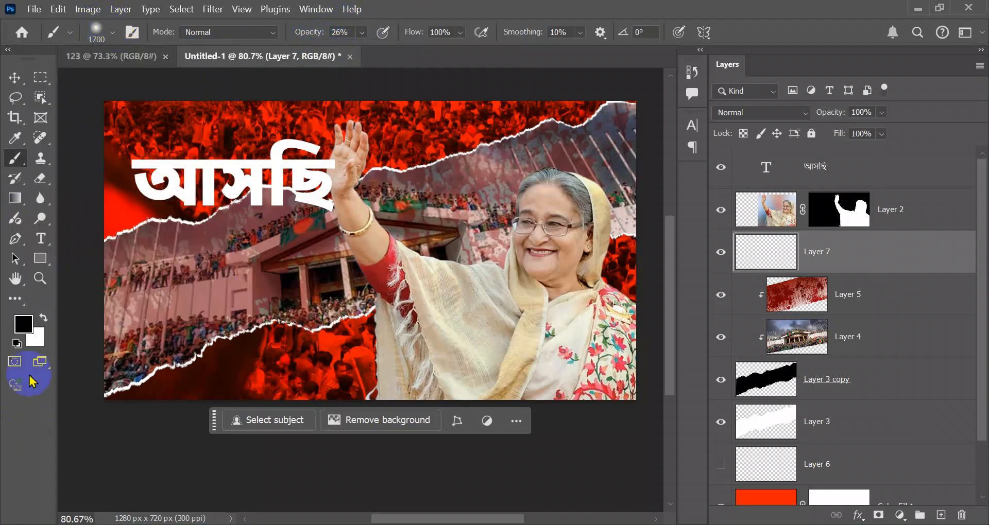
Set the brush size to 800 and paint soft black shading behind the "আসছি" text and the palace strip below it.
key(bracketleft)
key(bracketleft)
key(bracketleft)
key(bracketleft)
key(bracketleft)
key(bracketleft)
key(bracketleft)
key(bracketleft)
key(bracketleft)
key(bracketleft)
key(bracketleft)
key(bracketleft)
key(bracketleft)
key(bracketleft)
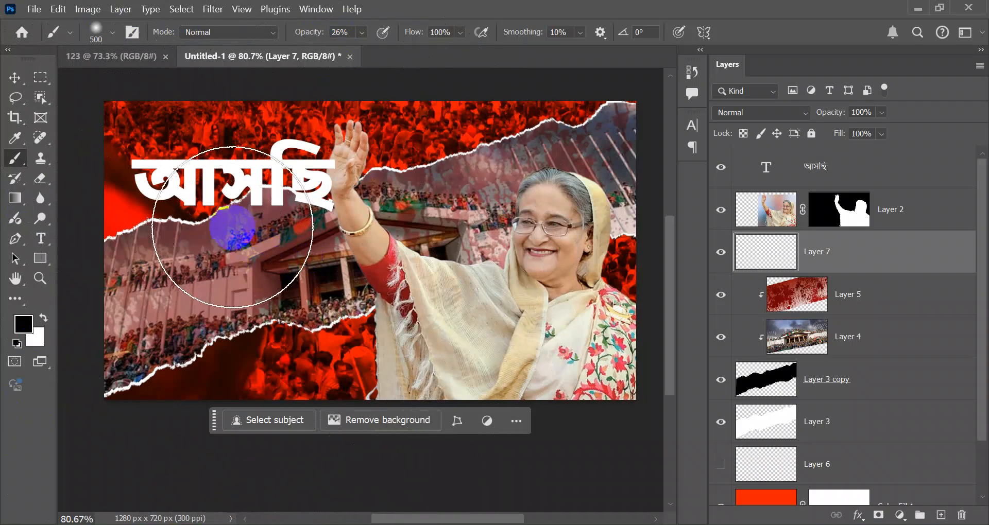
key(bracketright)
key(bracketright)
key(bracketright)
key(bracketright)
key(bracketright)
click(268, 178)
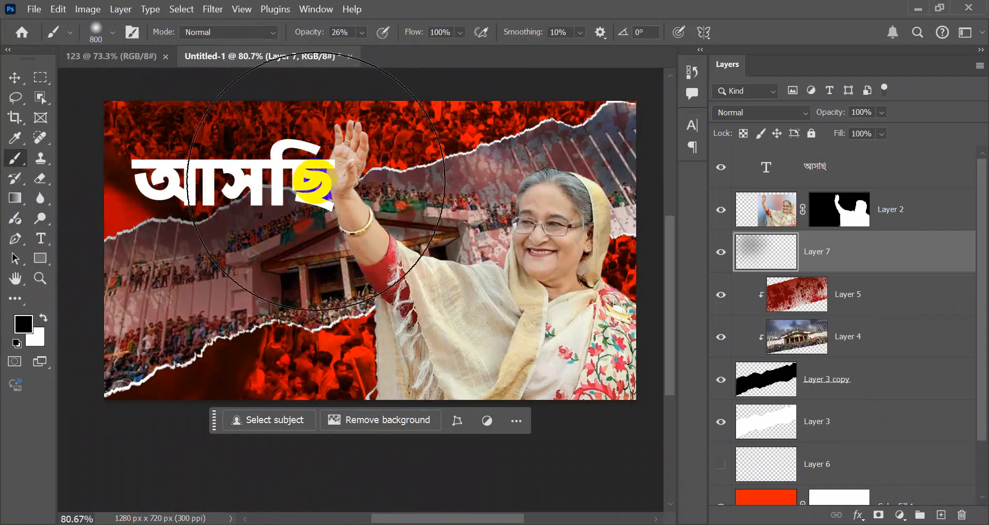
click(260, 234)
click(148, 290)
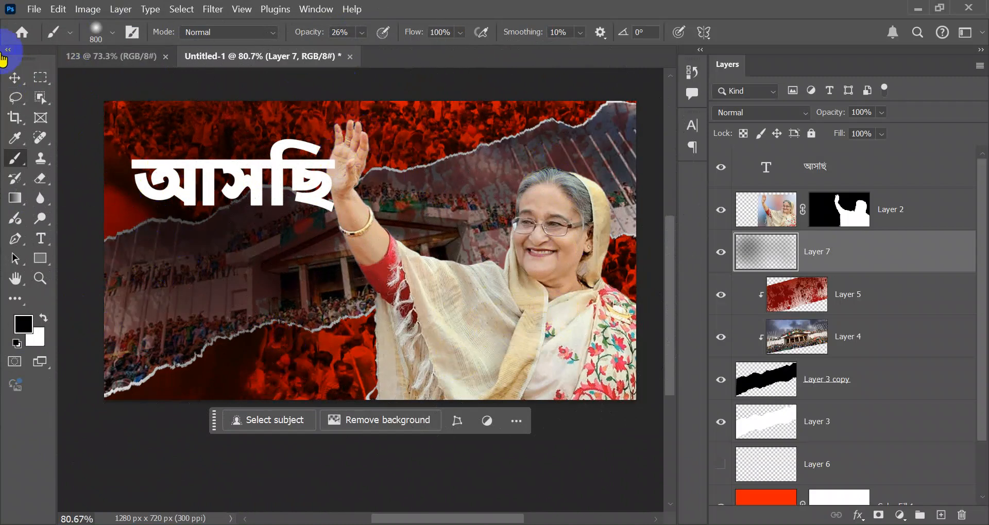
Select the "আসছি" text layer and scale the text up proportionally to 110.18%.
click(15, 77)
scroll(251, 217, up, 3)
scroll(251, 218, down, 1)
scroll(252, 216, up, 3)
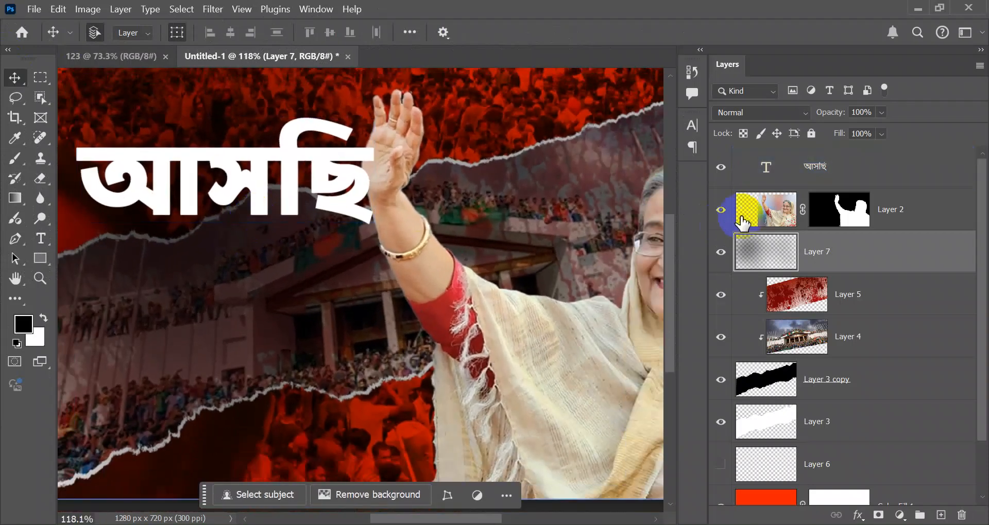
click(782, 166)
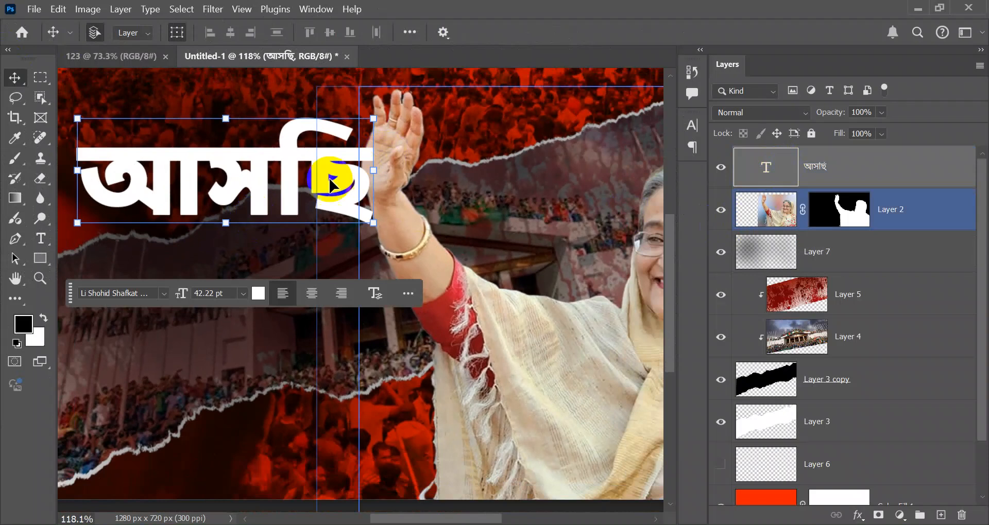
scroll(367, 225, down, 1)
drag(372, 223, 397, 254)
Undo a trial rotation of the "আসছি" text, and move the text down over the raised wrist.
drag(426, 133, 361, 122)
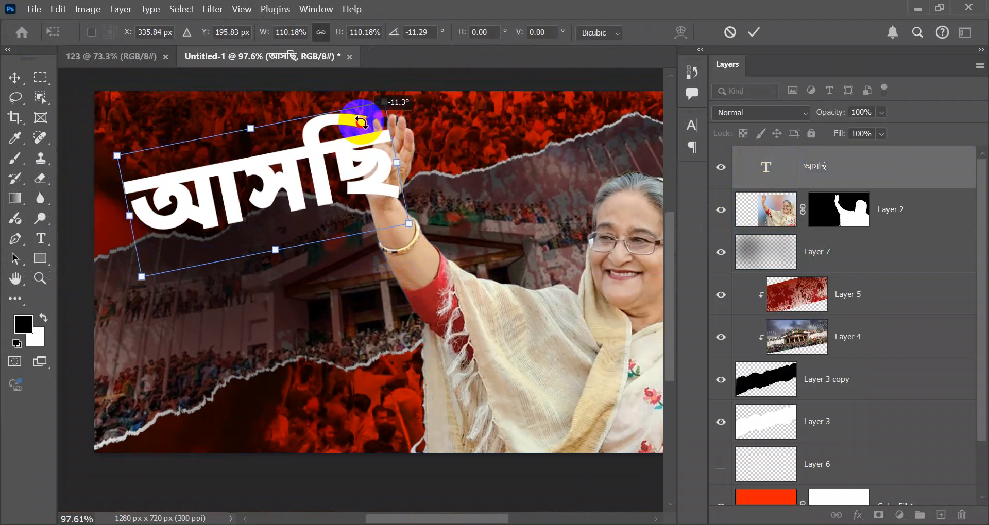
key(ctrl+z)
drag(318, 190, 329, 235)
right_click(343, 236)
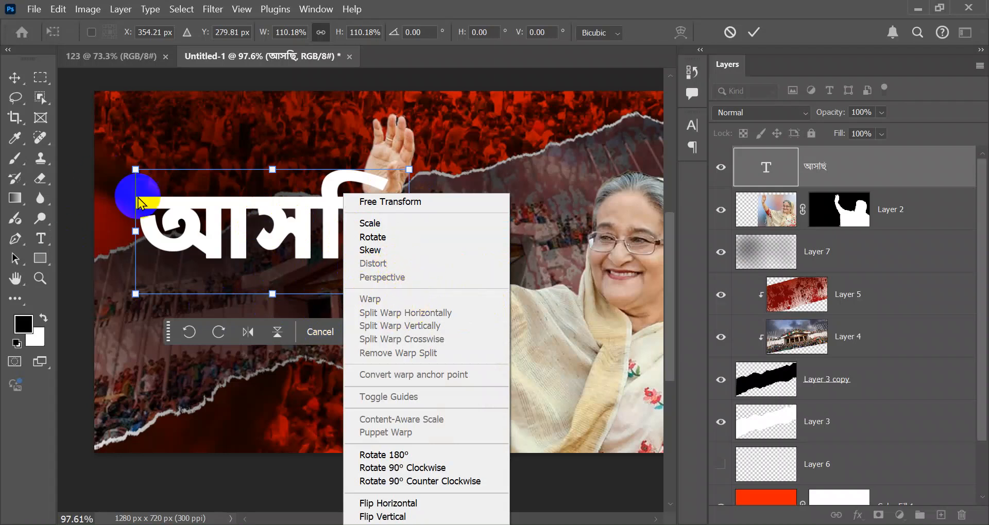
click(220, 213)
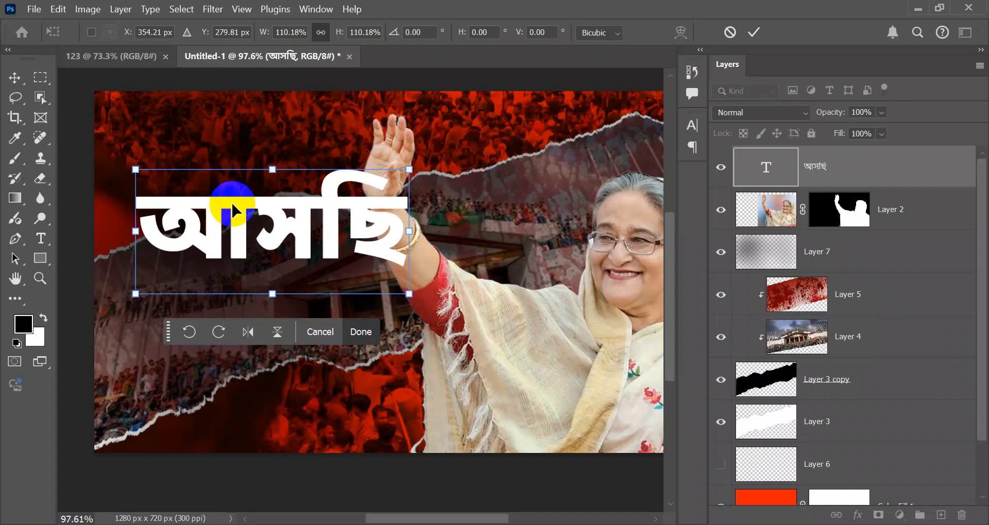
click(353, 335)
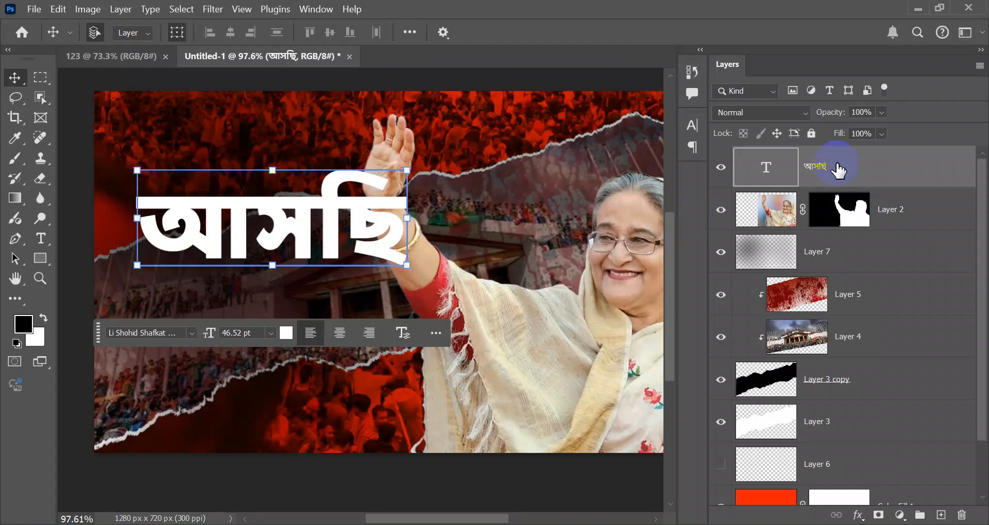
Convert the "আসছি" text layer to a Smart Object.
right_click(838, 170)
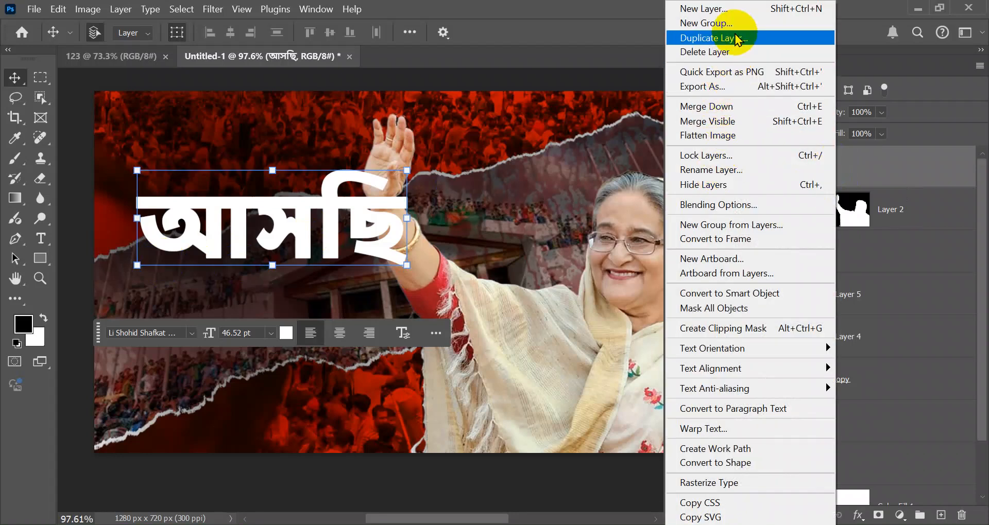
click(675, 296)
click(350, 350)
click(278, 334)
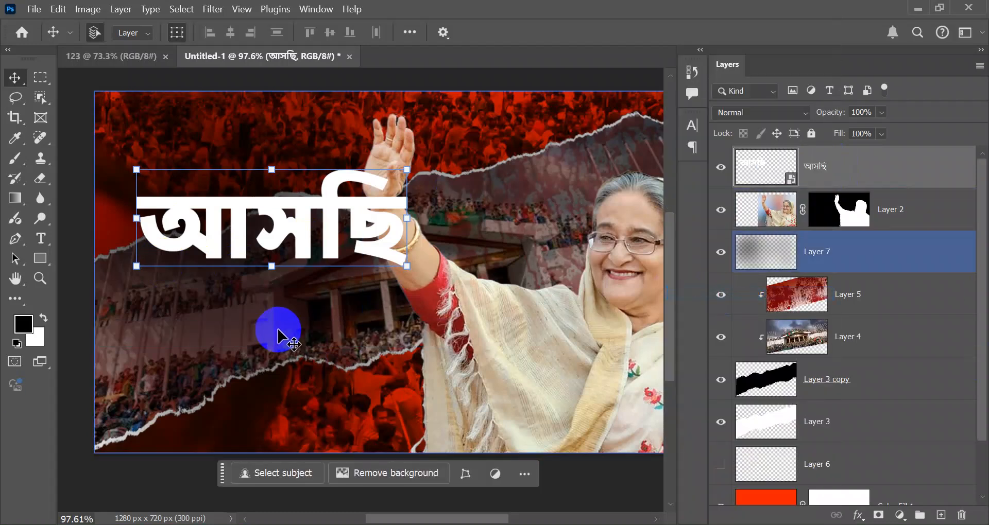
click(191, 226)
click(430, 251)
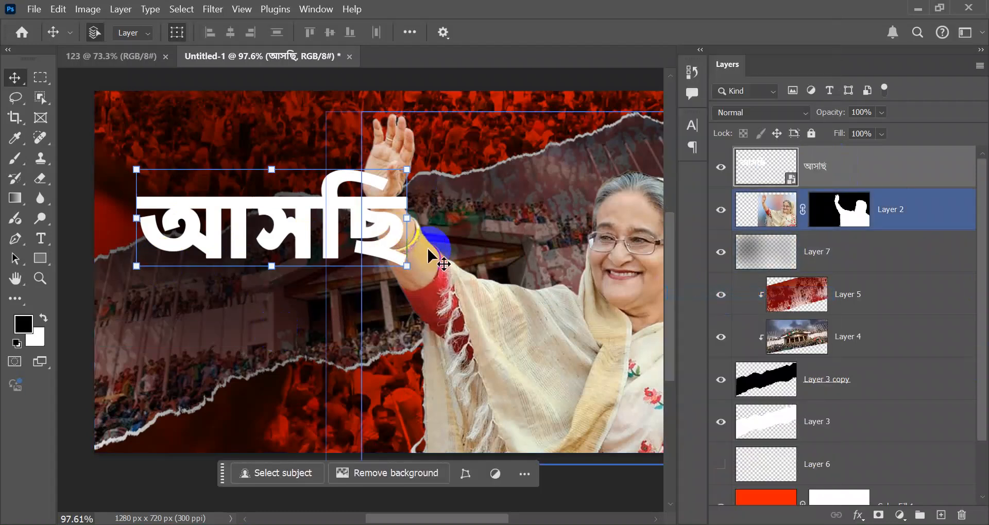
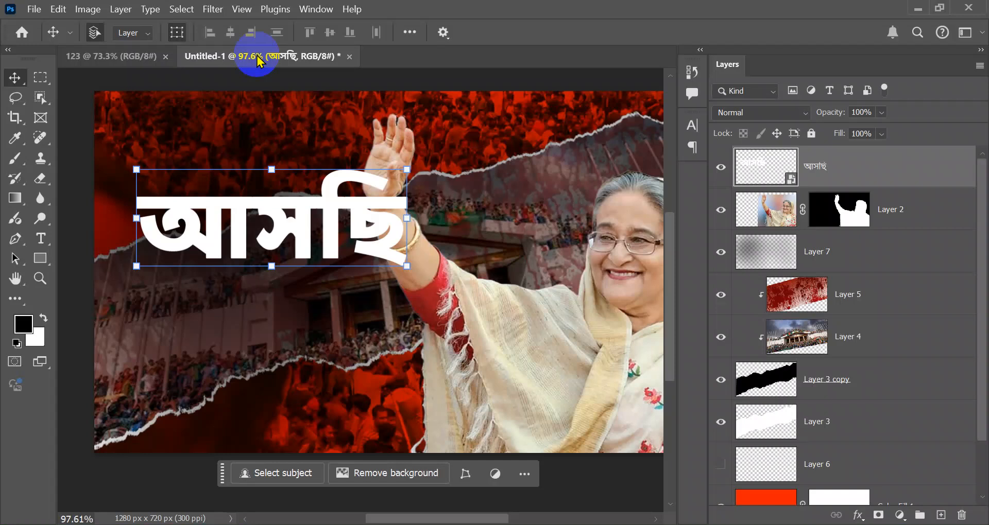
right_click(829, 169)
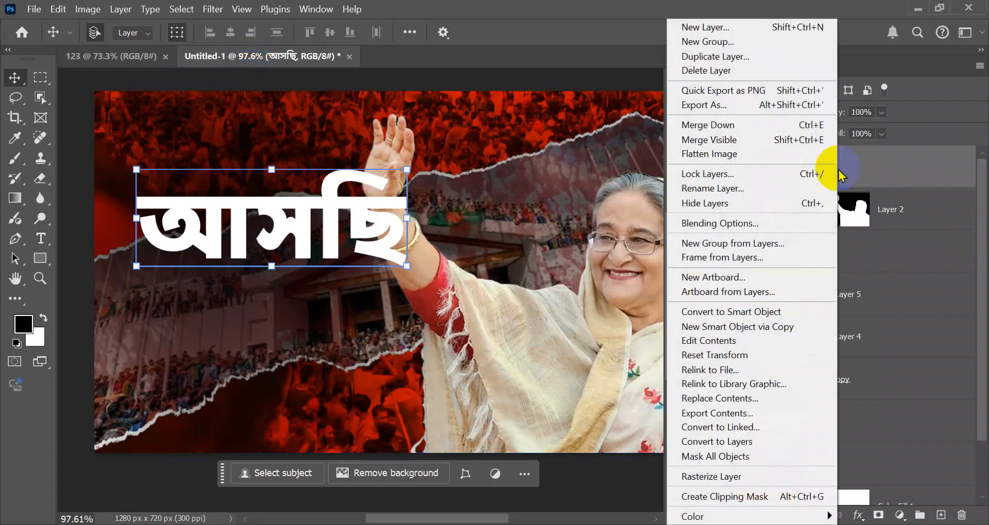
right_click(315, 213)
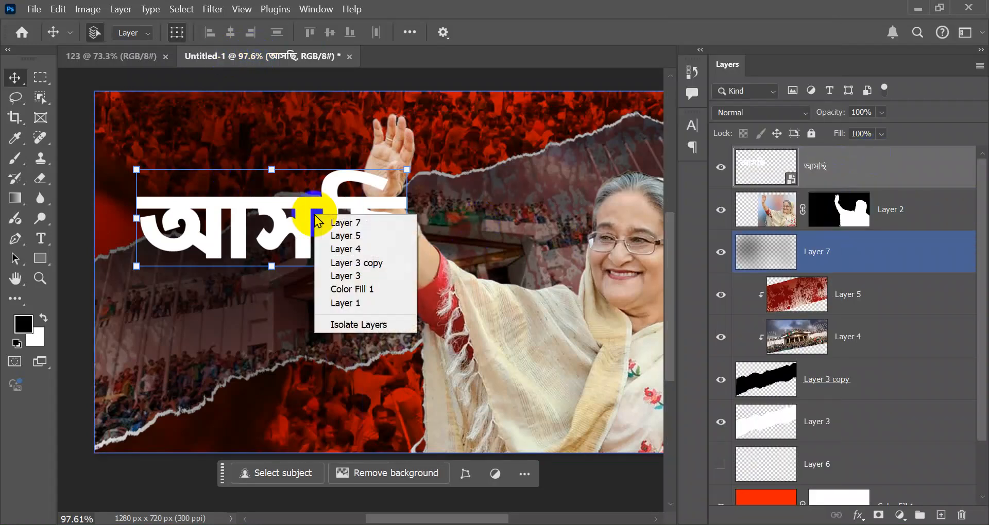
right_click(380, 191)
click(830, 143)
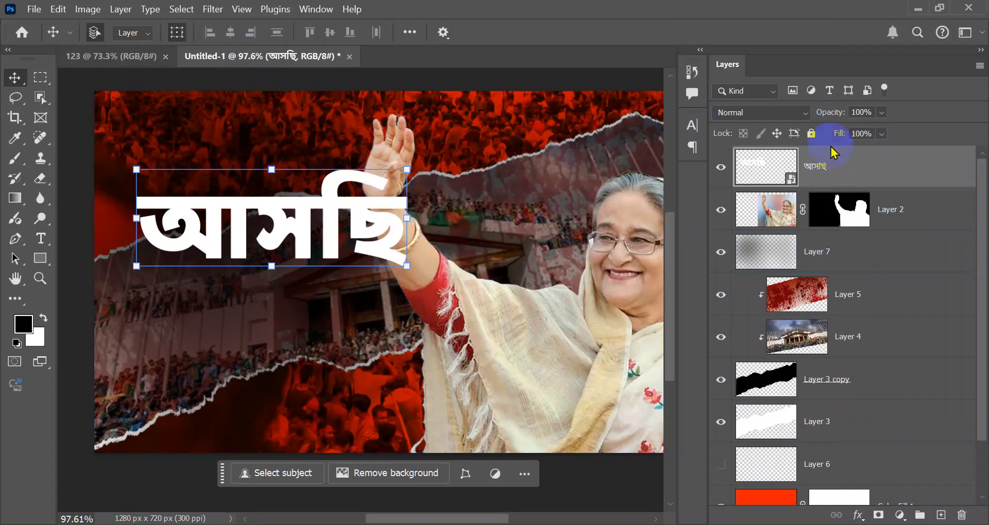
click(432, 198)
Slant the "আসছি" Smart Object upward toward the raised hand with a Perspective transform, and shift it down and left beside the arm.
key(ctrl+t)
right_click(316, 206)
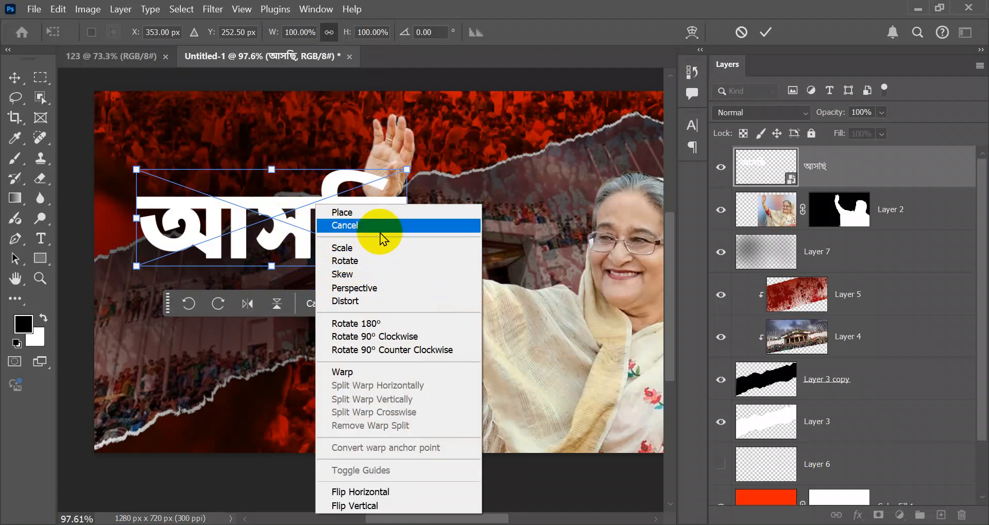
click(371, 276)
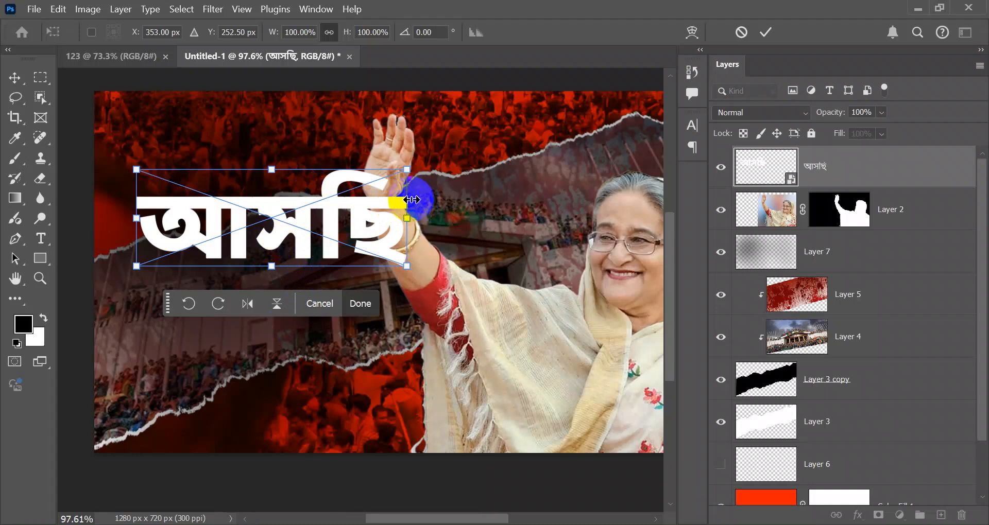
right_click(390, 201)
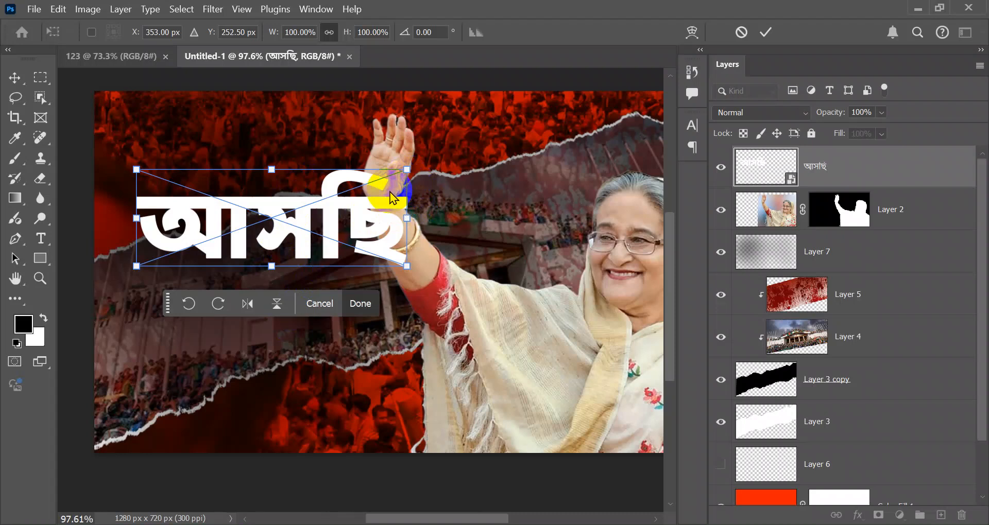
click(420, 275)
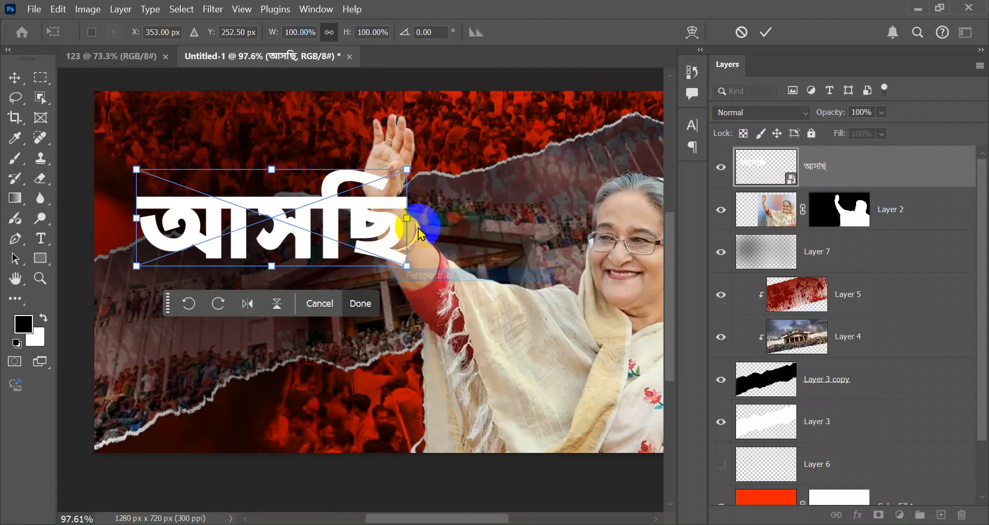
drag(407, 202, 410, 149)
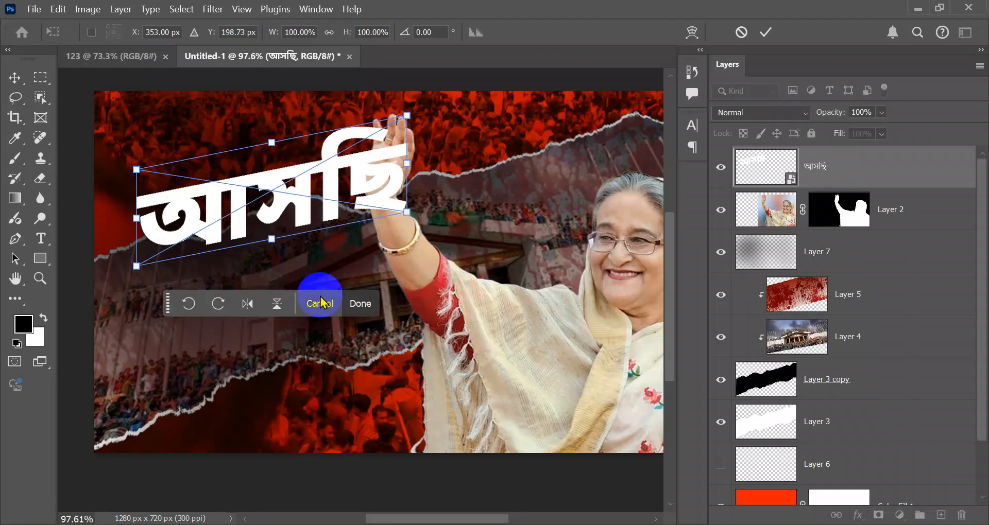
drag(272, 186, 253, 210)
click(332, 330)
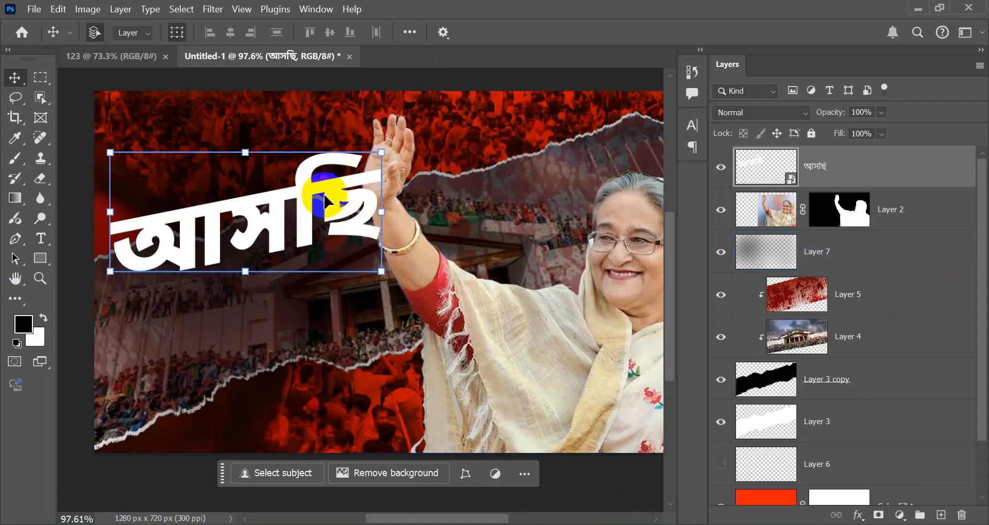
click(325, 202)
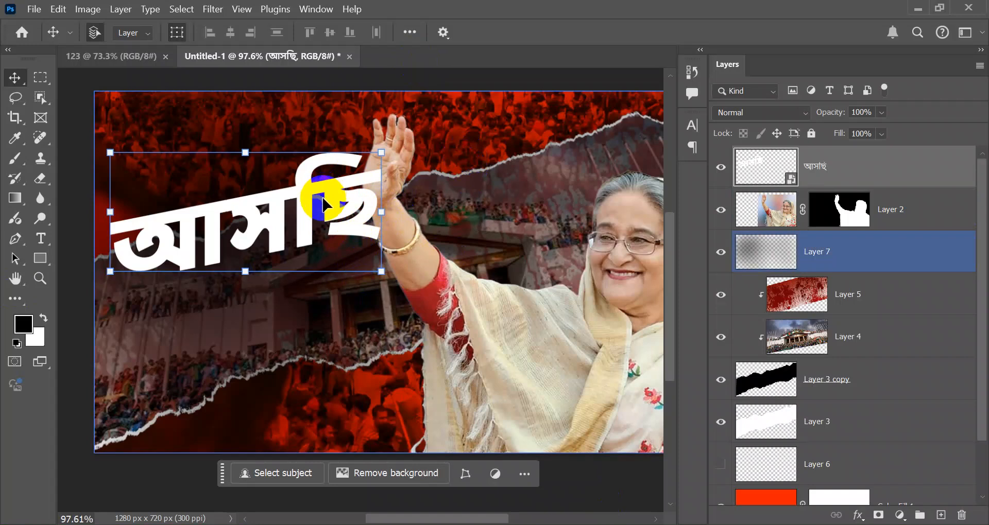
click(380, 165)
click(456, 177)
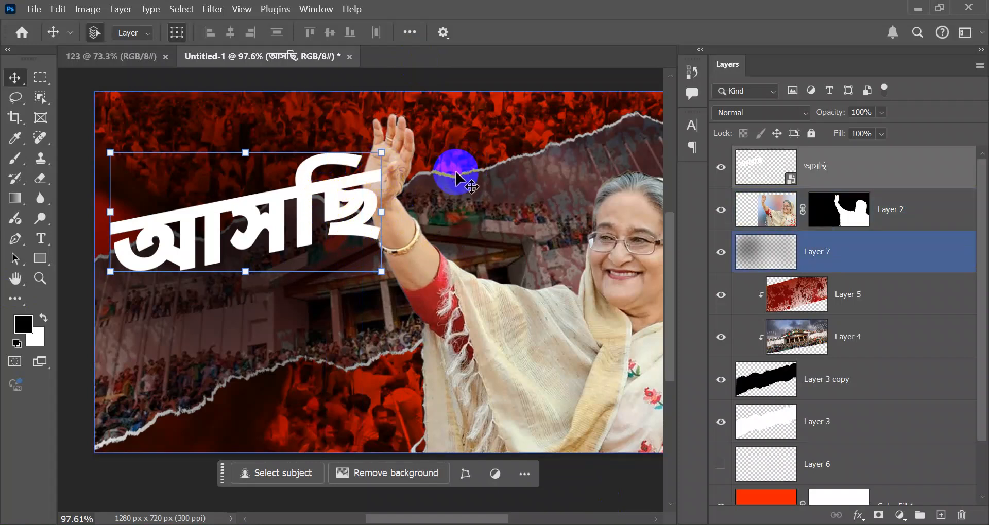
Undo the earlier slant and move of the "আসছি" Smart Object so the text is level over the raised wrist.
drag(372, 184, 373, 190)
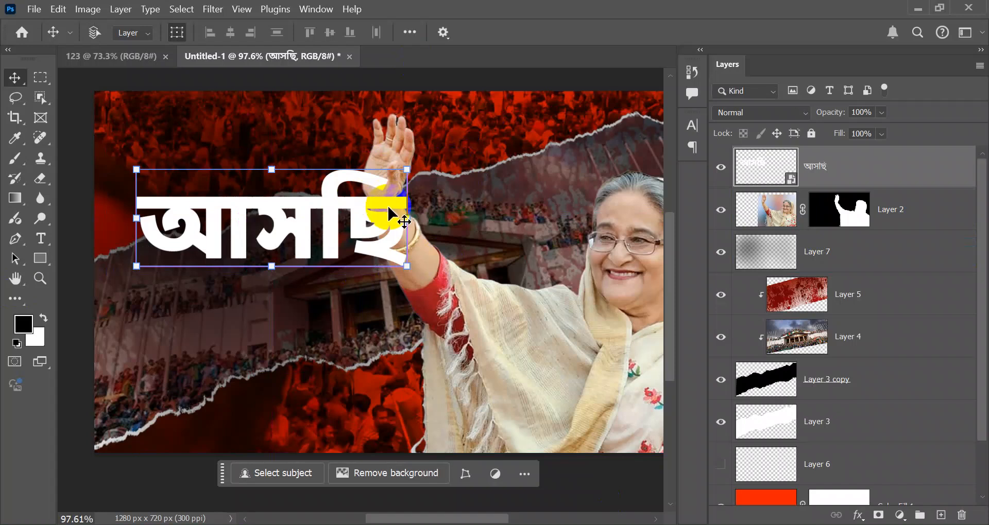
right_click(404, 206)
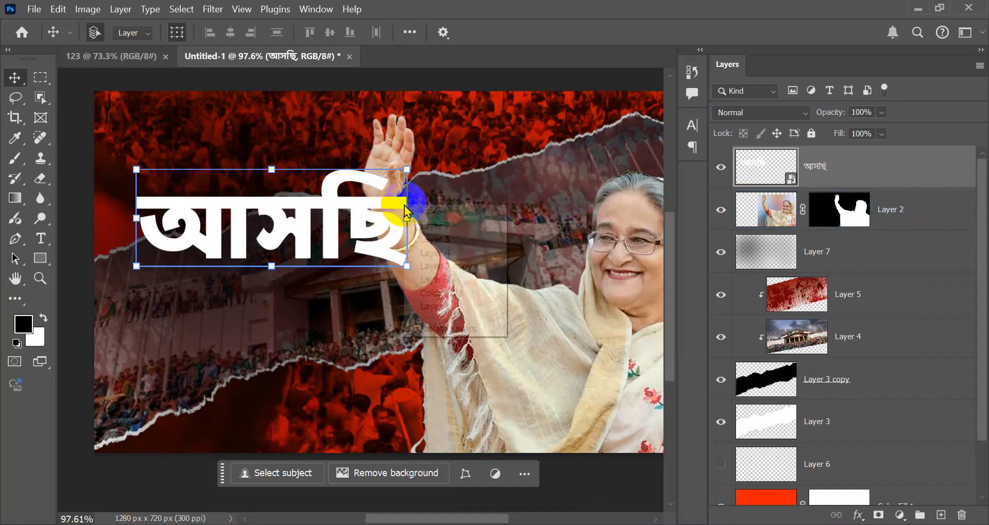
click(375, 205)
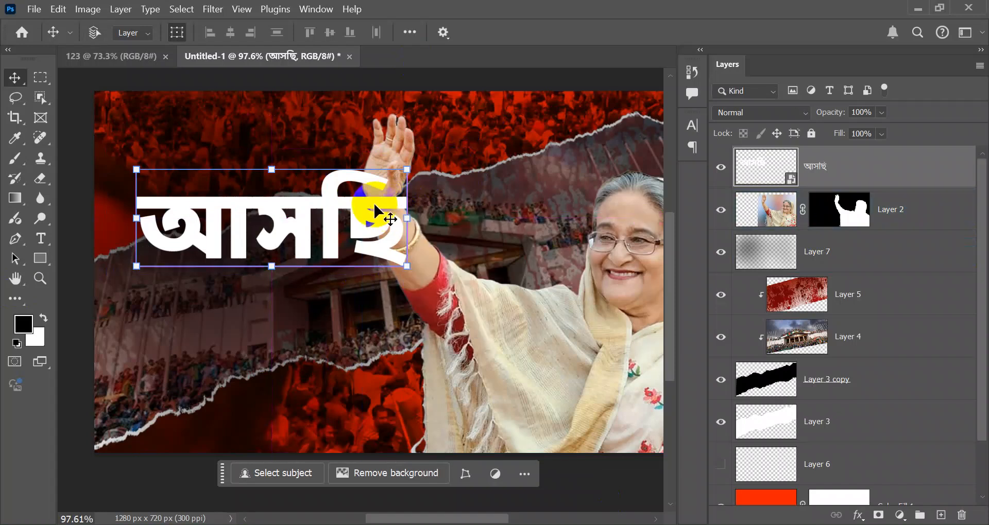
Slant the "আসছি" Smart Object upward toward the raised hand with a Perspective transform, and move it down and left beside the arm.
key(ctrl+t)
right_click(382, 208)
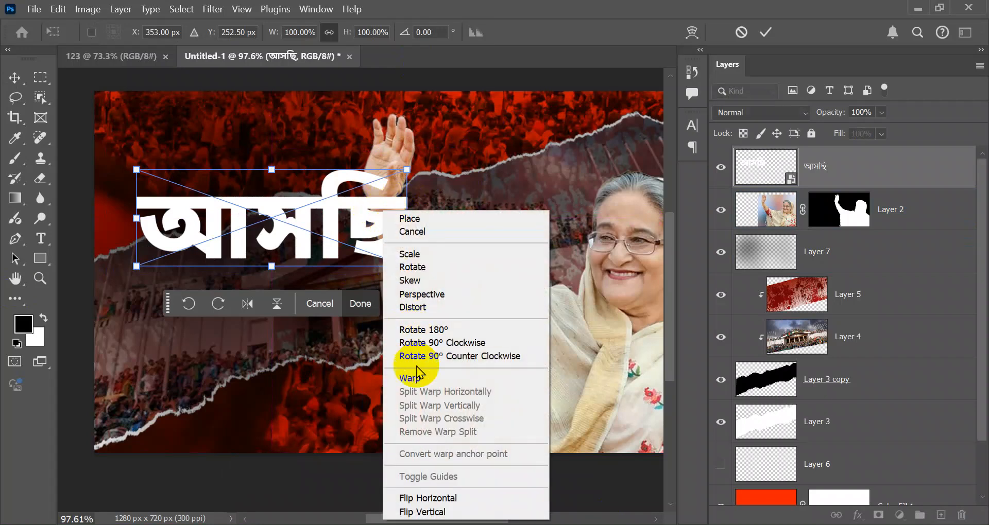
click(422, 294)
drag(414, 195, 415, 153)
key(ctrl+z)
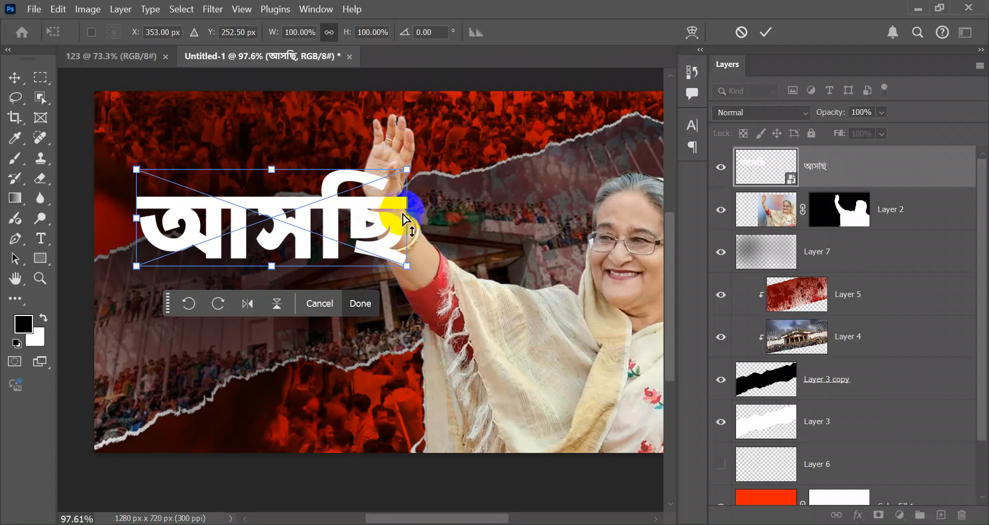
drag(415, 196, 405, 175)
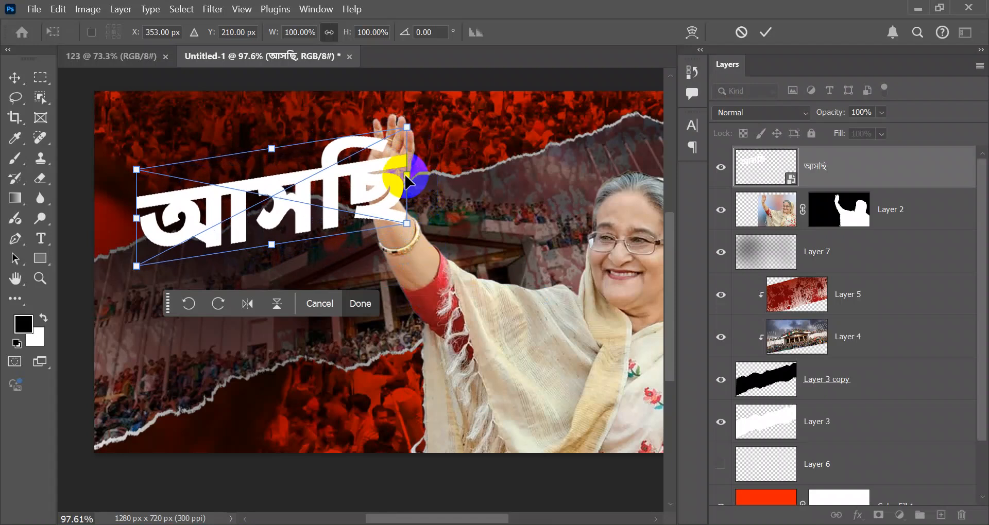
right_click(406, 129)
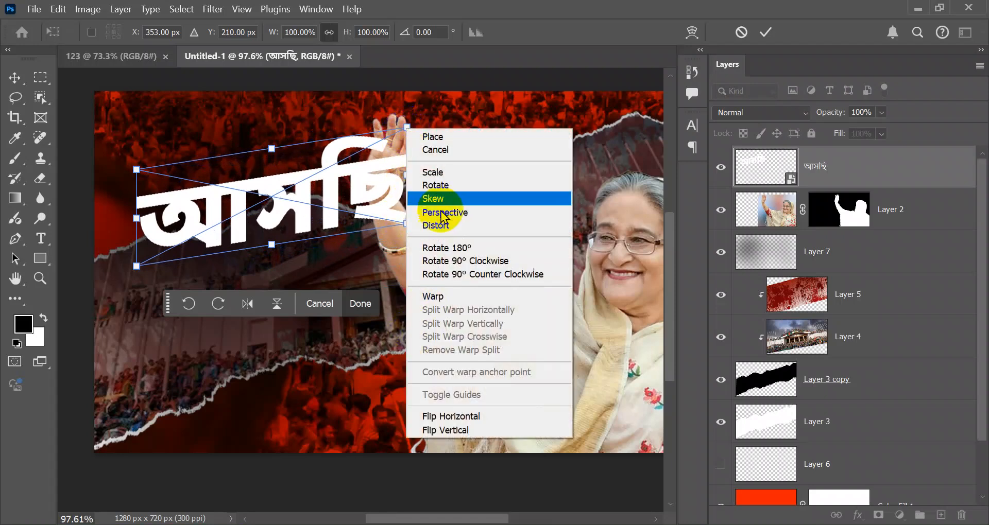
click(362, 314)
click(364, 303)
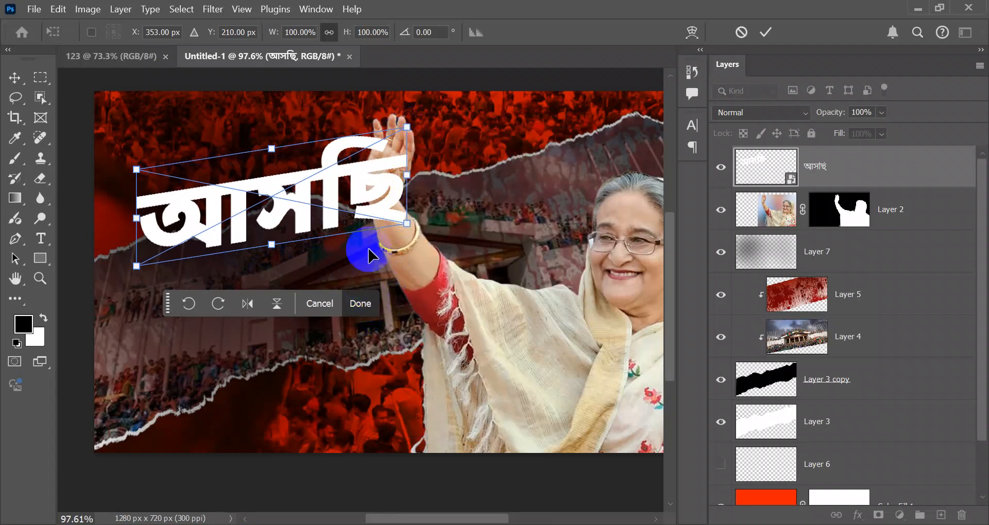
drag(413, 141, 415, 130)
click(361, 302)
drag(239, 209, 216, 218)
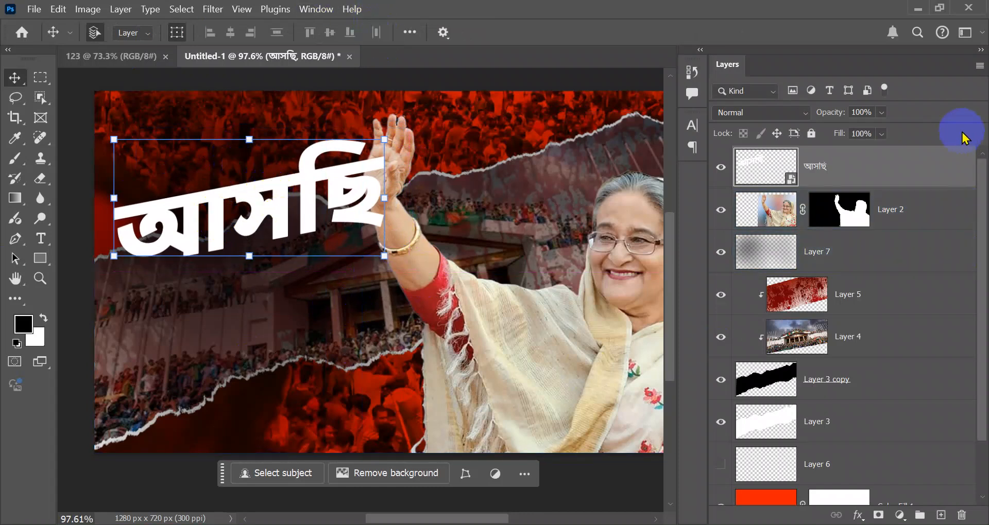
drag(773, 183, 858, 519)
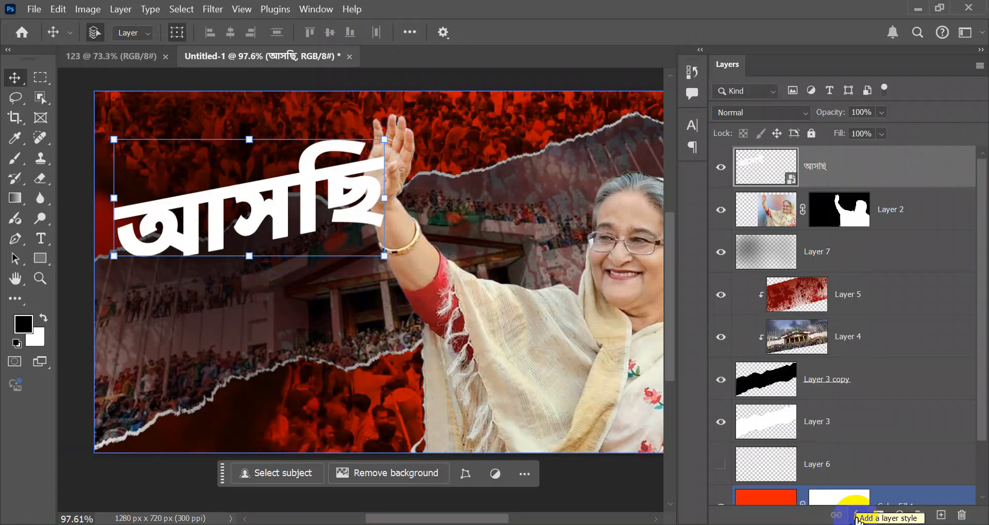
click(857, 518)
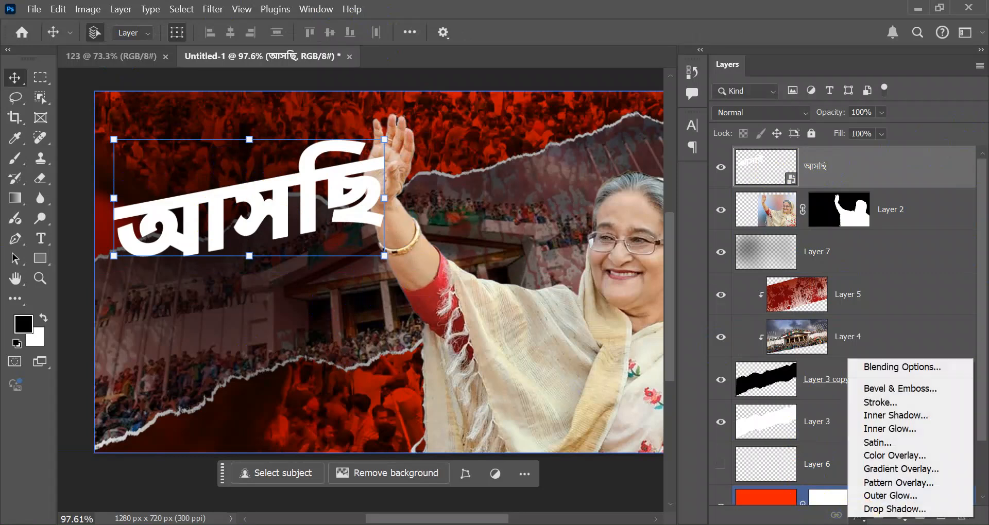
click(904, 370)
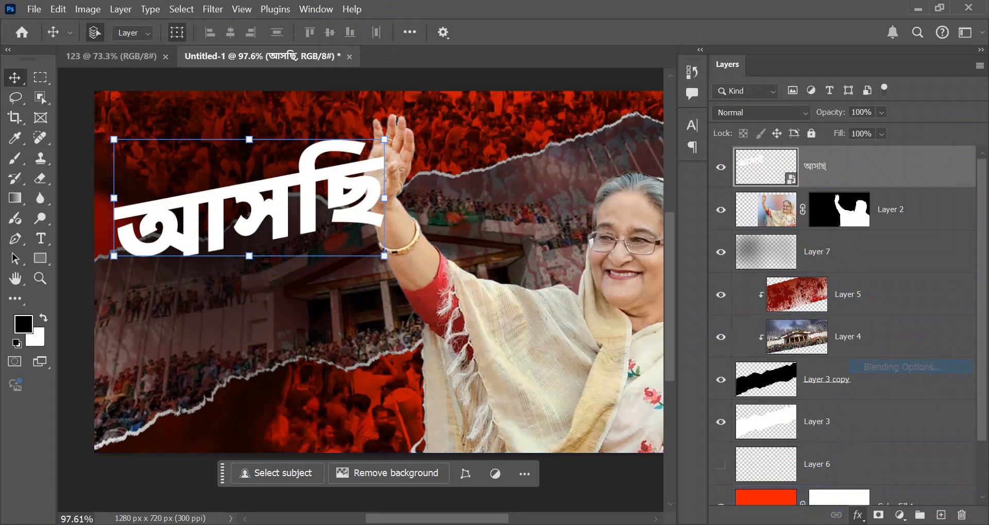
drag(839, 108, 832, 91)
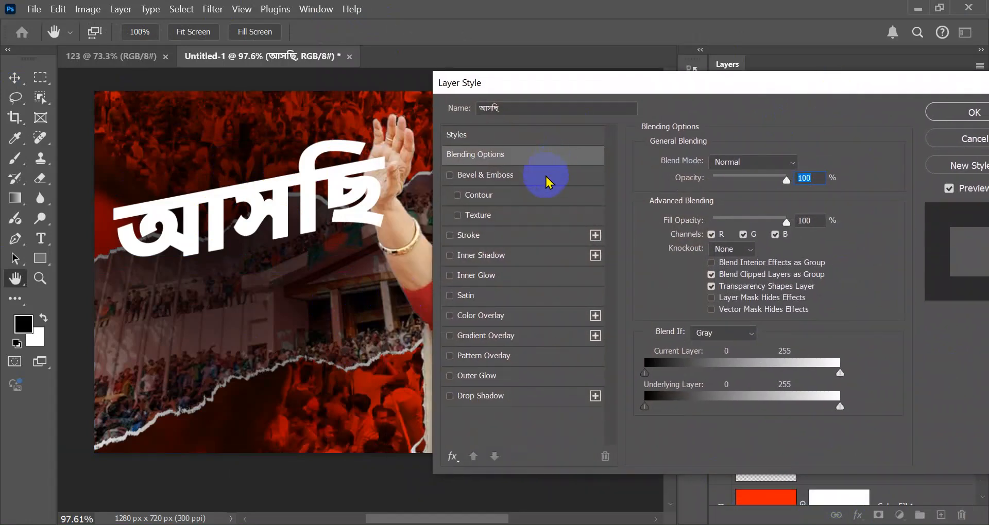
click(448, 176)
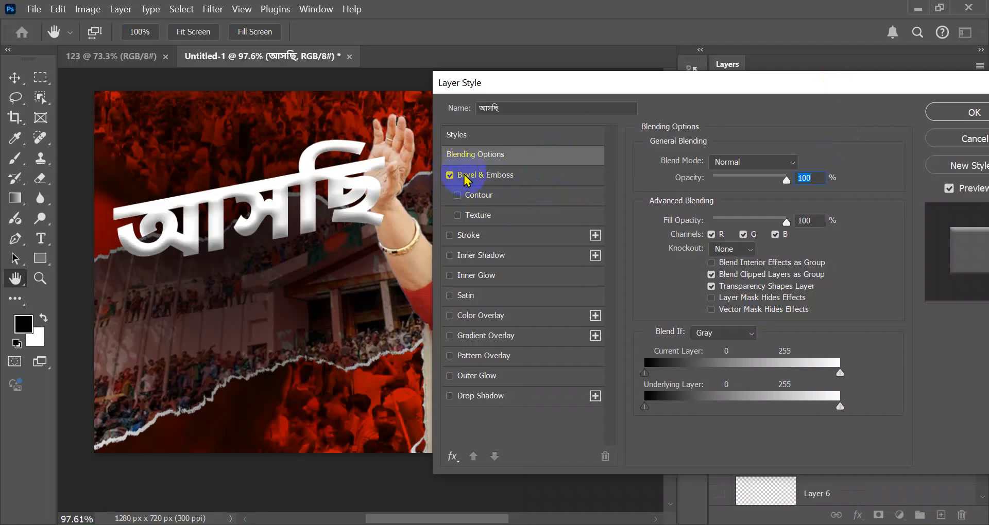
click(448, 176)
click(448, 176)
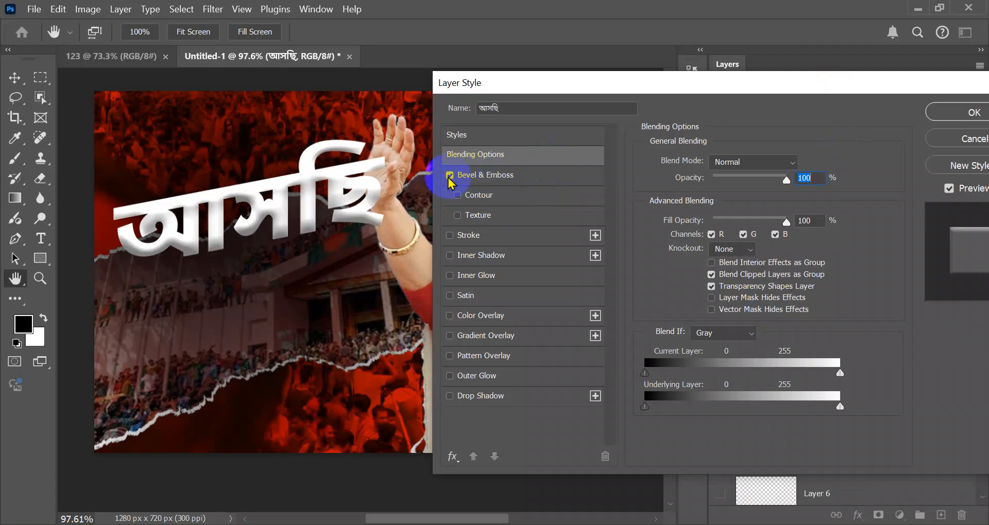
click(970, 138)
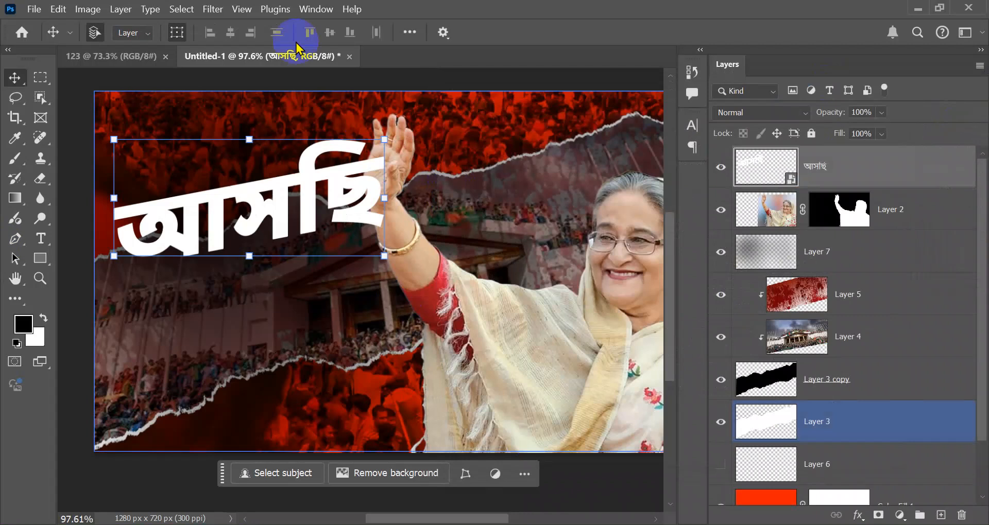
Enable the Bevel & Emboss layer style on the "আসছি" Smart Object, compare the text with and without it, and open its settings.
click(857, 515)
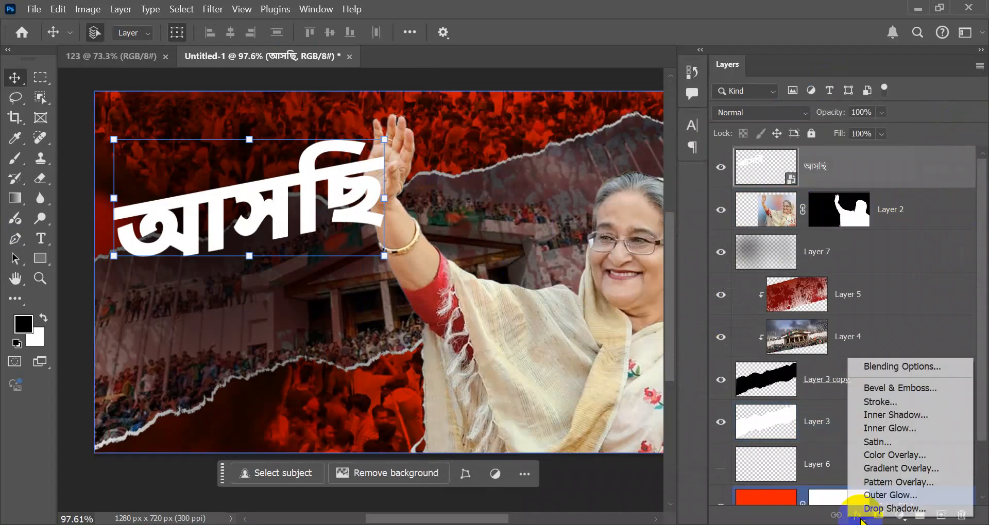
click(901, 366)
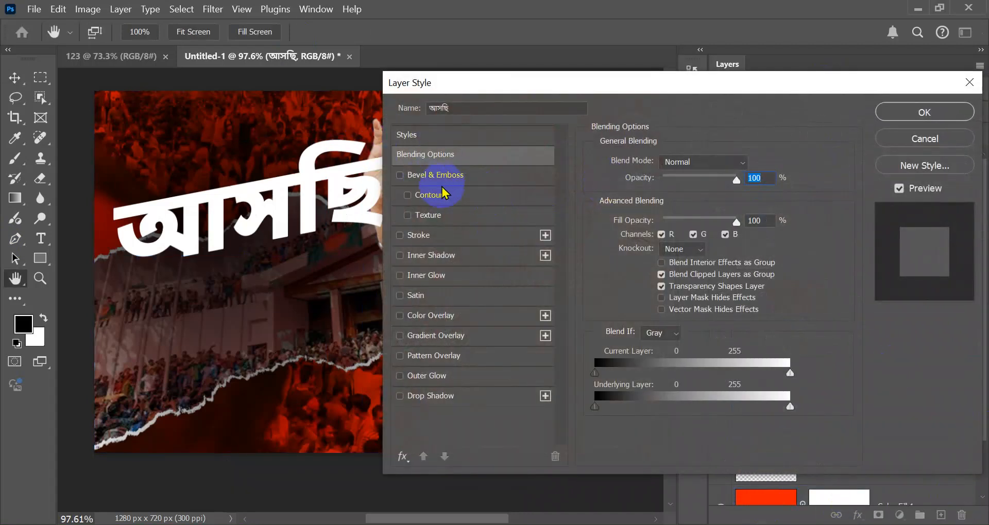
click(400, 176)
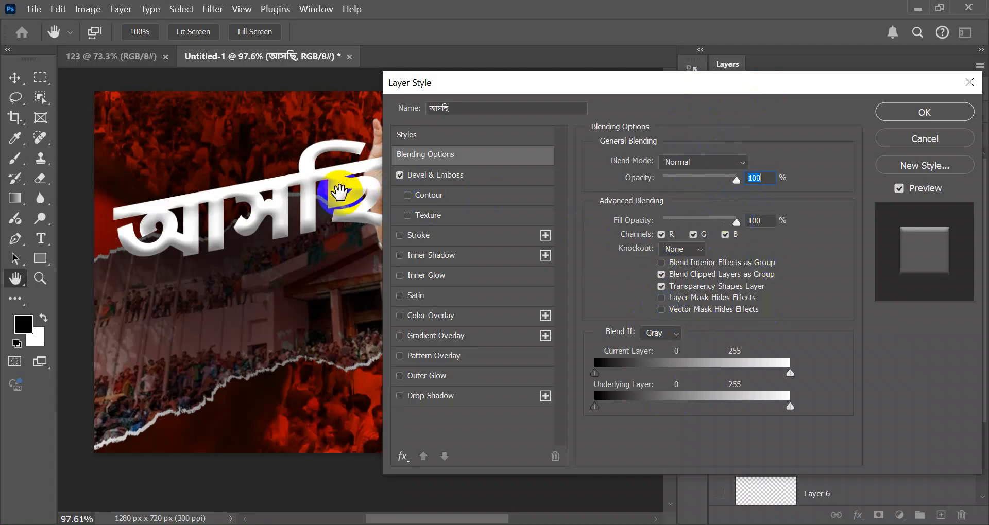
click(399, 175)
click(400, 176)
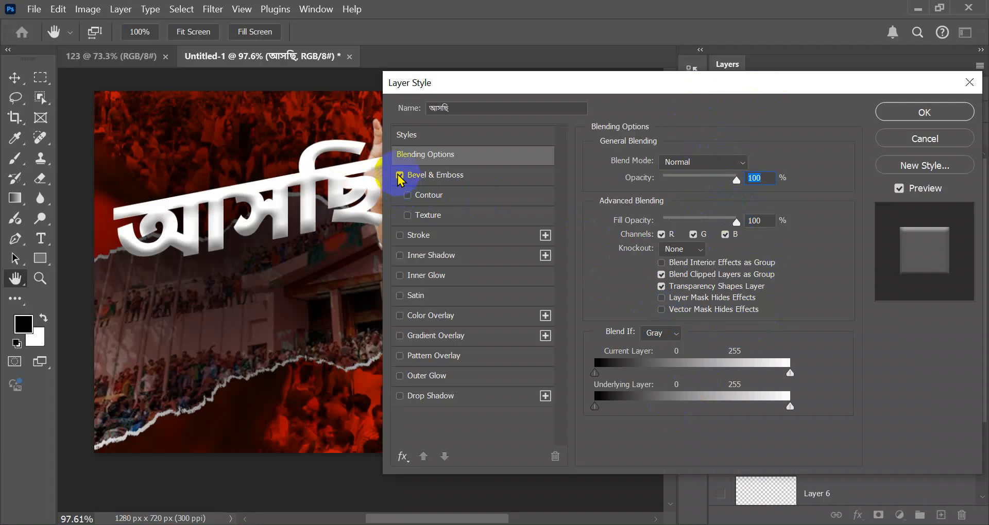
click(446, 175)
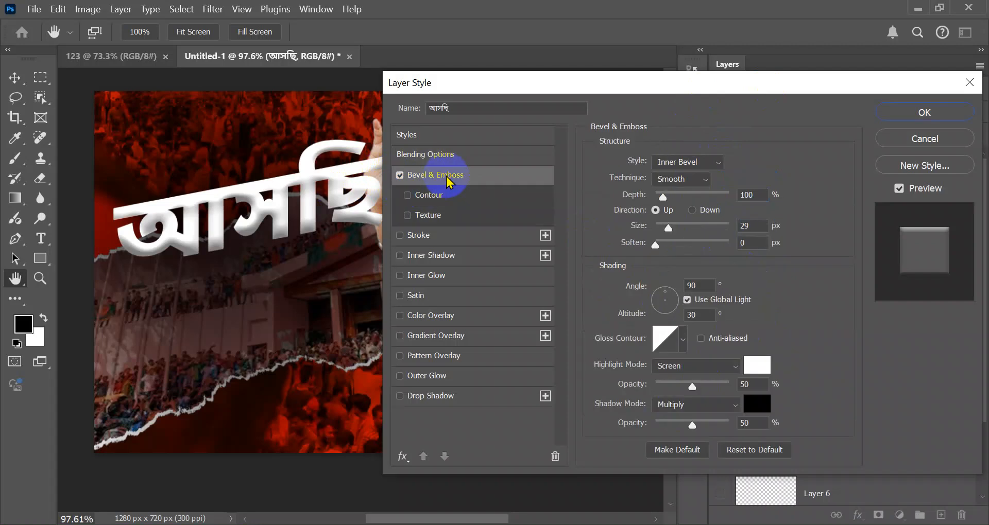
click(436, 155)
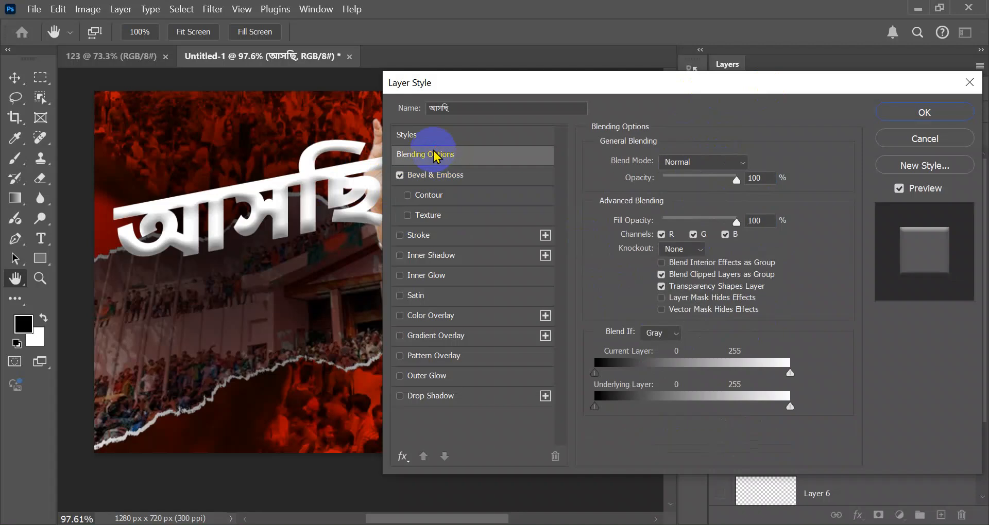
click(399, 175)
click(399, 175)
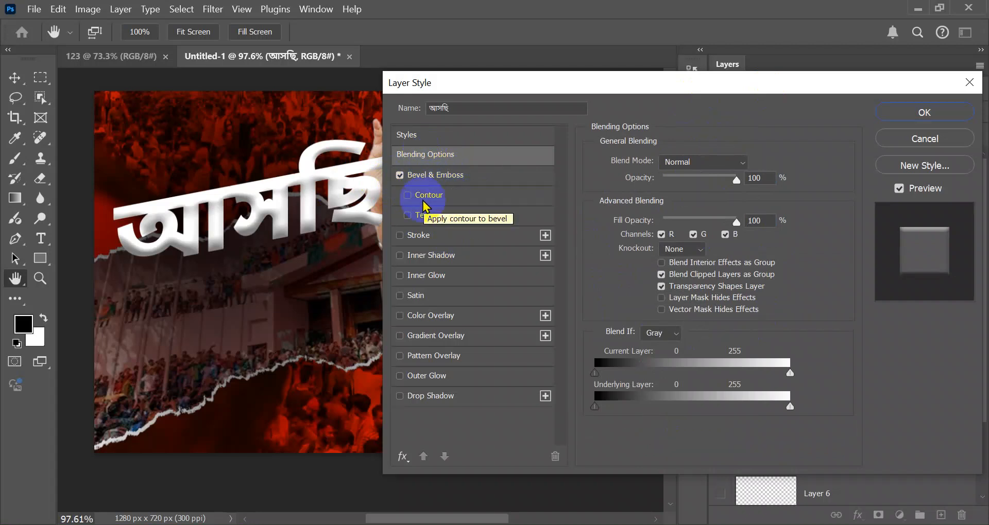
click(434, 177)
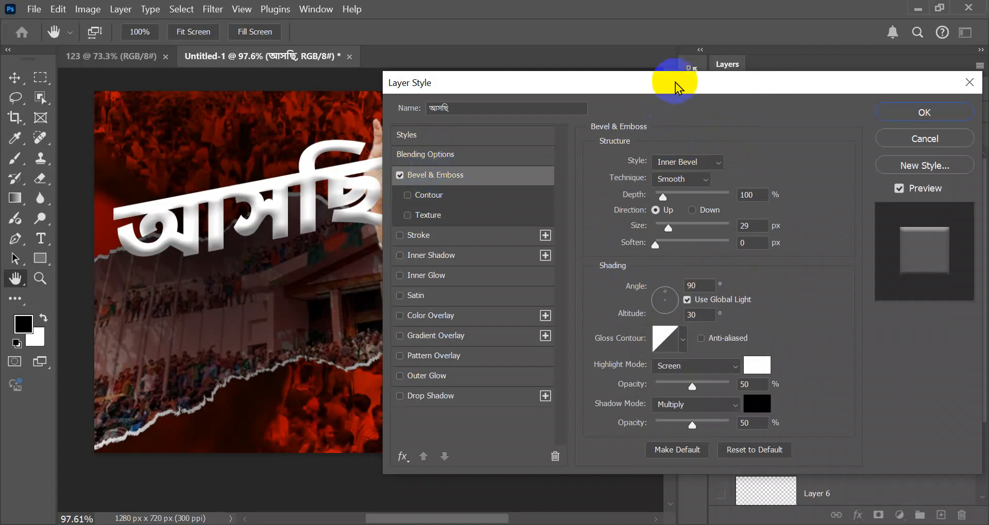
Reposition the Layer Style dialog clear of the "আসছি" text, and set the Bevel & Emboss depth to 115%.
drag(674, 82, 676, 76)
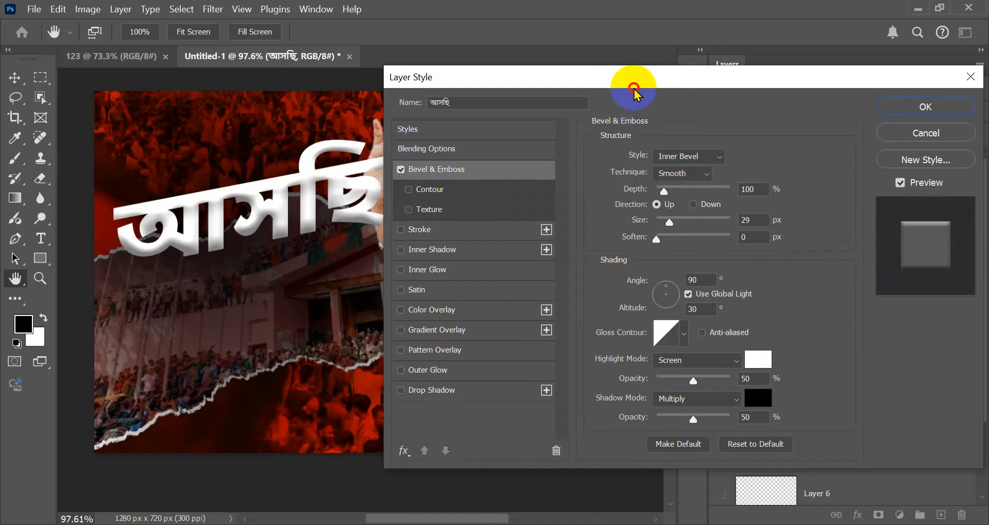
drag(635, 89, 665, 76)
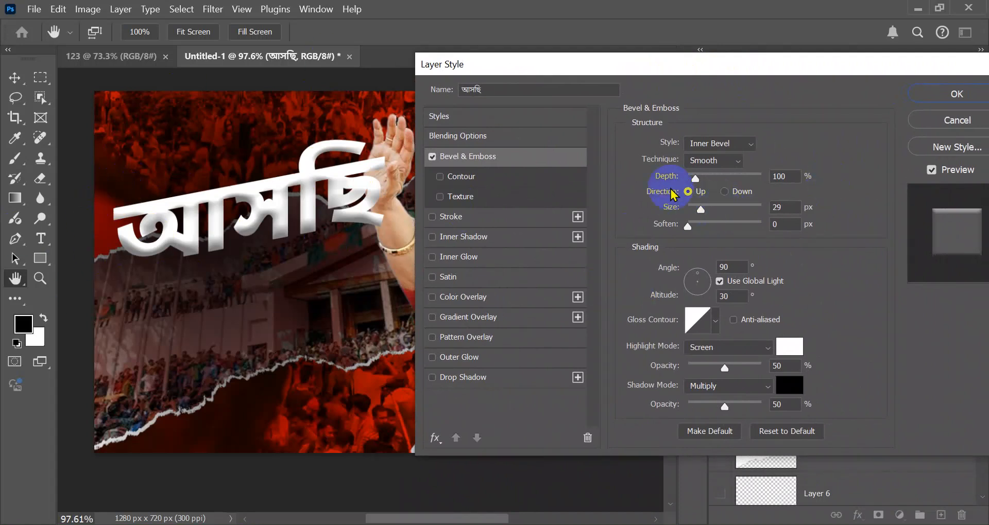
mouse_move(694, 178)
mouse_down()
mouse_move(750, 177)
mouse_move(695, 185)
mouse_up()
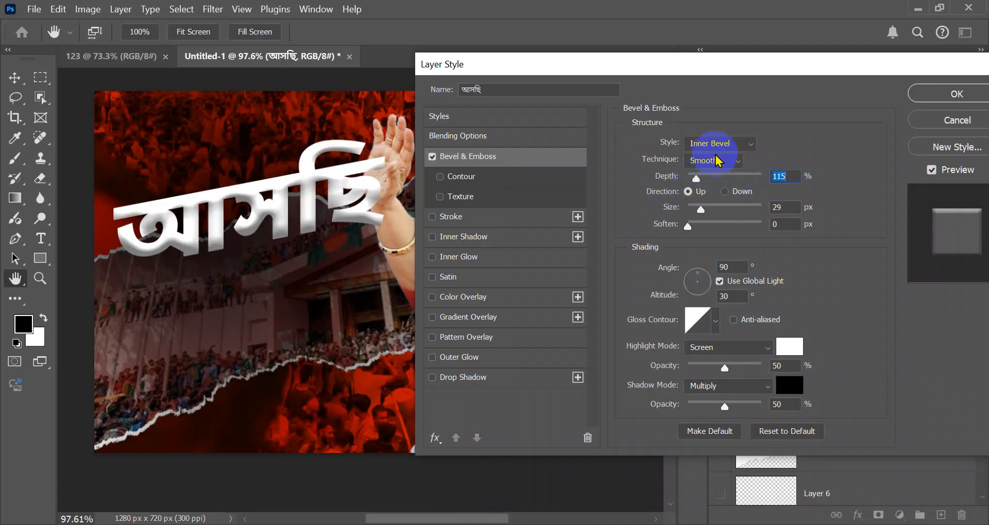
Set the Bevel & Emboss on the আসছি text layer to 8 px size and 1 px soften, and apply it.
drag(707, 237, 694, 216)
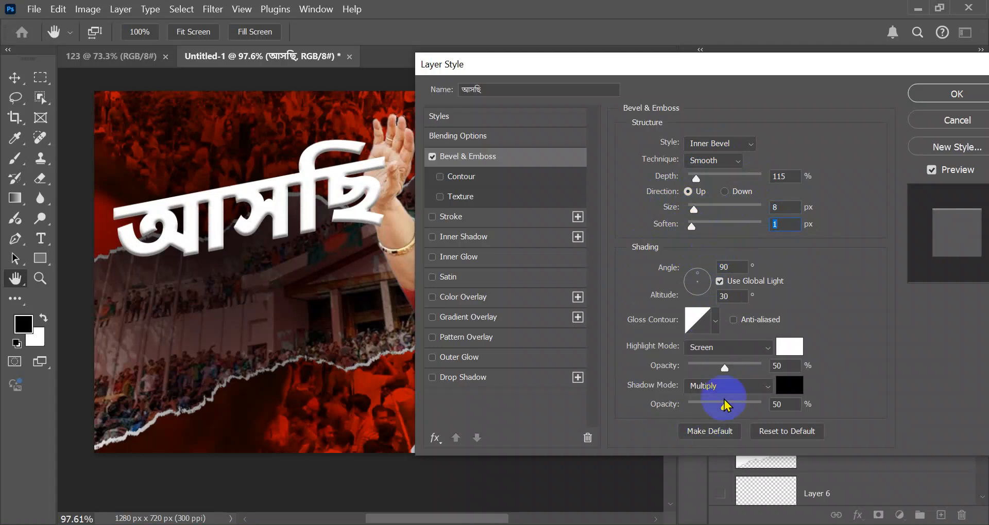
click(918, 95)
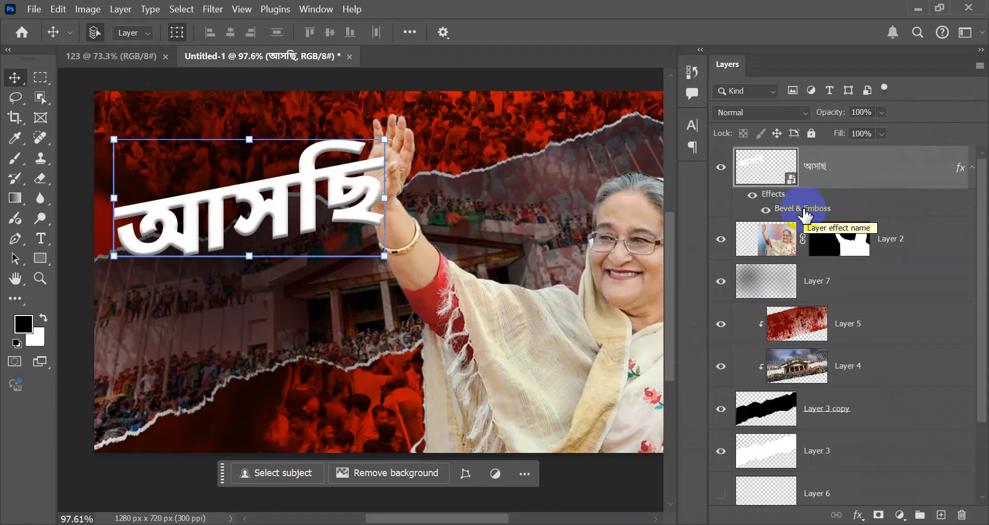
double_click(805, 212)
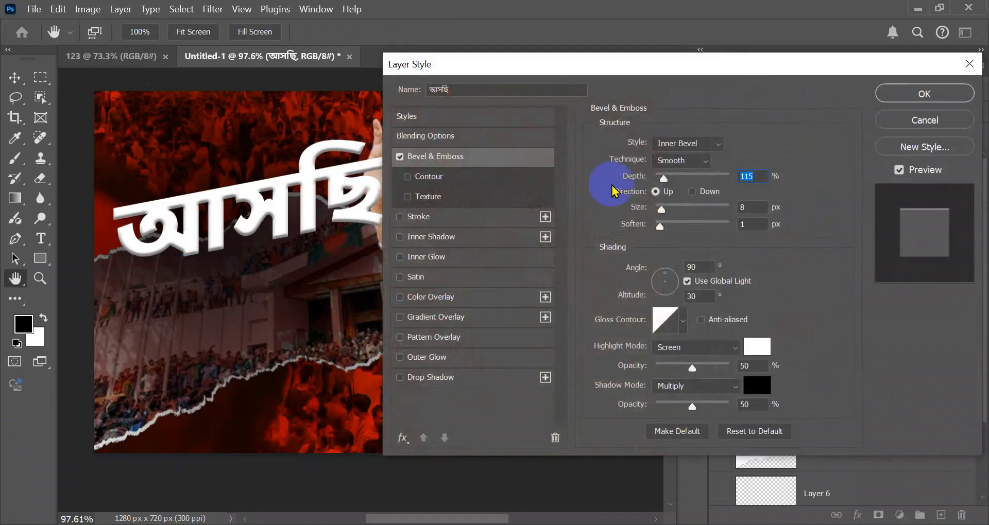
click(887, 129)
Add an Outer Glow to the আসছি layer with 51% opacity, 1% spread and 16 px size.
click(793, 167)
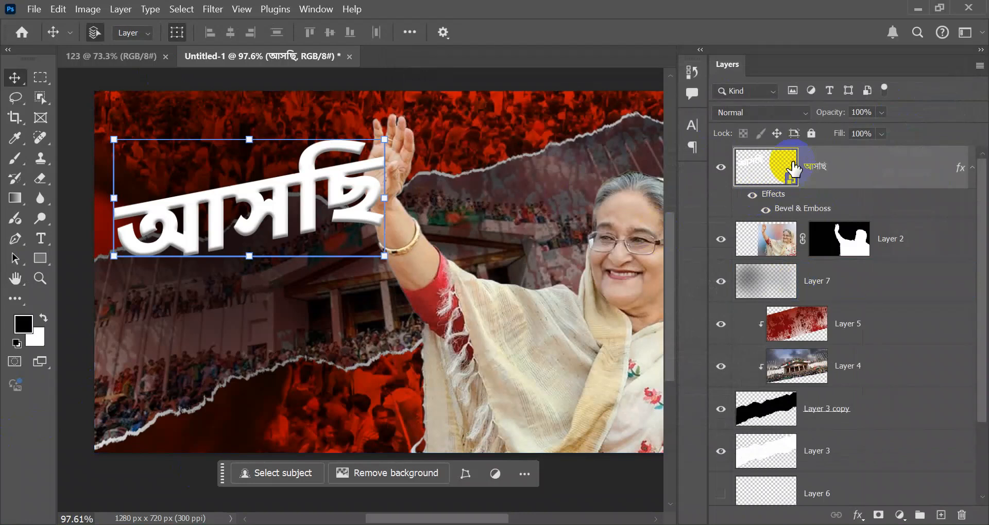
click(857, 515)
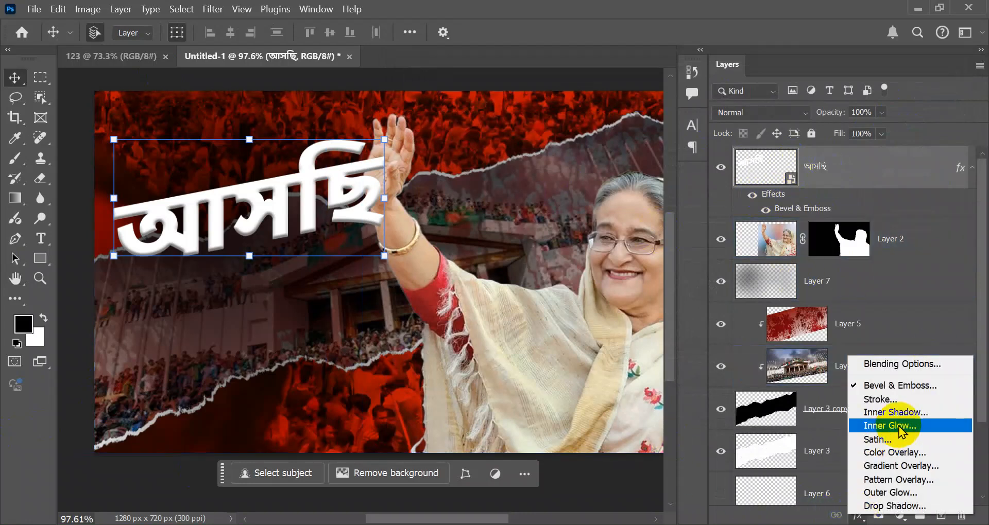
click(875, 364)
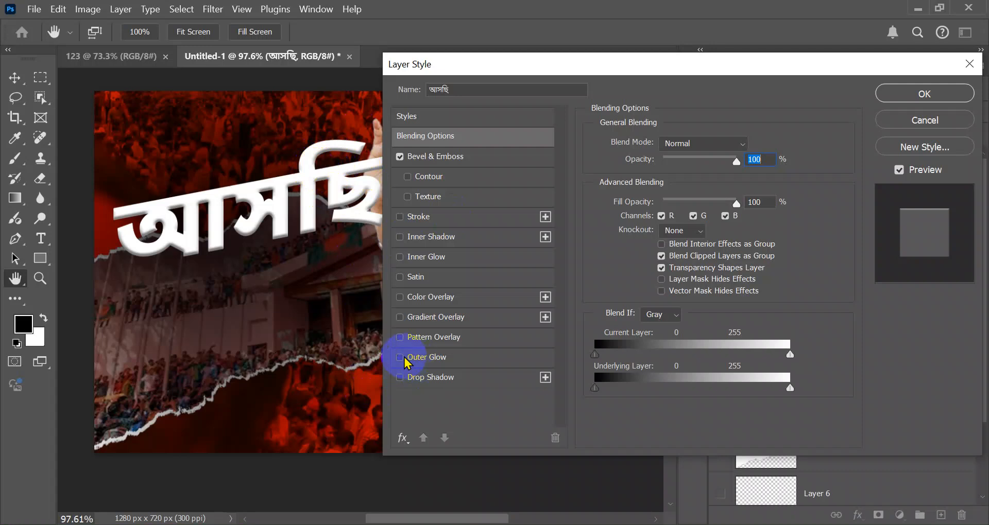
click(434, 359)
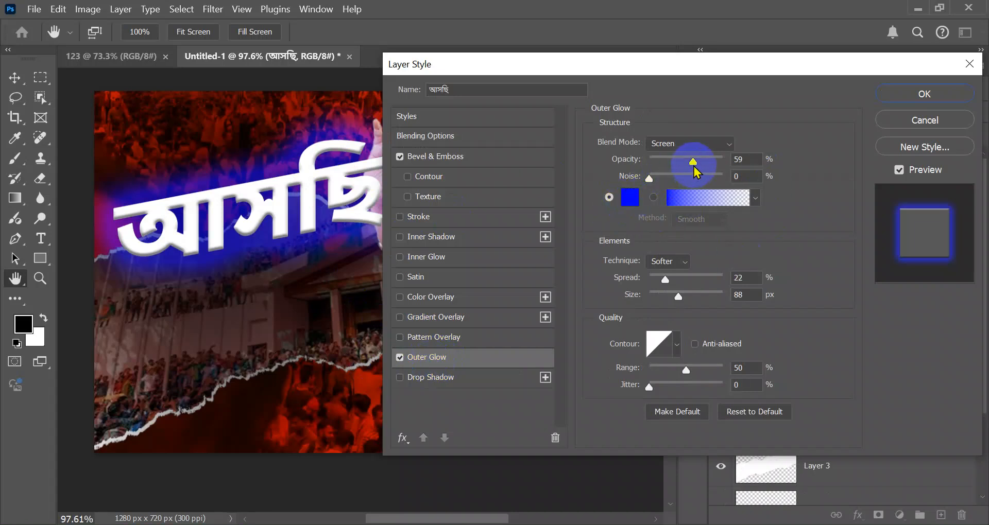
drag(676, 162, 686, 167)
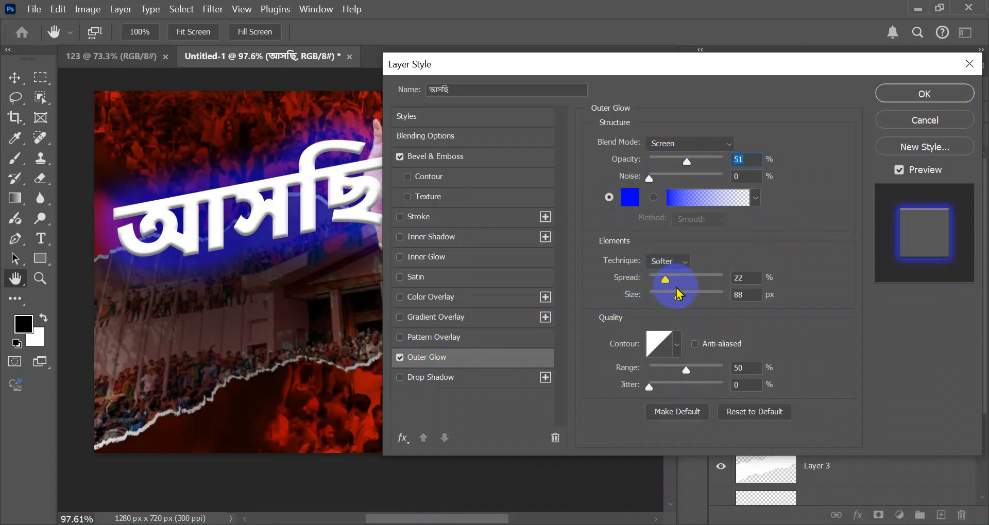
click(650, 279)
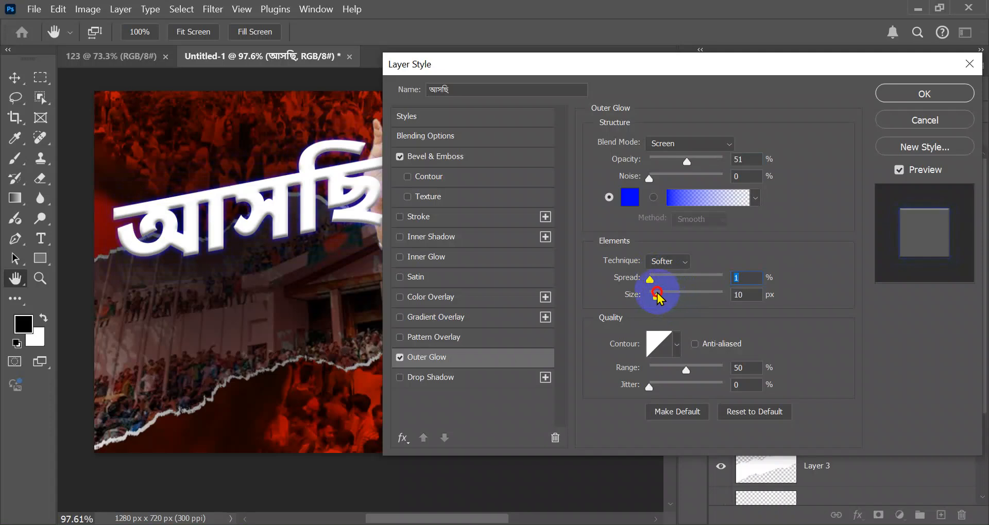
click(658, 295)
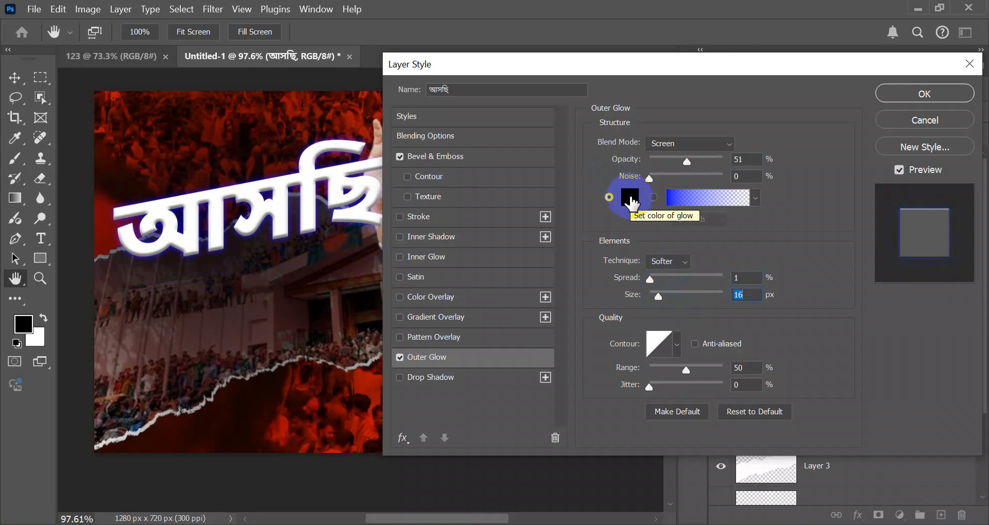
Set the outer glow colour to white (ffffff).
click(629, 199)
mouse_move(756, 241)
mouse_down()
mouse_move(760, 274)
mouse_move(747, 195)
mouse_move(790, 286)
mouse_move(789, 349)
mouse_up()
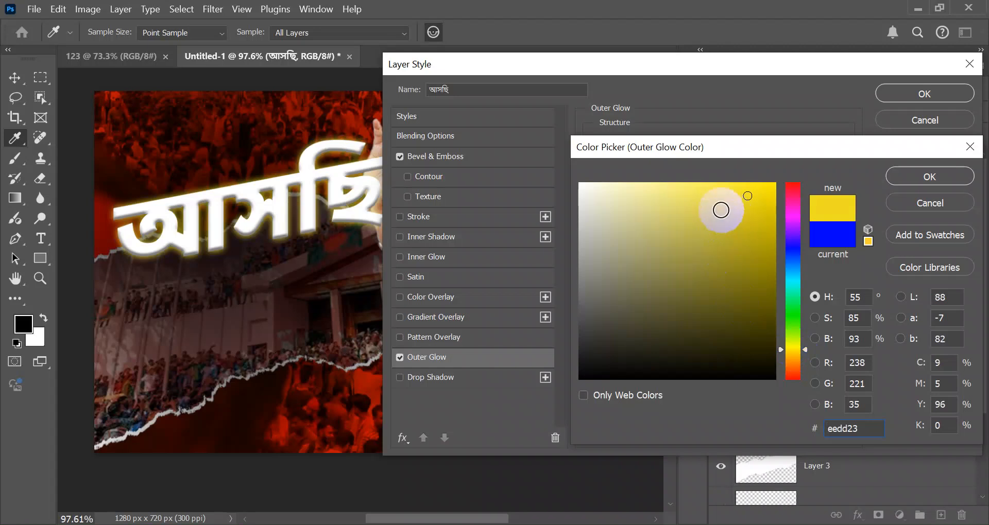
click(792, 184)
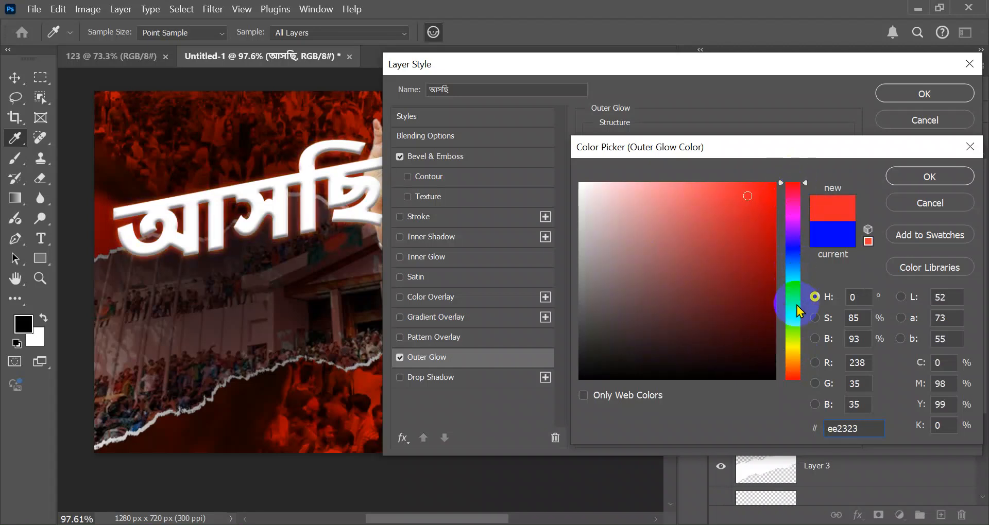
drag(632, 196, 618, 188)
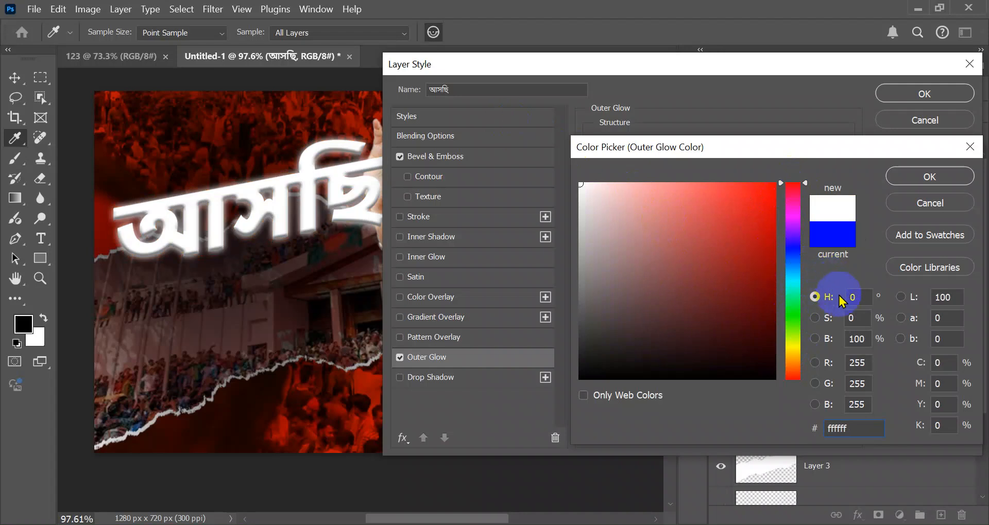
click(929, 177)
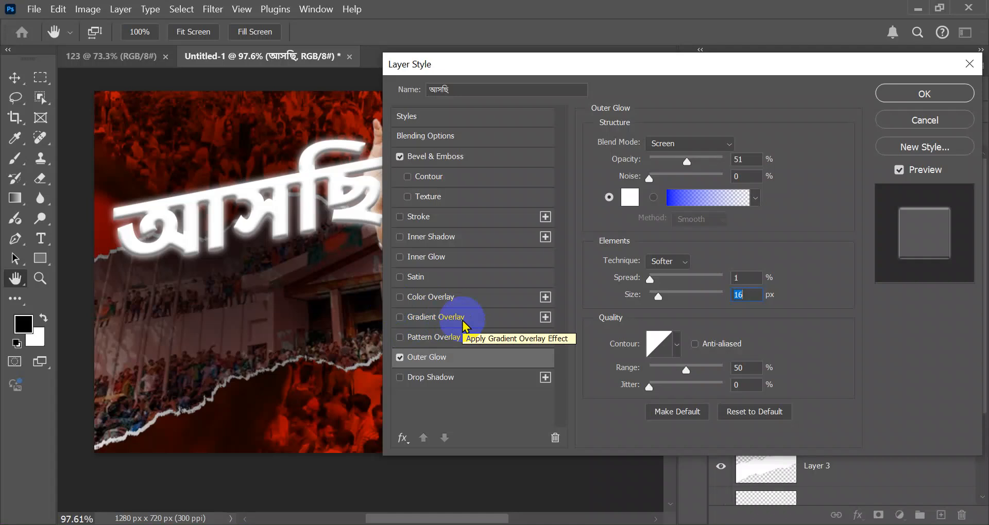
Enable a Gradient Overlay on the আসছি layer and open its gradient for editing.
click(400, 318)
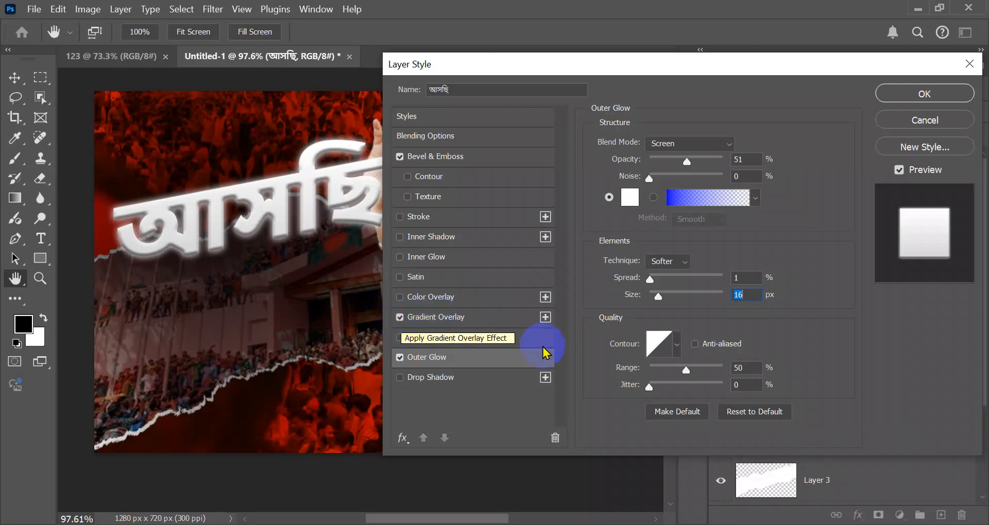
click(443, 315)
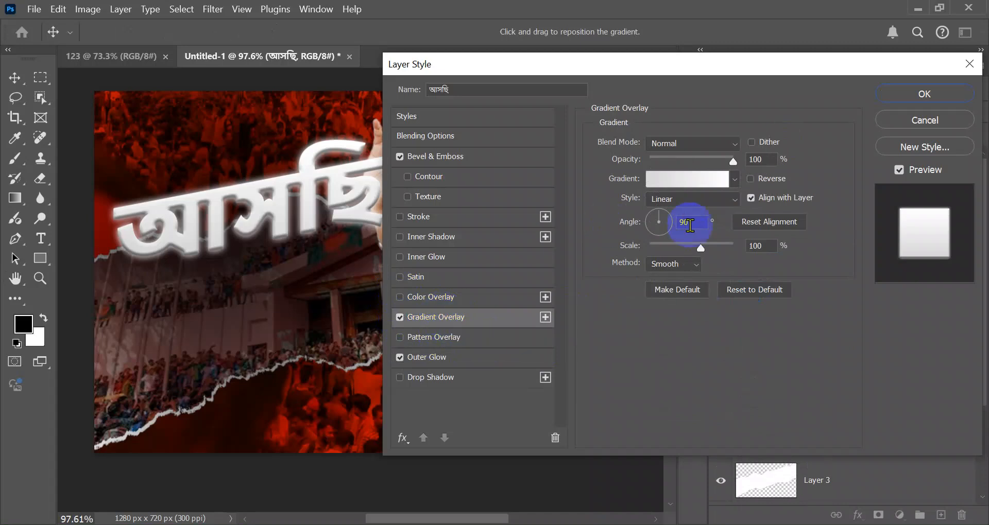
click(709, 181)
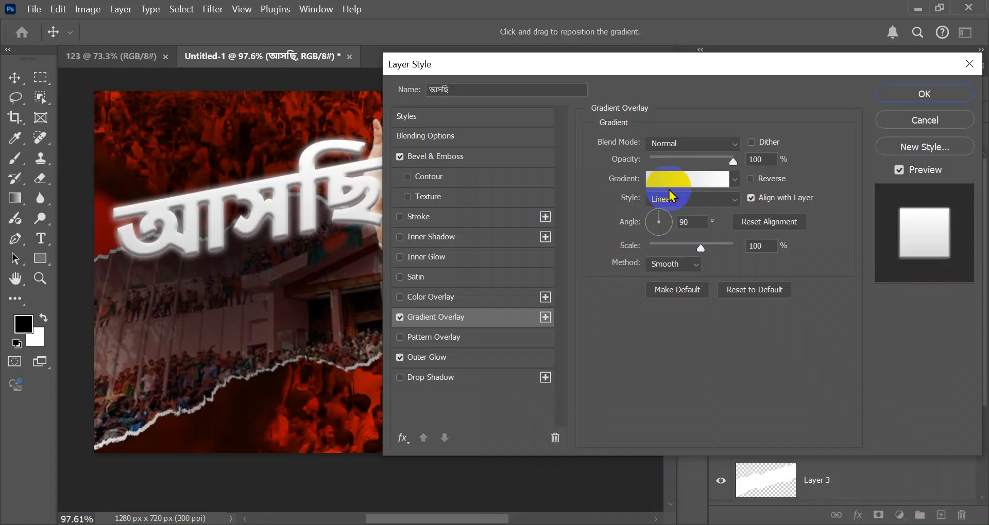
click(671, 181)
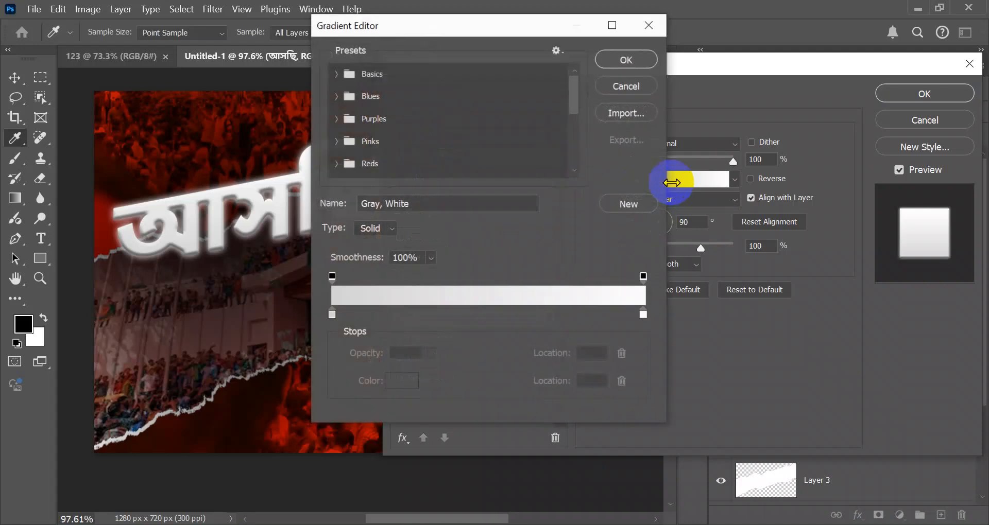
Try the Blue_11 preset from the Blues group on the text's gradient overlay.
drag(498, 11, 692, 15)
click(533, 78)
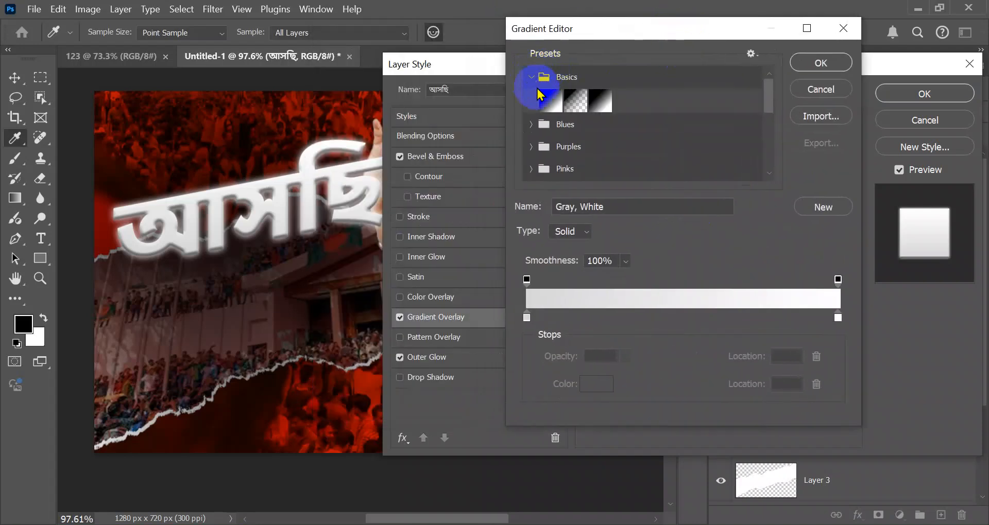
click(536, 126)
scroll(551, 134, down, 1)
click(551, 130)
click(575, 148)
scroll(546, 159, down, 3)
scroll(556, 162, down, 5)
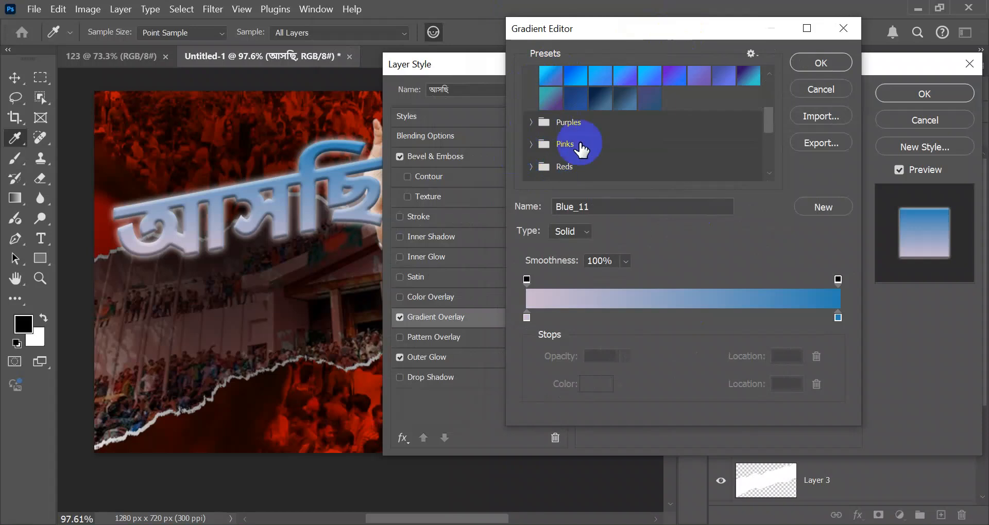
Try several presets from the Oranges group on the text's gradient, ending with Orange_04.
click(530, 112)
click(624, 111)
click(678, 115)
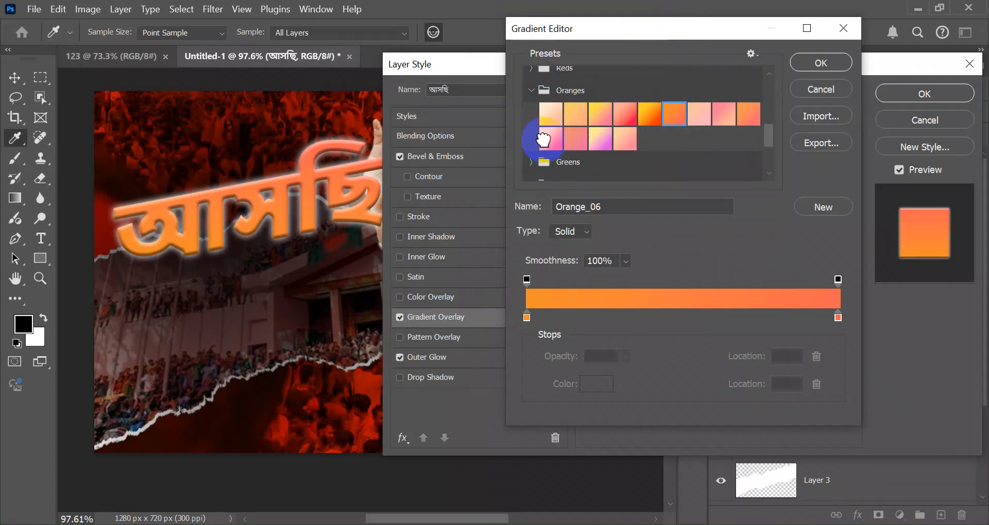
click(548, 139)
scroll(689, 114, down, 1)
click(625, 103)
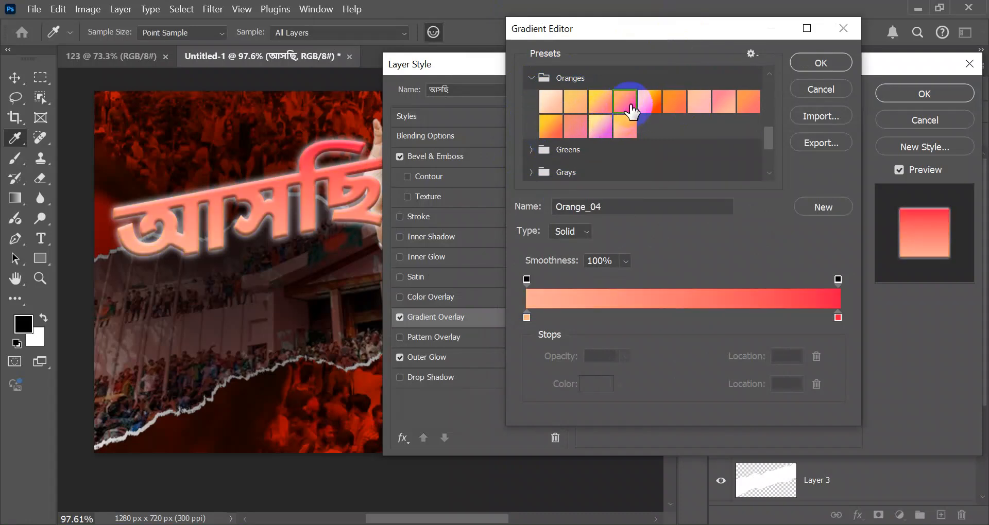
Look through the Greens, Grays, Cloud, Iridescent, Pastels and Neutrals gradient presets.
scroll(624, 132, down, 2)
click(536, 128)
scroll(648, 154, down, 5)
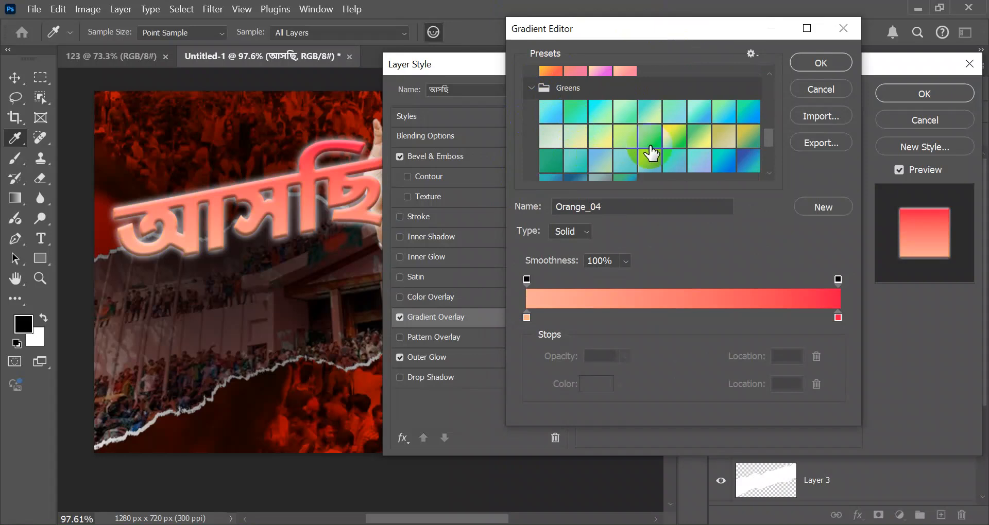
click(530, 148)
scroll(546, 152, down, 6)
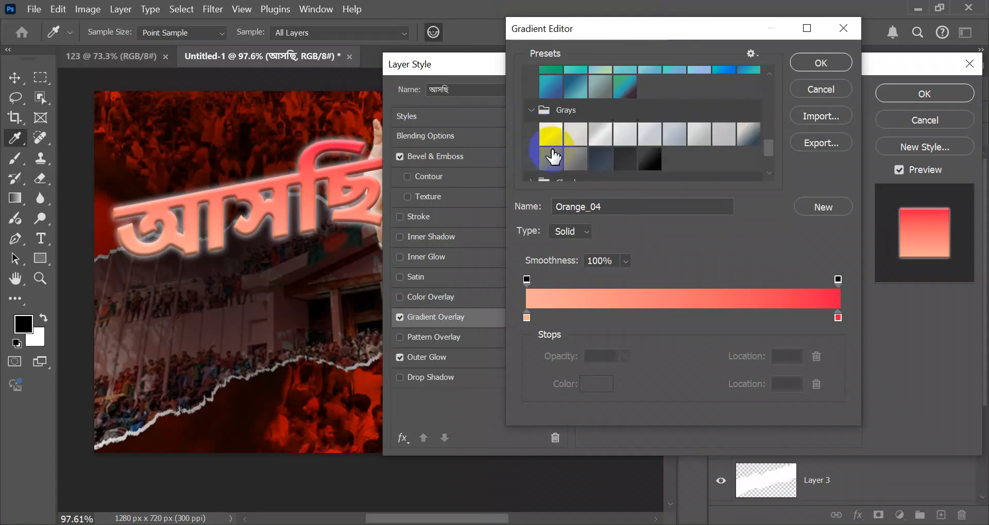
click(561, 148)
scroll(561, 147, down, 3)
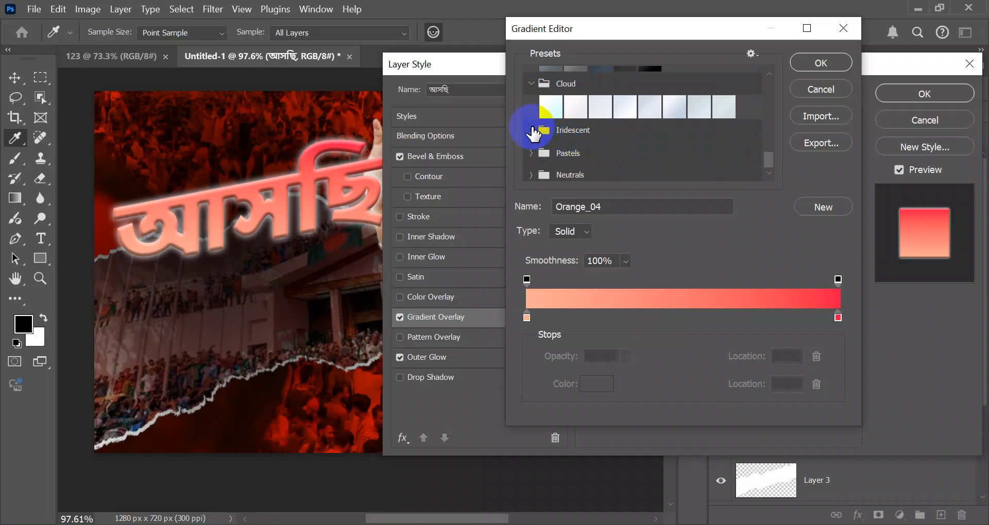
click(548, 126)
scroll(561, 142, down, 3)
scroll(556, 151, down, 1)
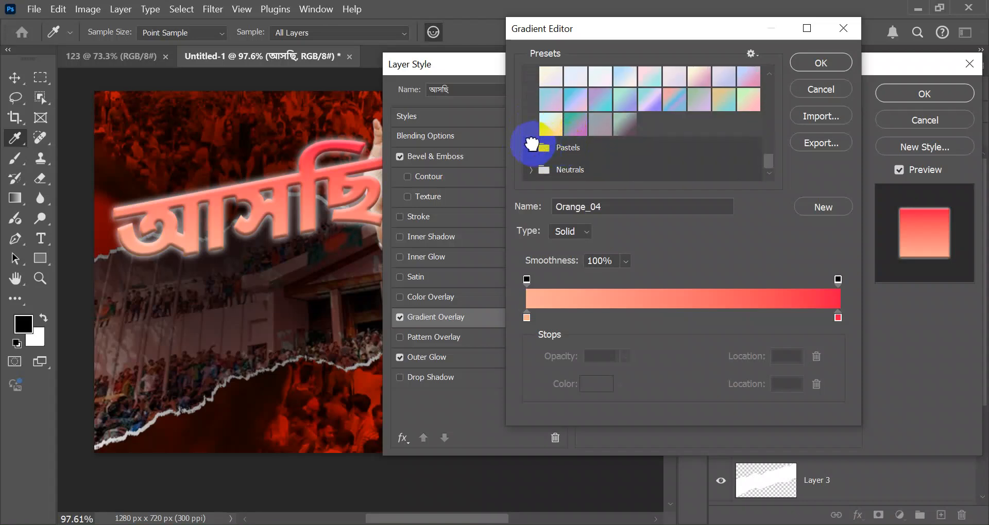
click(531, 145)
click(535, 168)
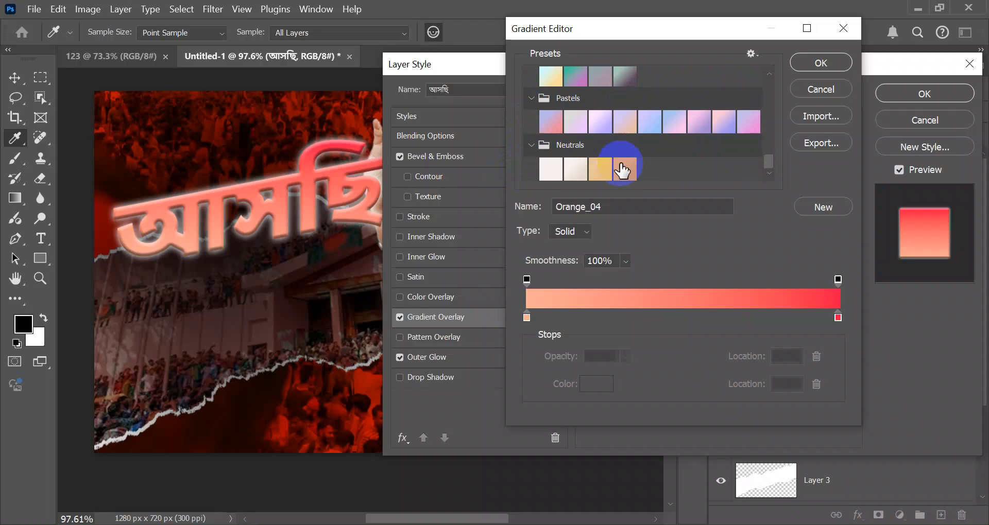
Set the gradient's starting colour stop to orange (ffa200).
double_click(526, 317)
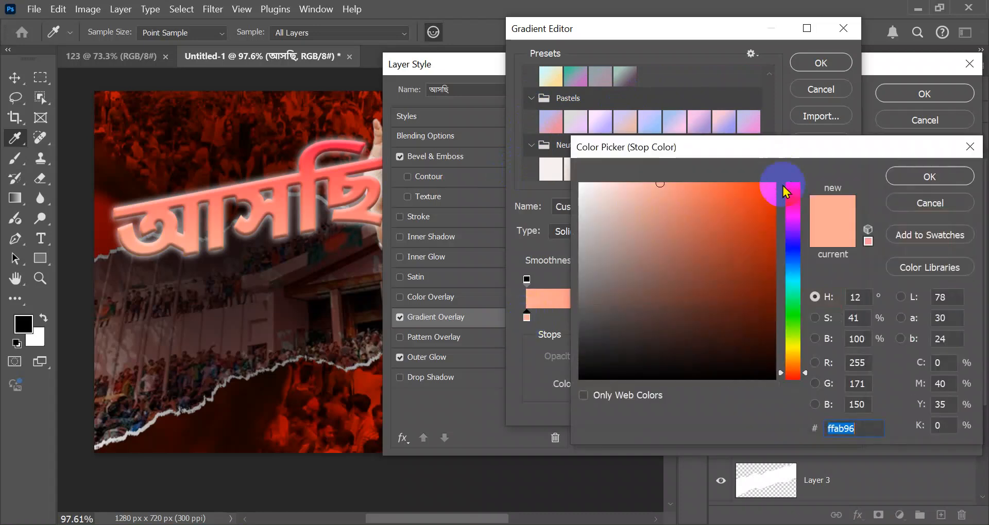
mouse_move(792, 324)
mouse_down()
mouse_move(790, 350)
mouse_move(802, 367)
mouse_move(800, 359)
mouse_up()
click(774, 184)
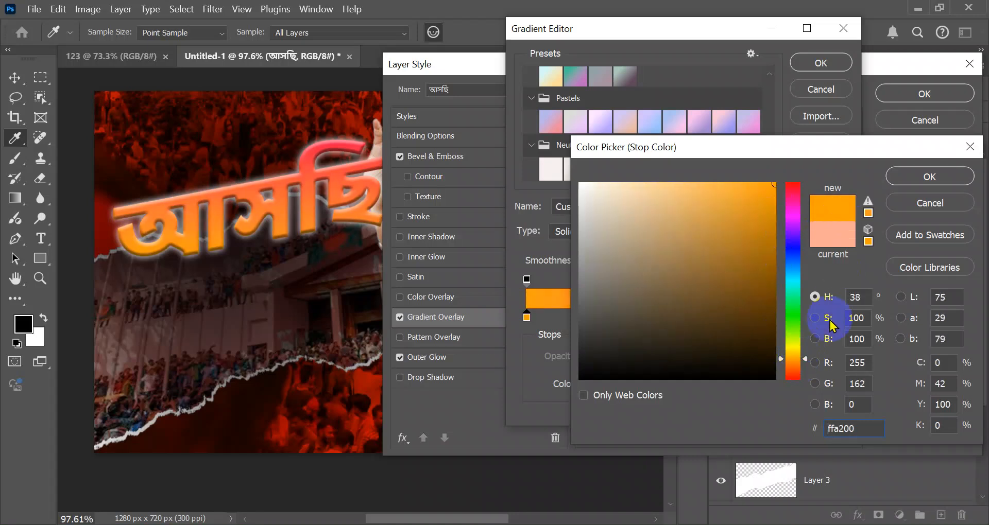
click(925, 177)
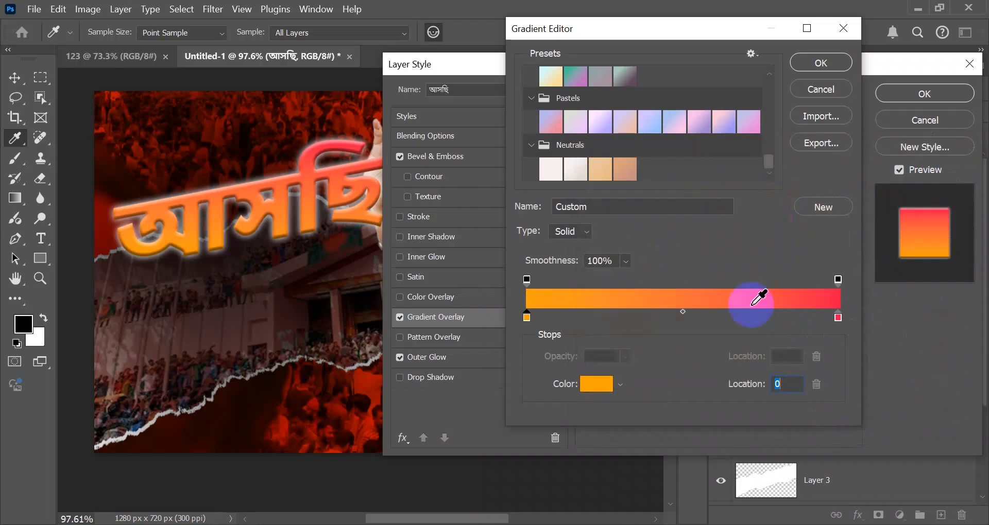
Set the gradient's end colour stop to red (ff0000) and apply the custom gradient to the overlay.
double_click(837, 318)
drag(763, 196, 837, 171)
drag(793, 198, 800, 163)
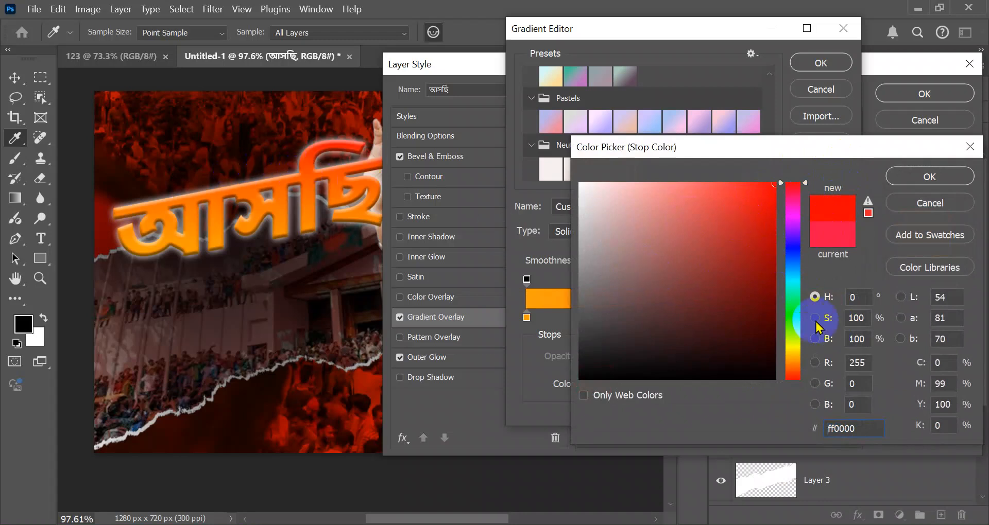
click(798, 354)
drag(799, 361, 808, 138)
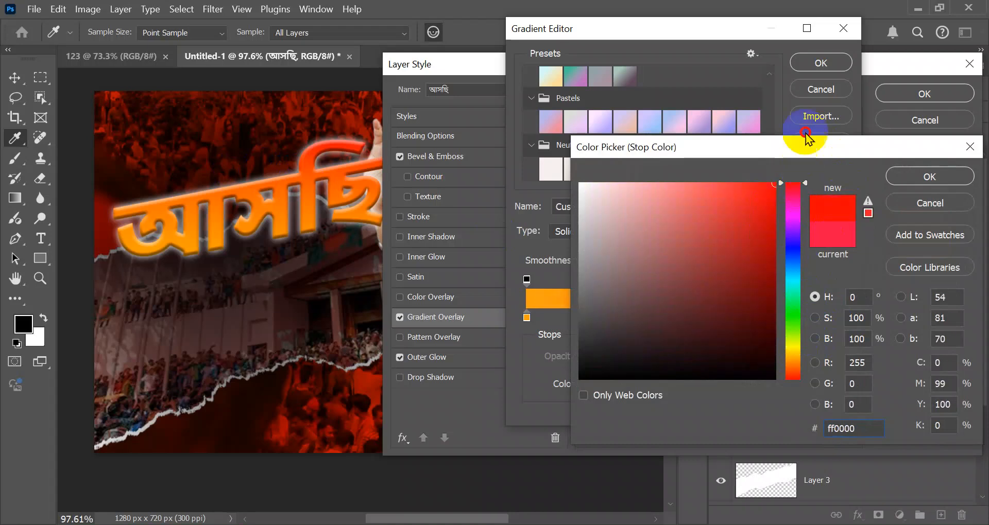
click(888, 174)
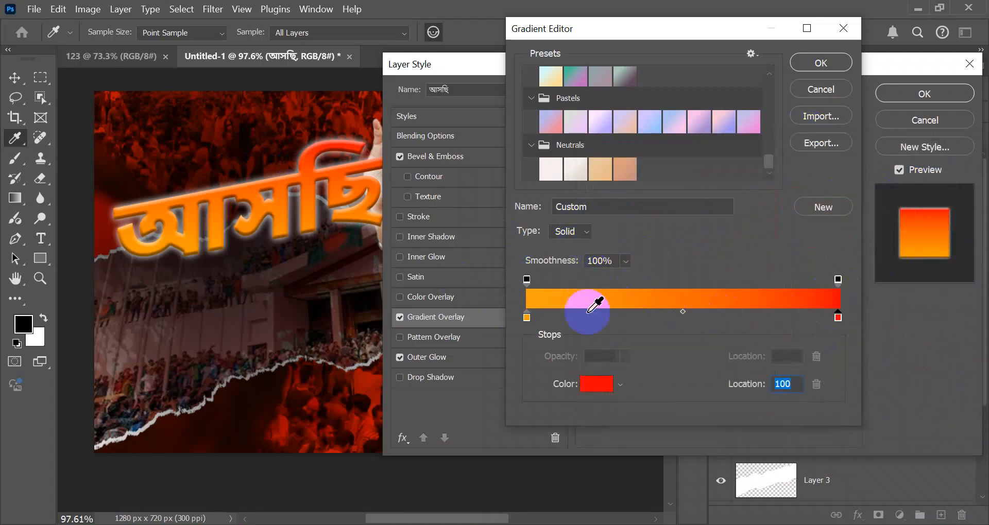
click(580, 229)
click(580, 231)
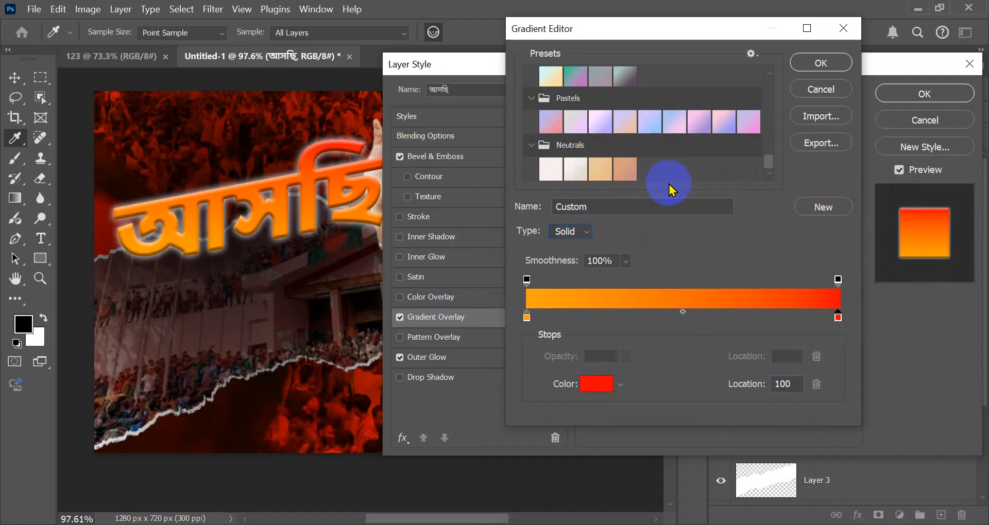
click(807, 65)
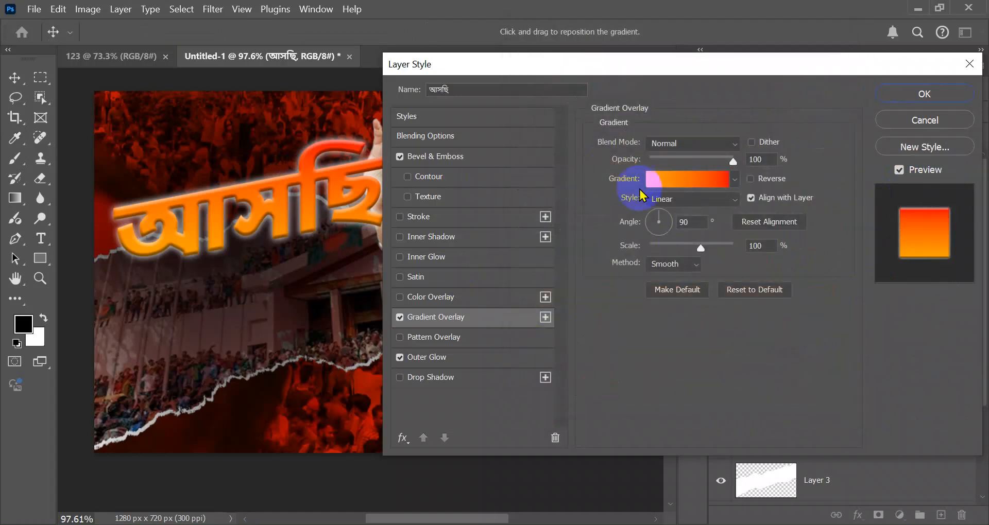
Set the gradient overlay's angle to 59 degrees and apply the title's layer style.
drag(659, 211, 665, 213)
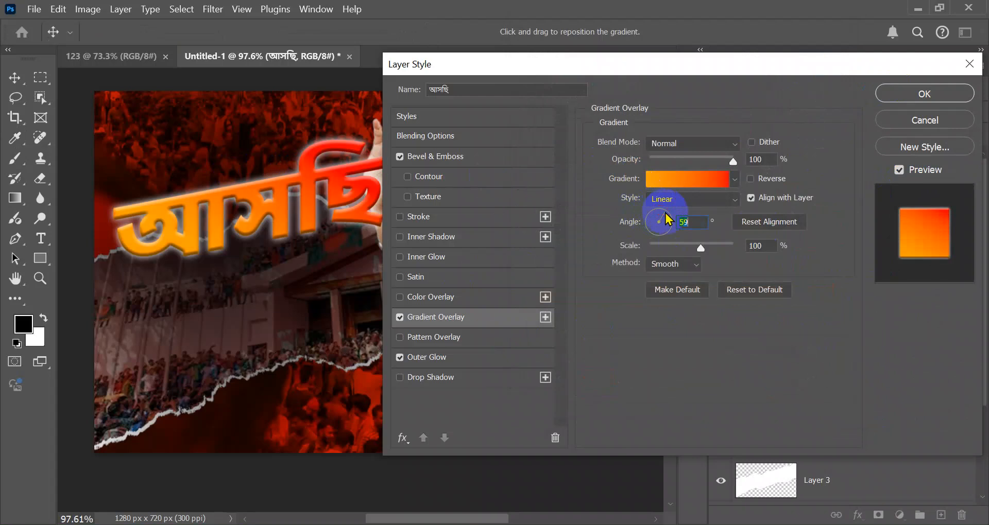
drag(261, 214, 278, 187)
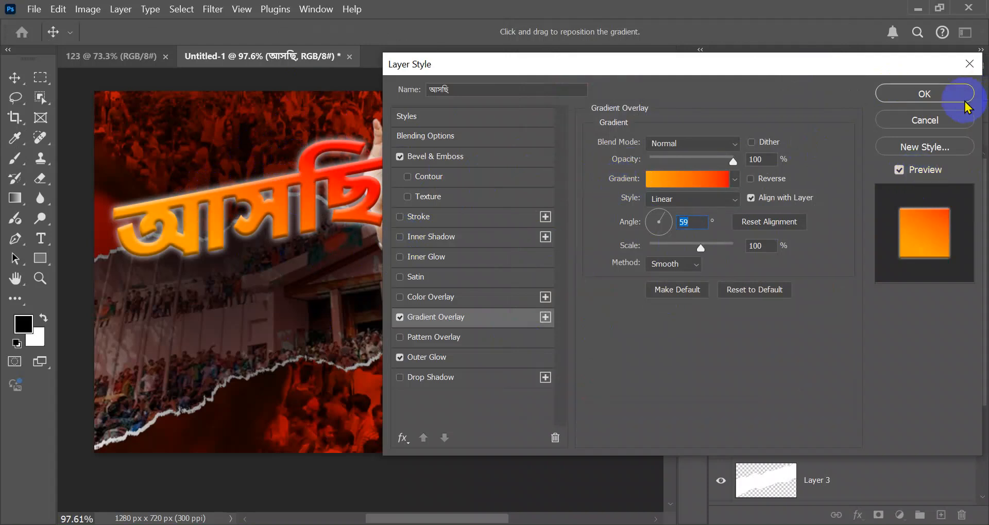
click(935, 97)
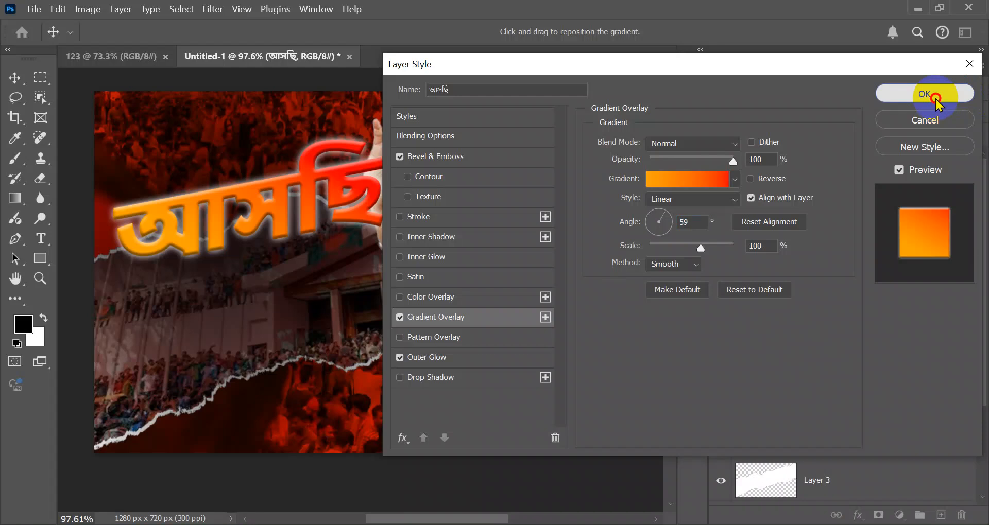
Give the title's Bevel & Emboss a stepped gloss contour and a size of 7 px, and apply the style.
click(425, 159)
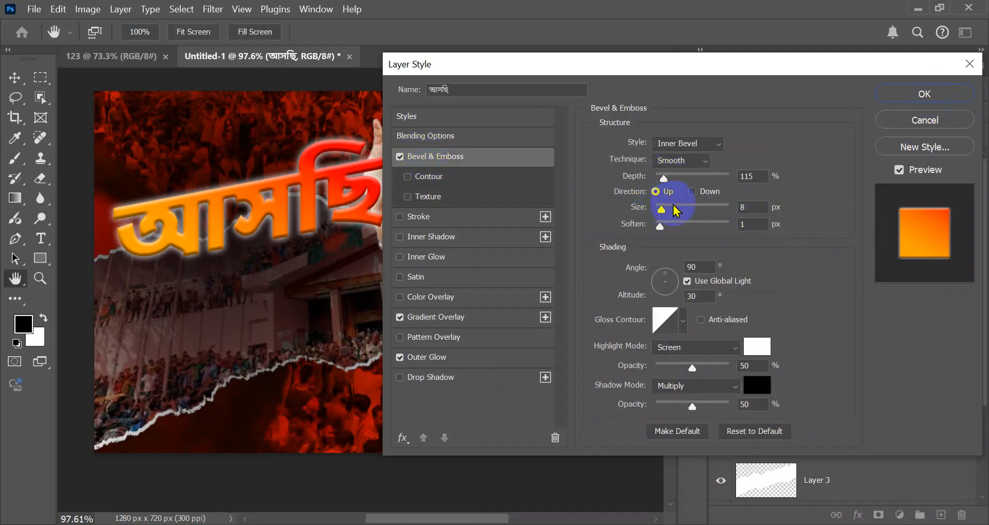
click(680, 323)
click(688, 384)
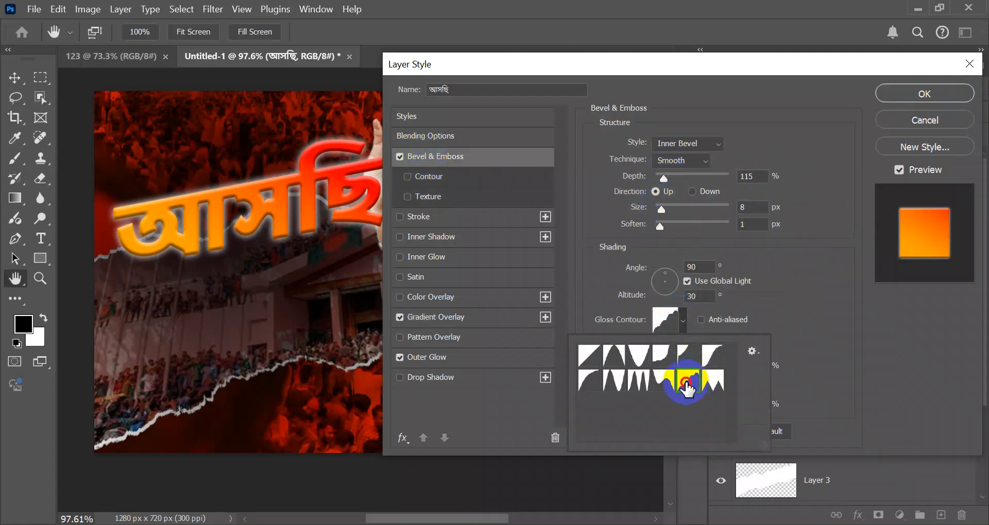
mouse_move(662, 212)
mouse_down()
mouse_move(671, 212)
mouse_move(661, 212)
mouse_up()
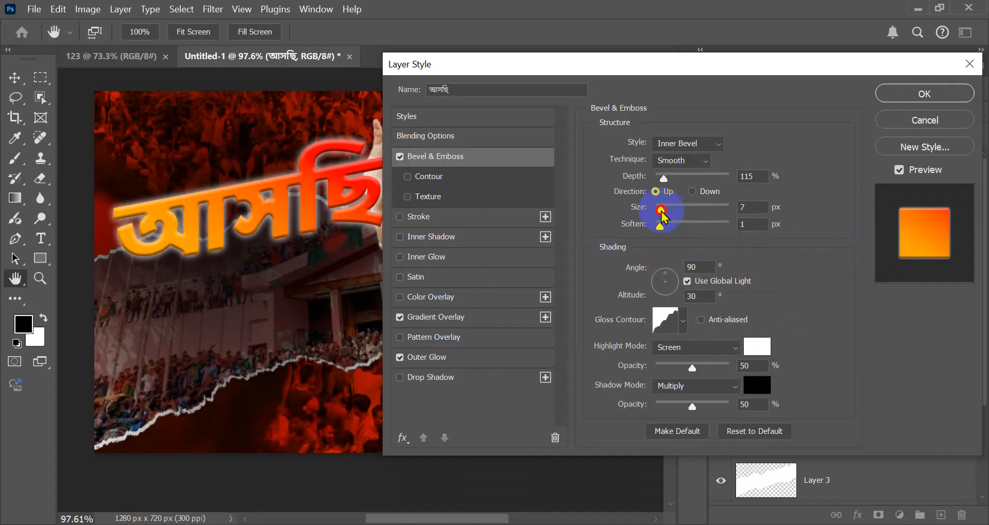
click(903, 94)
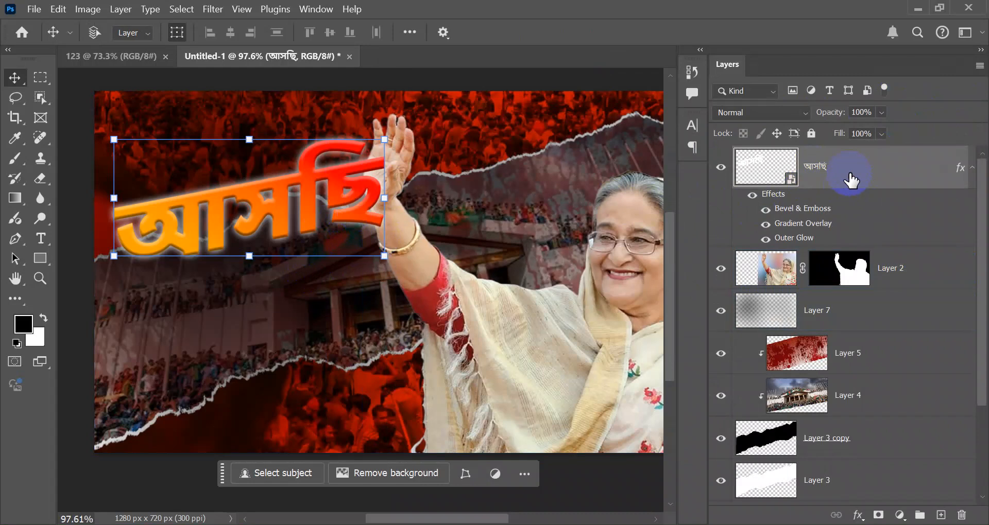
Duplicate the আসছি title layer and move the copy directly below the original.
key(ctrl+j)
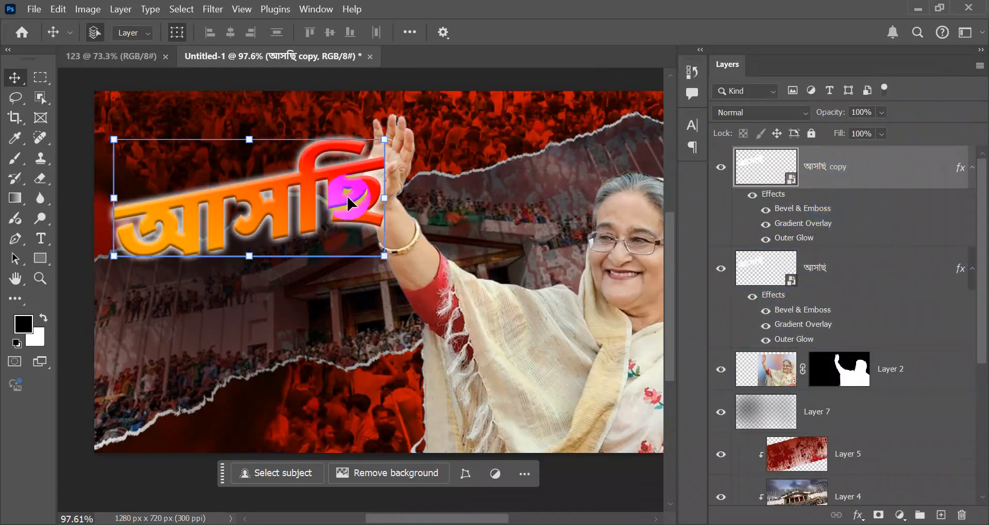
drag(337, 188, 345, 275)
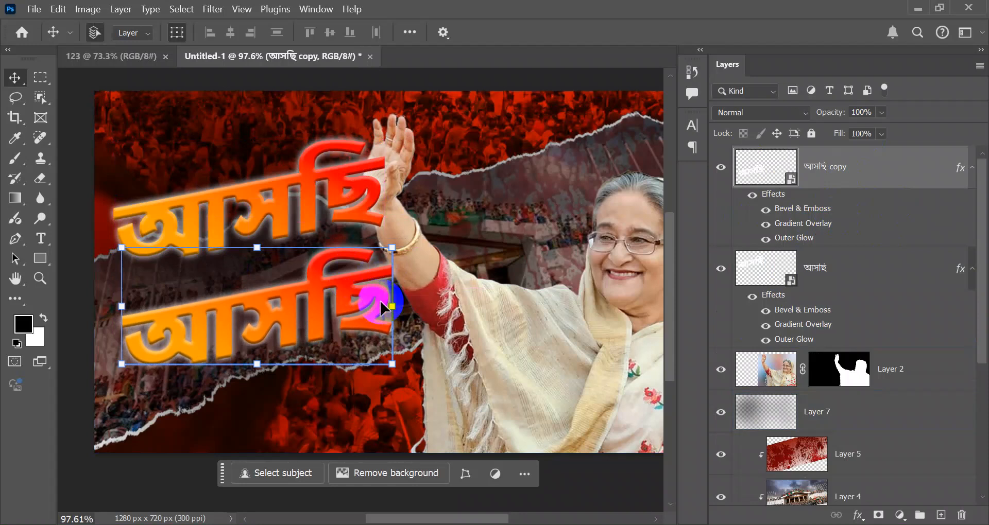
alt+click(390, 366)
drag(390, 366, 378, 360)
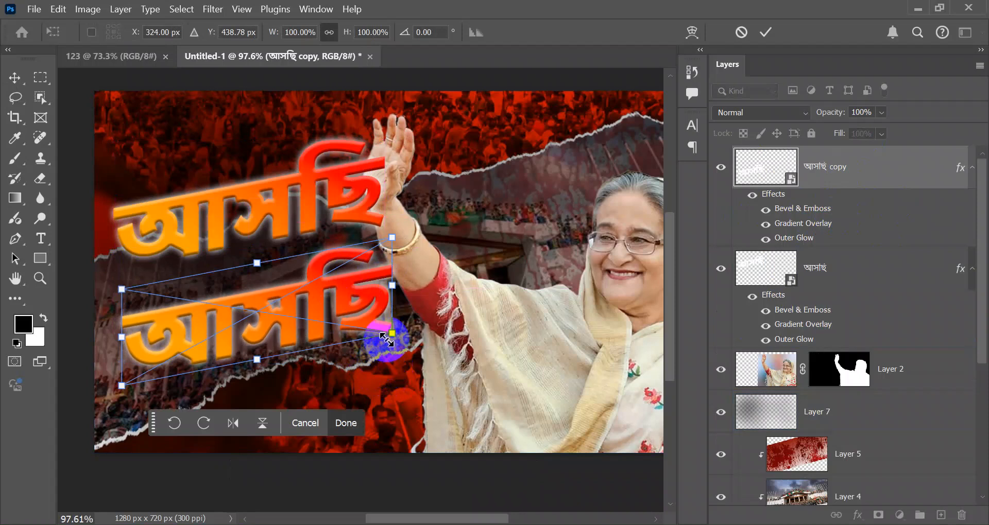
click(305, 427)
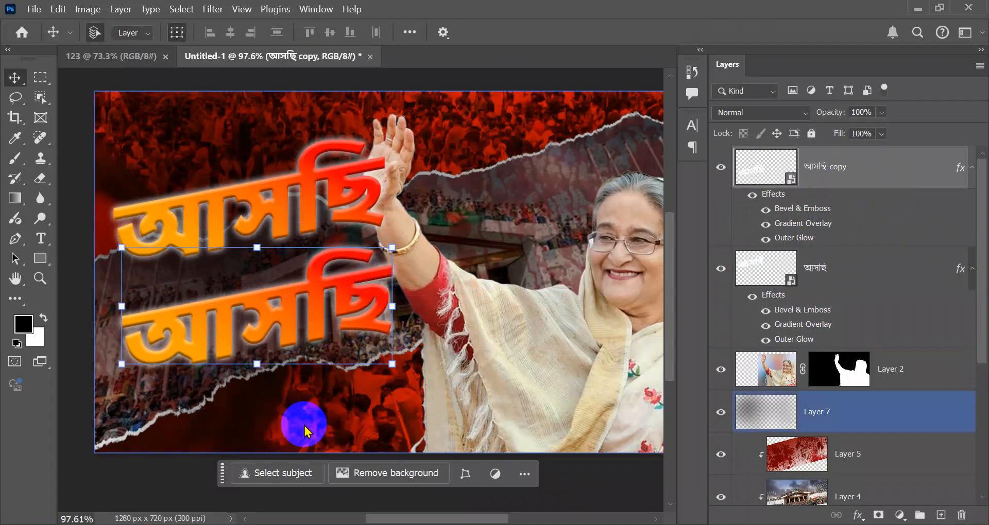
drag(393, 360, 334, 312)
click(304, 418)
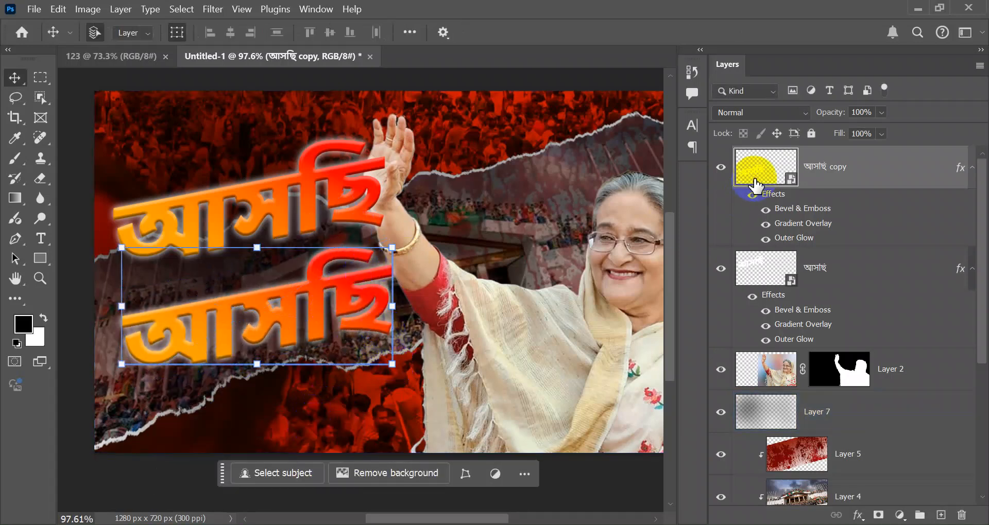
Scale the title copy down to about half size and place it just under the end of the main title.
drag(392, 248, 363, 282)
drag(359, 249, 378, 234)
mouse_move(340, 280)
mouse_down()
mouse_move(327, 269)
mouse_move(364, 271)
mouse_move(356, 280)
mouse_up()
drag(332, 276, 336, 272)
click(385, 328)
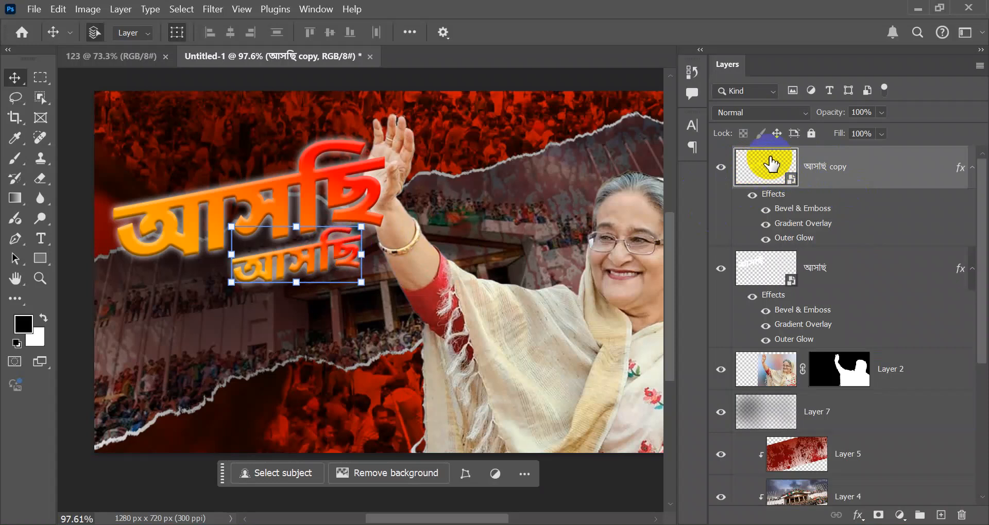
Open the title copy's smart object contents and replace the text with মনে মনে.
double_click(756, 172)
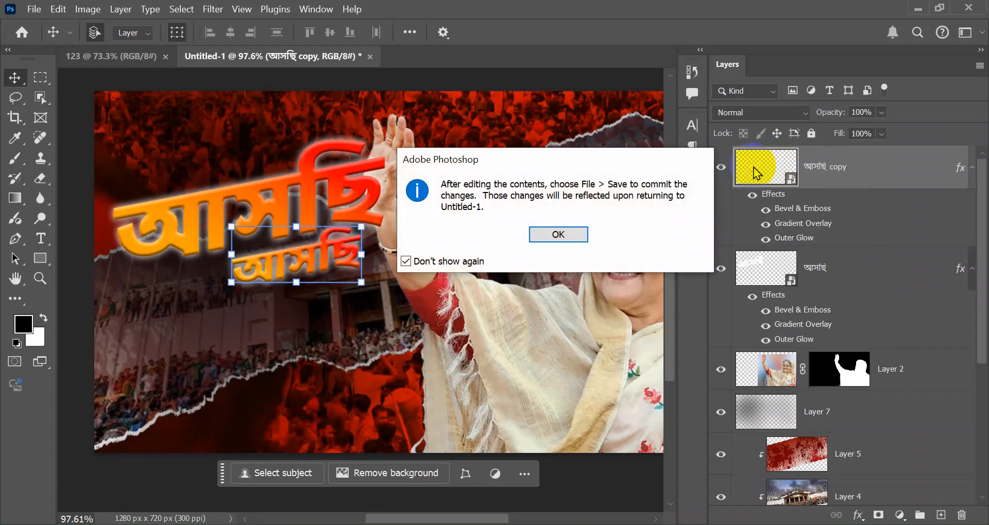
click(570, 231)
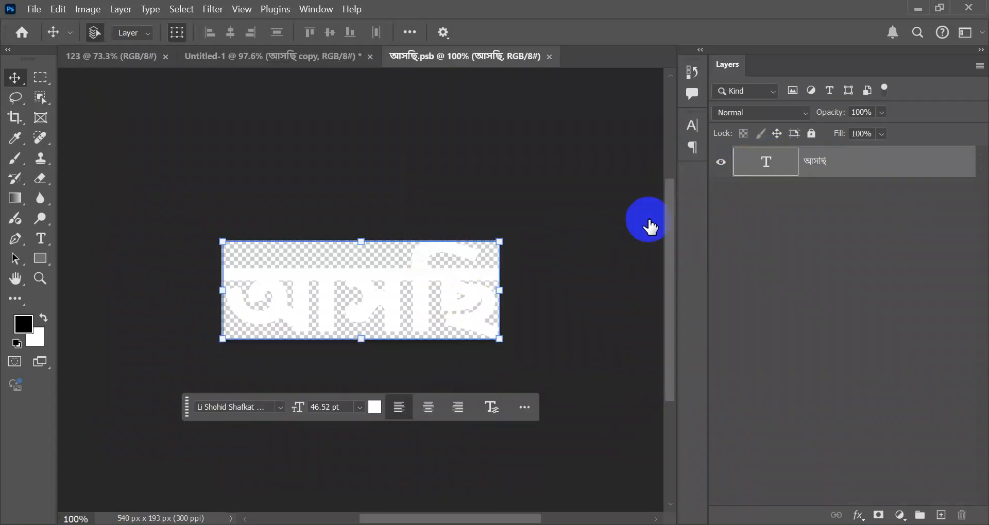
double_click(479, 277)
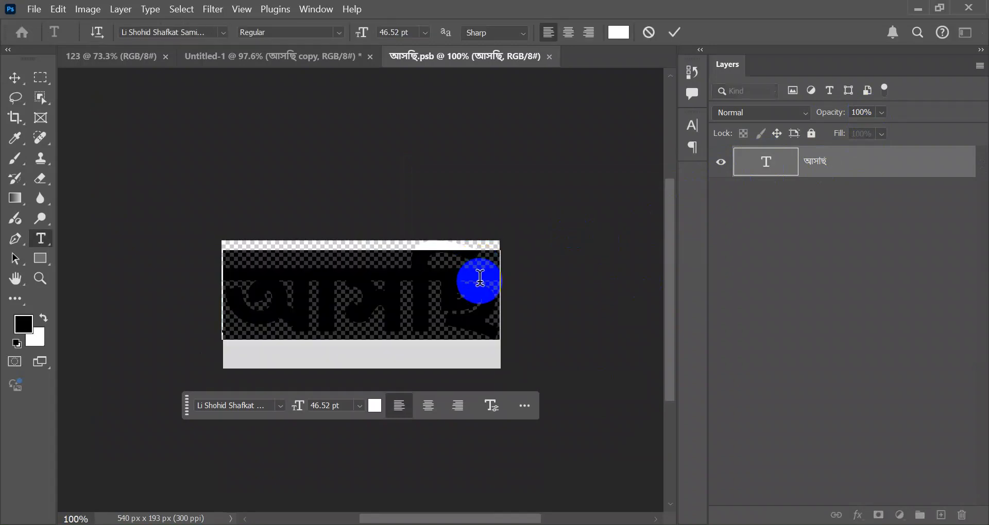
text(m)
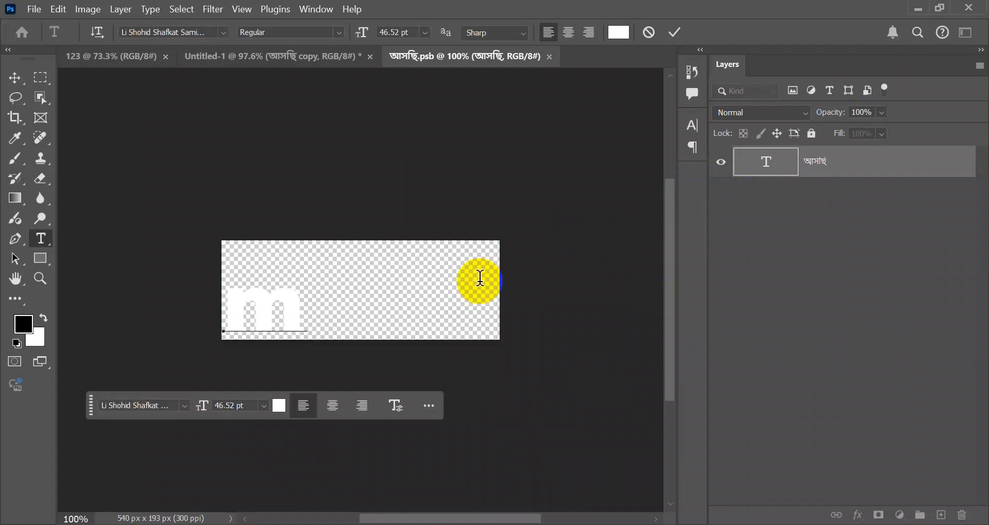
key(BackSpace)
key(ctrl)
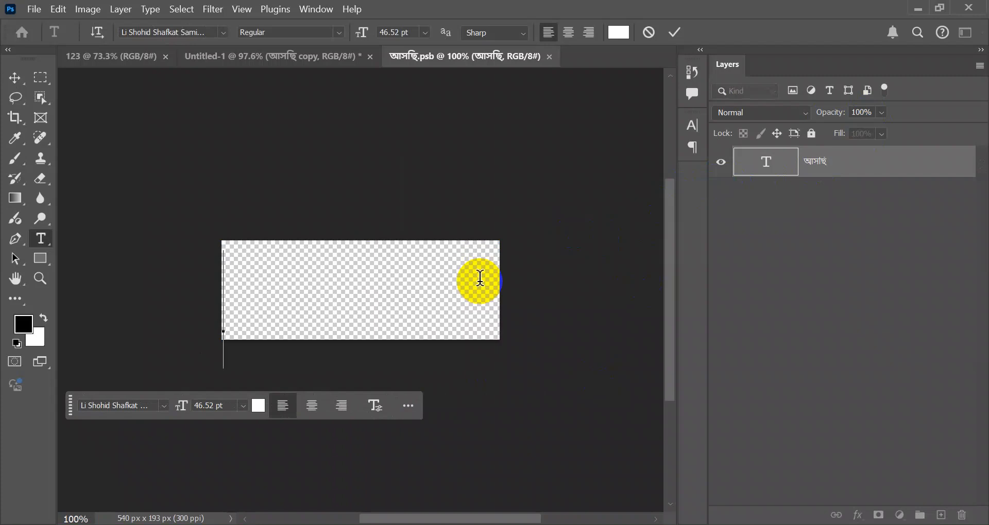
text(আস)
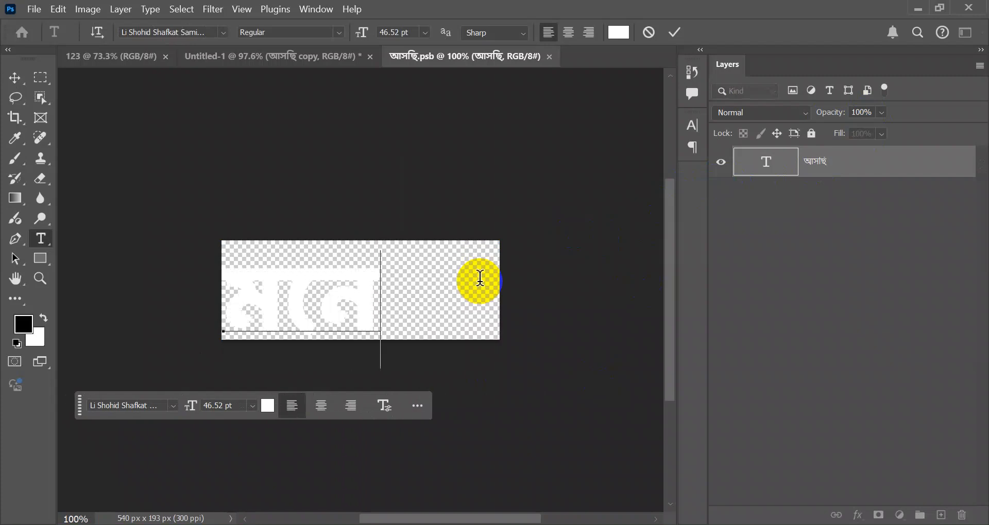
text(ছ)
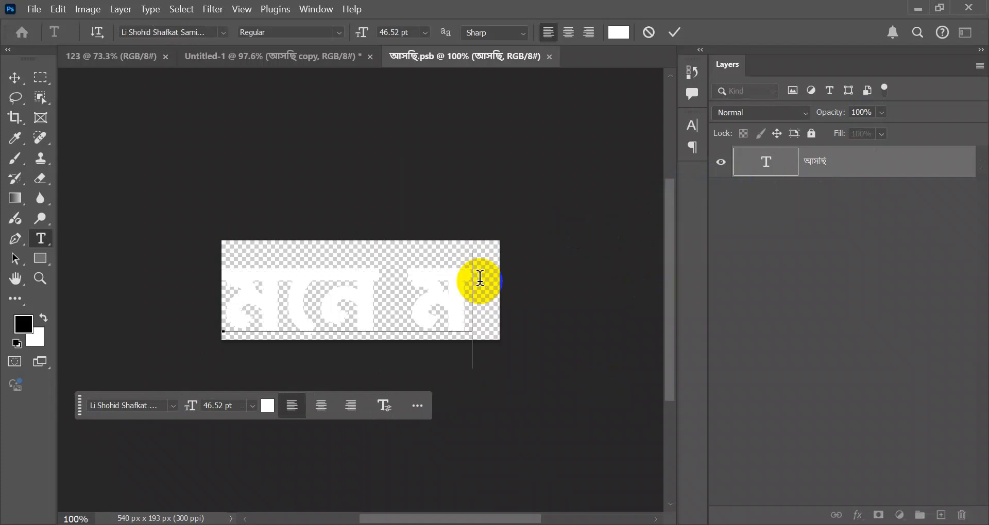
text(ি)
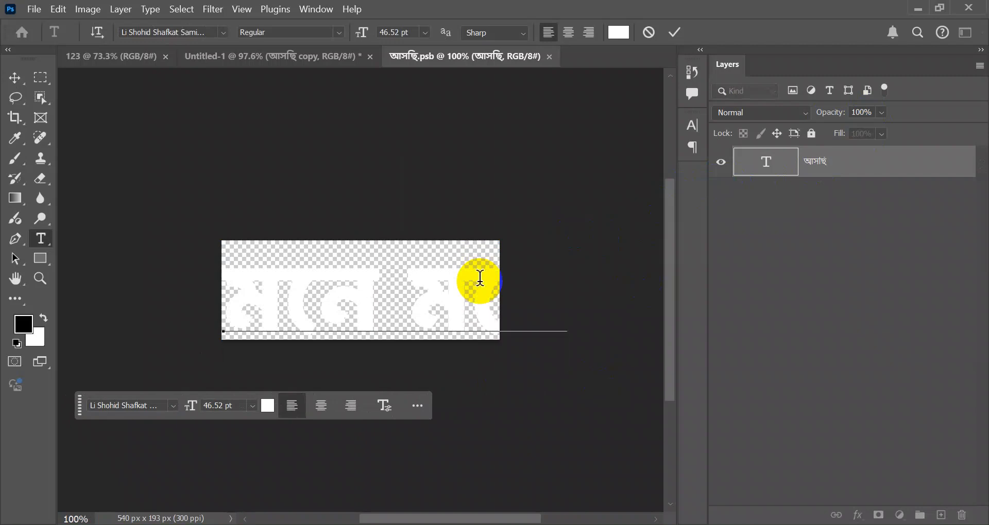
key(ctrl)
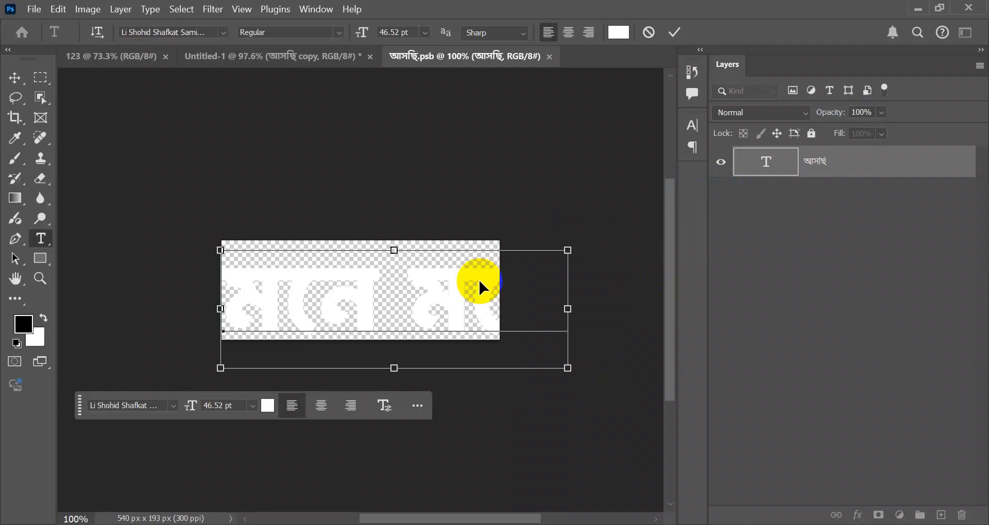
Reduce the font size of the whole মনে মনে text to fit the smart object's canvas.
key(ctrl+t)
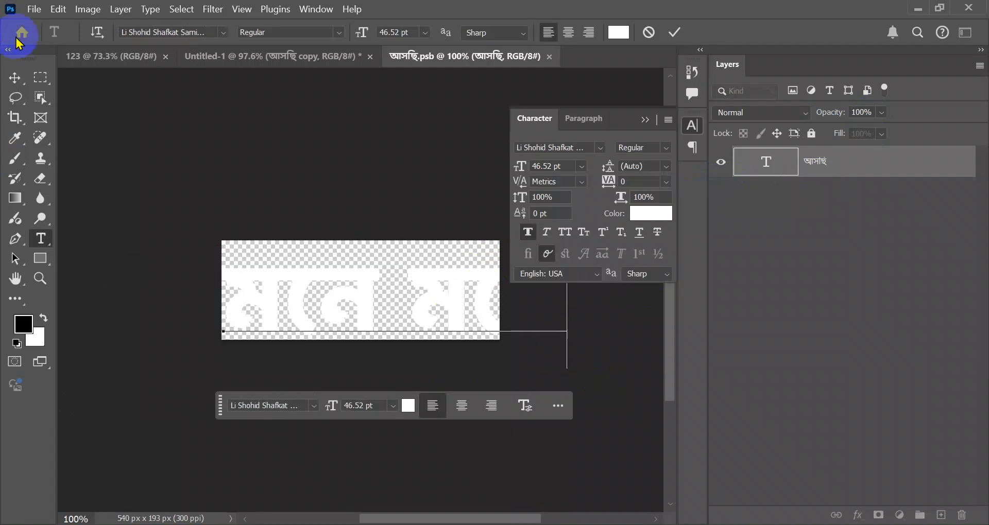
key(ctrl+a)
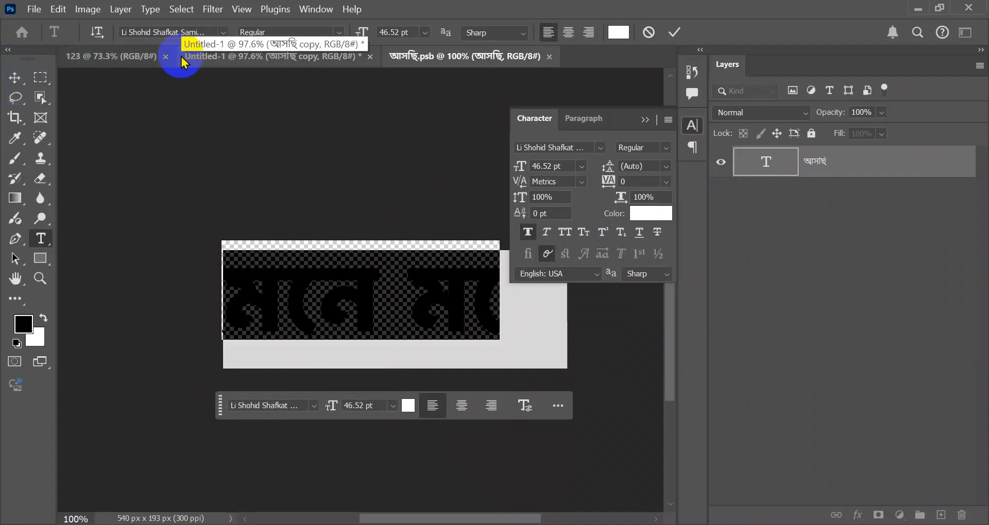
key(ctrl)
key(ctrl+shift+comma)
key(ctrl+shift+comma)
key(ctrl+shift+comma)
key(ctrl+shift+comma)
key(ctrl+shift+comma)
key(ctrl+shift+comma)
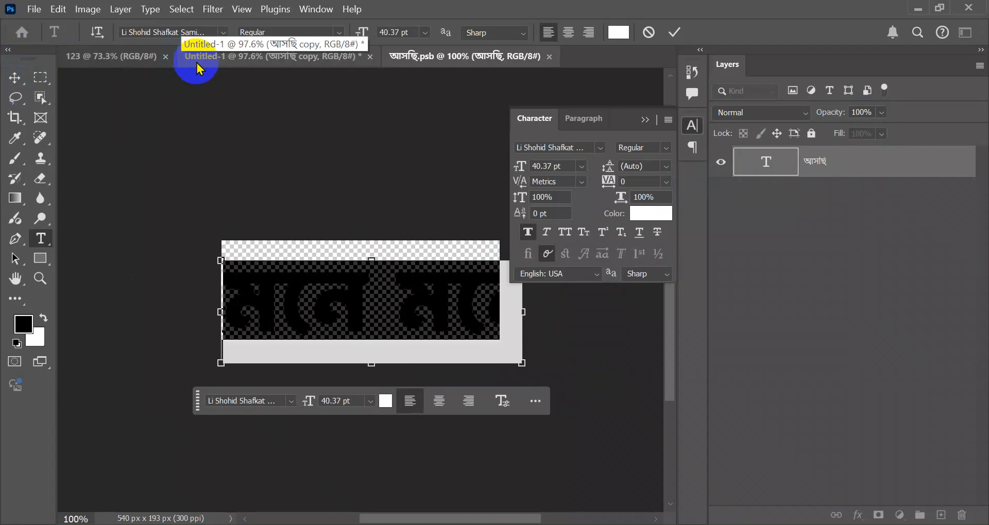
Centre the মনে মনে text on its canvas and save the smart object's contents.
click(15, 78)
drag(382, 315, 388, 294)
click(557, 324)
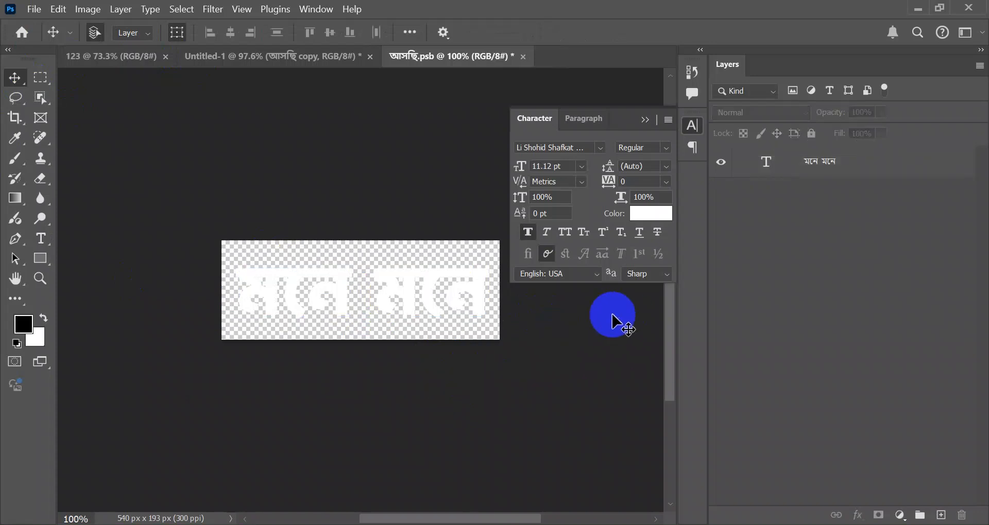
click(643, 120)
click(259, 304)
click(239, 191)
click(419, 249)
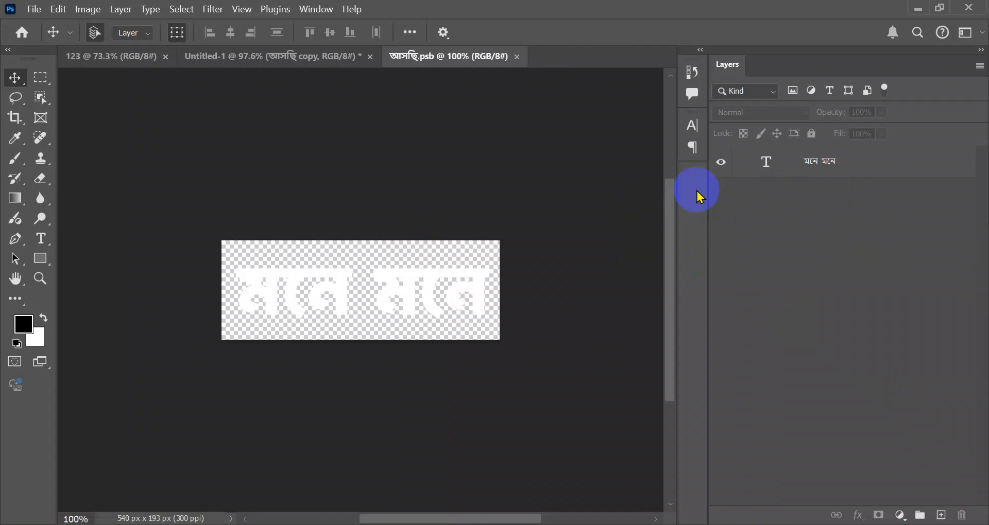
Return to the Untitled-1 document and undo the title copy's scaling and repositioning.
click(249, 61)
key(ctrl+z)
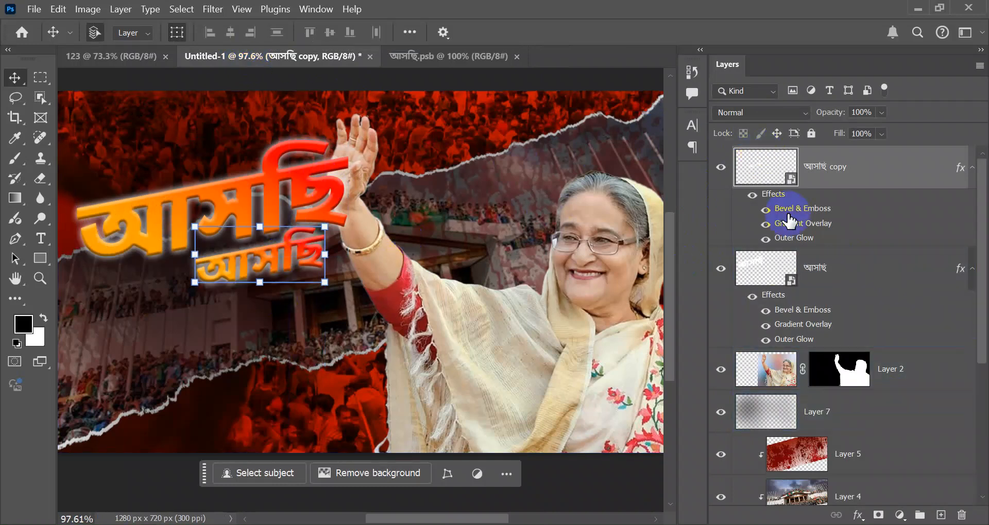
click(761, 267)
click(828, 197)
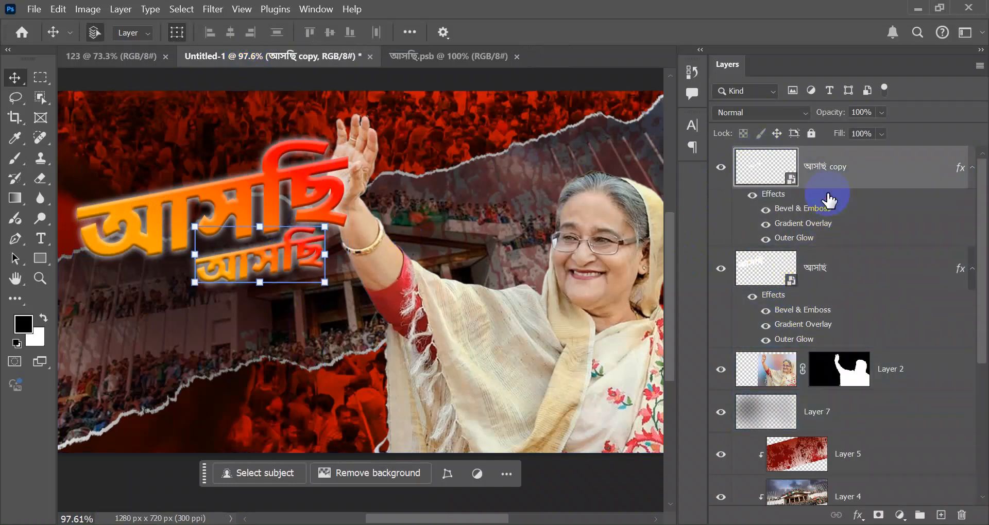
key(ctrl+z)
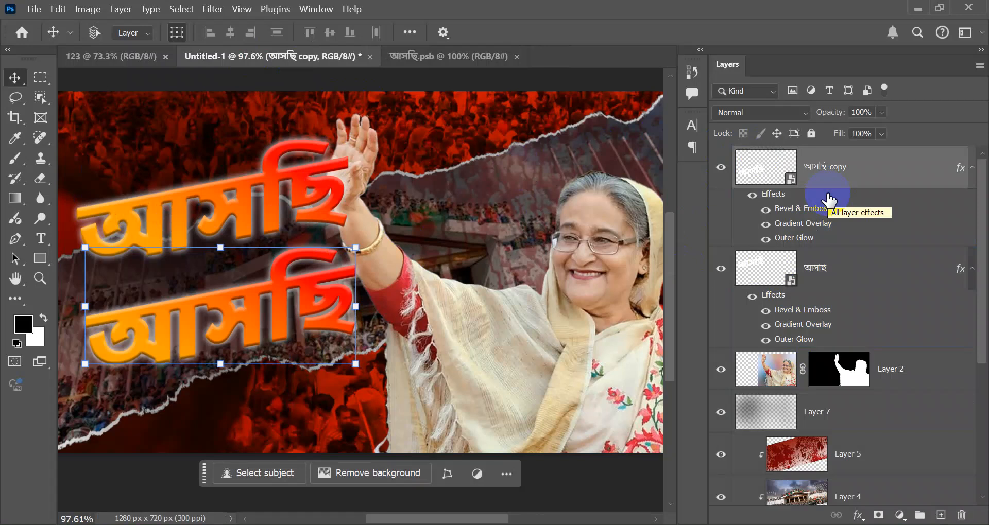
key(ctrl+z)
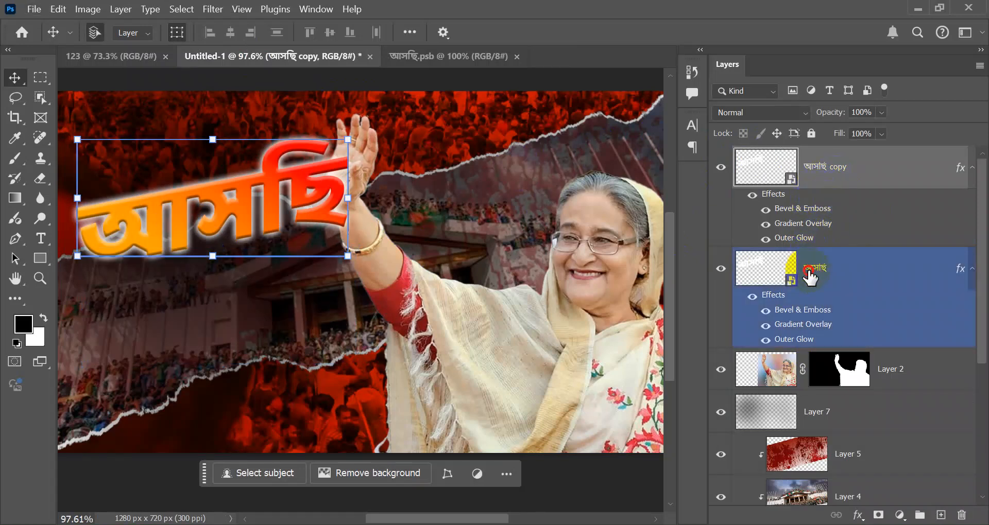
Delete the আসছি copy layer and keep the original title layer selected.
click(807, 272)
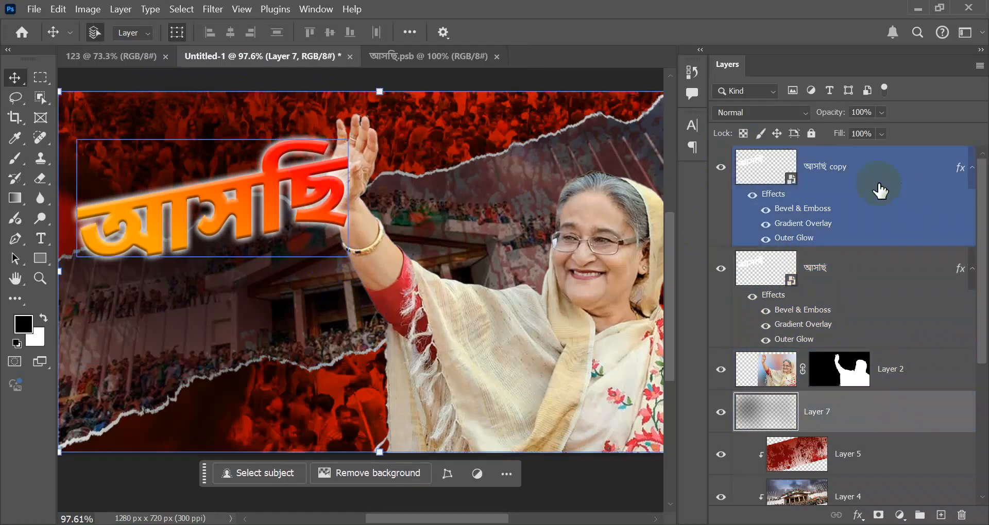
click(856, 178)
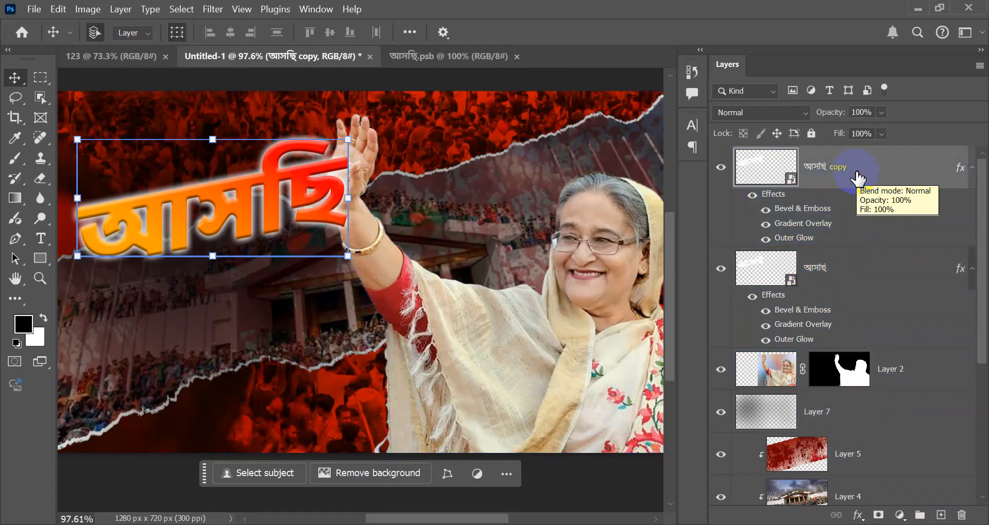
key(Delete)
click(859, 183)
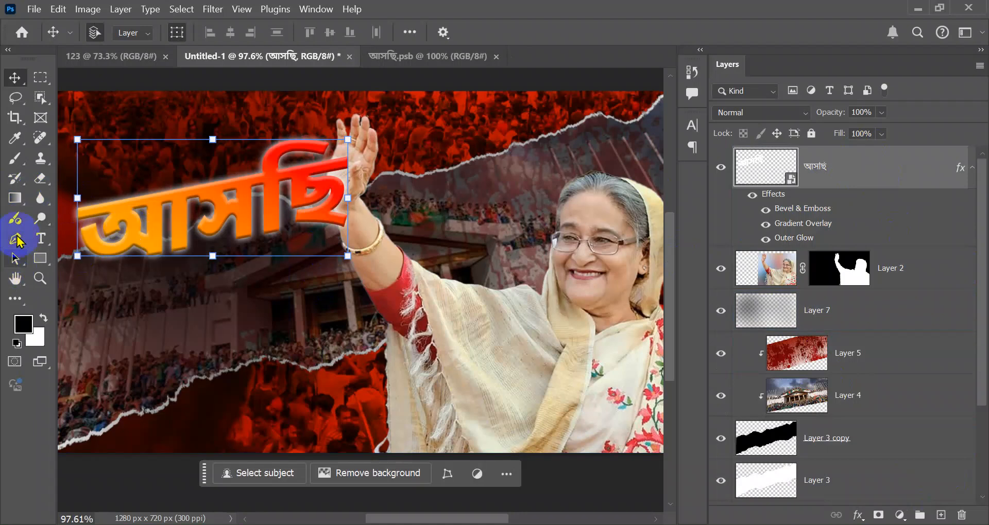
Add a text layer reading মনে মনে on the thumbnail below the আসছি title.
click(40, 238)
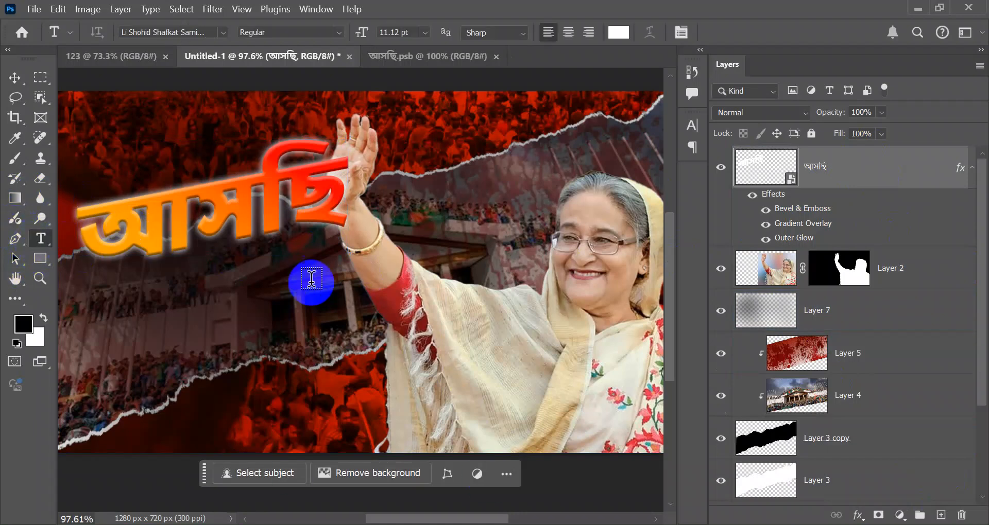
click(197, 278)
key(BackSpace)
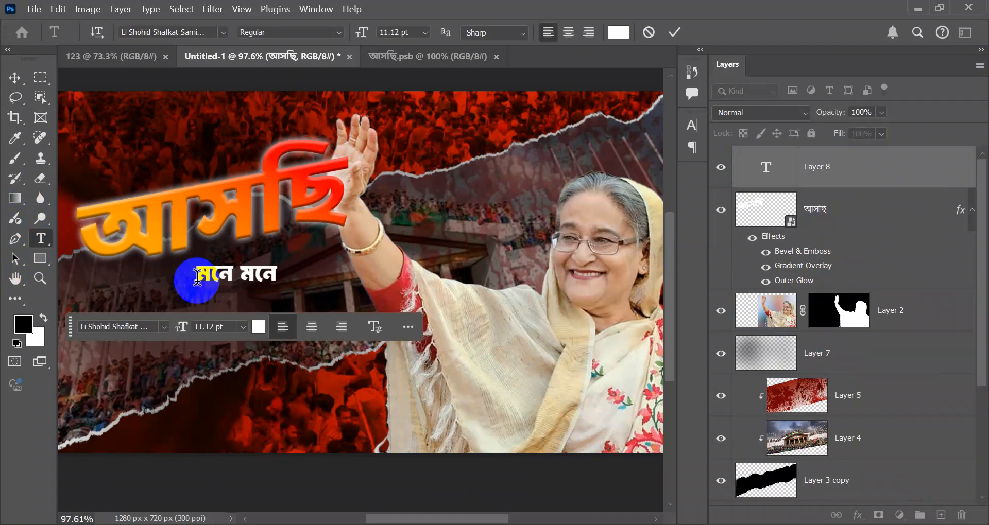
click(15, 78)
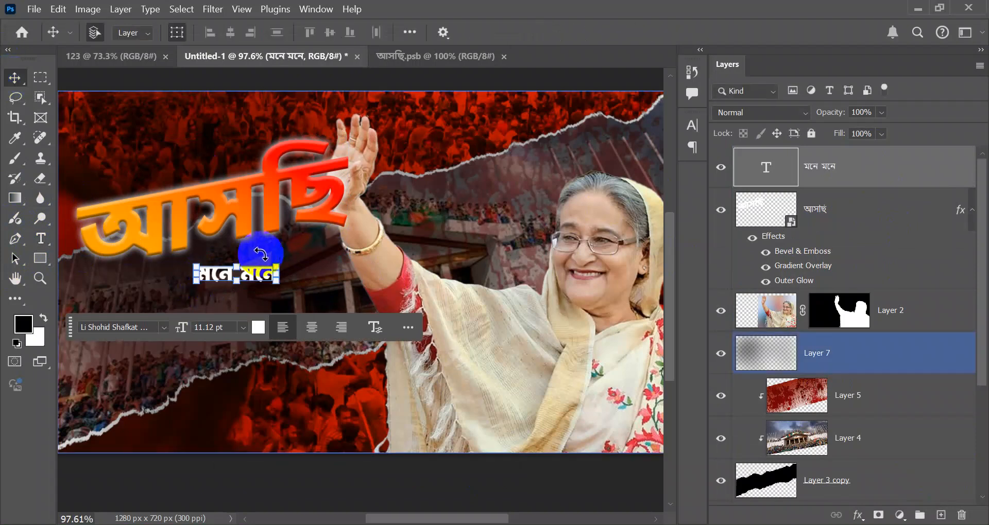
Scale the মনে মনে text to about 189%, tilt it to follow the title's slant, and place it directly under the title.
drag(298, 269, 352, 299)
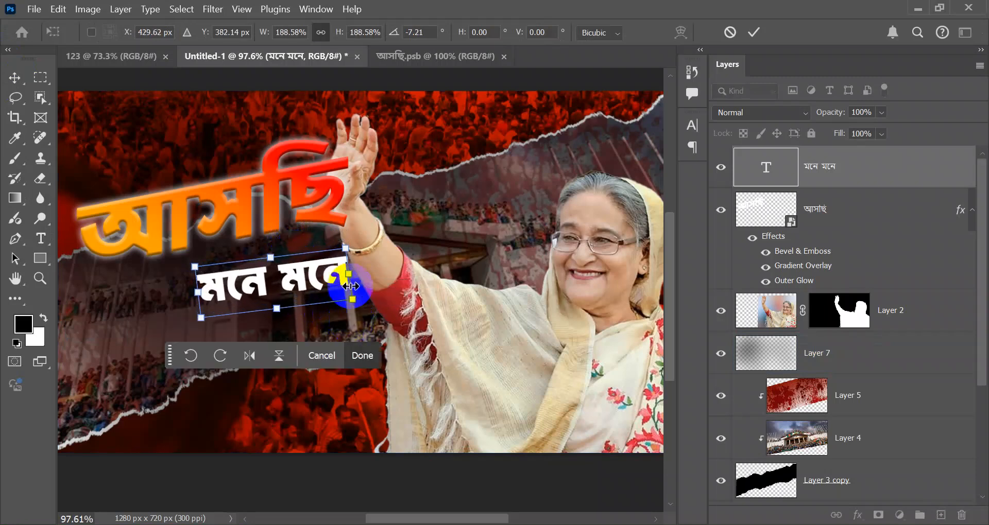
drag(359, 248, 348, 226)
drag(325, 281, 325, 281)
mouse_move(321, 272)
mouse_down()
mouse_move(364, 283)
mouse_move(302, 272)
mouse_up()
key(Return)
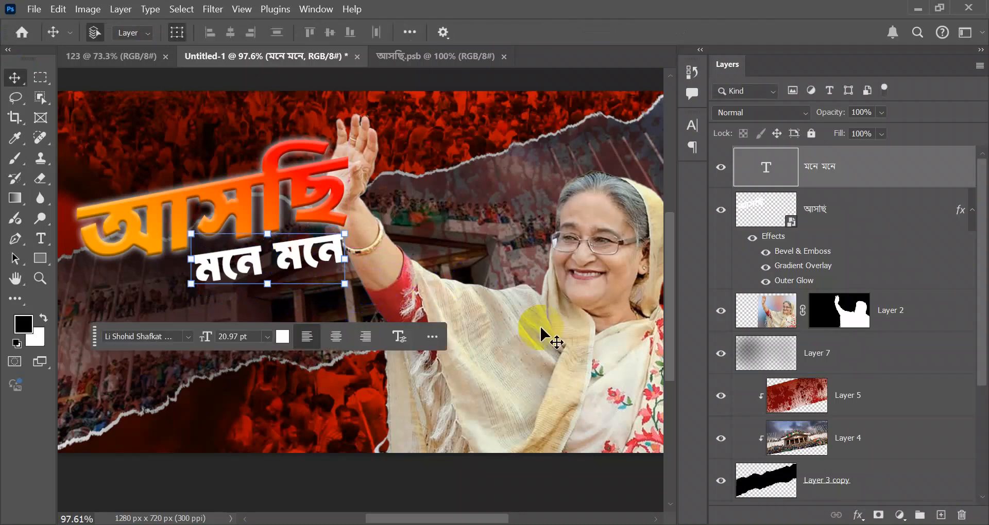
Shrink the মনে মনে text to about 17.84 pt and tuck it closer beneath the title.
key(v)
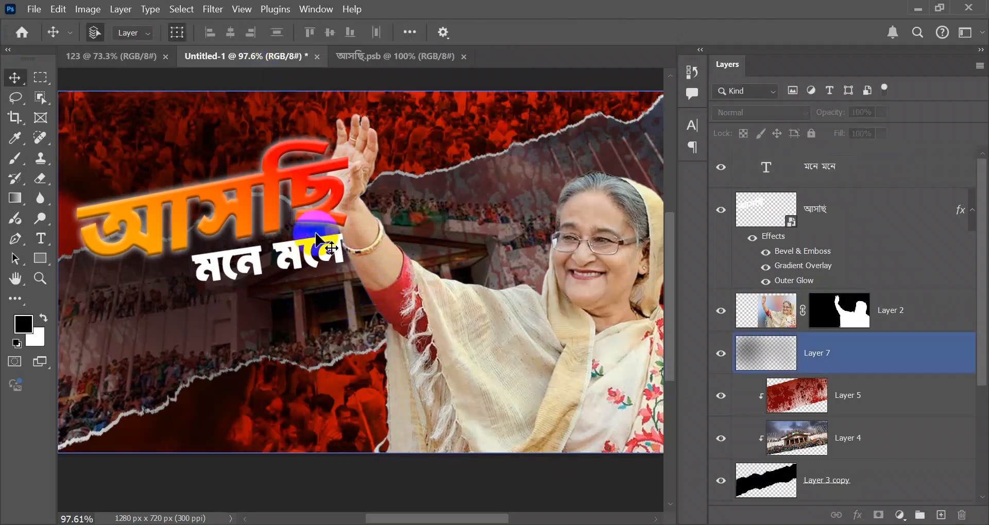
click(330, 273)
key(ctrl+t)
drag(345, 286, 324, 293)
drag(296, 262, 301, 255)
click(356, 327)
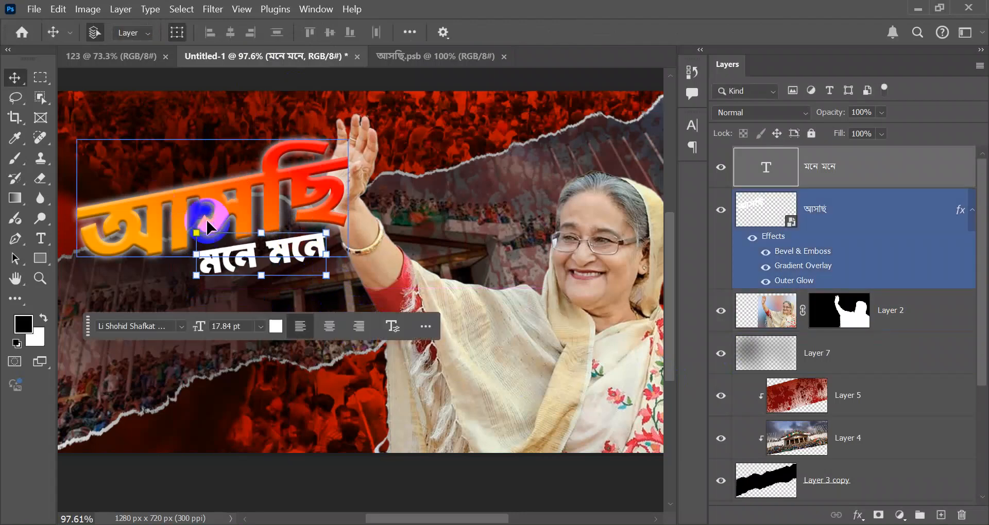
Copy the title's Gradient Overlay effect onto the মনে মনে text layer.
click(865, 222)
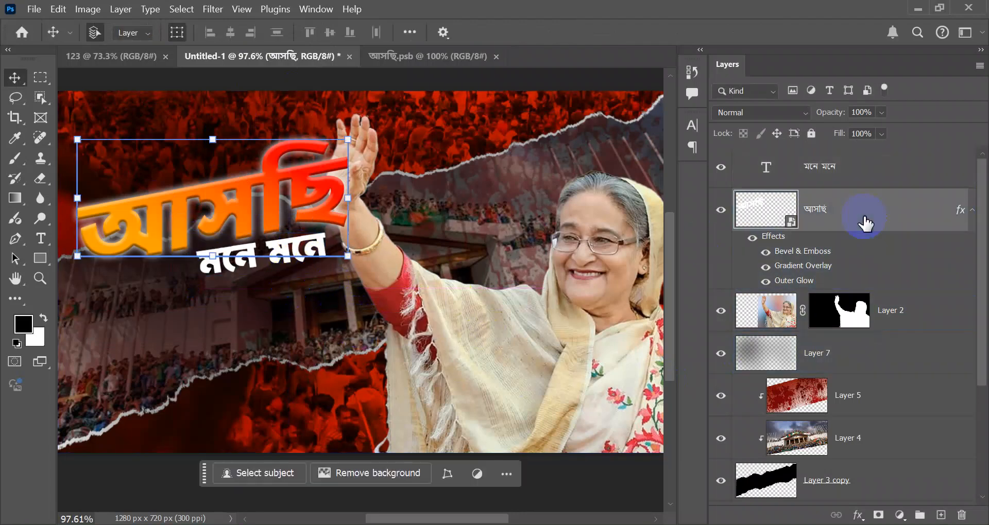
click(850, 180)
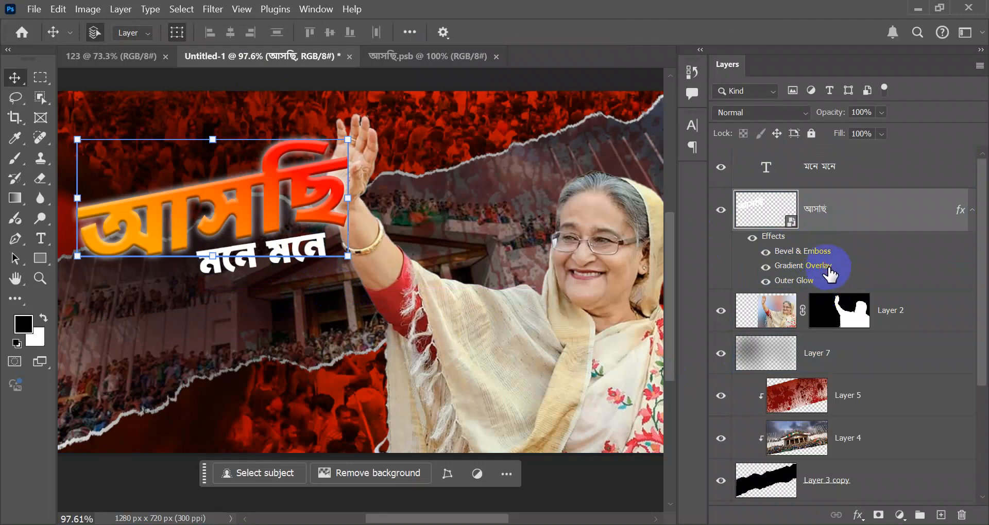
double_click(798, 252)
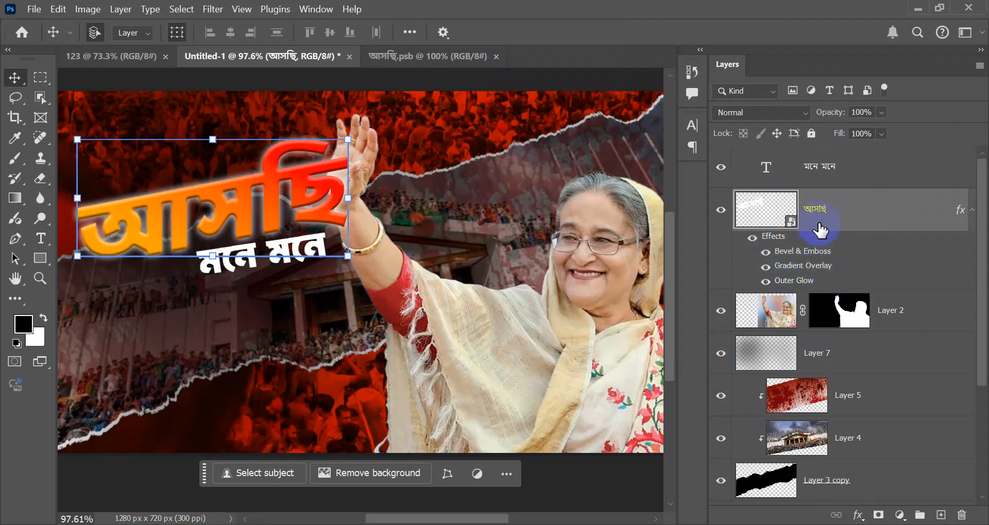
click(812, 178)
click(830, 260)
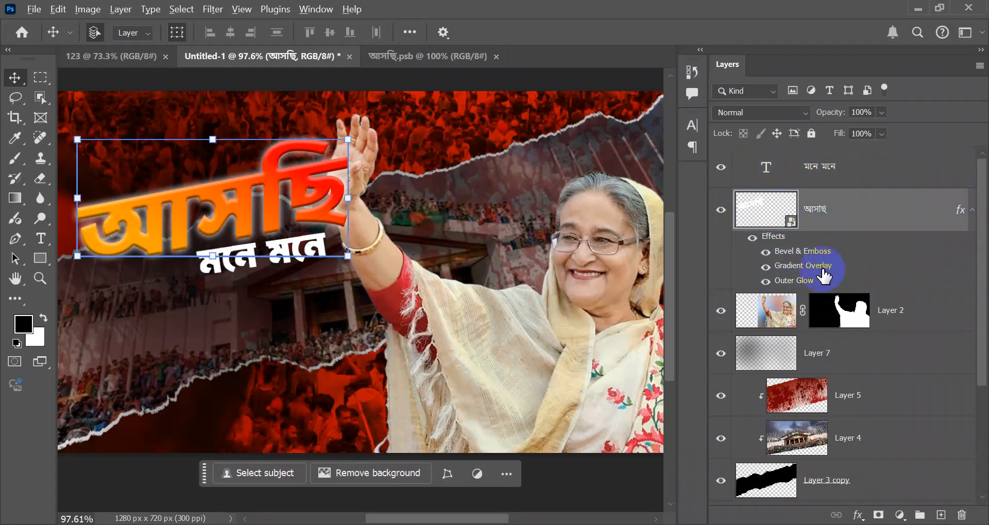
drag(824, 277, 821, 186)
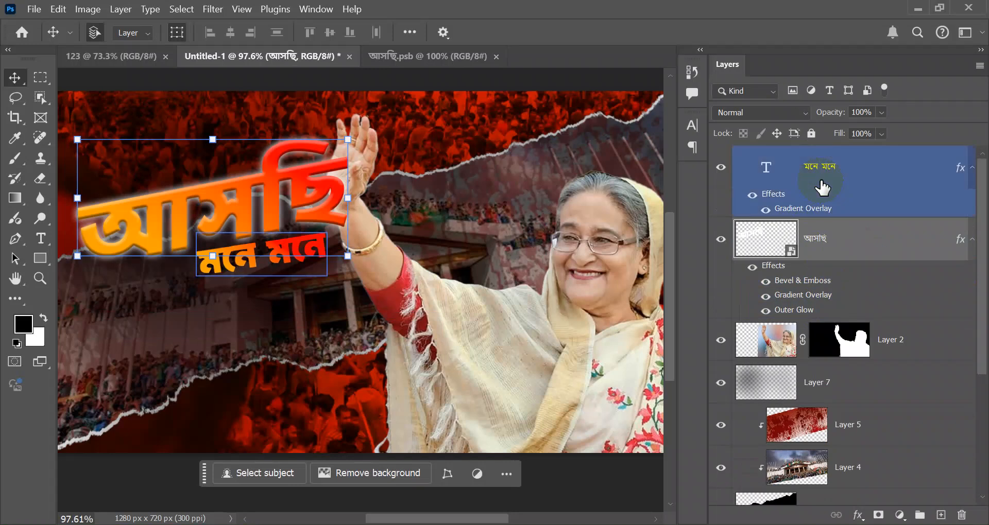
click(837, 297)
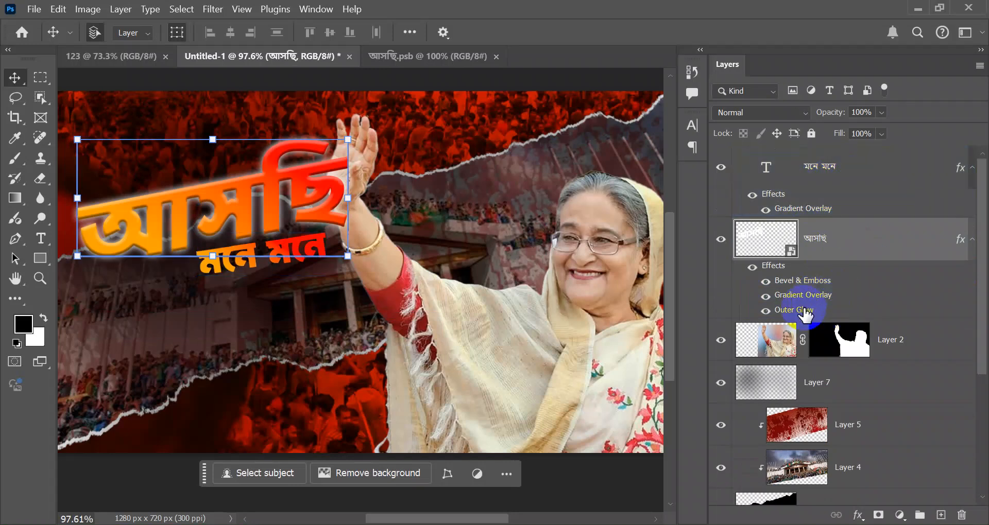
Copy the title's Outer Glow and Bevel & Emboss effects onto the মনে মনে text layer.
drag(804, 313, 822, 217)
click(818, 323)
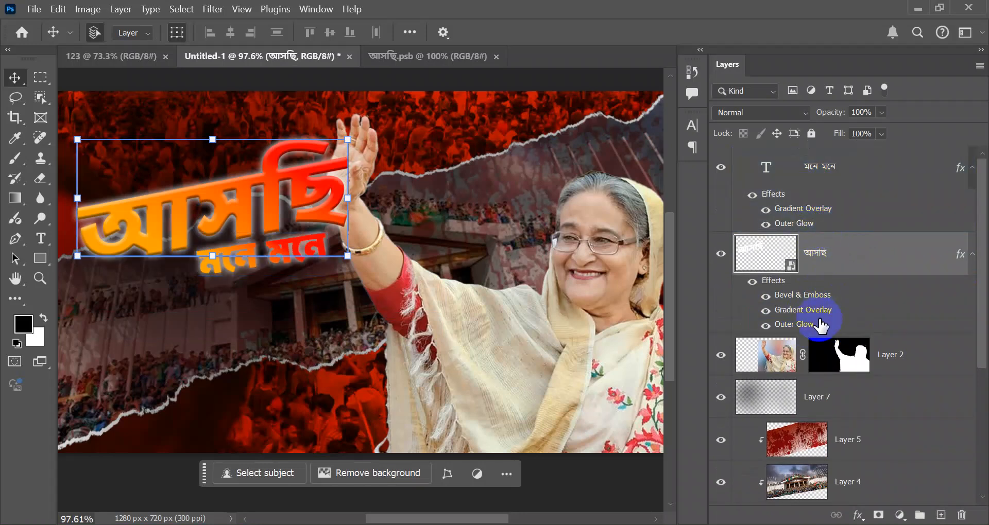
drag(804, 293, 823, 215)
click(867, 269)
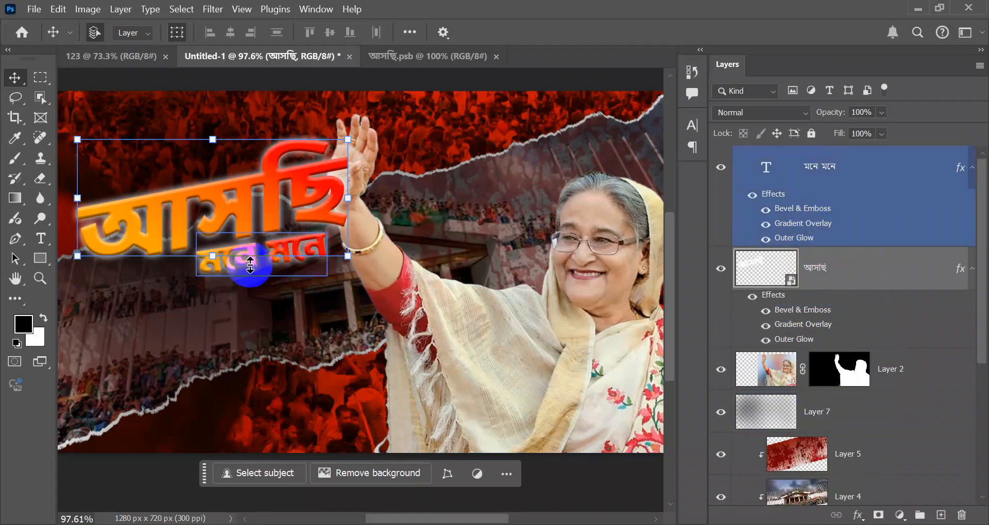
Change the starting colour stop of the মনে মনে text's gradient overlay to white (ffffff).
click(795, 230)
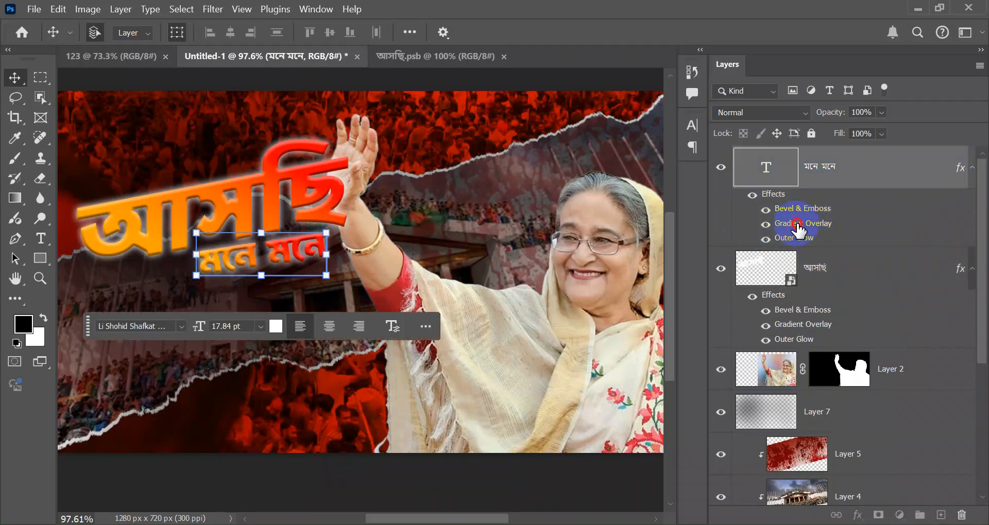
double_click(797, 225)
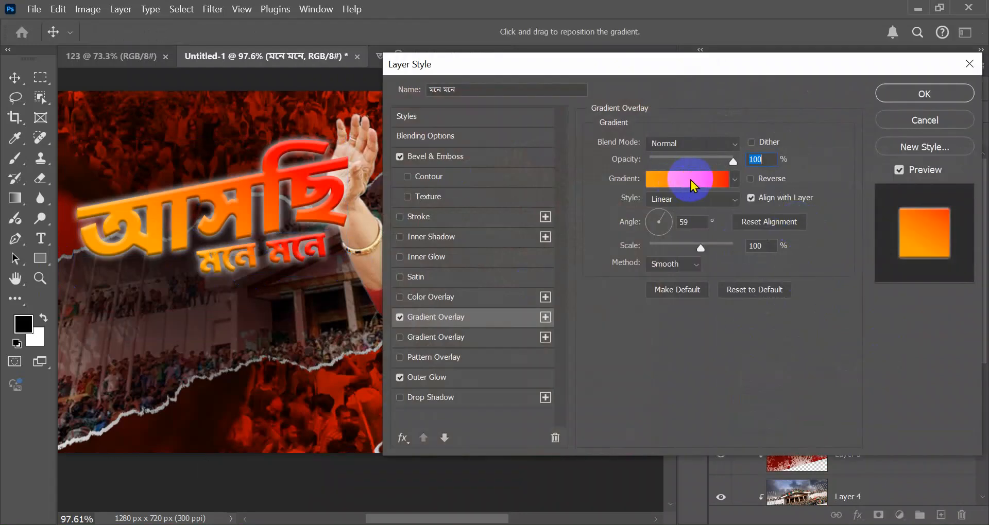
click(648, 184)
double_click(527, 319)
drag(589, 314, 454, 88)
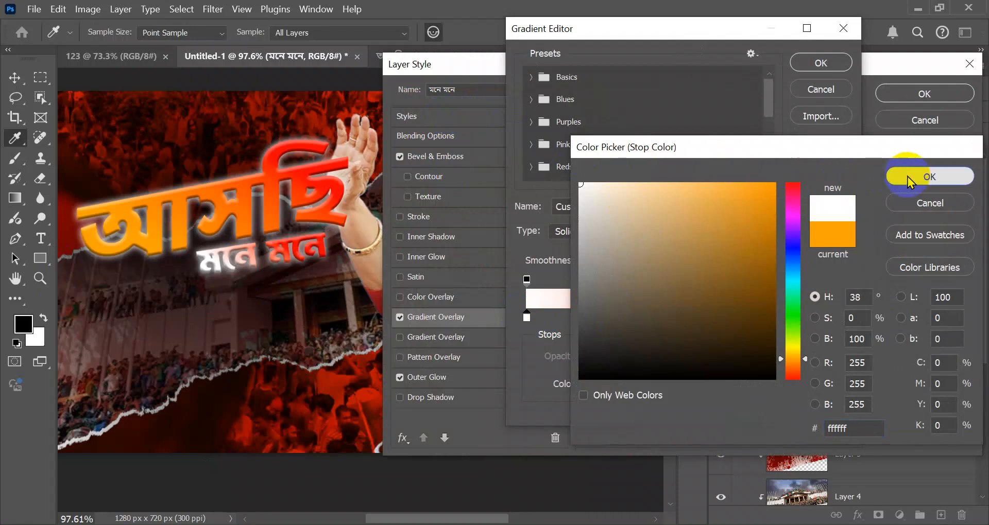
click(906, 177)
Set the gradient's end colour stop to dark red (c41d10) and apply the মনে মনে text's layer style.
double_click(836, 318)
drag(797, 303, 798, 279)
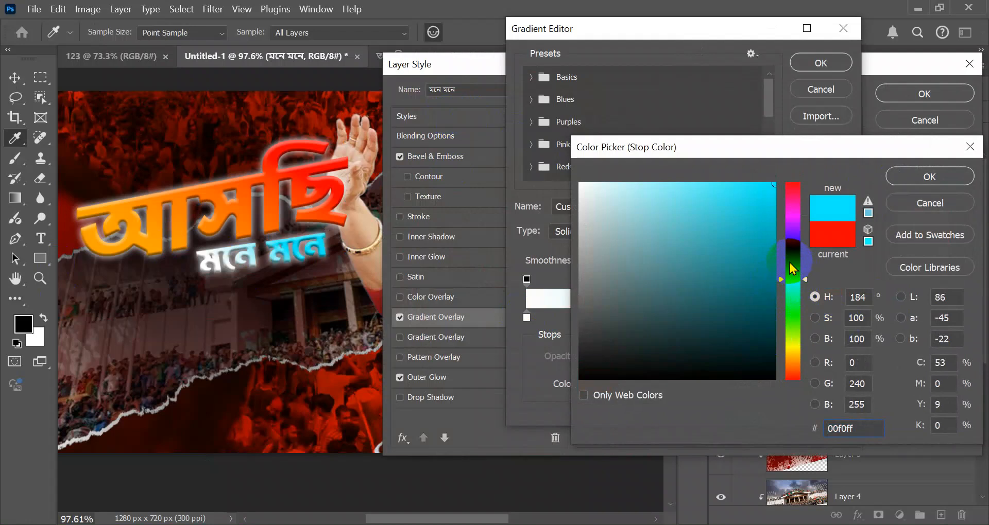
click(760, 228)
click(798, 266)
drag(776, 261, 793, 340)
drag(808, 371, 796, 386)
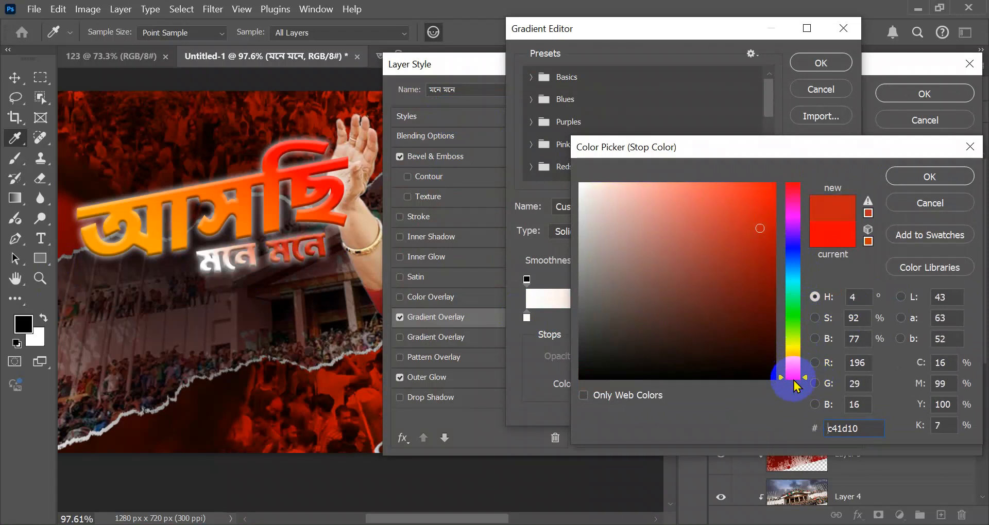
click(926, 177)
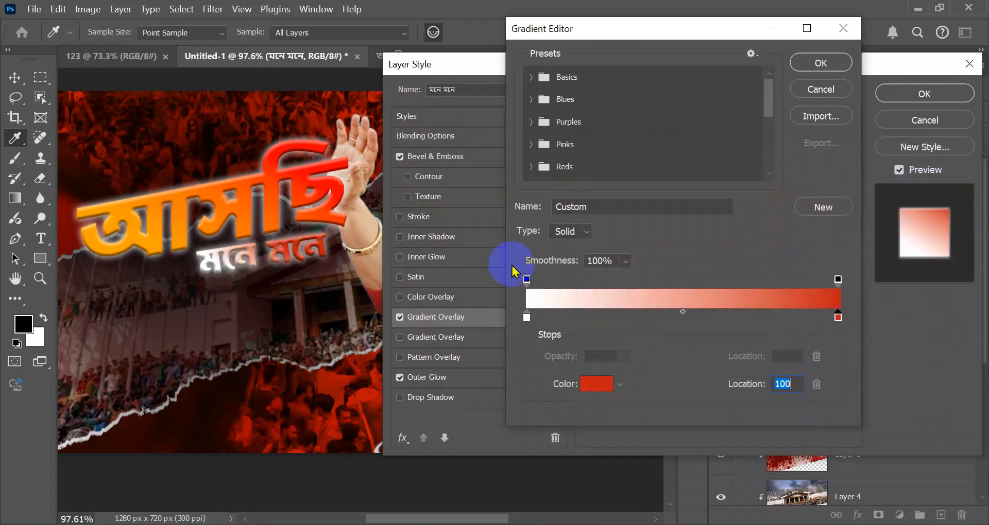
click(847, 66)
click(925, 94)
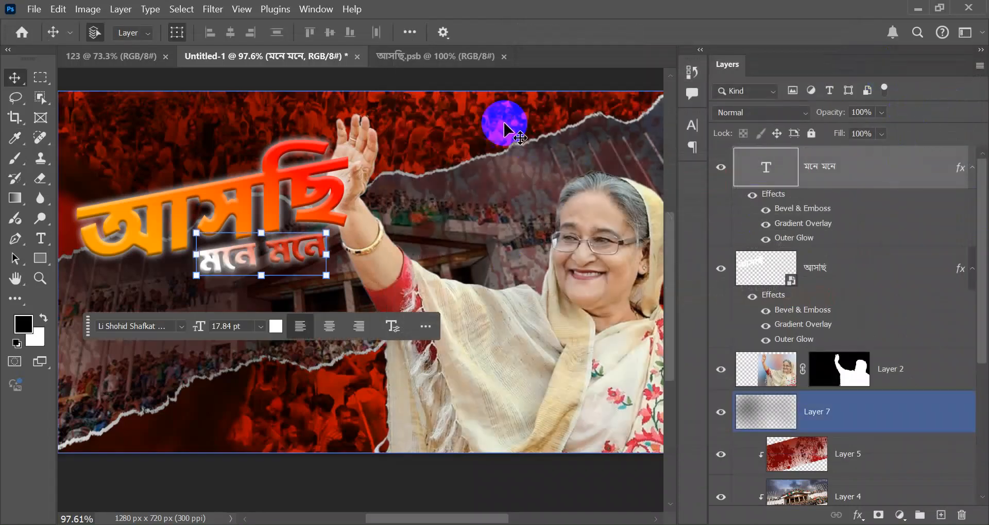
Add a Stroke effect to the আসছি title layer and set its position to Outside.
click(487, 78)
scroll(275, 263, up, 4)
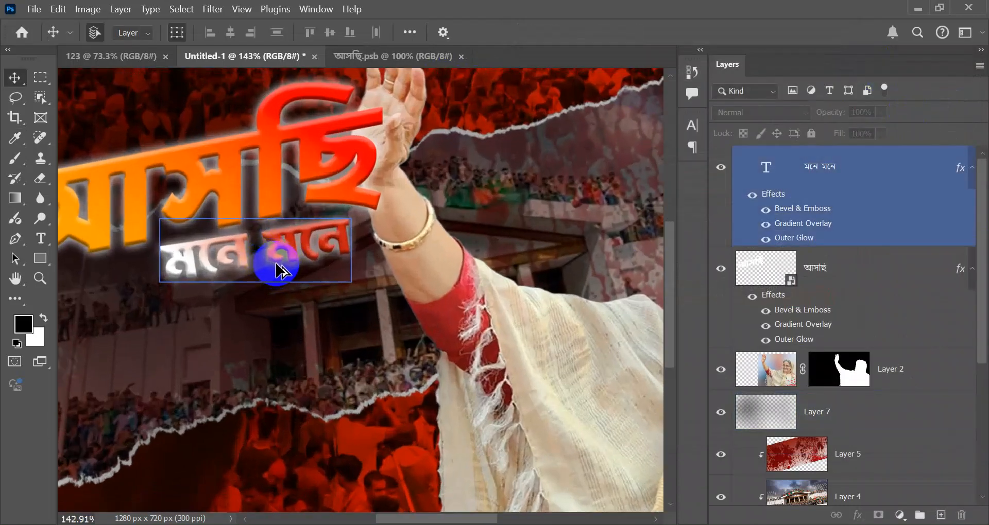
scroll(326, 159, down, 2)
click(262, 156)
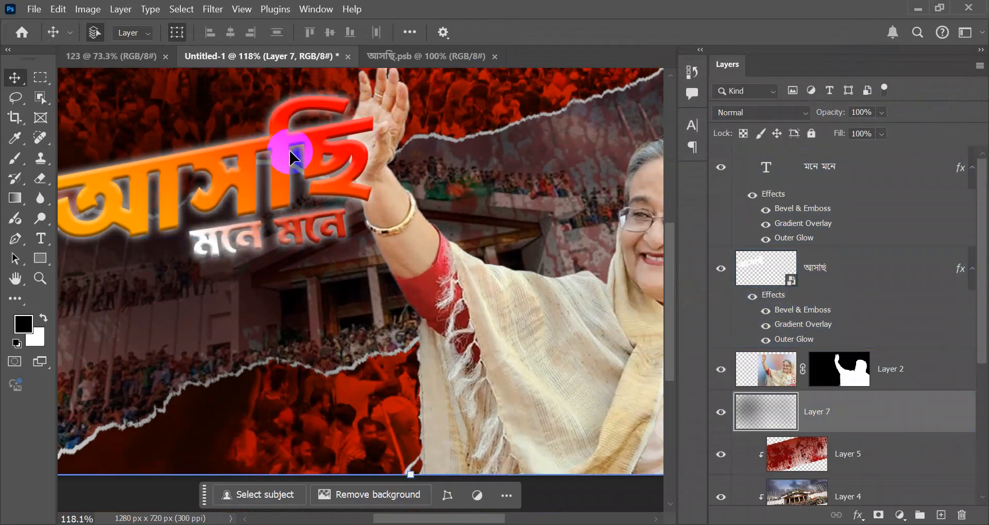
click(782, 287)
click(782, 287)
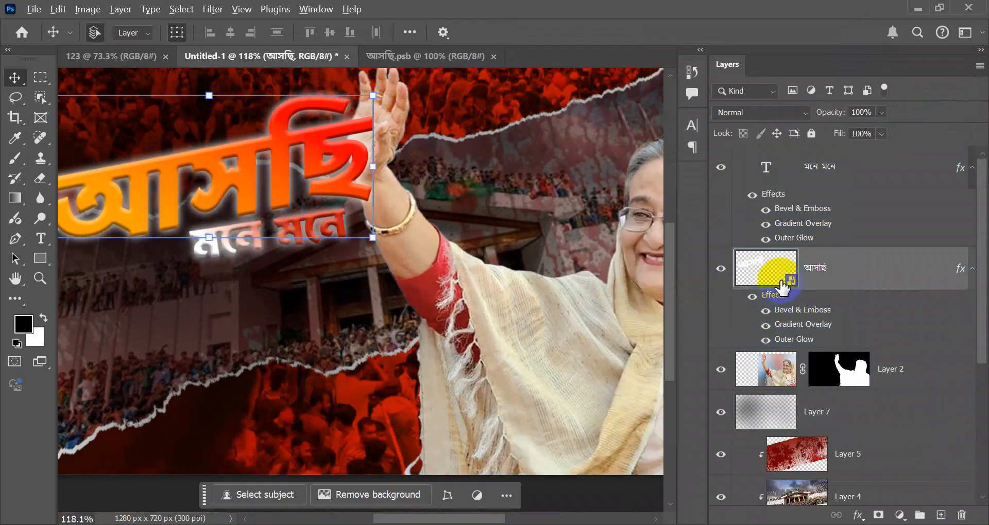
scroll(777, 287, down, 5)
scroll(806, 304, up, 5)
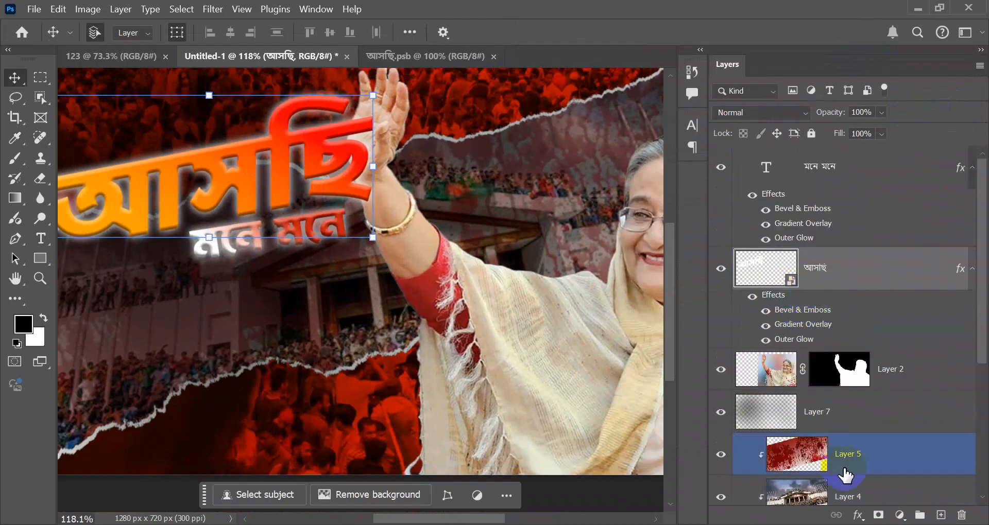
click(857, 515)
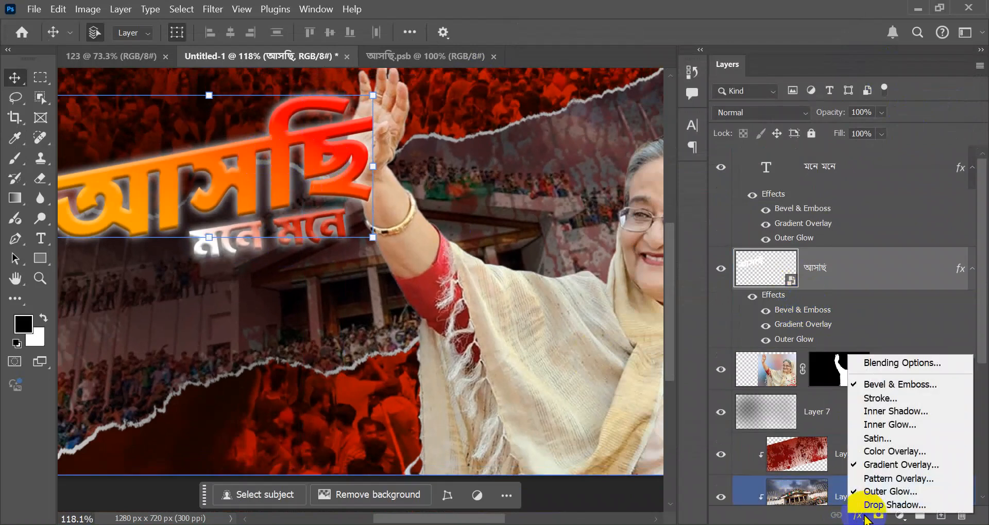
click(875, 397)
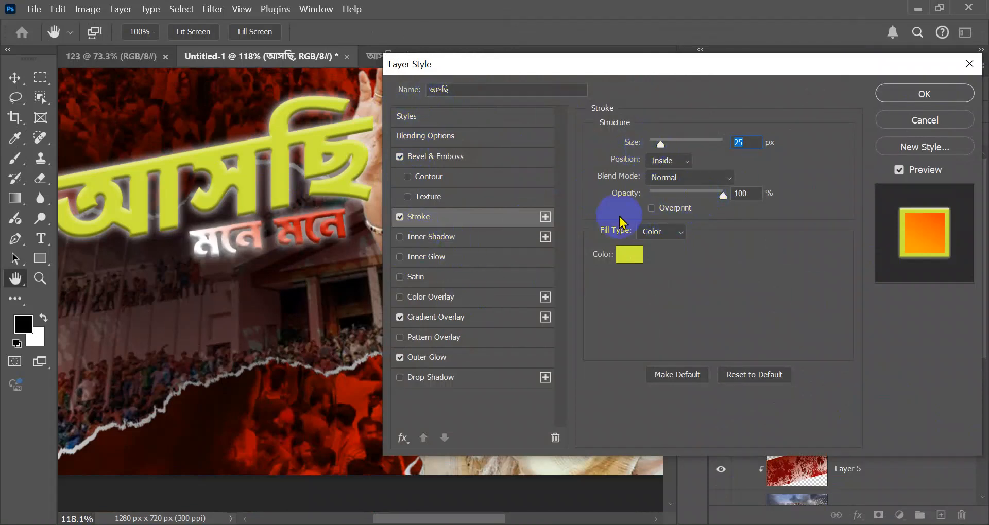
click(664, 161)
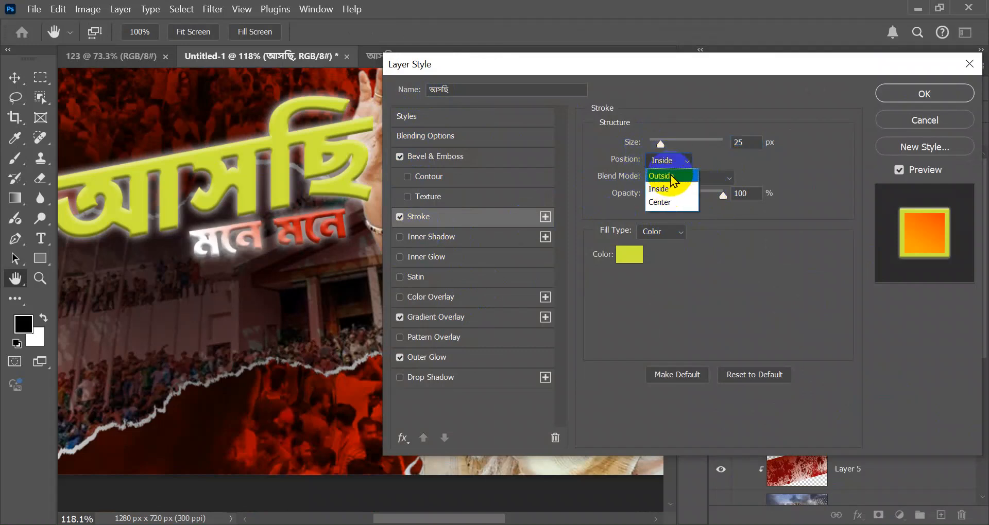
click(670, 180)
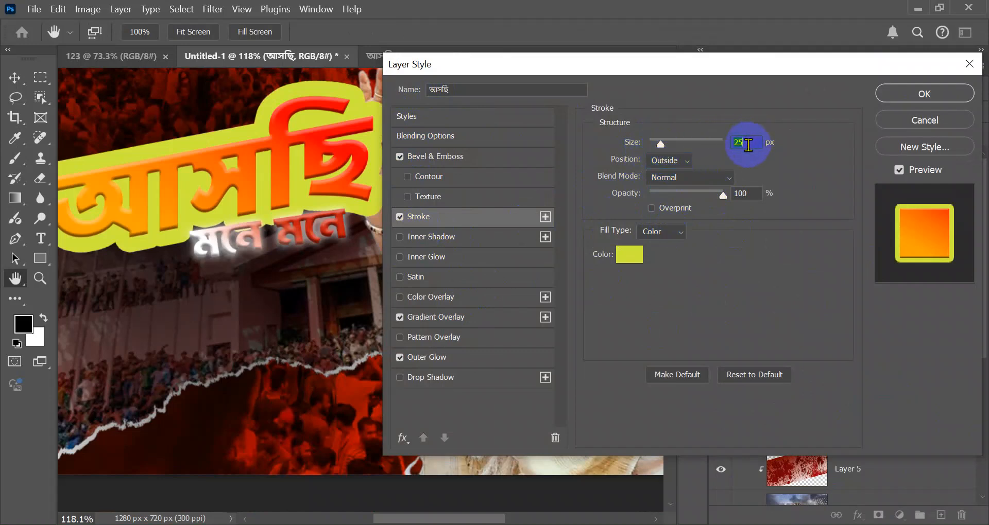
Set the title's stroke size to 2 px and its colour to white (ffffff), and apply the layer style.
scroll(748, 146, down, 20)
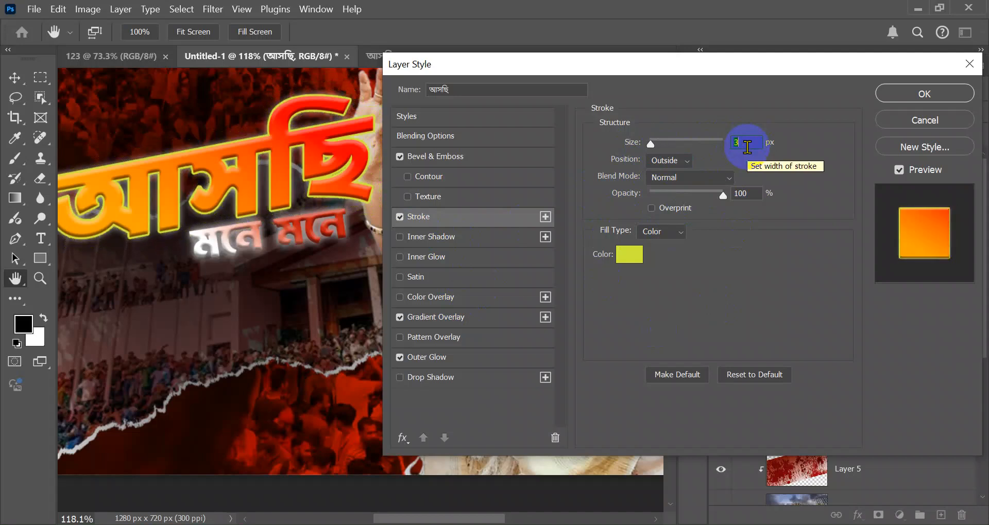
scroll(748, 148, down, 1)
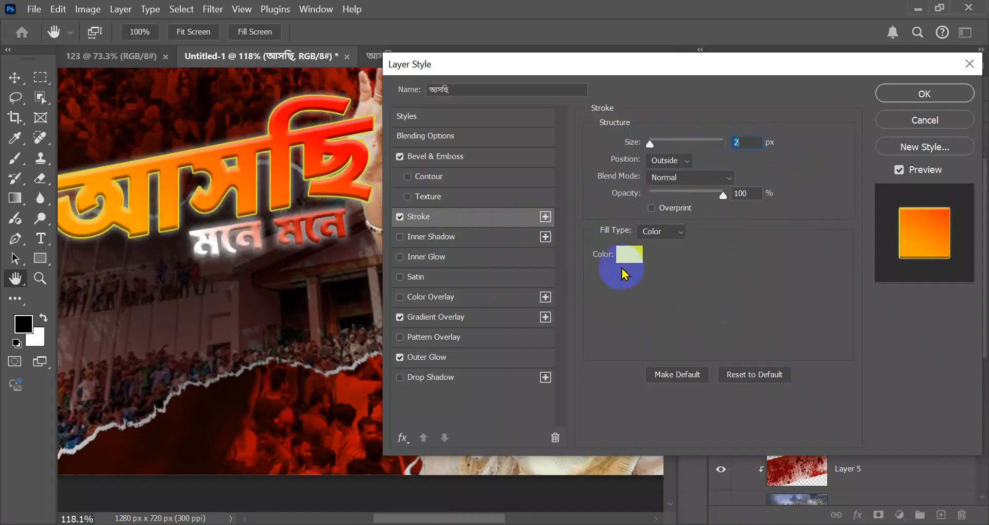
click(630, 255)
mouse_move(625, 253)
mouse_down()
mouse_move(640, 269)
mouse_move(551, 154)
mouse_up()
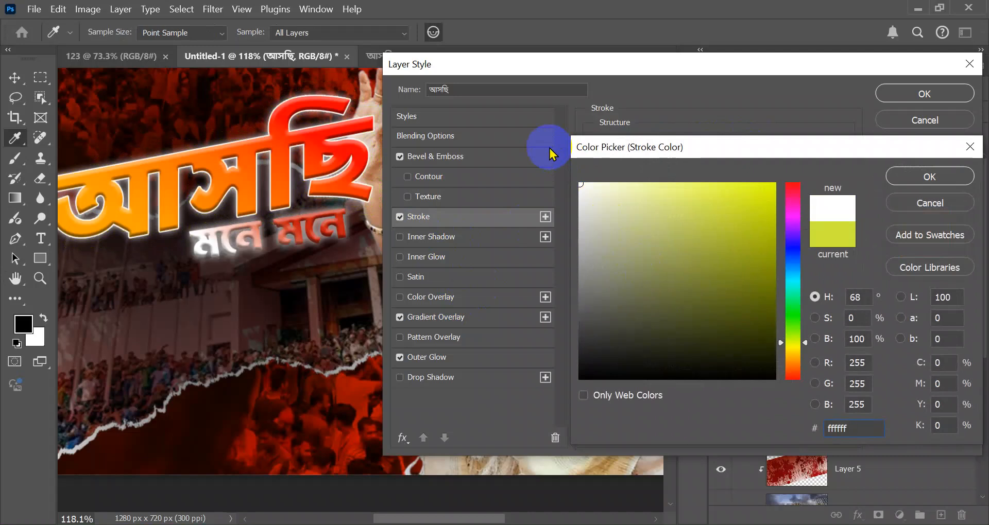
click(929, 177)
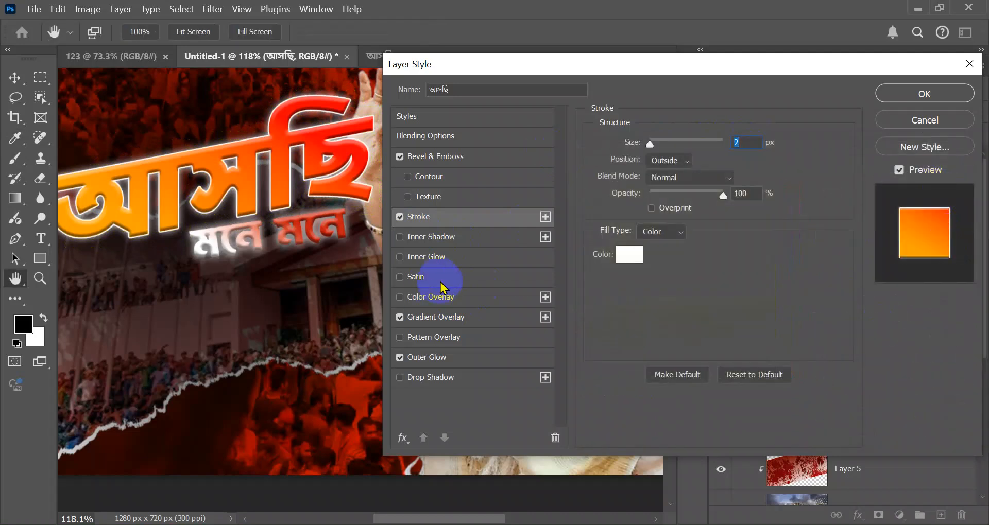
click(925, 94)
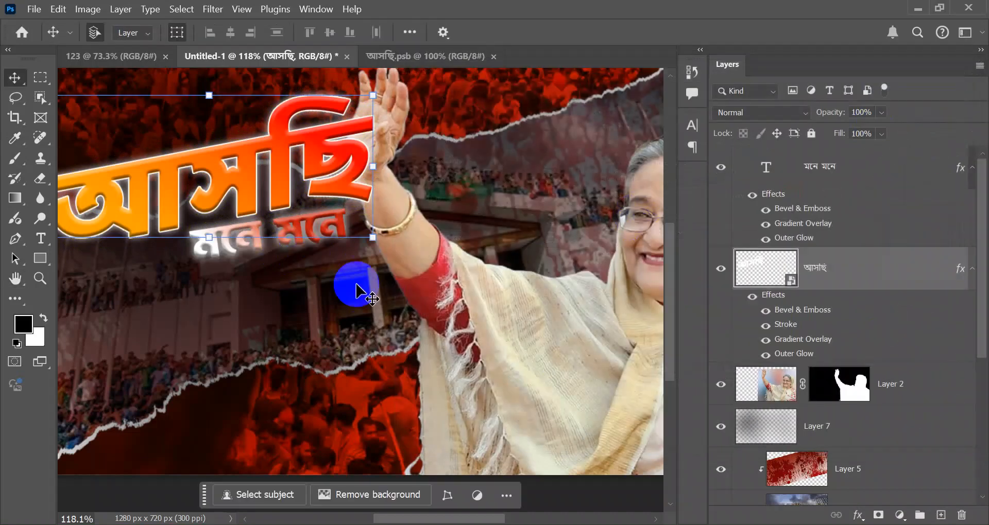
Copy the Stroke effect from the আসছি title layer onto the মনে মনে text layer.
scroll(324, 300, down, 1)
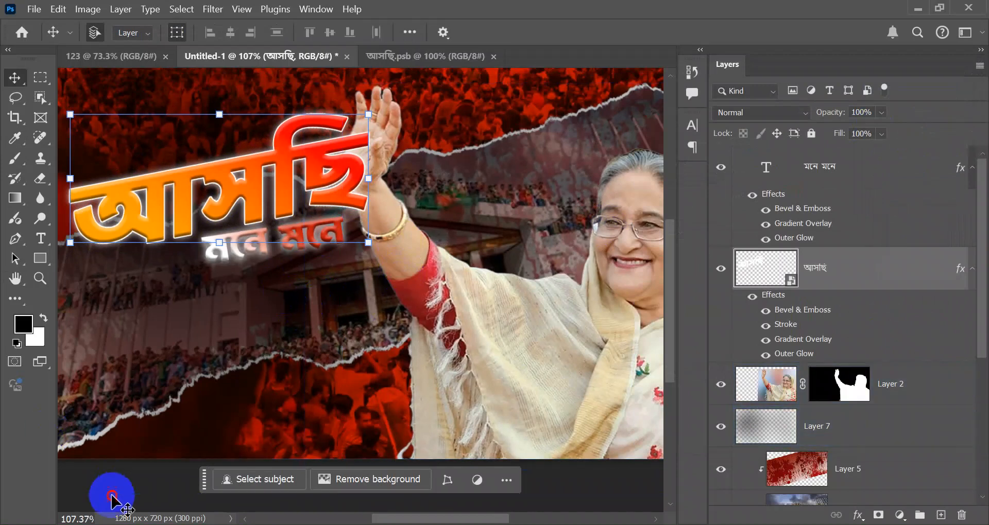
click(811, 238)
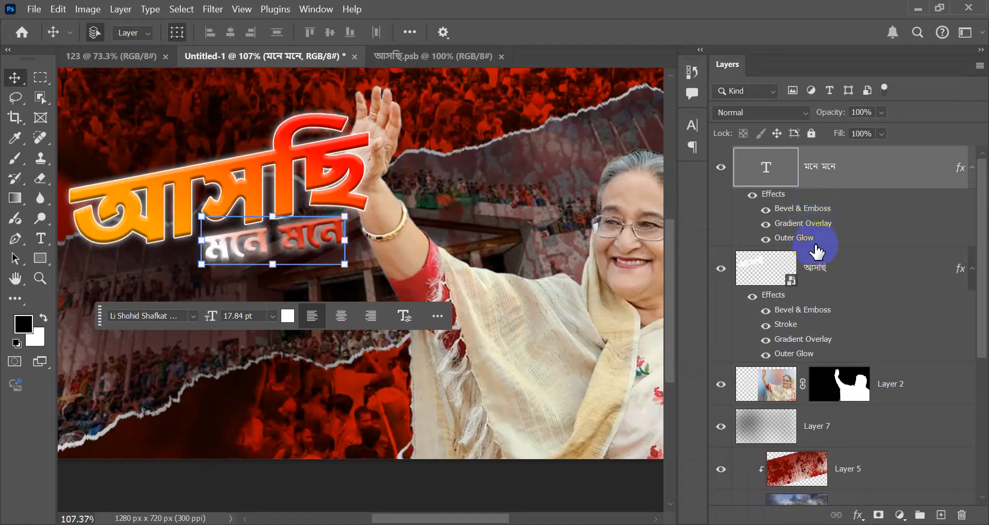
click(801, 356)
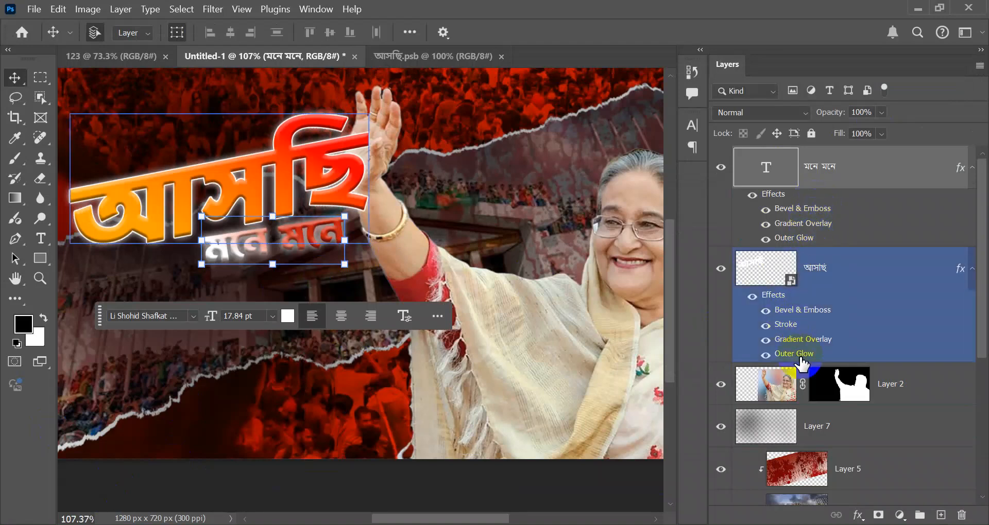
click(794, 325)
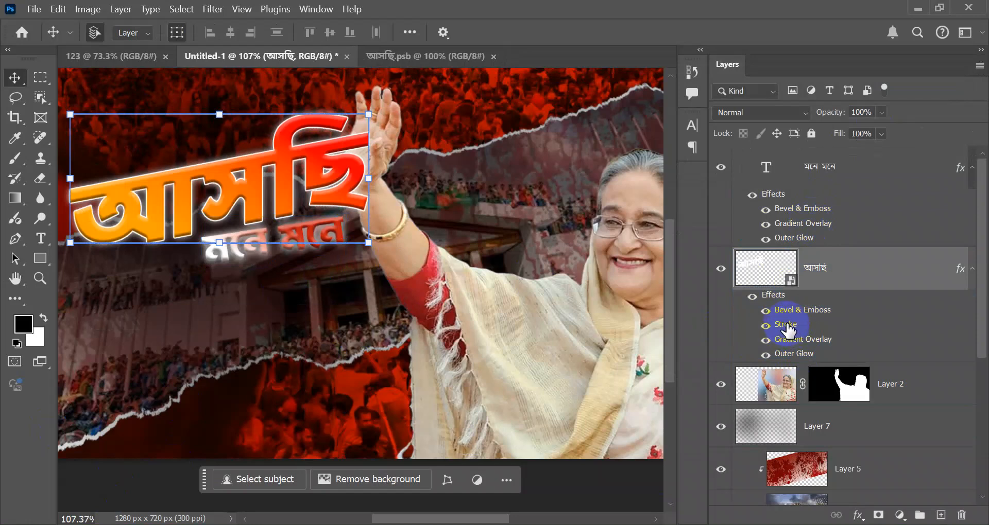
drag(787, 325, 787, 225)
click(203, 280)
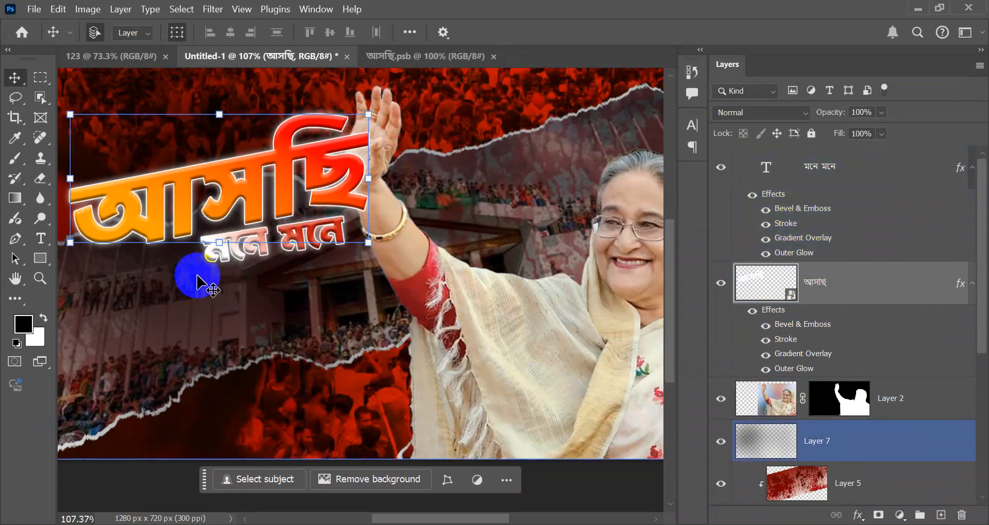
Change the মনে মনে text's stroke colour to orange (ff9000) and apply the layer style.
click(801, 260)
double_click(783, 225)
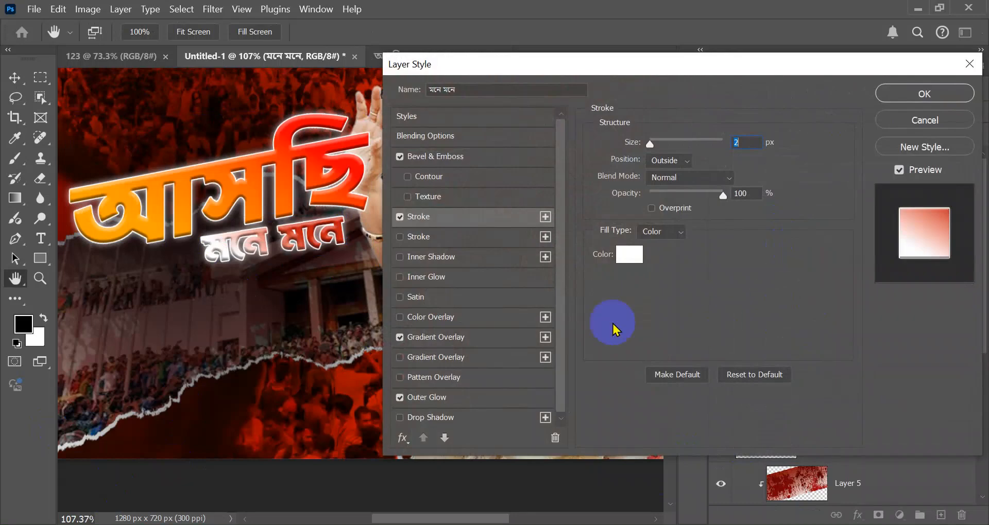
click(629, 254)
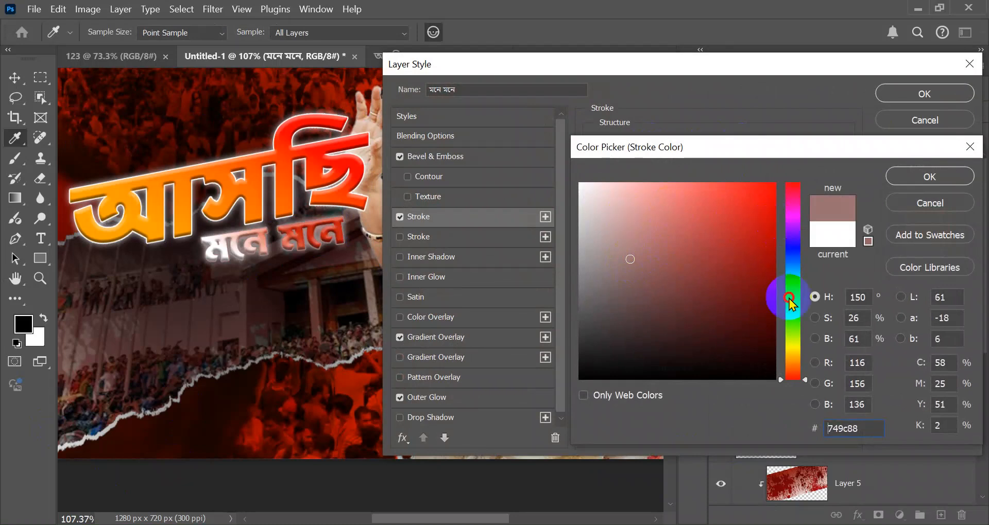
click(793, 351)
drag(754, 230, 849, 159)
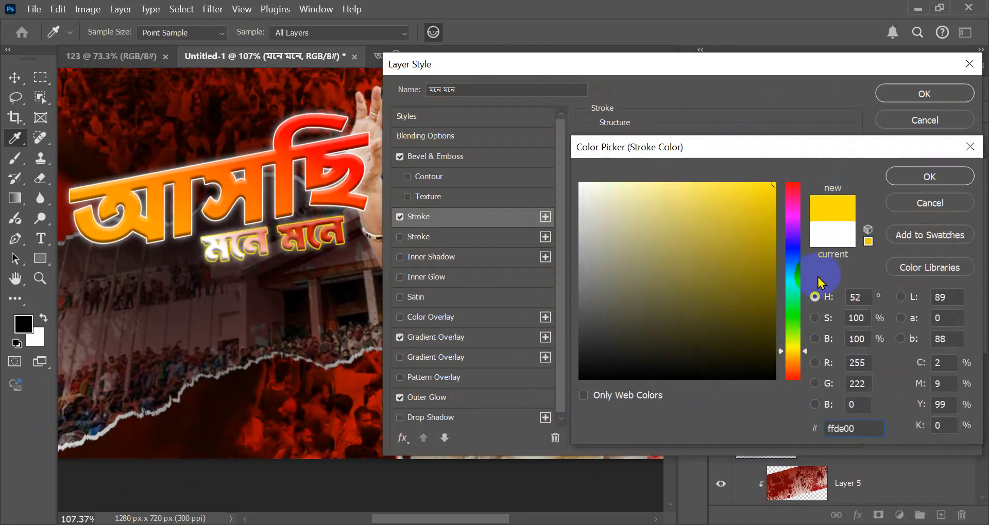
click(796, 361)
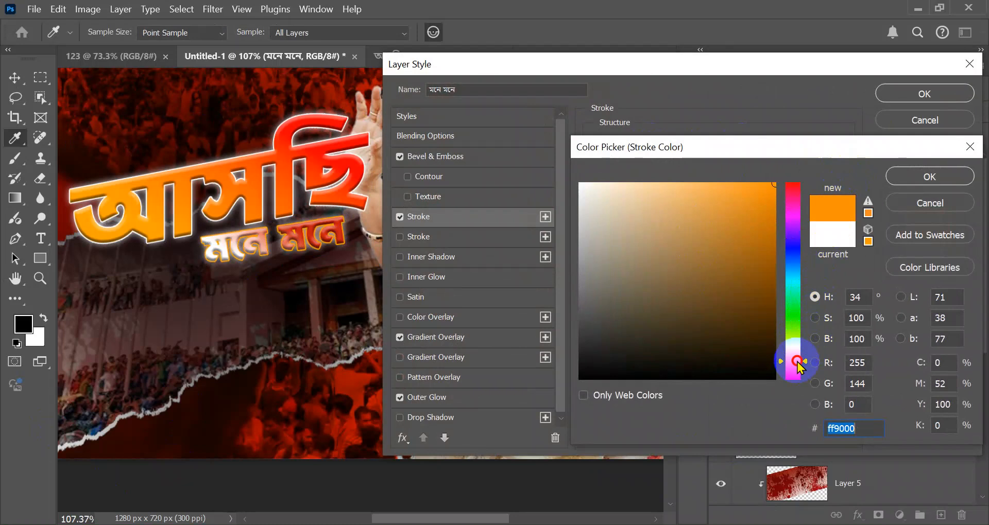
click(931, 178)
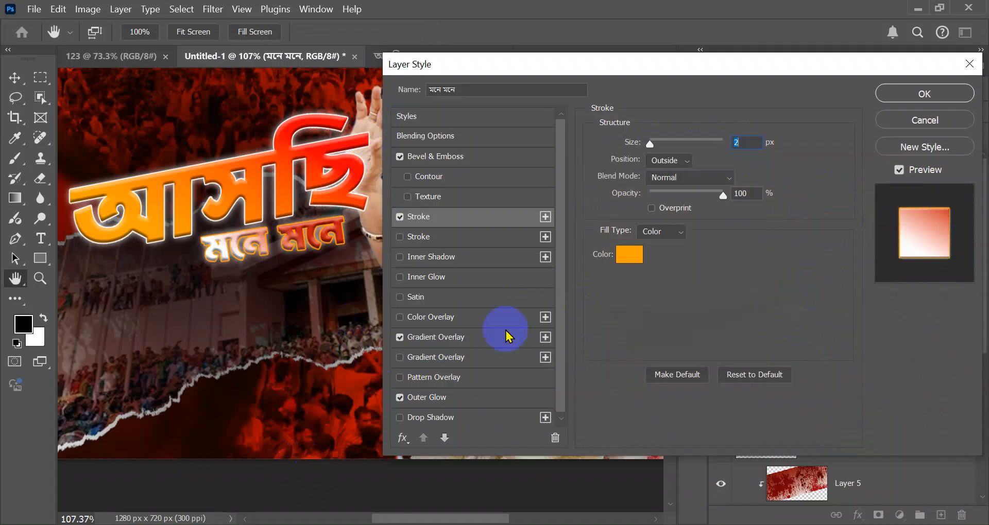
click(906, 94)
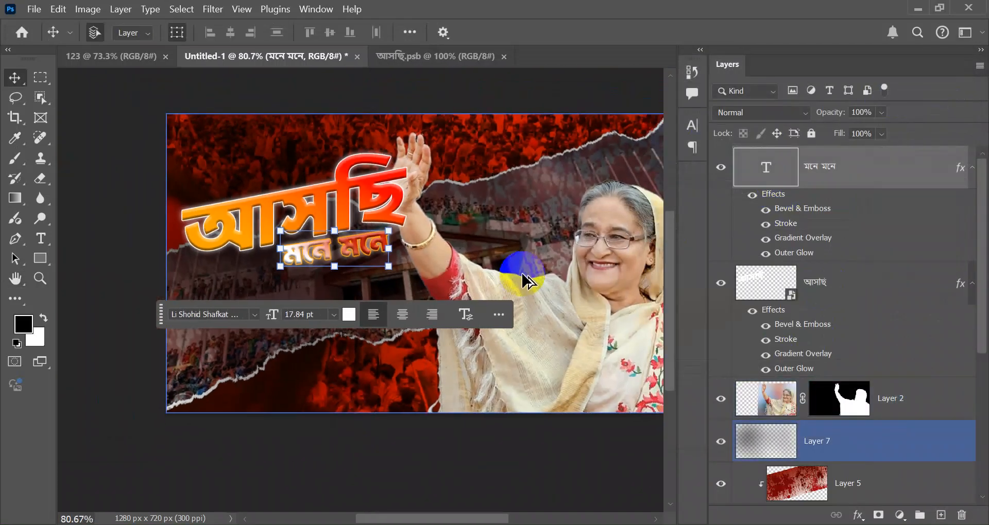
click(329, 485)
scroll(318, 364, up, 3)
scroll(318, 363, down, 1)
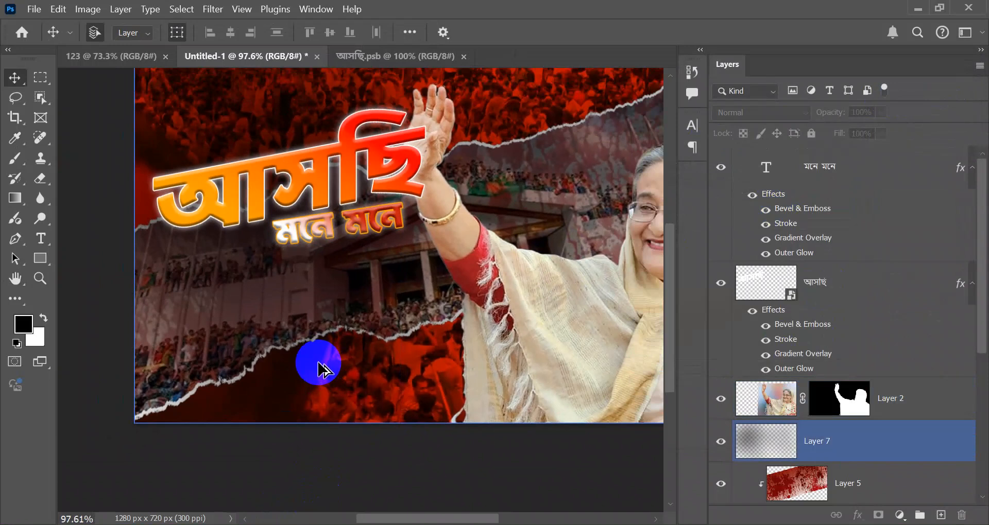
click(284, 188)
click(772, 297)
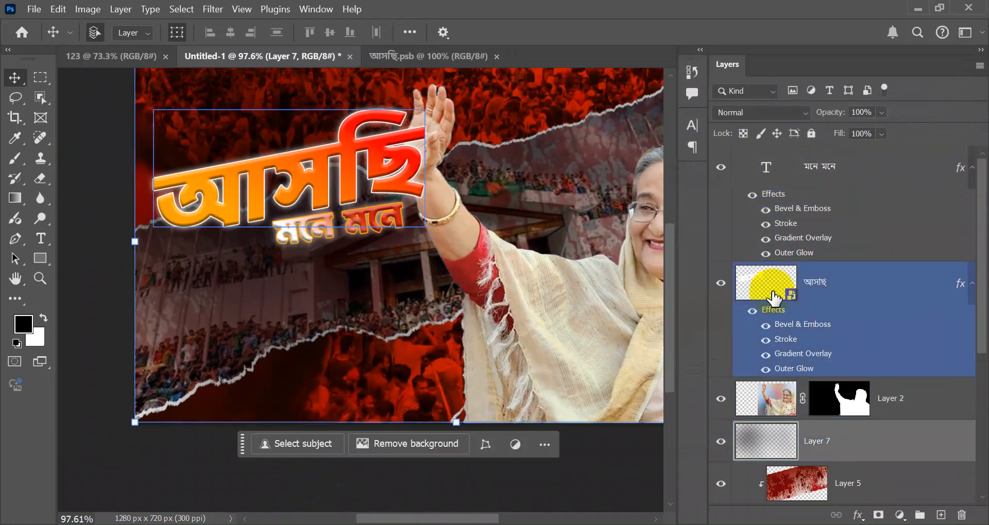
click(850, 161)
shift+click(837, 310)
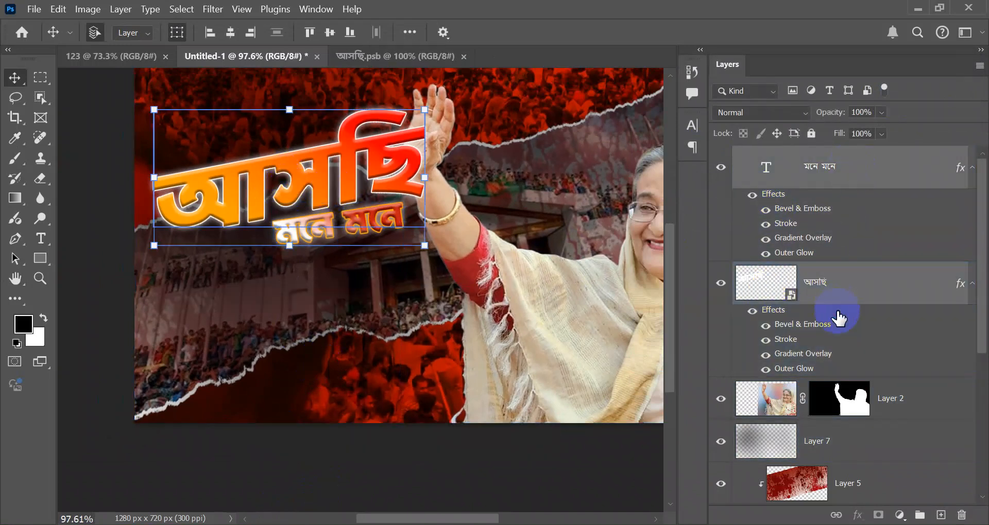
click(336, 170)
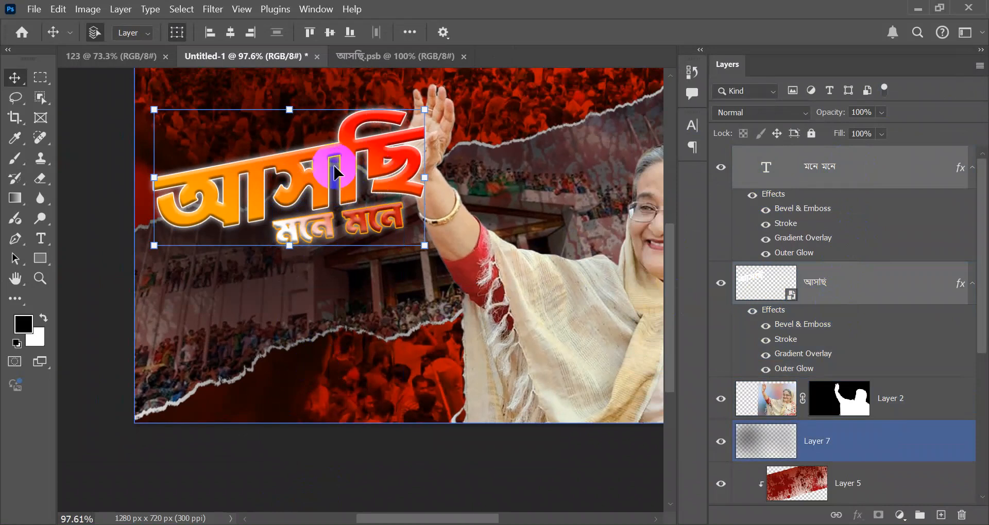
click(740, 169)
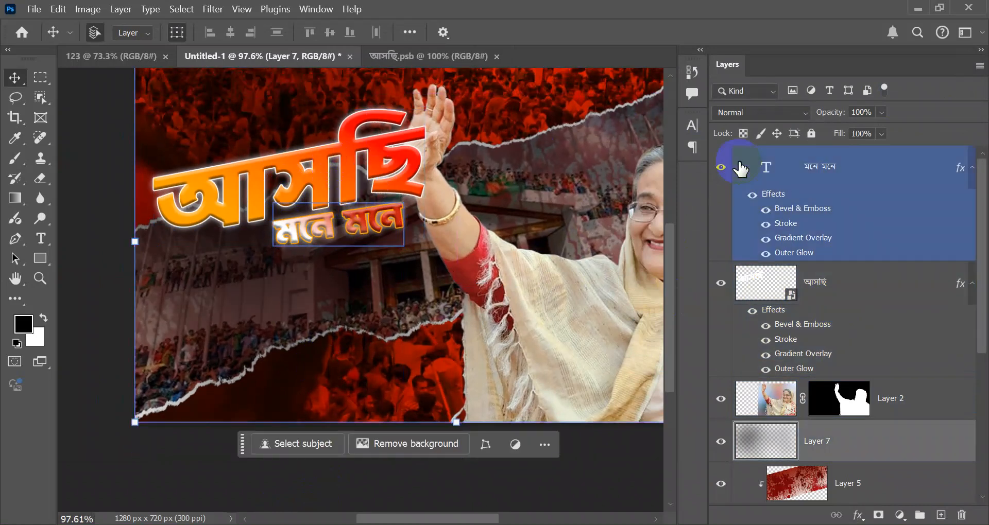
shift+click(884, 310)
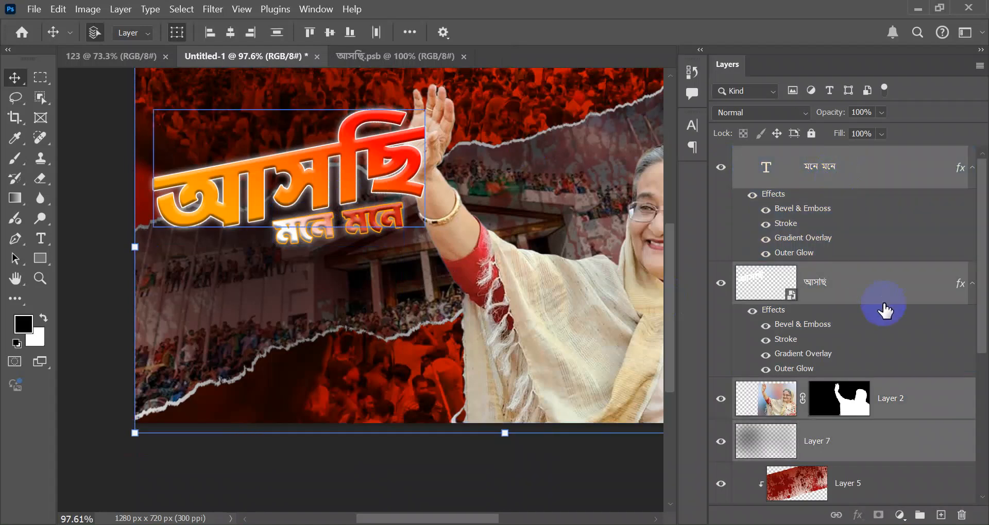
key(ctrl+t)
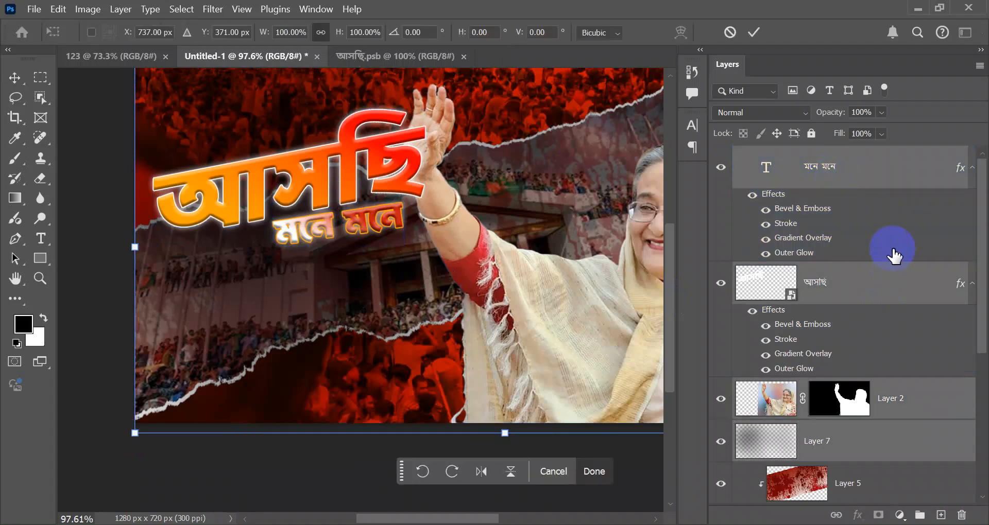
drag(349, 157, 349, 178)
key(ctrl+z)
scroll(81, 267, down, 2)
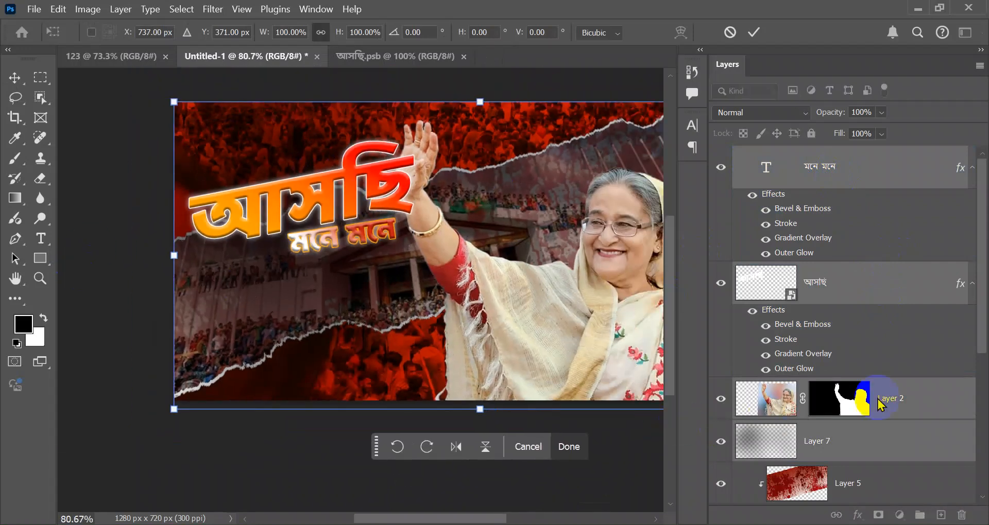
Select only the আসছি and মনে মনে layers, move them together down toward the canvas's left edge, and rotate them about -2.18°.
click(915, 405)
ctrl+click(891, 430)
scroll(892, 431, down, 5)
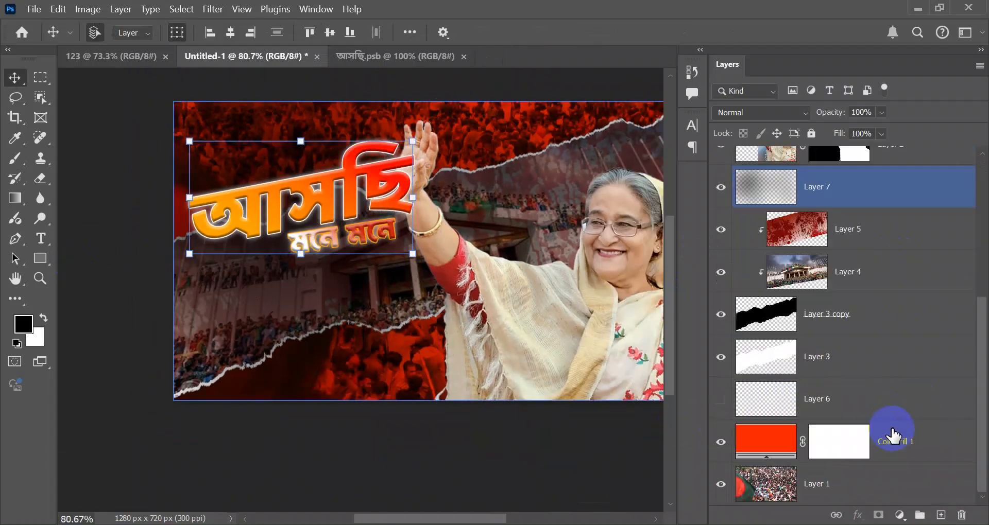
scroll(891, 431, up, 5)
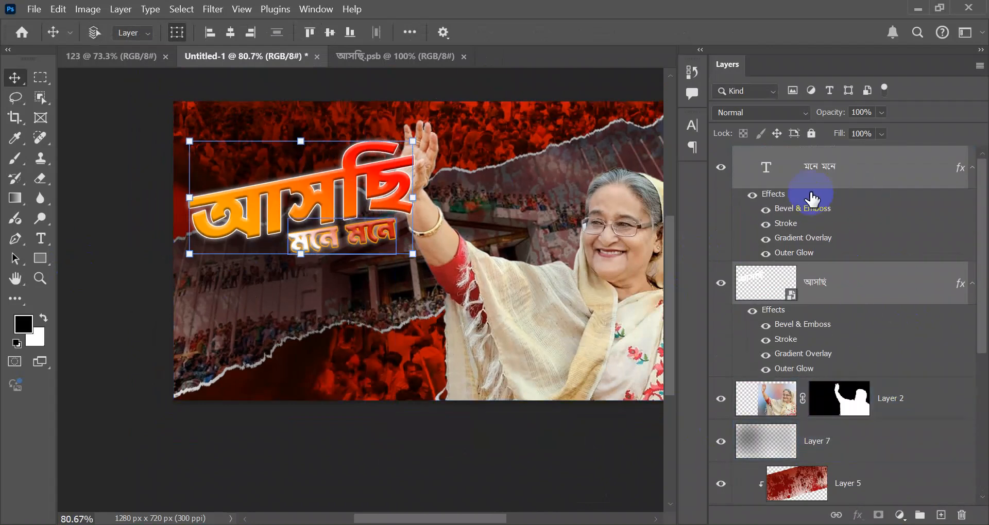
key(ctrl+t)
drag(310, 197, 305, 249)
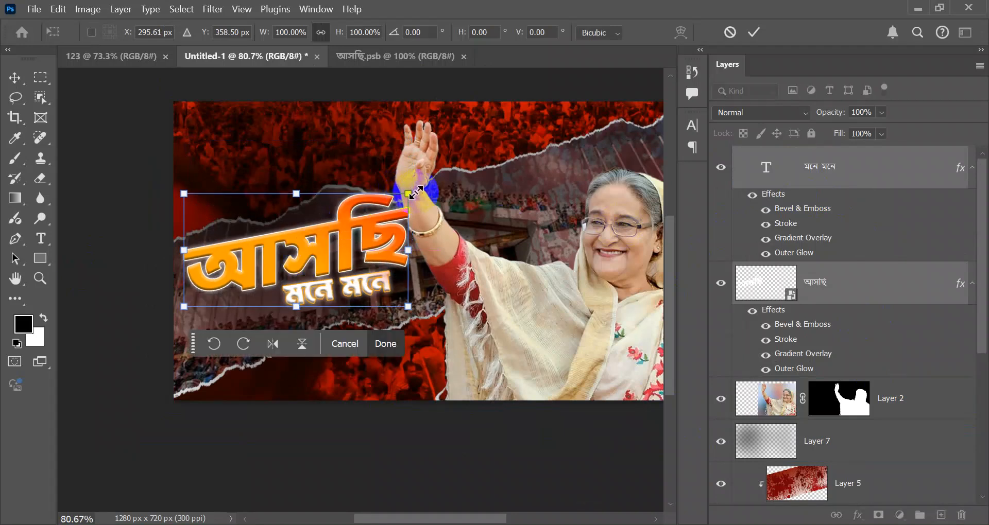
mouse_move(422, 187)
mouse_down()
mouse_move(418, 161)
mouse_move(420, 181)
mouse_up()
mouse_move(340, 243)
mouse_down()
mouse_move(333, 236)
mouse_move(331, 252)
mouse_up()
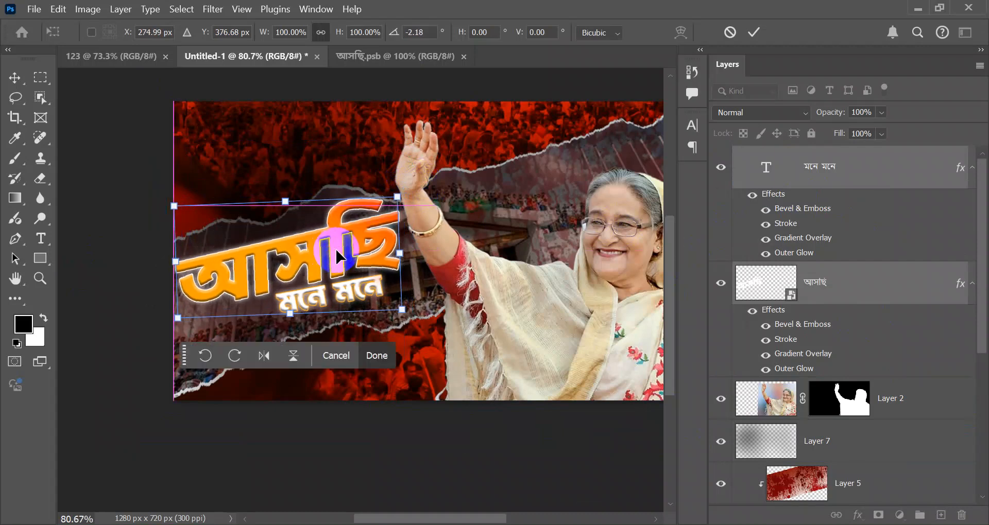
click(384, 354)
click(195, 446)
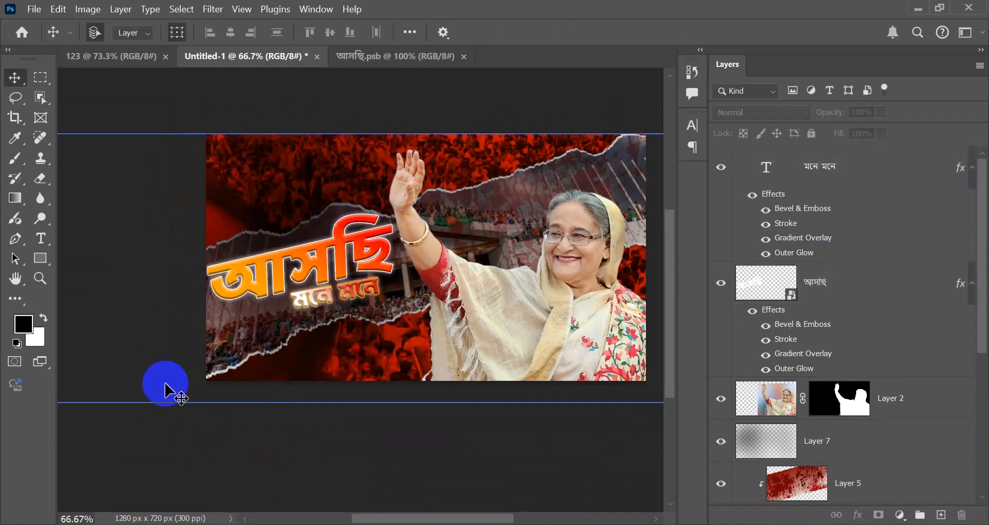
Examine the whole thumbnail composition at different zoom levels, checking the placement of the text against the waving figure.
scroll(166, 384, down, 2)
scroll(550, 296, up, 3)
scroll(550, 296, down, 3)
drag(608, 298, 566, 284)
key(ctrl+z)
drag(492, 456, 430, 445)
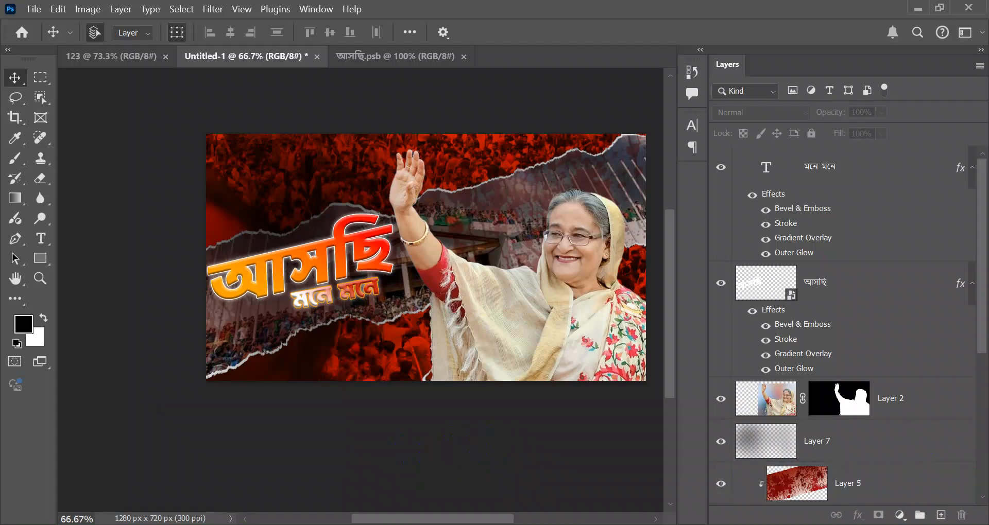
click(752, 524)
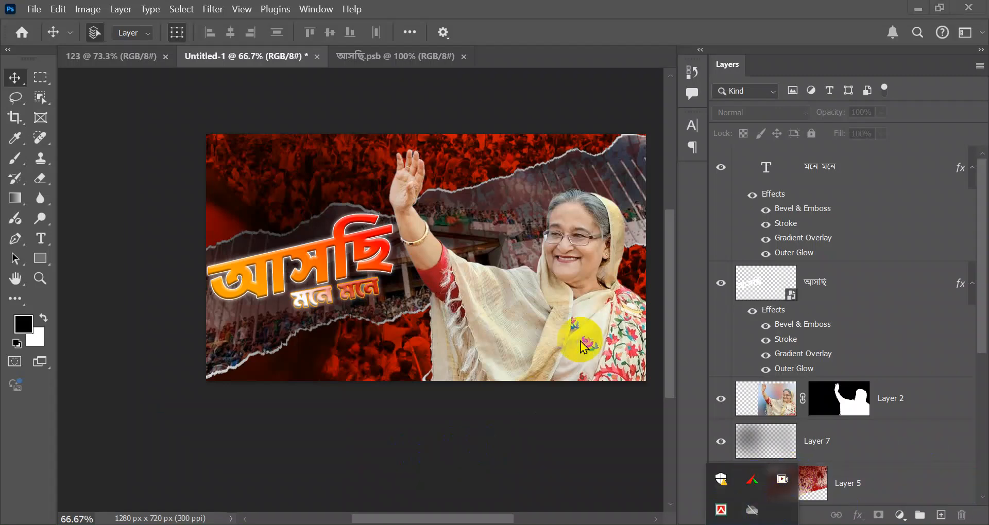
drag(564, 408, 525, 415)
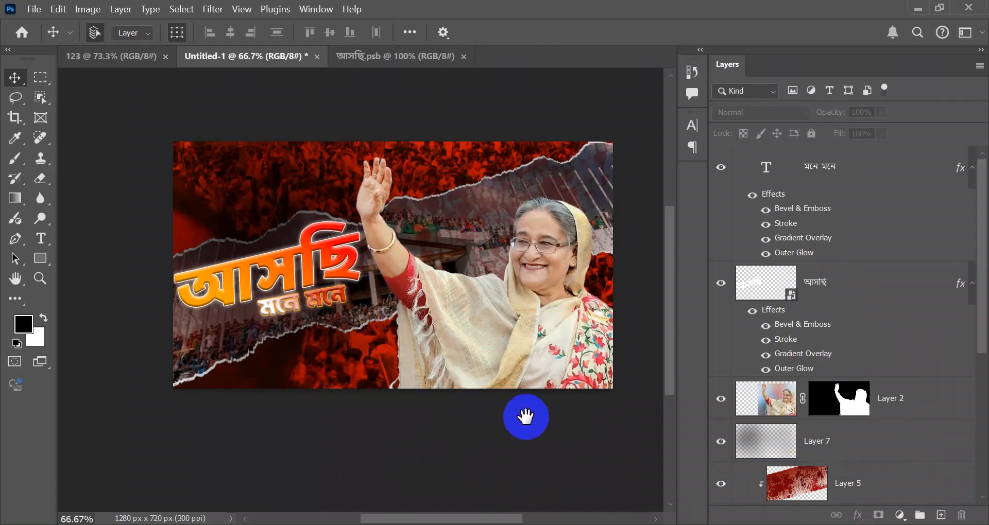
scroll(561, 396, up, 3)
scroll(561, 397, down, 2)
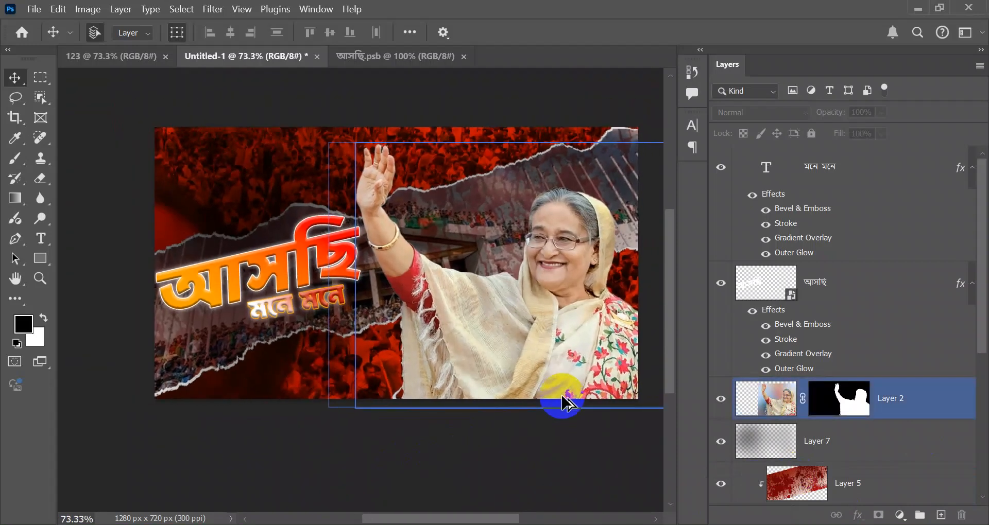
scroll(505, 276, up, 2)
scroll(505, 275, down, 2)
scroll(556, 244, up, 1)
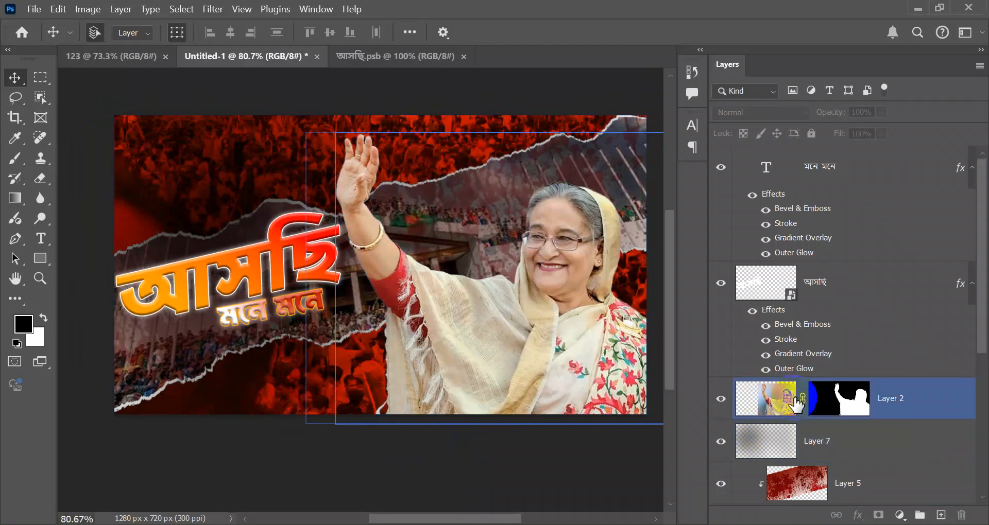
Add a Hue/Saturation adjustment layer above the waving figure's layer (Layer 2) and set its Hue to -20.
click(796, 404)
click(900, 516)
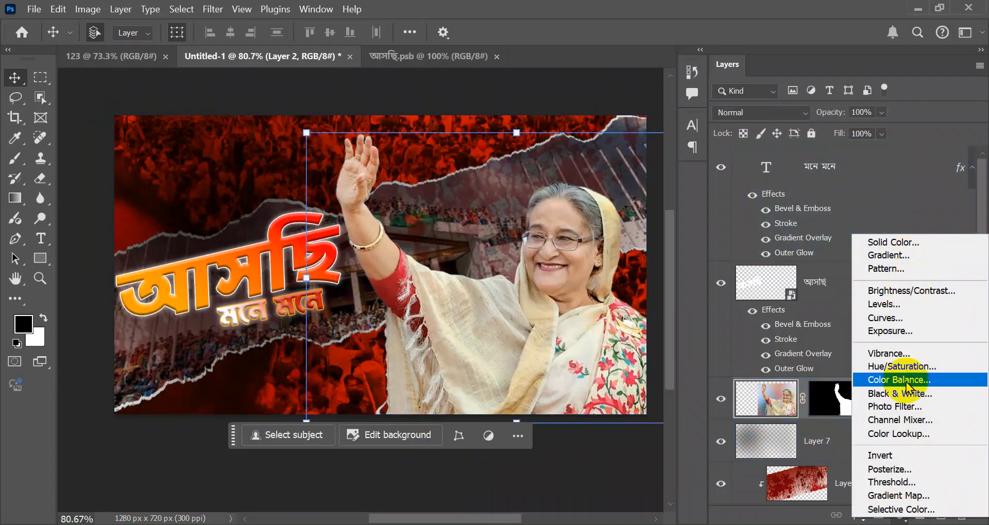
click(899, 367)
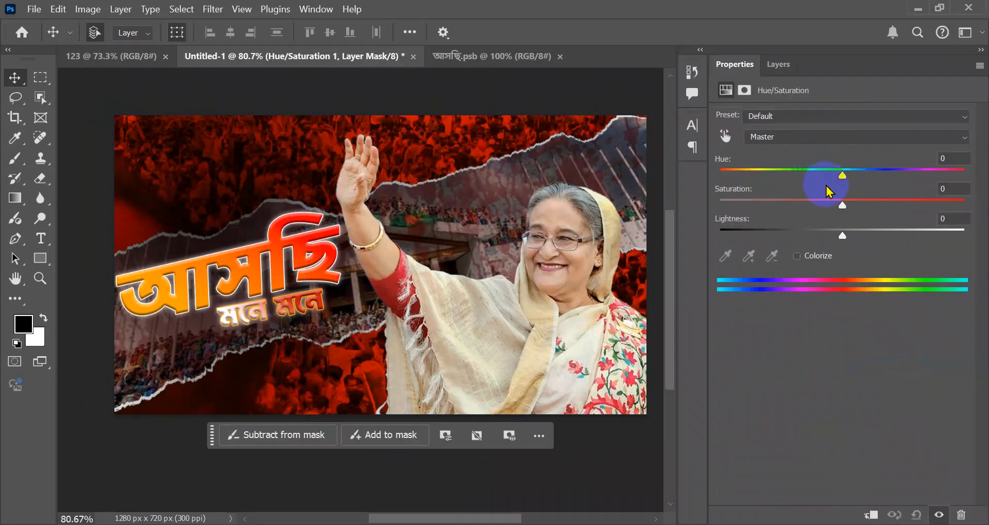
drag(842, 177, 821, 178)
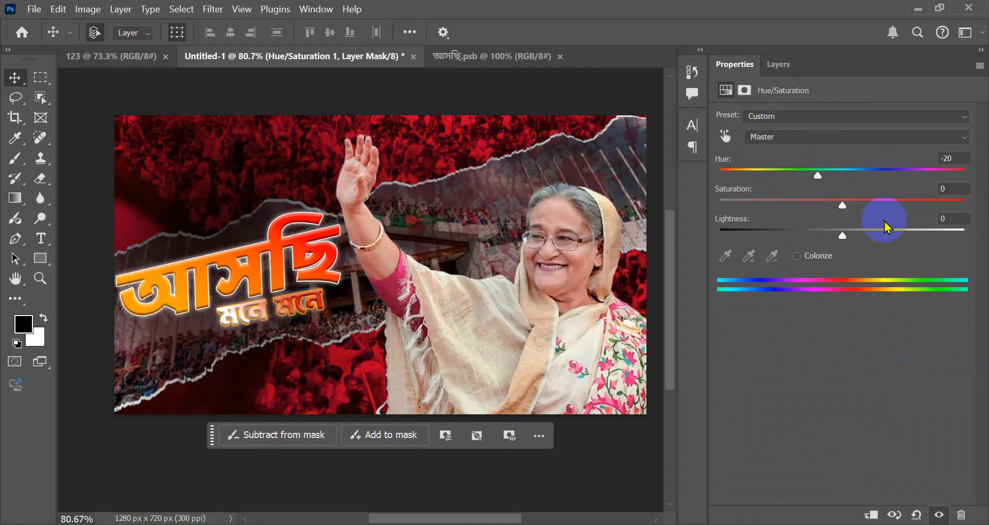
click(614, 459)
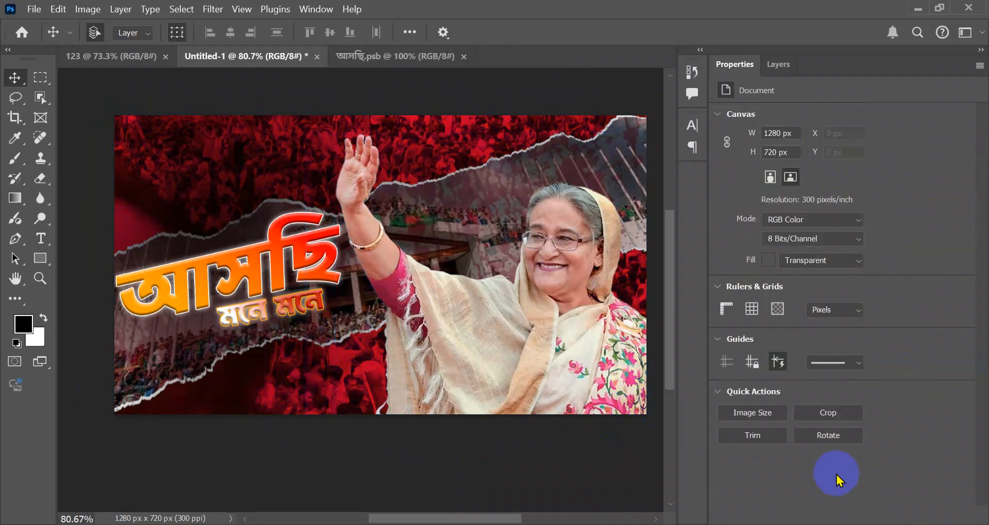
Add an Outer Glow effect to the waving figure's layer (Layer 2).
click(778, 64)
click(786, 415)
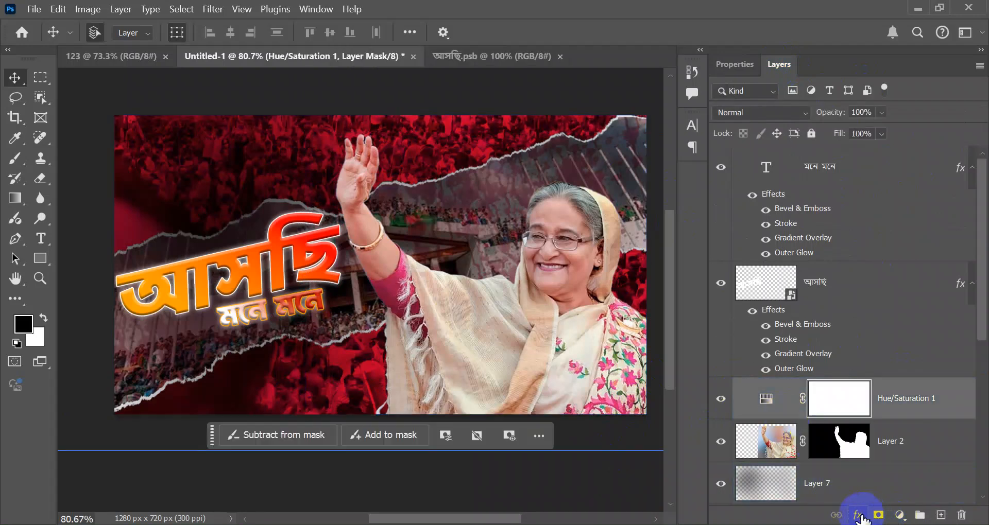
click(793, 453)
click(857, 515)
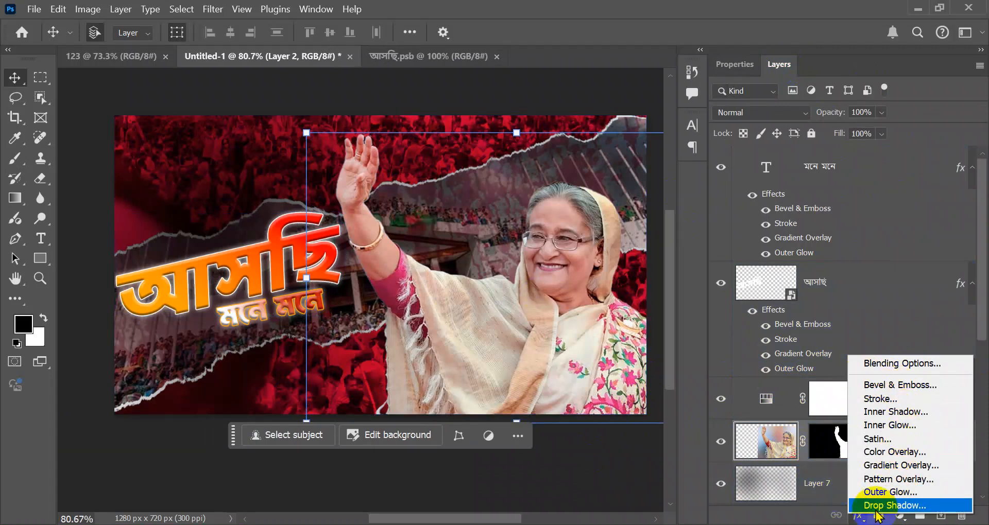
click(899, 493)
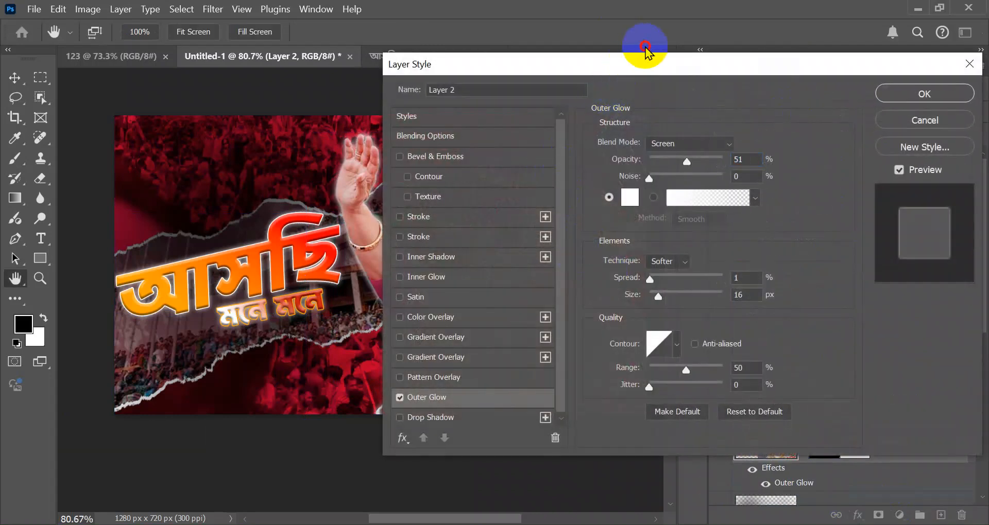
drag(698, 58, 739, 112)
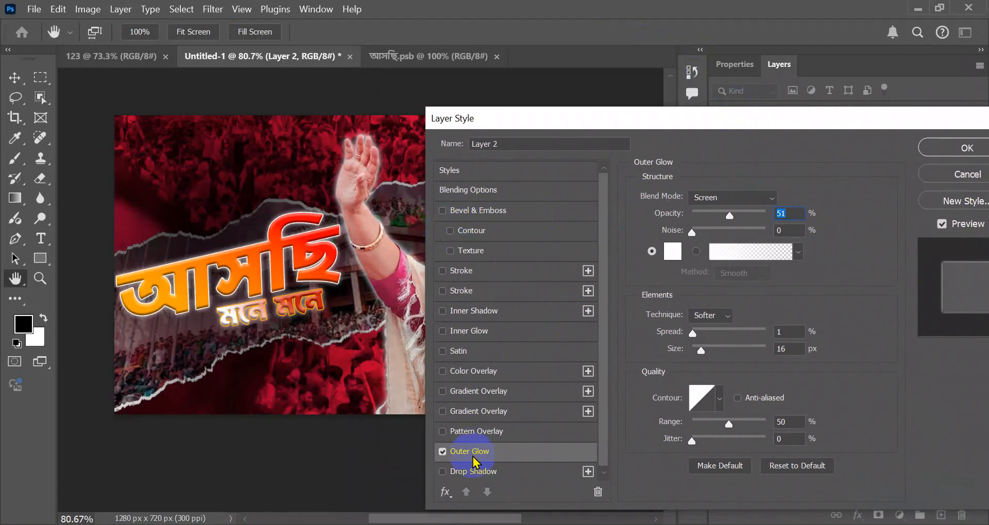
Change the figure's Outer Glow colour to orange (ff5a00).
click(672, 251)
click(666, 247)
drag(780, 366, 790, 364)
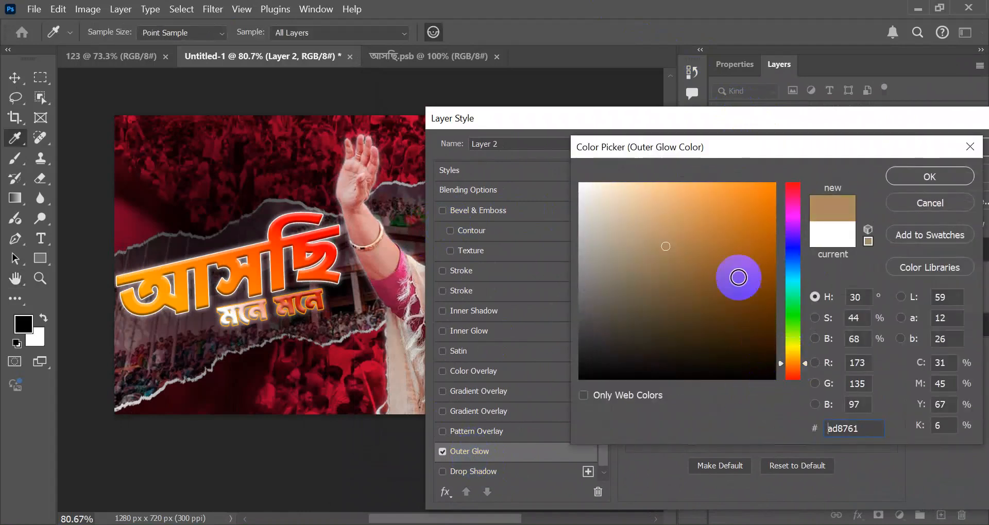
drag(738, 277, 968, 7)
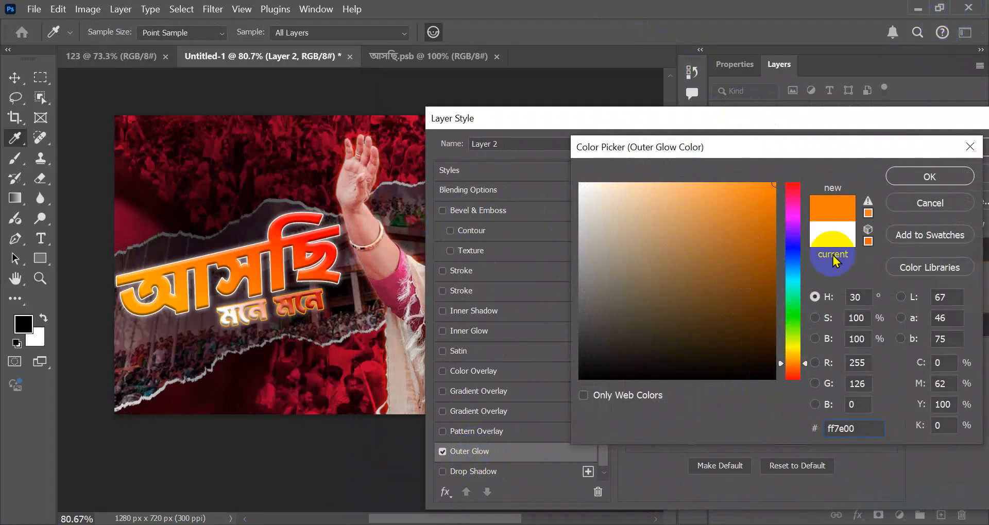
click(794, 367)
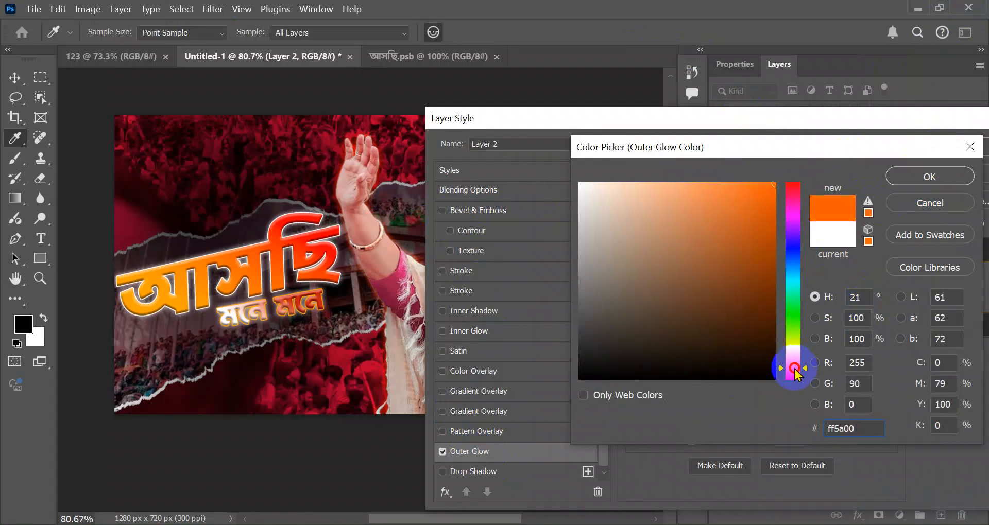
click(929, 177)
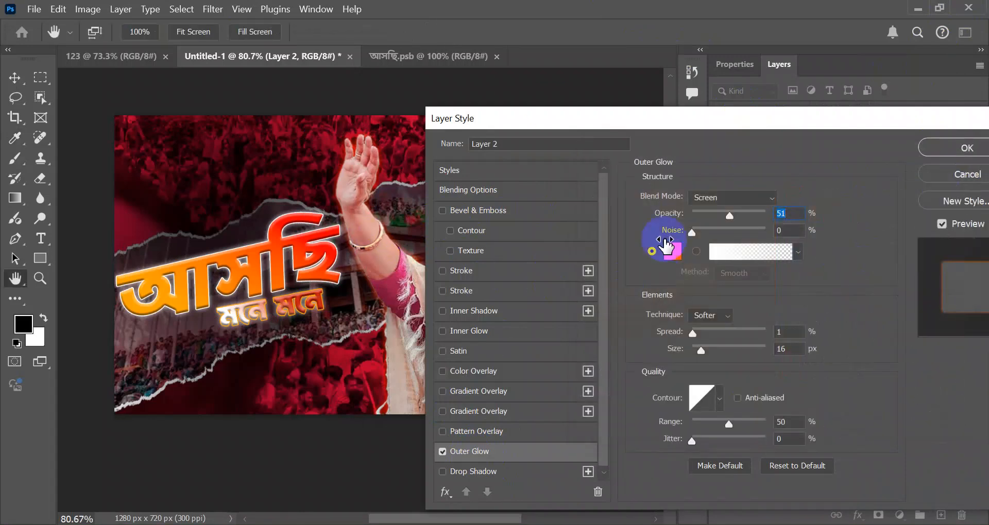
Set the figure's Outer Glow opacity to 100% and its size to 12 px.
drag(731, 128, 866, 117)
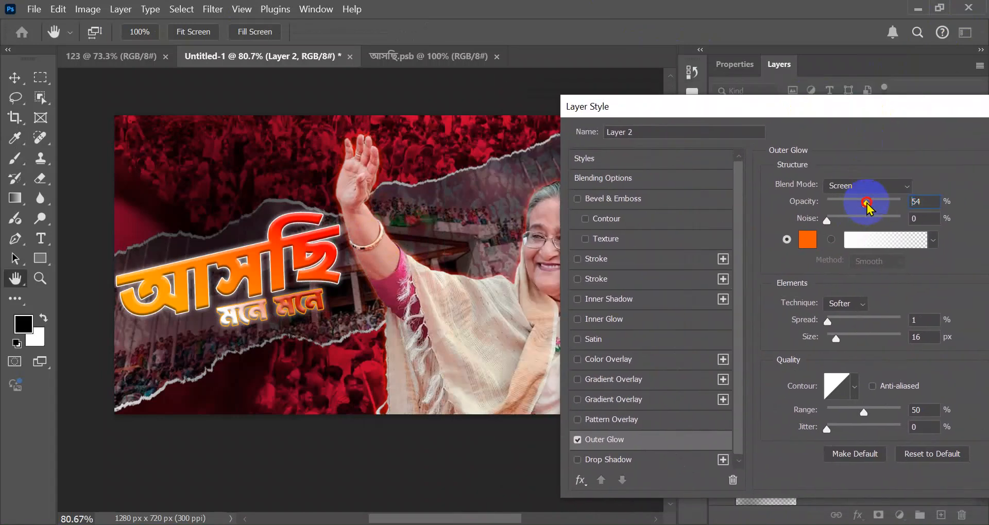
click(882, 204)
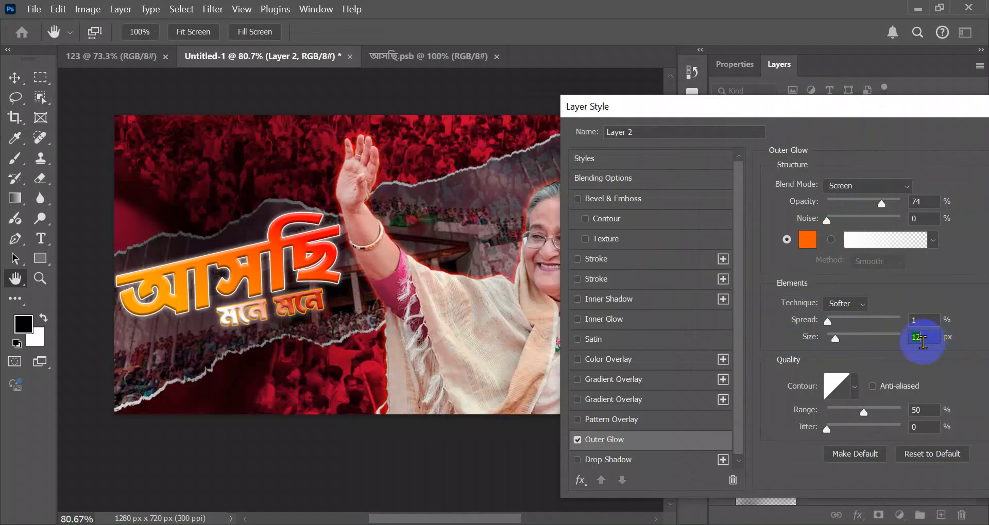
click(911, 203)
drag(861, 110, 821, 79)
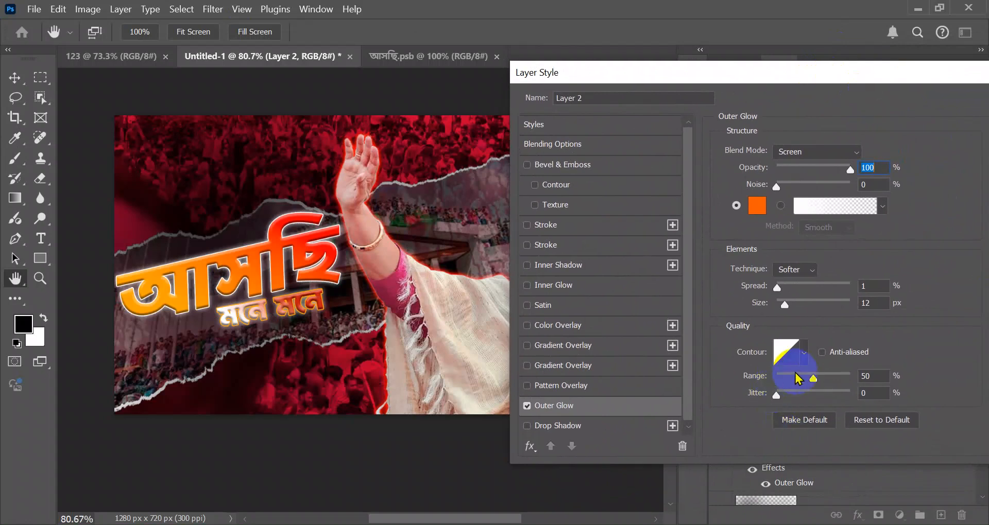
Try different contour presets for the figure's Outer Glow, choose the single-arch contour and apply the layer style.
click(805, 354)
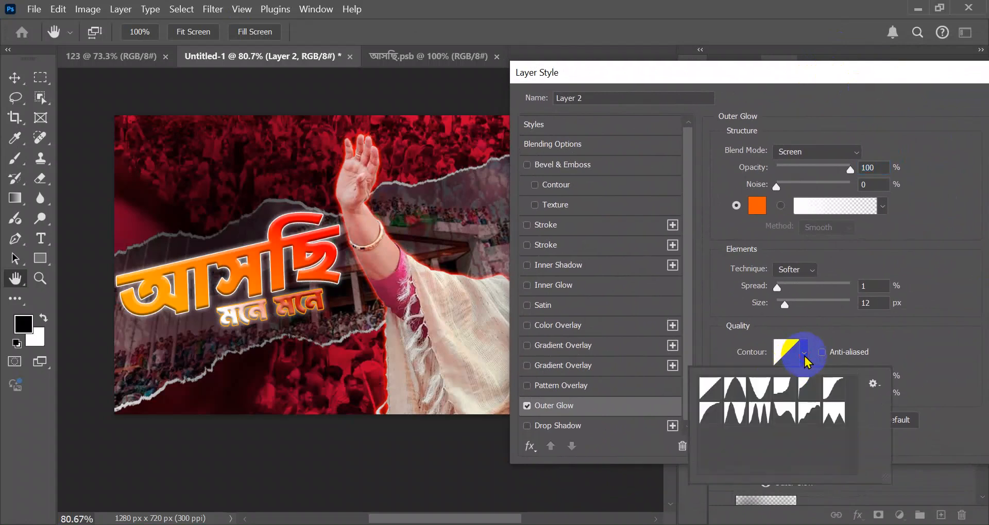
click(725, 409)
click(737, 393)
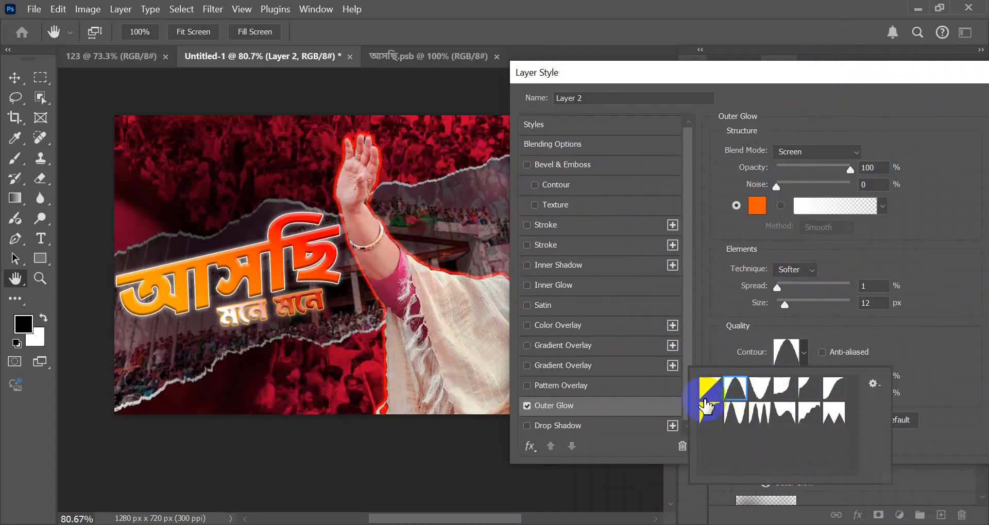
click(759, 390)
click(780, 391)
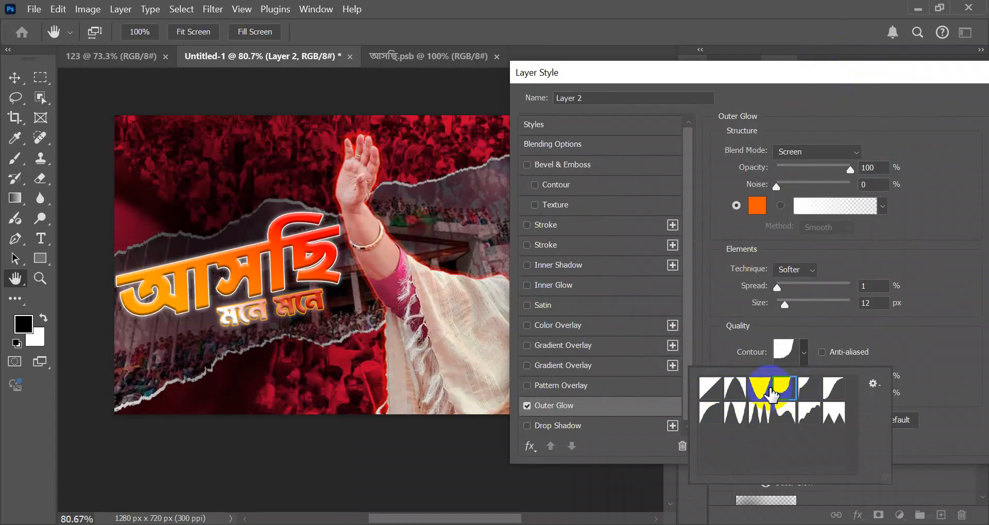
click(792, 394)
click(819, 393)
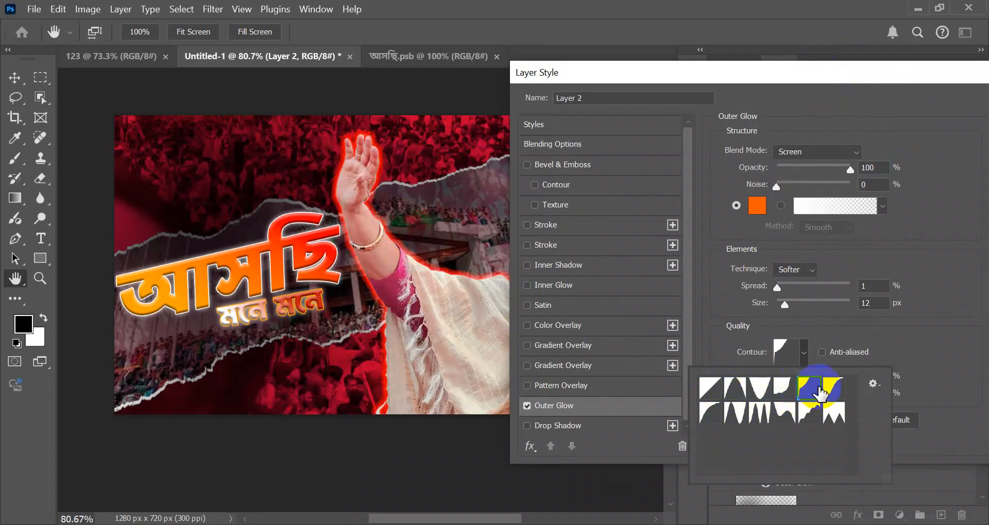
click(838, 390)
click(839, 416)
click(816, 415)
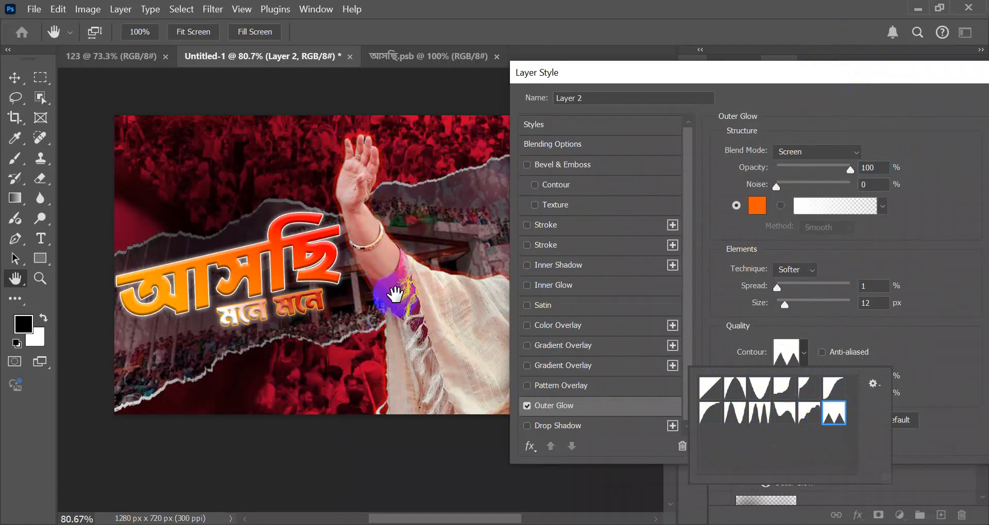
click(785, 417)
click(756, 420)
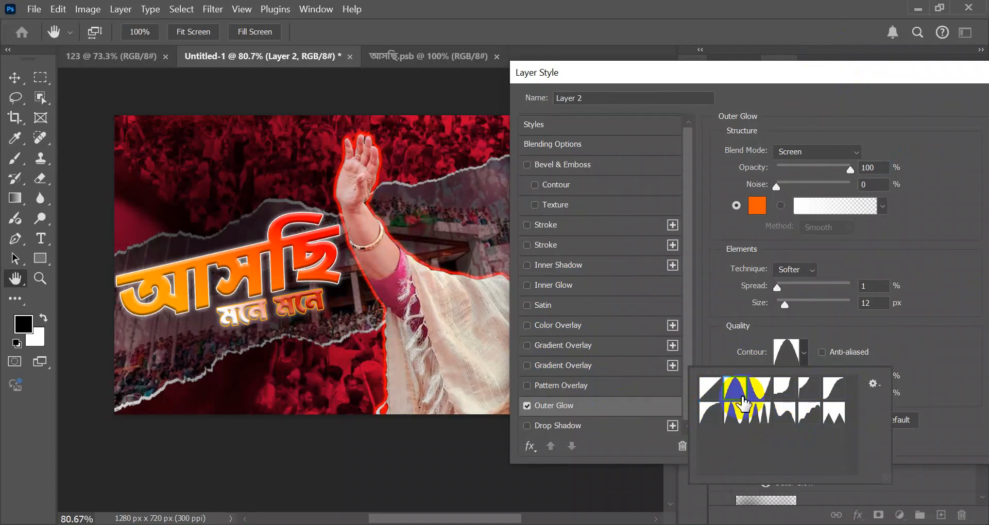
drag(849, 79, 713, 131)
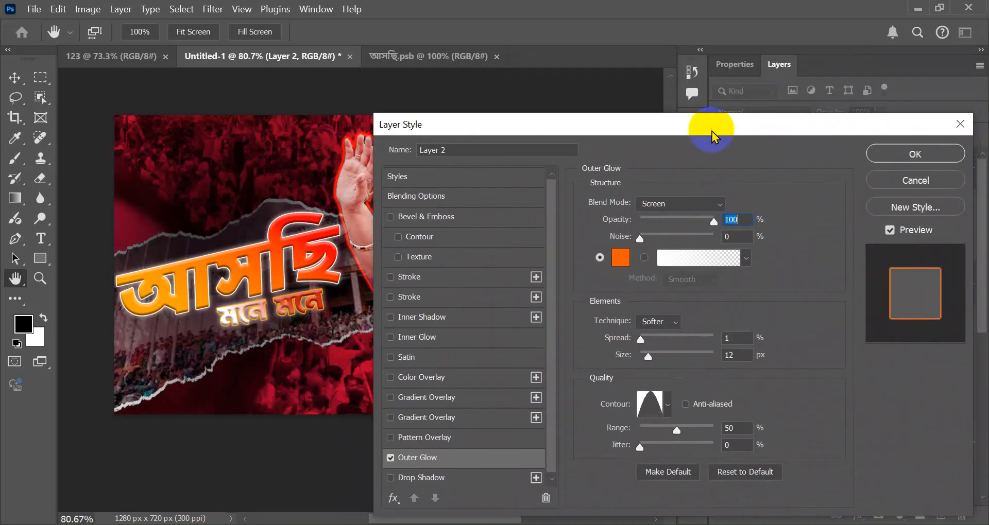
click(880, 153)
click(15, 77)
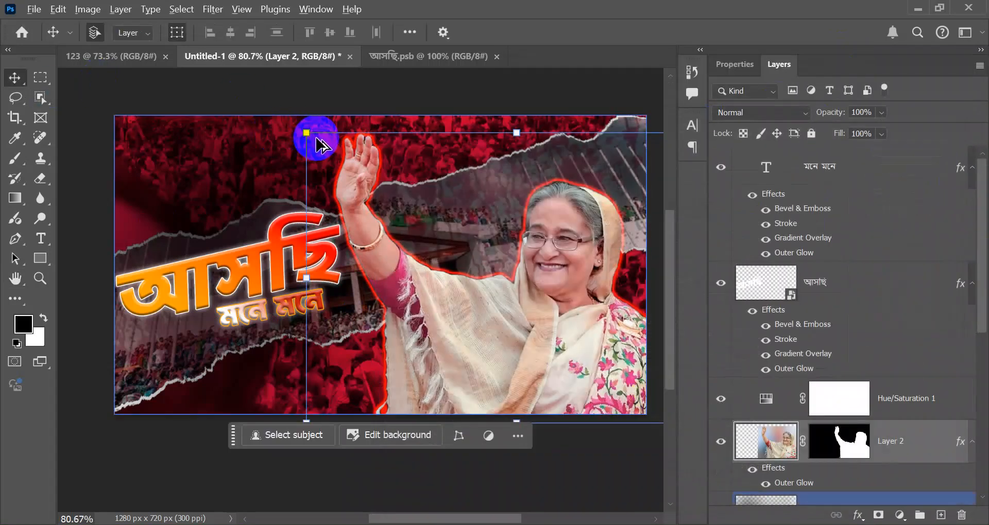
Examine the glowing outline around the waving figure within the whole thumbnail and look through Layer 2's effect options.
scroll(432, 170, down, 2)
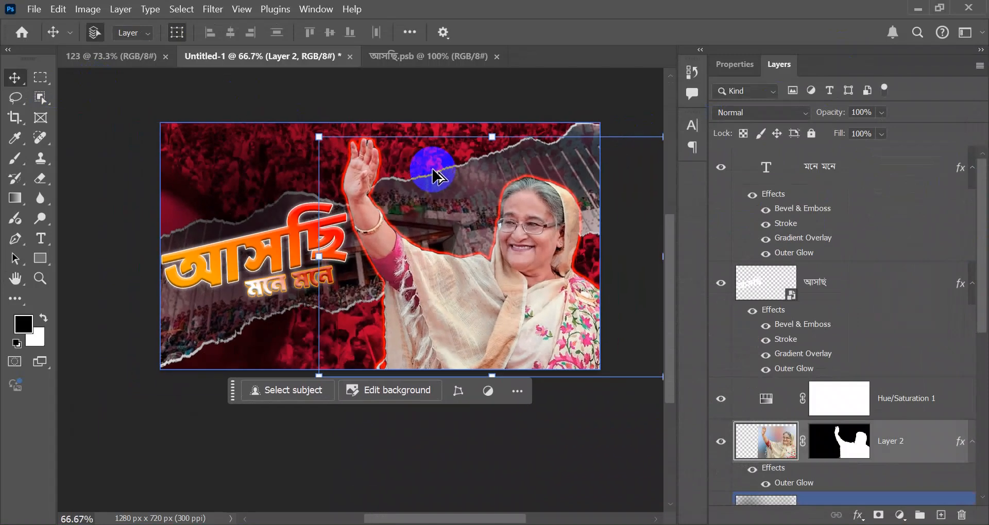
click(175, 419)
scroll(262, 354, up, 1)
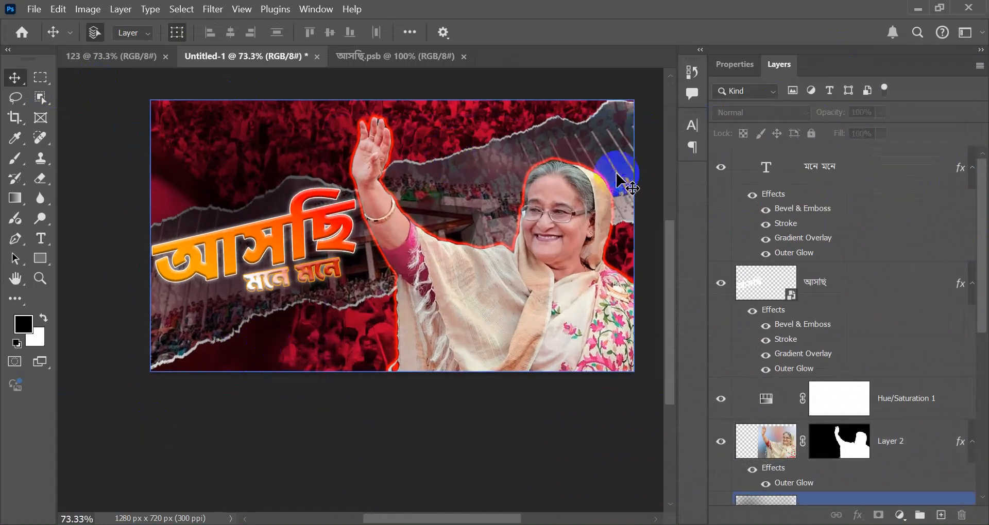
scroll(803, 414, down, 1)
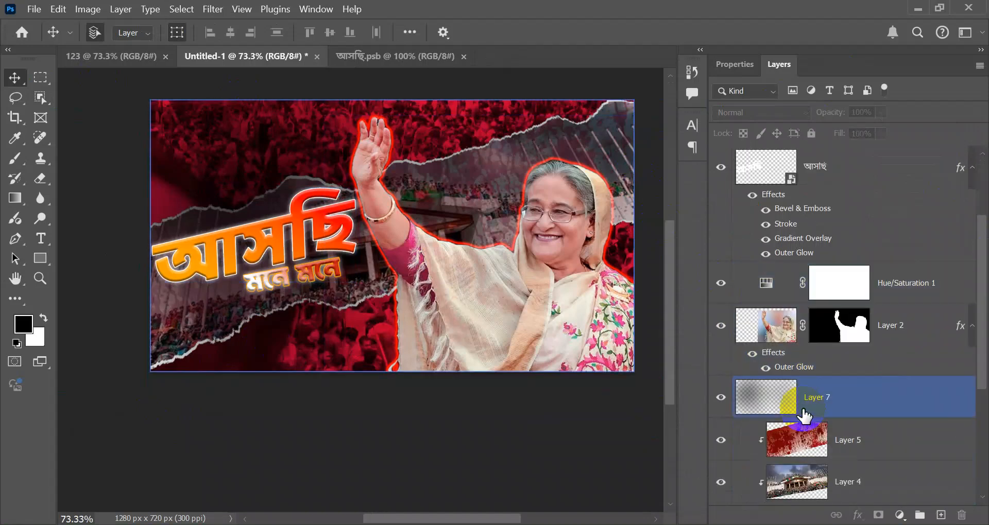
click(805, 369)
right_click(809, 368)
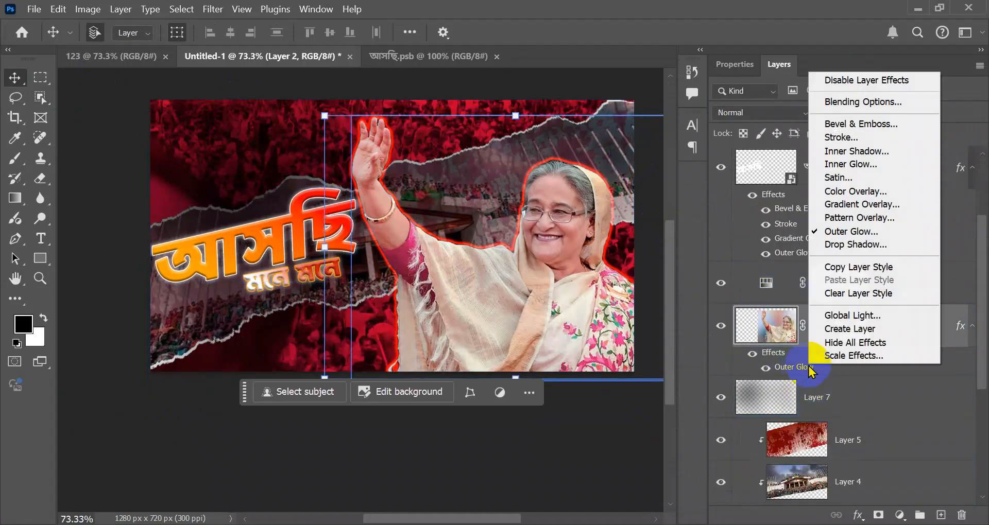
click(787, 378)
right_click(820, 370)
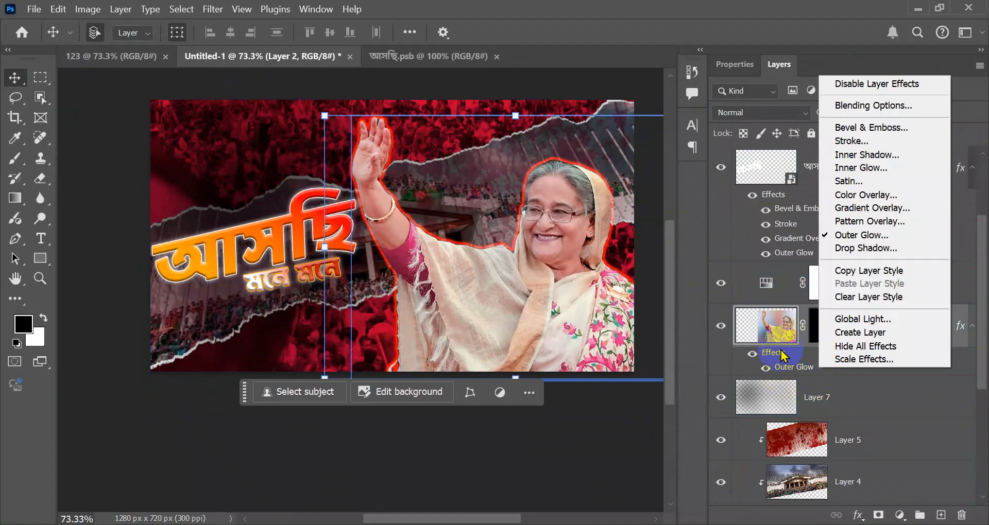
click(532, 435)
click(381, 303)
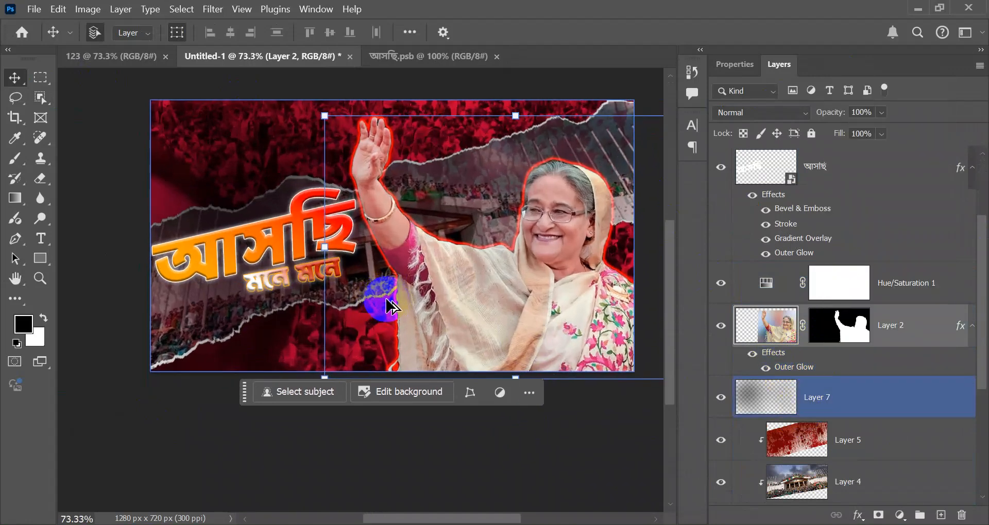
scroll(387, 304, up, 1)
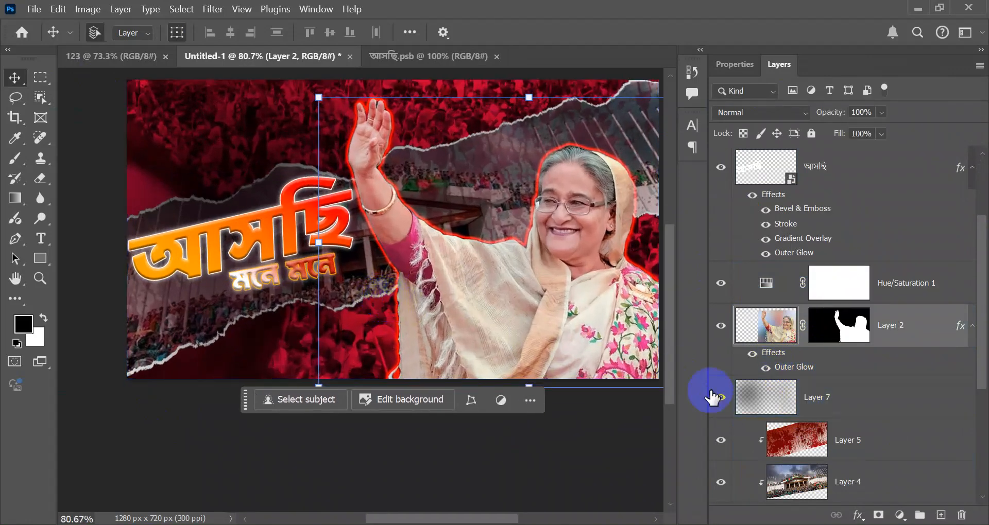
scroll(762, 376, up, 3)
click(765, 368)
scroll(764, 367, down, 3)
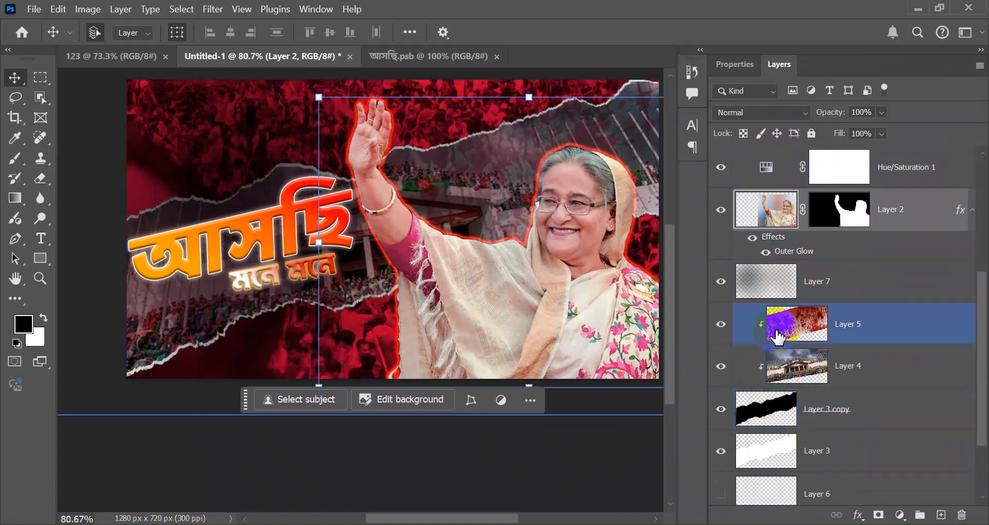
Darken the background behind the Bengali text on Layer 7 with a soft black 800 px brush at 26% opacity.
click(767, 291)
click(16, 159)
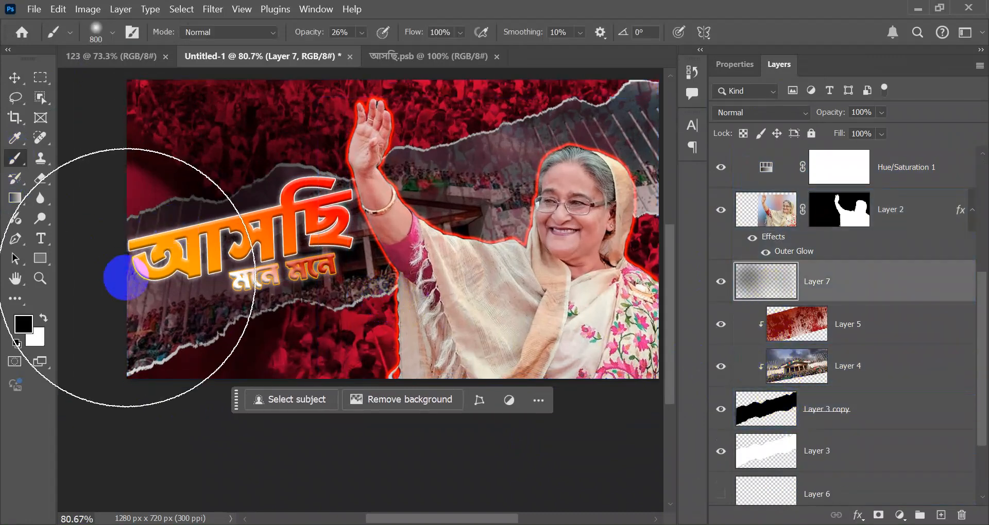
click(221, 283)
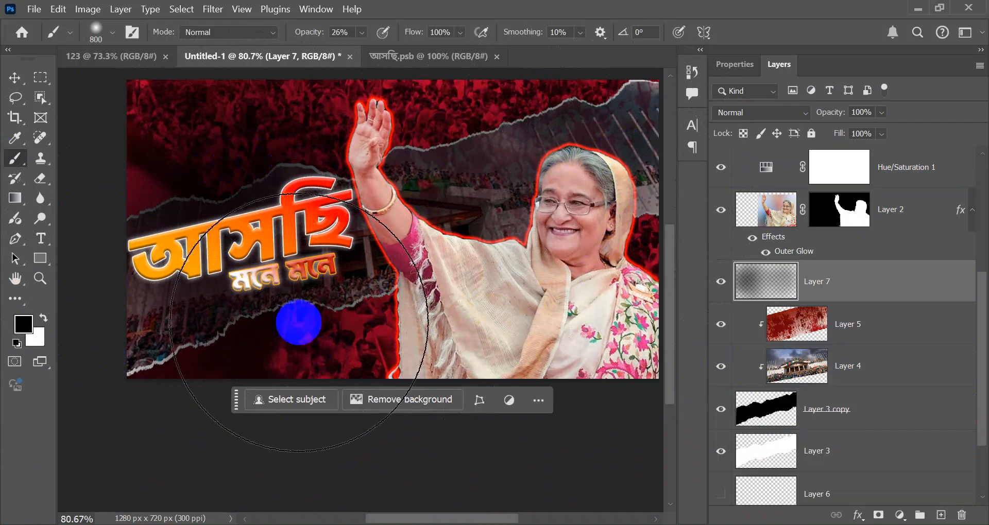
Try several contour presets for Layer 2's Outer Glow, choose the inverted-arch contour and apply the layer style.
scroll(461, 239, up, 2)
scroll(461, 240, up, 2)
scroll(464, 242, down, 1)
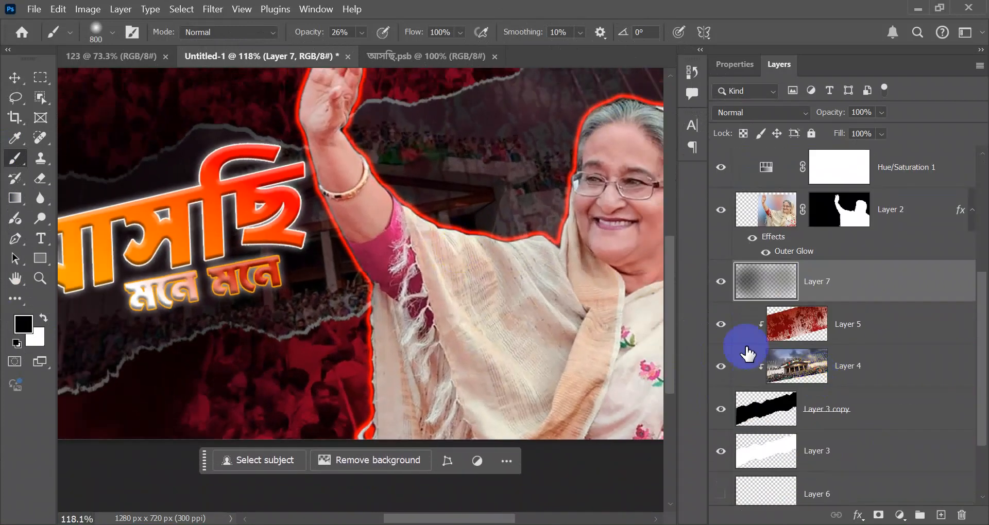
double_click(778, 252)
drag(732, 127, 918, 109)
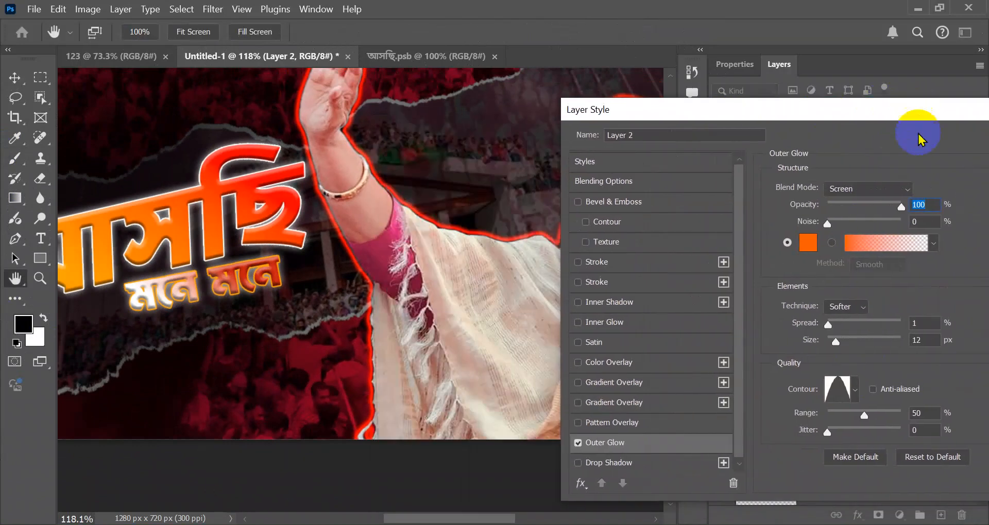
click(853, 391)
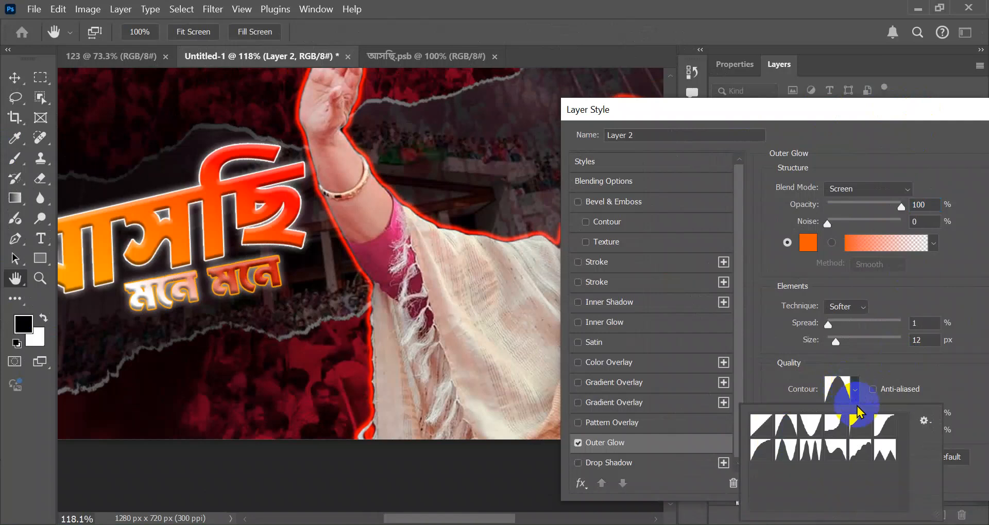
click(864, 453)
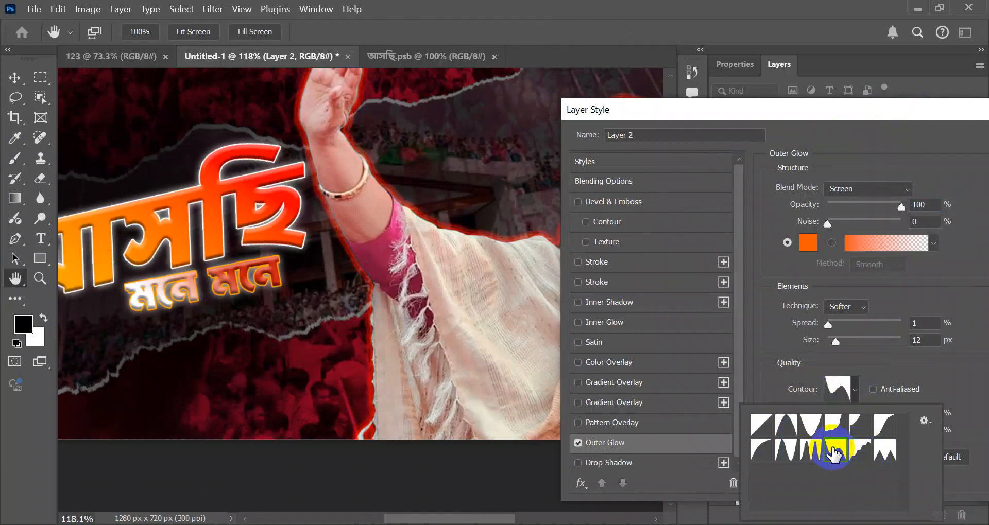
click(888, 463)
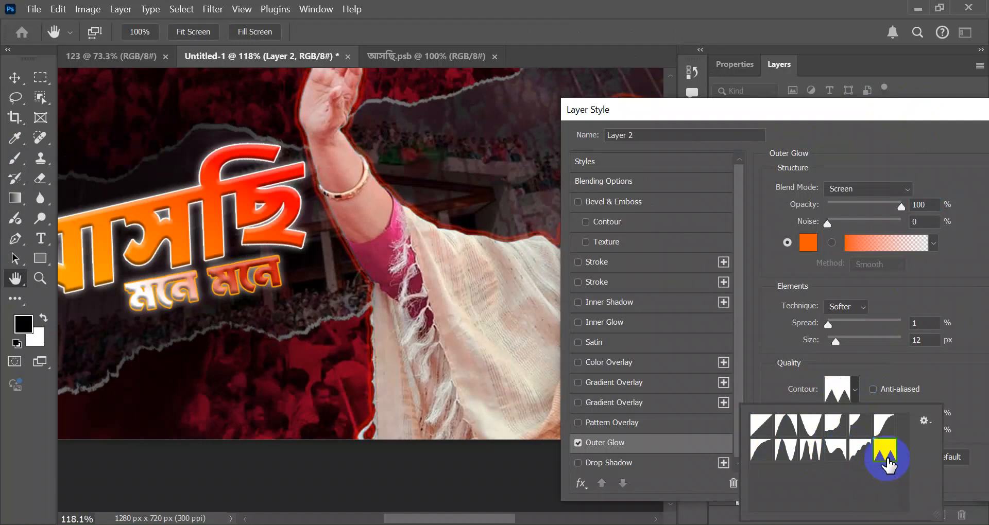
click(782, 455)
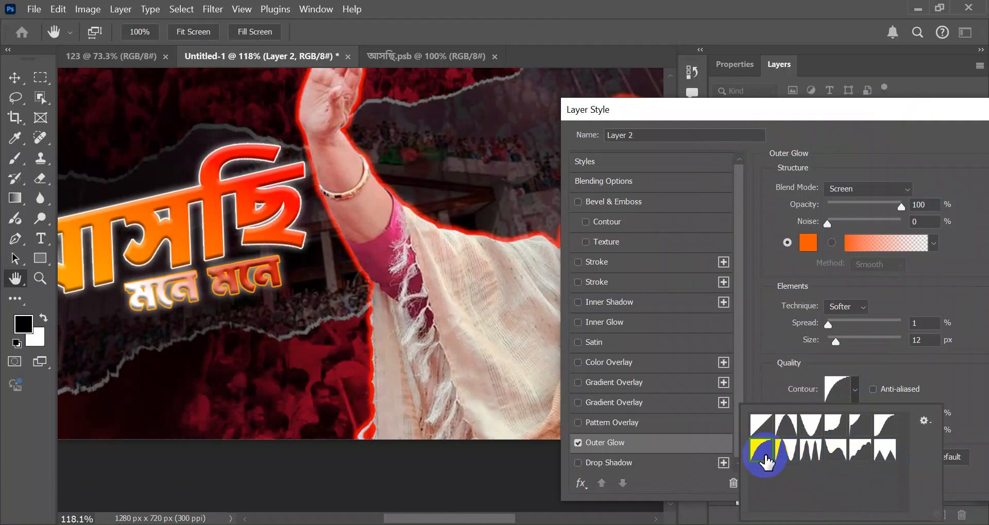
click(790, 428)
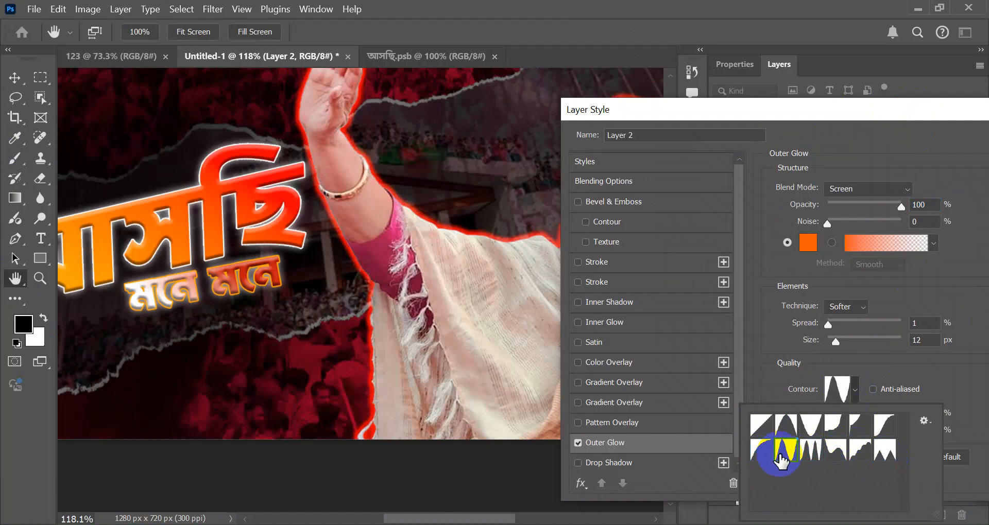
click(806, 433)
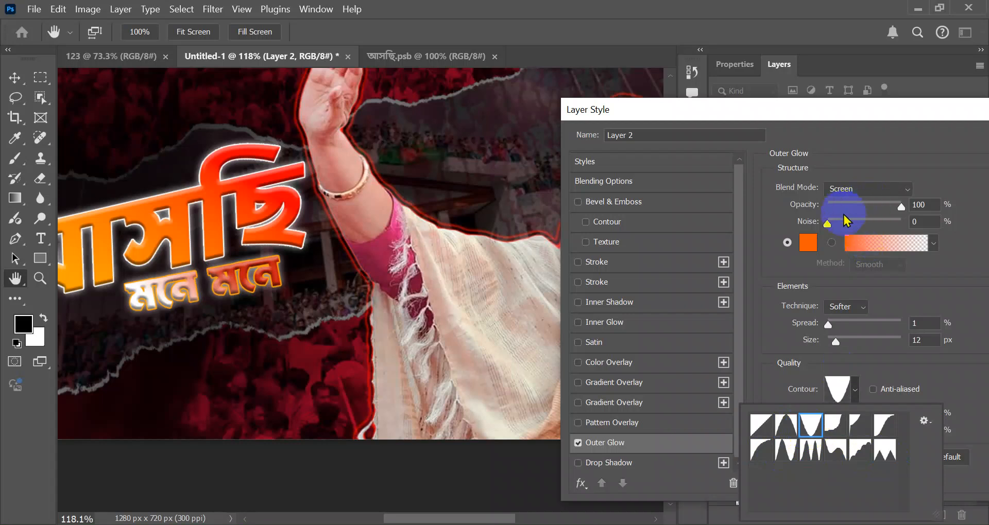
drag(856, 124, 690, 194)
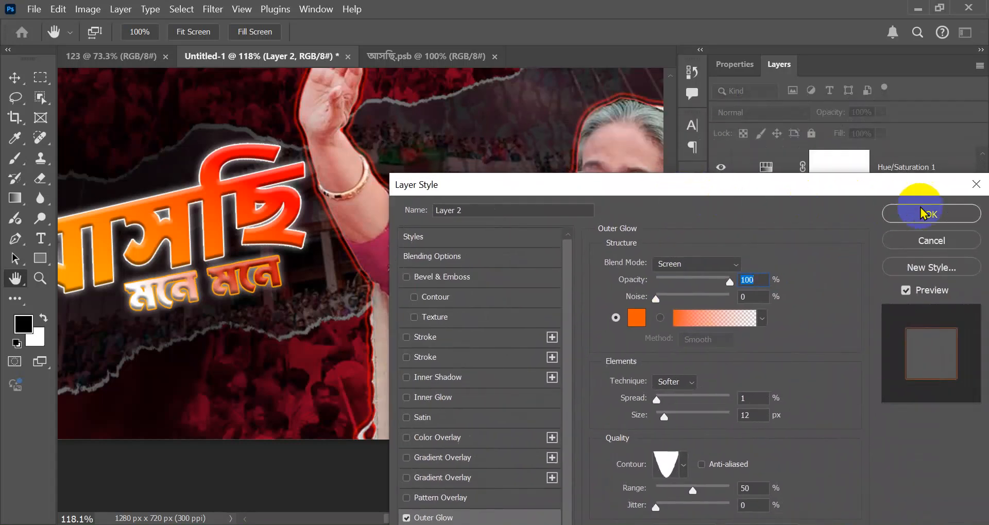
click(912, 212)
key(b)
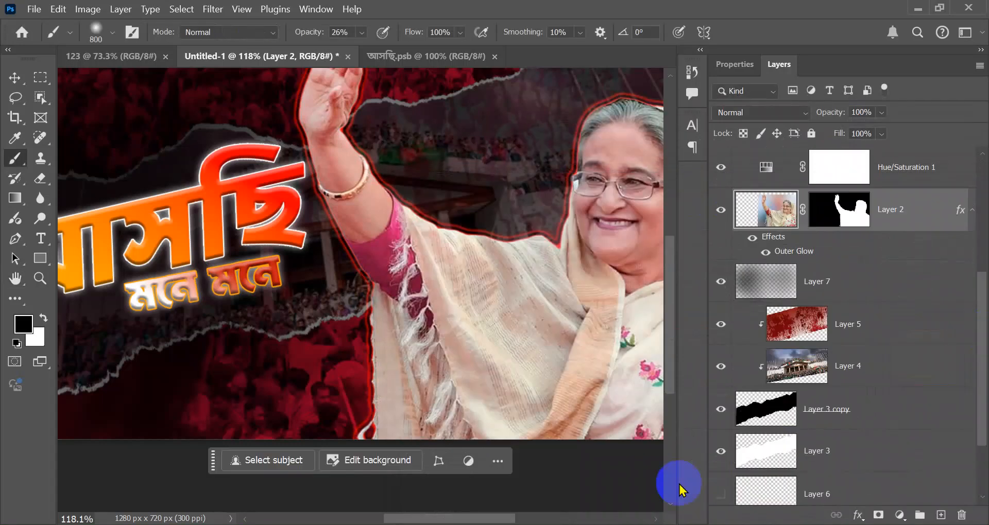
Set Layer 2's Outer Glow spread to 15% and its size to 16 px.
double_click(784, 255)
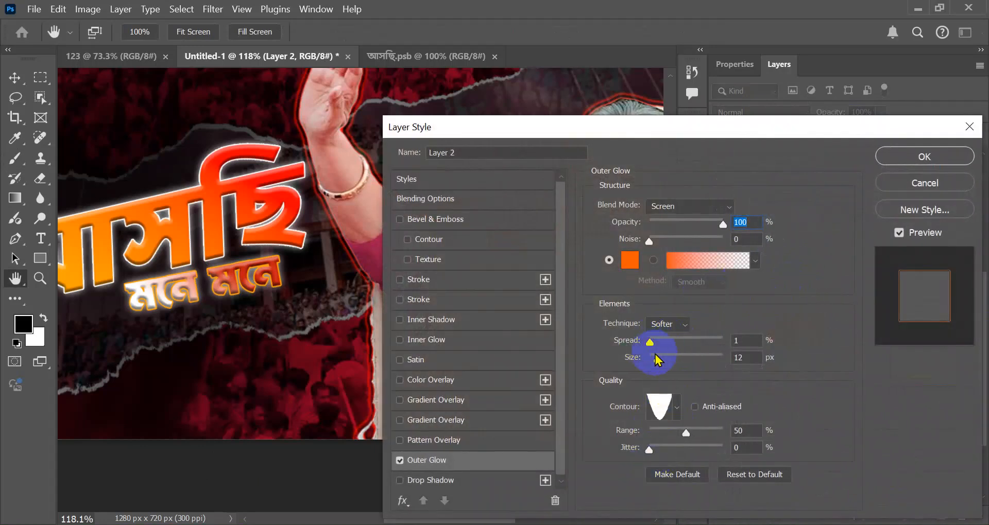
mouse_move(660, 366)
mouse_down()
mouse_move(654, 343)
mouse_move(657, 362)
mouse_up()
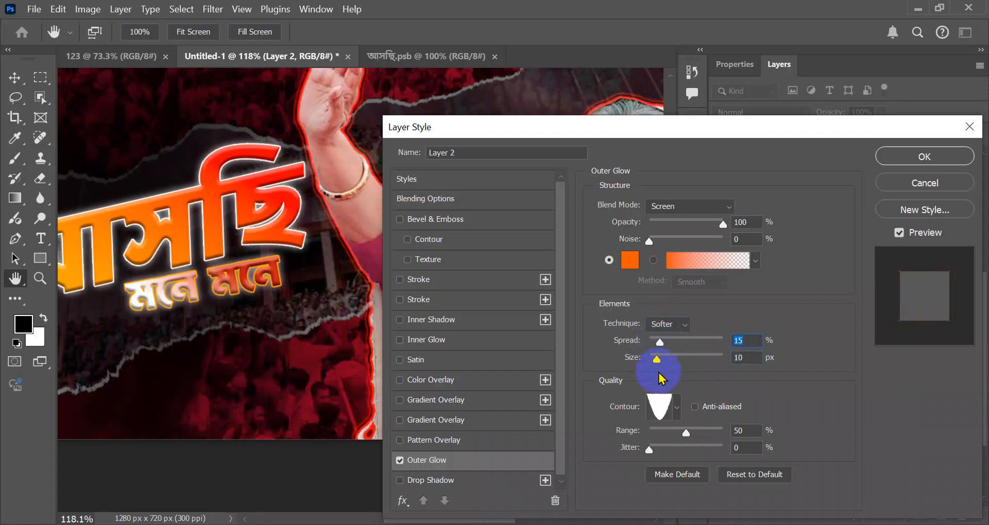
drag(657, 363, 660, 363)
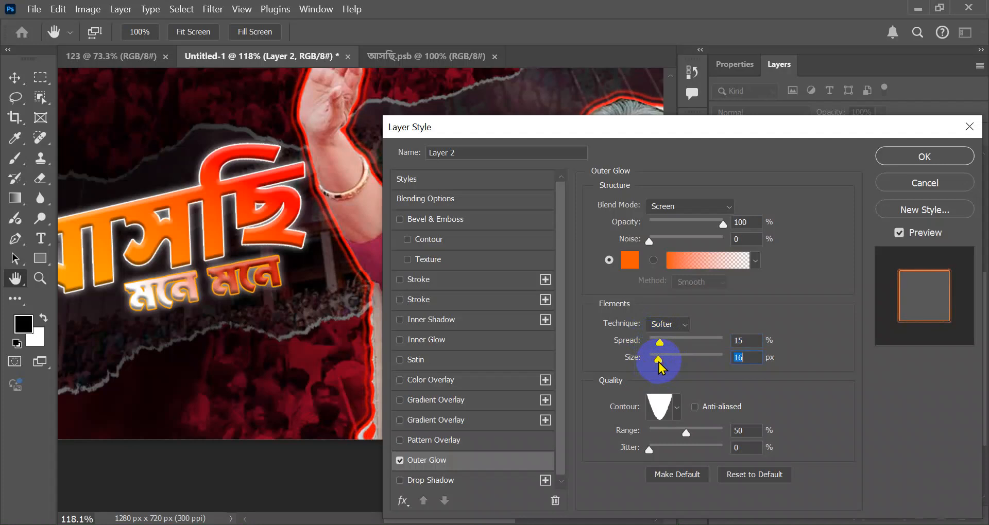
click(924, 157)
key(b)
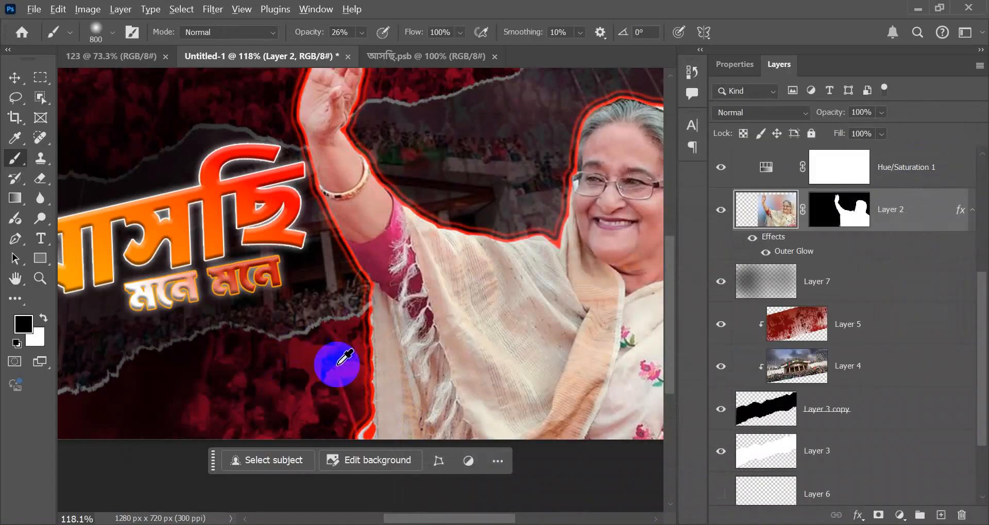
scroll(338, 365, down, 6)
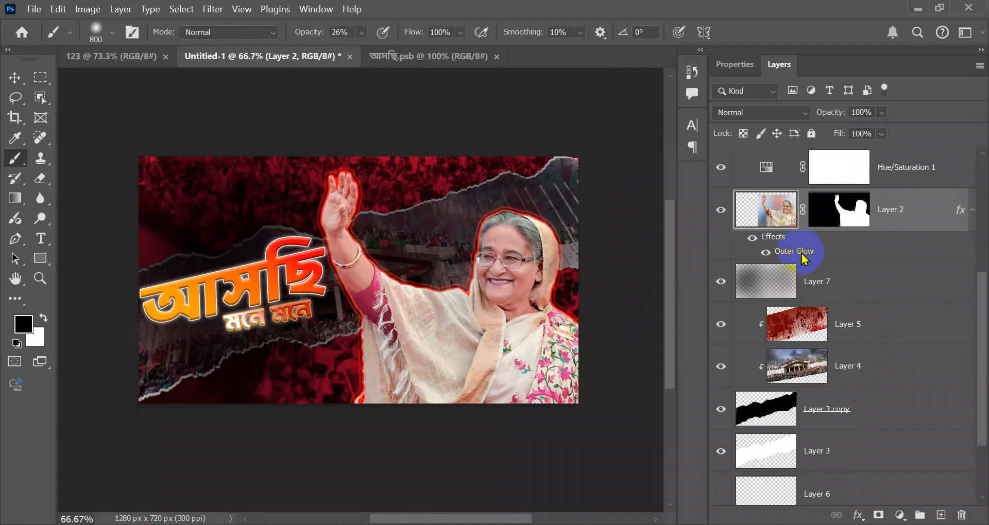
Change the colour of Layer 2's Outer Glow to golden yellow f1c90e and apply the layer style.
double_click(802, 252)
click(625, 262)
click(623, 264)
mouse_move(623, 264)
mouse_down()
mouse_move(631, 214)
mouse_move(757, 203)
mouse_move(764, 193)
mouse_up()
drag(791, 314, 796, 358)
click(896, 178)
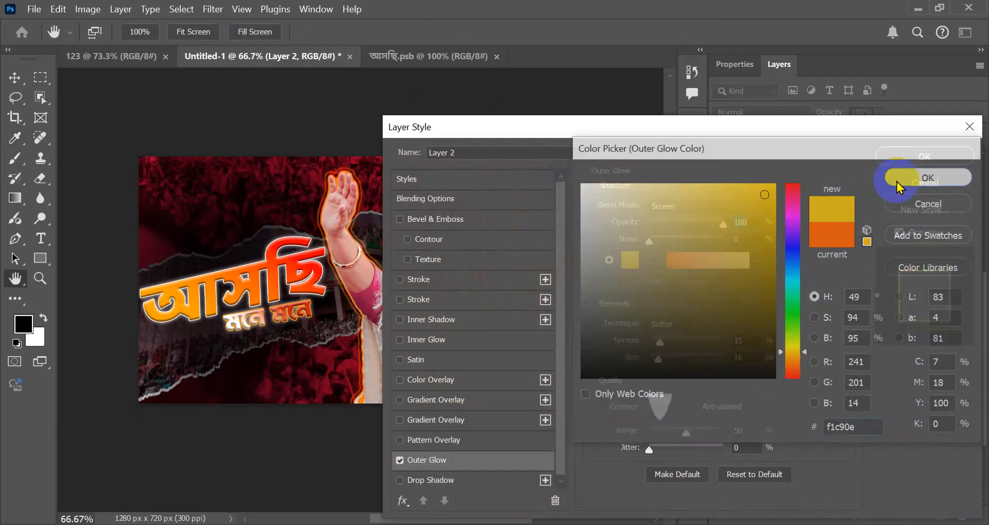
click(913, 166)
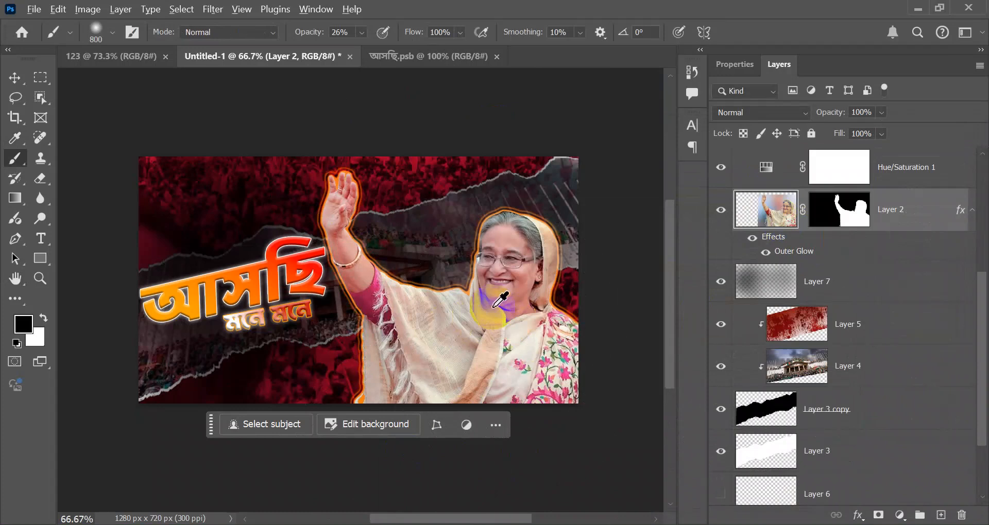
Deselect all layers and examine the finished thumbnail, checking the Bengali text and the glow around the waving figure.
scroll(497, 309, down, 1)
click(5, 80)
click(93, 105)
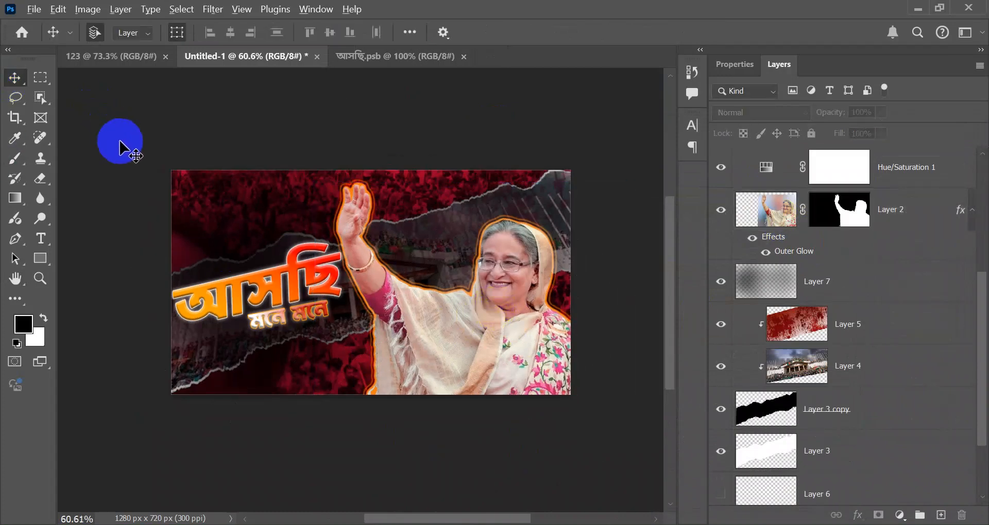
scroll(163, 190, up, 2)
scroll(282, 262, up, 2)
scroll(283, 263, down, 3)
scroll(283, 265, up, 3)
scroll(283, 265, down, 3)
scroll(283, 266, up, 3)
scroll(286, 269, up, 2)
scroll(286, 269, down, 2)
drag(288, 279, 247, 261)
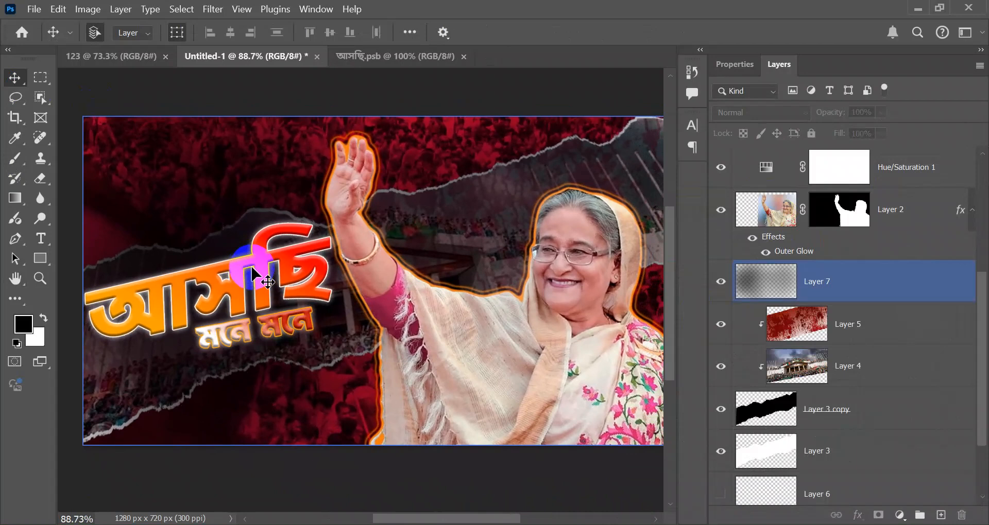
scroll(247, 266, down, 1)
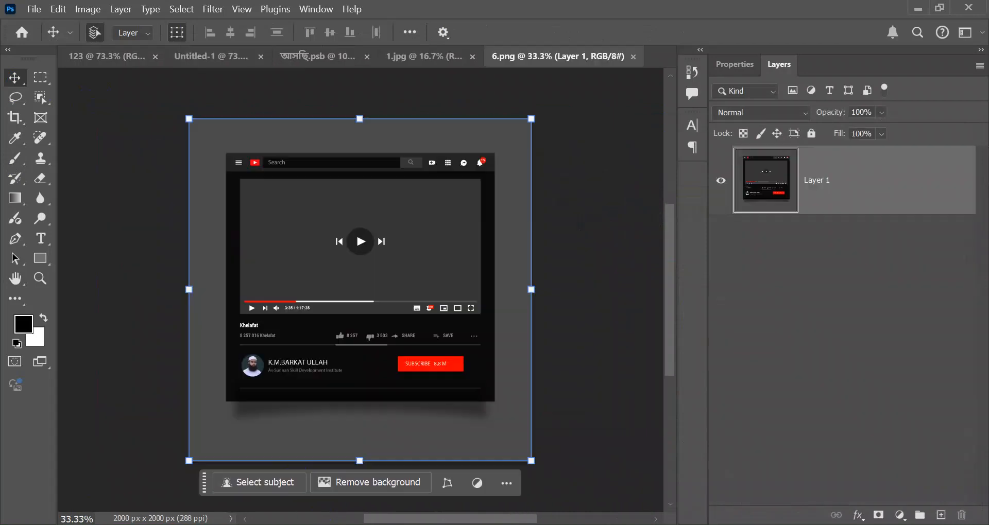
Open the thumbnail image 00222.png from the Downloads folder alongside the 6.png video player mockup.
click(622, 188)
click(512, 183)
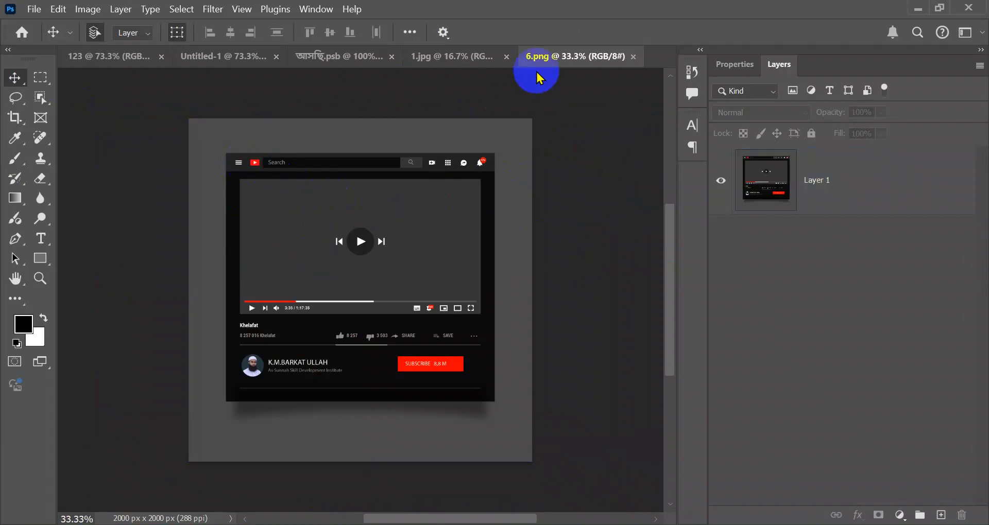
scroll(331, 192, up, 2)
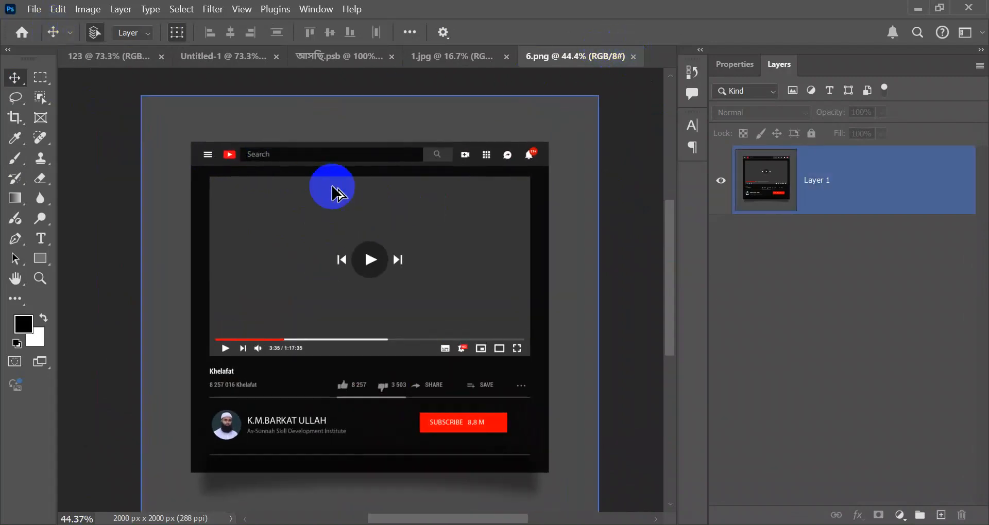
scroll(240, 202, up, 2)
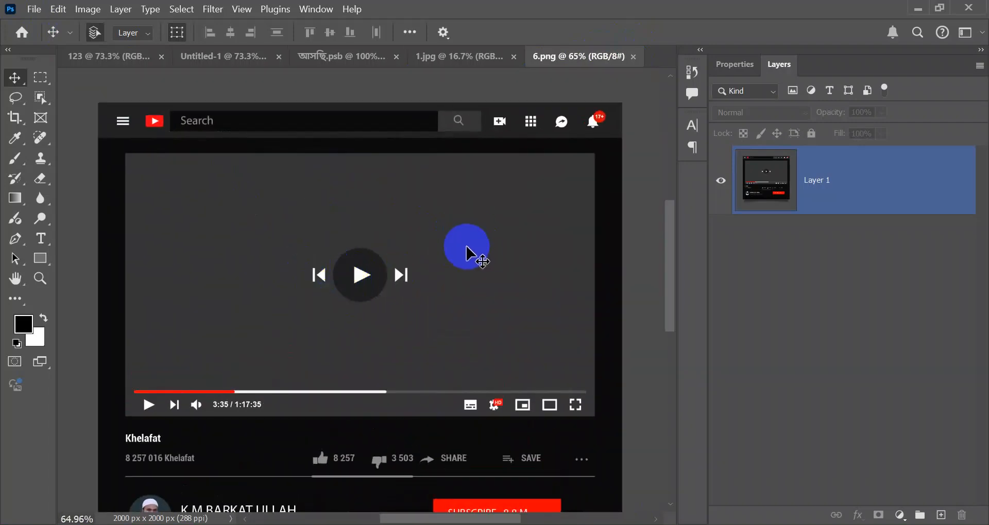
scroll(418, 229, up, 1)
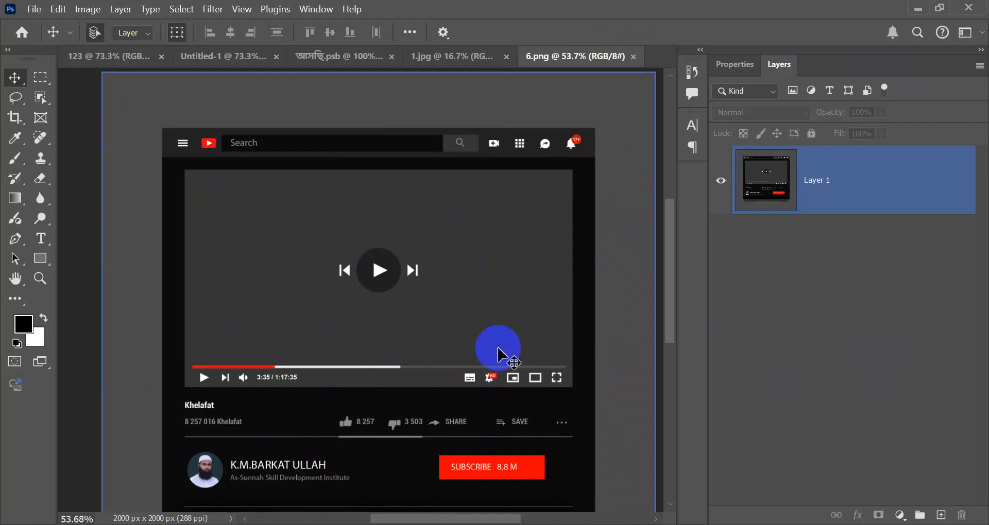
click(32, 9)
click(44, 37)
scroll(227, 225, down, 2)
scroll(229, 221, up, 2)
click(186, 37)
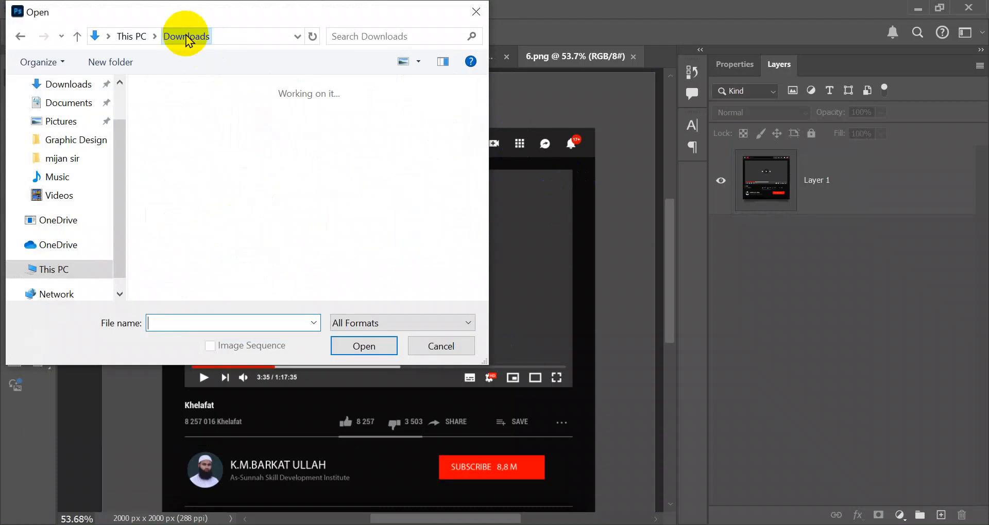
double_click(184, 145)
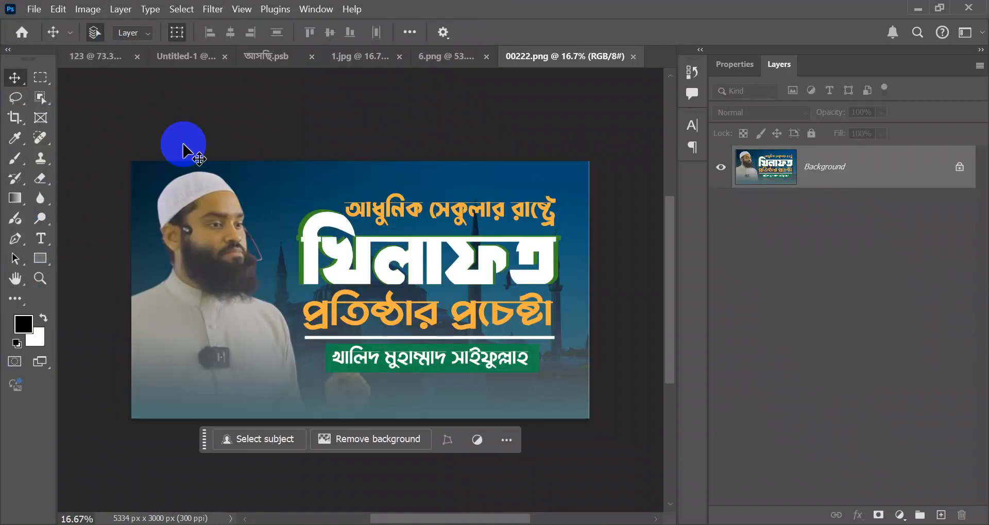
Bring the 00222.png artwork into the 6.png player mockup as a new layer.
click(453, 56)
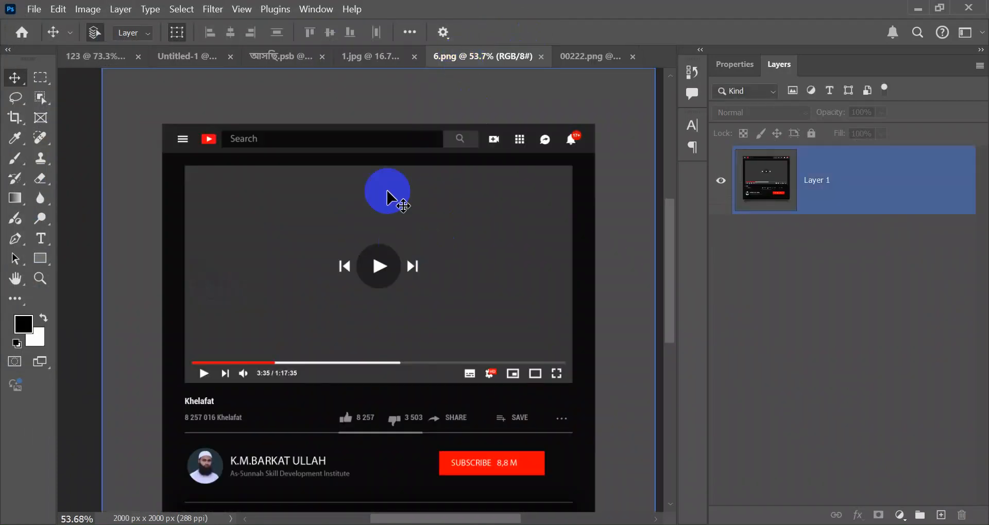
click(574, 56)
drag(531, 248, 452, 84)
click(528, 256)
drag(411, 204, 412, 260)
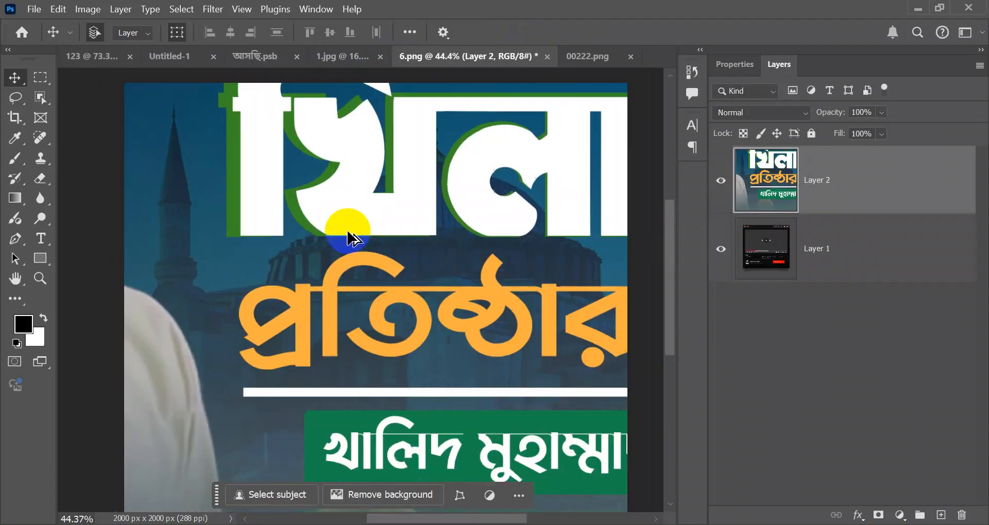
Scale the thumbnail layer down to roughly fit the mockup's video area and position it over the player screen.
scroll(352, 238, down, 3)
key(ctrl+t)
scroll(383, 177, down, 2)
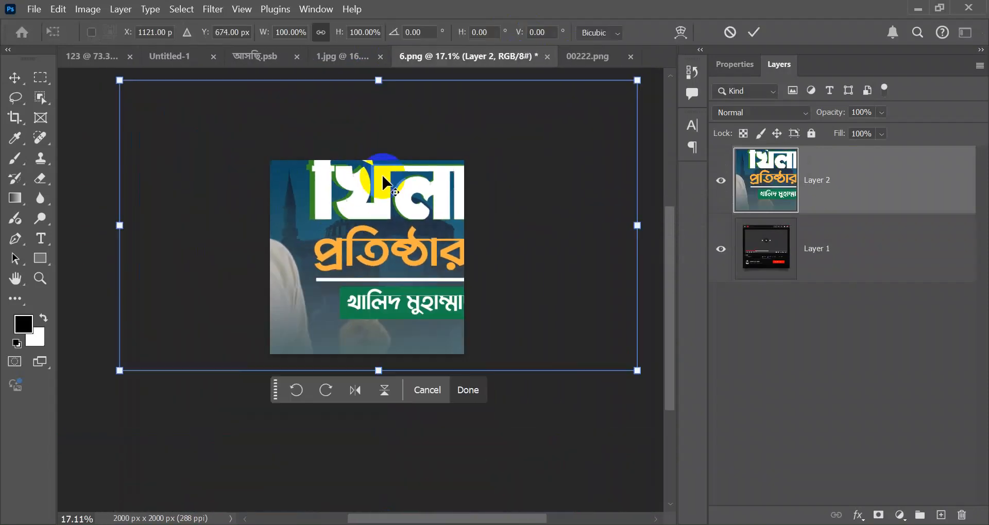
drag(572, 323, 398, 231)
click(456, 280)
scroll(380, 225, up, 4)
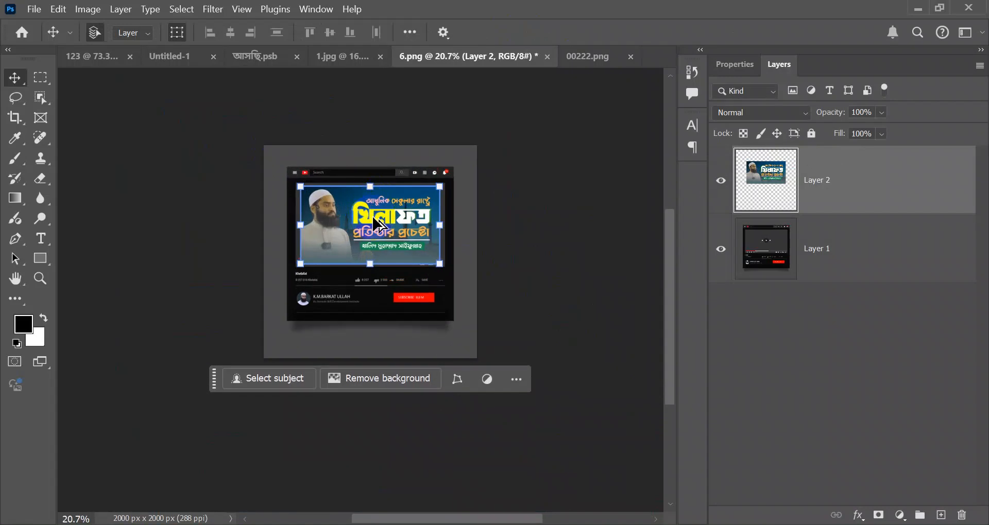
click(581, 221)
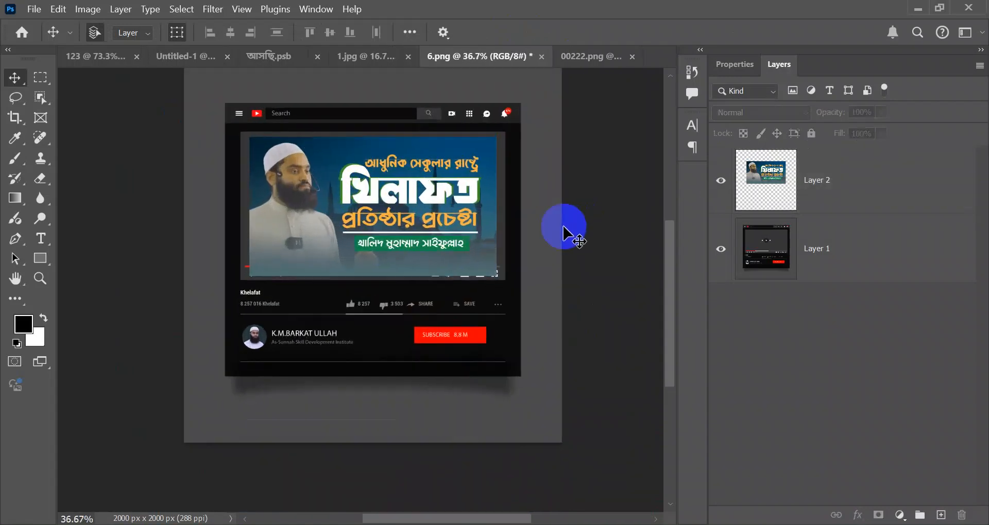
click(566, 234)
scroll(565, 234, up, 1)
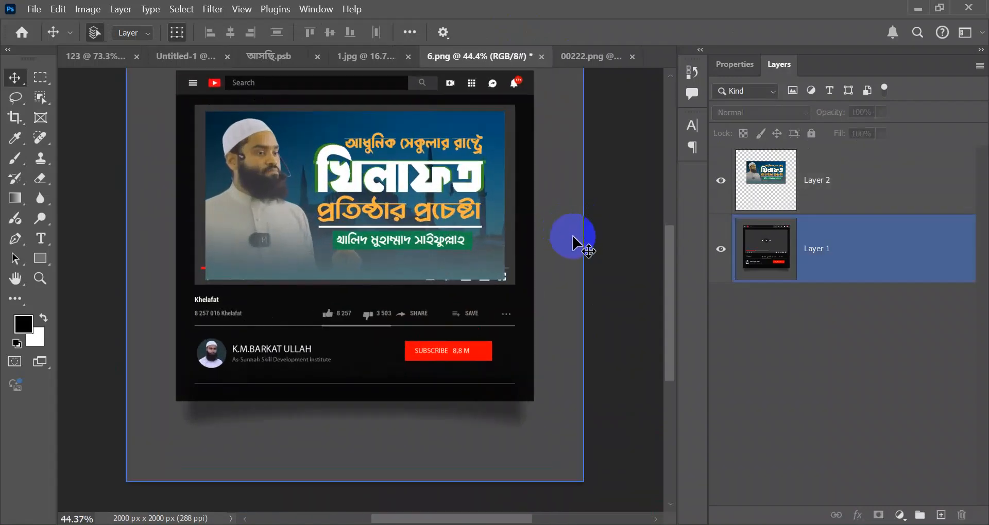
Move the thumbnail layer down off the player's video area, clearing the empty screen of the mockup.
drag(413, 172, 427, 362)
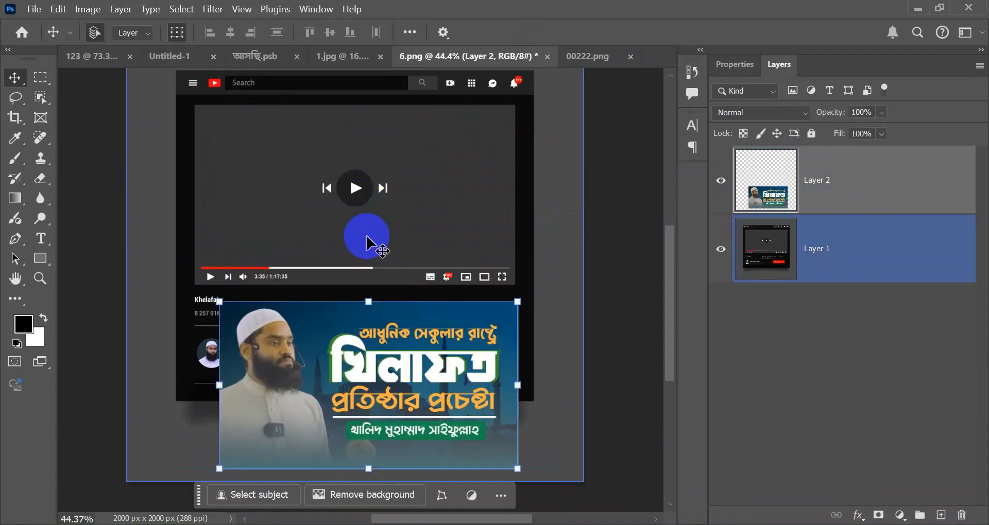
scroll(370, 242, up, 1)
scroll(371, 239, down, 1)
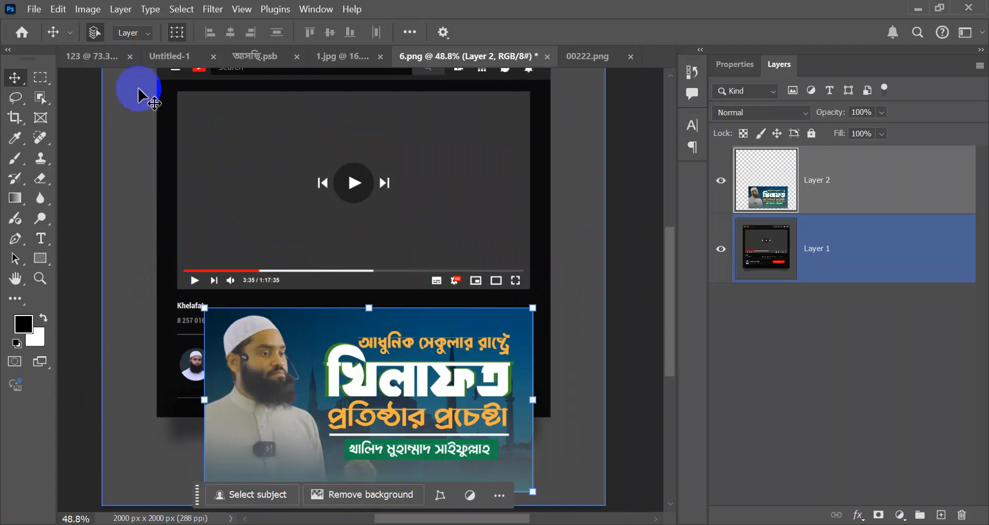
Select the player's rectangular video area corner by corner with the Polygonal Lasso Tool.
click(16, 101)
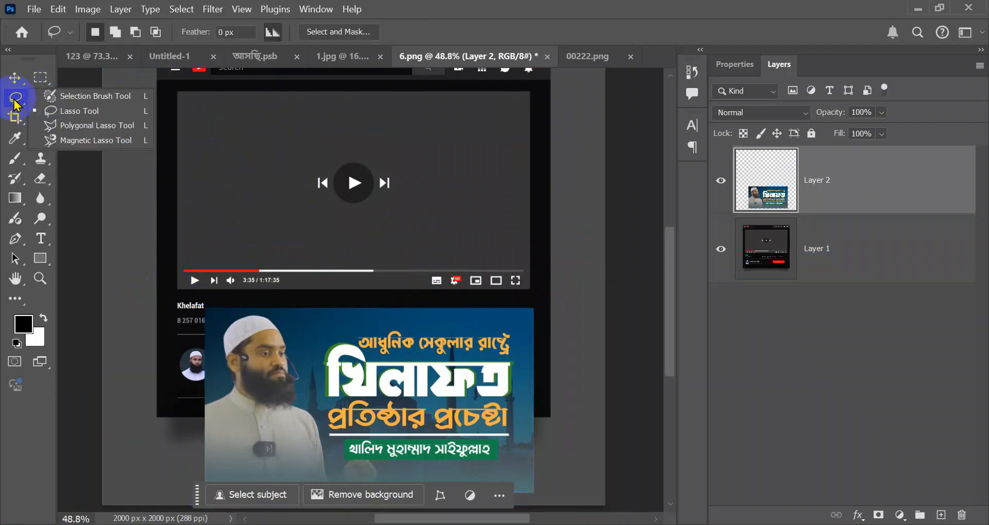
click(71, 114)
right_click(14, 98)
click(82, 126)
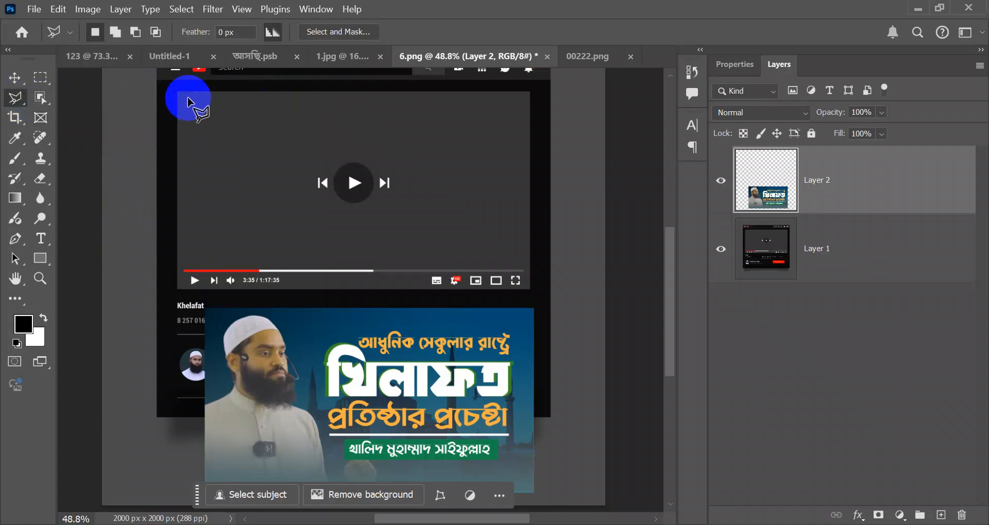
click(176, 92)
click(528, 92)
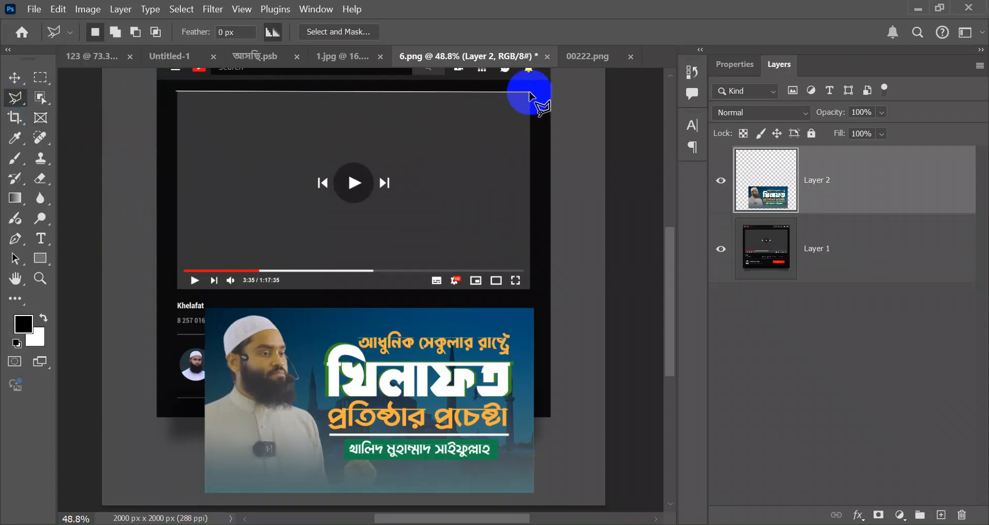
click(529, 289)
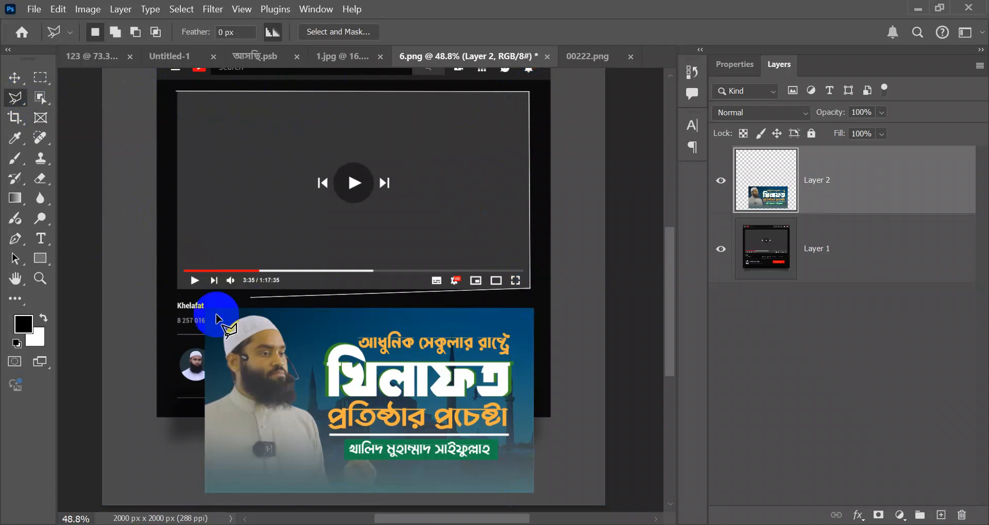
click(177, 289)
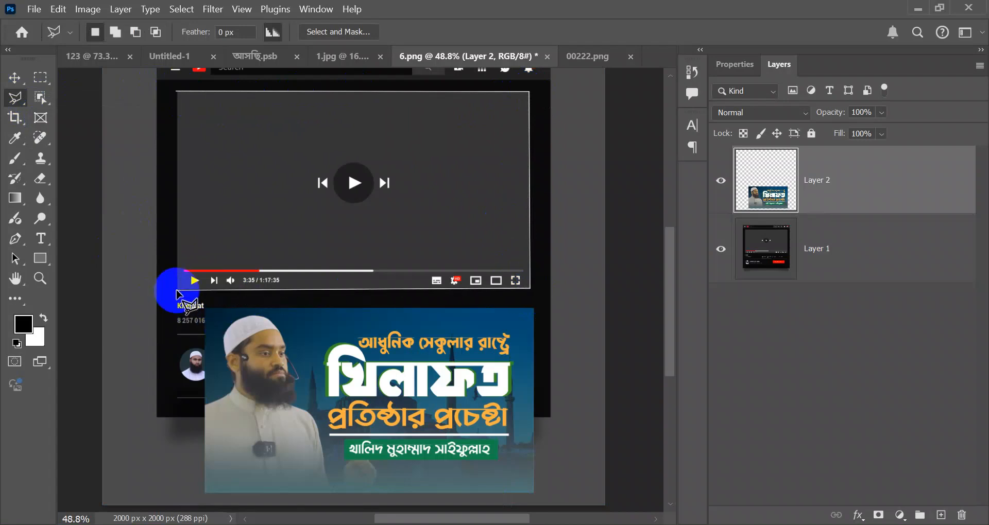
click(176, 92)
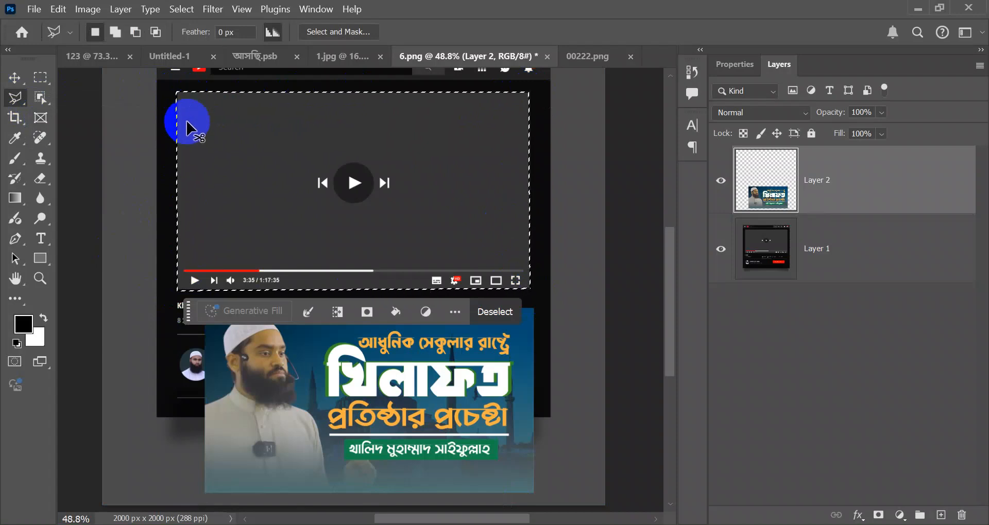
Copy the selected video area from the mockup's Layer 1 onto a new layer.
key(ctrl+j)
click(517, 223)
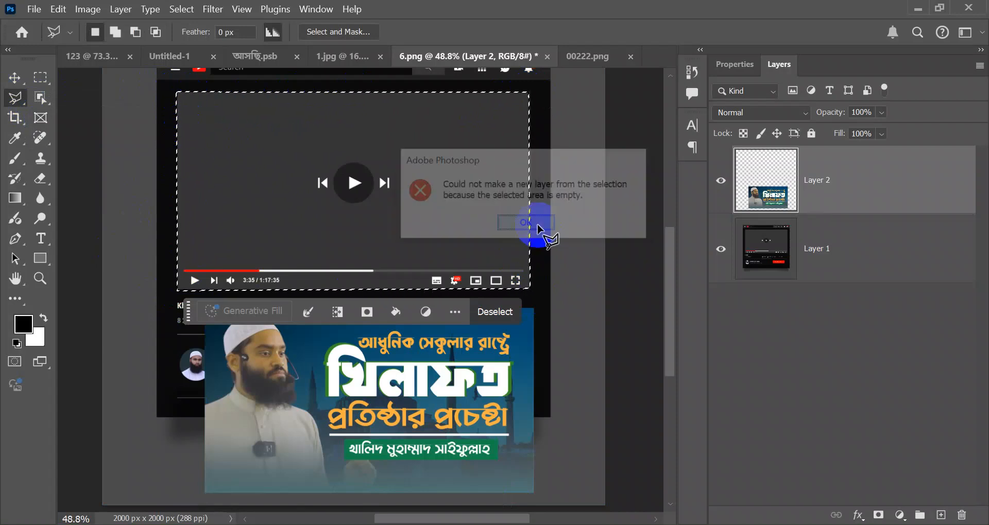
click(802, 257)
key(ctrl+j)
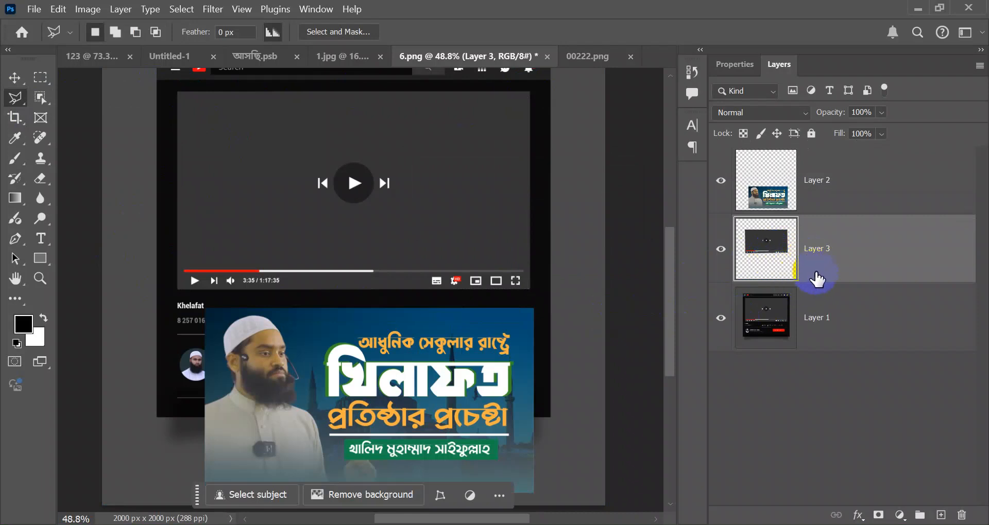
Move the thumbnail back over the player screen and place the copied screen layer above it in the layer stack.
click(425, 383)
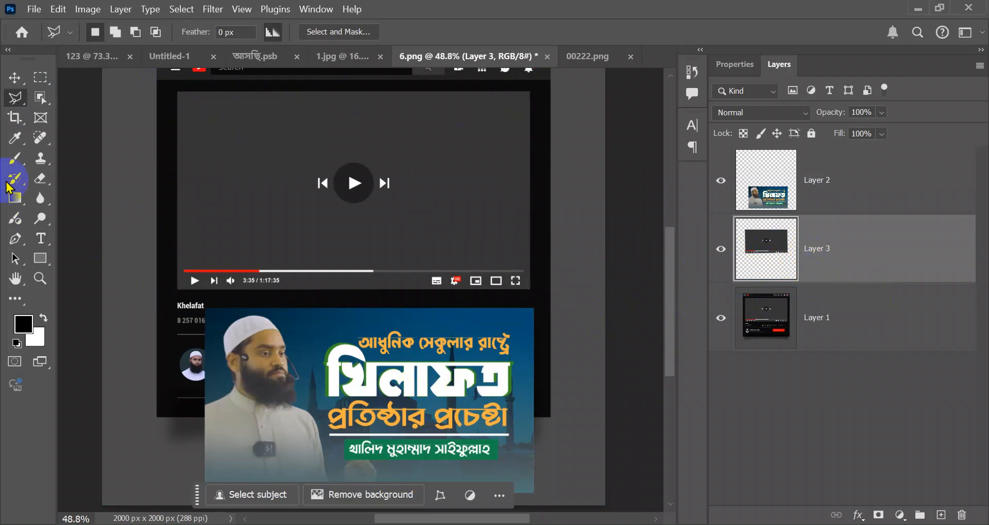
click(14, 78)
click(378, 405)
drag(379, 405, 364, 195)
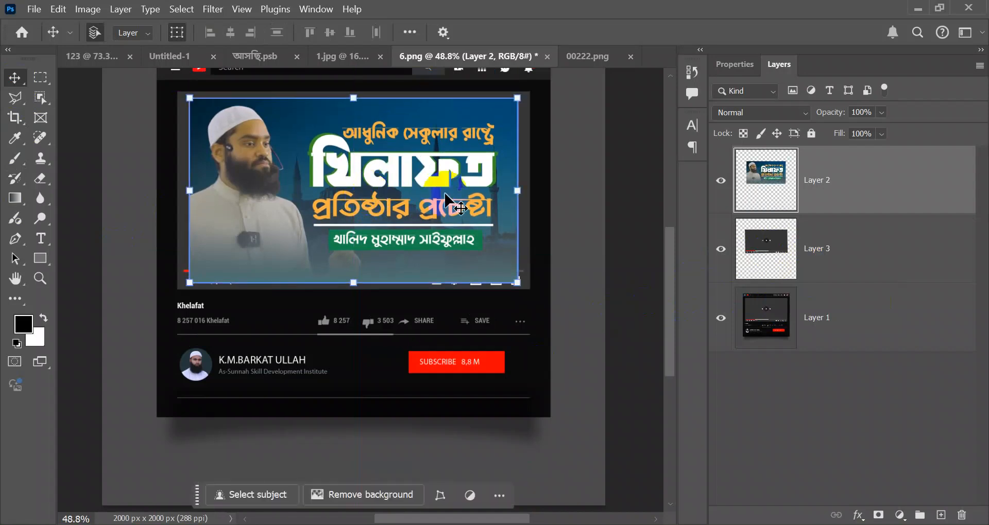
drag(817, 258, 821, 158)
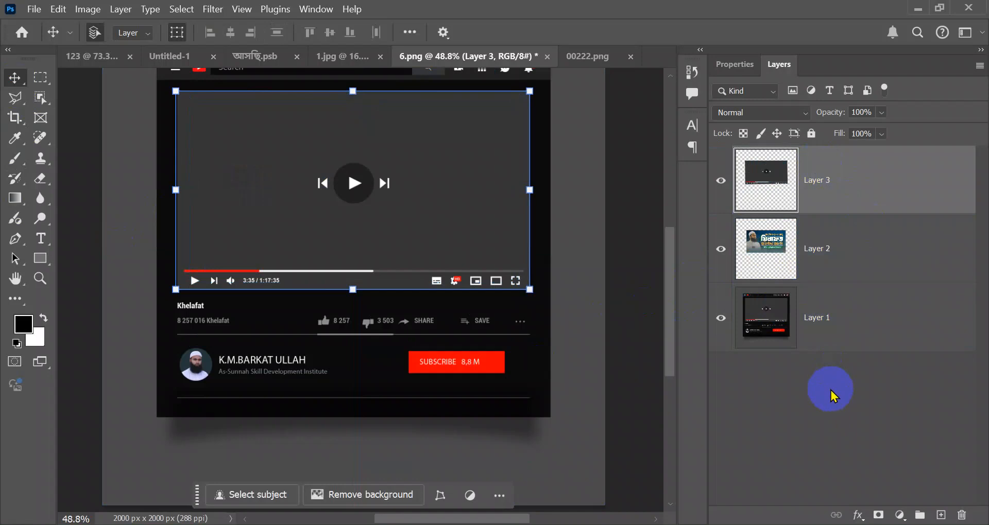
Try blend modes from Darken through Hard Mix on the copied screen layer, then return it to Normal.
click(772, 112)
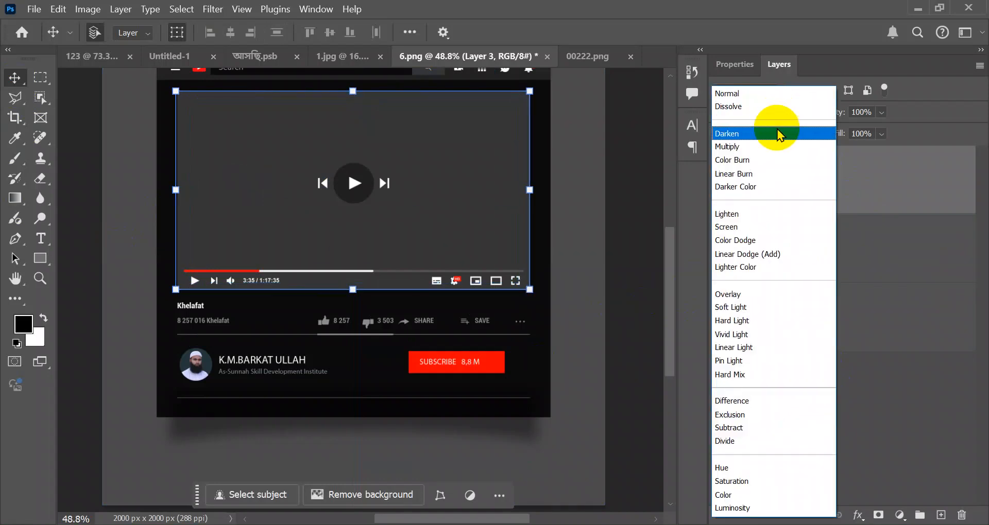
click(779, 133)
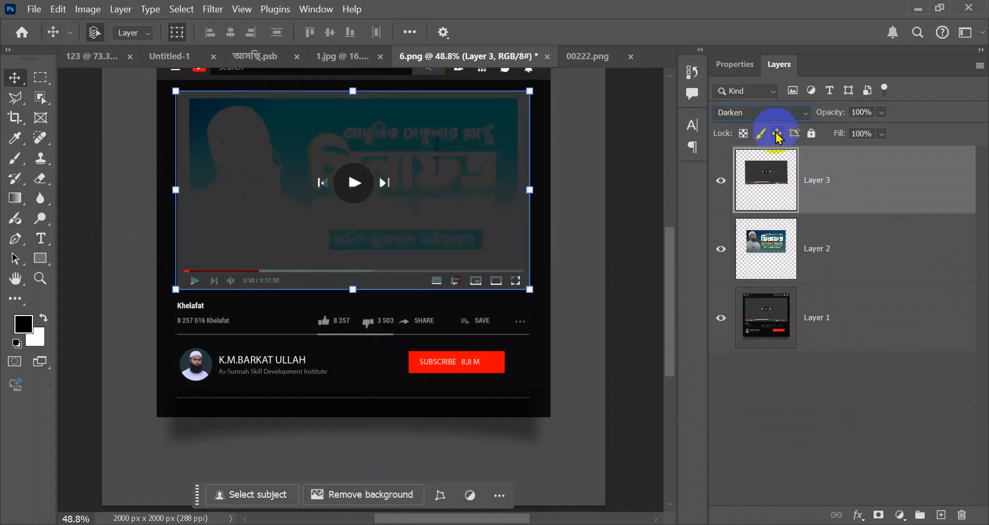
key(Down)
key(Down)
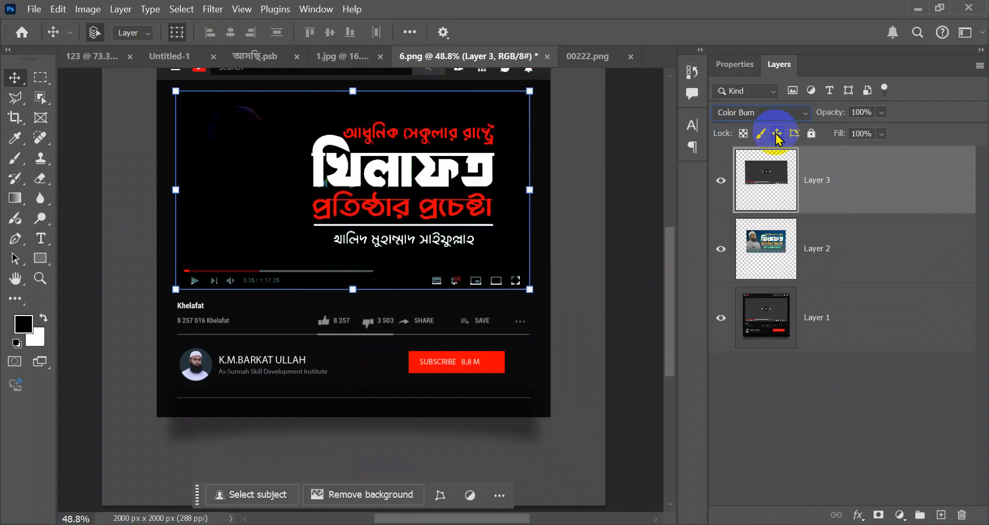
key(Down)
key(Down)
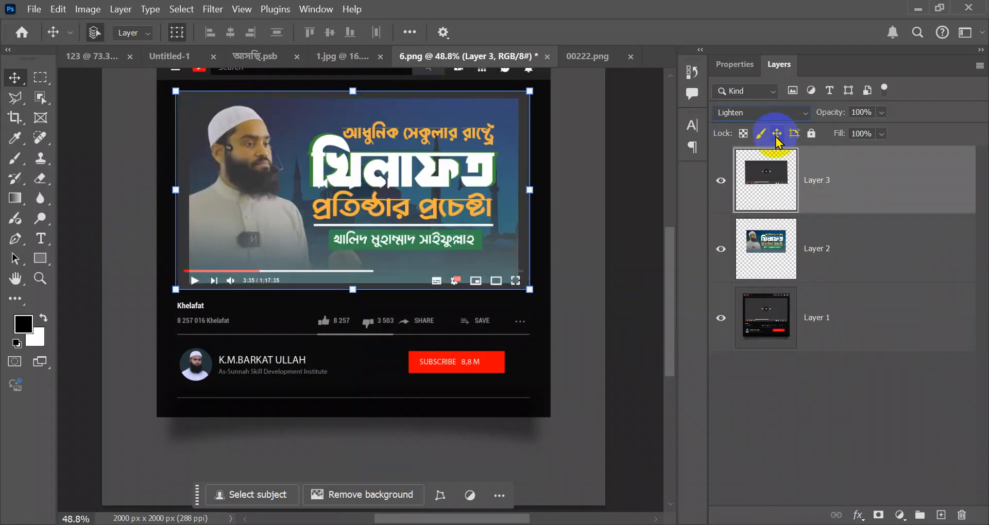
key(Down)
key(Down)
key(Down)
key(Down)
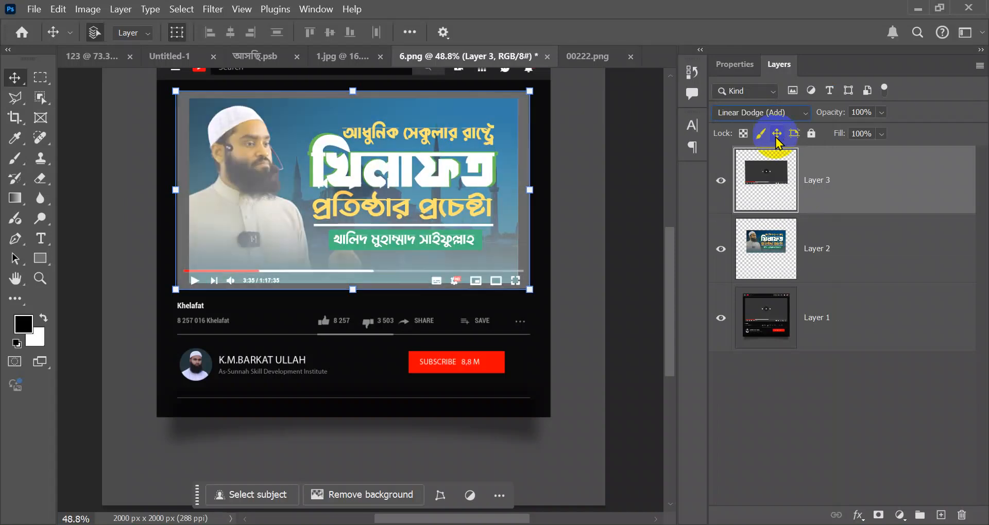
key(Down)
key(Down)
key(Down)
key(Down)
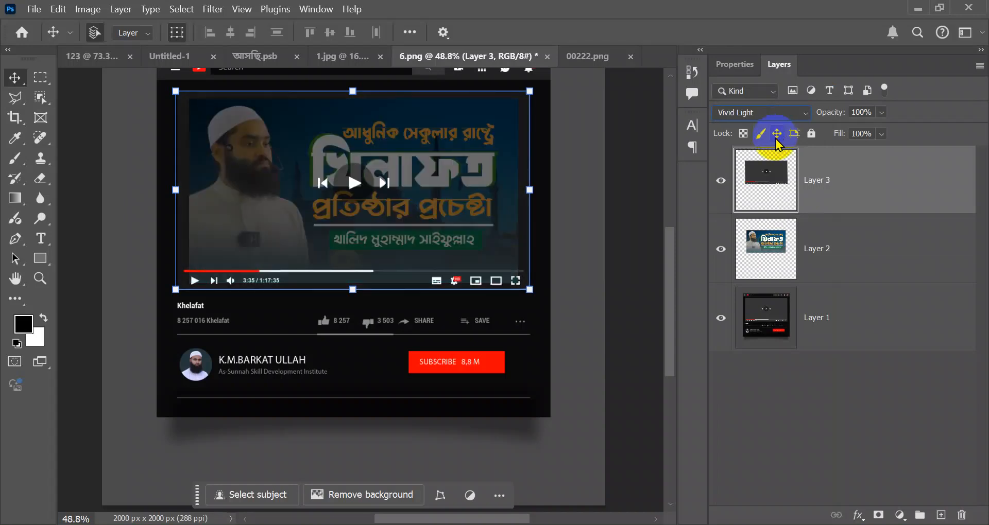
key(Down)
key(Up)
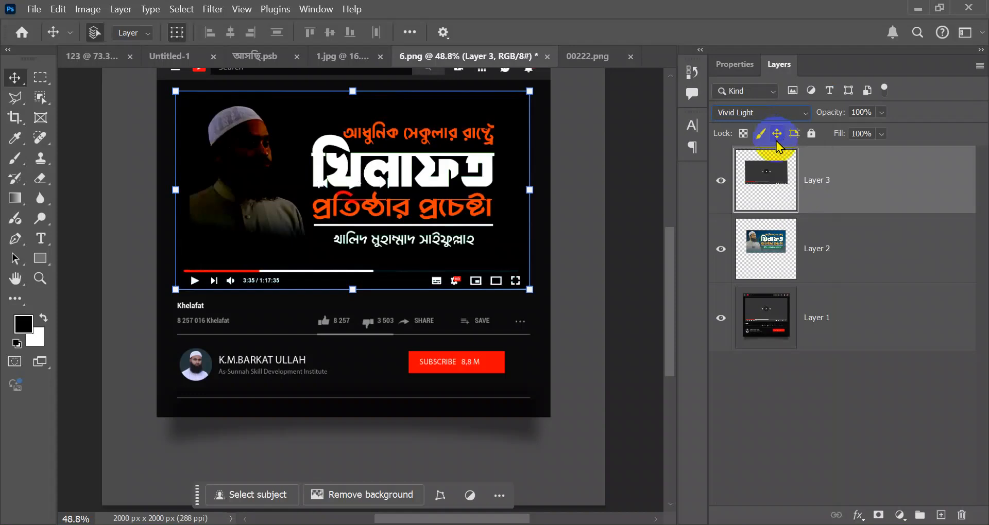
key(Down)
key(Down)
key(Down)
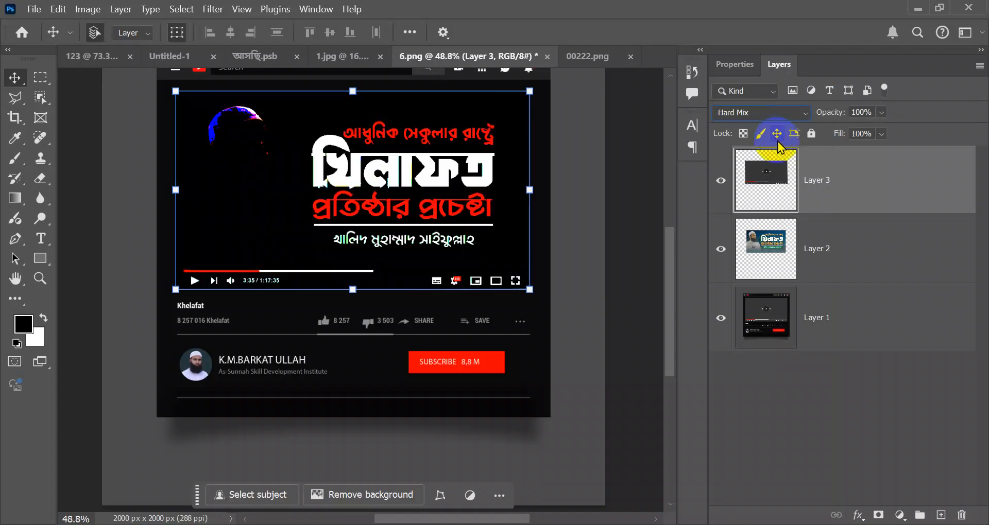
click(774, 111)
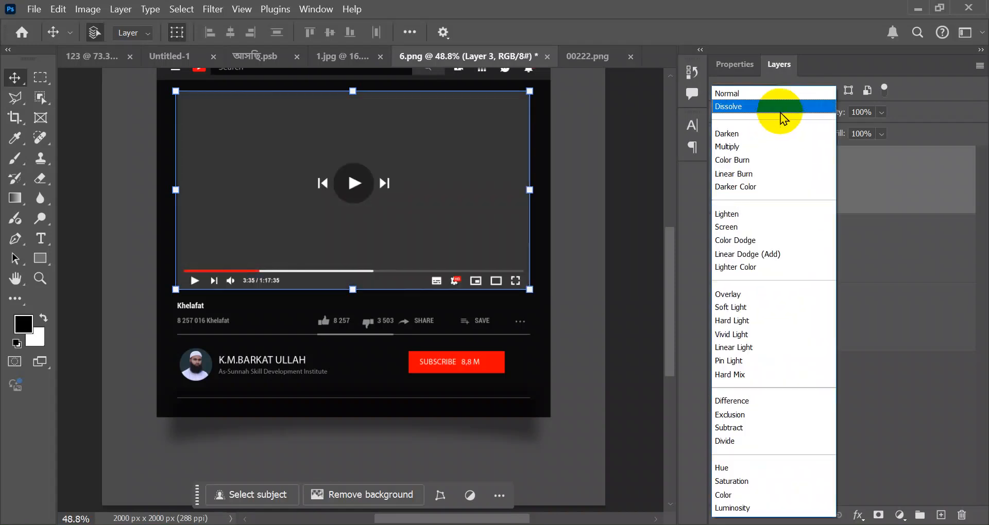
click(929, 229)
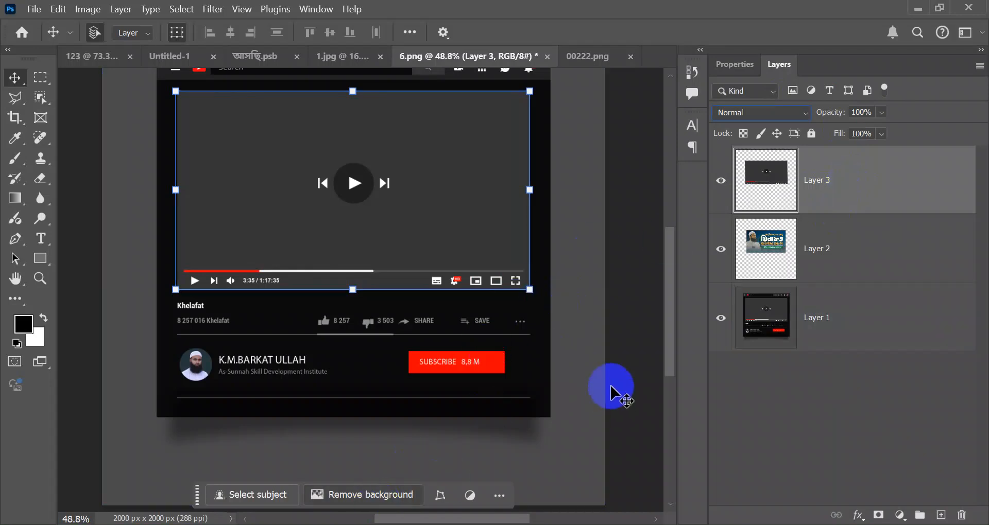
Delete the copied screen layer and the thumbnail layer, leaving only the mockup's Layer 1, and deselect it.
click(612, 387)
click(819, 187)
key(Delete)
key(Delete)
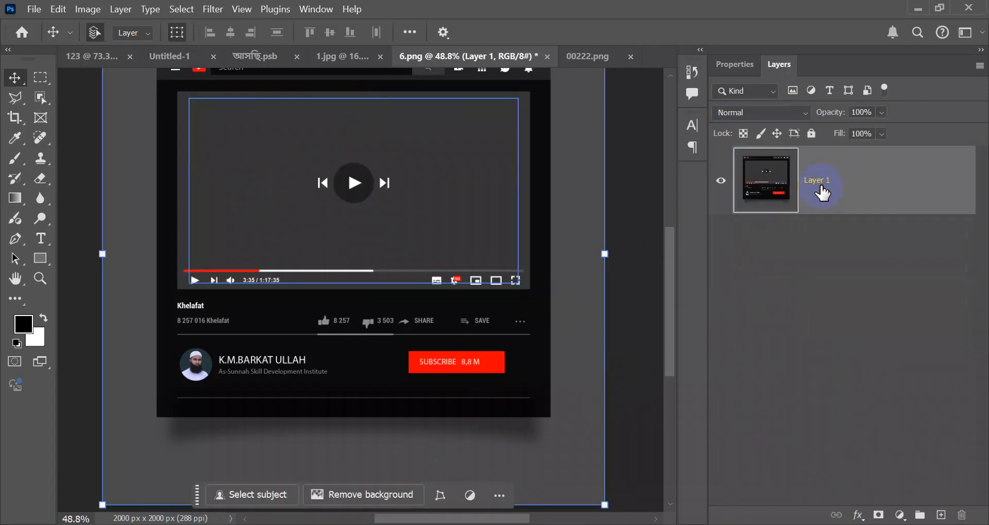
click(806, 285)
Select the central play, previous and next controls on Layer 1 with the Object Selection Tool.
scroll(390, 198, down, 2)
scroll(391, 198, up, 3)
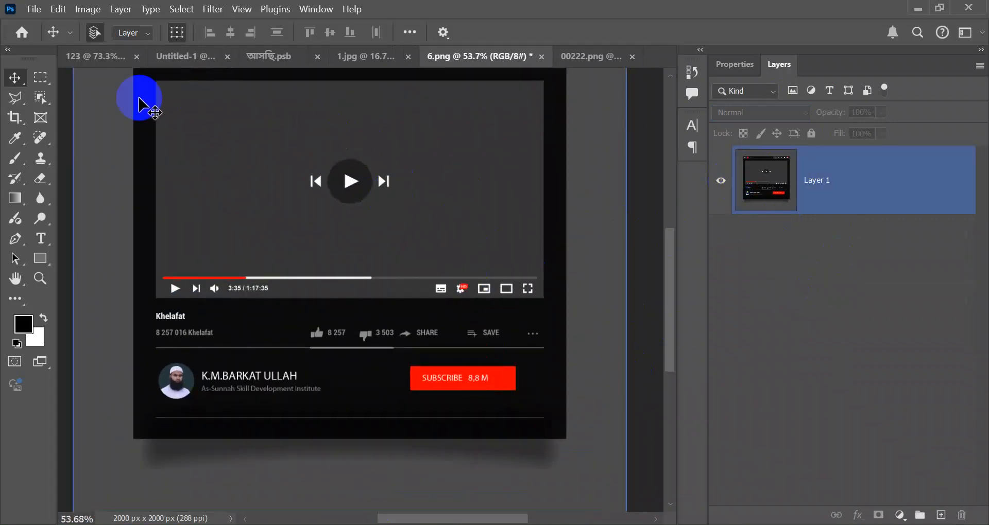
scroll(288, 205, up, 2)
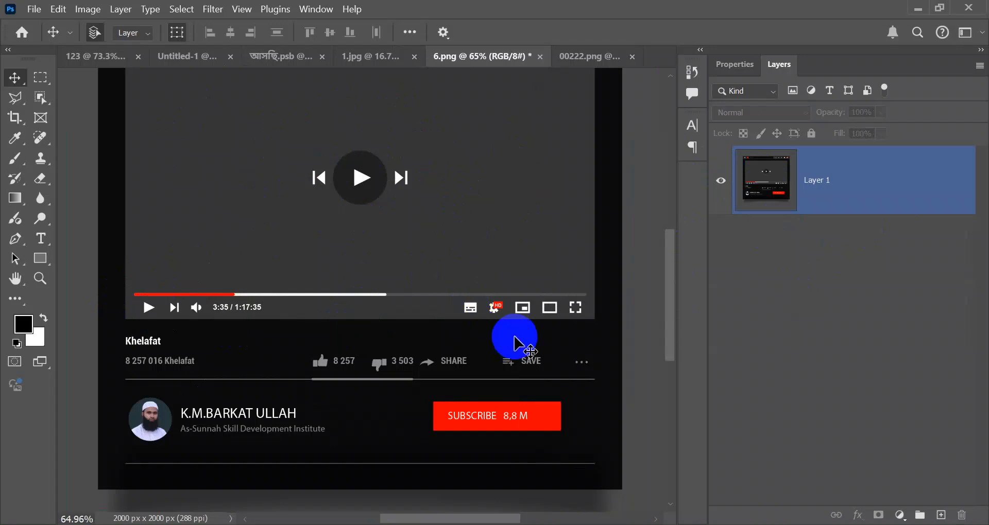
scroll(507, 328, up, 2)
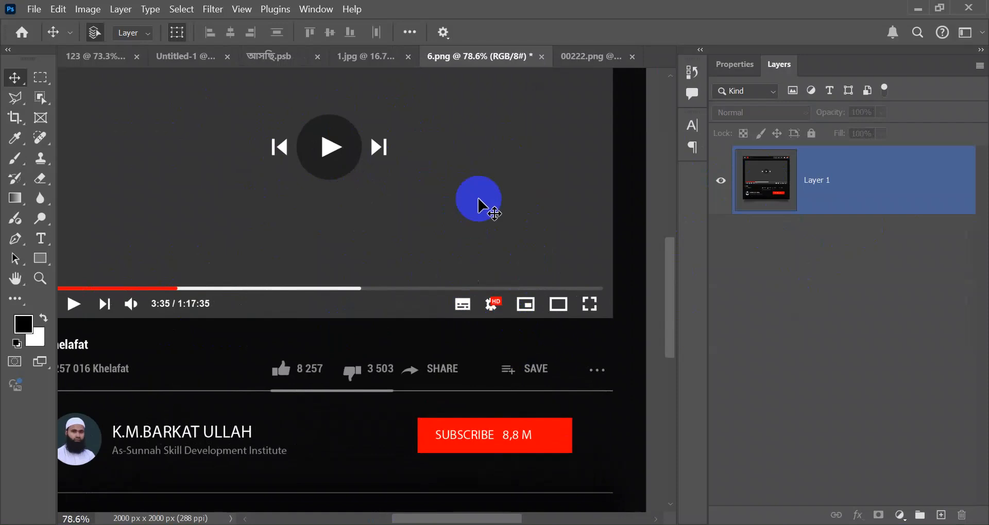
scroll(225, 153, down, 2)
click(37, 103)
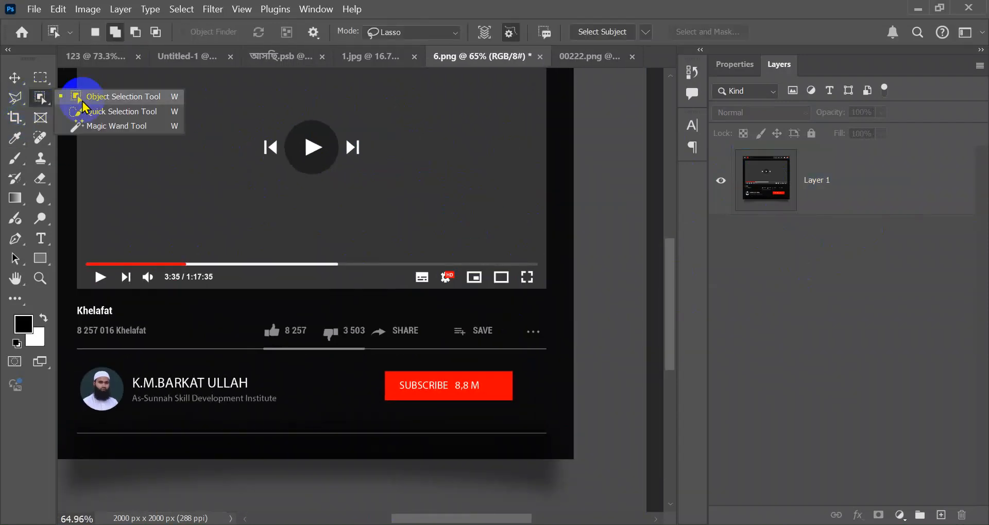
click(75, 97)
click(746, 165)
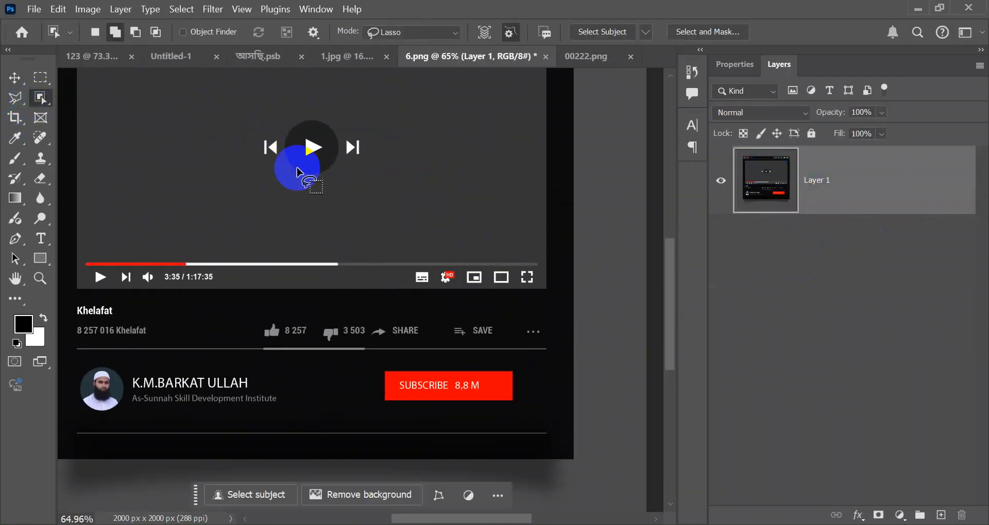
mouse_move(245, 135)
mouse_down()
mouse_move(353, 95)
mouse_move(377, 165)
mouse_move(287, 183)
mouse_move(256, 151)
mouse_move(255, 106)
mouse_up()
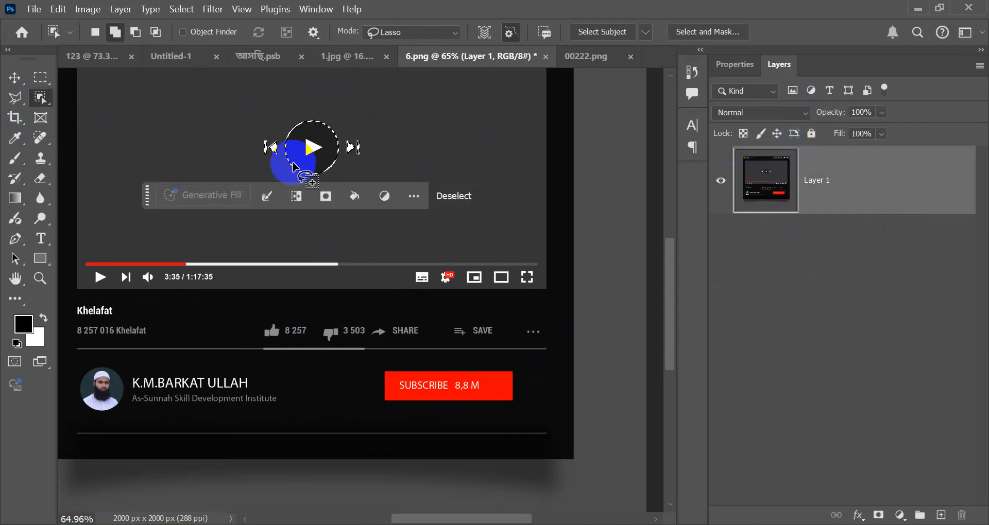
Add the progress bar and control strip along the video area's lower edge to the selection and check its outline.
drag(147, 203, 156, 113)
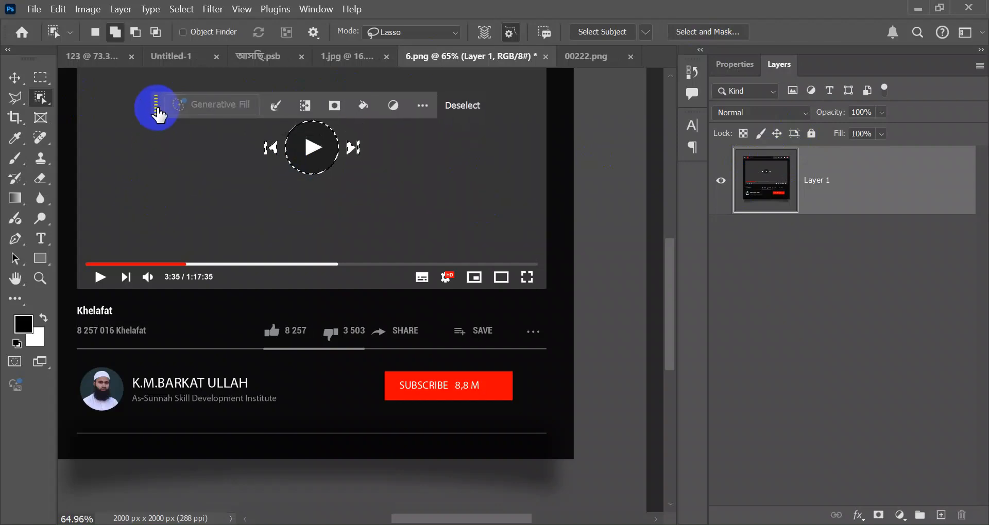
mouse_move(86, 264)
mouse_down()
mouse_move(78, 257)
mouse_move(129, 244)
mouse_move(258, 241)
mouse_move(526, 250)
mouse_move(545, 265)
mouse_move(538, 286)
mouse_move(502, 288)
mouse_move(100, 289)
mouse_move(78, 275)
mouse_move(88, 241)
mouse_up()
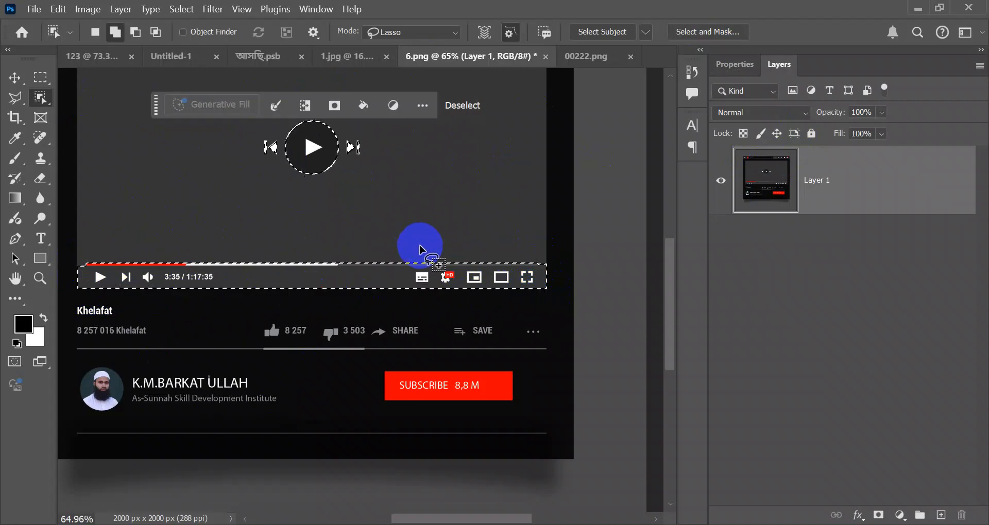
scroll(489, 289, up, 5)
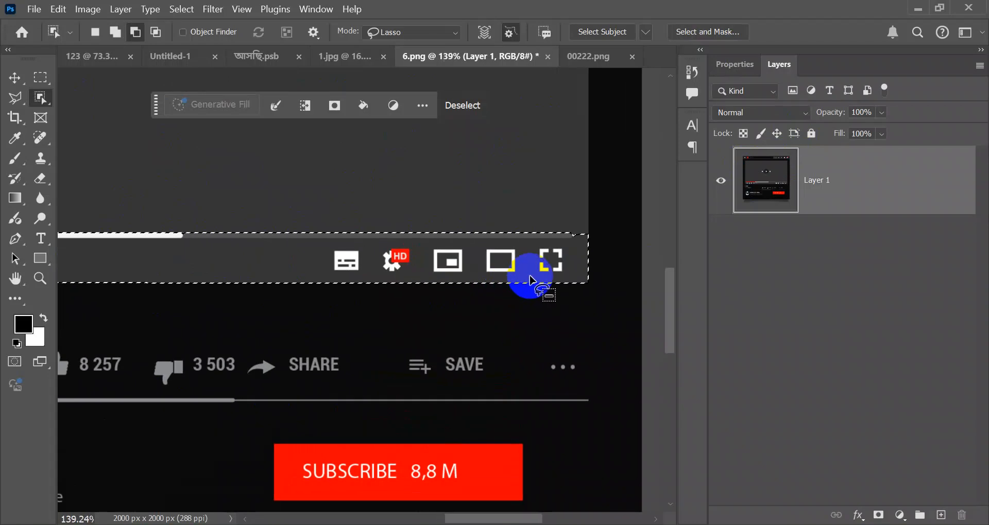
scroll(529, 275, up, 2)
scroll(593, 218, up, 2)
scroll(593, 218, down, 3)
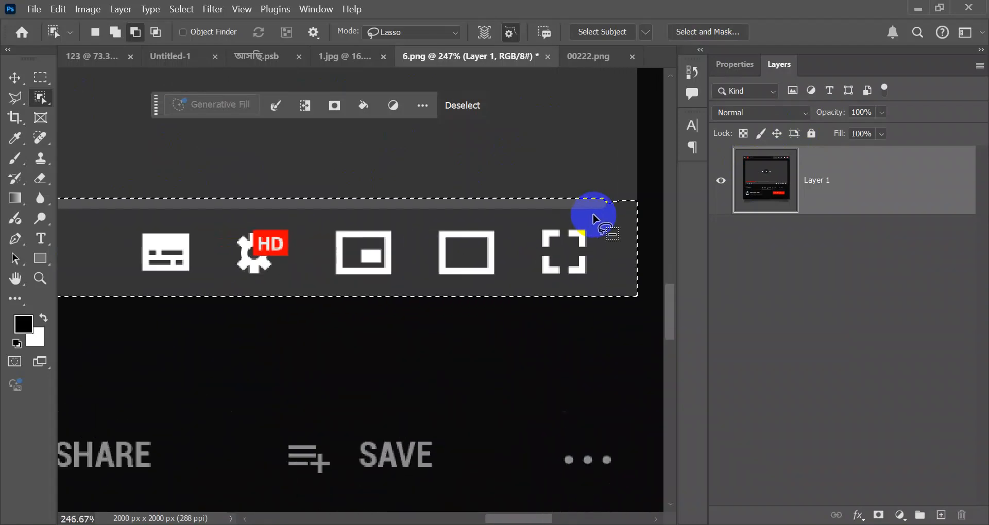
scroll(593, 217, down, 5)
scroll(593, 218, up, 1)
scroll(594, 221, up, 1)
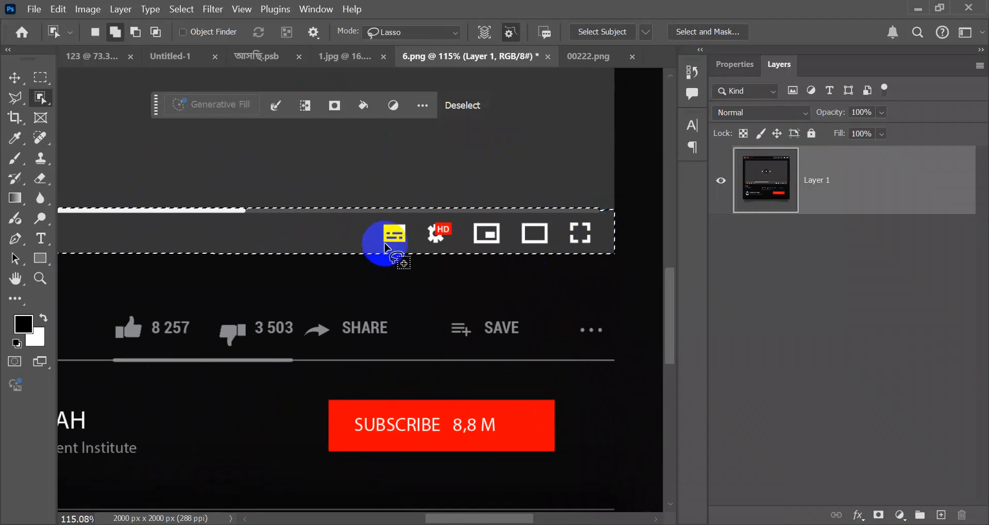
Drop the control strip from the selection and, in Rectangle mode, add the progress bar and the lower play icon to it instead.
click(506, 175)
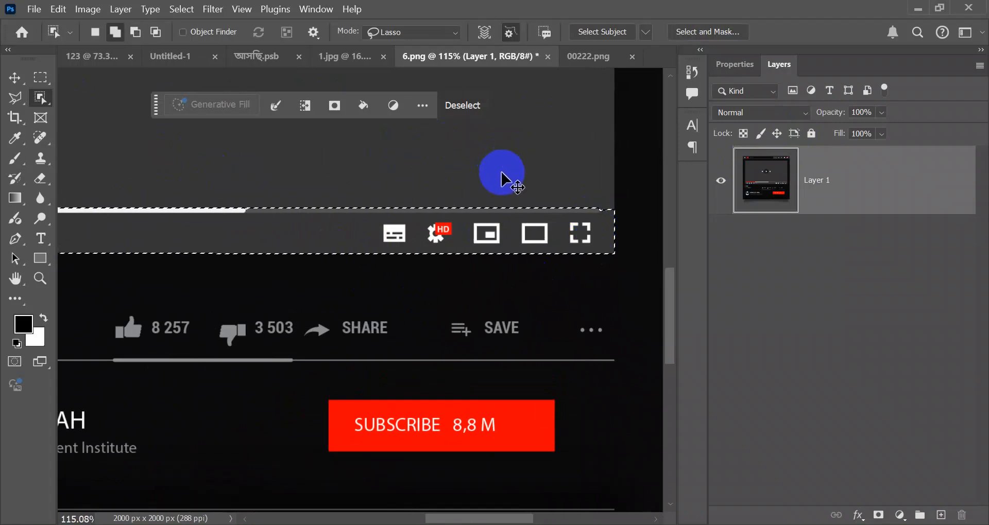
scroll(507, 180, down, 4)
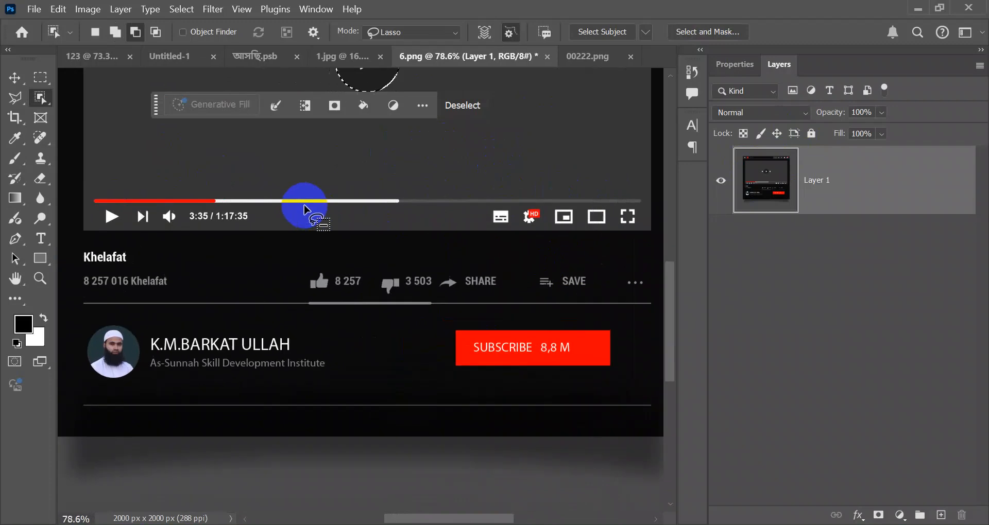
right_click(39, 100)
click(39, 101)
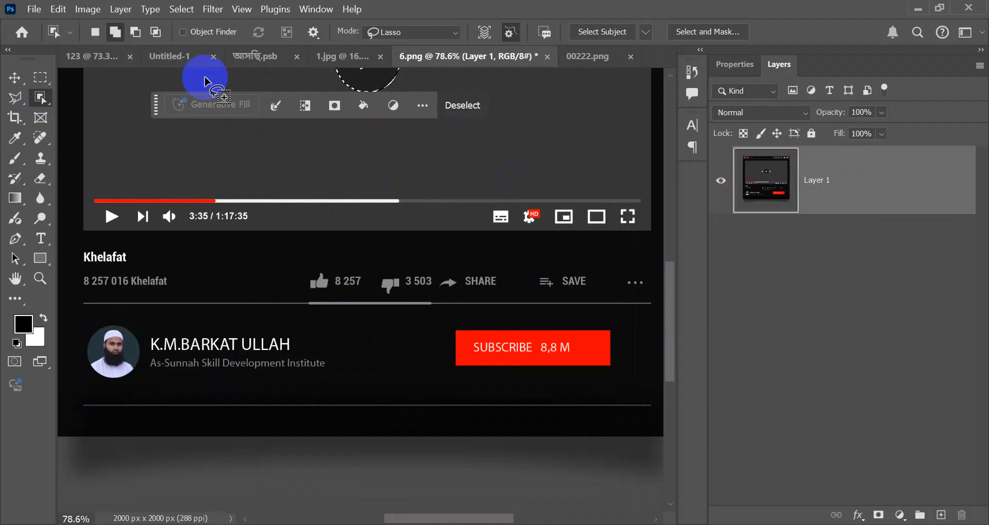
click(382, 32)
click(391, 34)
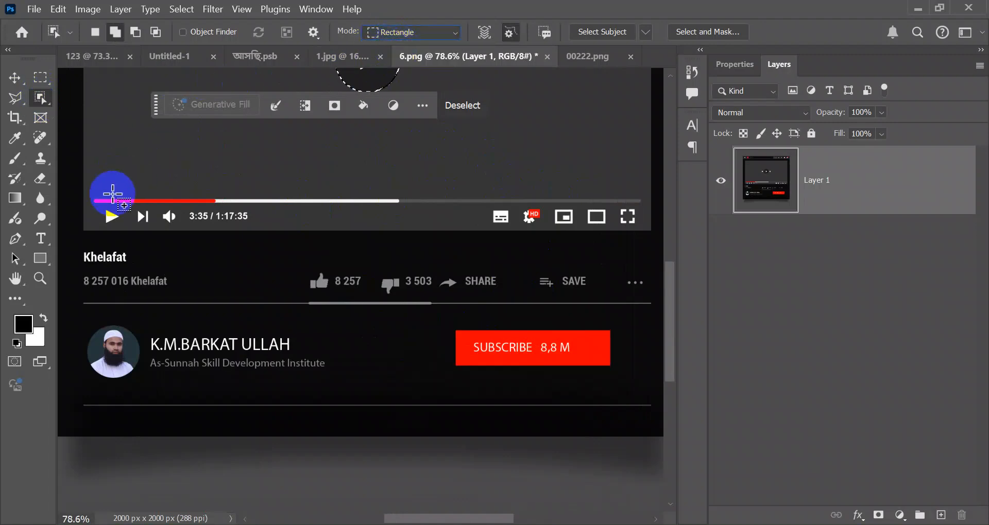
drag(87, 187, 644, 206)
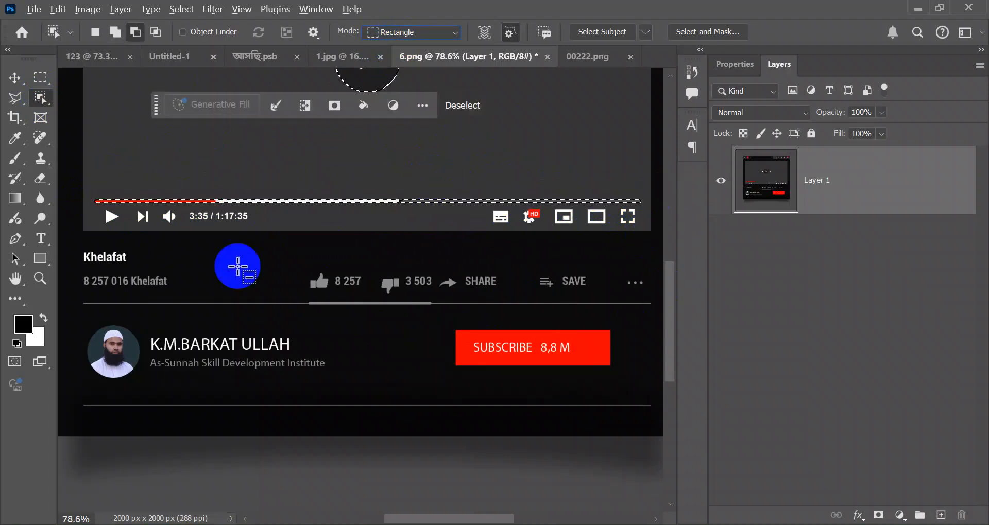
key(alt)
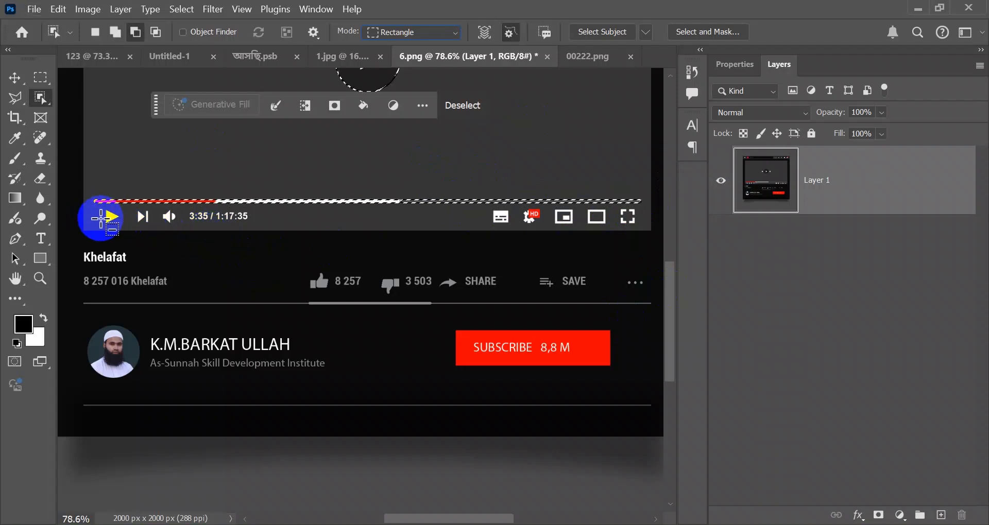
drag(103, 208, 126, 226)
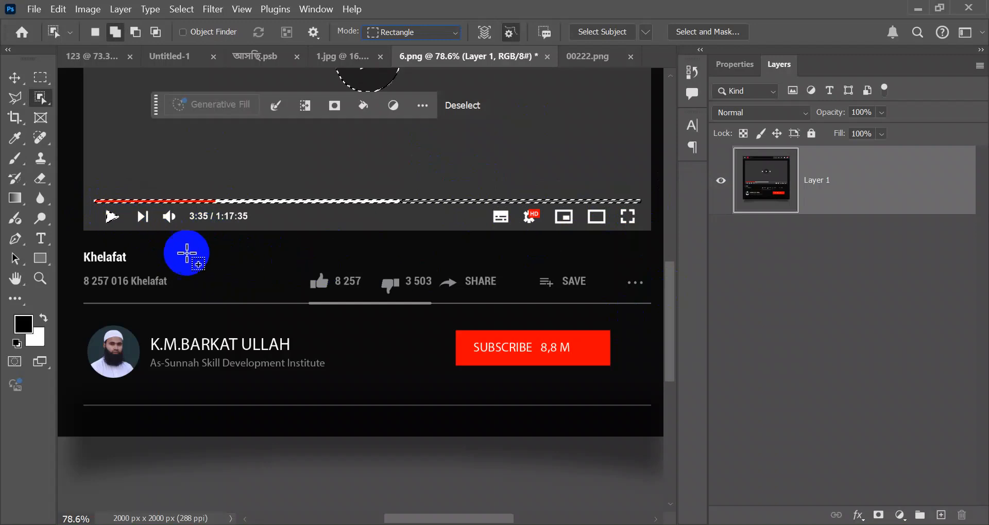
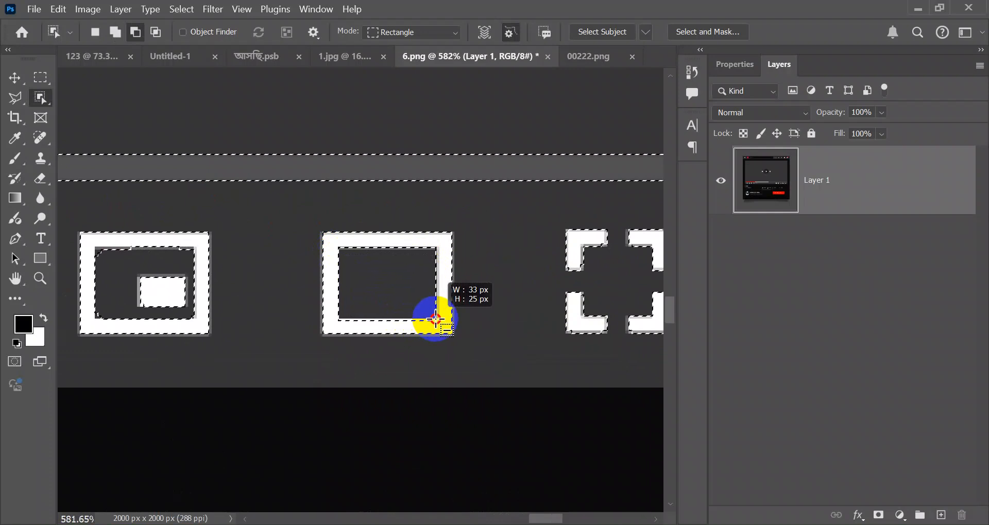
Check the selection outlines around the player icons and copy the selected controls to a new layer.
scroll(502, 311, down, 7)
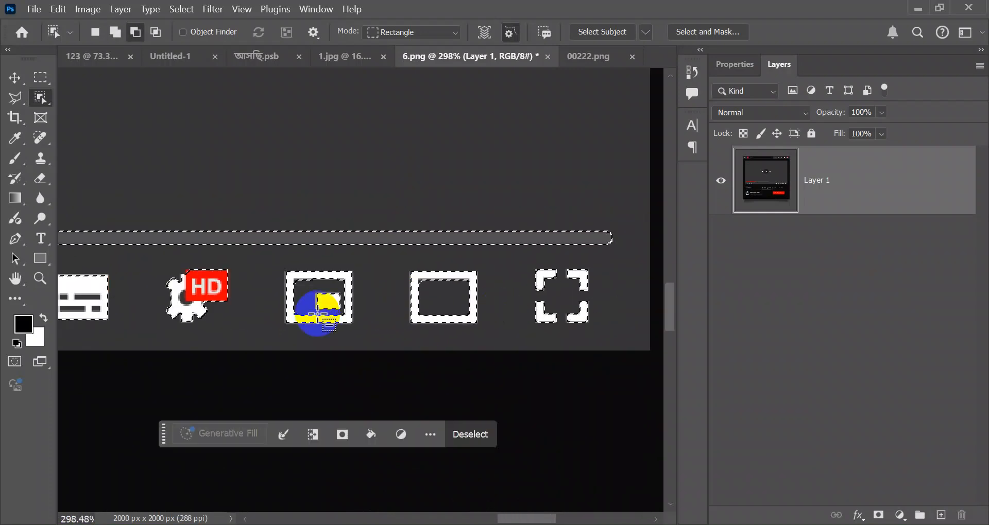
scroll(272, 293, down, 3)
scroll(124, 288, down, 2)
scroll(128, 292, up, 3)
scroll(132, 291, down, 3)
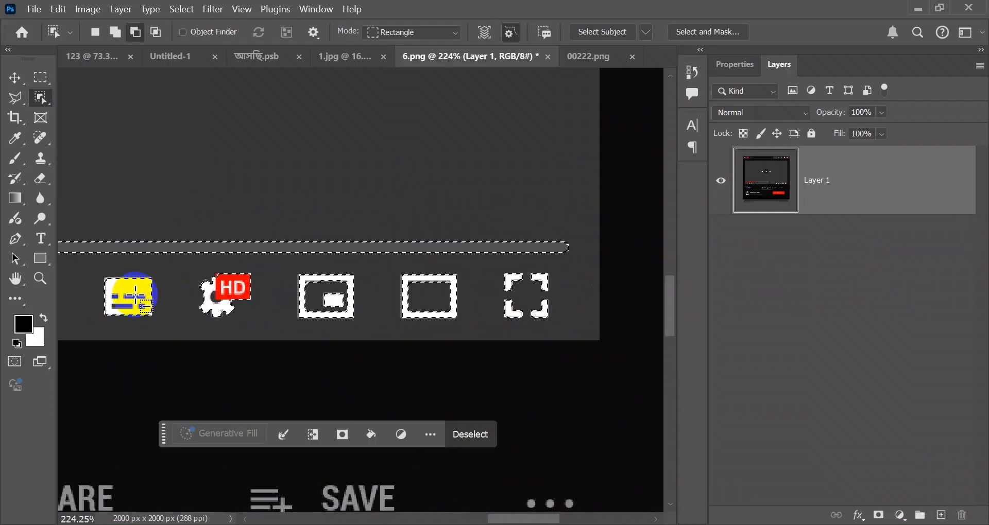
scroll(129, 294, down, 2)
scroll(412, 287, down, 4)
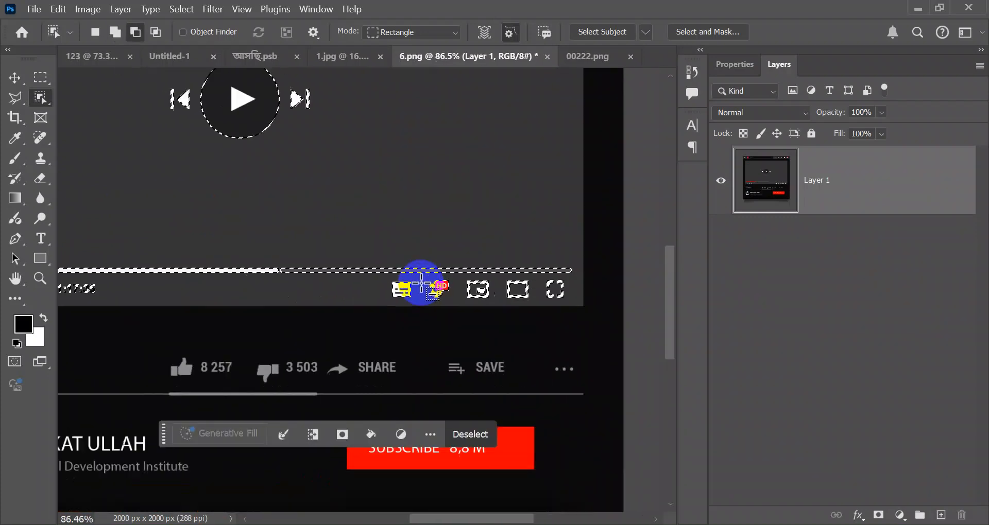
scroll(407, 281, up, 1)
scroll(381, 278, down, 4)
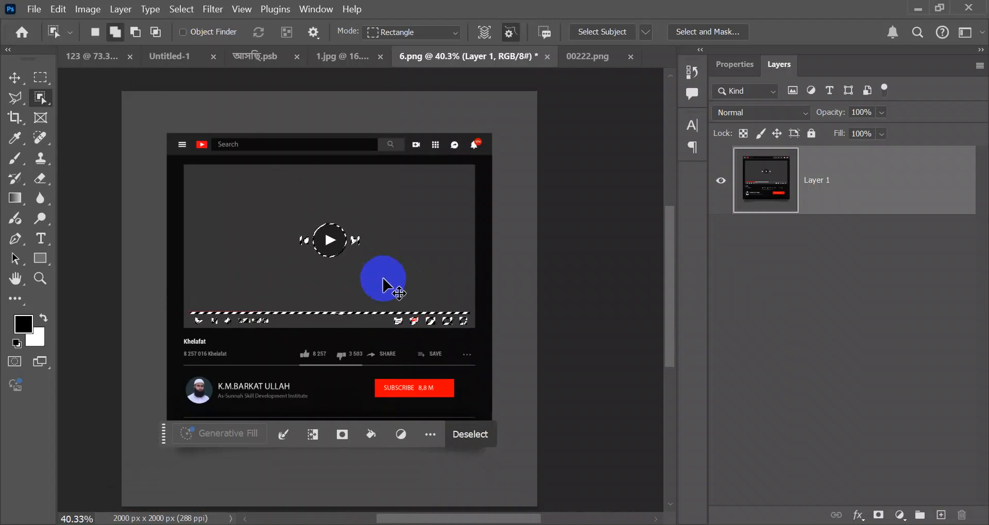
key(ctrl+j)
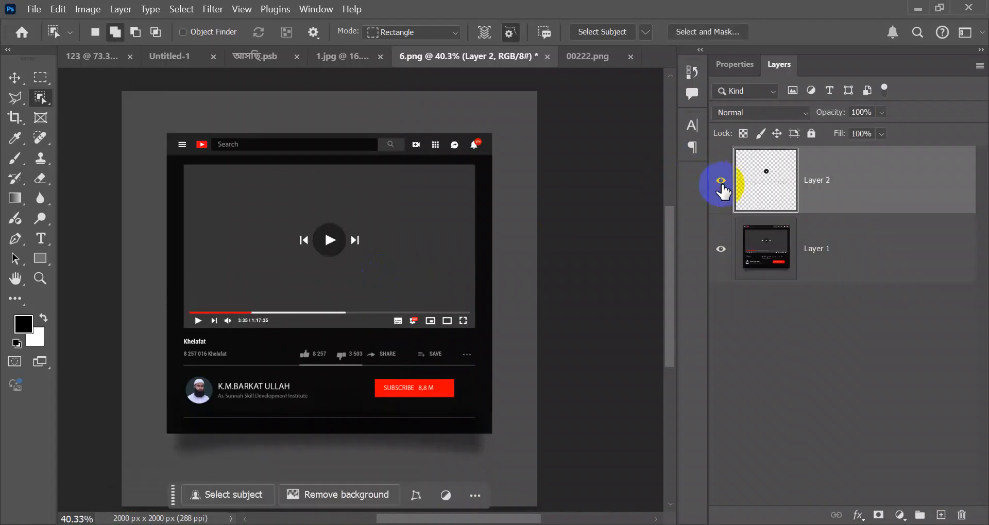
Bring the thumbnail from the 00222.png document into 6.png with the Move tool.
click(578, 61)
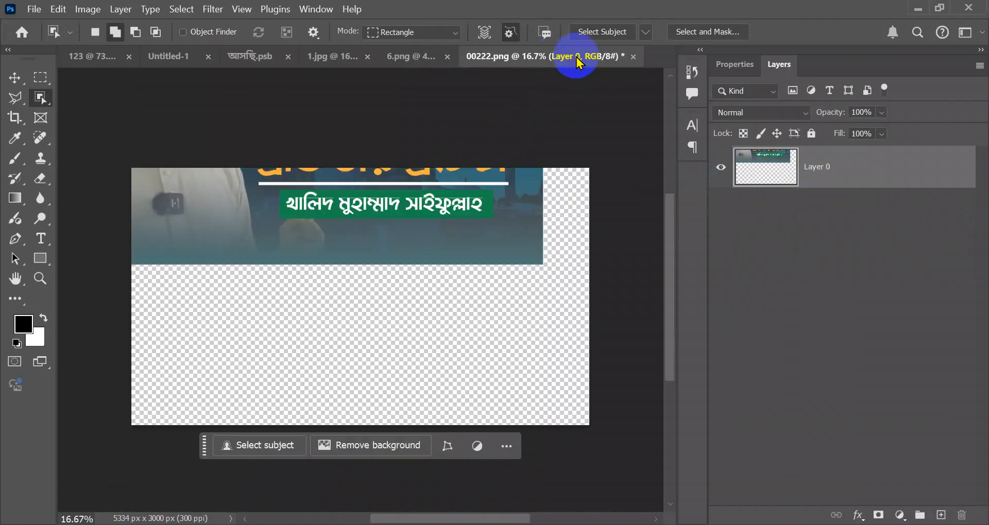
click(372, 221)
click(11, 80)
drag(397, 265, 394, 247)
Scale the pasted thumbnail down proportionally to about 30% and move it over the player mockup.
key(ctrl+t)
key(ctrl+0)
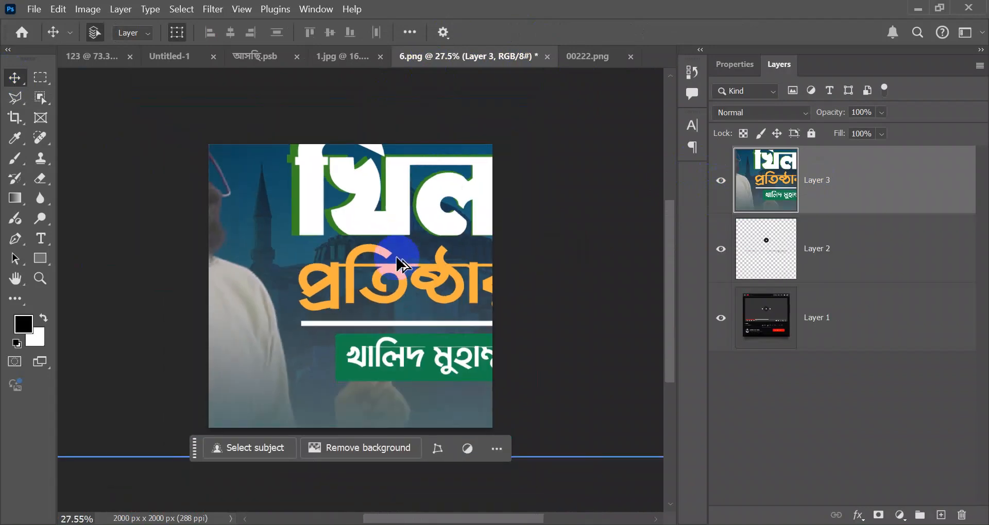
drag(653, 105, 458, 278)
drag(300, 322, 337, 275)
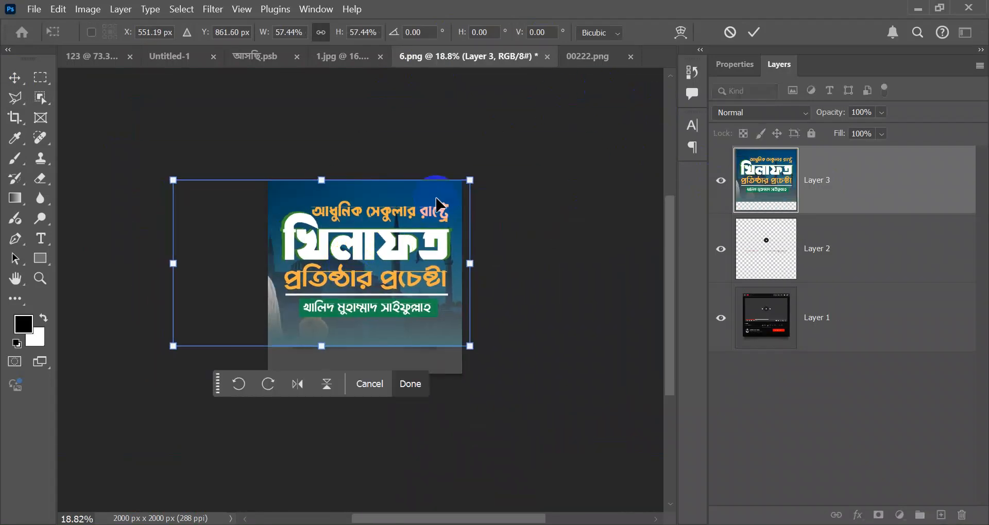
drag(467, 184, 385, 268)
drag(344, 276, 403, 240)
drag(428, 191, 387, 221)
scroll(392, 248, up, 3)
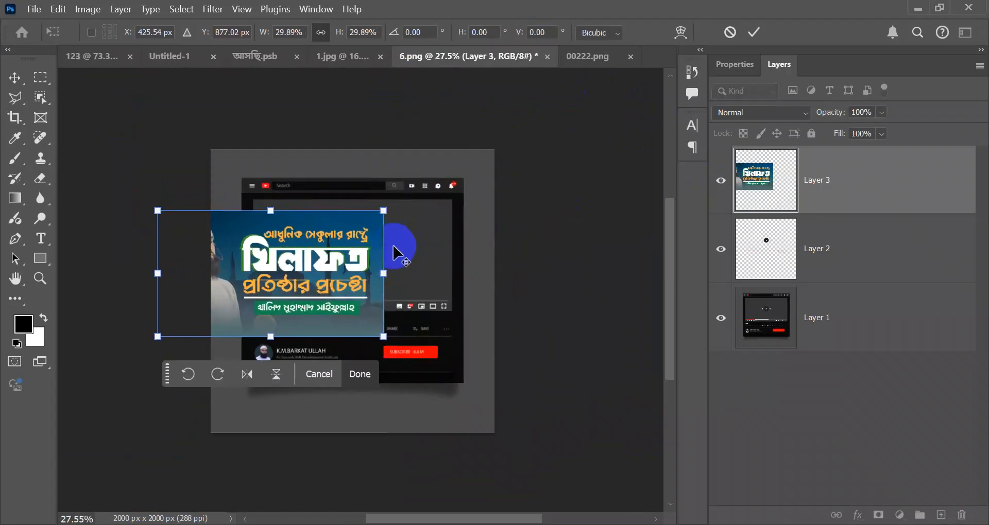
Align the thumbnail with the video area's upper-left corner, scale it to fill the whole area, and apply the transform.
drag(329, 248, 407, 248)
drag(462, 200, 420, 263)
drag(368, 282, 409, 206)
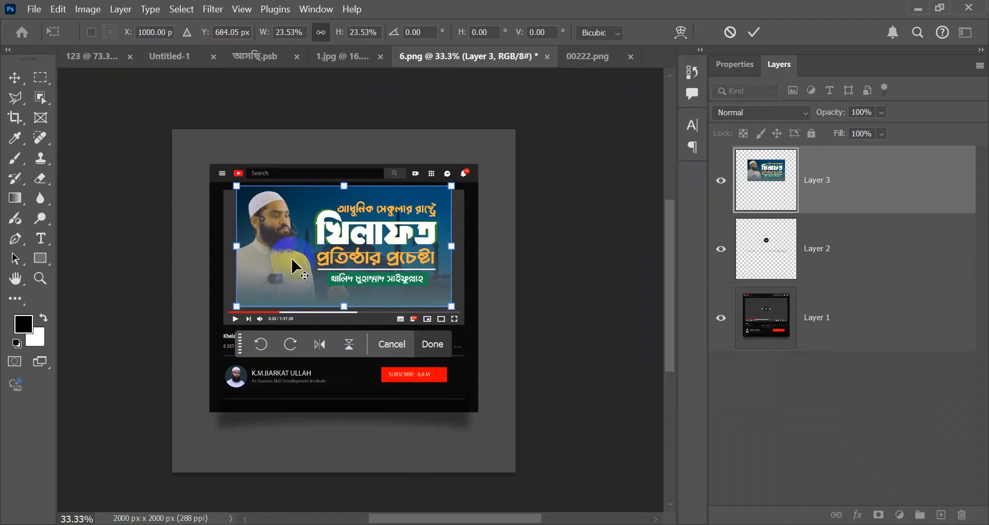
scroll(292, 257, up, 4)
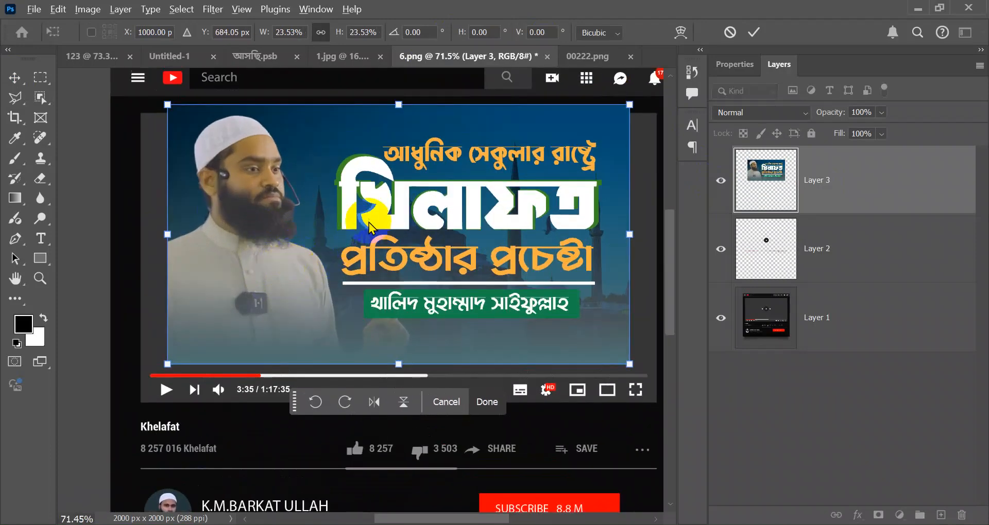
drag(414, 219, 388, 235)
scroll(446, 326, down, 2)
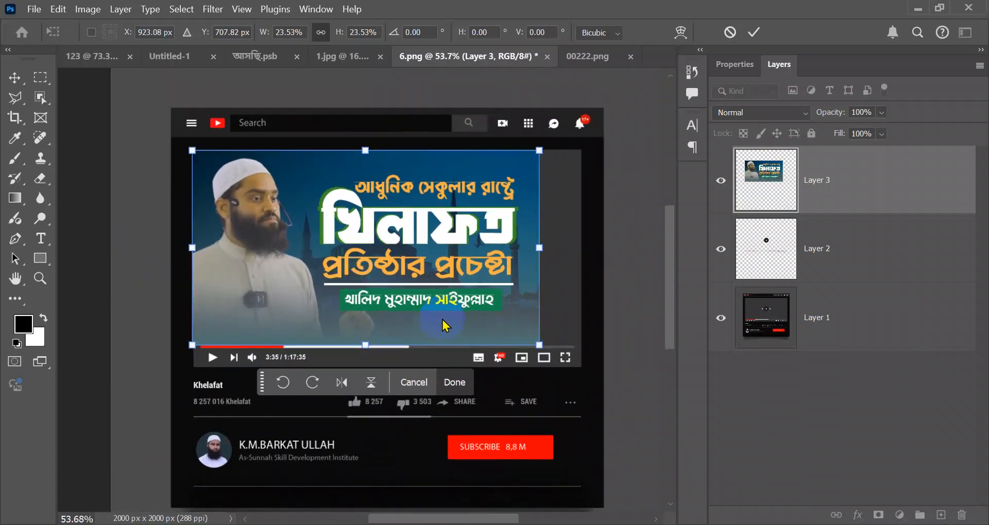
drag(537, 343, 583, 361)
click(482, 407)
Place the player controls on Layer 2 above the thumbnail on Layer 3 and deselect all layers.
drag(768, 242, 829, 163)
click(796, 424)
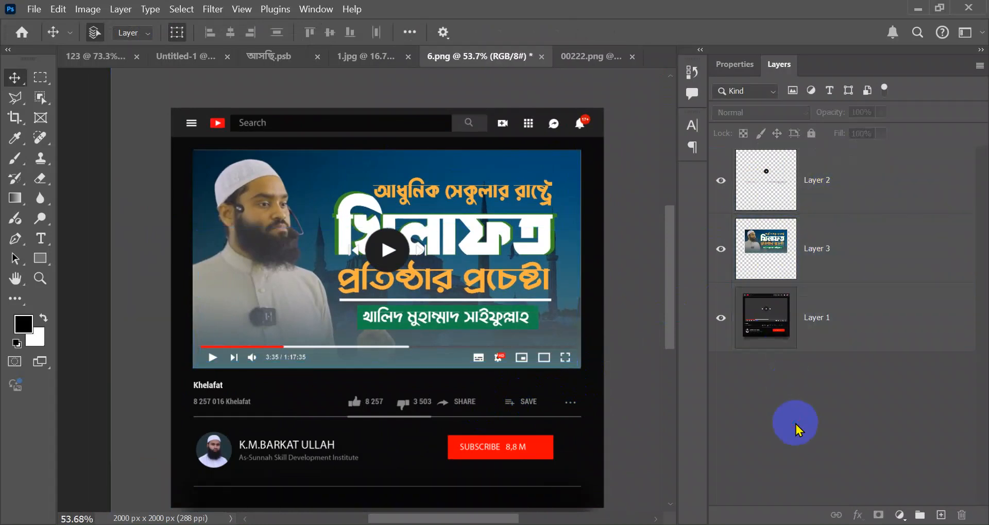
scroll(502, 394, down, 1)
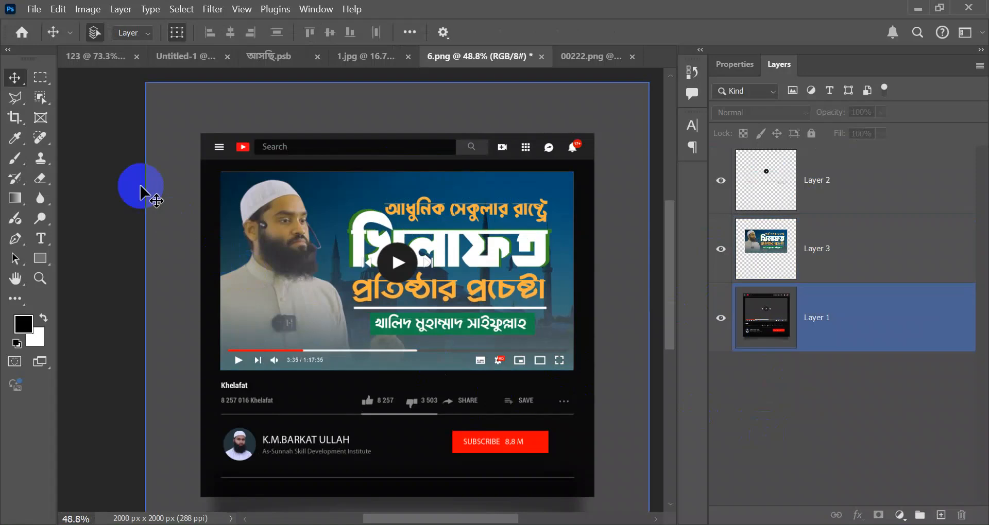
Try blend modes on Layer 3, including Dissolve, Linear Burn and Darker Color, settle on one that keeps the artwork visible, and deselect.
click(821, 207)
click(819, 220)
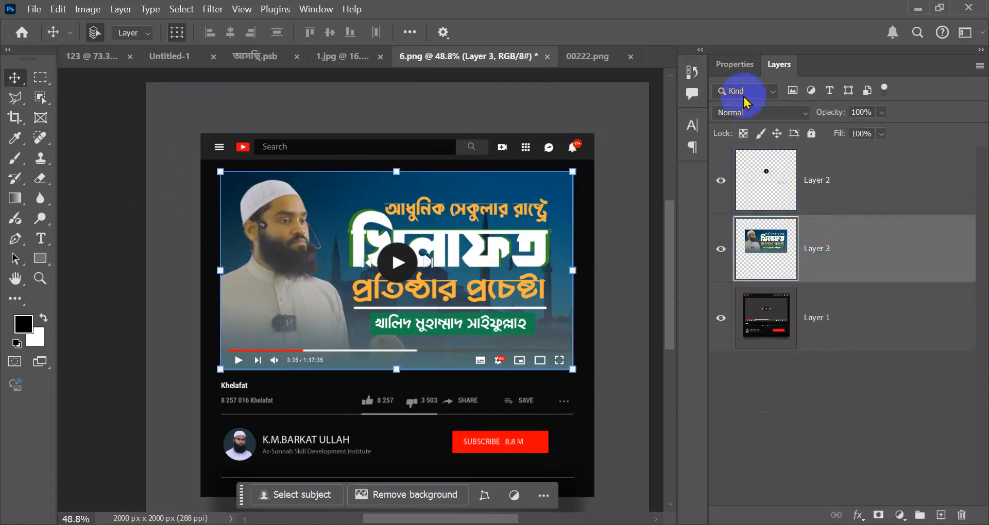
click(755, 112)
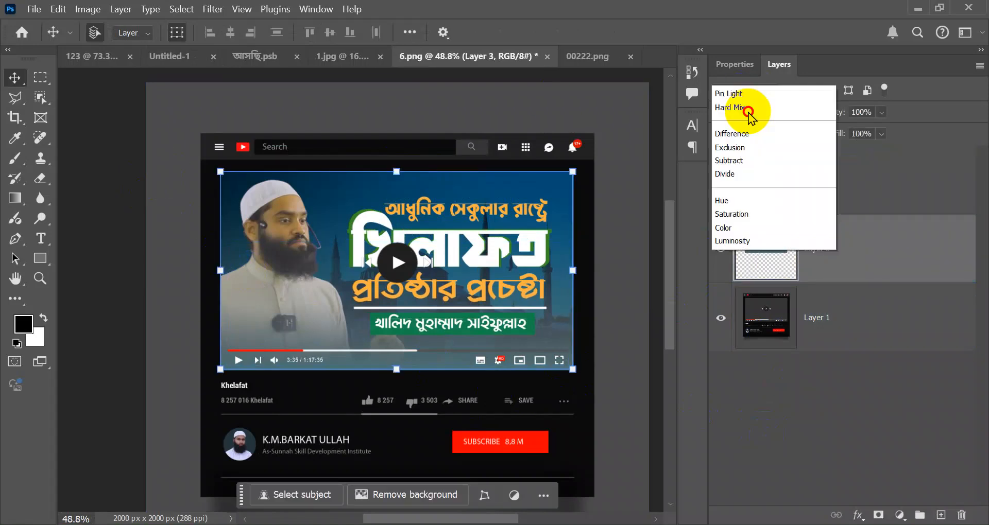
click(754, 105)
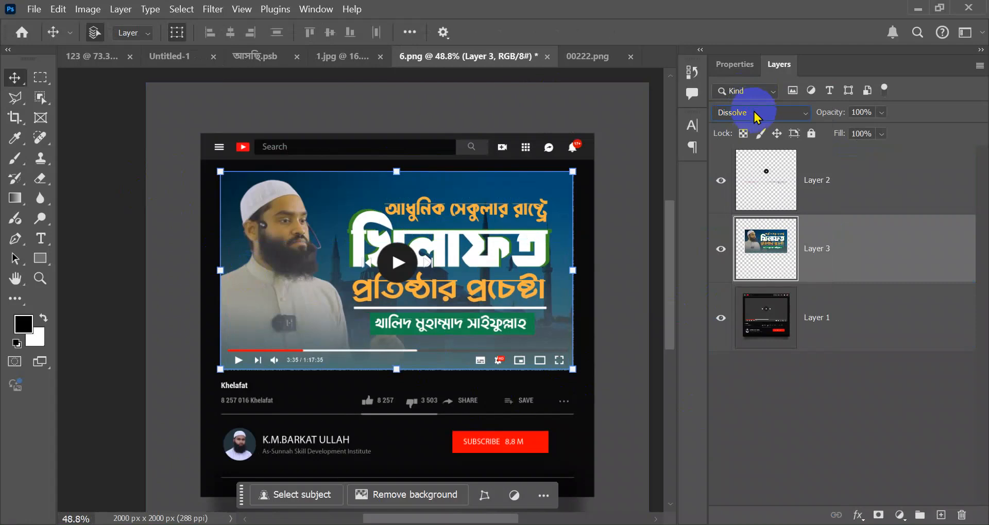
key(Down)
key(Down)
key(Down)
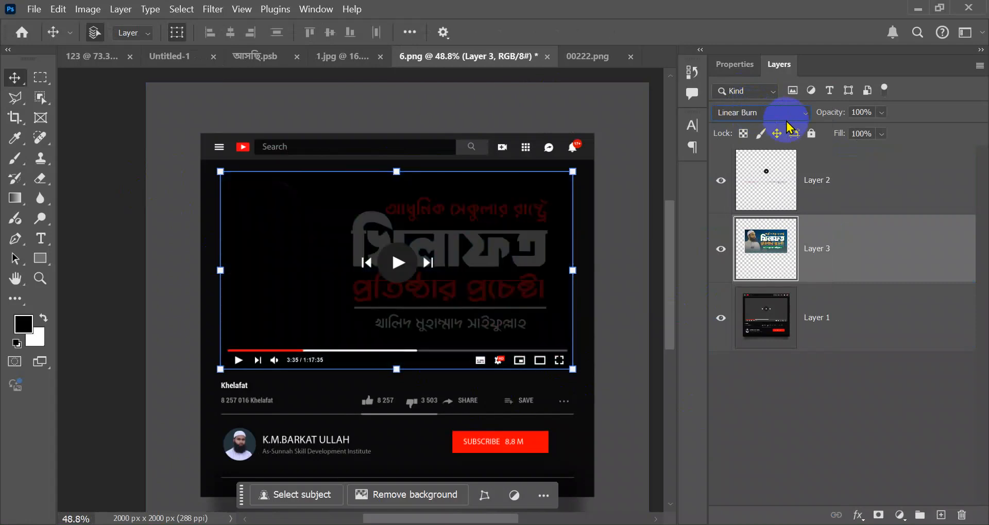
key(Down)
key(Down)
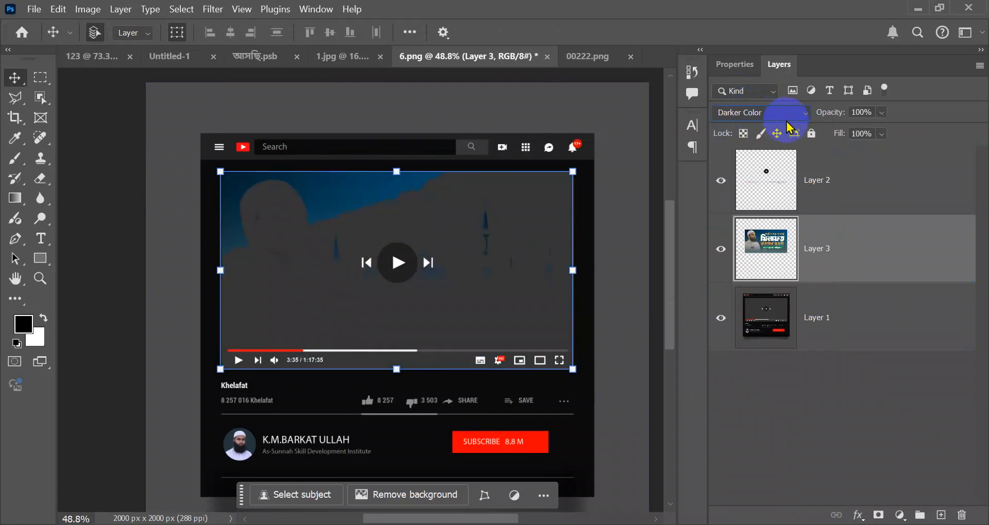
click(96, 214)
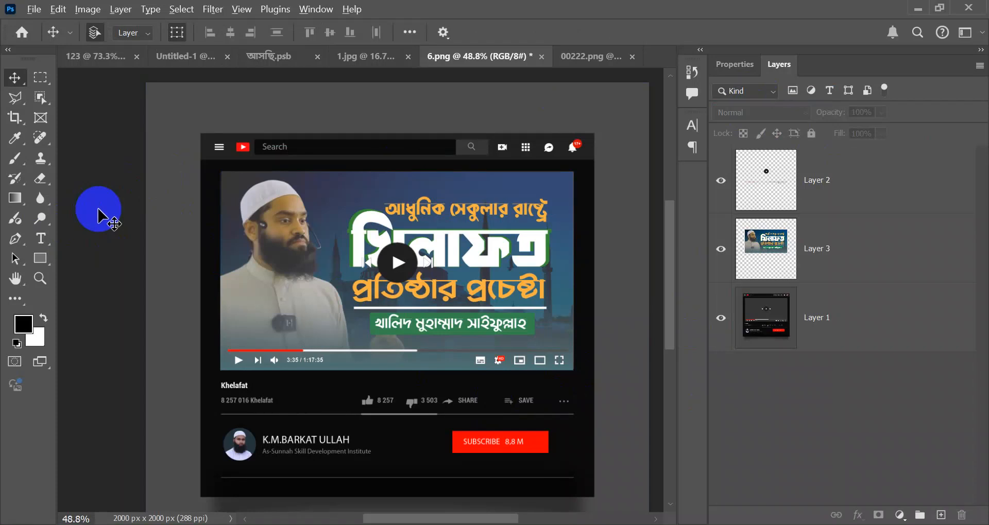
Examine the thumbnail's fit and the overlaid controls in the player mockup, close up and as a whole.
click(149, 220)
click(305, 246)
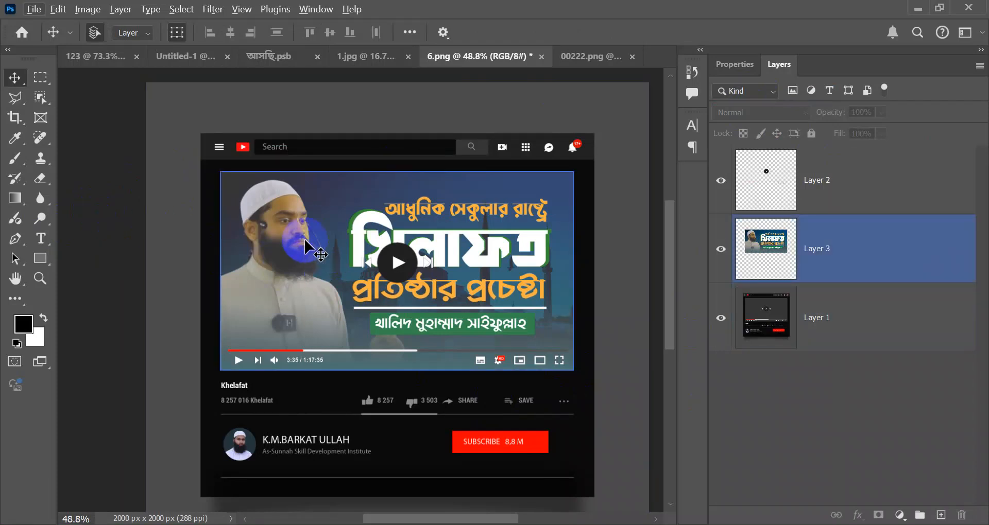
drag(312, 250, 351, 267)
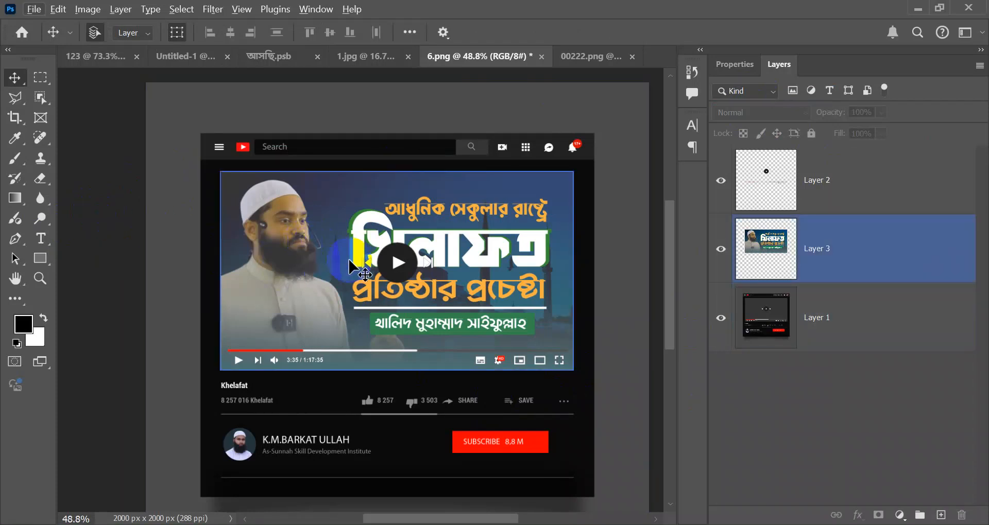
click(252, 135)
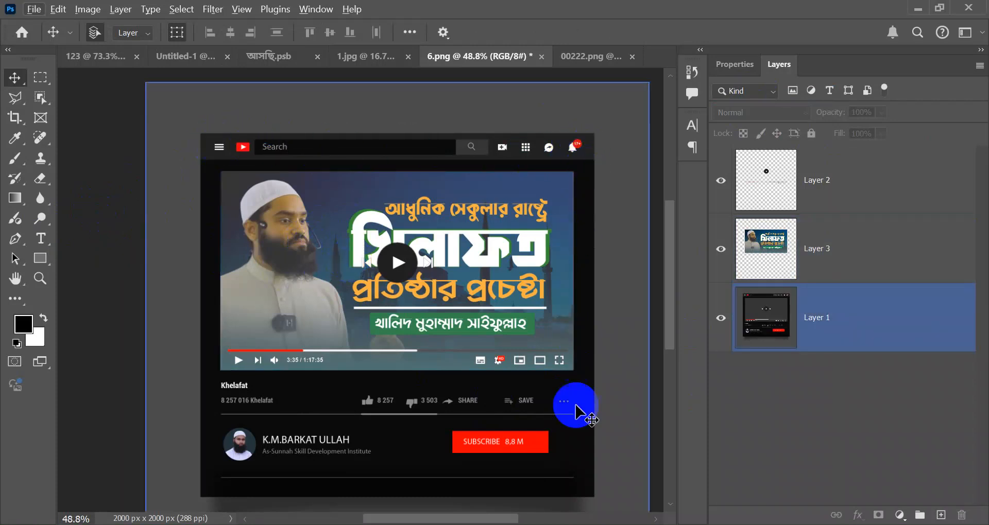
click(313, 362)
scroll(312, 361, down, 5)
scroll(329, 319, down, 1)
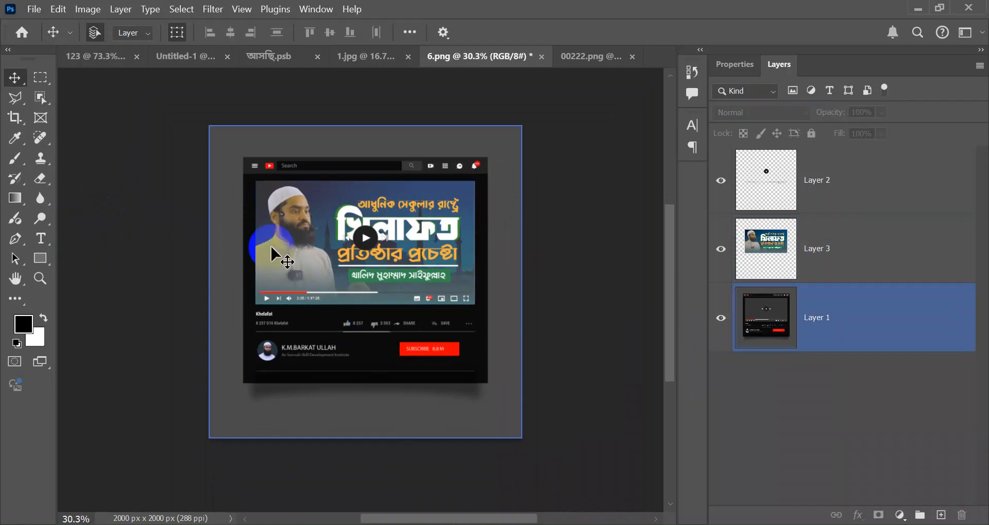
click(258, 194)
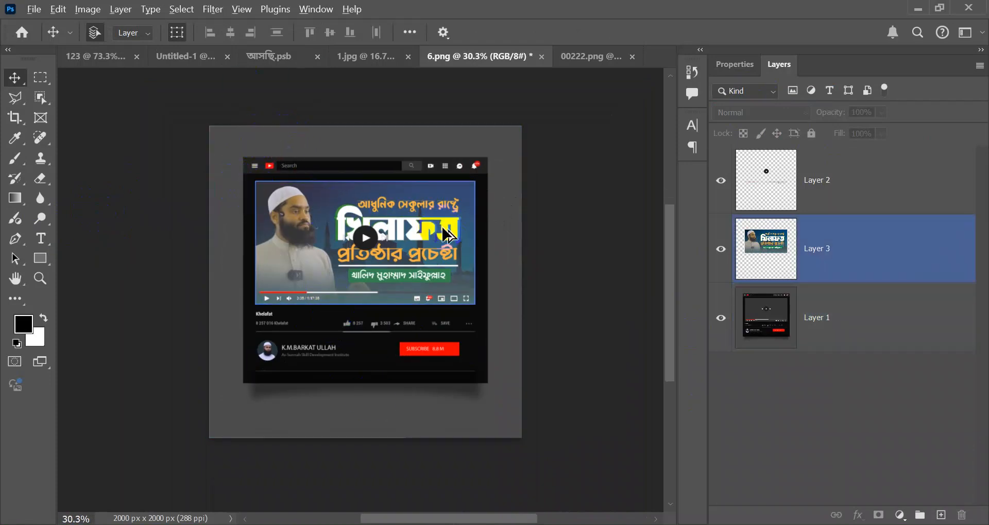
scroll(258, 193, up, 3)
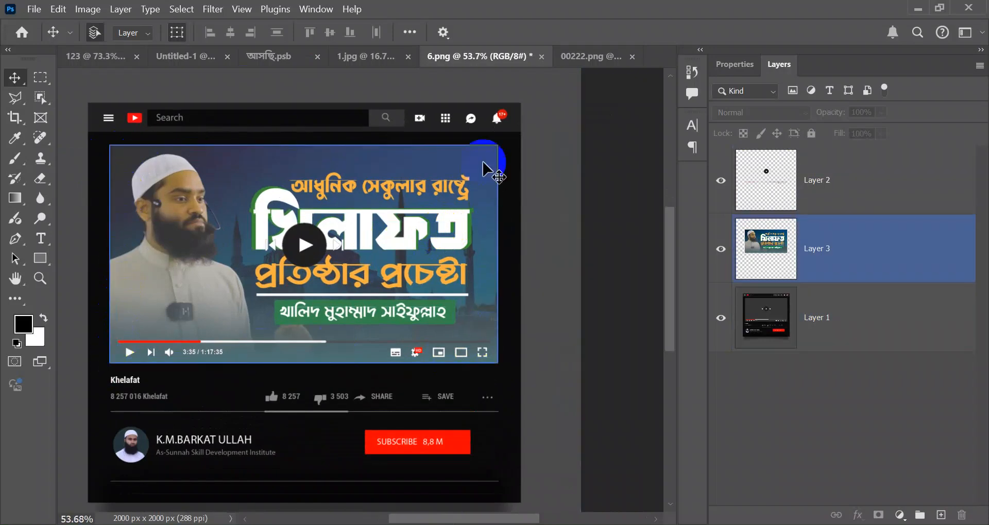
scroll(489, 175, down, 2)
click(302, 115)
click(187, 367)
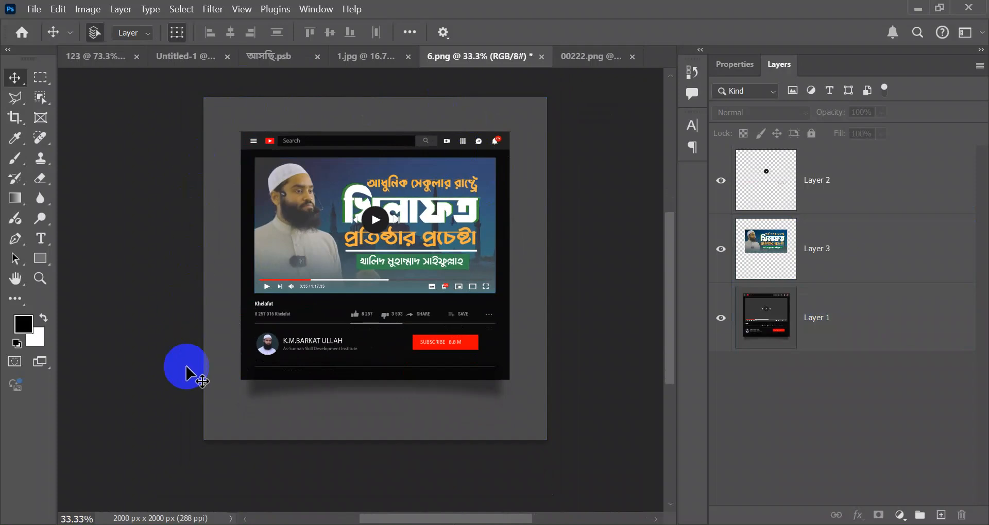
Examine the finished video player mockup in 6.png, both close up and as a whole.
scroll(296, 190, up, 4)
scroll(305, 197, up, 1)
scroll(302, 194, down, 2)
scroll(425, 190, up, 3)
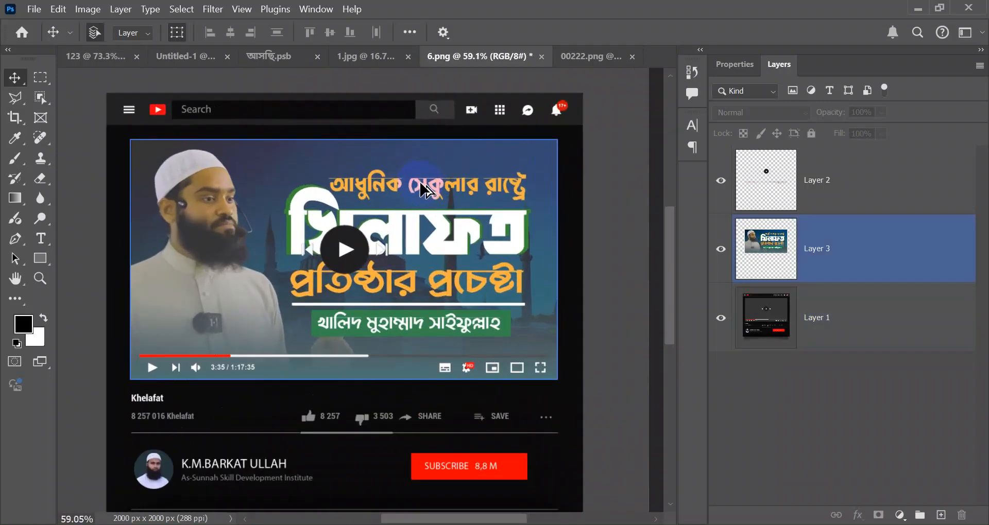
scroll(420, 184, up, 5)
scroll(423, 189, down, 6)
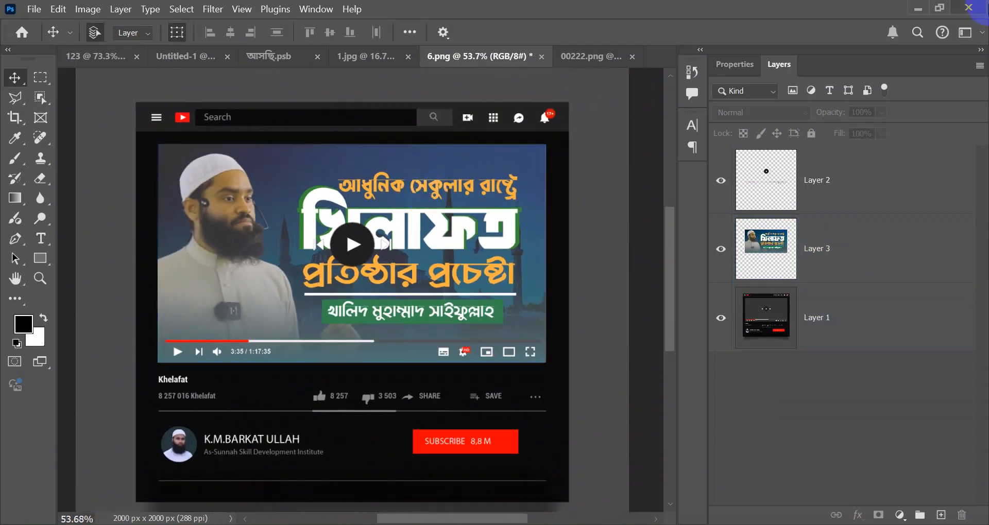
scroll(403, 111, down, 4)
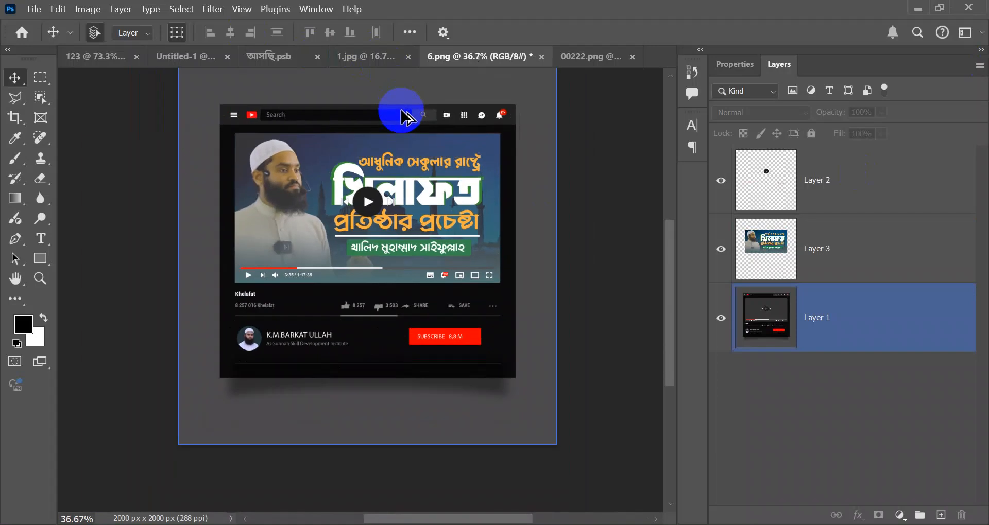
scroll(389, 171, up, 6)
scroll(393, 174, down, 2)
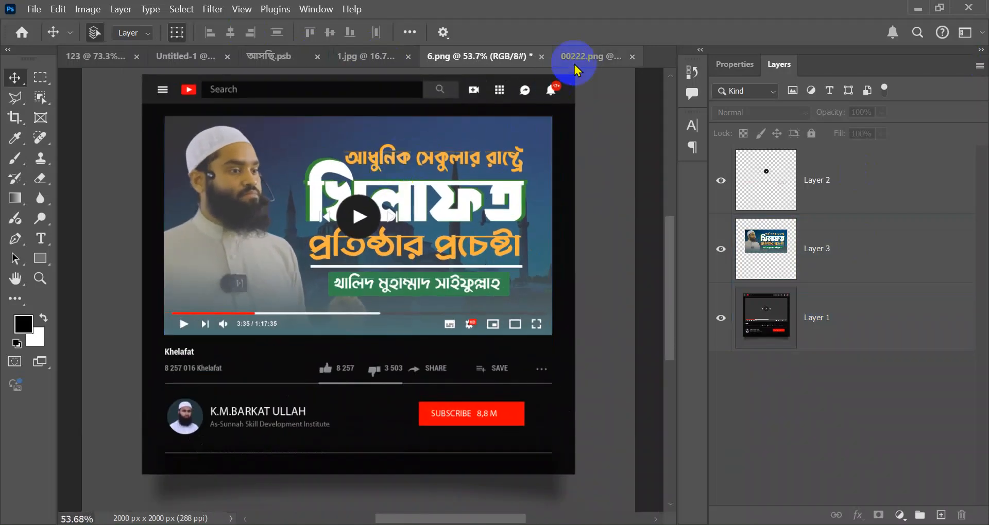
Look through the open documents and bring up the blank pouch mockup in 1.jpg.
click(587, 58)
click(339, 58)
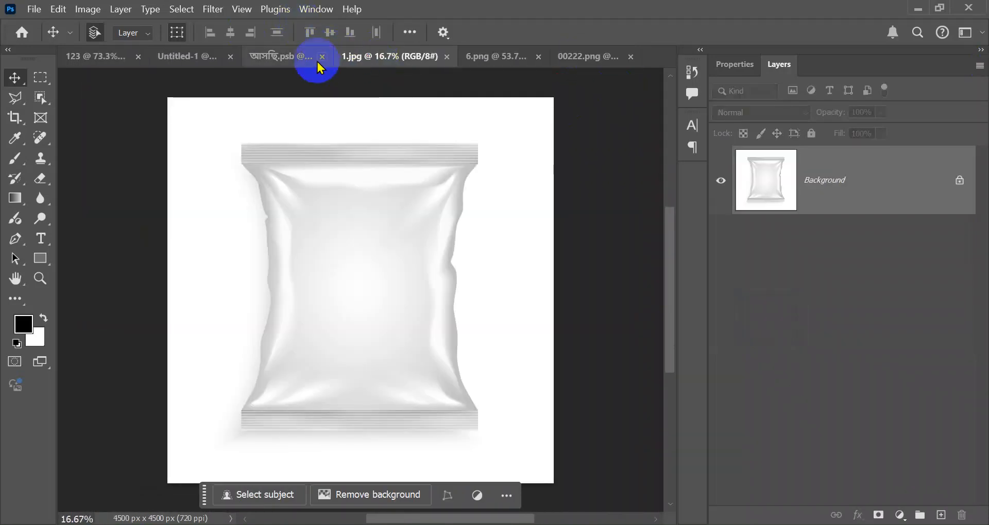
click(186, 58)
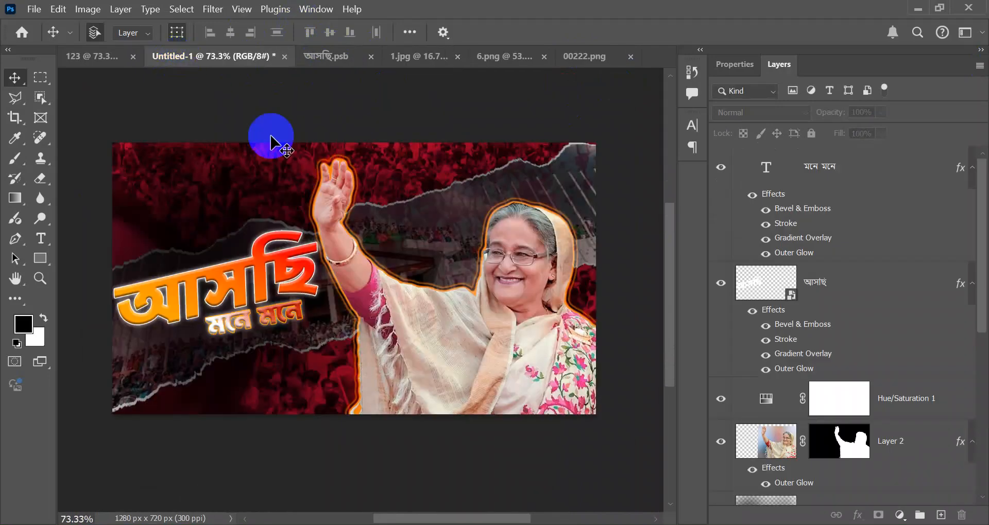
click(105, 59)
click(324, 58)
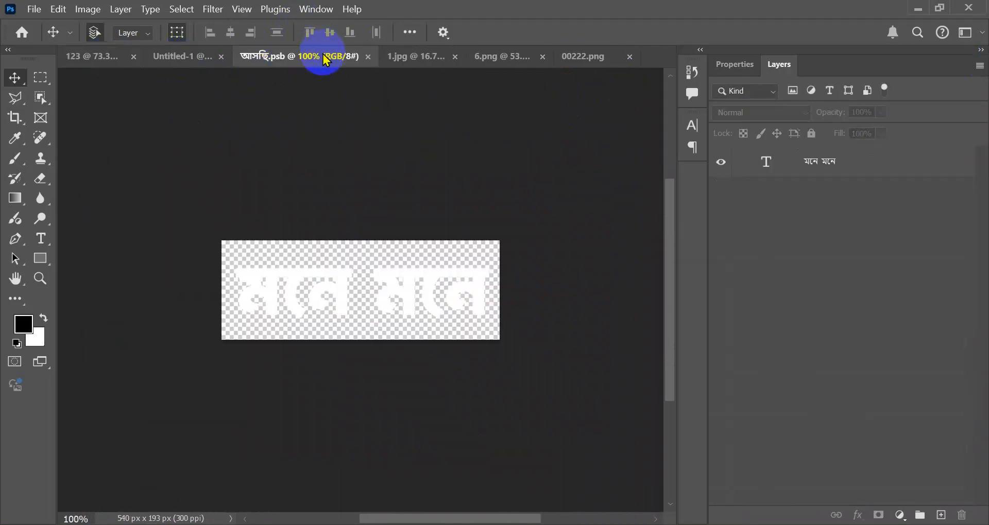
click(417, 63)
click(519, 60)
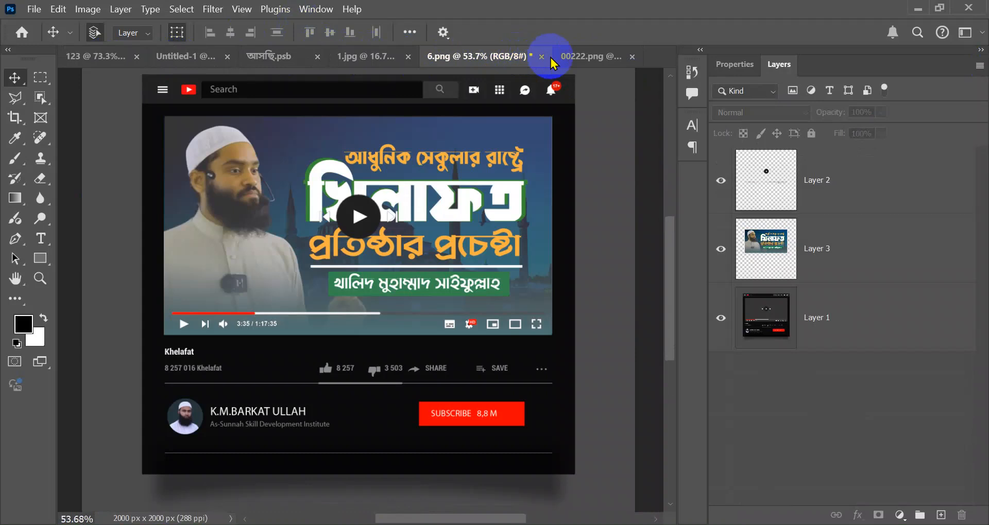
click(575, 63)
click(319, 58)
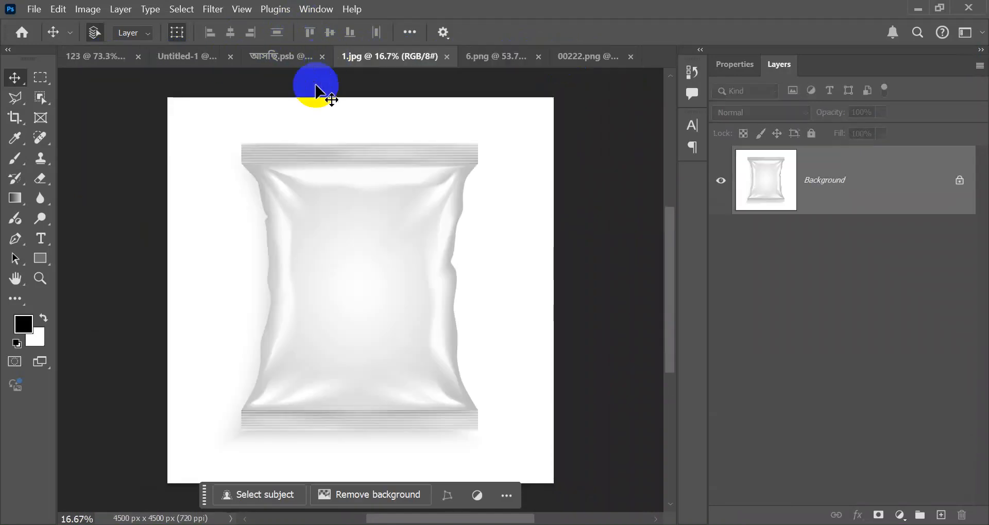
click(34, 9)
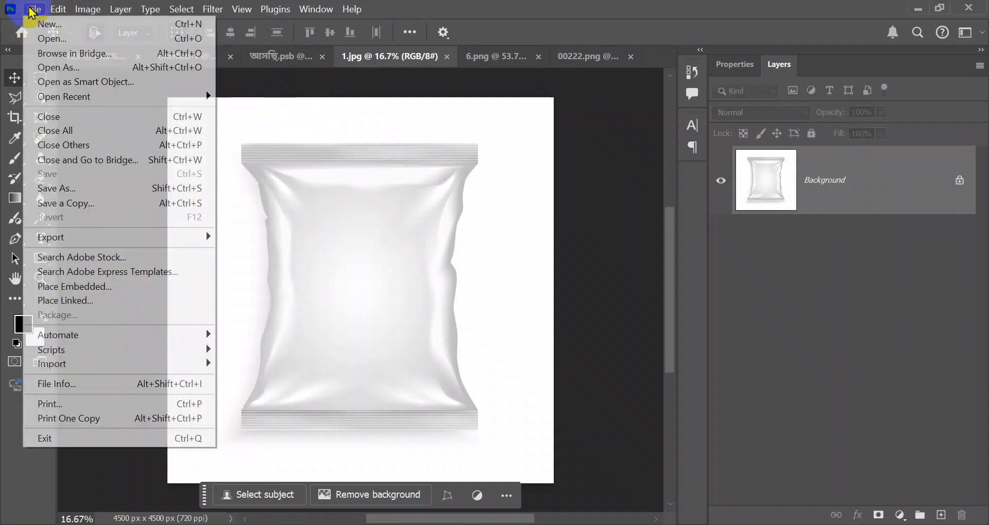
click(39, 39)
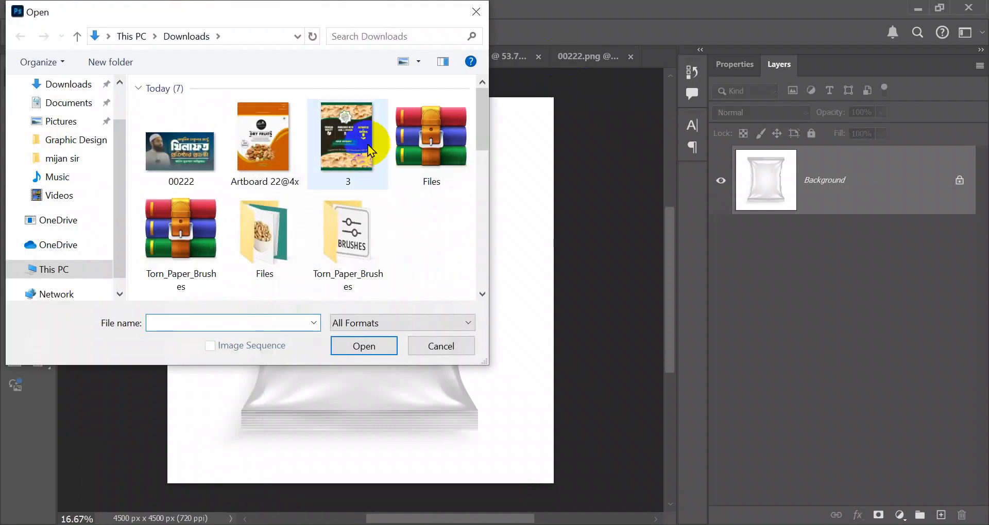
double_click(277, 151)
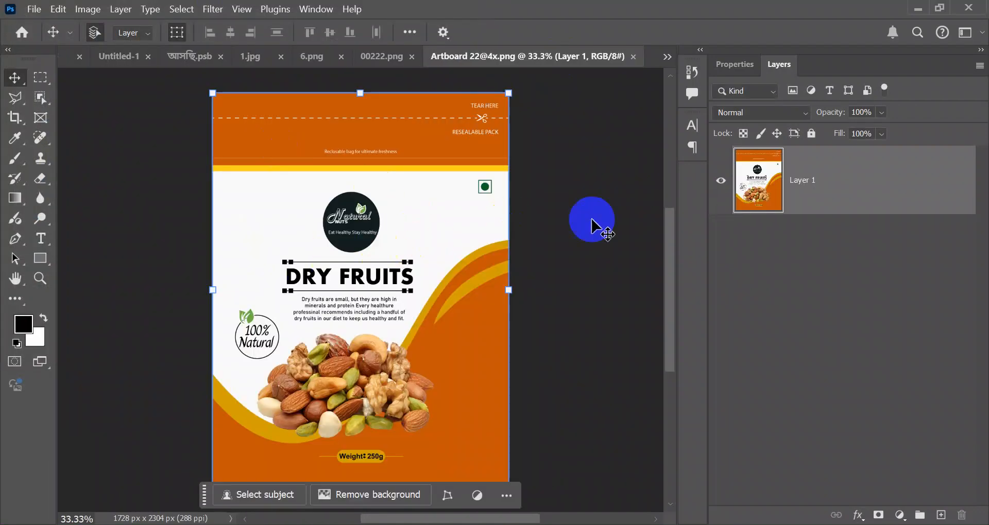
click(531, 236)
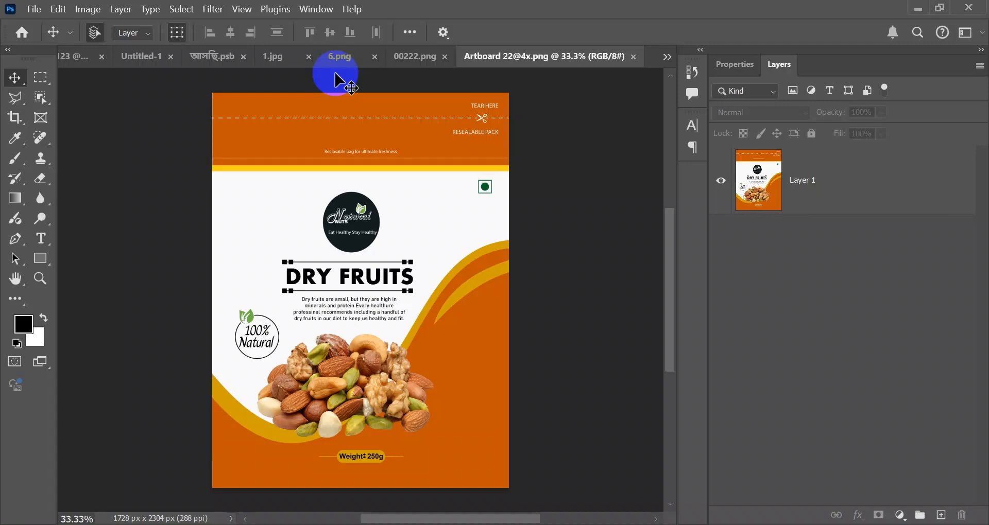
Return to the pouch mockup in 1.jpg and examine the pouch's shape and edges.
click(281, 270)
click(419, 56)
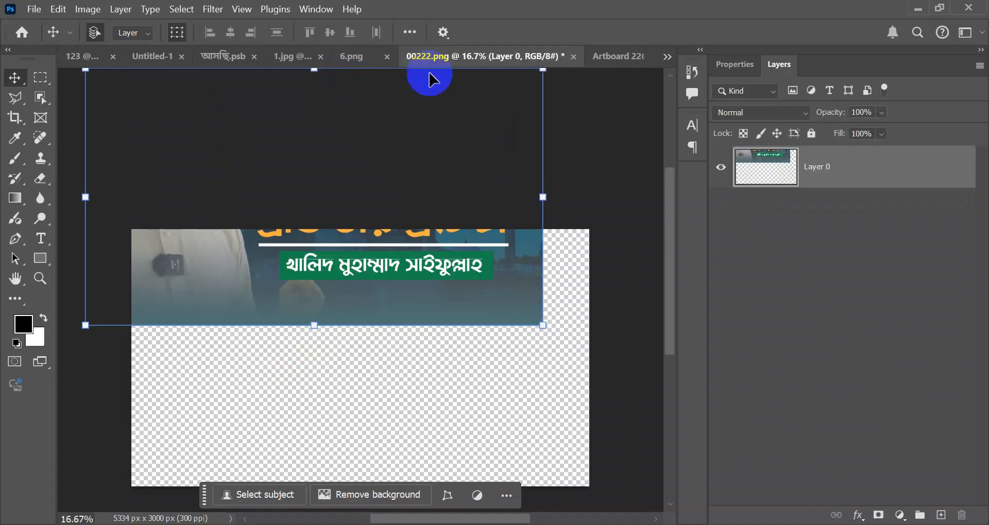
click(343, 57)
click(297, 57)
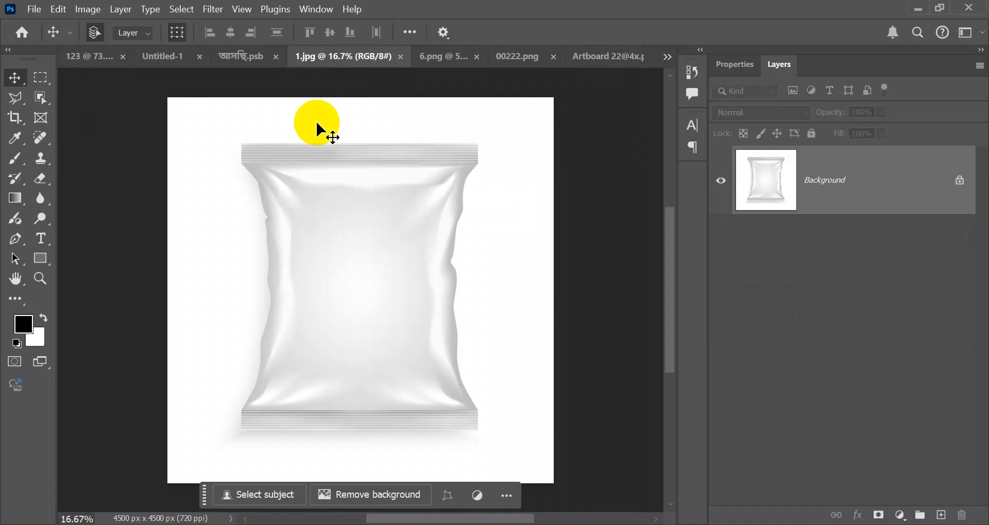
scroll(430, 162, up, 2)
scroll(431, 163, down, 2)
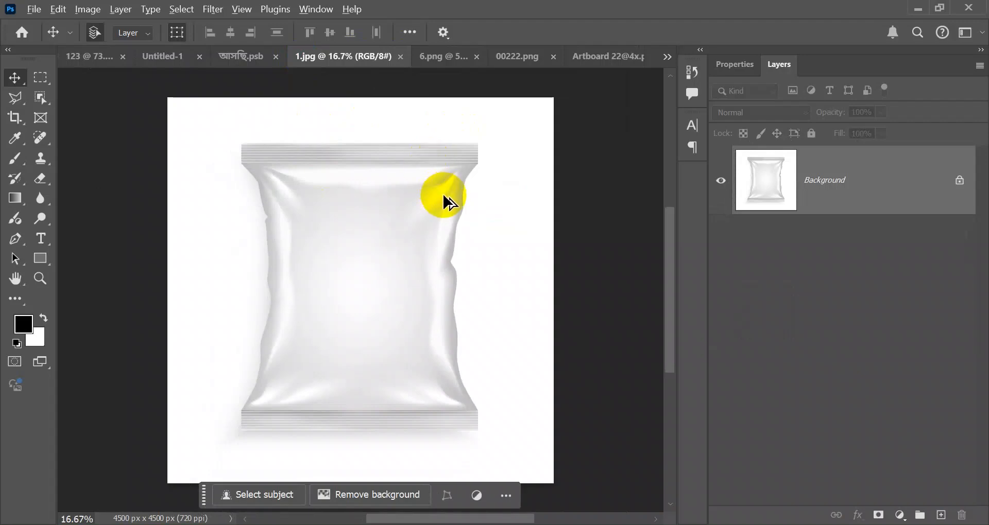
scroll(444, 198, up, 2)
scroll(444, 198, down, 1)
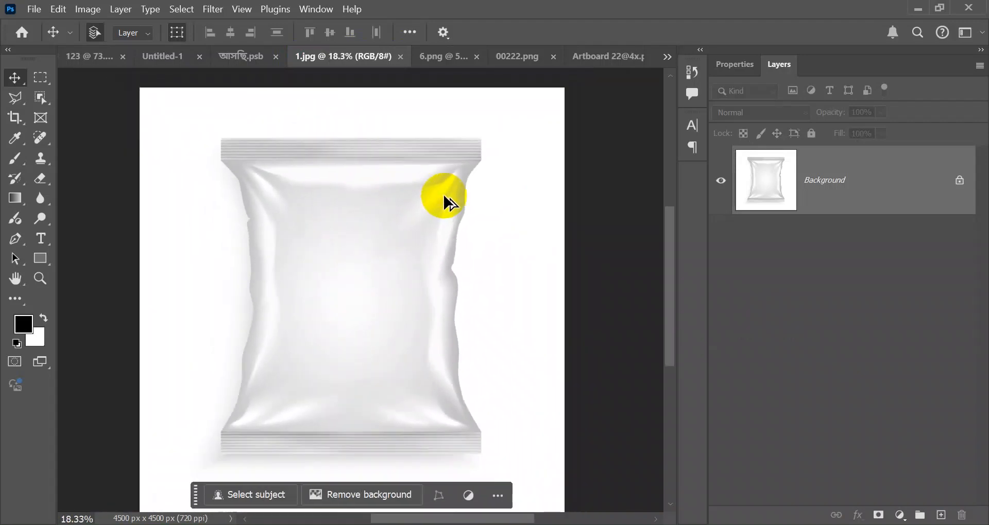
scroll(517, 199, up, 1)
scroll(516, 197, down, 1)
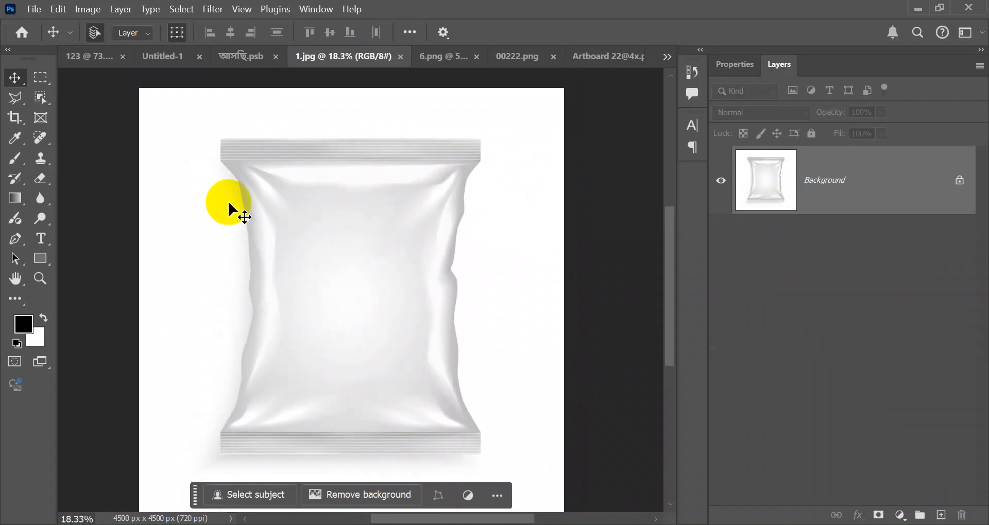
click(593, 71)
click(395, 176)
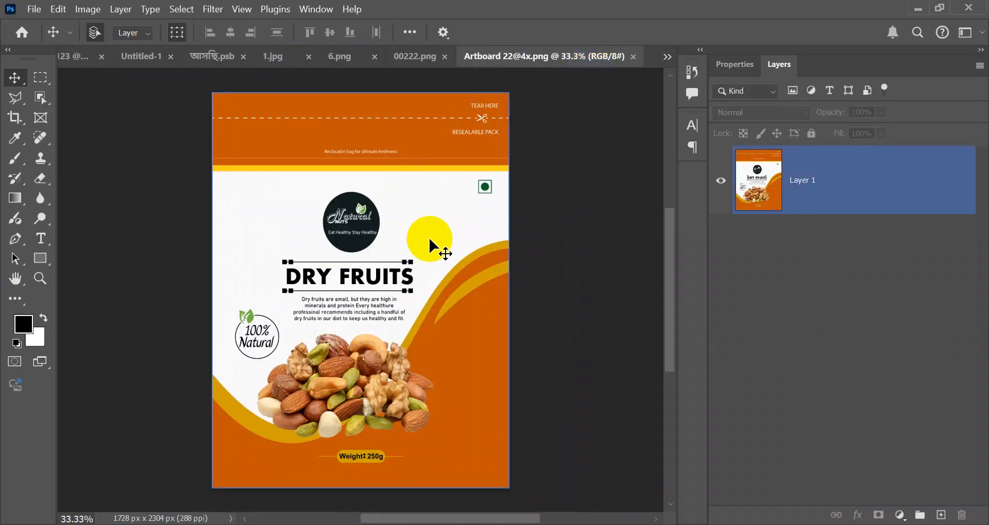
click(295, 57)
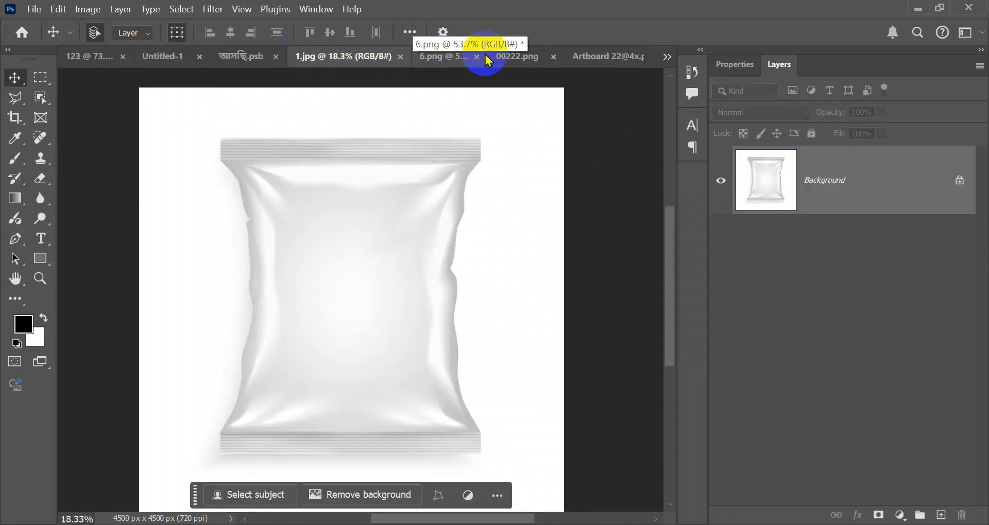
click(607, 56)
drag(435, 143, 353, 255)
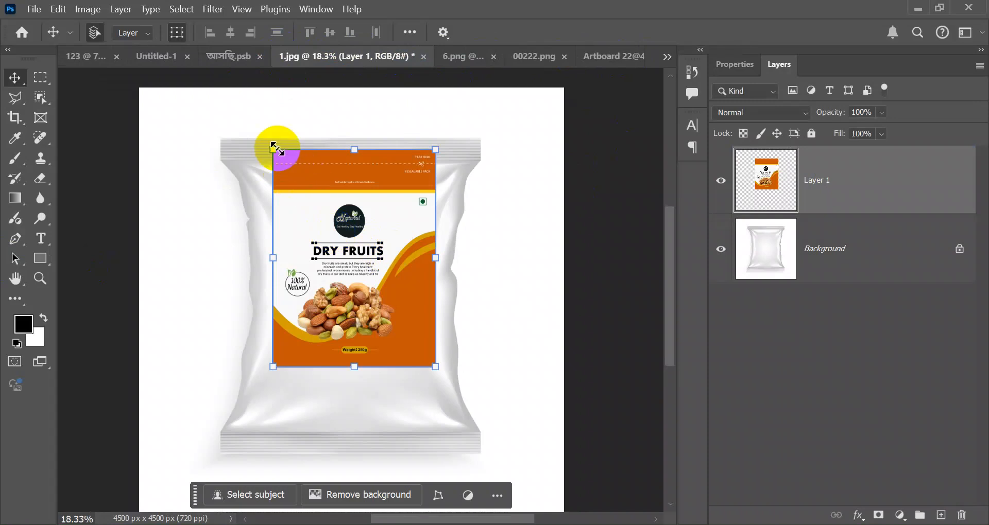
Enlarge the dry fruits artwork to about 164% to cover the pouch and set Layer 1's opacity to 49%.
drag(277, 147, 242, 144)
drag(370, 232, 337, 246)
drag(403, 386, 480, 441)
drag(460, 301, 485, 303)
drag(880, 126, 874, 133)
Align the artwork over the pouch and squeeze its height to about 146% to match the pouch's upper and lower edges.
drag(433, 295, 432, 293)
scroll(421, 307, up, 1)
scroll(421, 309, up, 1)
scroll(421, 308, down, 2)
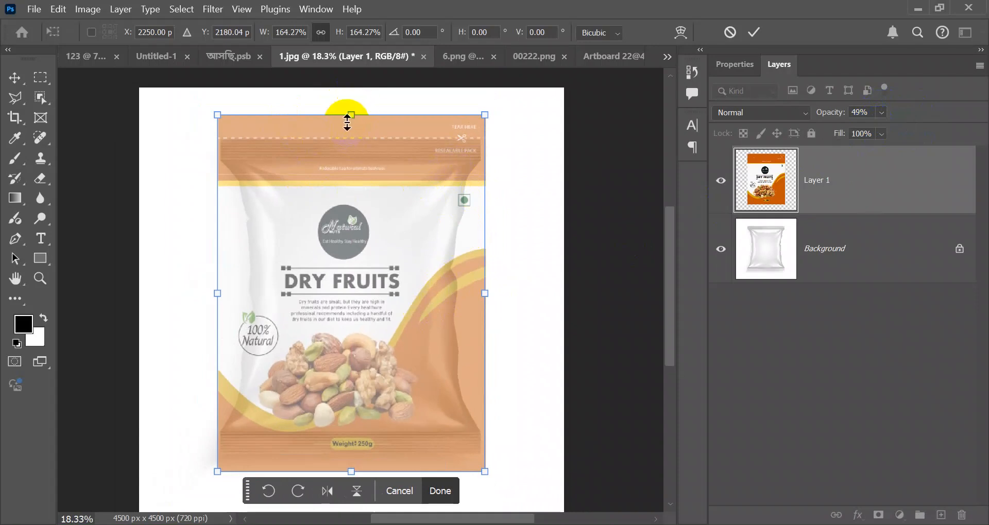
drag(351, 116, 351, 140)
drag(352, 472, 353, 454)
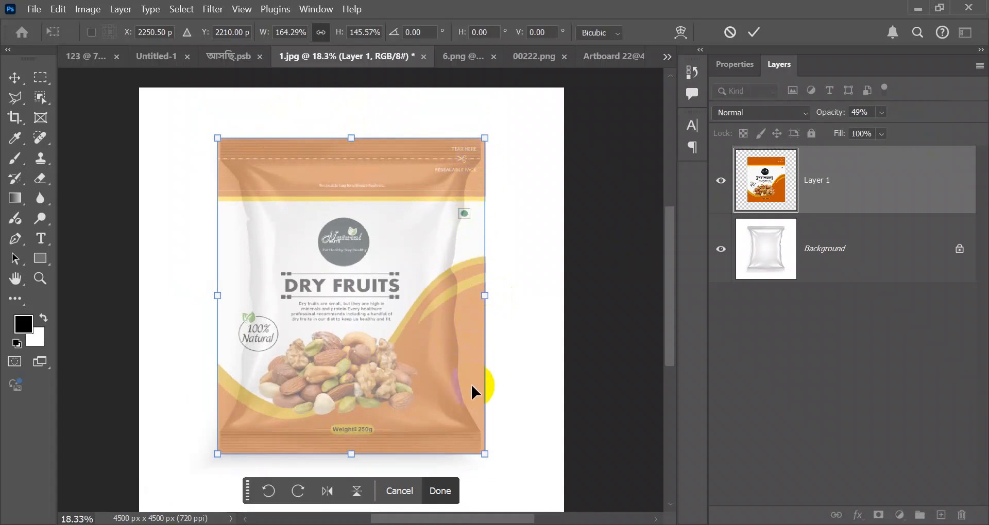
Undo the artwork's moves and scaling back to its original size and hide Layer 1.
key(ctrl+z)
key(ctrl+z)
key(ctrl+z)
key(ctrl+z)
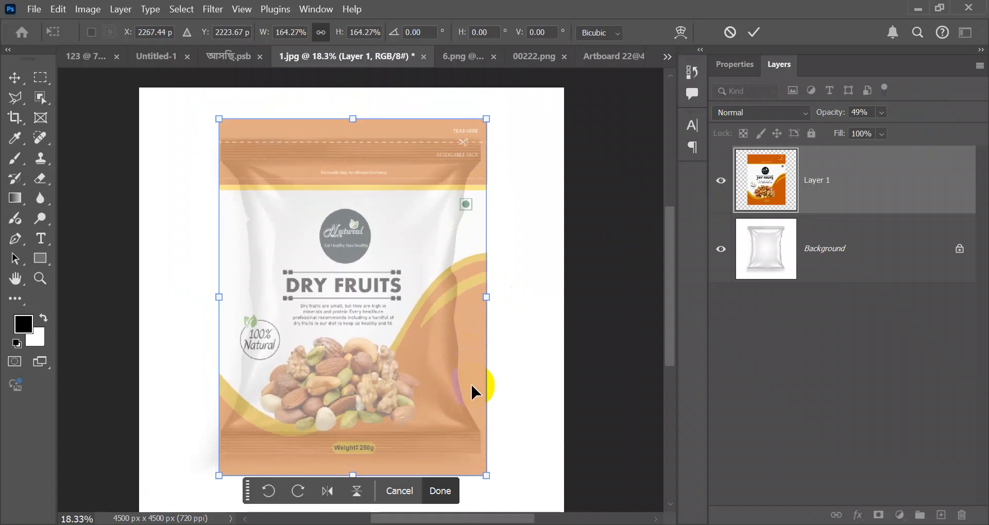
key(ctrl+z)
key(ctrl+z)
key(ctrl+z)
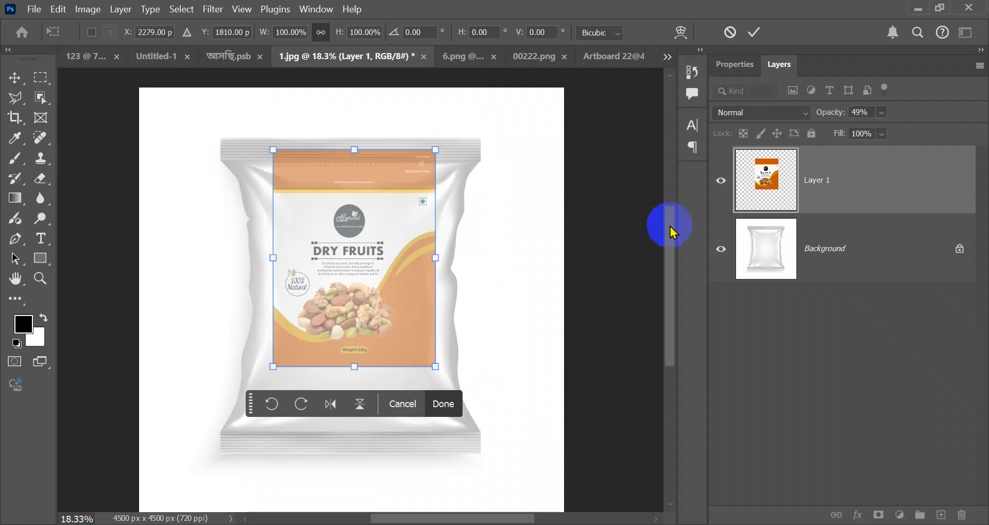
click(720, 181)
scroll(291, 229, down, 1)
scroll(291, 229, up, 2)
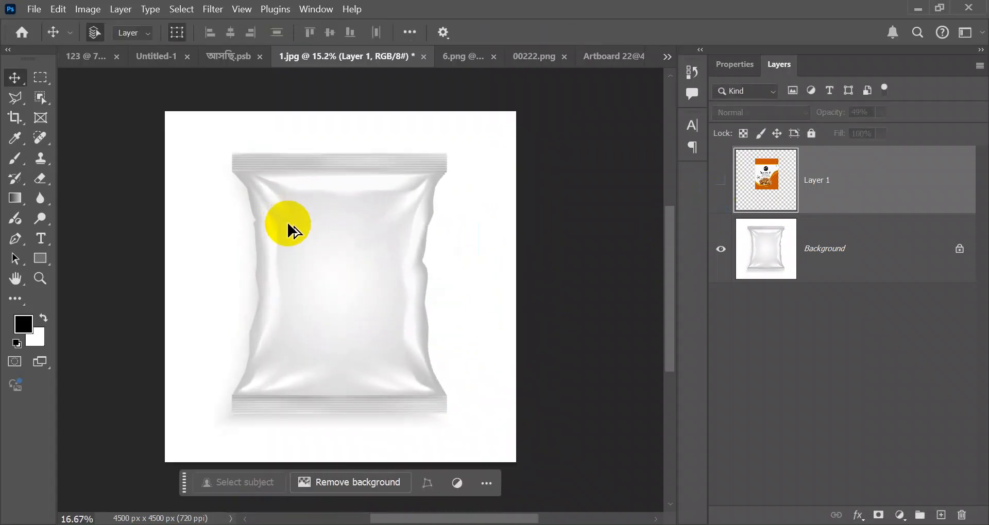
Select the pouch on the Background layer with the Object Selection tool and copy it to a new layer.
click(819, 251)
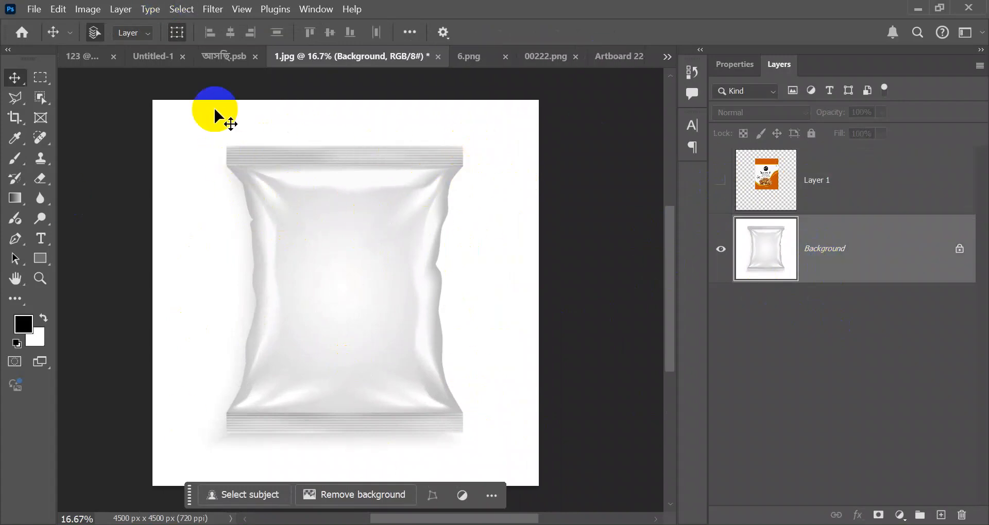
right_click(44, 81)
right_click(40, 99)
click(113, 97)
mouse_move(201, 135)
mouse_down()
mouse_move(412, 388)
mouse_move(503, 450)
mouse_move(502, 462)
mouse_up()
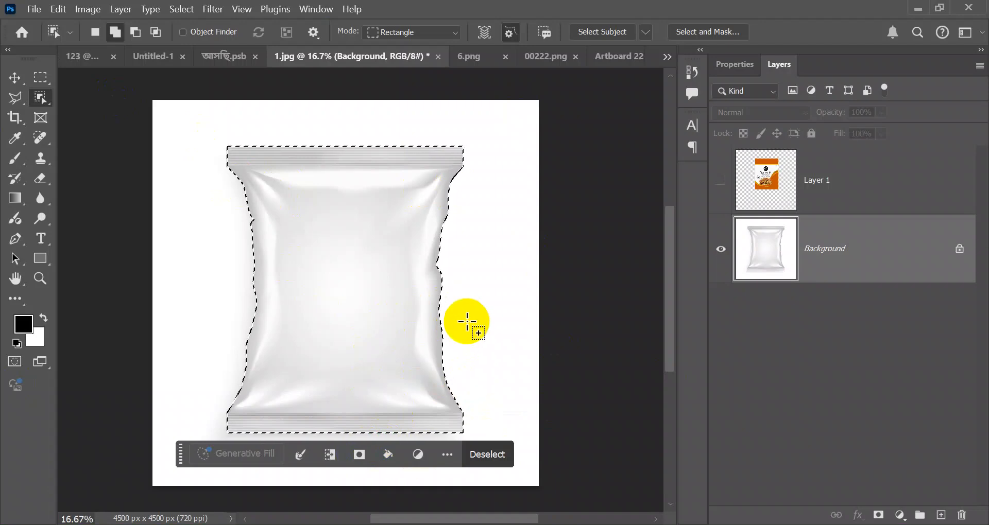
key(ctrl+j)
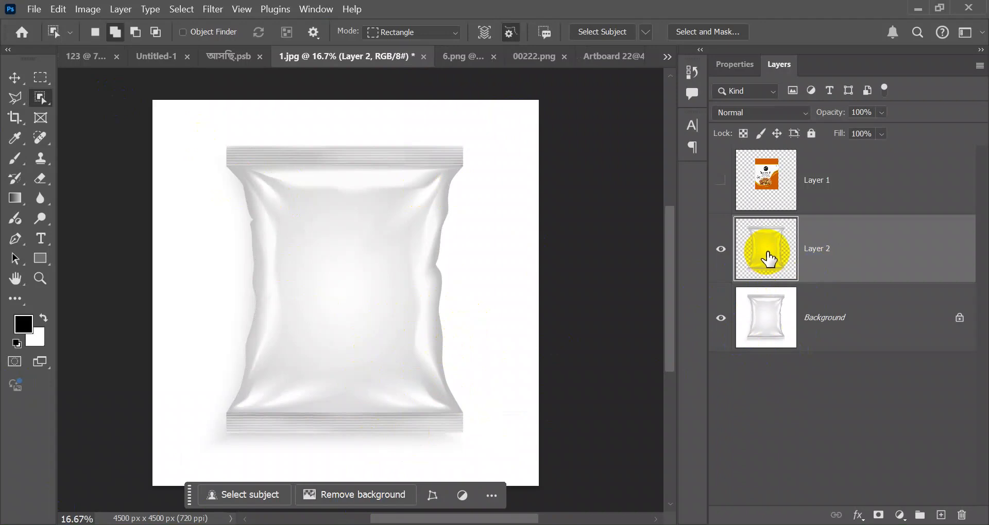
Compare the layers by toggling their visibility, hide the pouch copy on Layer 2, and delete the artwork on Layer 1.
click(721, 317)
click(721, 318)
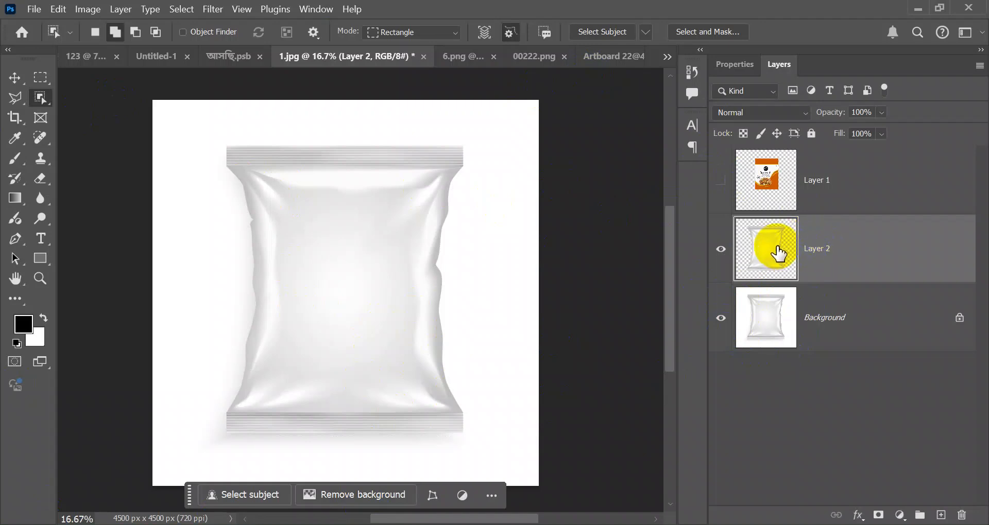
click(721, 249)
click(720, 180)
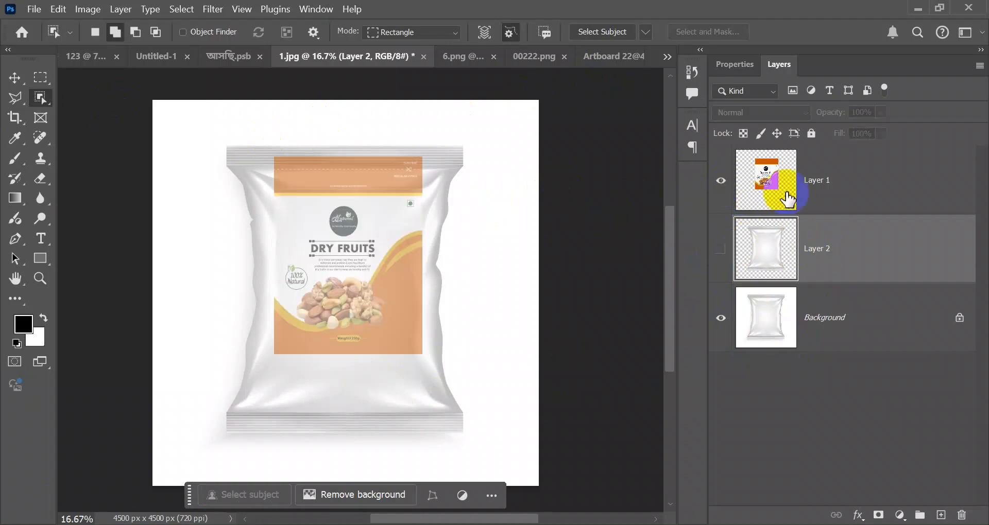
click(721, 181)
click(823, 202)
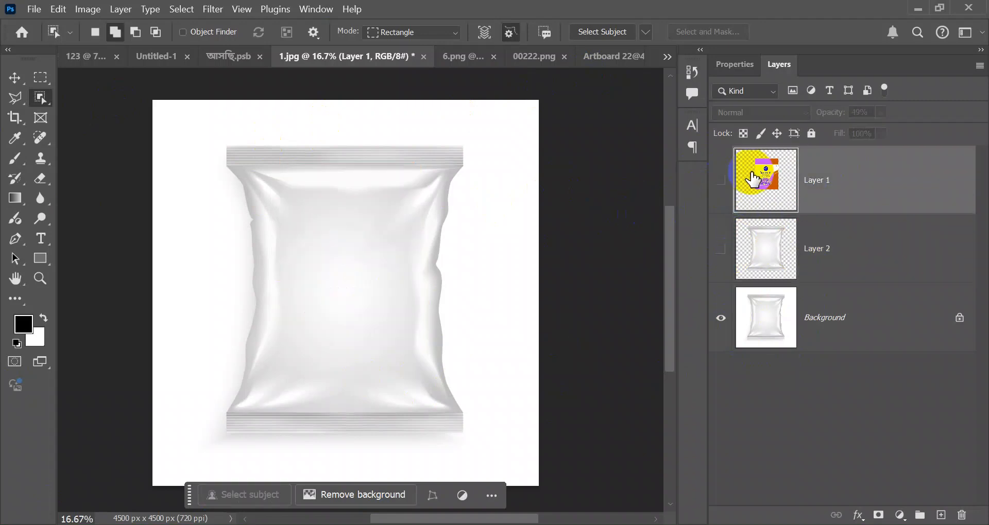
key(Delete)
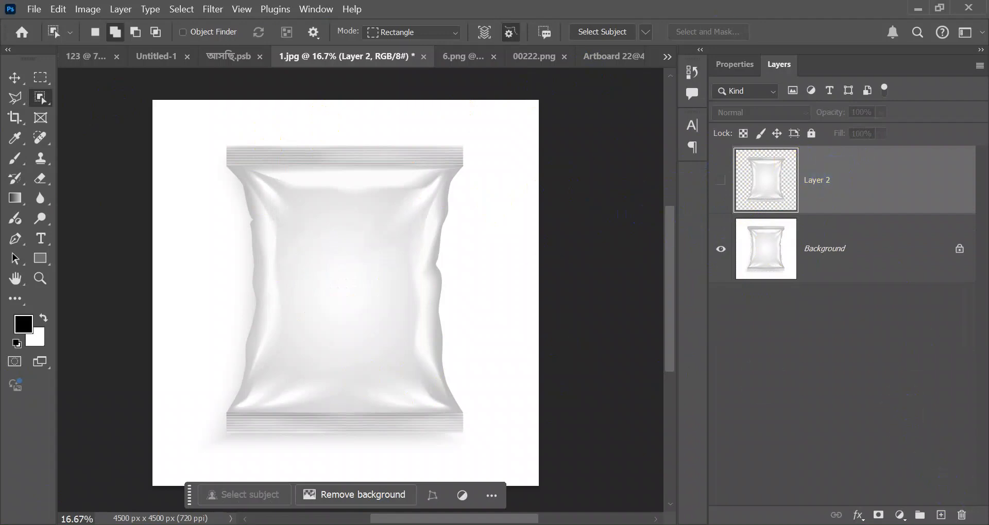
Add an empty layer above Layer 2 and undo it.
click(940, 515)
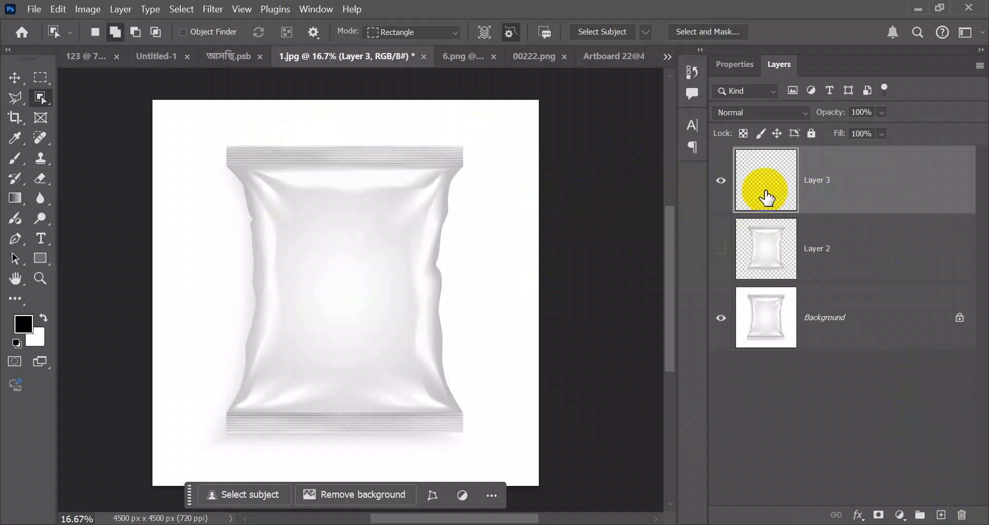
key(ctrl+z)
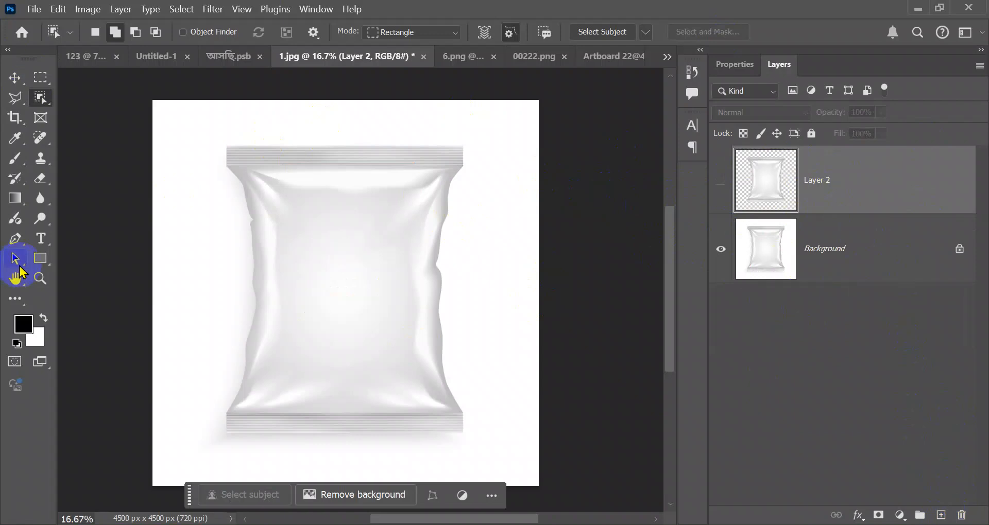
Draw a rectangle about 2769 × 3336 px over the whole pouch with the Rectangle Tool and undo it.
click(39, 260)
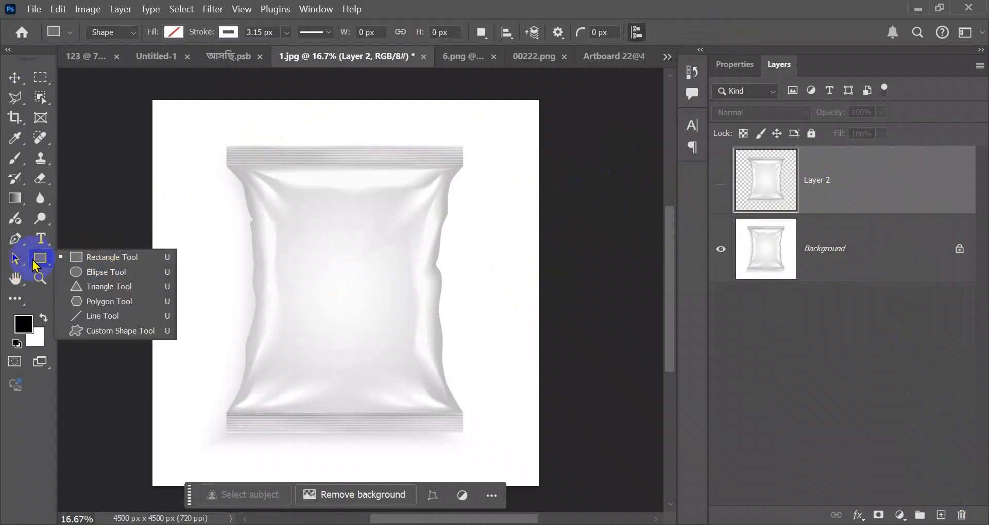
click(105, 257)
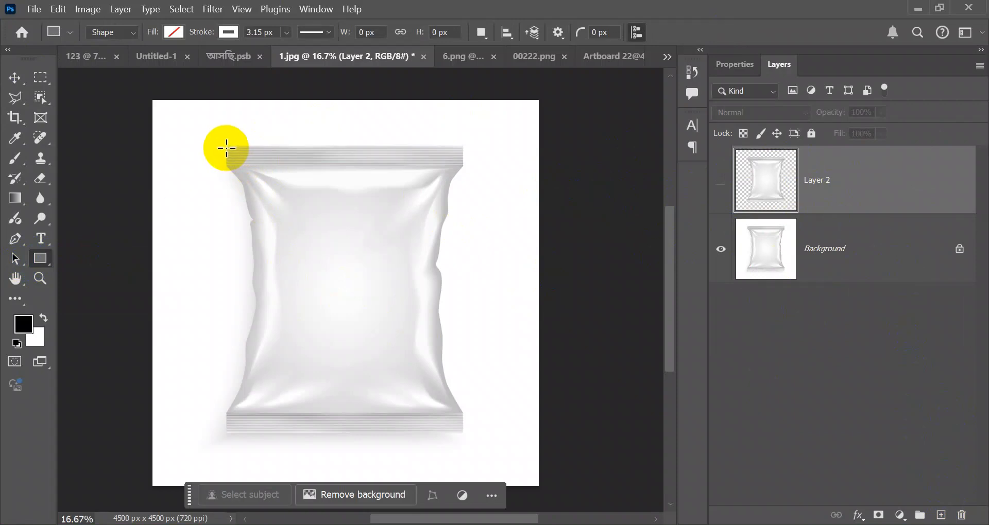
drag(227, 146, 463, 432)
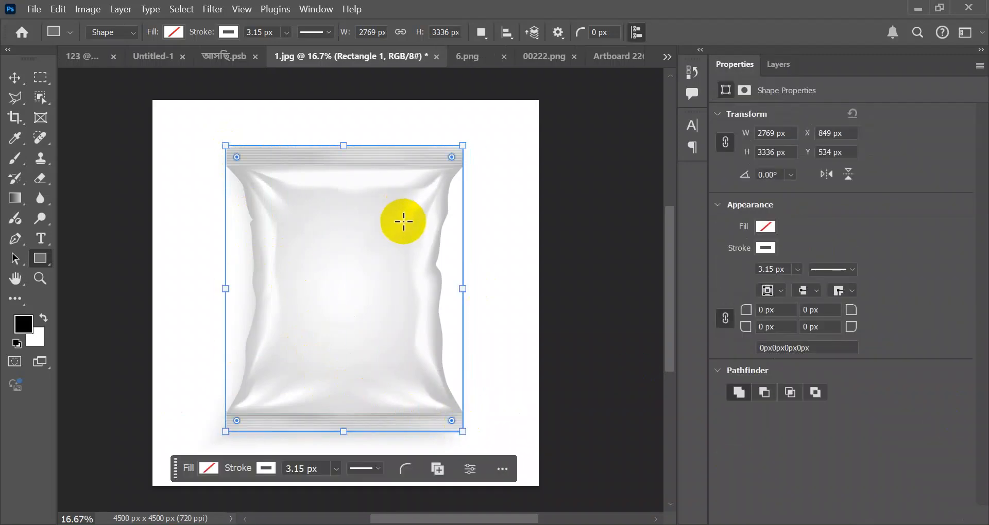
key(ctrl+z)
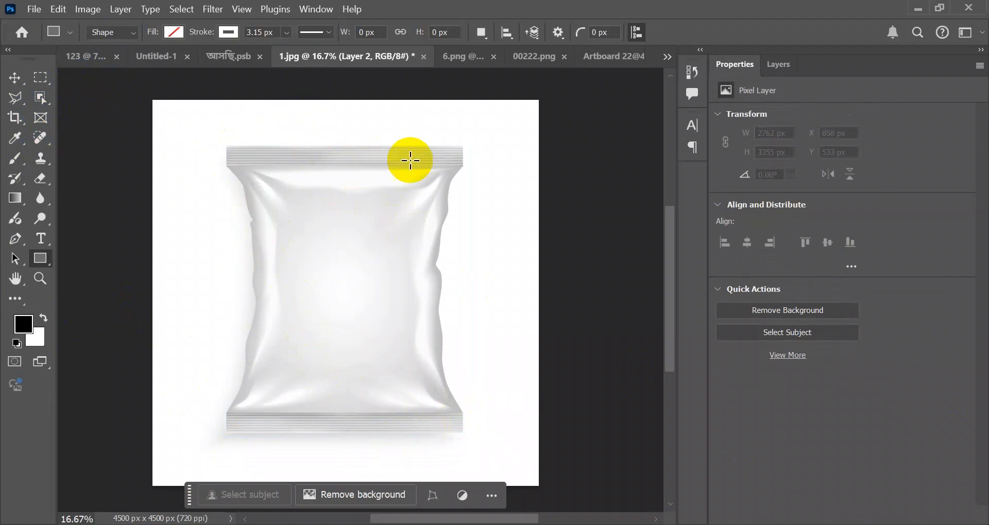
click(613, 56)
scroll(287, 217, down, 1)
scroll(281, 237, up, 1)
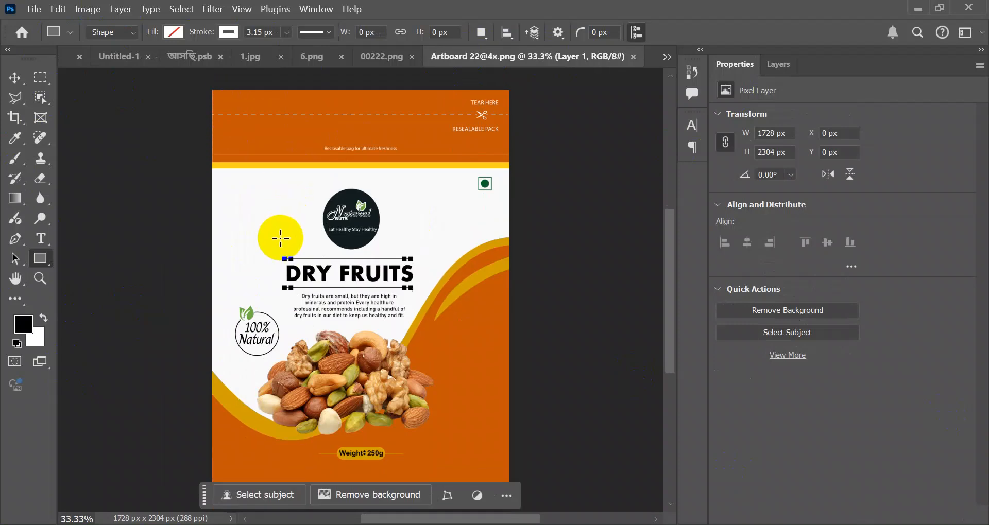
scroll(278, 229, down, 1)
scroll(299, 221, up, 1)
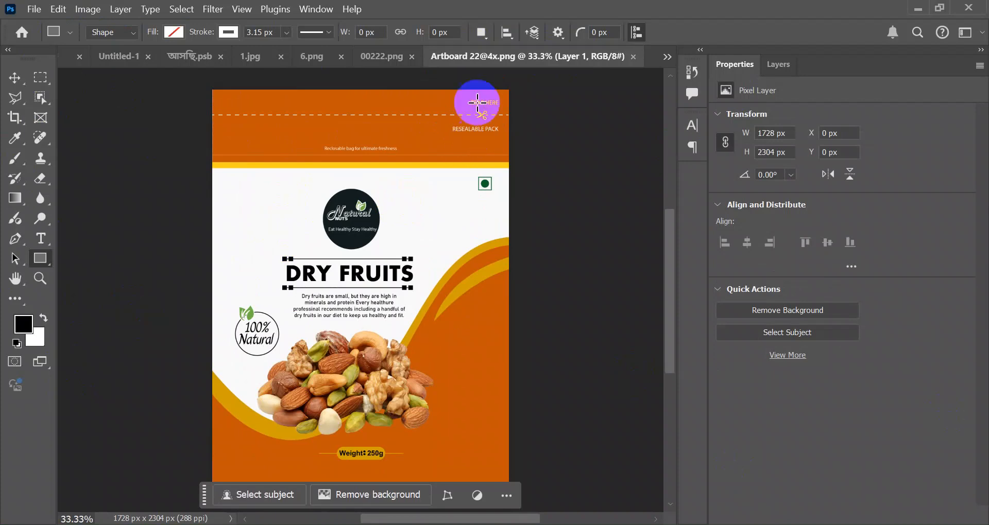
scroll(453, 115, down, 1)
scroll(455, 151, up, 2)
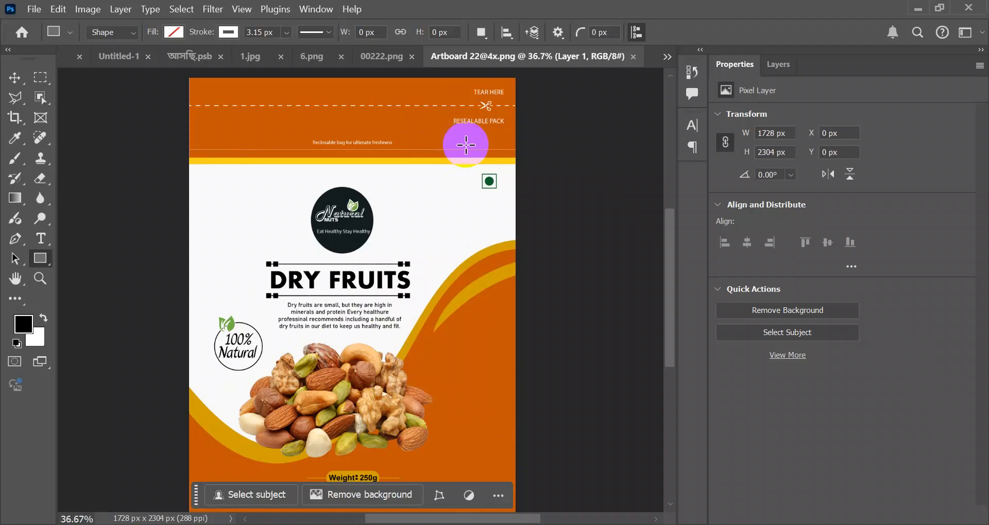
scroll(466, 145, down, 3)
scroll(476, 136, up, 3)
scroll(472, 132, down, 2)
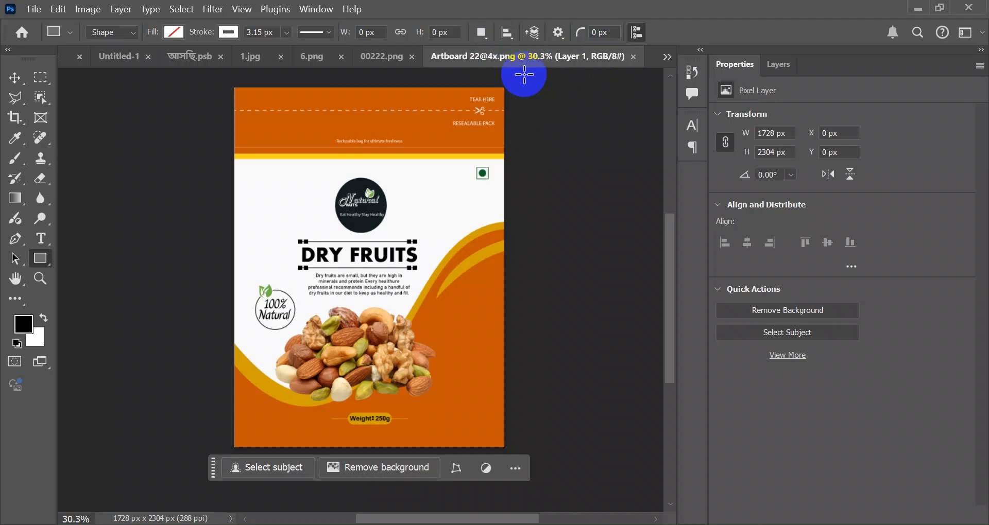
click(196, 58)
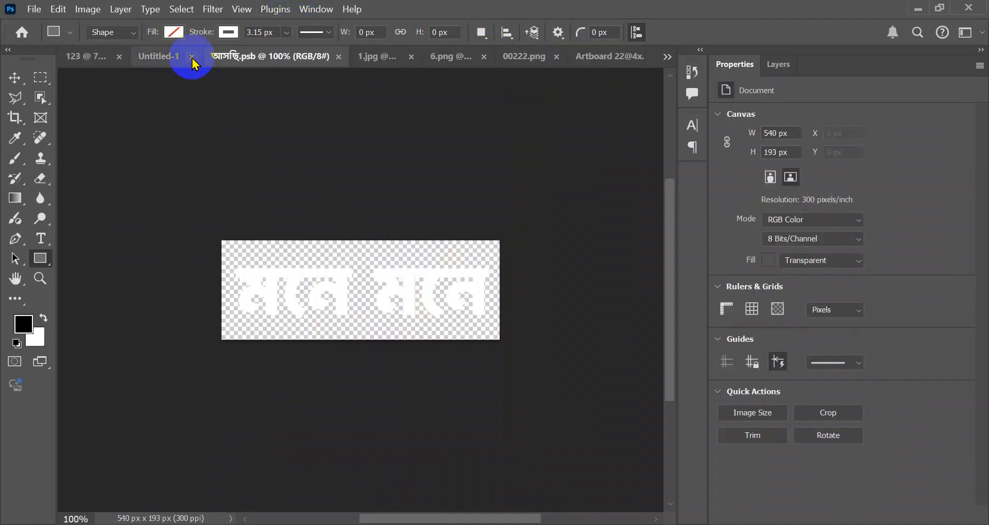
click(376, 56)
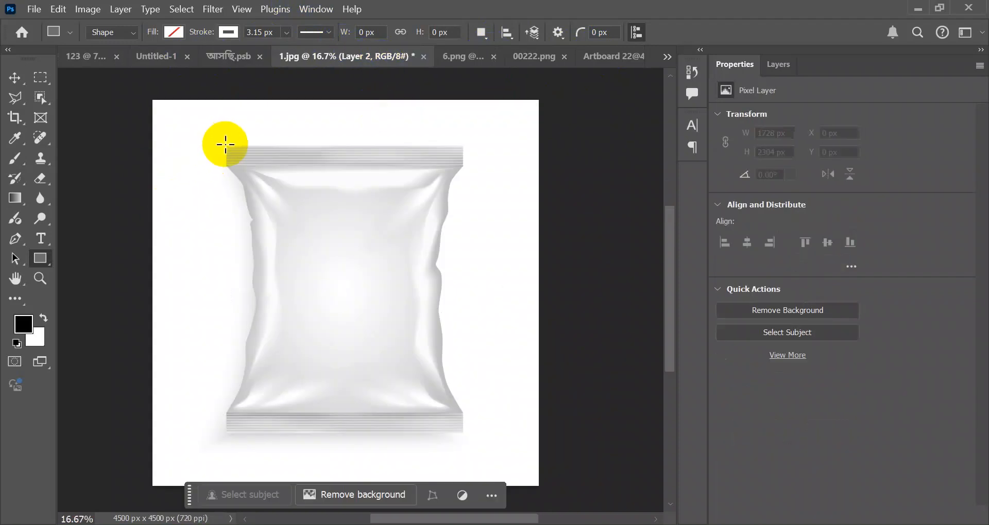
Draw a rectangle about 2793 × 3417 px covering the whole pouch, with no stroke and an orange fill.
drag(225, 144, 464, 437)
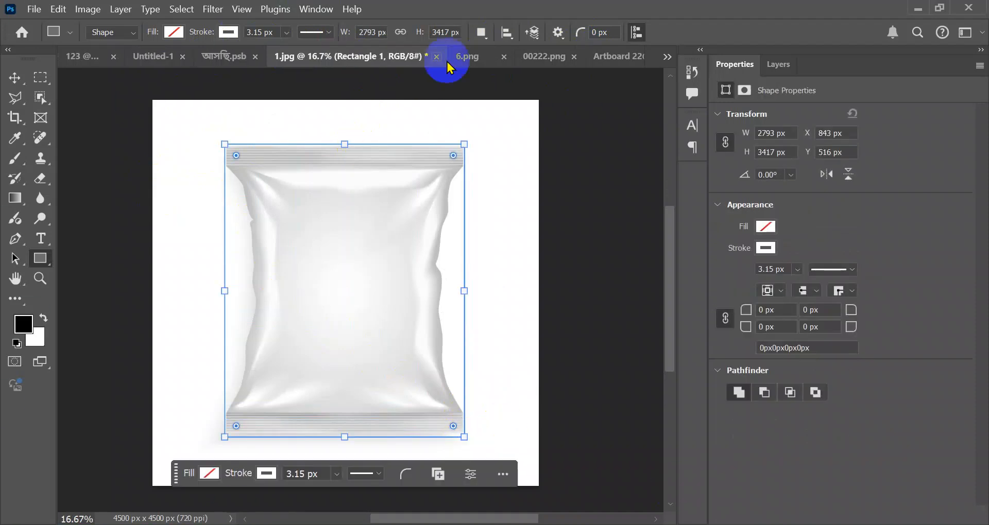
click(778, 64)
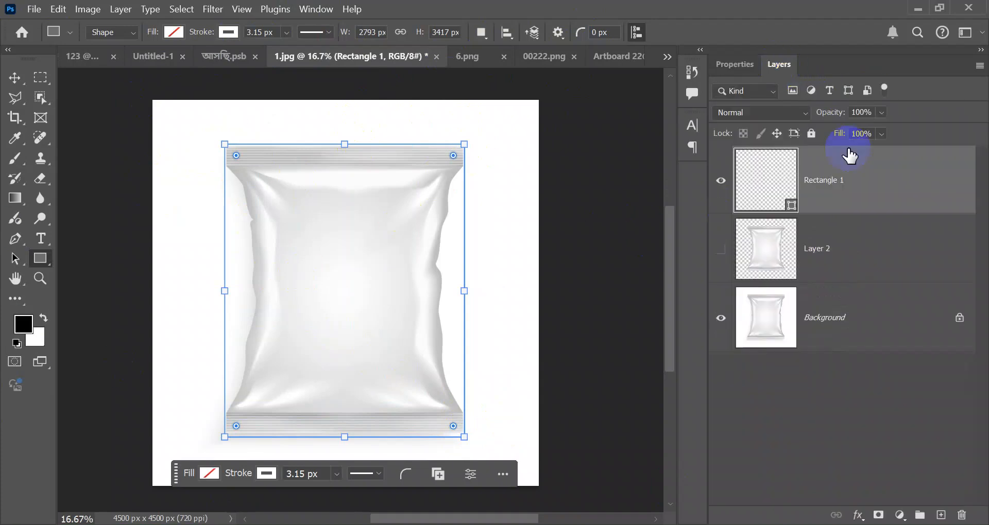
click(227, 33)
click(137, 60)
click(181, 33)
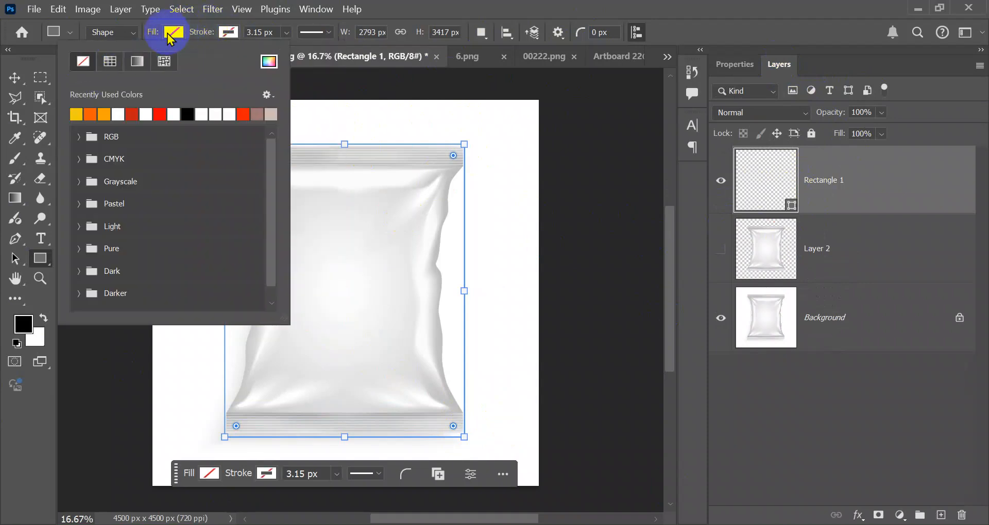
click(89, 114)
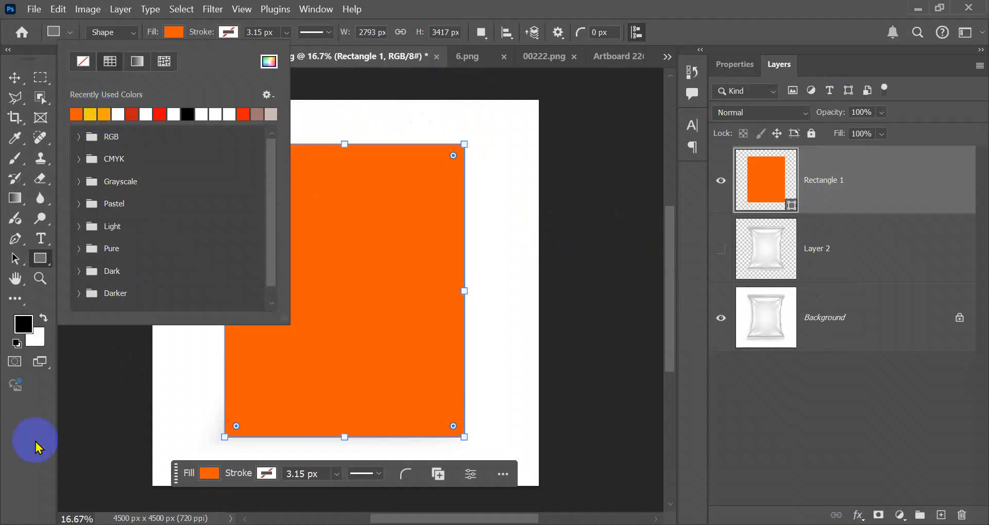
click(16, 456)
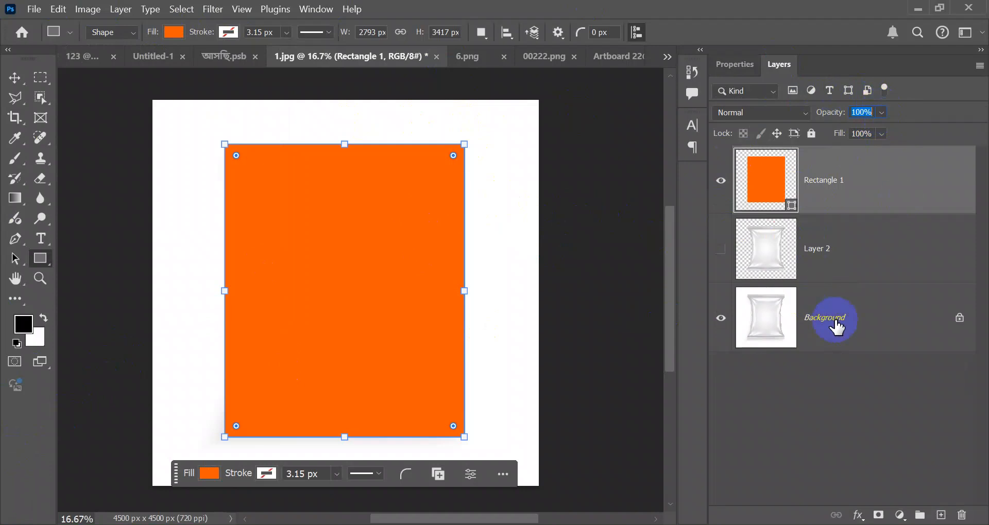
Convert the Rectangle 1 shape layer to a smart object.
click(835, 432)
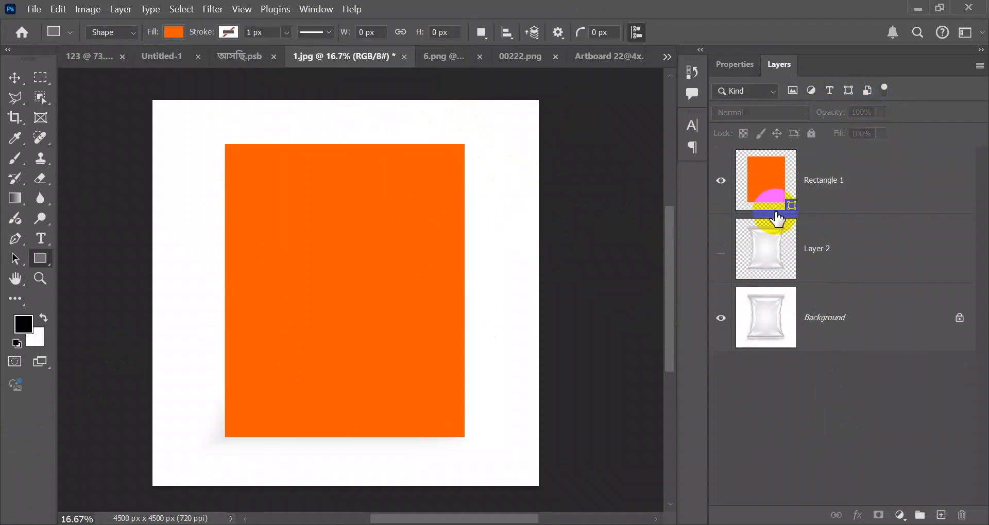
click(822, 177)
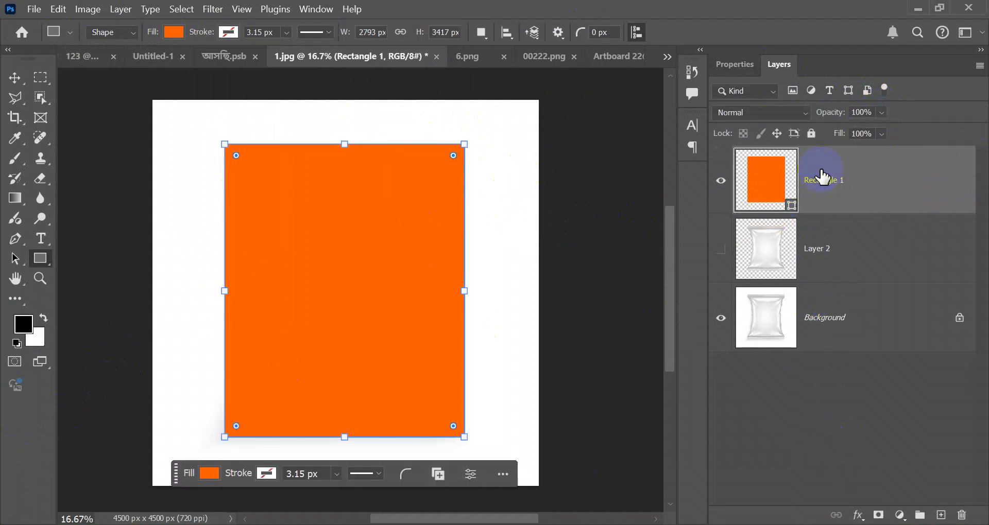
right_click(823, 177)
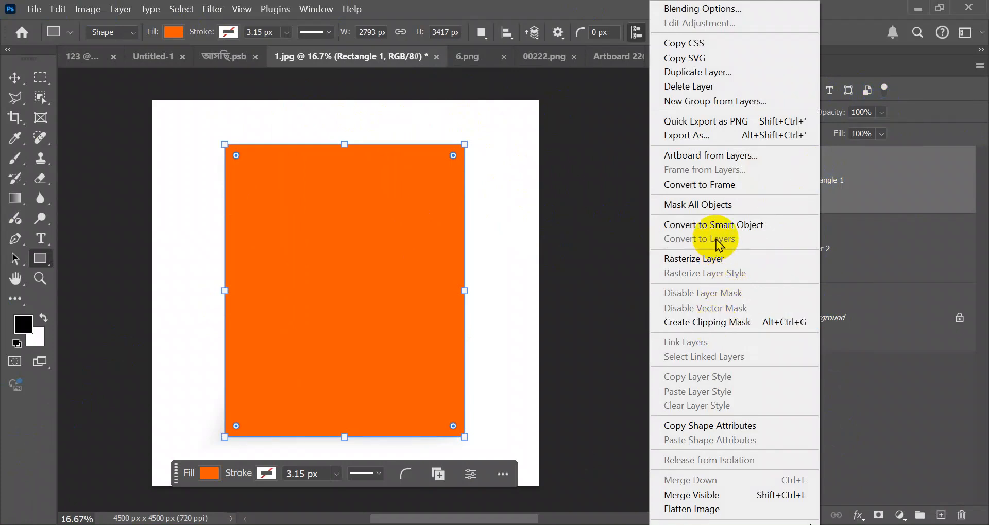
click(717, 225)
click(778, 420)
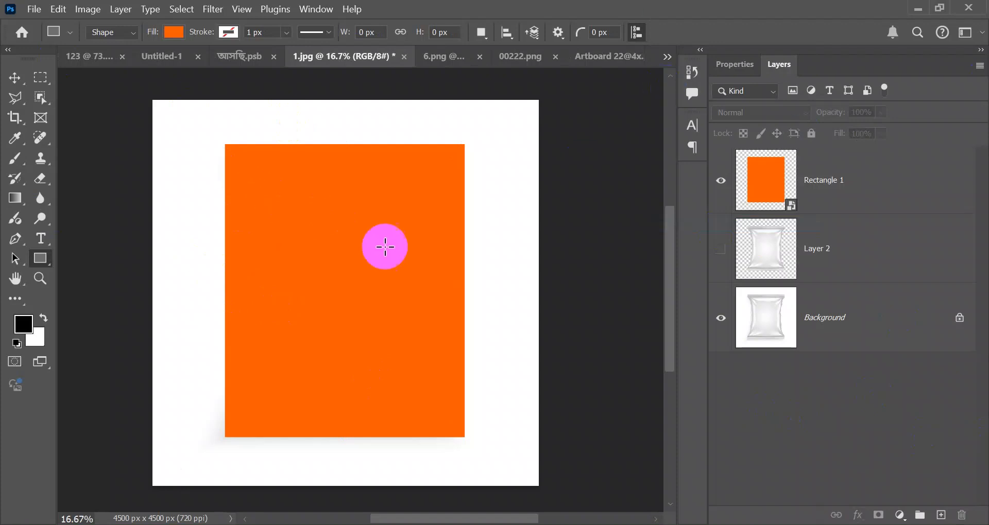
click(844, 173)
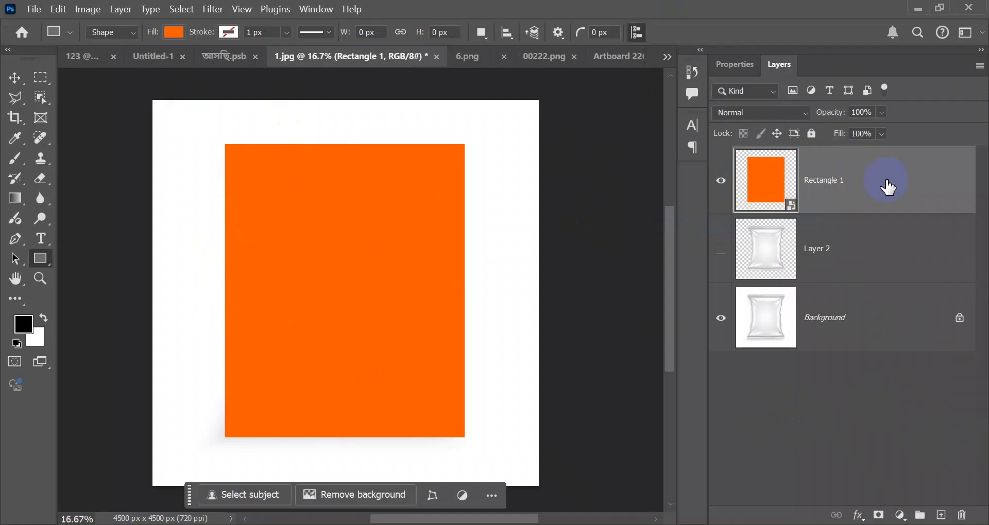
click(814, 153)
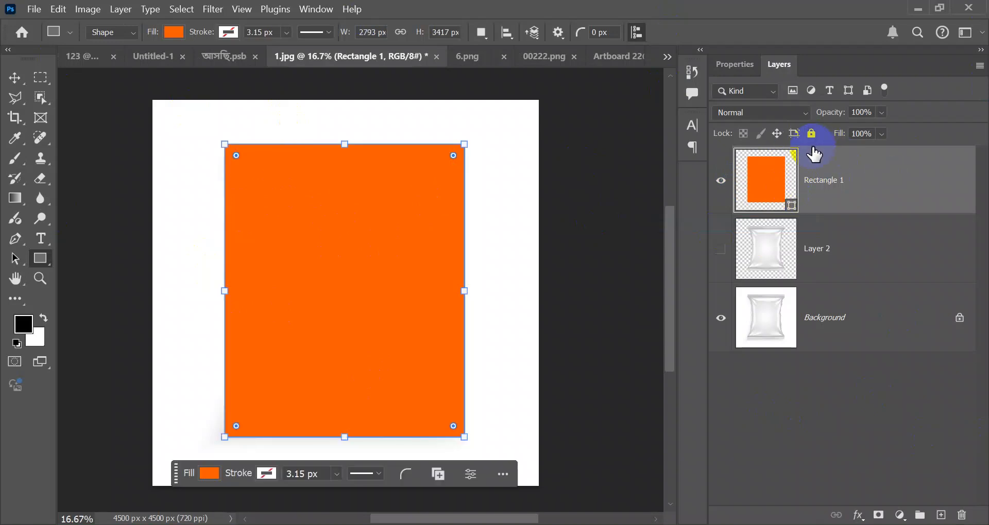
click(878, 195)
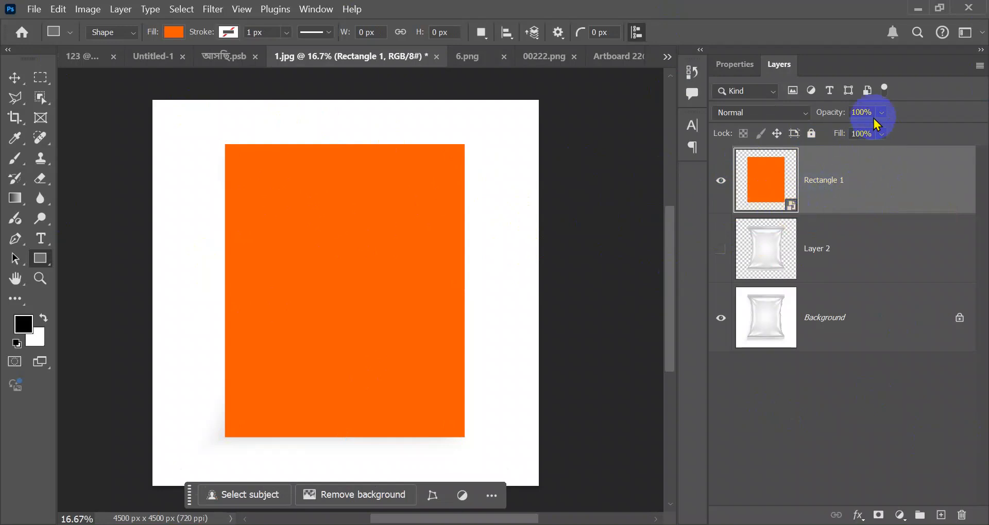
Lower the opacity of the Rectangle 1 layer to 43%.
drag(908, 135, 874, 137)
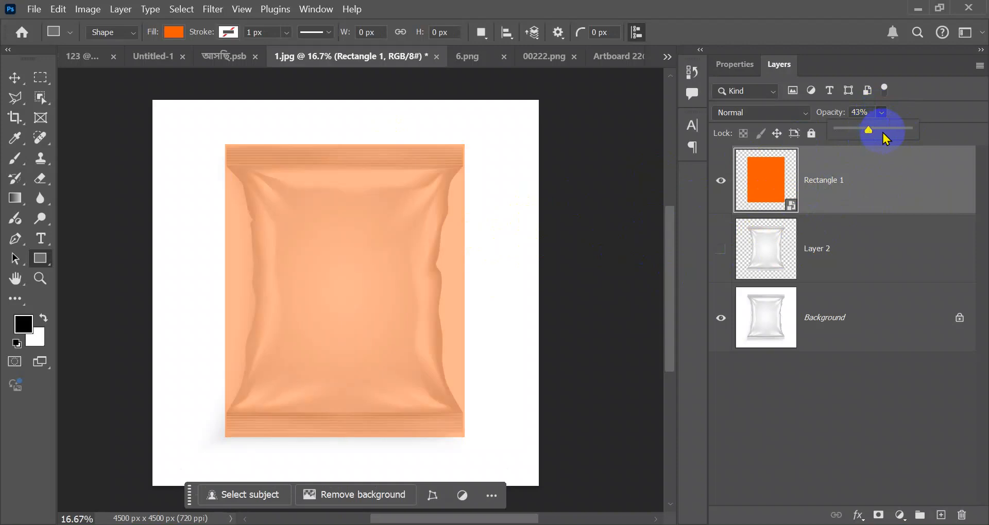
scroll(441, 193, up, 1)
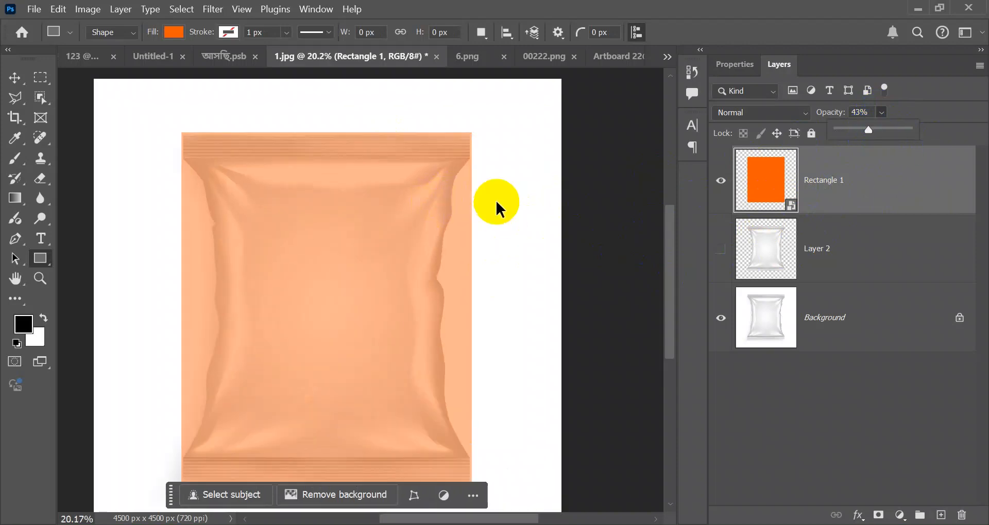
Free-transform the orange rectangle to fit its lower-right corner to the corresponding corner of the pouch.
key(ctrl+t)
scroll(457, 193, up, 2)
scroll(466, 118, up, 1)
scroll(468, 119, down, 3)
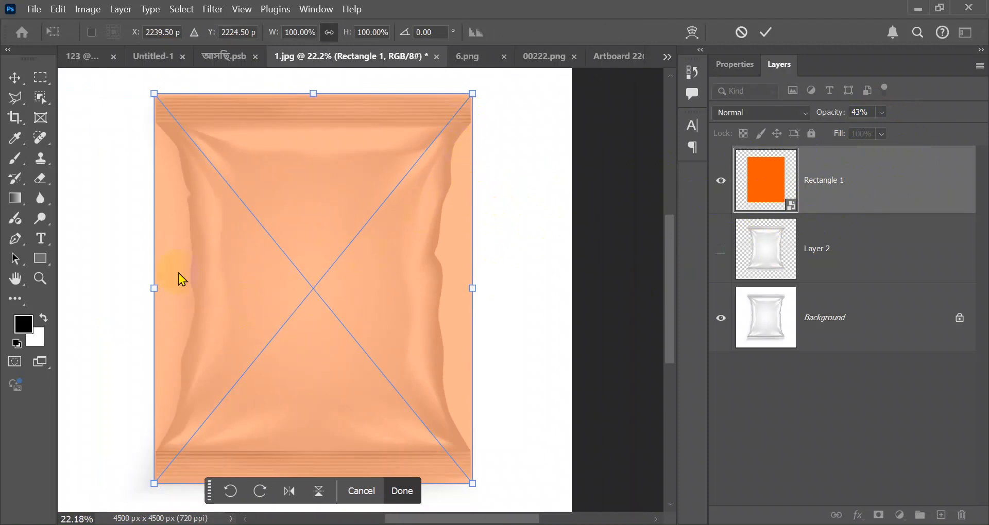
scroll(345, 141, down, 2)
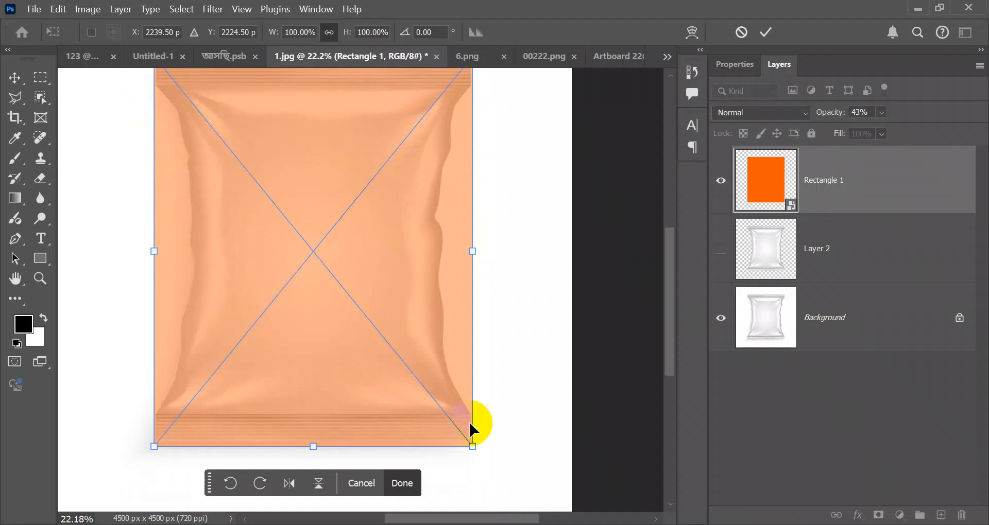
scroll(481, 451, up, 4)
scroll(472, 448, up, 5)
scroll(472, 448, down, 5)
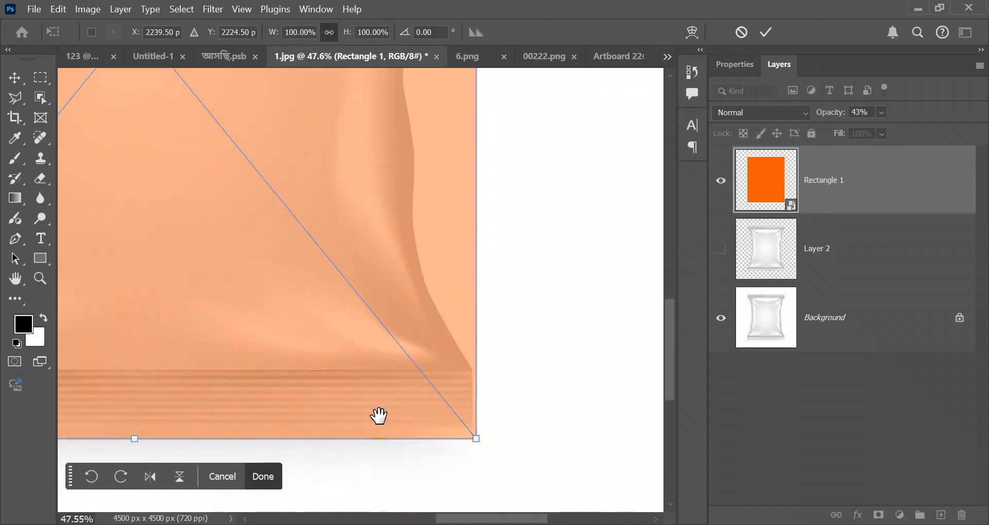
drag(379, 416, 459, 258)
scroll(470, 281, up, 1)
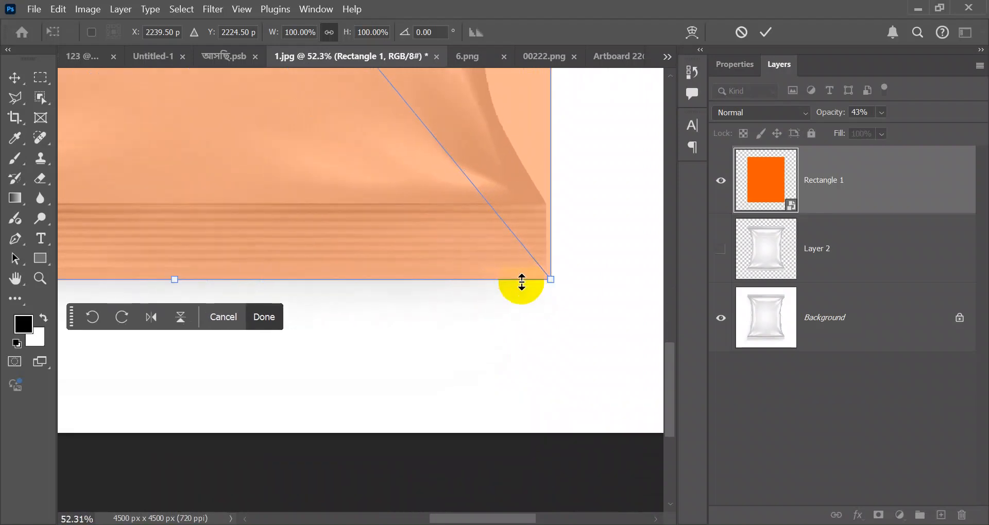
scroll(521, 282, up, 1)
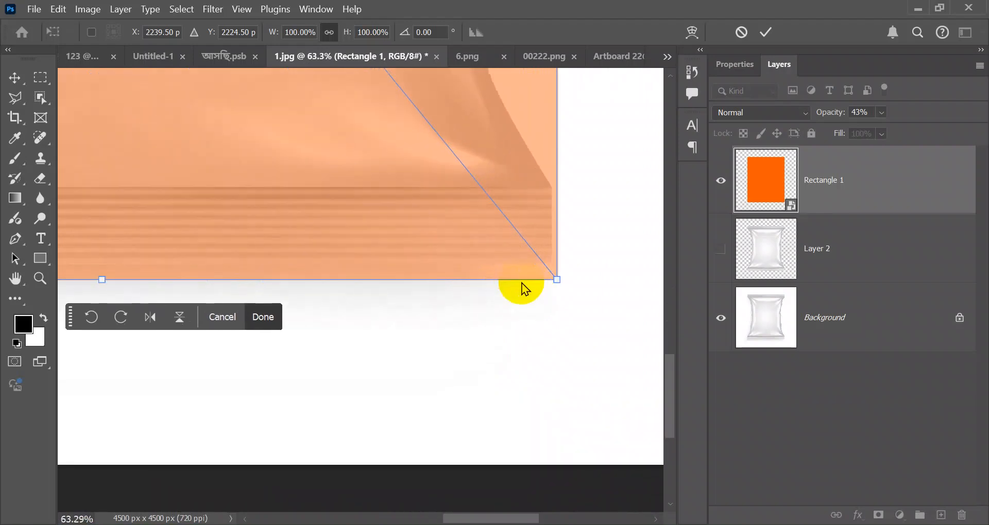
right_click(558, 282)
click(592, 311)
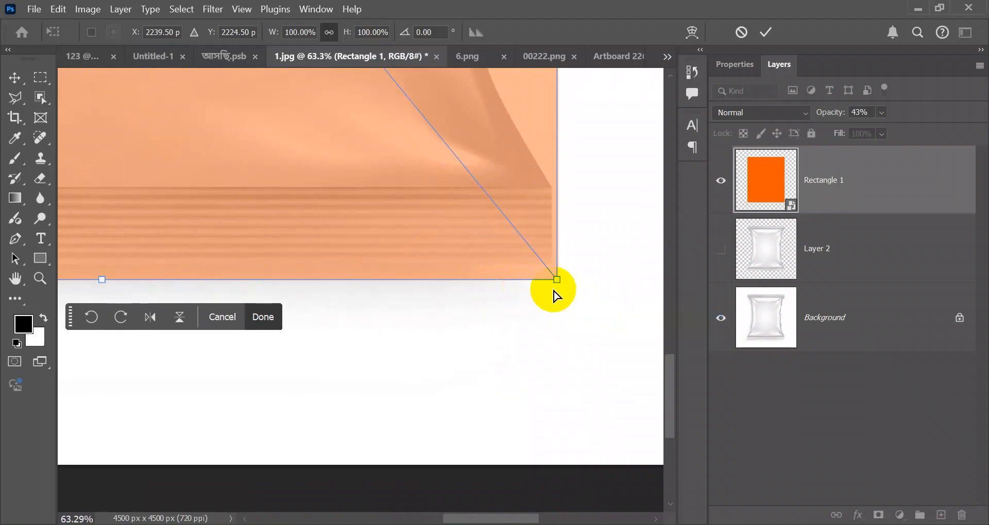
Fit the orange rectangle's lower-right corner to the pouch's corner and set the Rectangle 1 layer's opacity to 27%.
mouse_move(556, 281)
mouse_down()
mouse_move(544, 207)
mouse_move(555, 269)
mouse_up()
scroll(616, 241, down, 2)
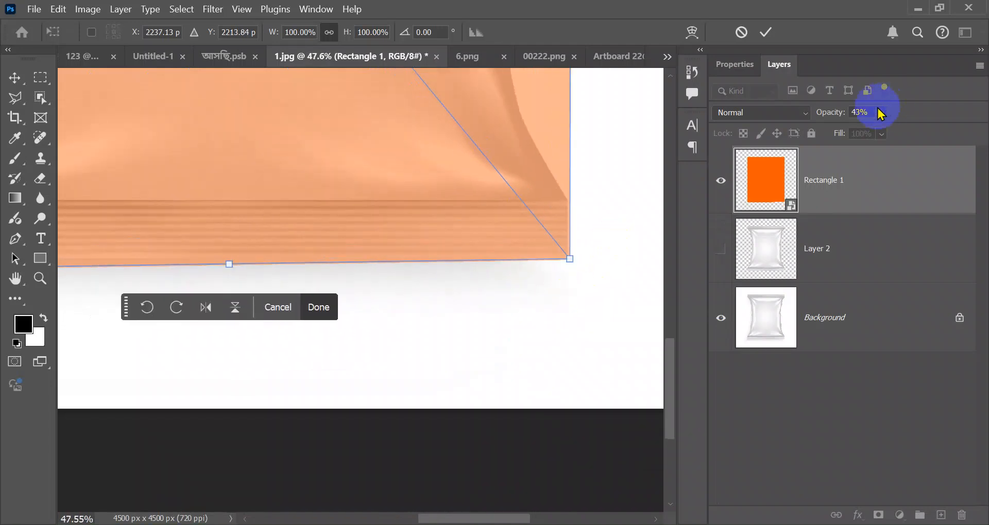
scroll(713, 221, down, 4)
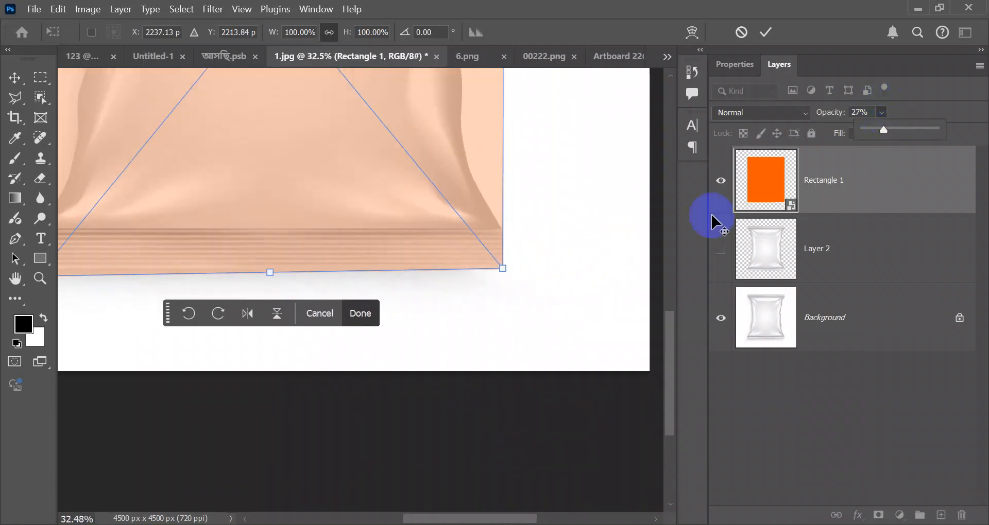
Fit the orange rectangle's lower-left corner to the pouch's lower-left corner.
drag(188, 258, 338, 250)
scroll(187, 291, up, 3)
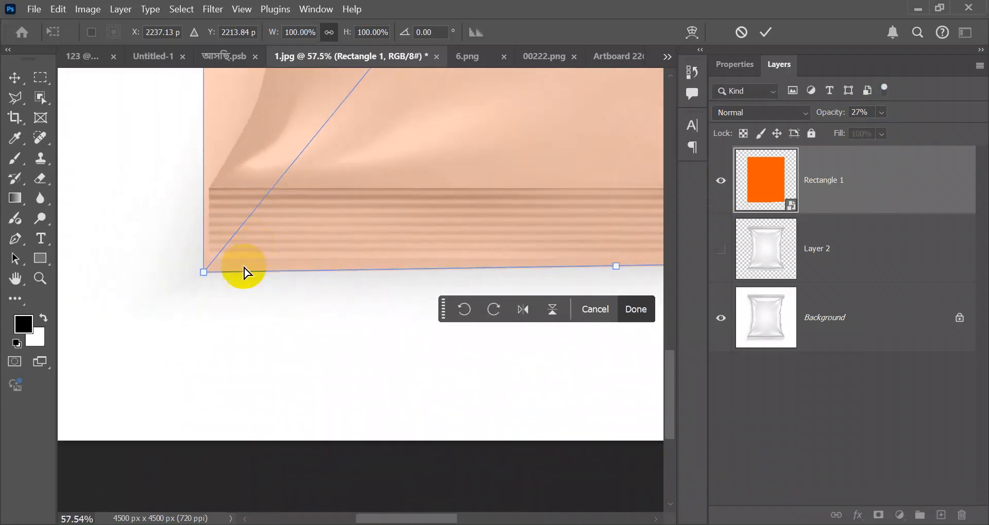
mouse_move(204, 273)
mouse_down()
mouse_move(249, 249)
mouse_move(205, 266)
mouse_up()
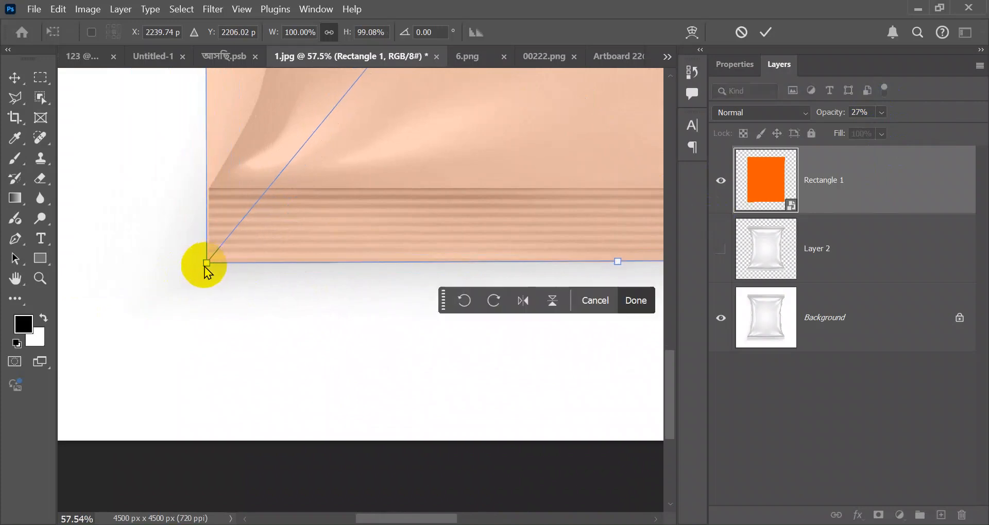
scroll(167, 266, down, 2)
scroll(166, 263, down, 4)
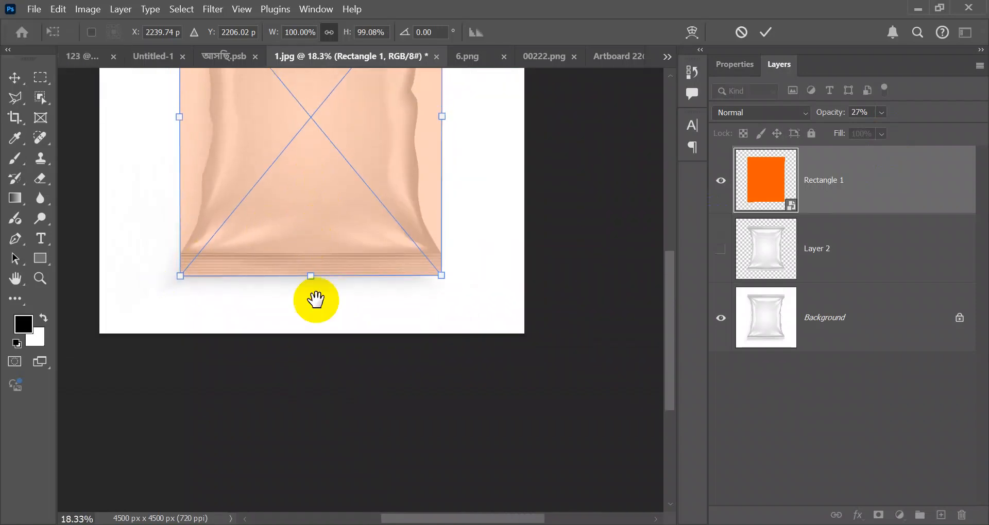
Fit the orange rectangle's upper-left corner to the corner of the pouch's top seal.
scroll(315, 298, up, 3)
scroll(239, 249, up, 5)
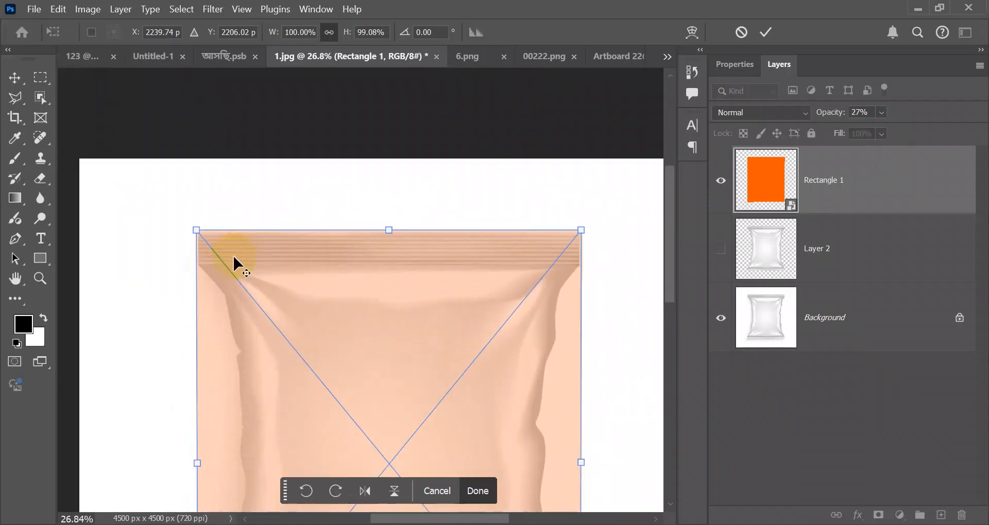
scroll(233, 257, down, 1)
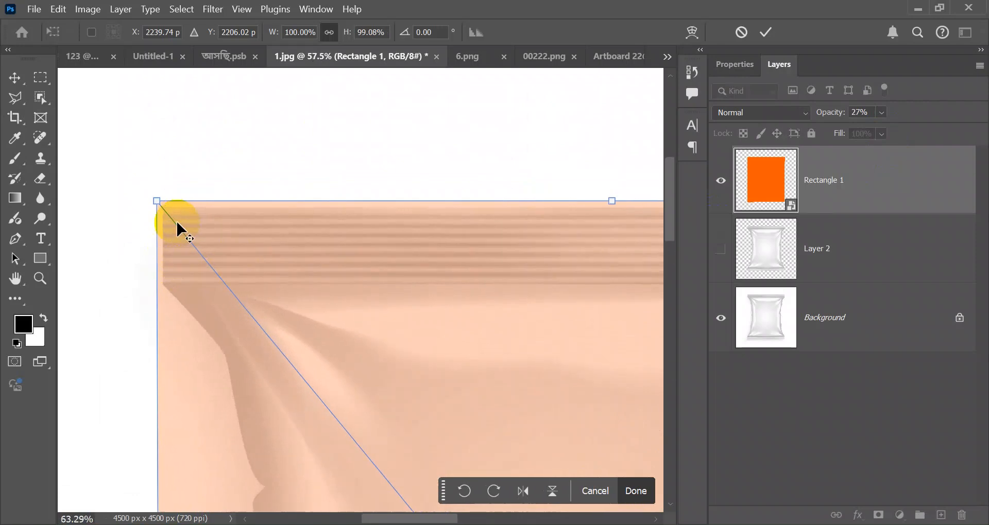
scroll(176, 220, up, 2)
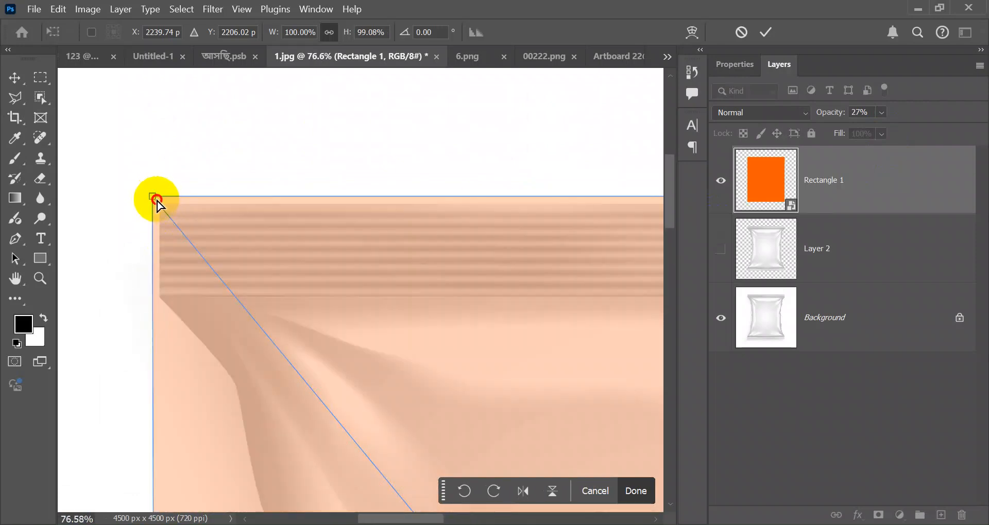
drag(157, 201, 156, 202)
scroll(134, 249, down, 3)
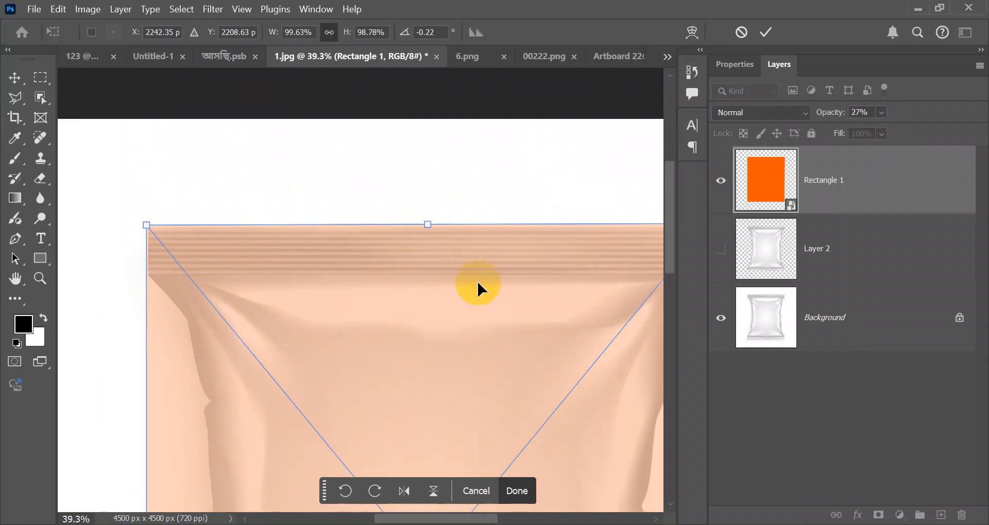
Fit the orange rectangle's upper-right corner to the corner of the pouch's top seal.
scroll(468, 273, up, 4)
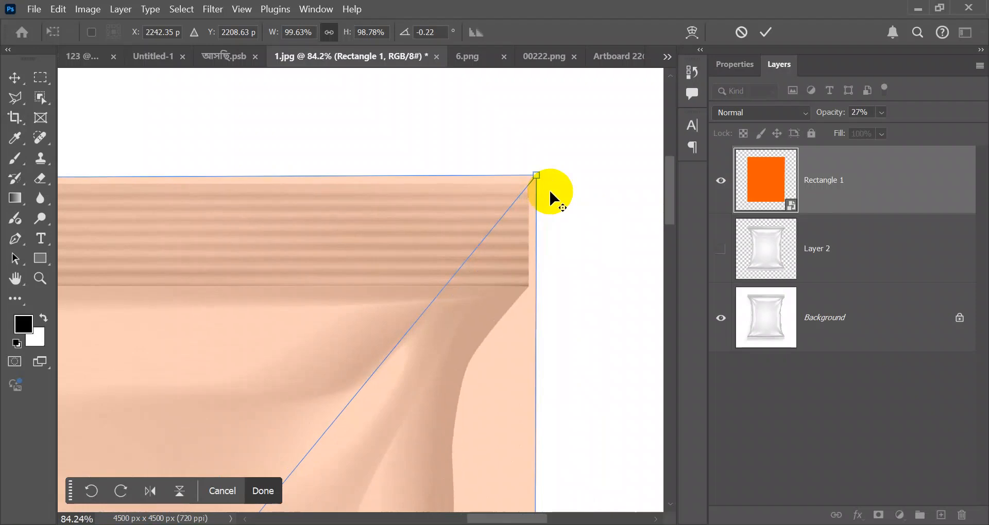
scroll(549, 189, up, 3)
drag(523, 174, 524, 174)
scroll(536, 177, down, 6)
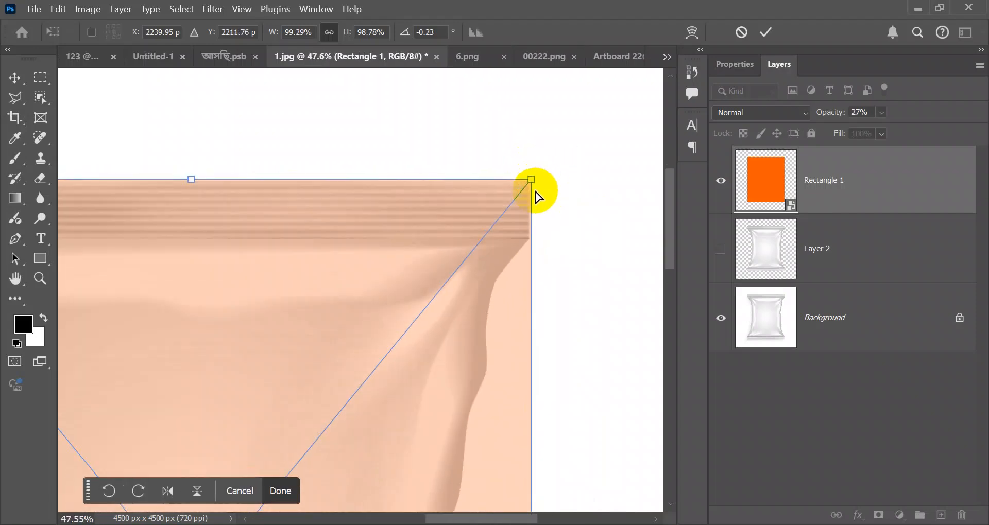
Switch the orange rectangle's free transform to Warp mode.
scroll(536, 196, down, 3)
key(alt+space)
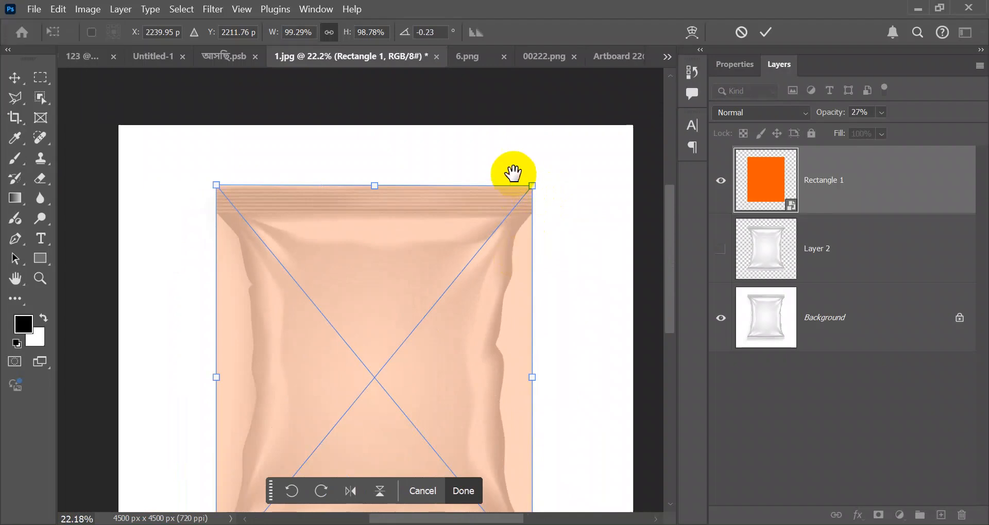
mouse_move(485, 210)
mouse_down()
mouse_move(481, 183)
mouse_move(485, 211)
mouse_up()
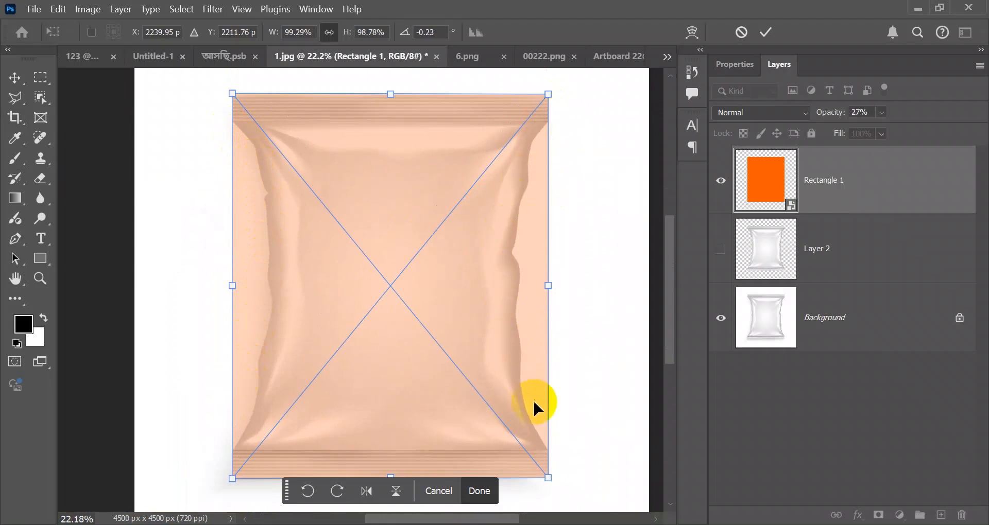
right_click(428, 195)
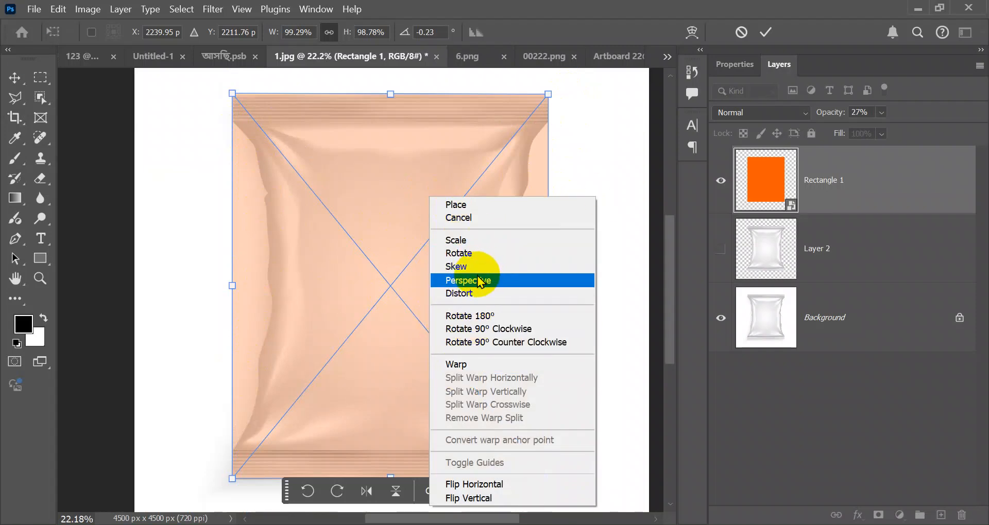
click(466, 365)
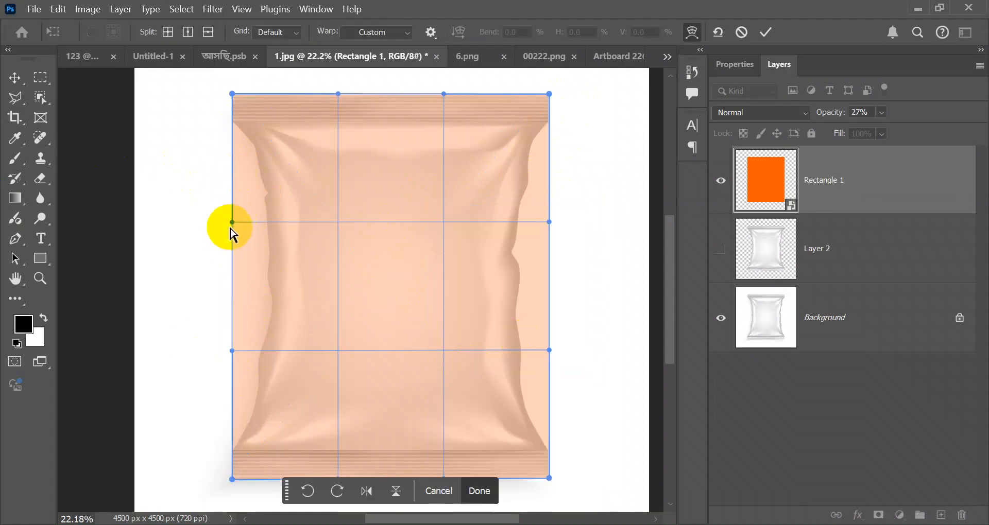
drag(231, 223, 293, 245)
alt+scroll(253, 131, up, 5)
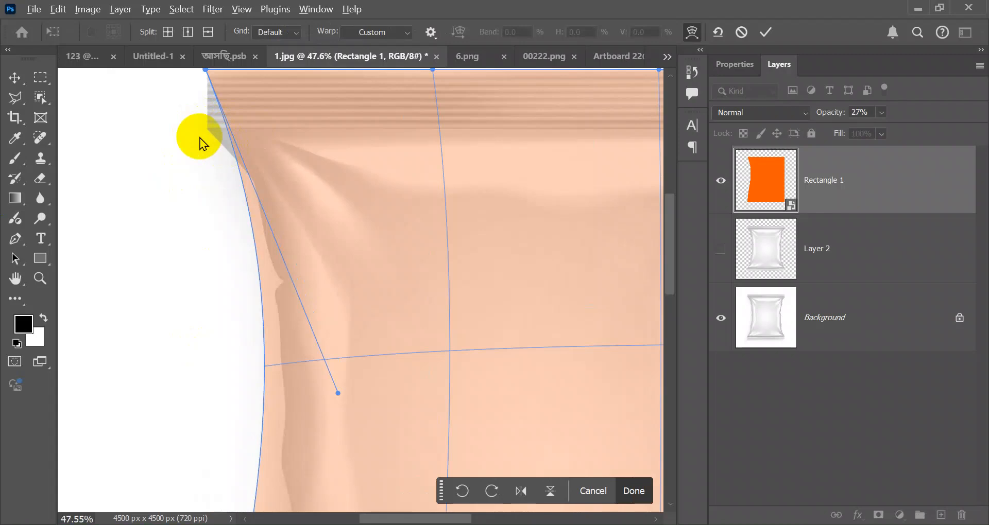
alt+scroll(198, 134, down, 3)
alt+scroll(199, 137, down, 1)
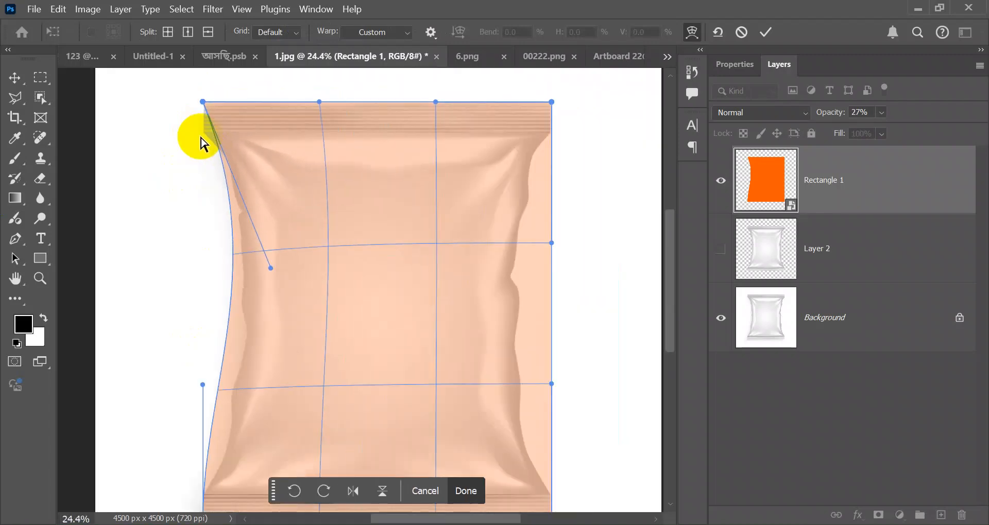
key(ctrl+z)
drag(203, 243, 425, 255)
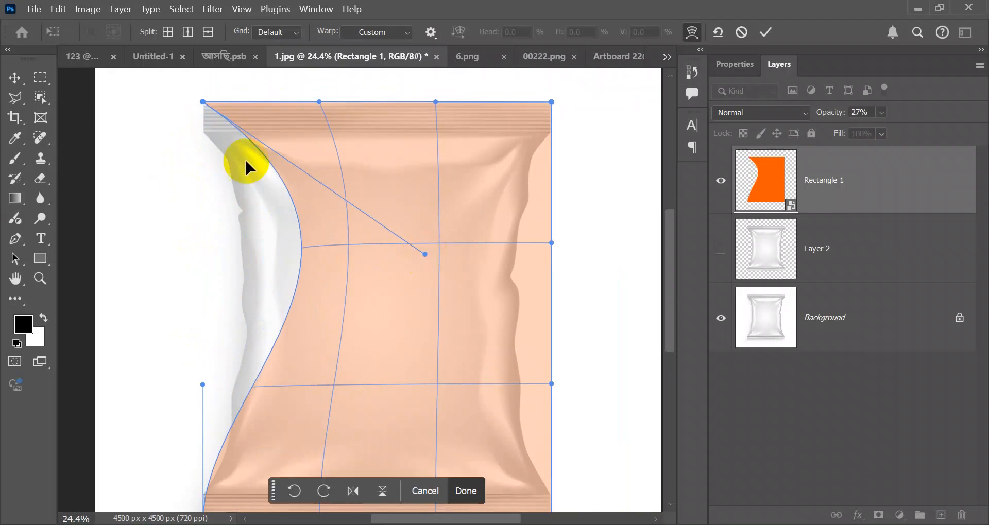
key(ctrl+z)
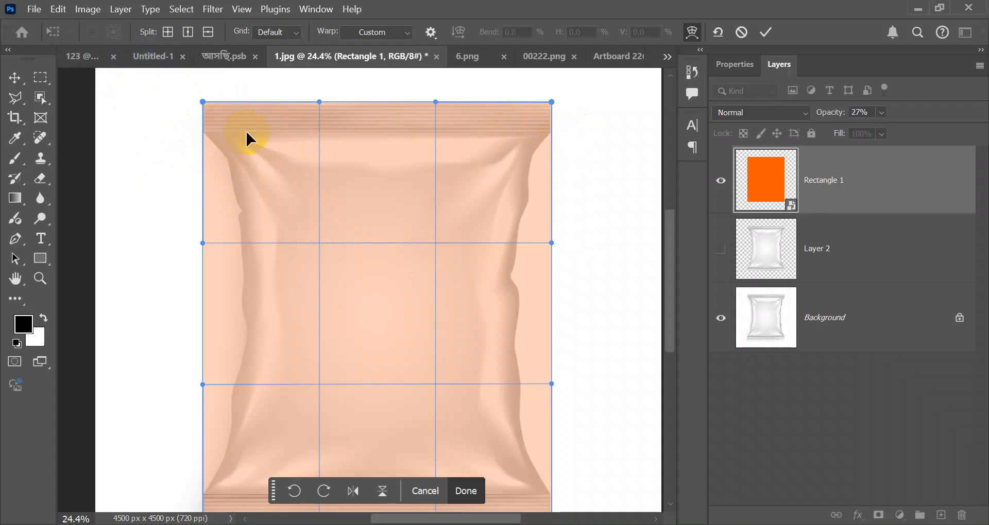
Split the warp grid horizontally along the lower edge of the pouch's top seal.
click(209, 32)
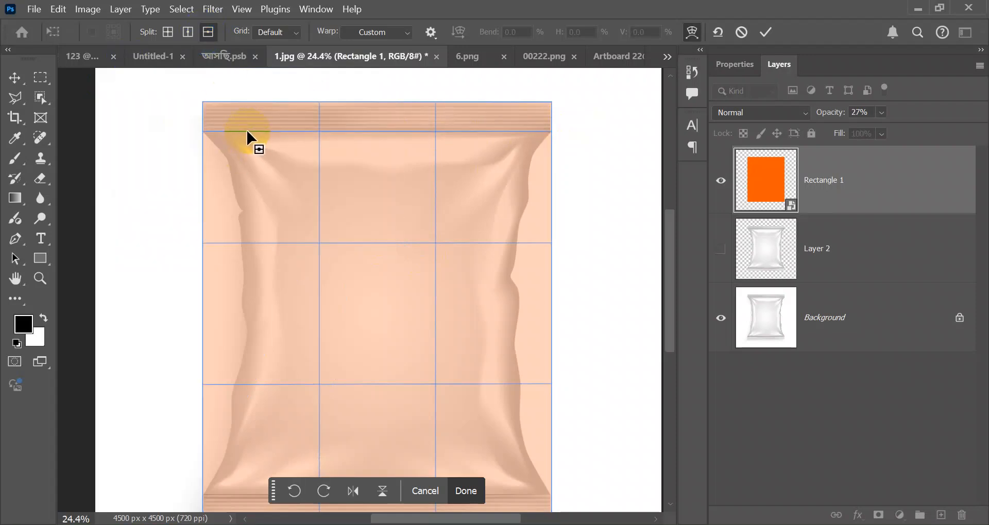
click(248, 132)
scroll(347, 129, up, 2)
scroll(348, 128, up, 1)
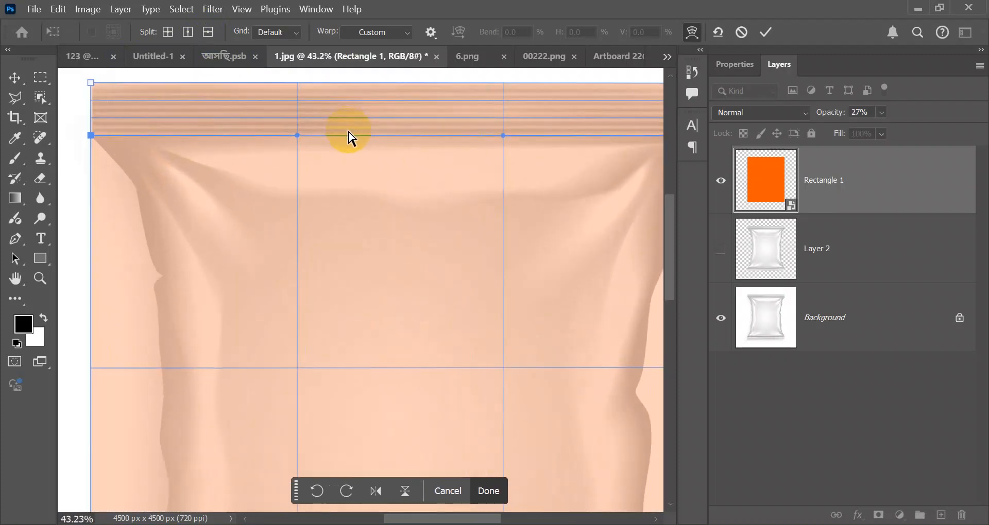
scroll(107, 156, down, 2)
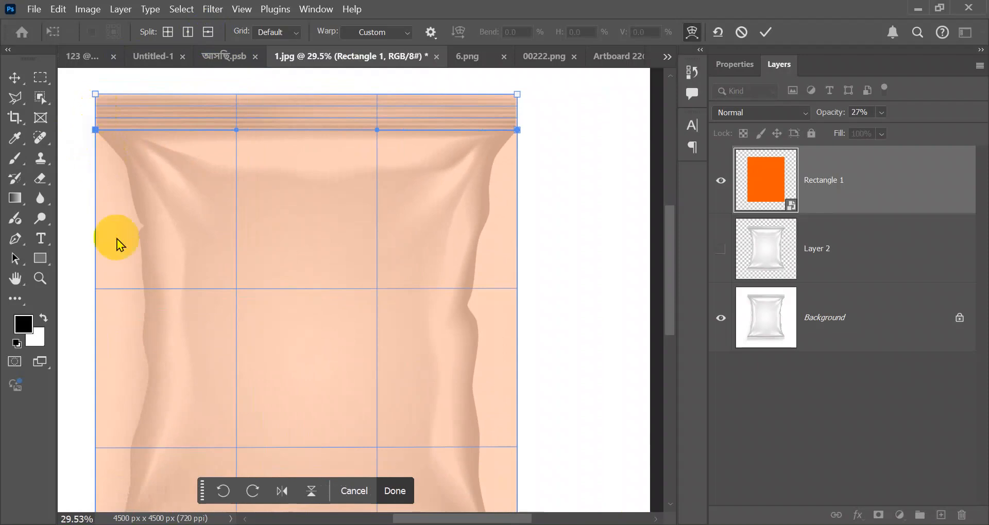
click(95, 289)
click(95, 176)
drag(95, 290, 259, 294)
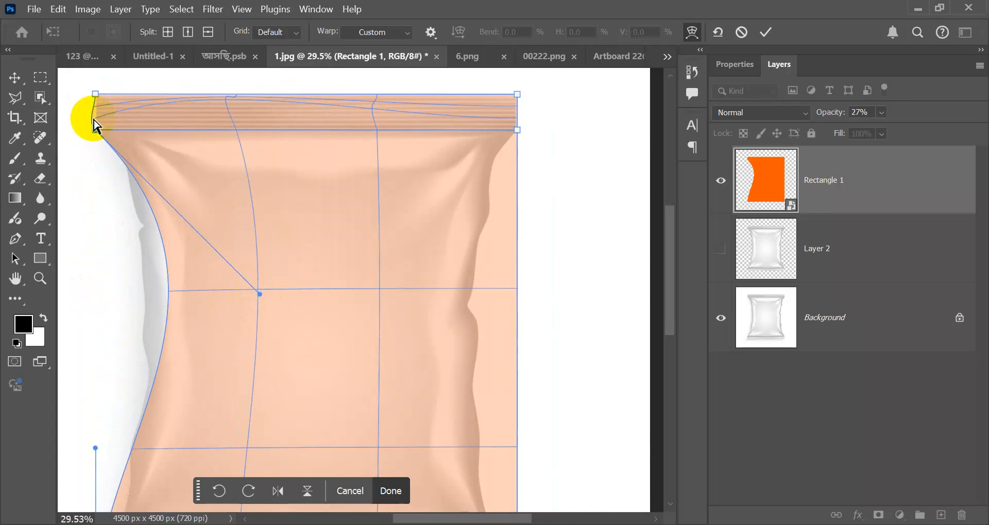
key(ctrl+z)
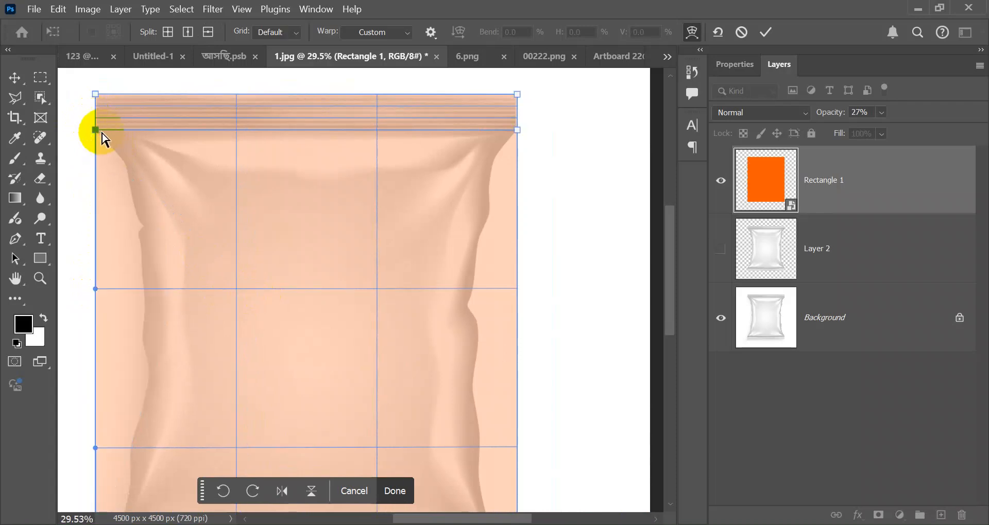
Try to place another horizontal warp split at the lower edge of the pouch's top seal.
scroll(99, 130, up, 3)
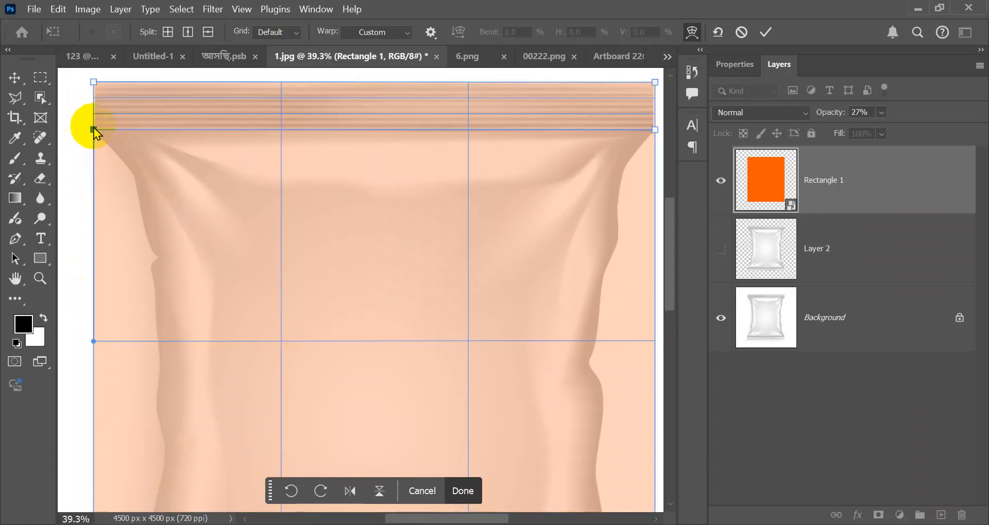
click(208, 32)
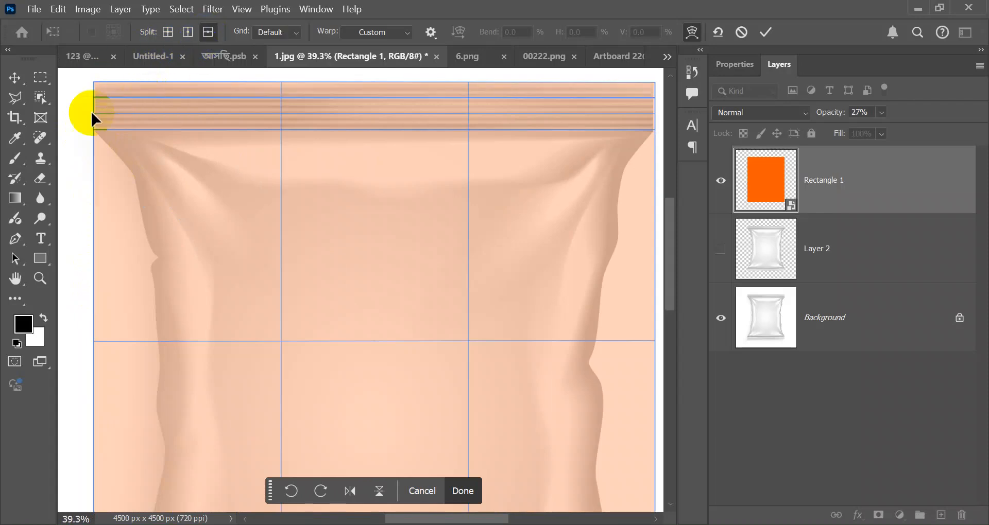
scroll(91, 111, up, 3)
scroll(101, 135, up, 3)
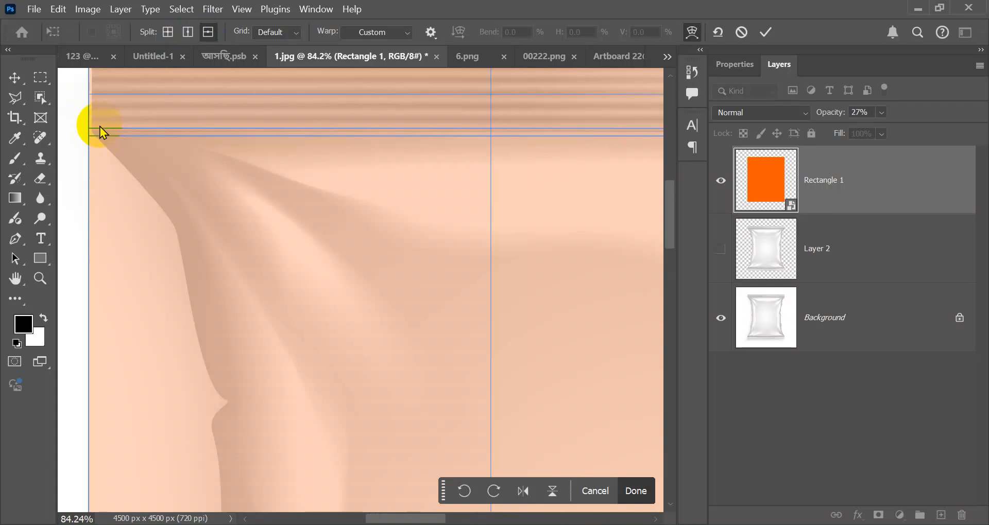
click(206, 40)
click(89, 128)
click(210, 32)
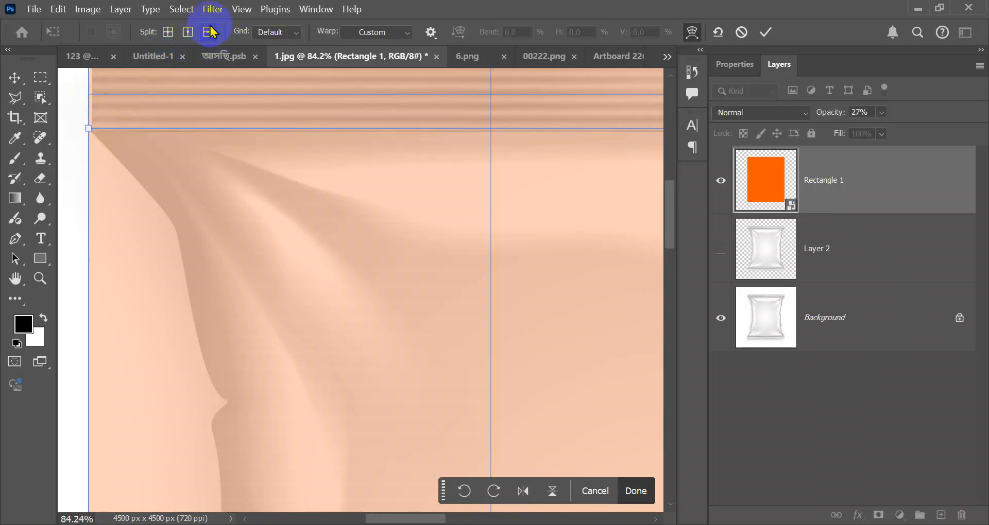
click(122, 127)
scroll(131, 146, down, 5)
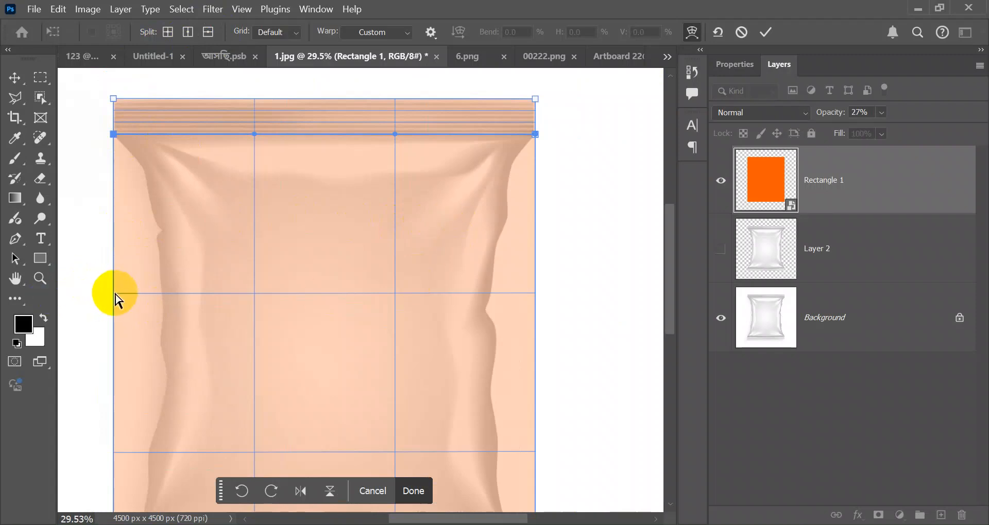
Bend the warp's left edge below the top seal inward to follow the pouch's curved side.
drag(115, 294, 203, 322)
scroll(350, 245, down, 1)
scroll(366, 236, down, 1)
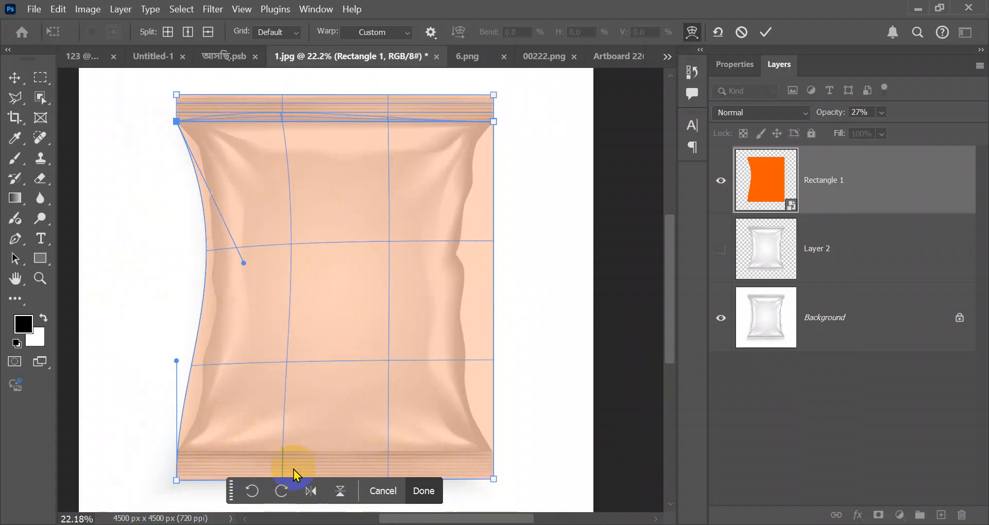
Split the warp grid horizontally along the upper edge of the pouch's bottom seal.
scroll(340, 448, up, 1)
scroll(342, 454, up, 6)
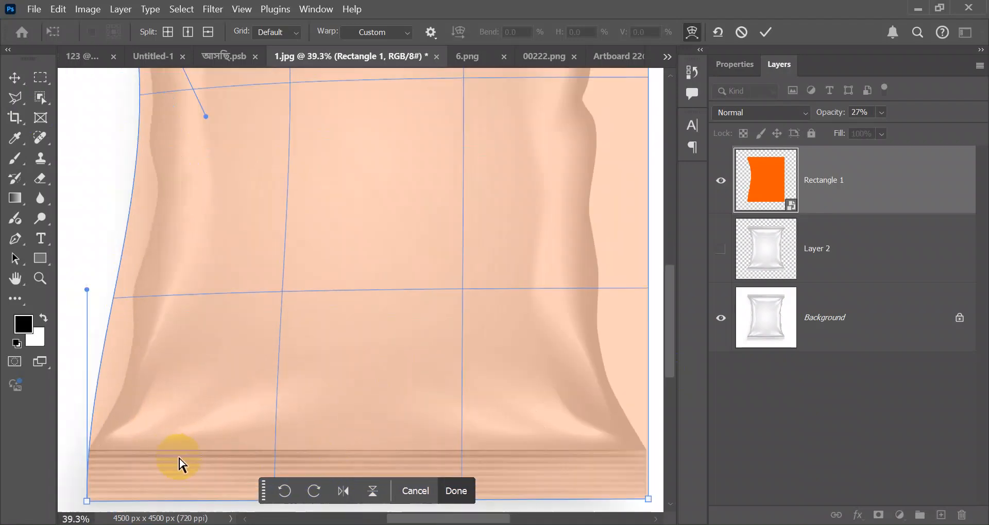
scroll(276, 434, down, 3)
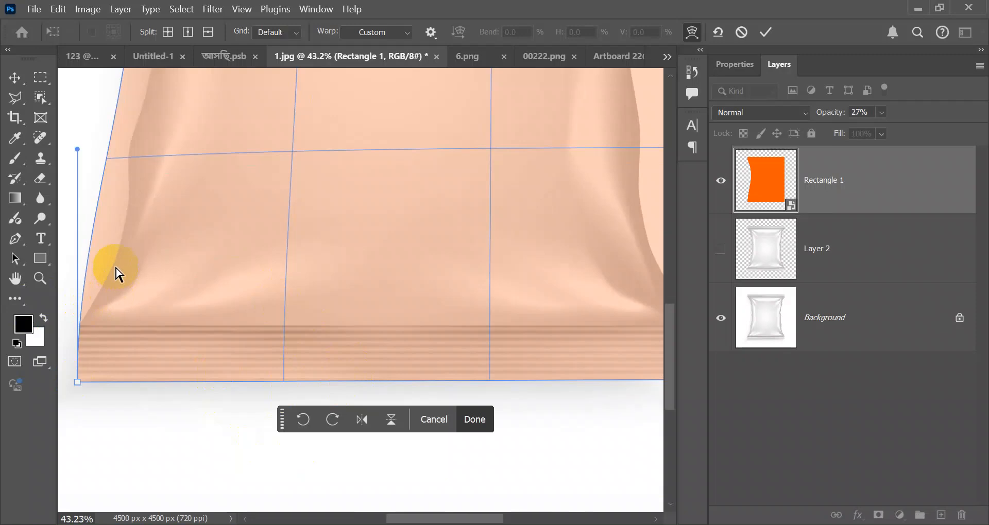
click(208, 33)
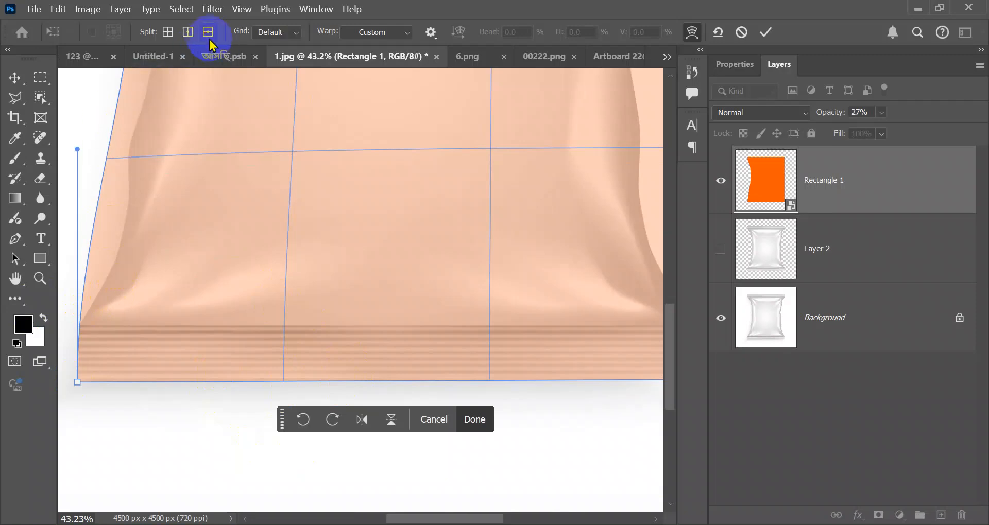
click(214, 327)
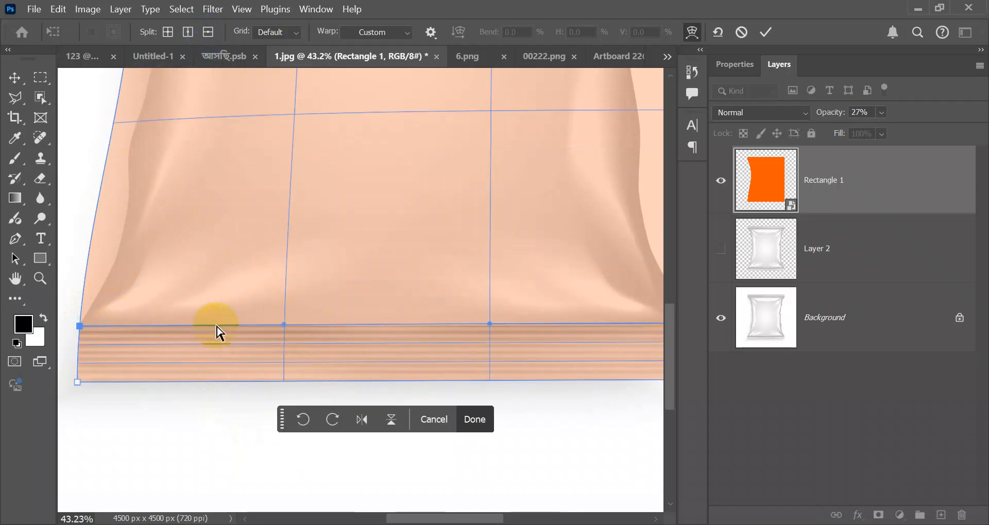
Add a second horizontal warp split just beside the existing one at the bottom seal's upper edge.
click(208, 32)
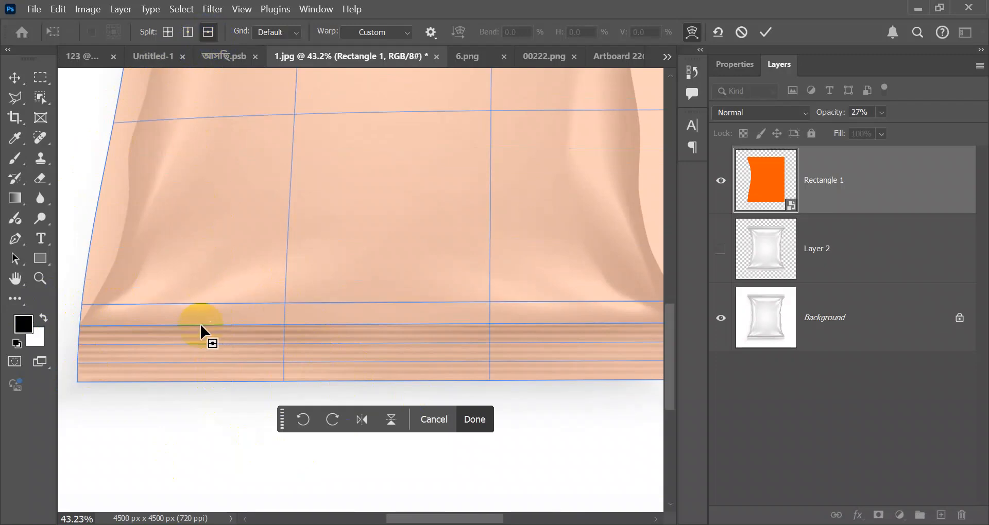
scroll(208, 335, up, 4)
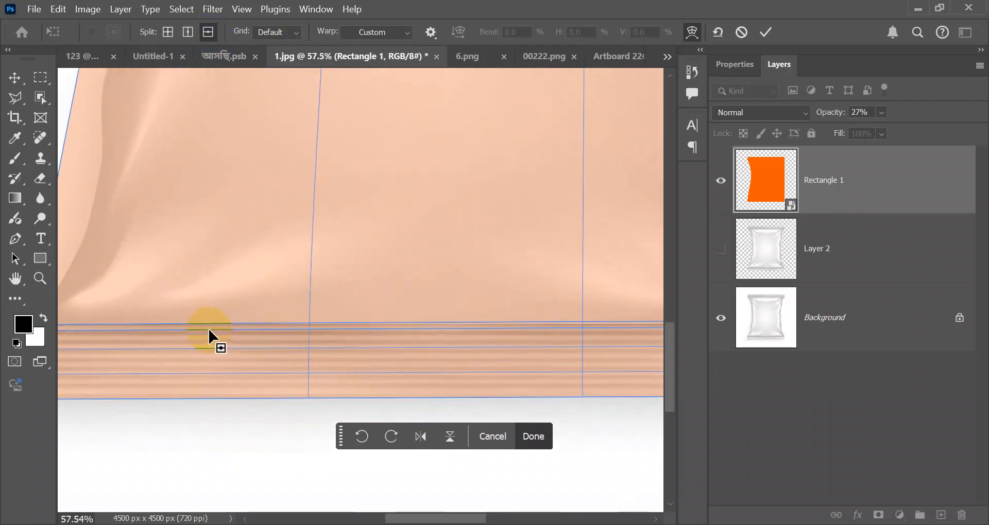
click(217, 27)
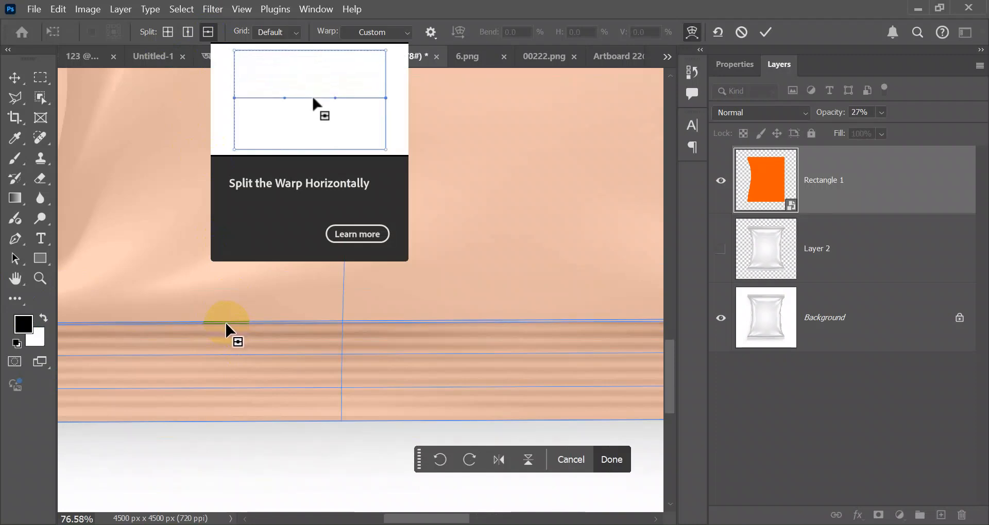
click(227, 324)
Adjust both curve handles on the warp's left edge between the seals so it bends inward along the pouch's side.
scroll(360, 358, down, 2)
scroll(365, 356, down, 1)
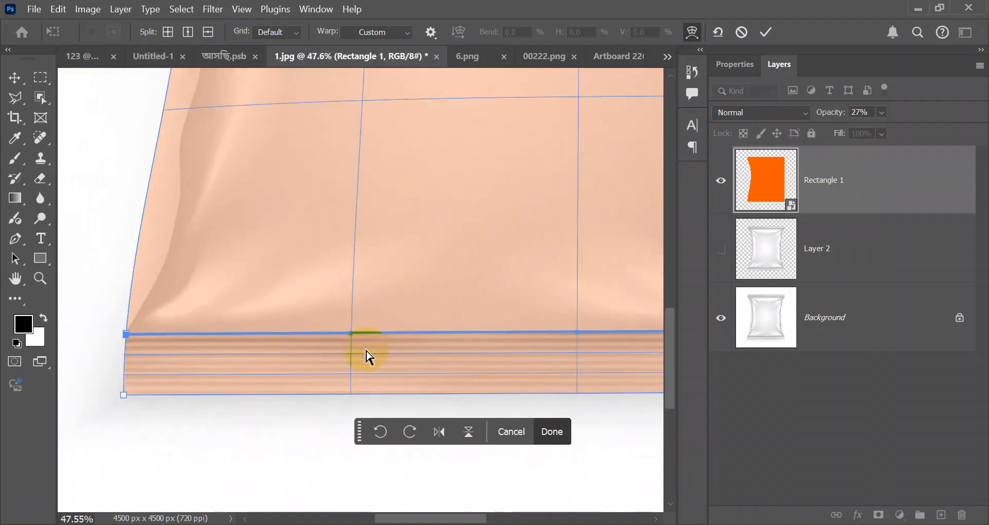
scroll(274, 375, up, 2)
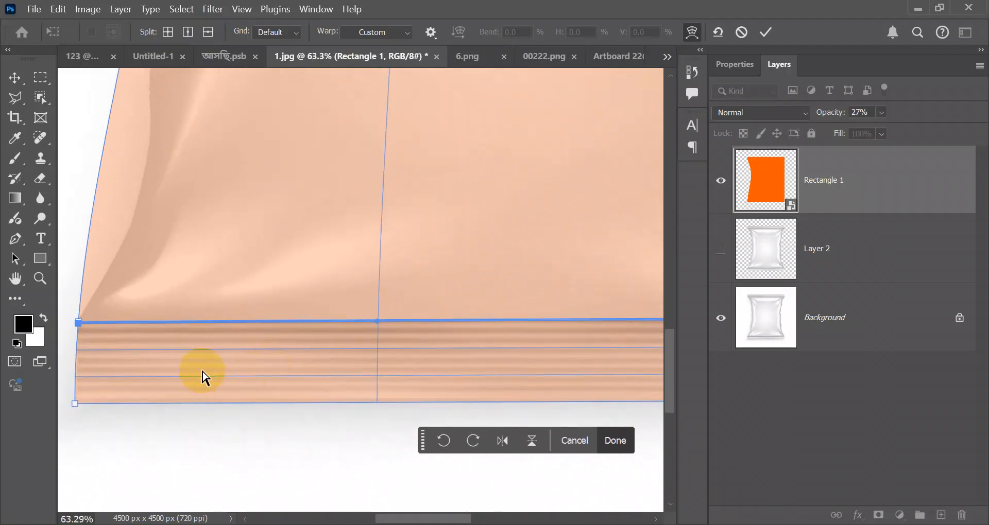
scroll(253, 378, down, 4)
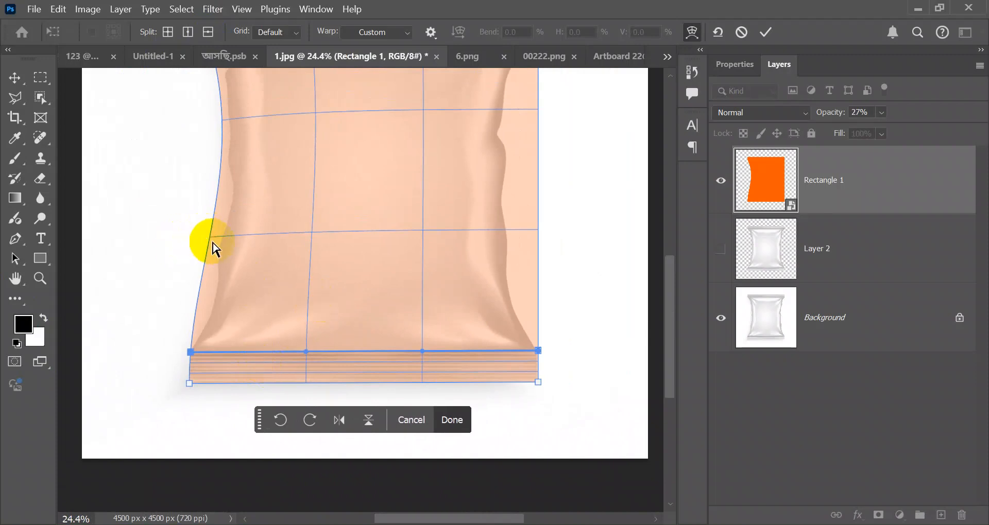
scroll(211, 242, down, 1)
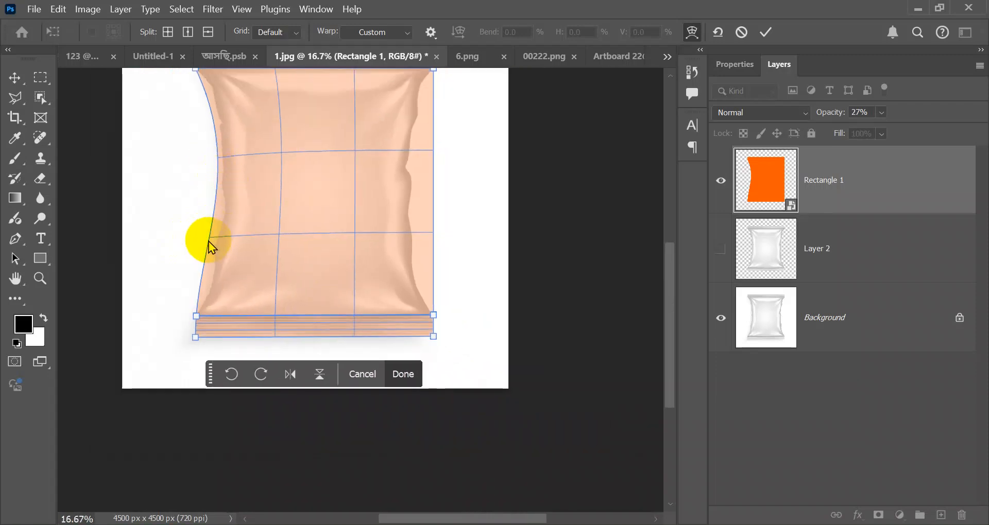
click(210, 238)
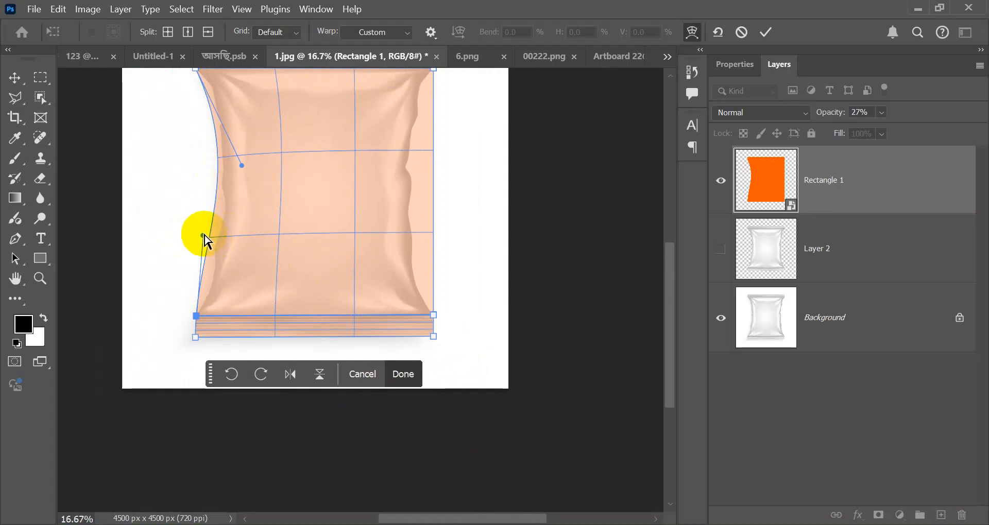
mouse_move(203, 238)
mouse_down()
mouse_move(217, 245)
mouse_move(215, 213)
mouse_move(217, 227)
mouse_up()
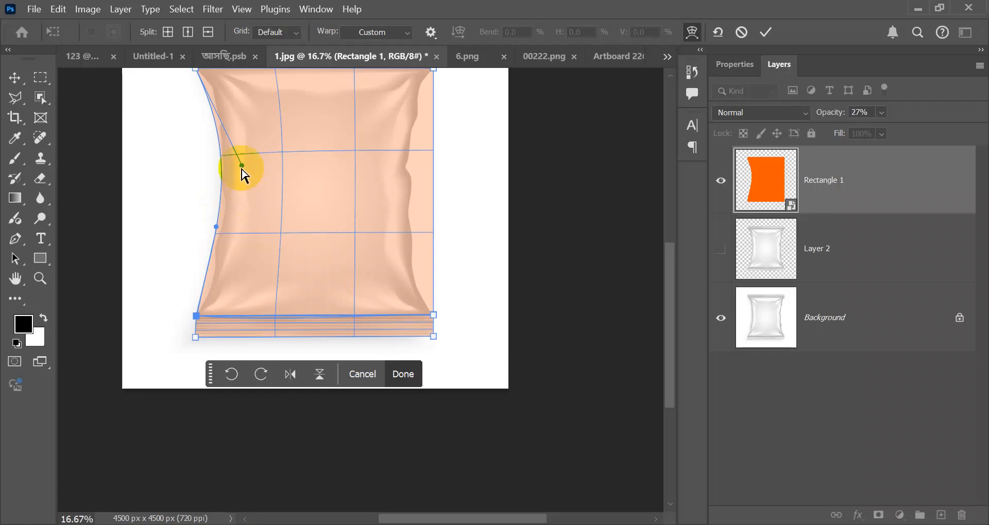
drag(242, 165, 239, 172)
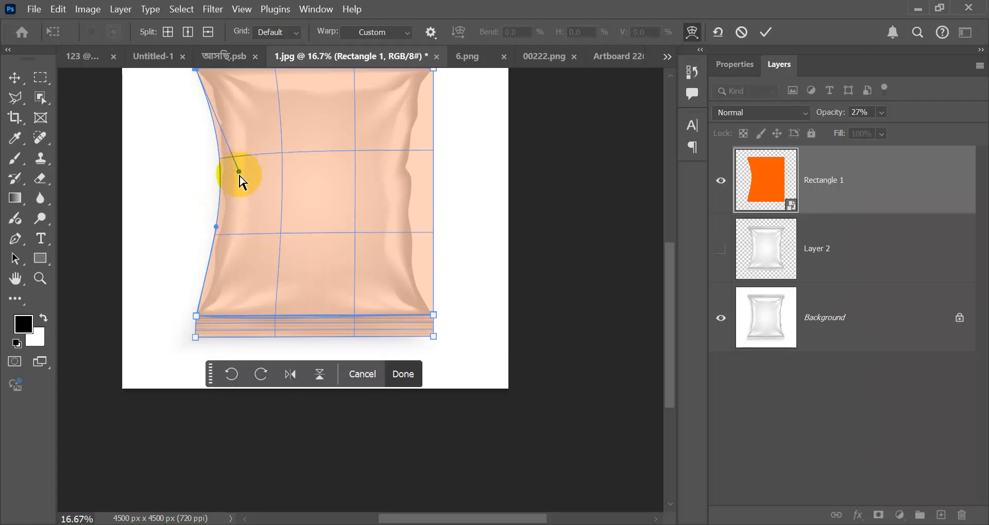
Bend the warp's right edge between the seals inward to follow the pouch's side, and apply the warp.
scroll(251, 230, up, 3)
scroll(252, 231, down, 2)
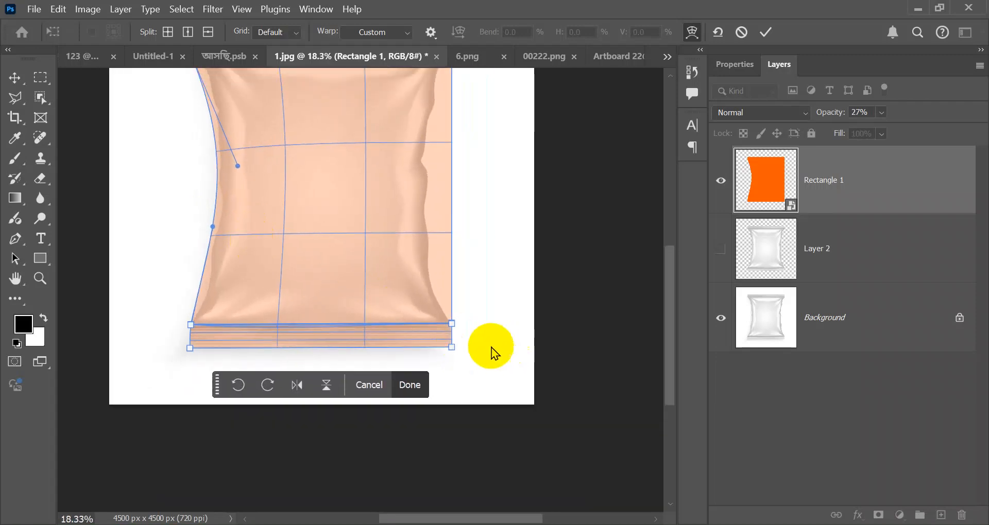
drag(358, 163, 334, 291)
drag(425, 273, 388, 277)
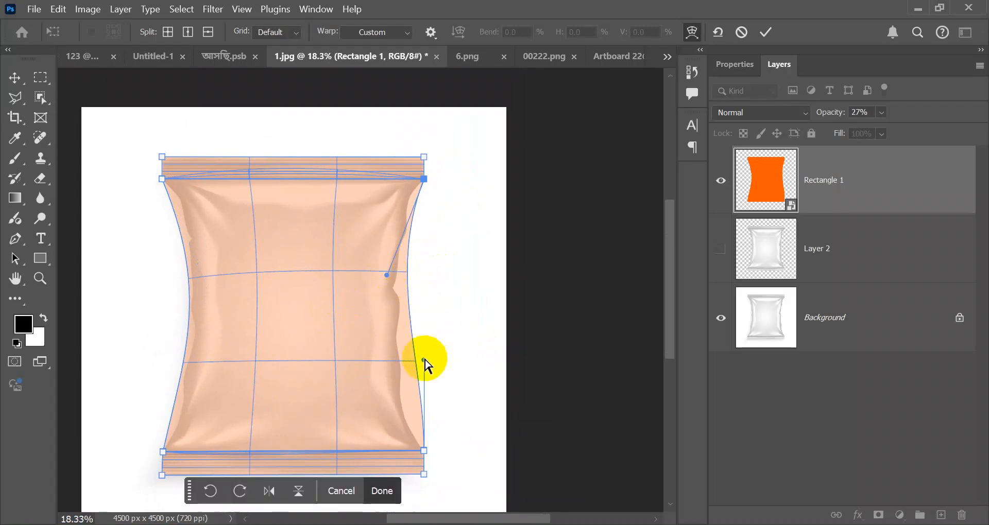
drag(422, 360, 401, 366)
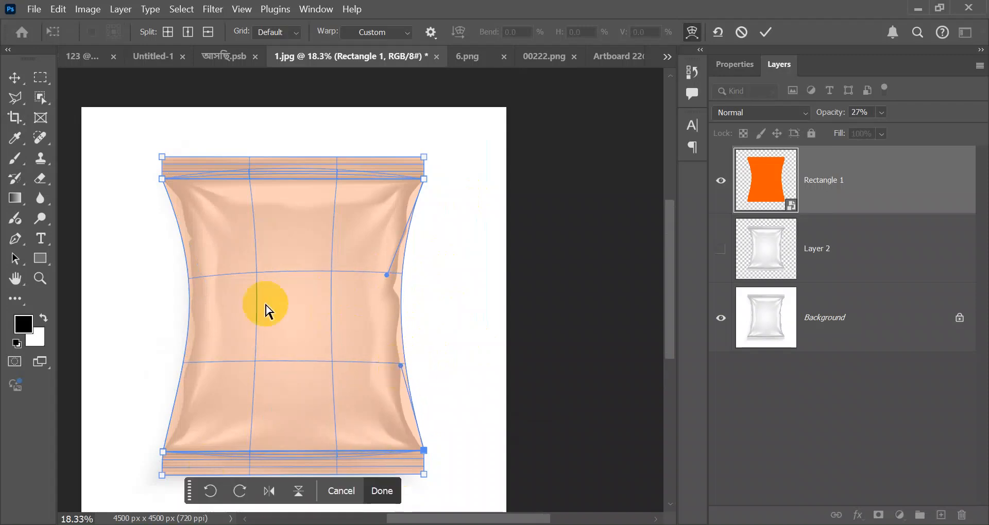
click(383, 490)
Set the Rectangle 1 layer's opacity to 100% and make Layer 2 visible.
scroll(335, 255, down, 3)
scroll(336, 256, up, 5)
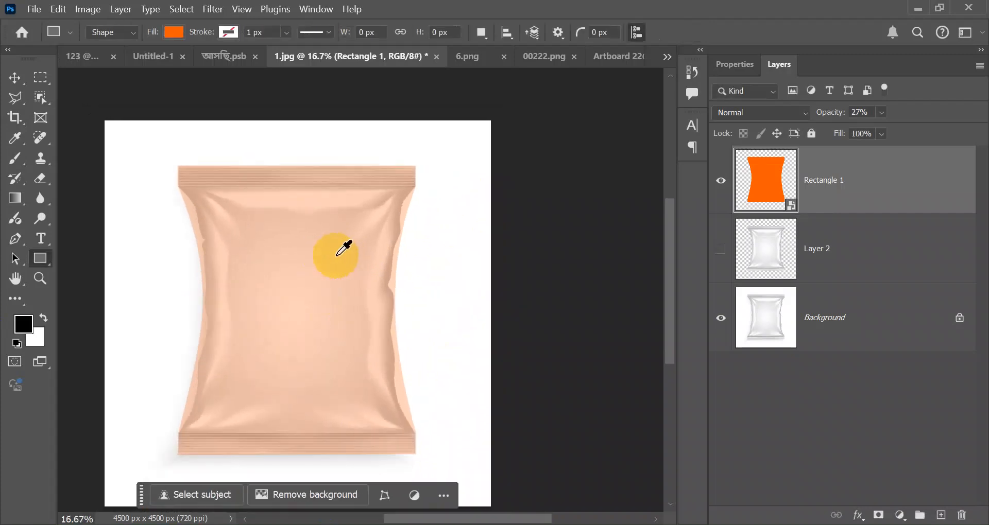
scroll(343, 249, down, 2)
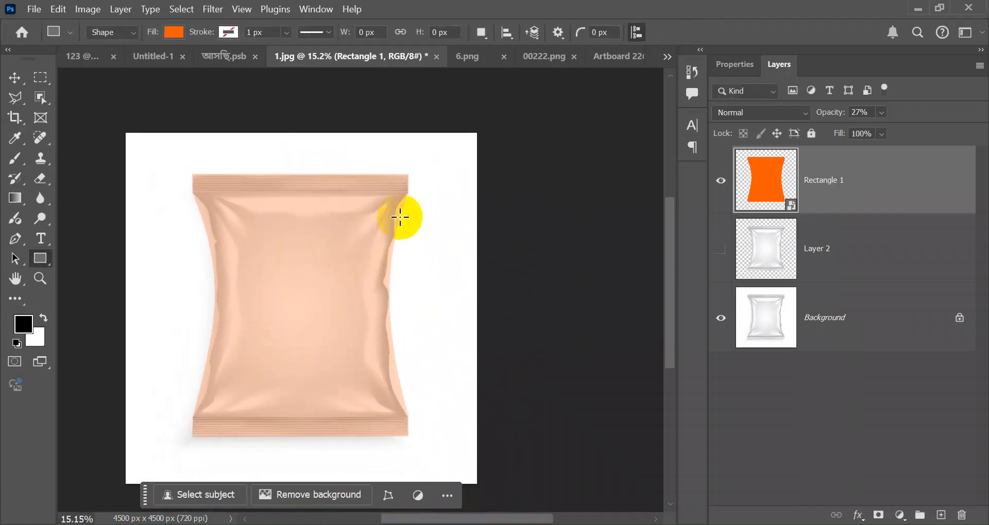
scroll(400, 221, up, 1)
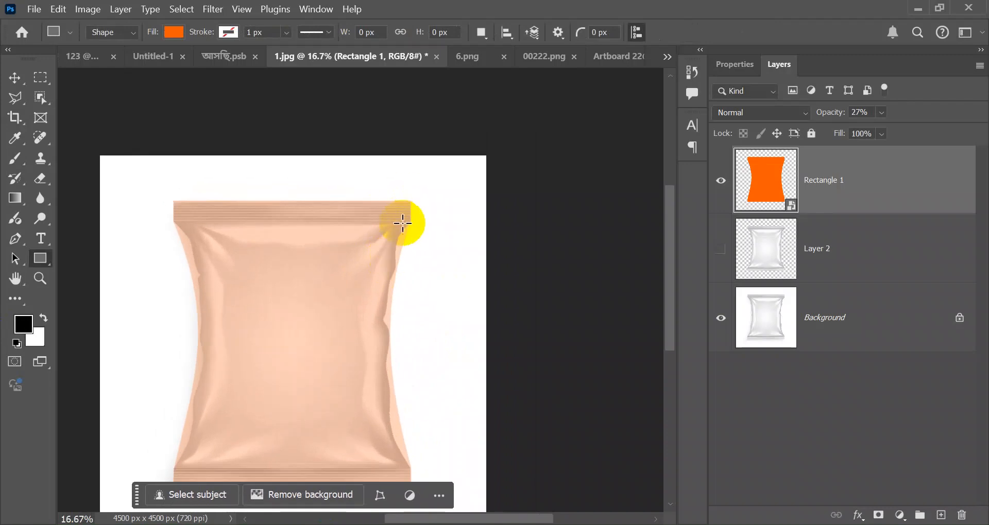
scroll(367, 238, down, 3)
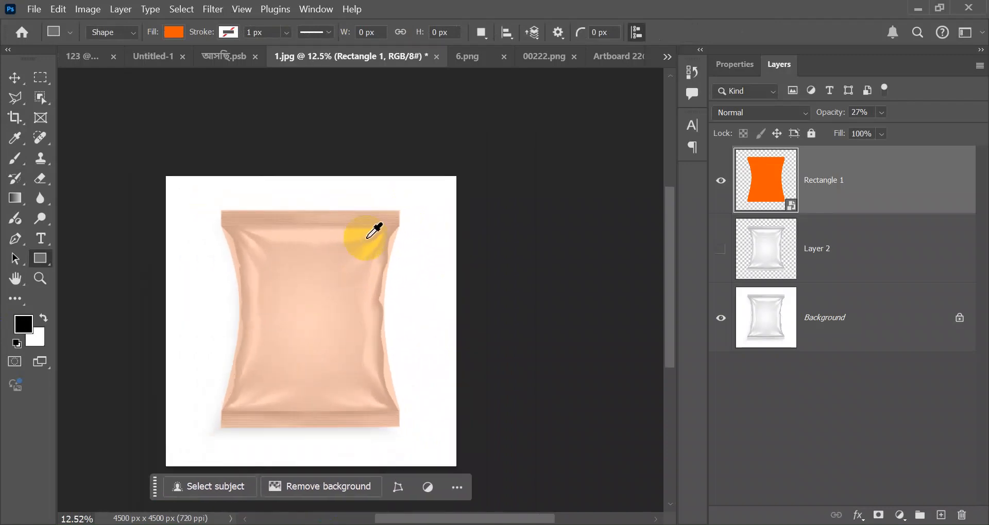
scroll(338, 309, up, 2)
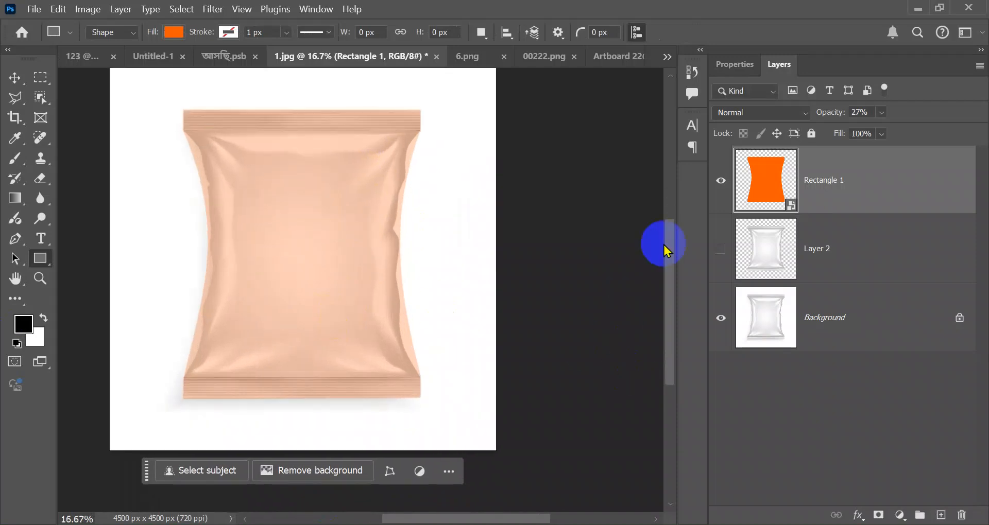
click(868, 117)
click(881, 112)
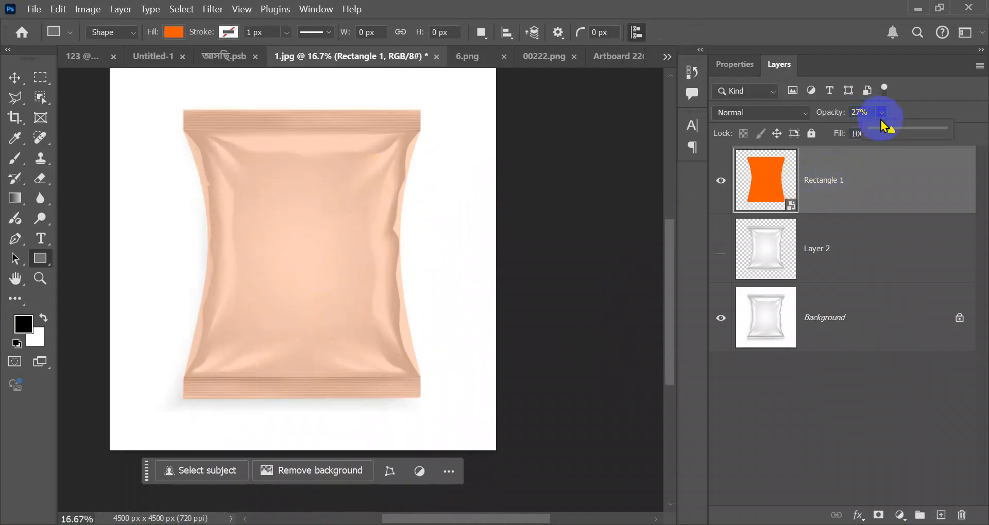
drag(891, 133, 984, 138)
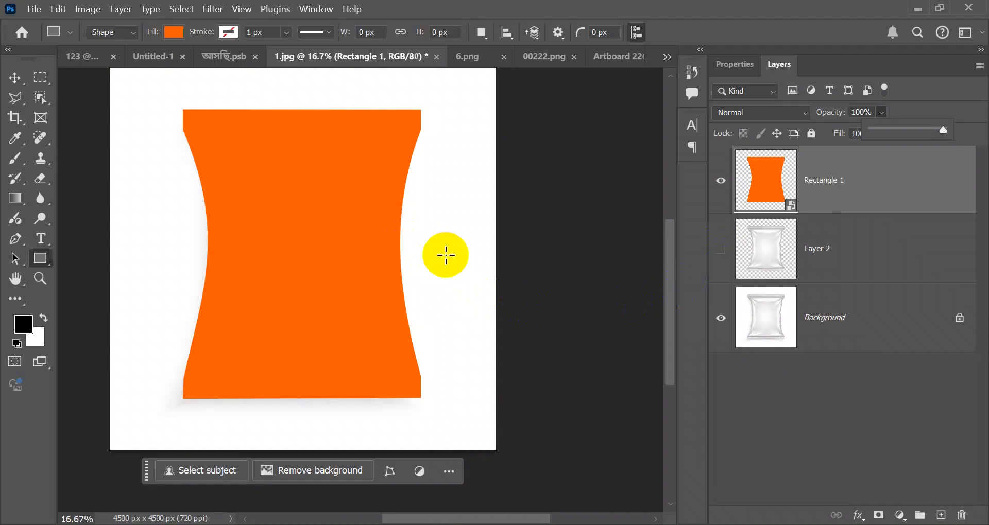
click(720, 252)
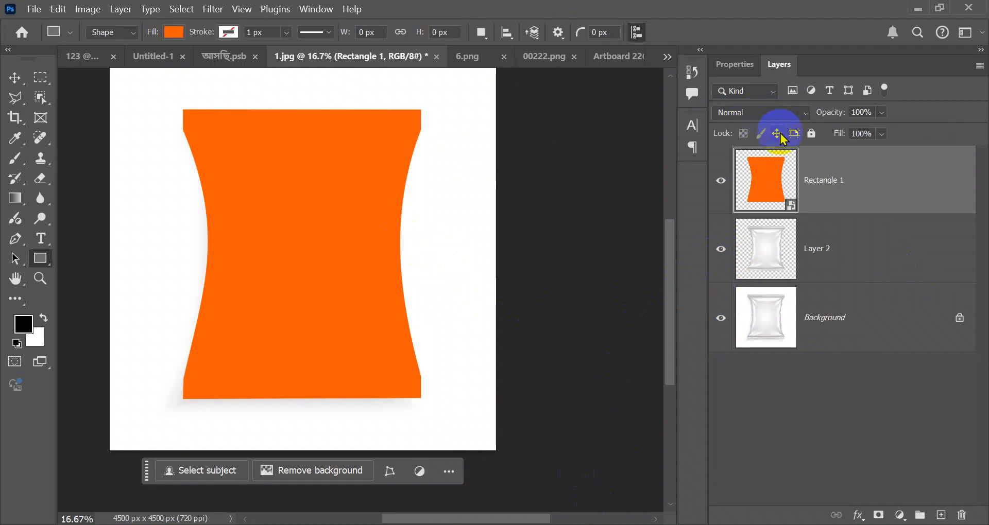
Set the Rectangle 1 layer's blend mode to Multiply.
click(785, 112)
click(773, 104)
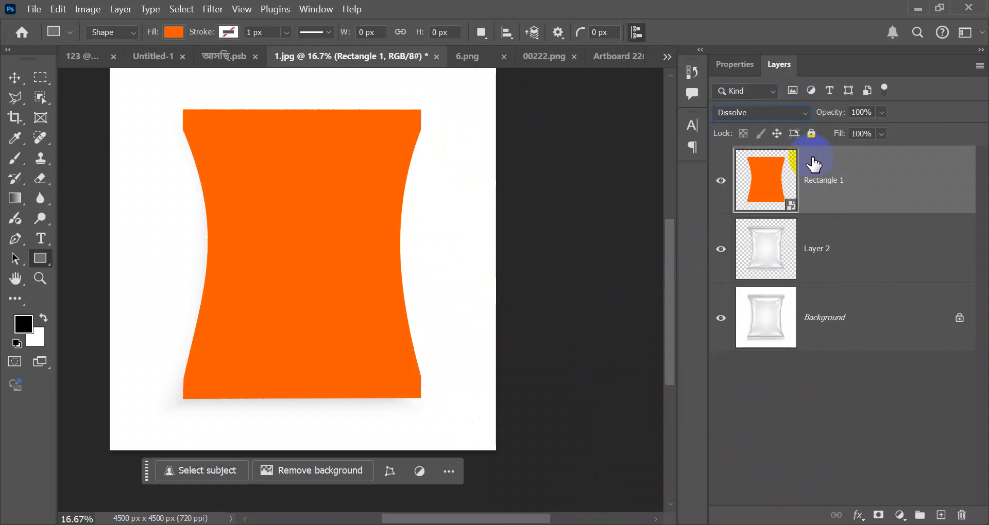
key(Down)
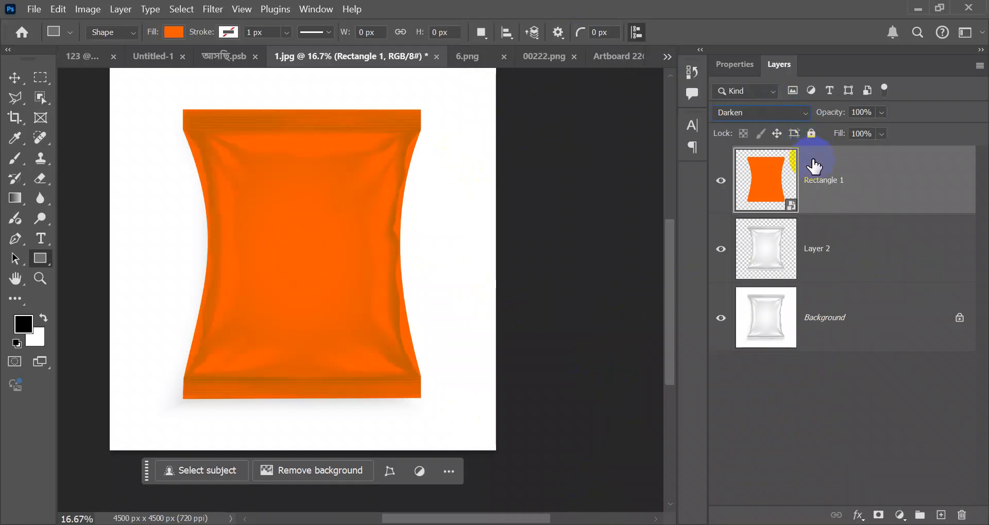
key(Down)
key(Up)
key(Down)
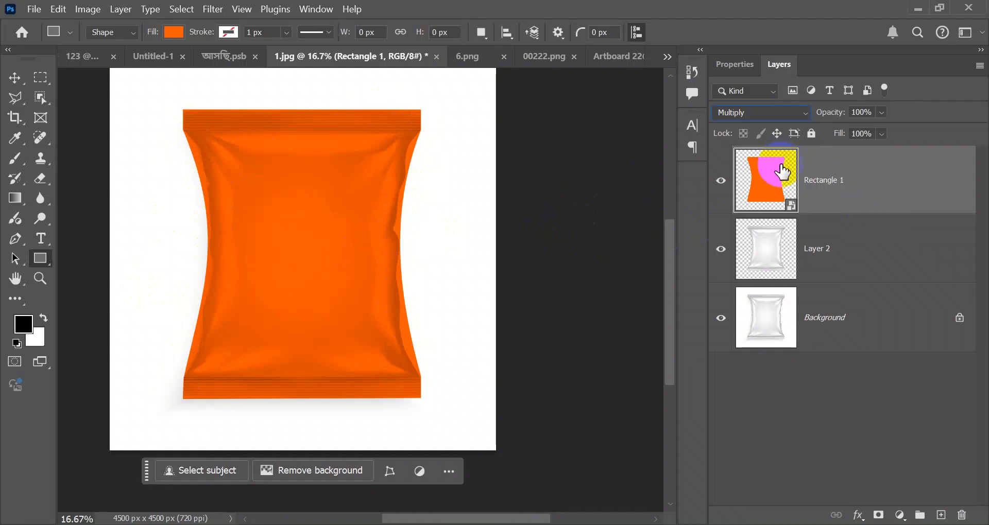
Clip Rectangle 1 to Layer 2 with a clipping mask and deselect the layer.
alt+click(821, 209)
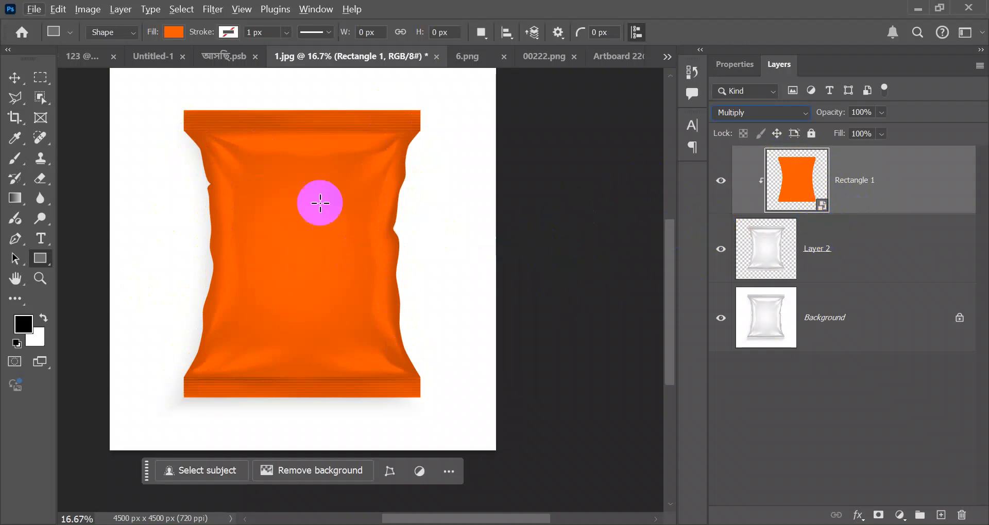
click(15, 77)
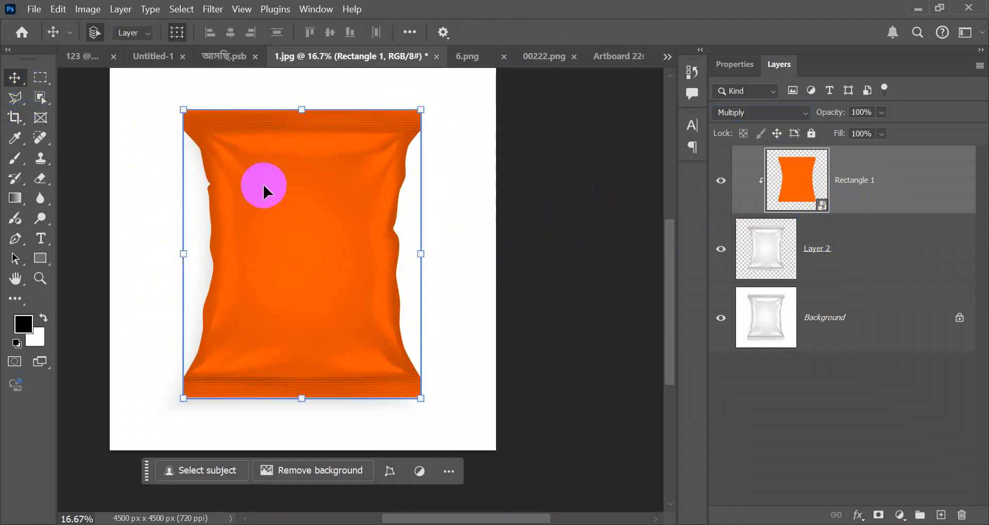
click(563, 202)
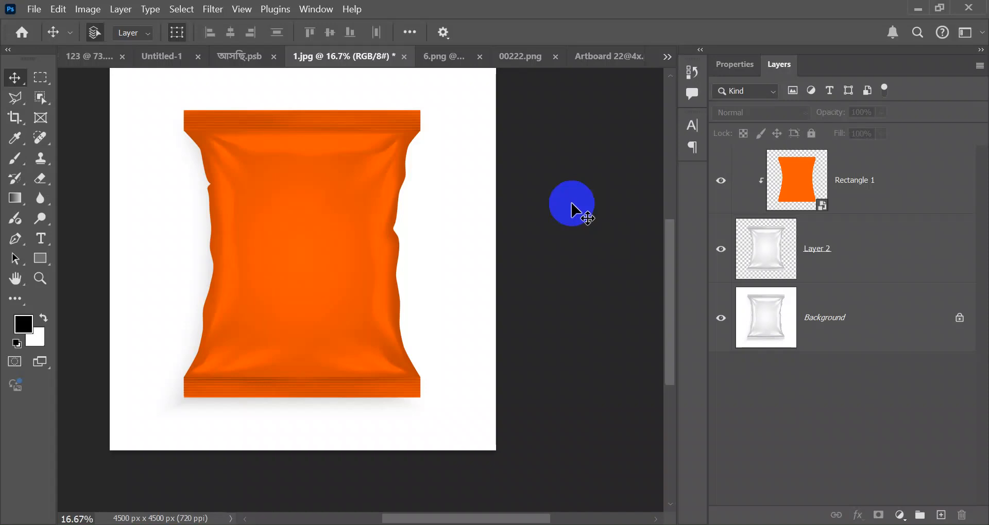
Release Rectangle 1 from its clipping mask to inspect the color overhang along the pouch's sides.
key(ctrl+alt+g)
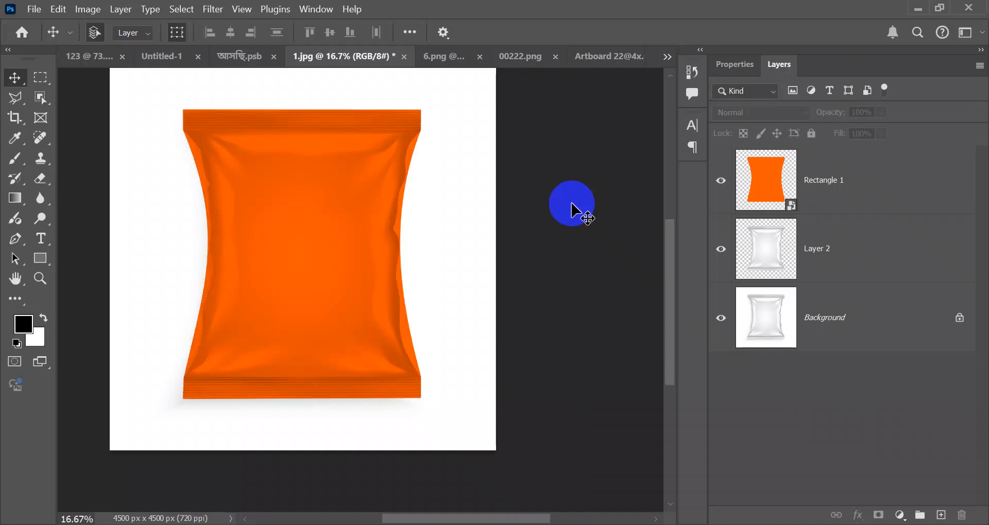
click(416, 150)
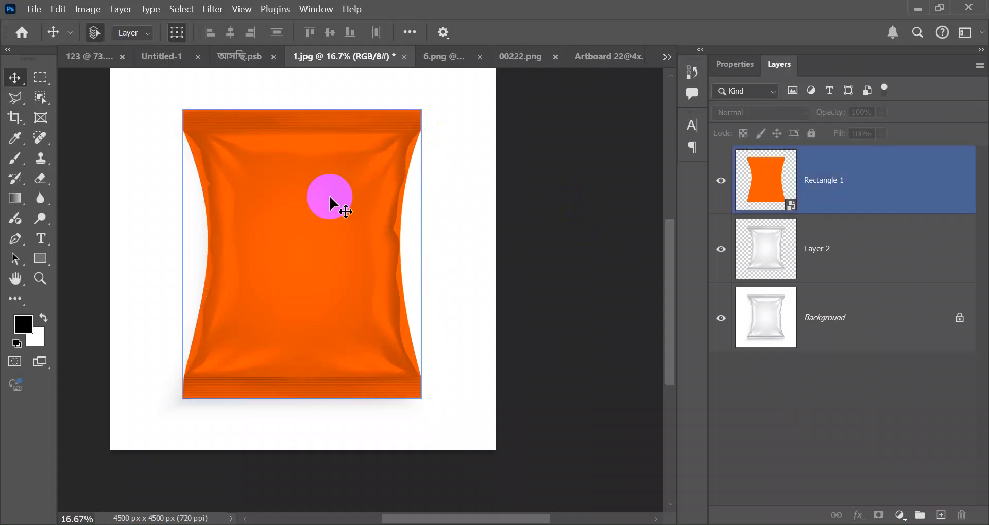
click(182, 143)
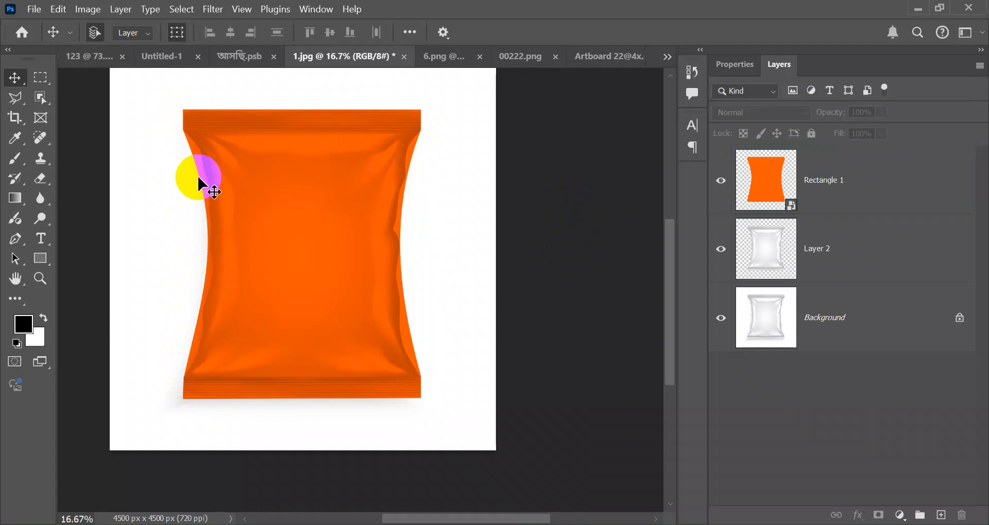
click(225, 241)
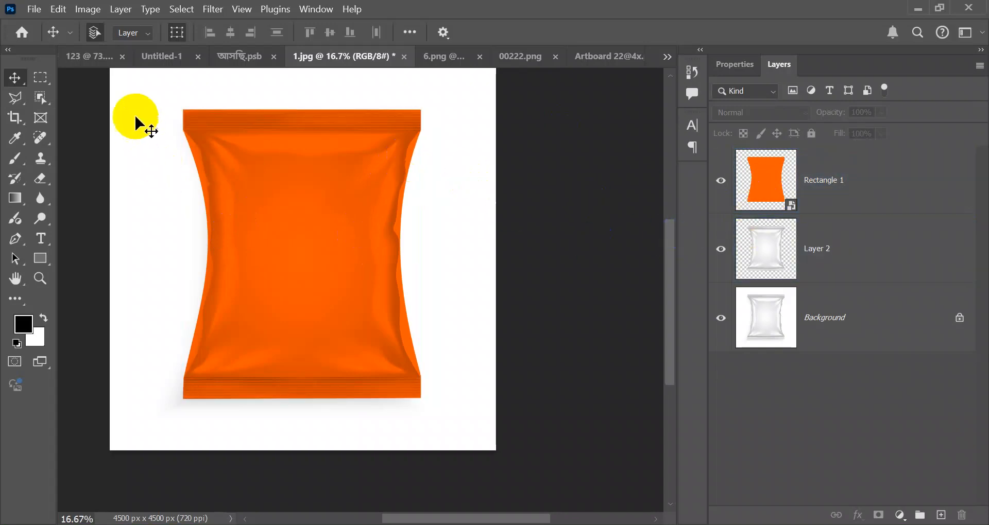
Add a blank layer above Rectangle 1 and reduce the Brush tool's size to 125.
click(14, 158)
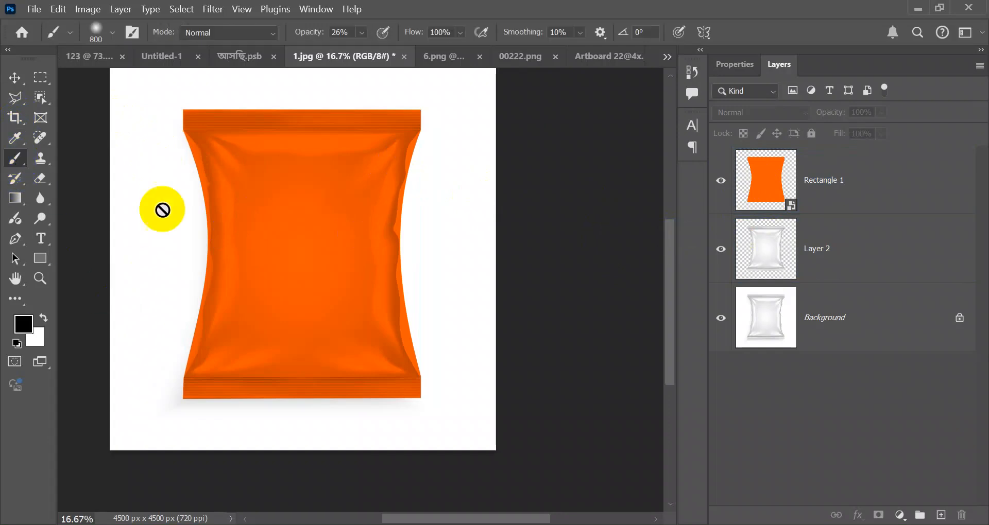
click(761, 185)
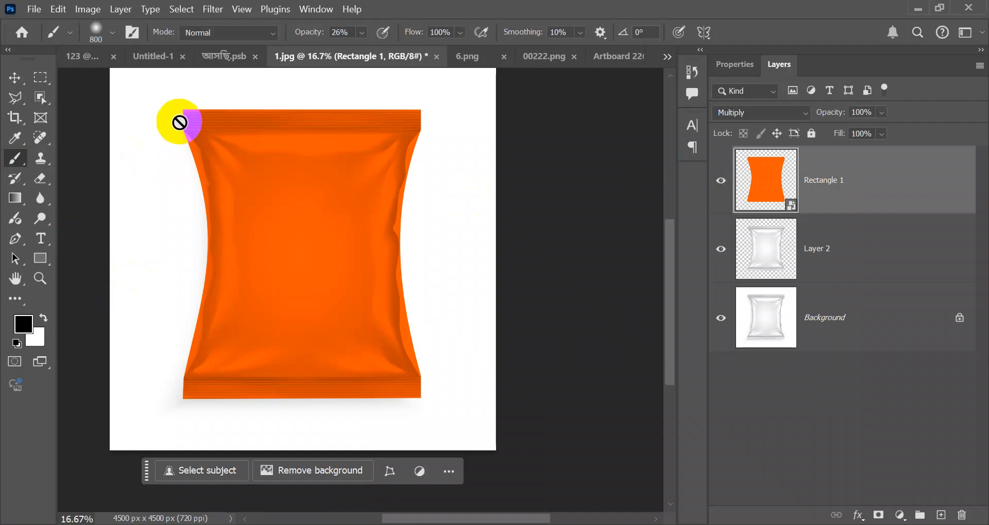
click(940, 515)
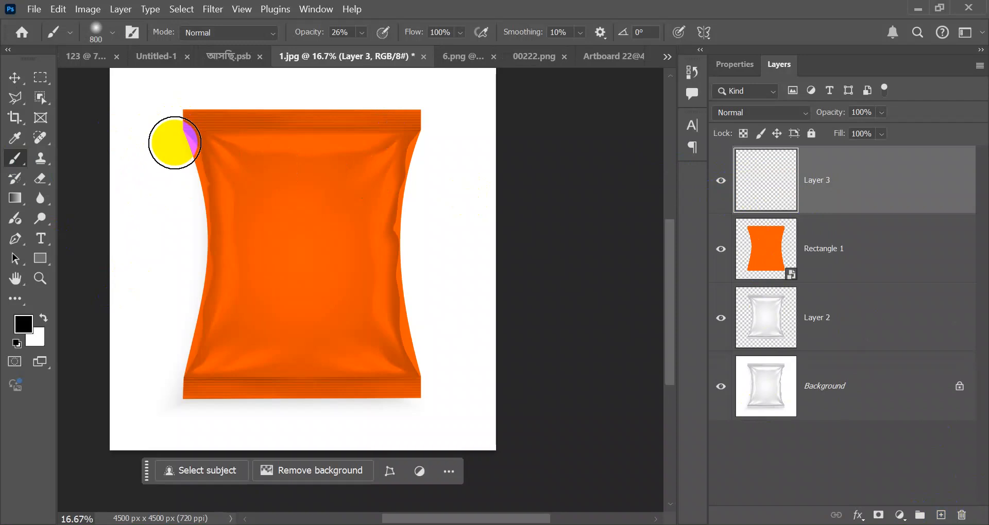
key(bracketleft)
key(bracketleft)
key(bracketleft)
key(bracketleft)
key(bracketleft)
key(bracketleft)
key(bracketleft)
key(bracketleft)
key(bracketleft)
key(bracketleft)
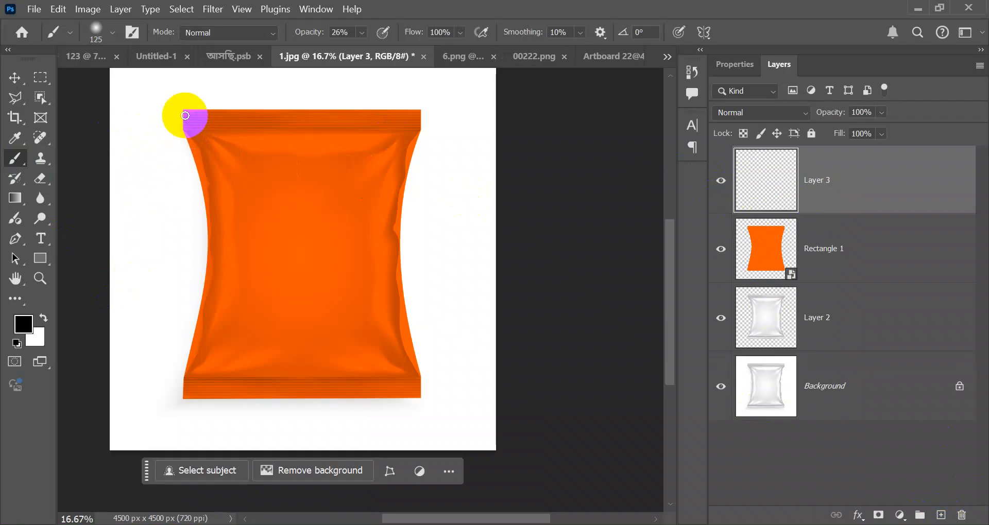
Undo a test brush stroke along the pouch's left edge and set the brush opacity to 100%.
drag(186, 121, 184, 174)
key(ctrl+z)
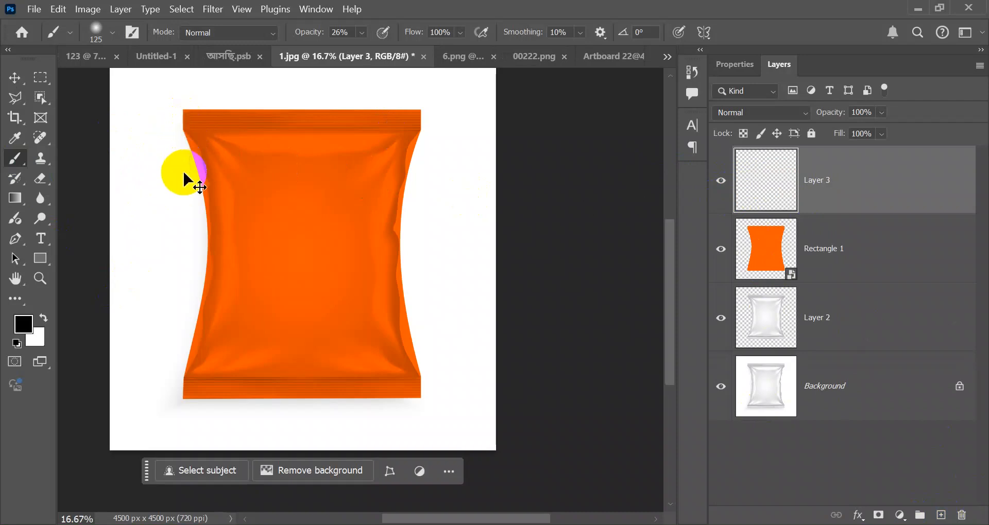
click(362, 32)
drag(372, 50, 423, 49)
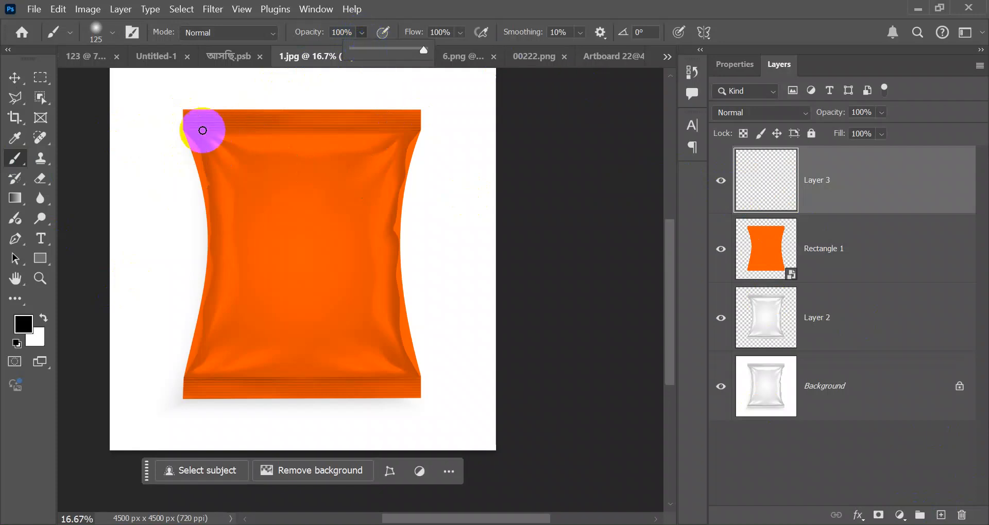
Paint a straight vertical black brush line down each side of the pouch, from the top corner to the bottom corner.
click(185, 114)
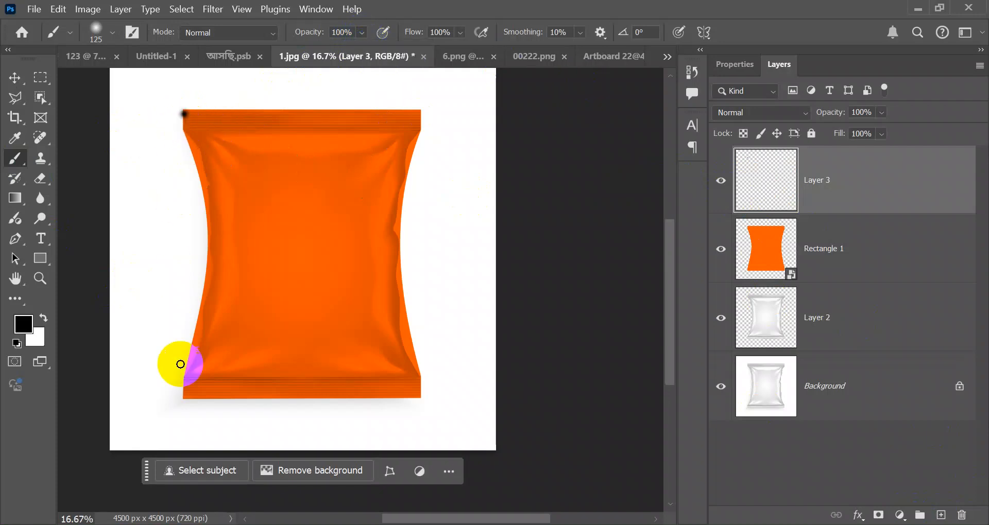
shift+click(182, 397)
click(422, 114)
shift+click(422, 394)
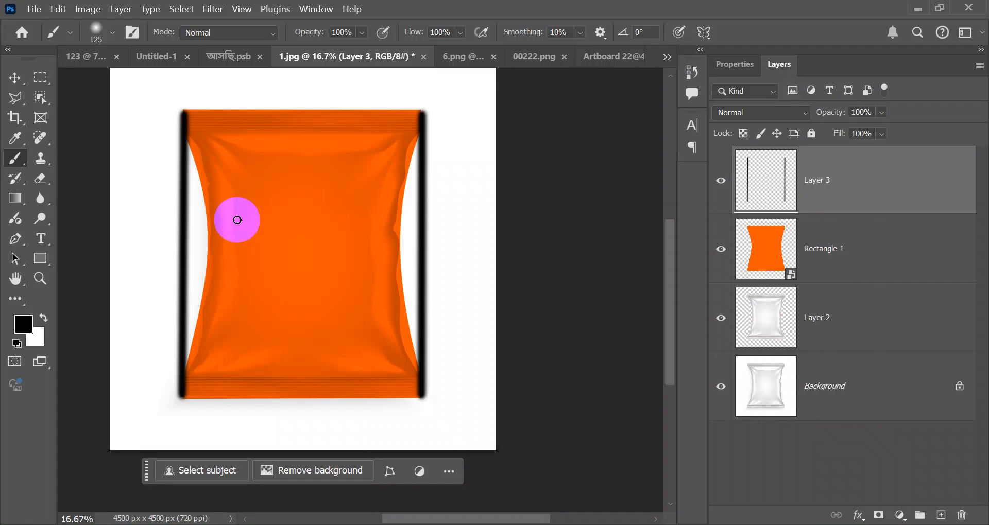
Undo the black brush lines and the creation of the blank layer.
key(ctrl+z)
key(ctrl+z)
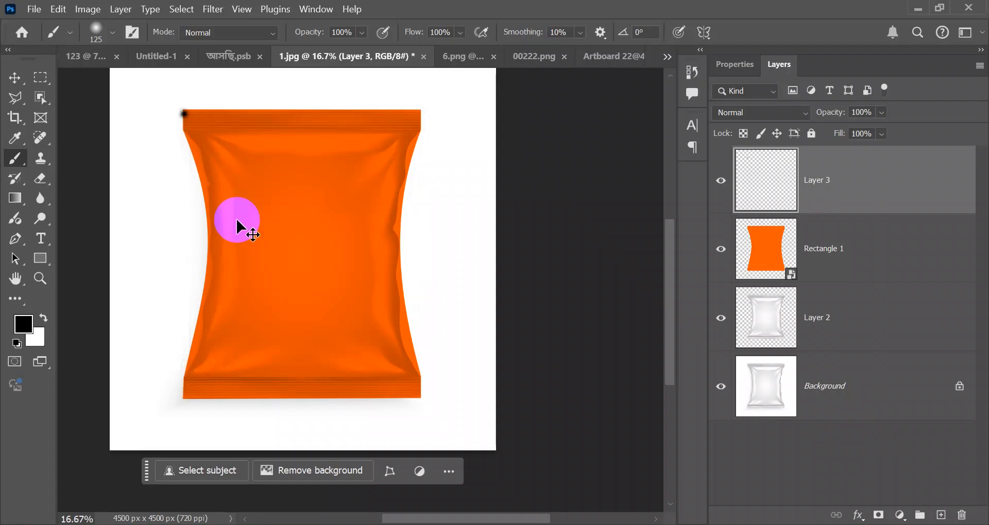
key(ctrl+z)
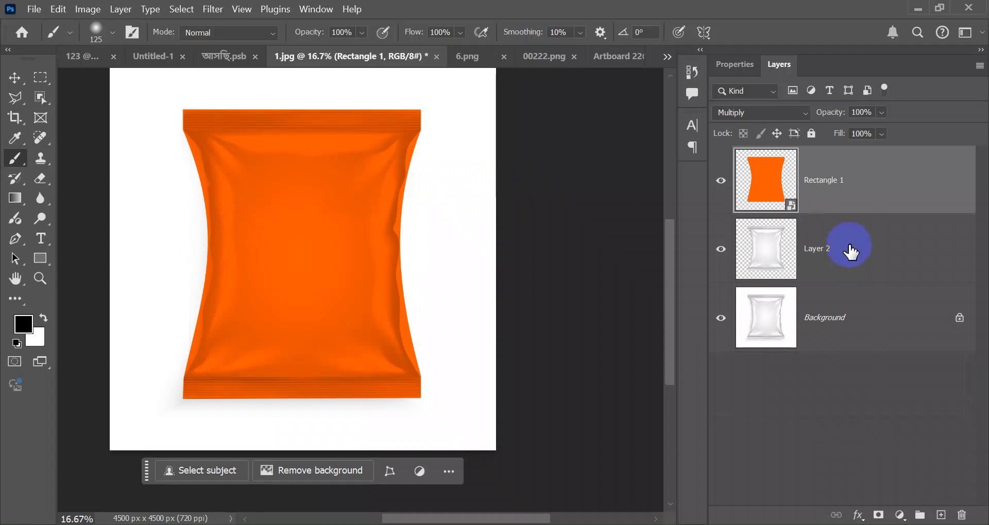
Clip Rectangle 1 to Layer 2 with a clipping mask and keep Rectangle 1 selected.
alt+click(828, 214)
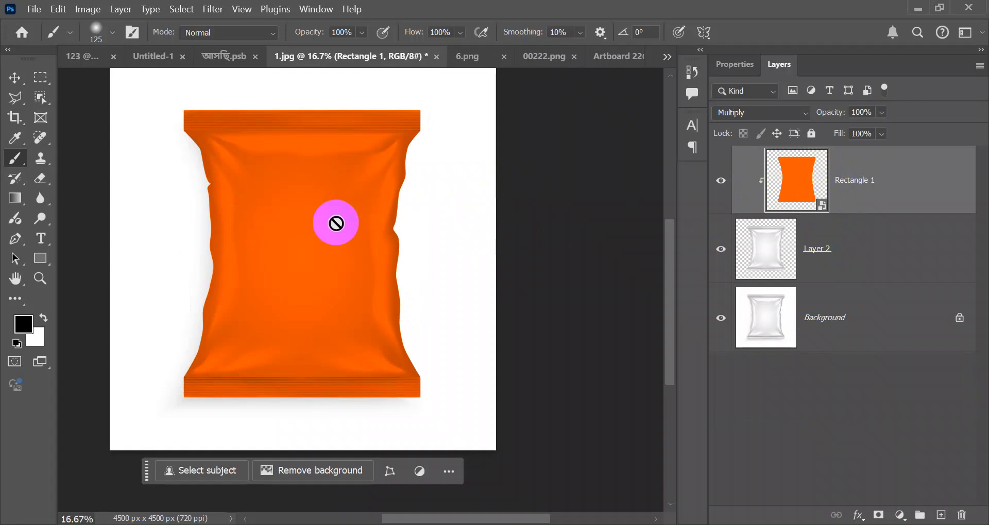
click(770, 249)
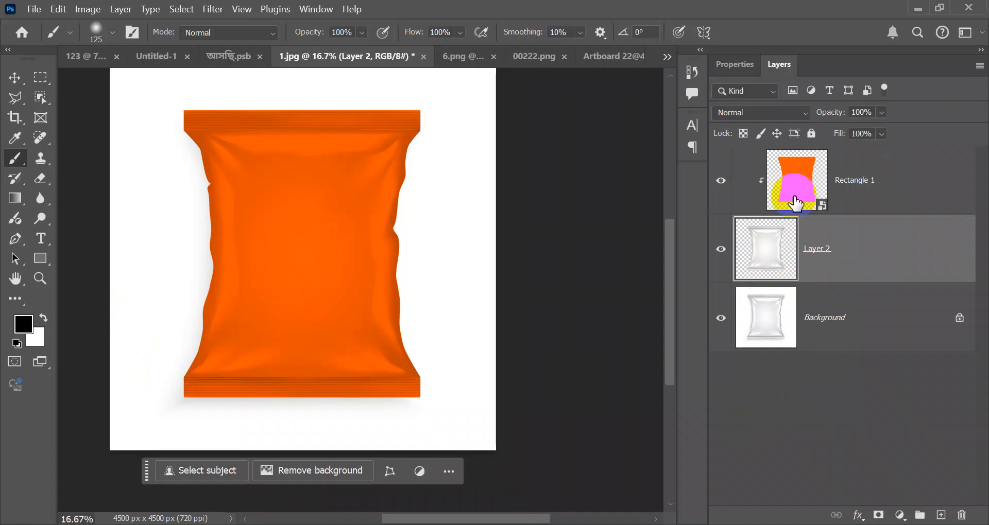
click(786, 189)
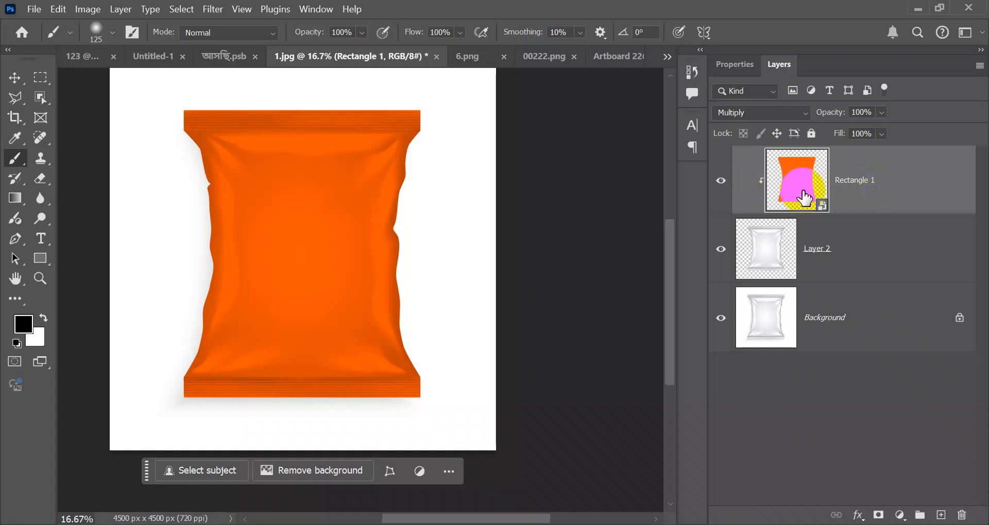
Open the contents of the Rectangle 1 smart object and place the image file 3 as an embedded object.
double_click(799, 193)
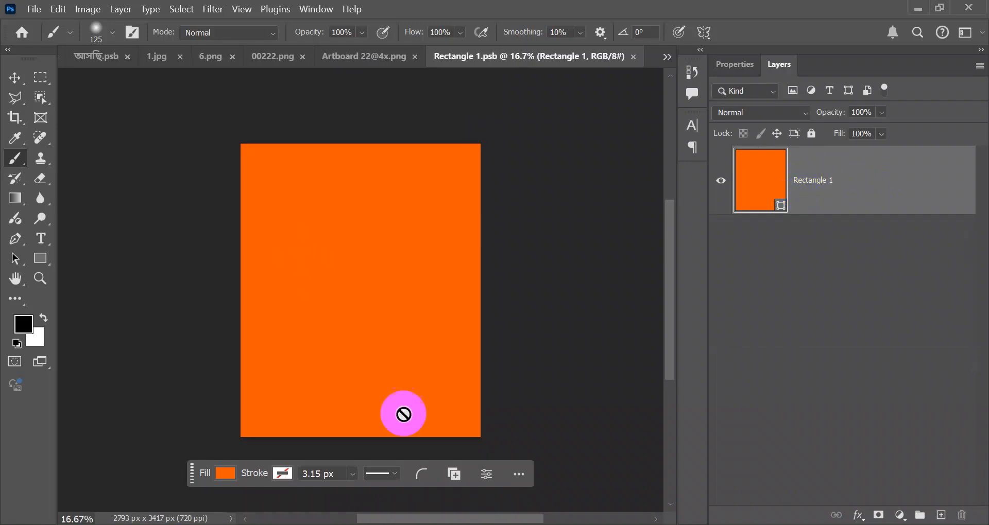
click(8, 81)
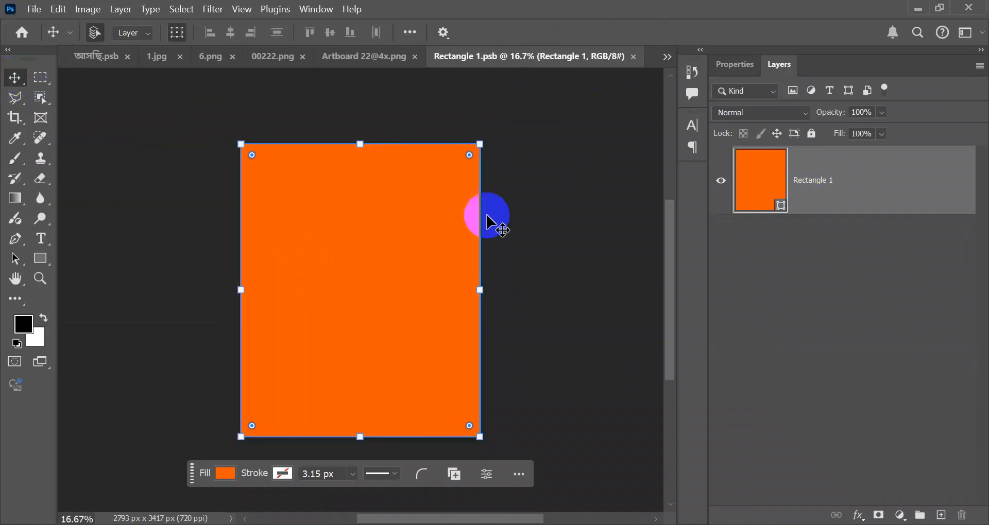
click(34, 9)
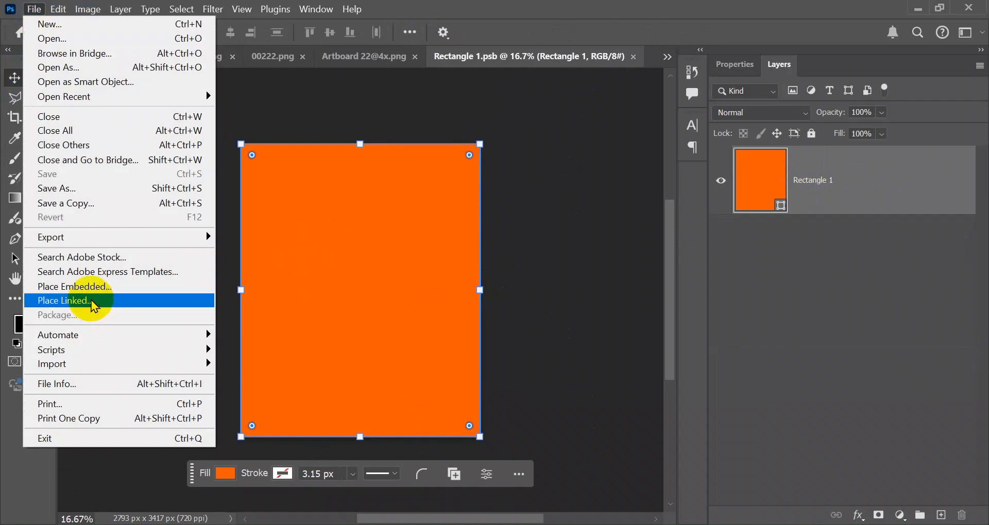
click(94, 287)
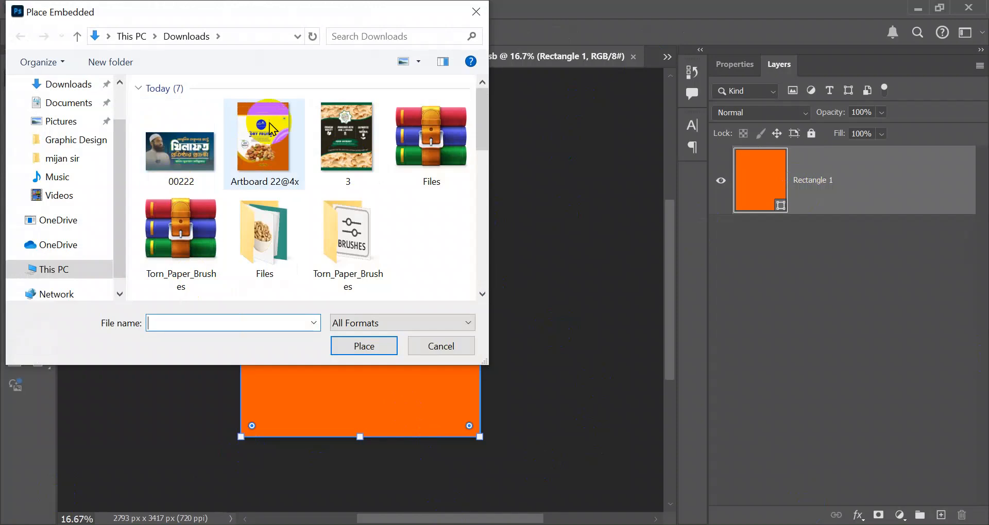
click(340, 143)
double_click(340, 143)
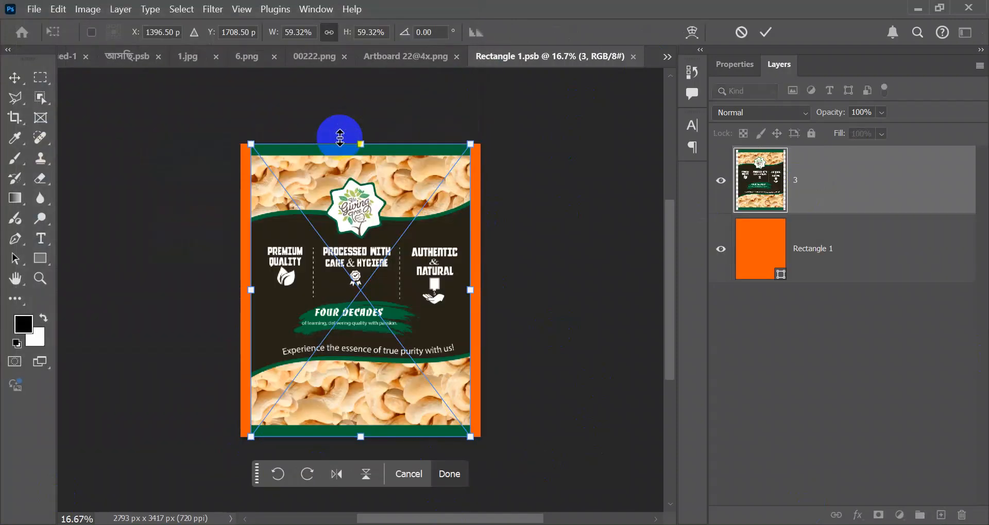
Stretch the placed image 3 horizontally to both canvas edges, commit the placement and deselect the layers.
drag(470, 295, 480, 289)
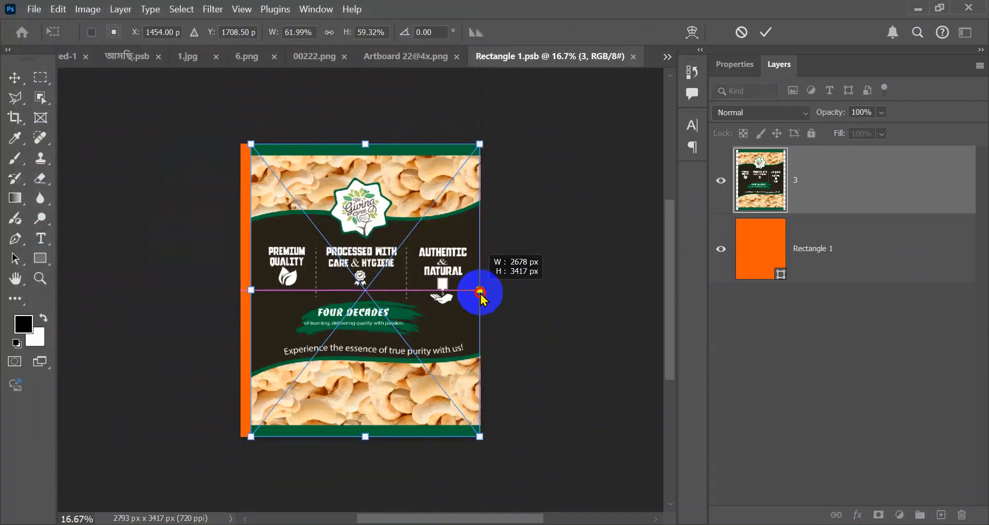
drag(251, 286, 241, 287)
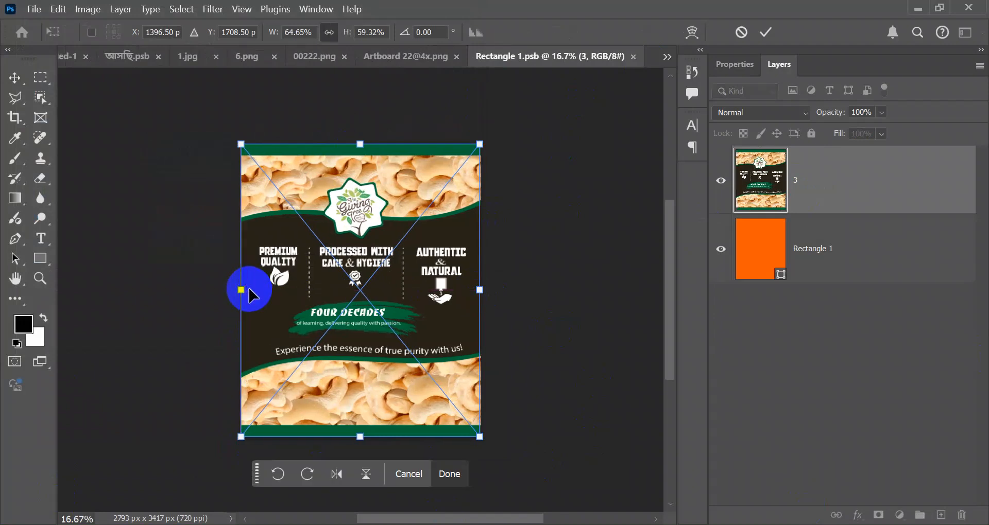
key(Return)
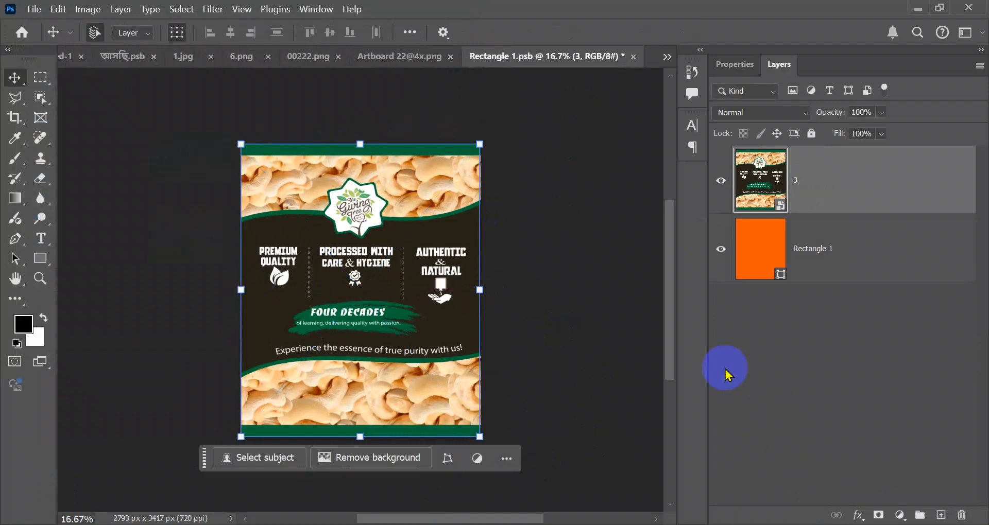
click(614, 324)
click(766, 260)
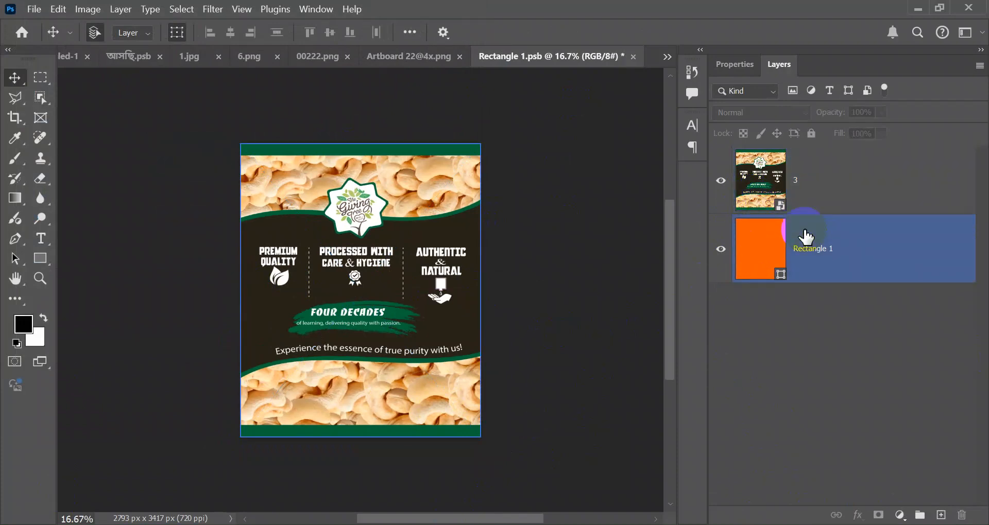
ctrl+click(806, 237)
Save the smart object contents and return to the 1.jpg document to view the artwork on the pouch.
key(ctrl+s)
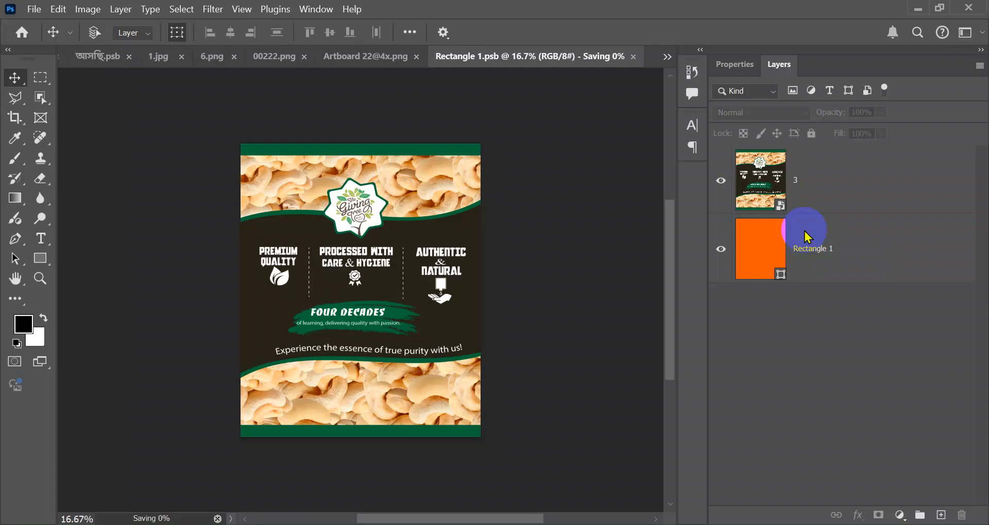
click(807, 237)
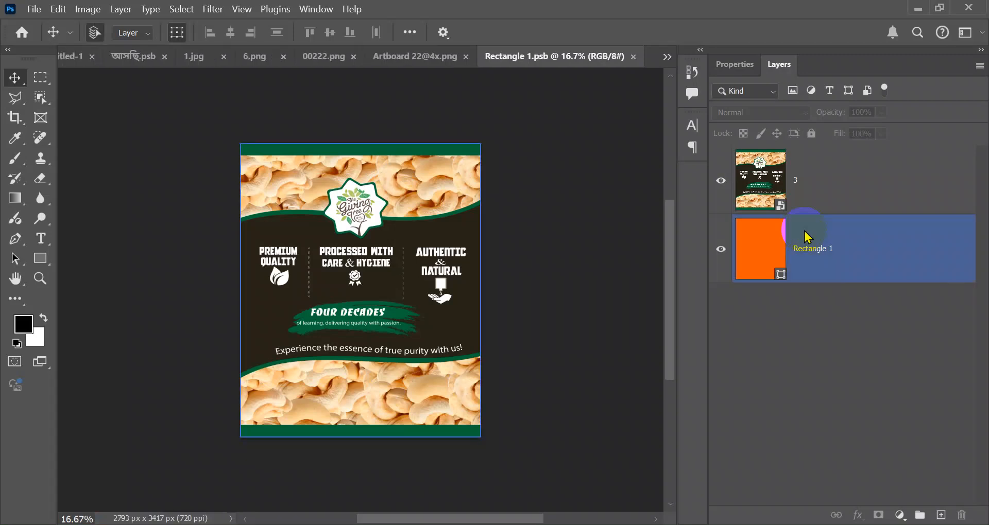
ctrl+click(801, 238)
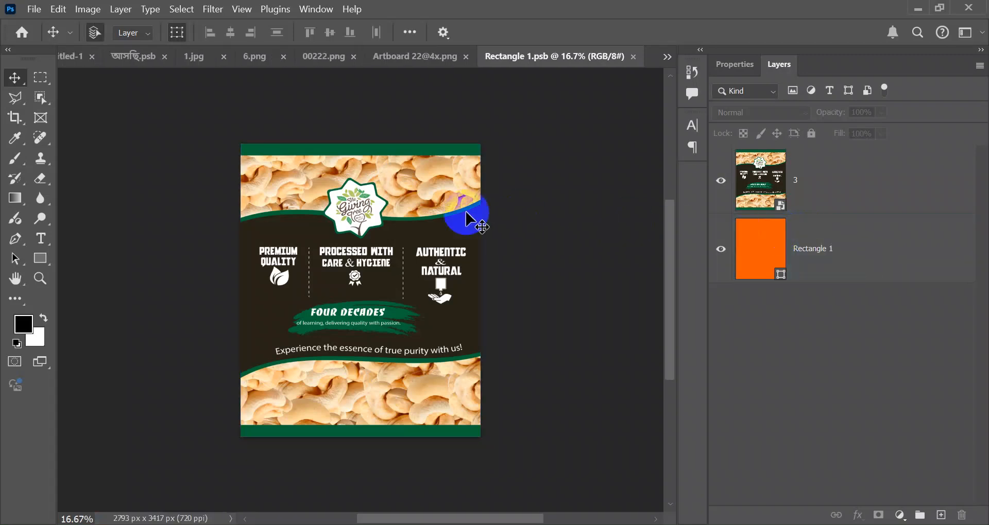
click(189, 60)
click(591, 242)
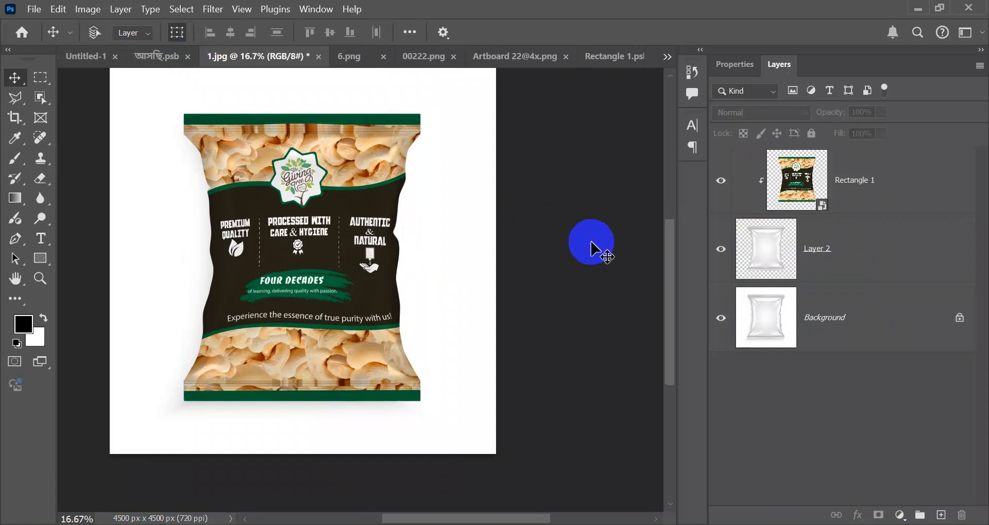
Undo the smart object's artwork update in 1.jpg and leave all layers deselected.
key(ctrl+z)
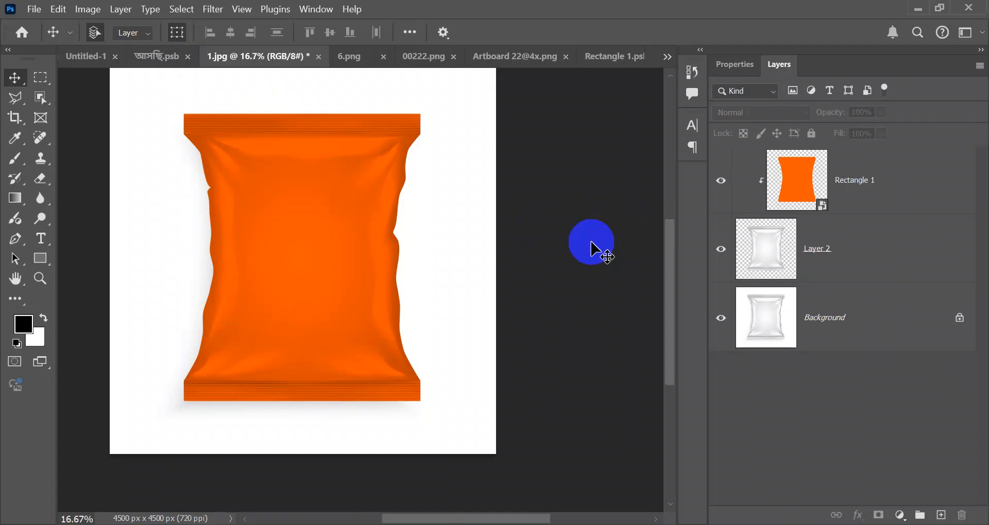
click(819, 249)
click(556, 278)
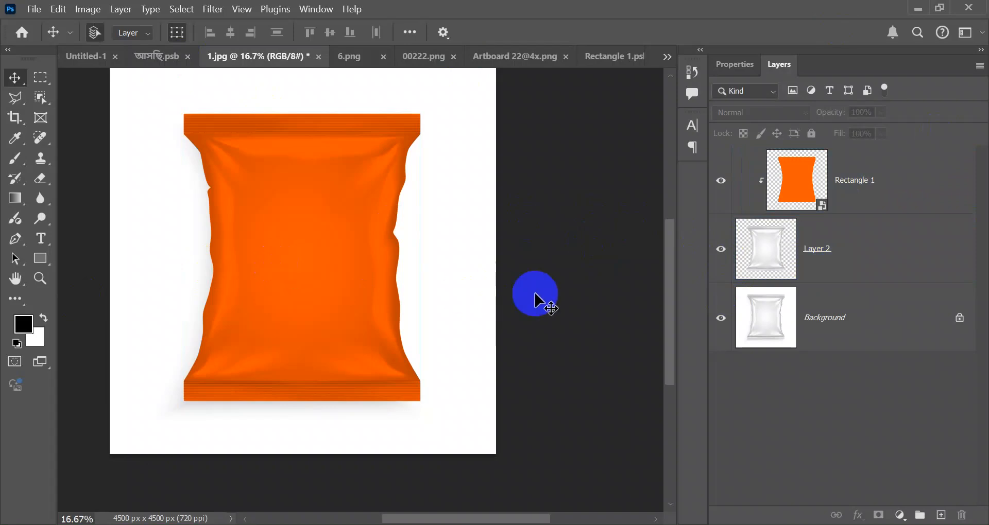
Open the contents of the Rectangle 1 smart object again and place the Artboard 22@4x file as an embedded object.
click(770, 185)
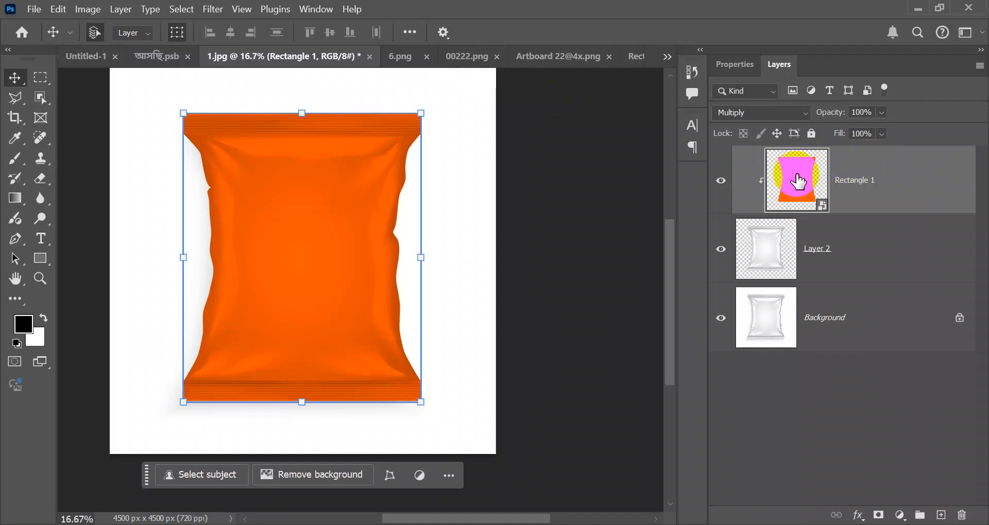
double_click(798, 182)
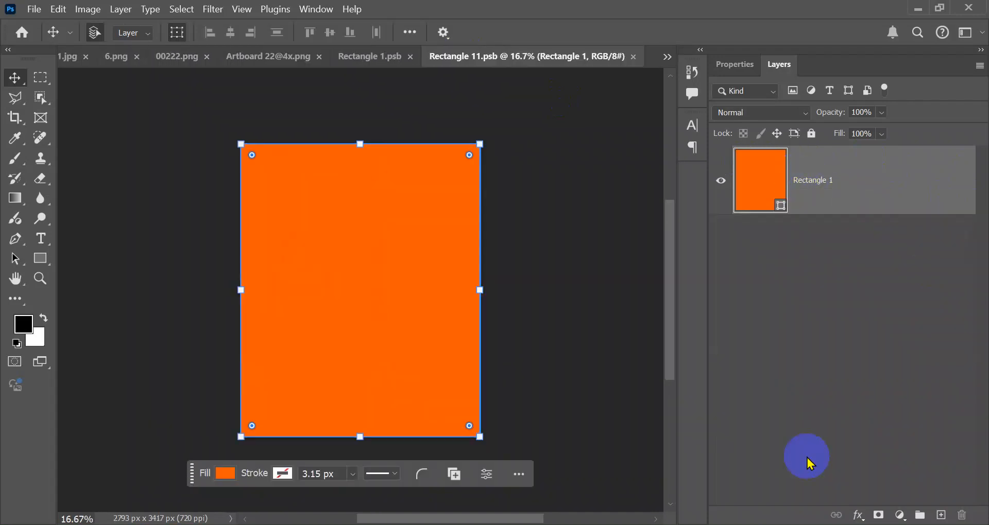
click(402, 117)
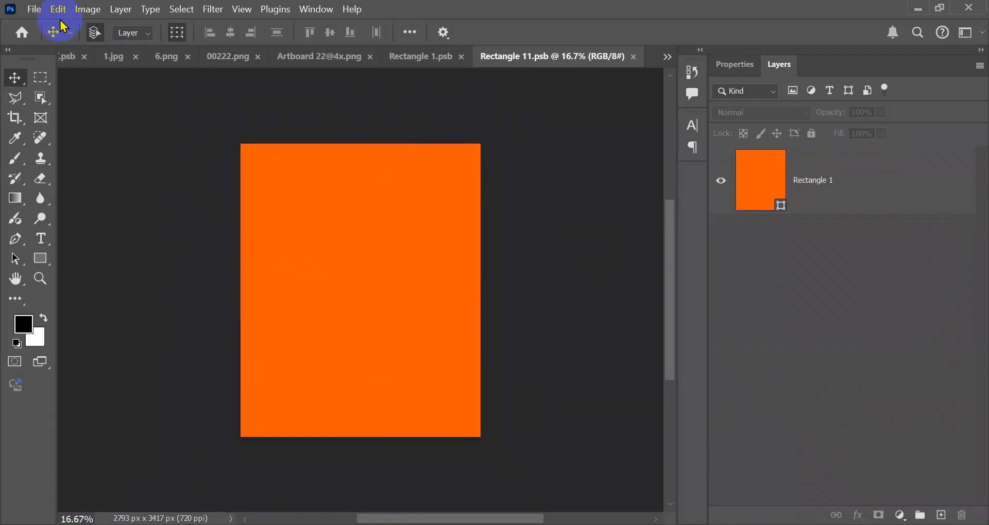
click(36, 10)
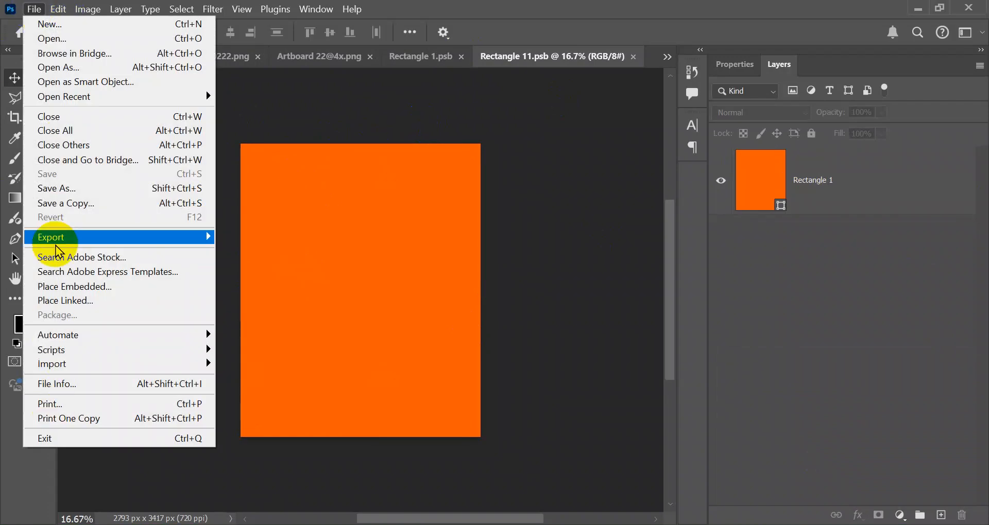
click(75, 286)
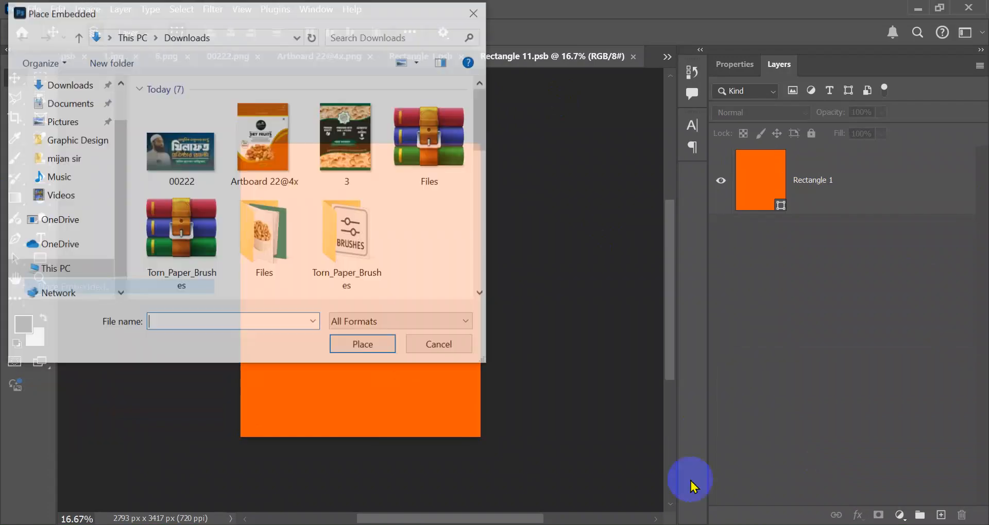
click(262, 160)
click(262, 162)
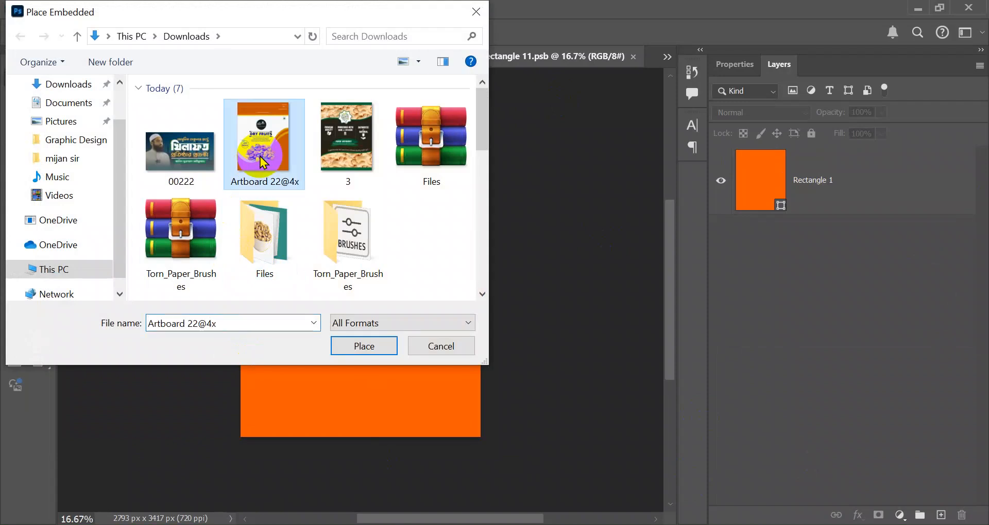
double_click(263, 158)
Stretch the placed Artboard 22@4x design horizontally to both canvas edges and commit the placement.
drag(471, 290, 477, 293)
drag(251, 290, 240, 290)
click(449, 473)
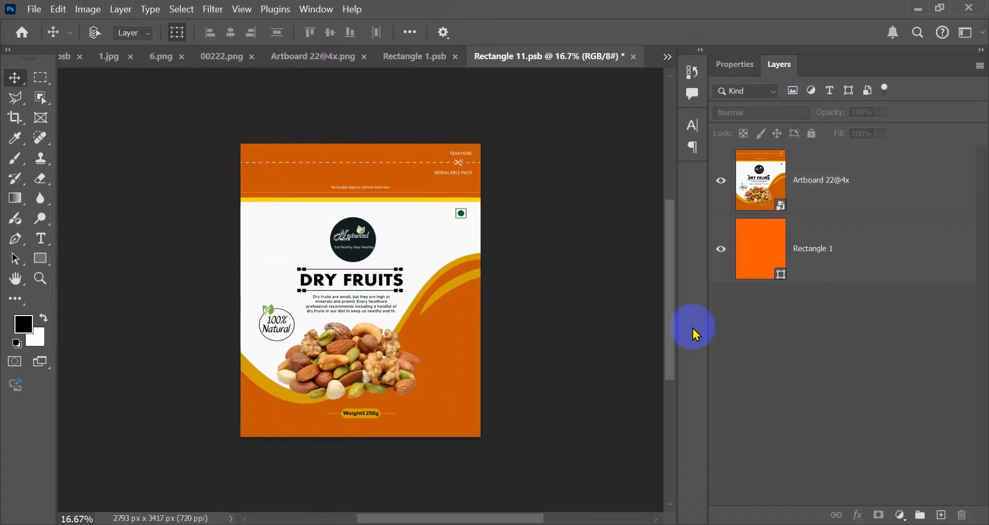
Save the smart object contents and return to the 1.jpg document to view the dry fruits design on the pouch.
key(ctrl+s)
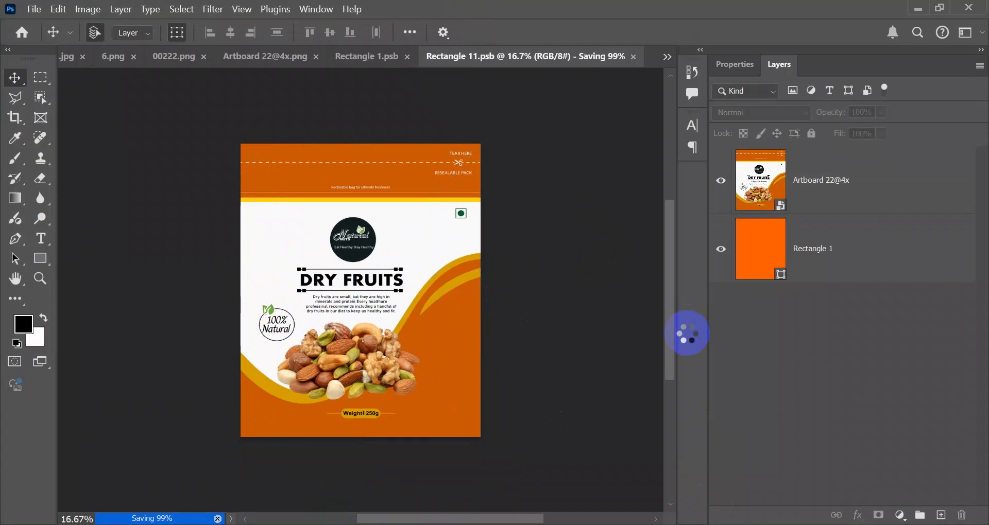
click(391, 257)
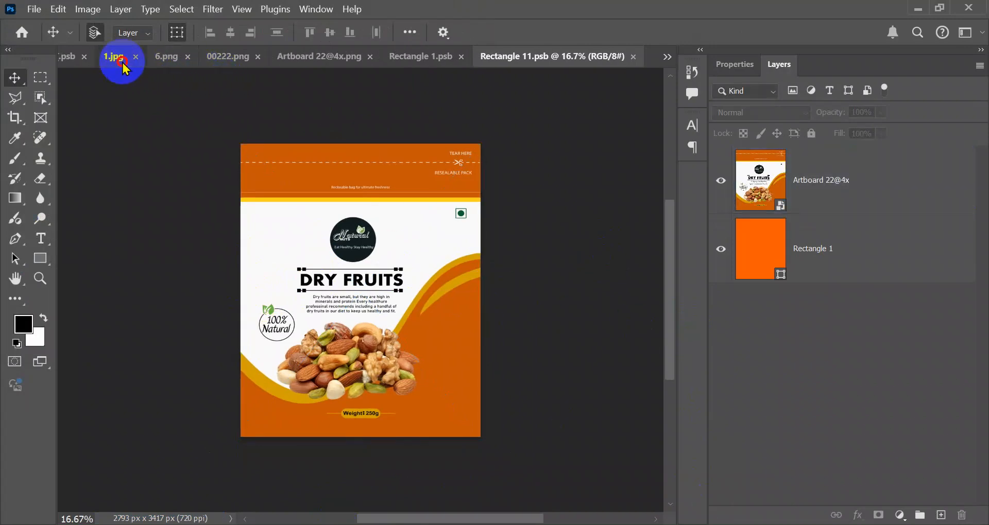
click(121, 61)
click(592, 189)
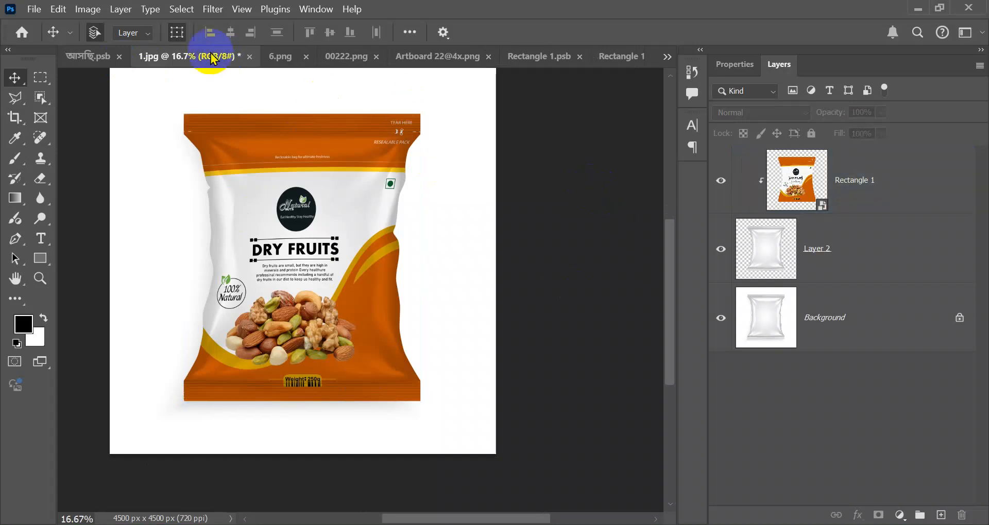
click(843, 198)
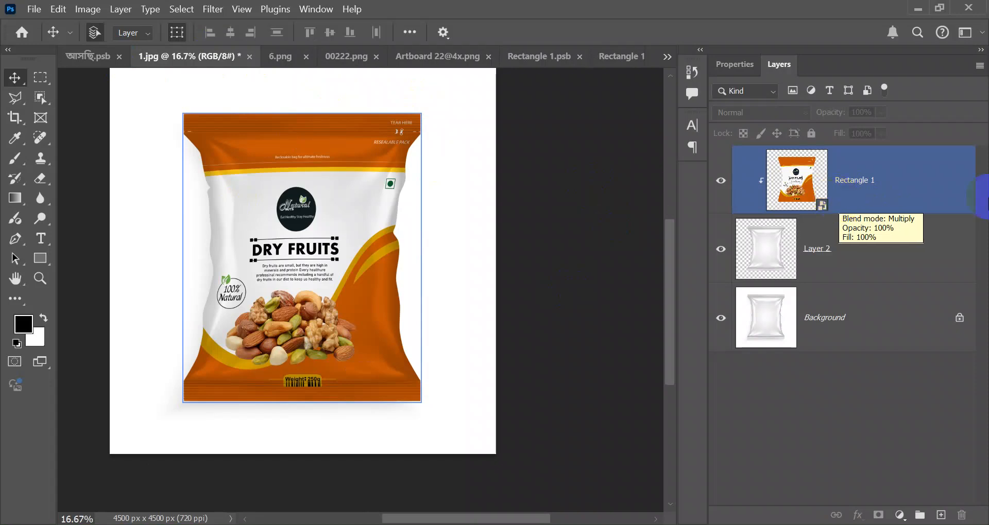
click(552, 267)
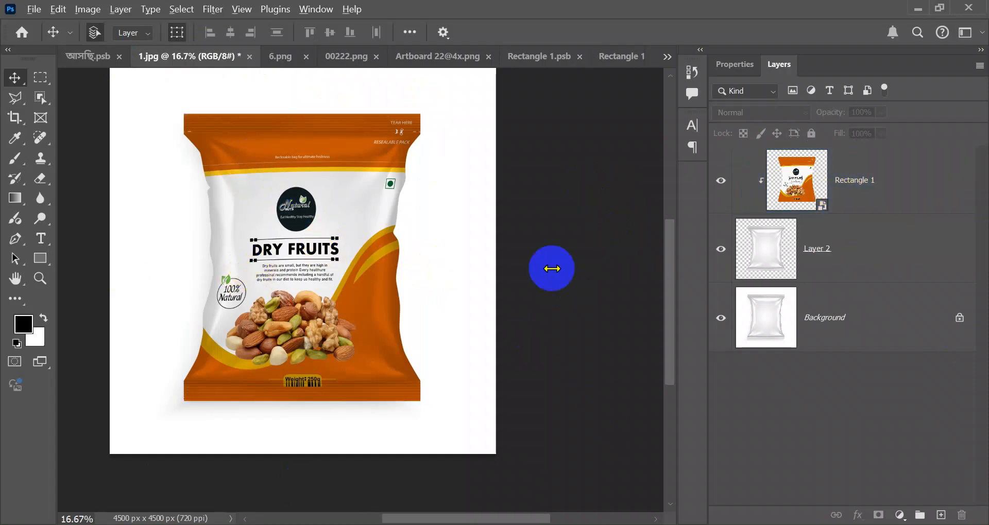
Preview other blend modes on the Rectangle 1 layer and settle on Multiply.
click(838, 210)
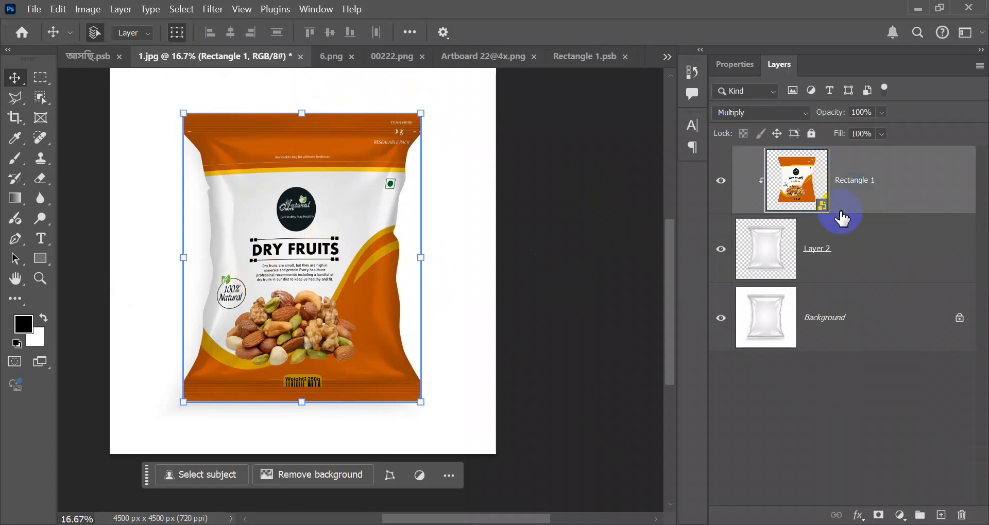
click(751, 113)
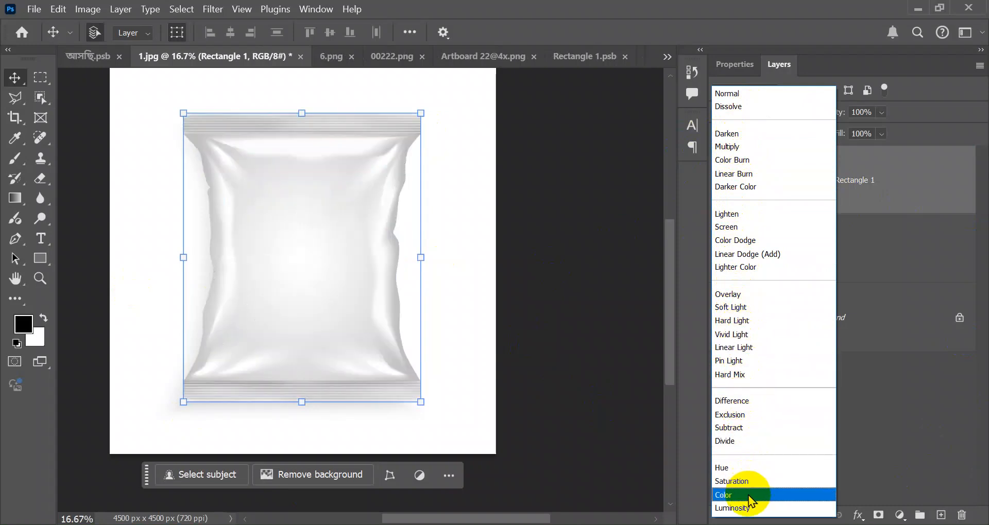
click(759, 146)
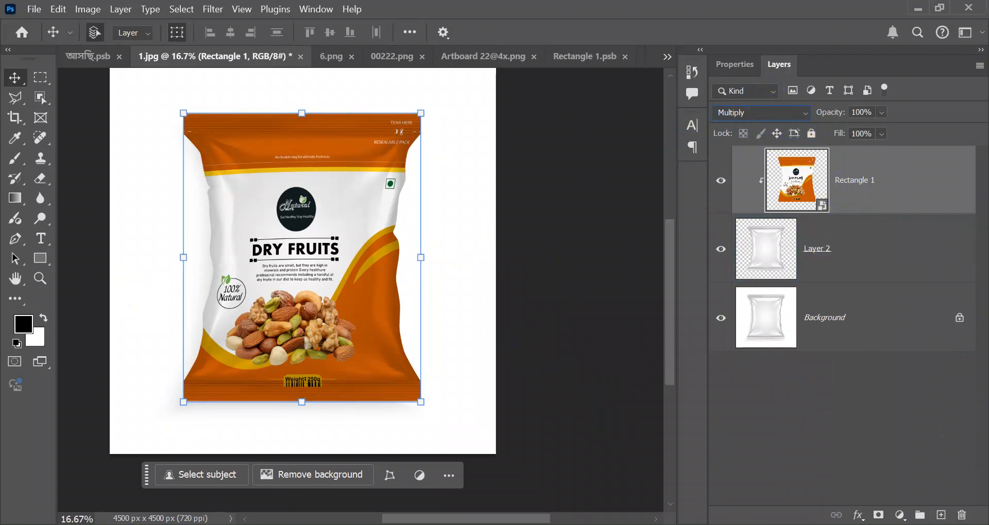
click(857, 515)
click(899, 369)
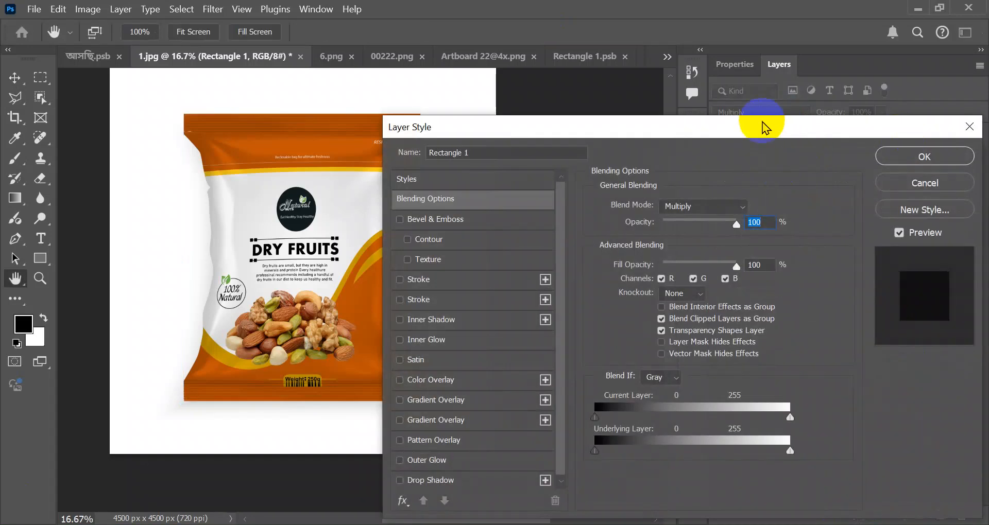
drag(761, 126, 903, 115)
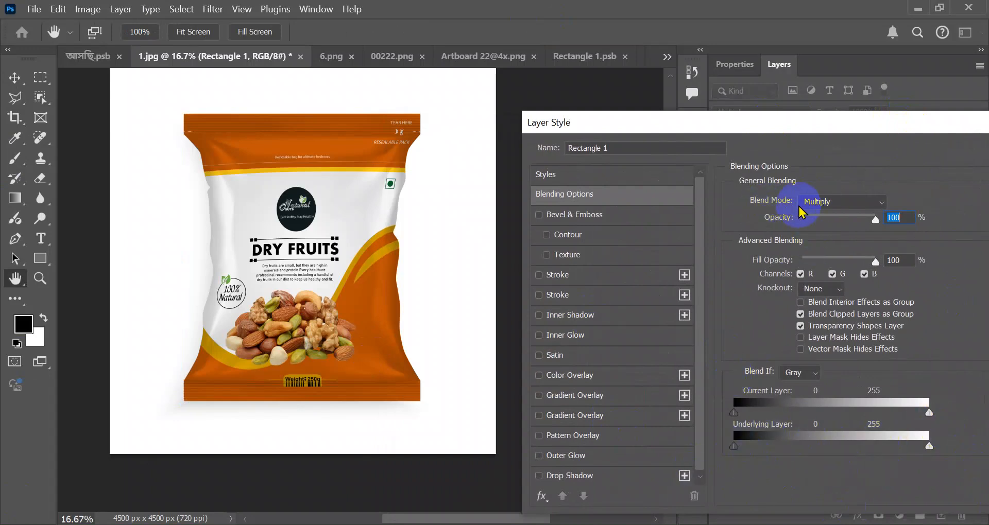
drag(798, 127, 656, 306)
click(894, 354)
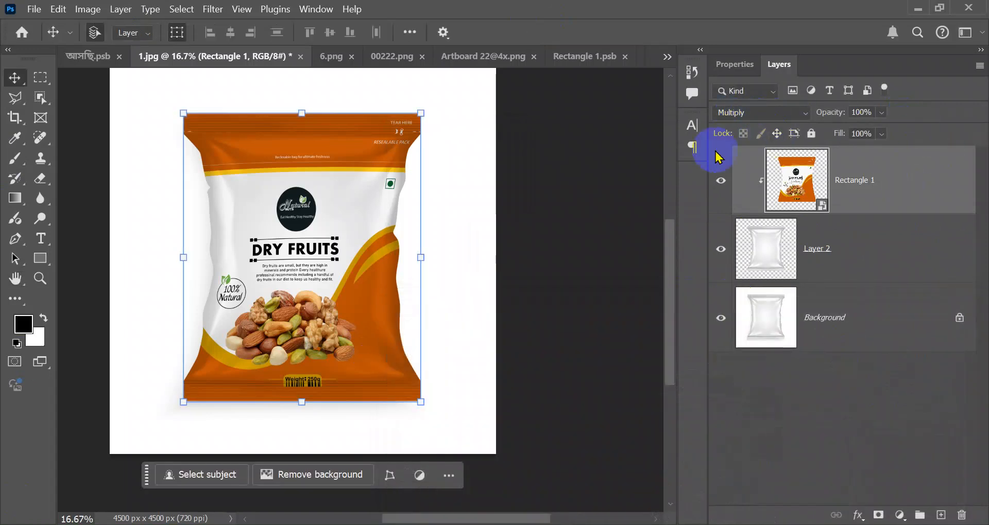
In Rectangle 1's blending options, split the Underlying Layer shadow slider of Blend If to 171 / 198.
click(857, 515)
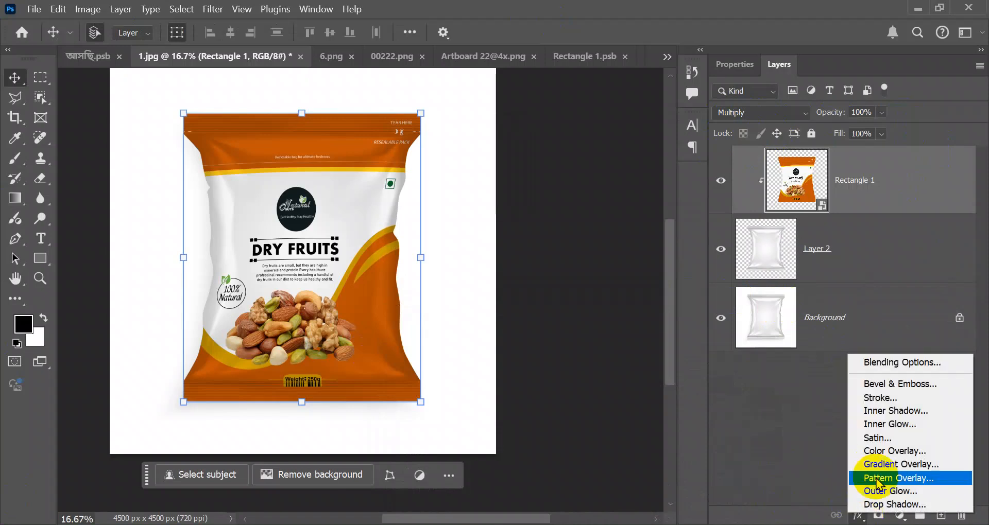
click(890, 362)
drag(589, 129, 698, 111)
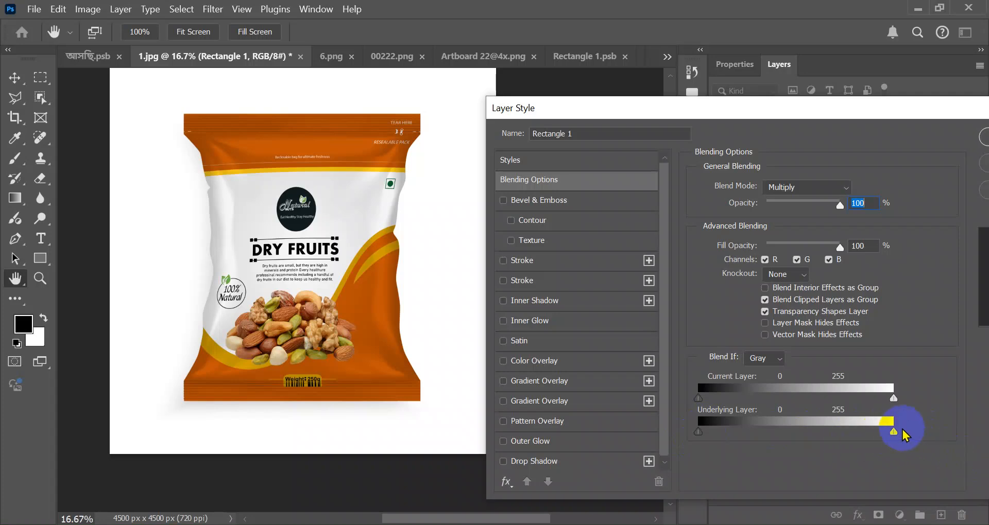
mouse_move(894, 435)
mouse_down()
mouse_move(882, 435)
mouse_move(901, 436)
mouse_up()
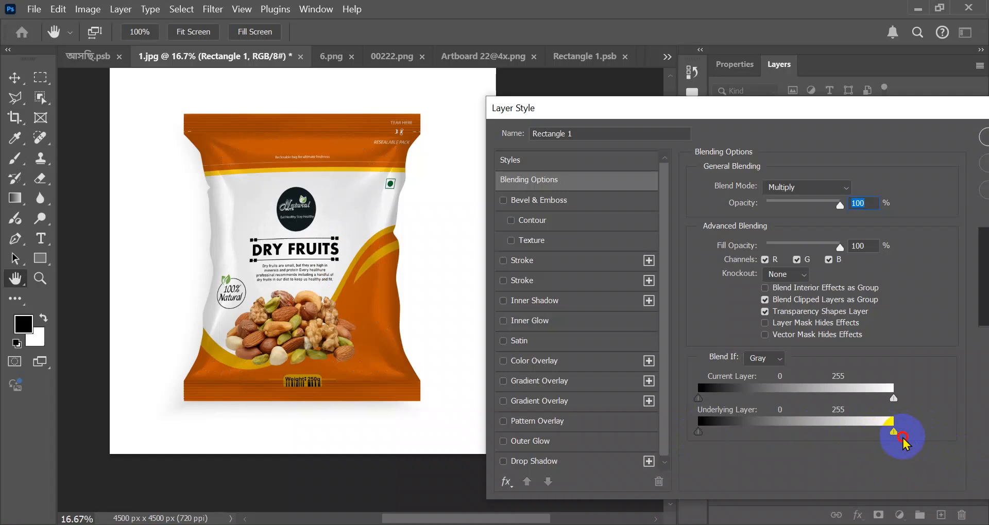
click(693, 431)
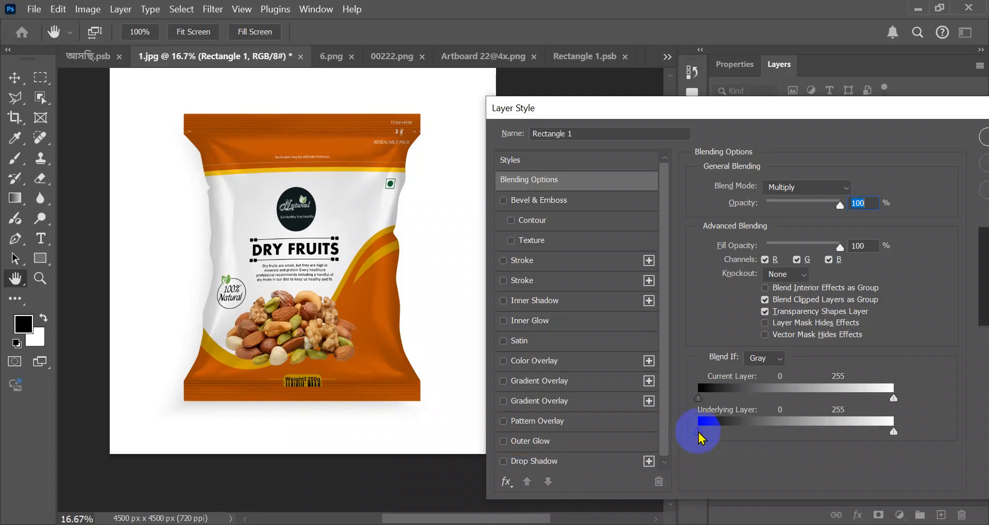
drag(699, 435, 664, 427)
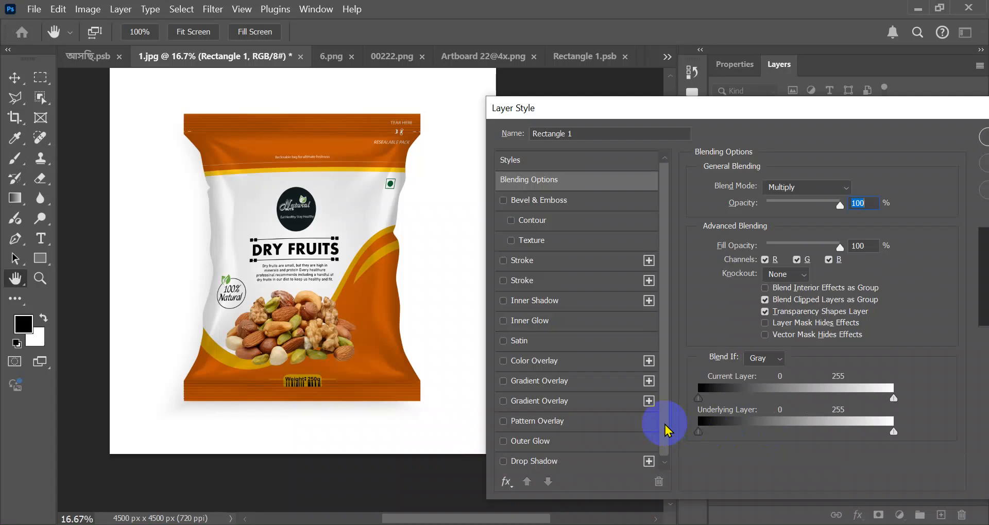
drag(665, 426, 699, 434)
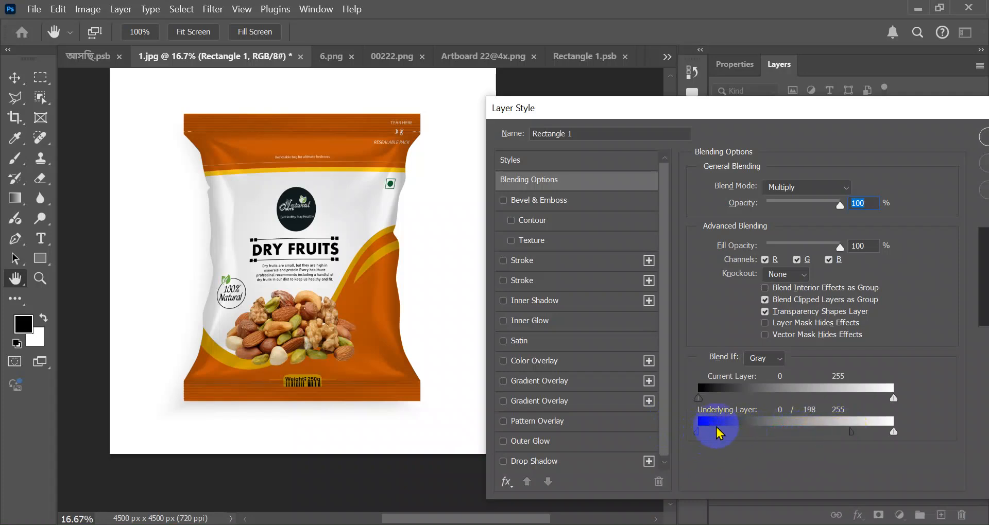
drag(699, 432, 747, 438)
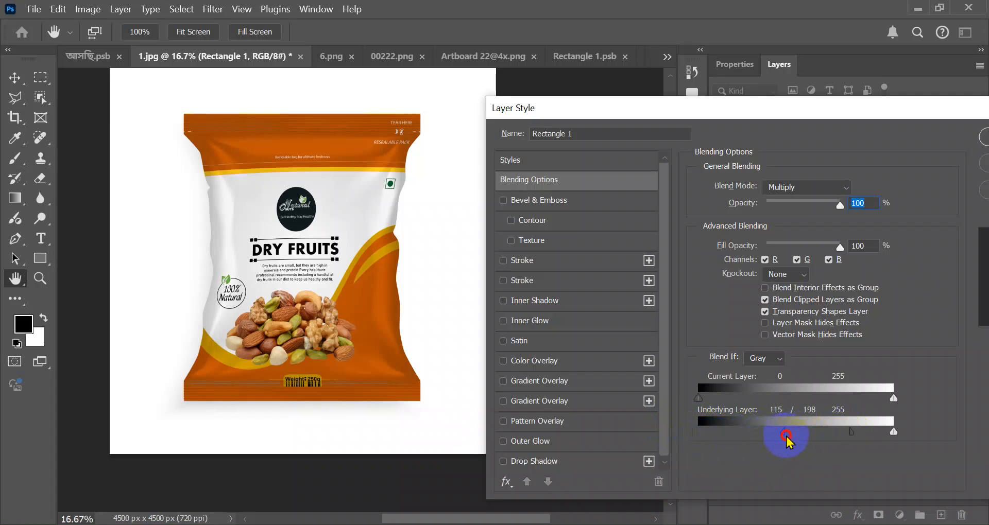
drag(815, 438, 839, 439)
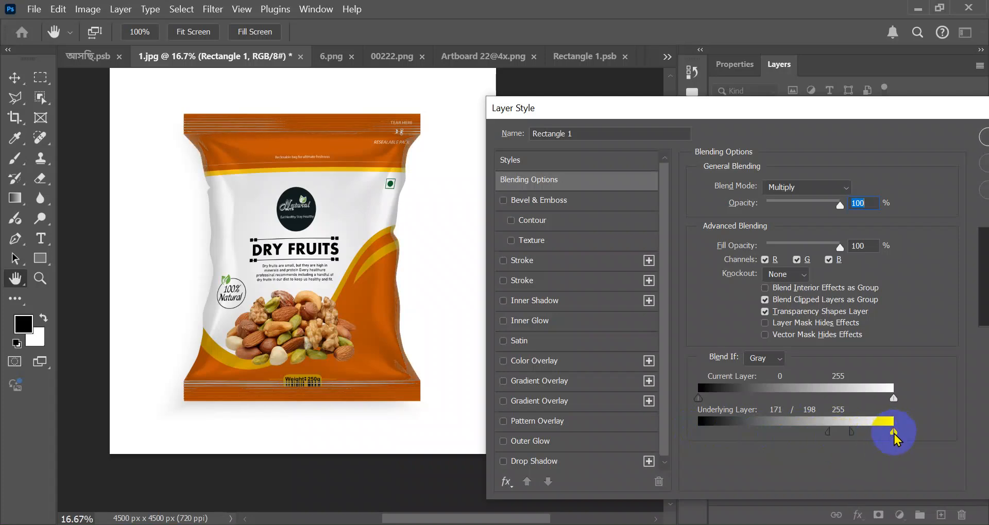
Split the Underlying Layer highlight slider to 254 / 255, apply the layer style and deselect the layer.
drag(894, 435, 892, 434)
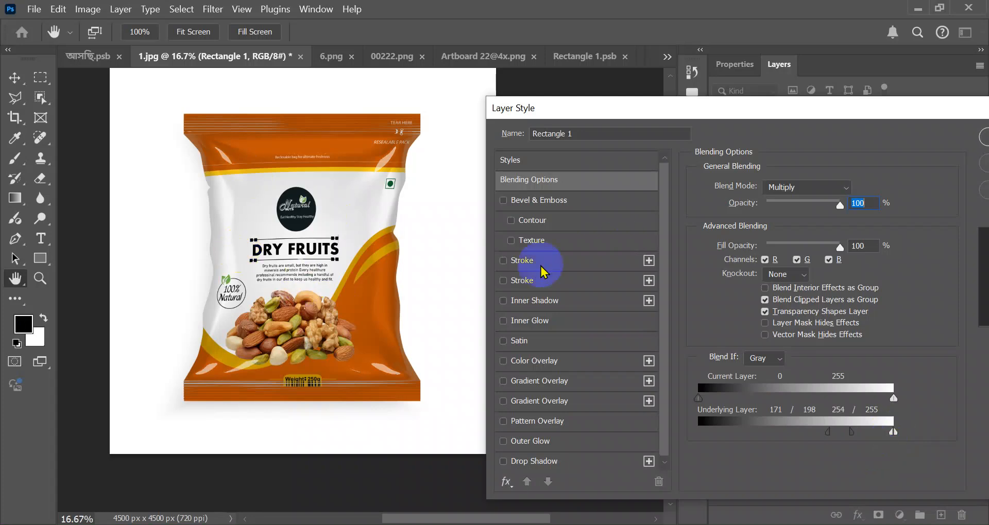
click(982, 138)
click(597, 263)
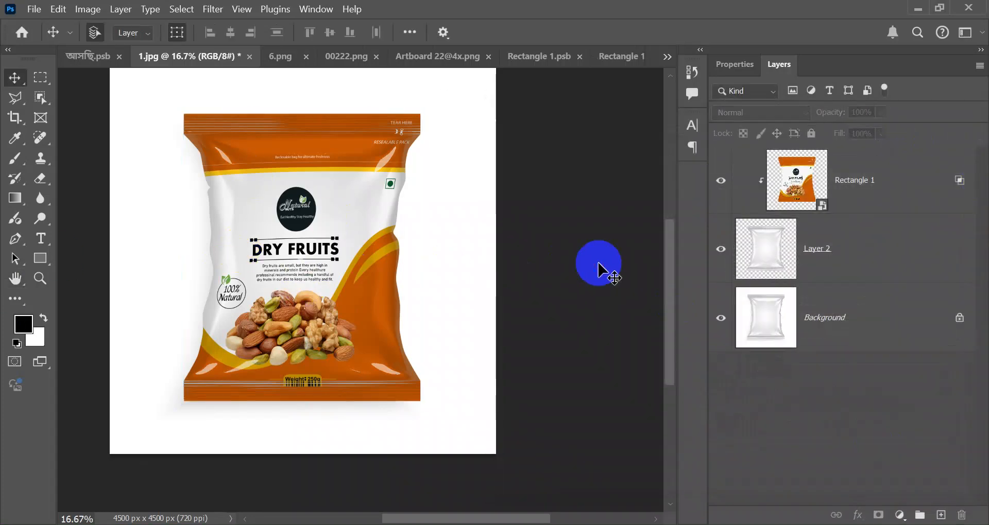
Select the Background layer beneath the pouch artwork.
scroll(270, 303, down, 2)
scroll(273, 309, up, 2)
scroll(269, 303, up, 3)
scroll(268, 302, down, 4)
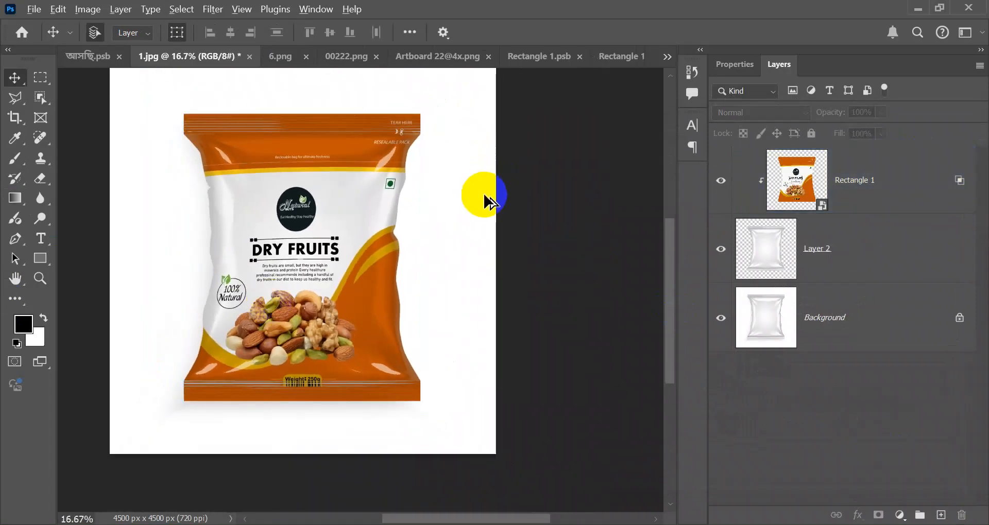
scroll(481, 196, down, 1)
click(819, 308)
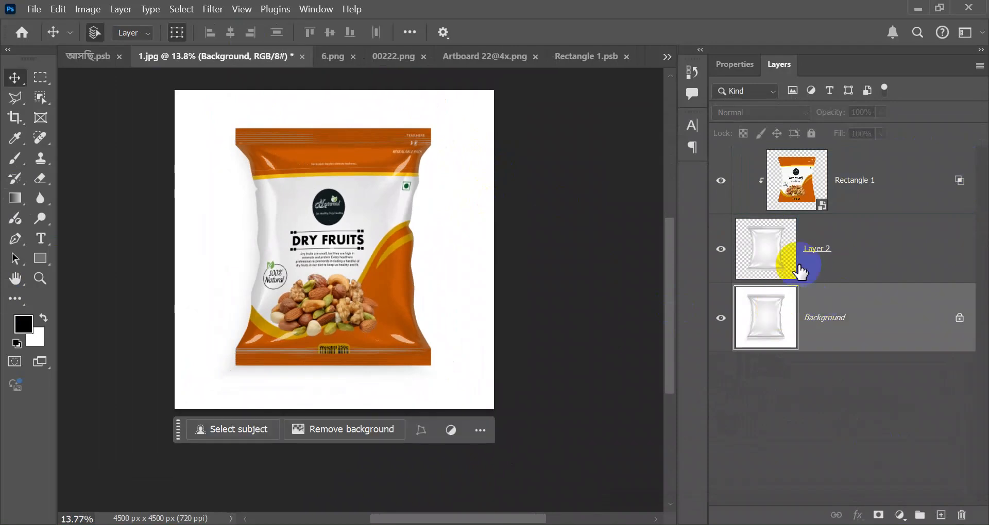
click(795, 264)
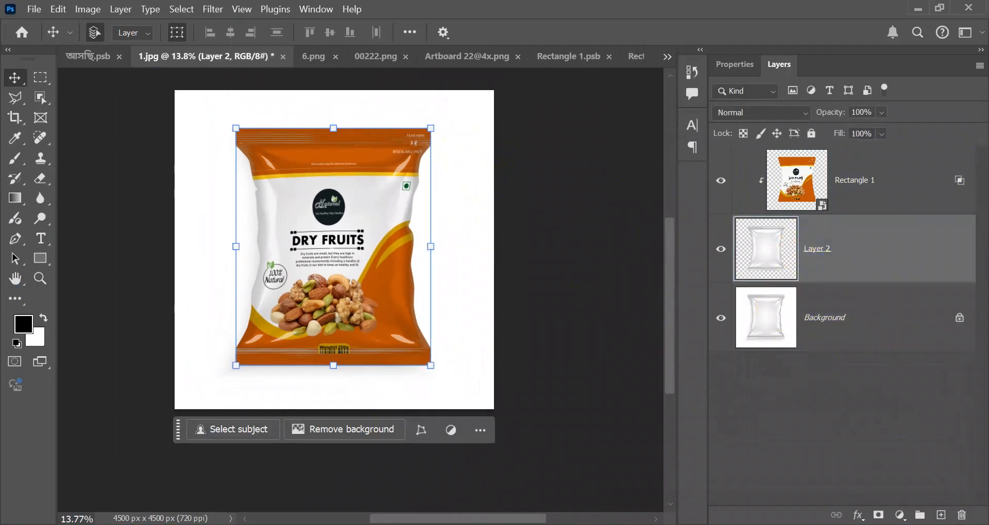
click(73, 524)
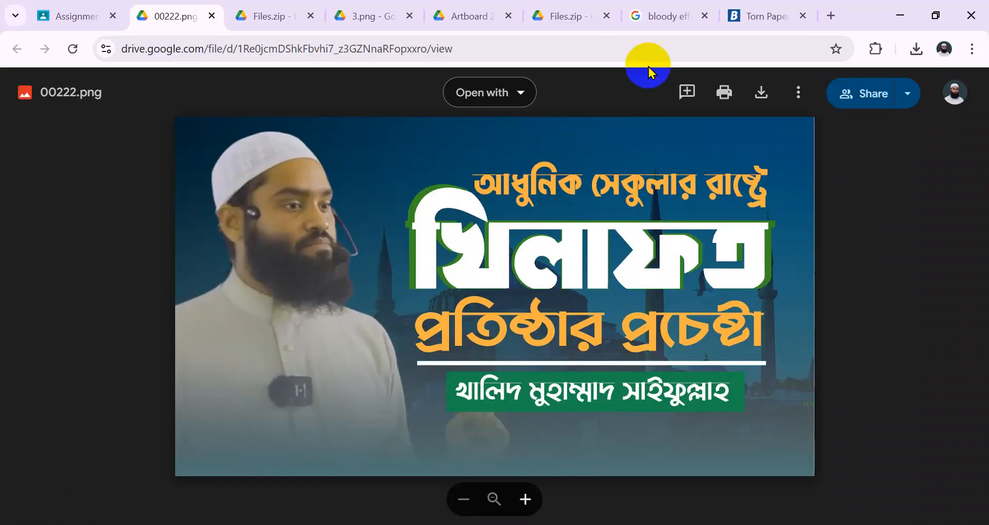
click(360, 524)
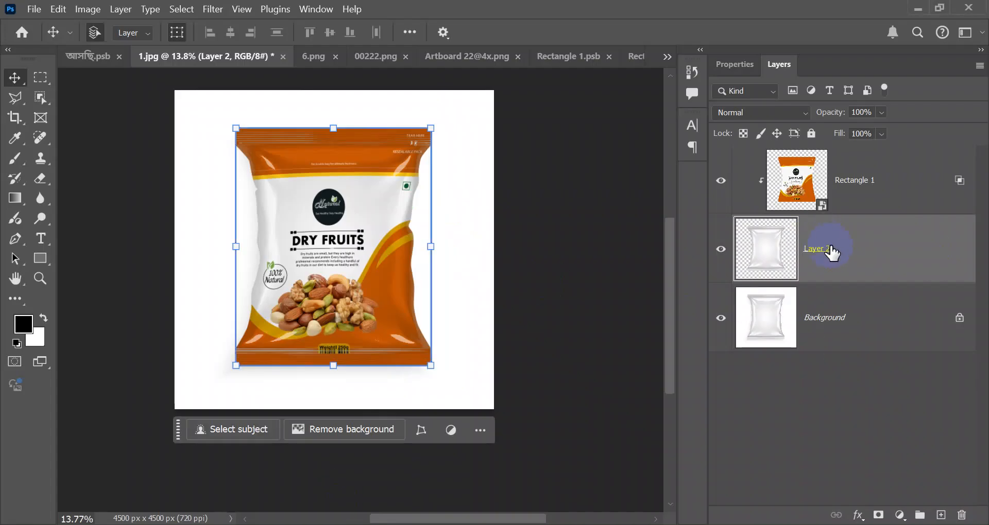
click(881, 324)
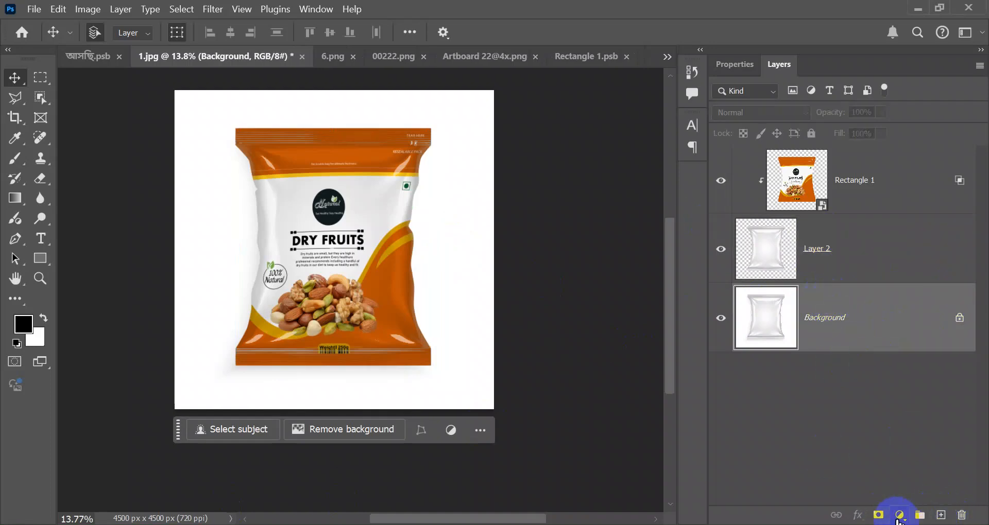
Switch to Chrome and search Google Images for "texture".
click(291, 524)
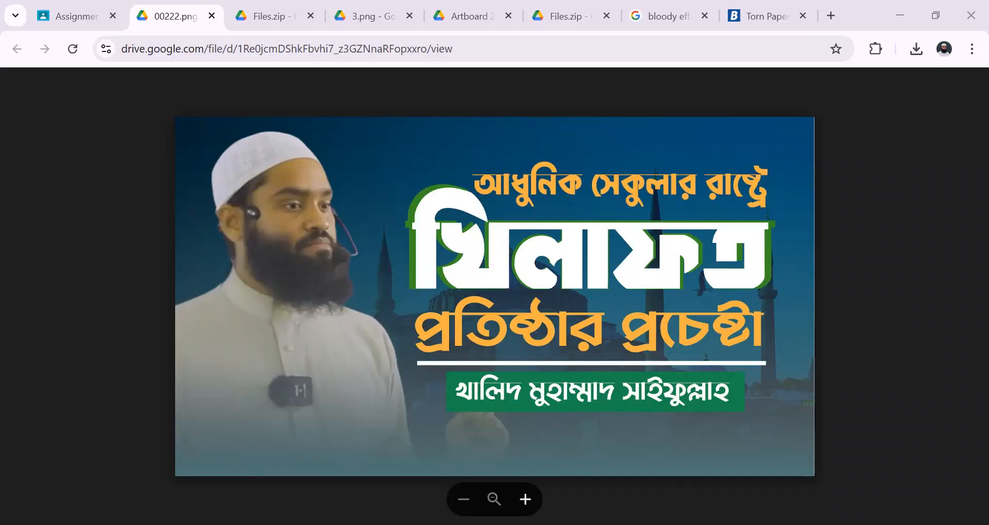
click(787, 42)
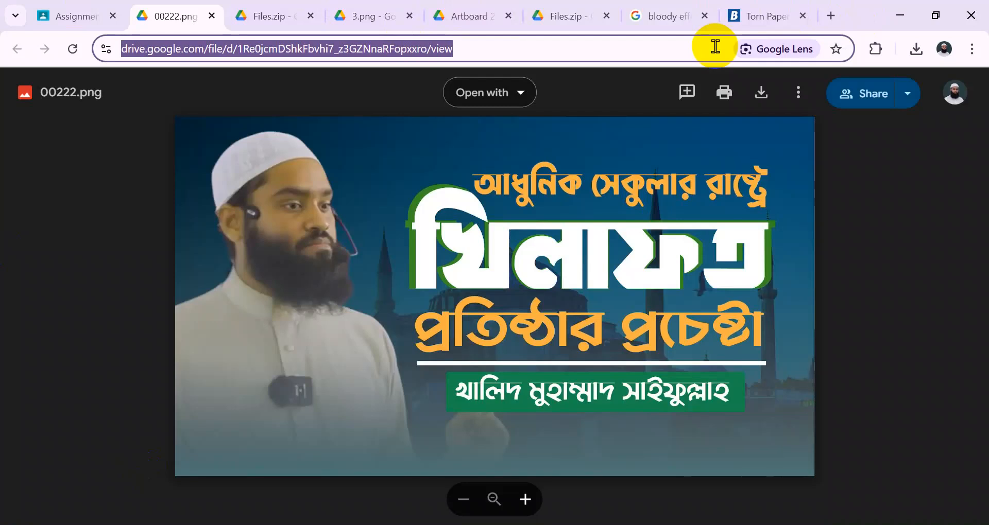
text(t)
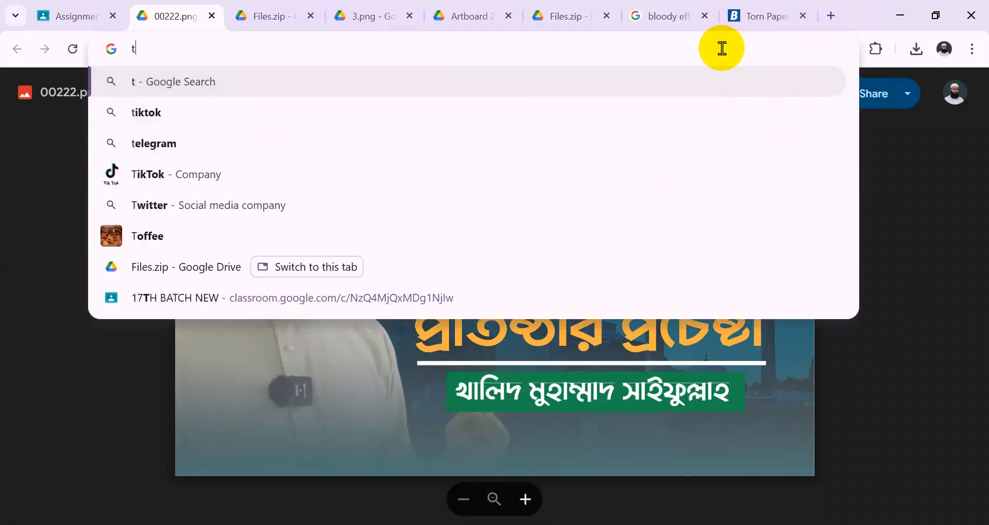
click(761, 15)
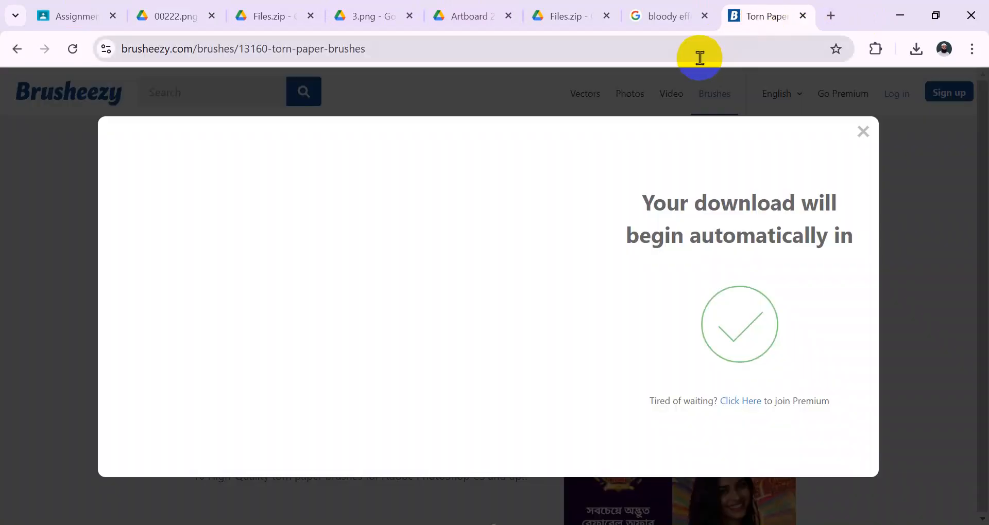
text(te)
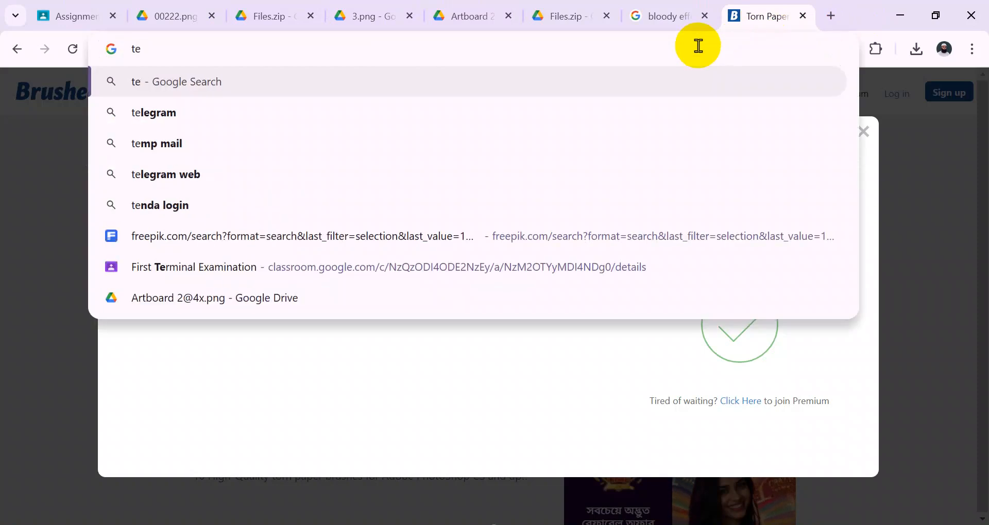
text(xure)
key(Return)
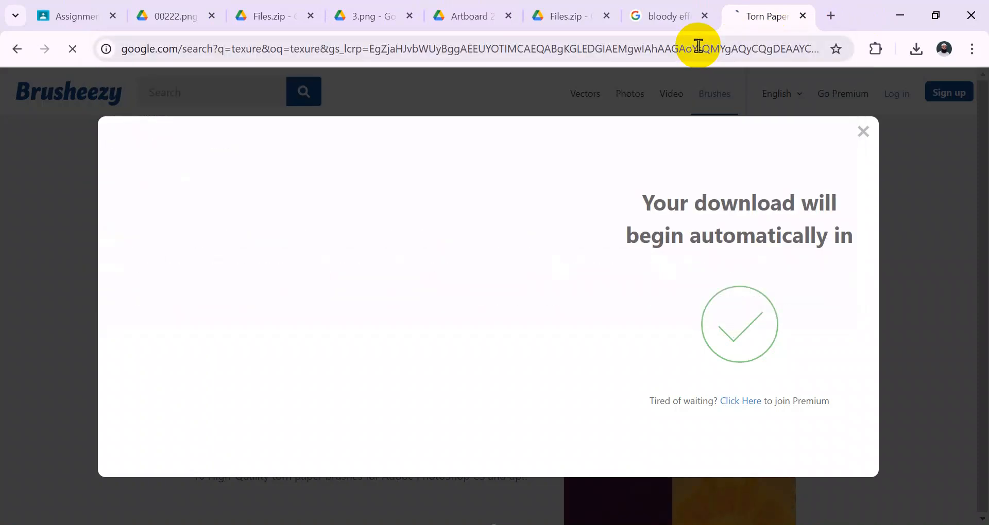
click(136, 154)
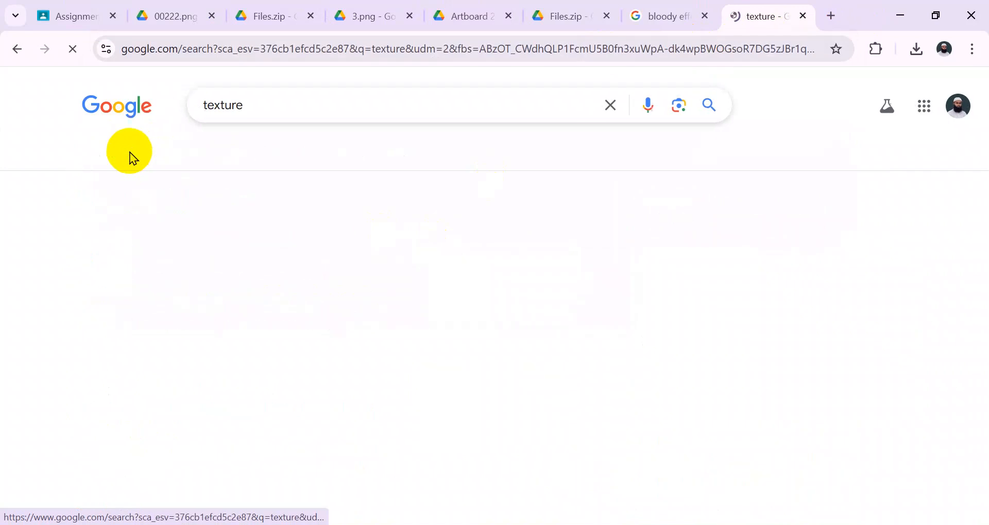
Browse the texture image results and copy the brown grunge texture image from Pngtree.
scroll(900, 348, down, 7)
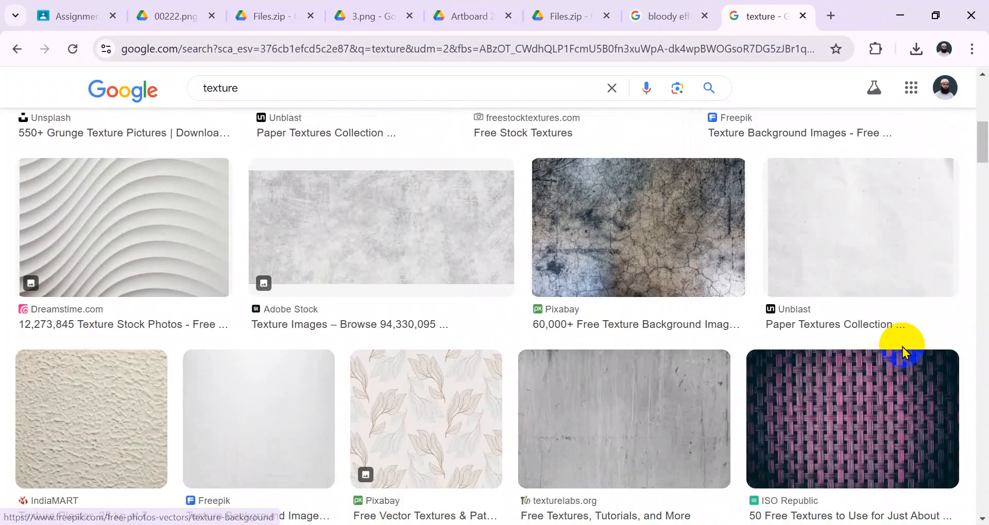
scroll(902, 353, down, 12)
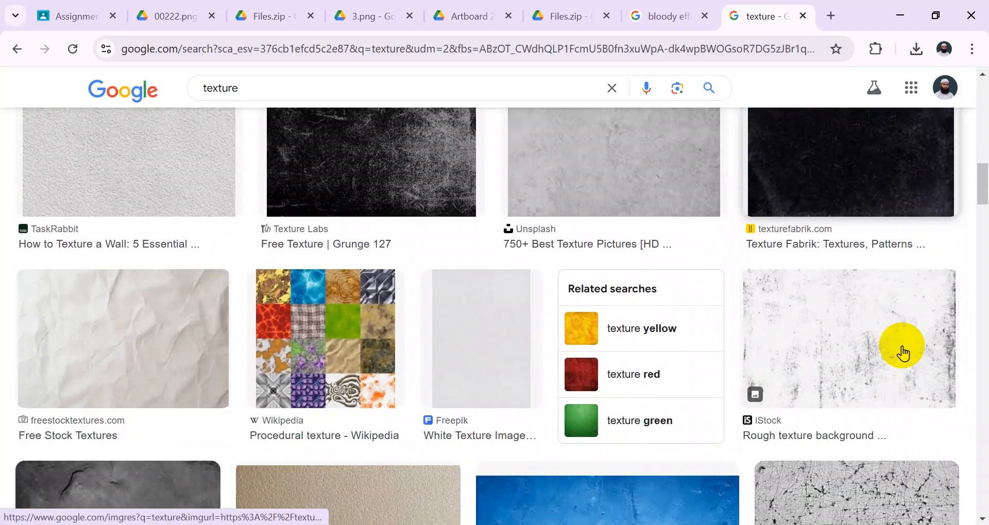
scroll(901, 347, down, 3)
scroll(901, 349, up, 2)
scroll(886, 334, down, 3)
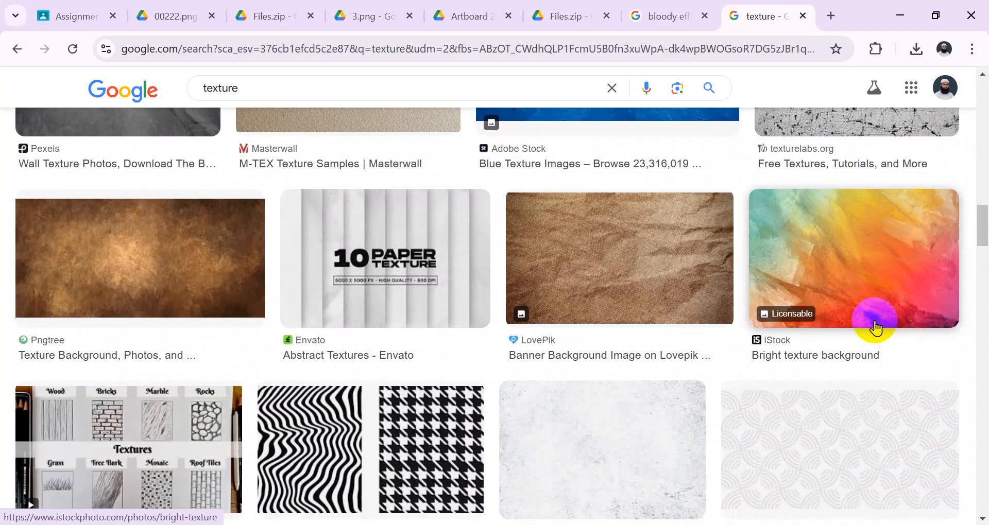
click(131, 281)
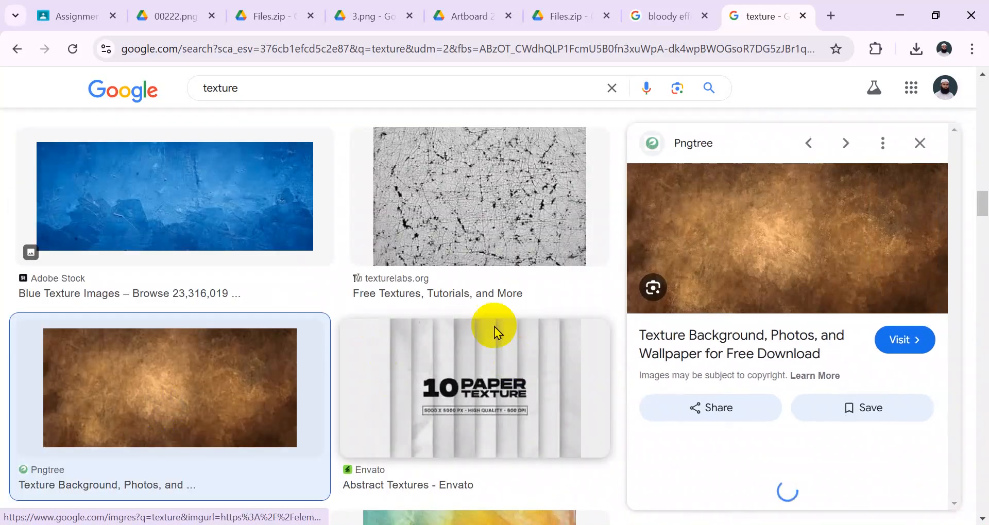
right_click(860, 273)
click(712, 425)
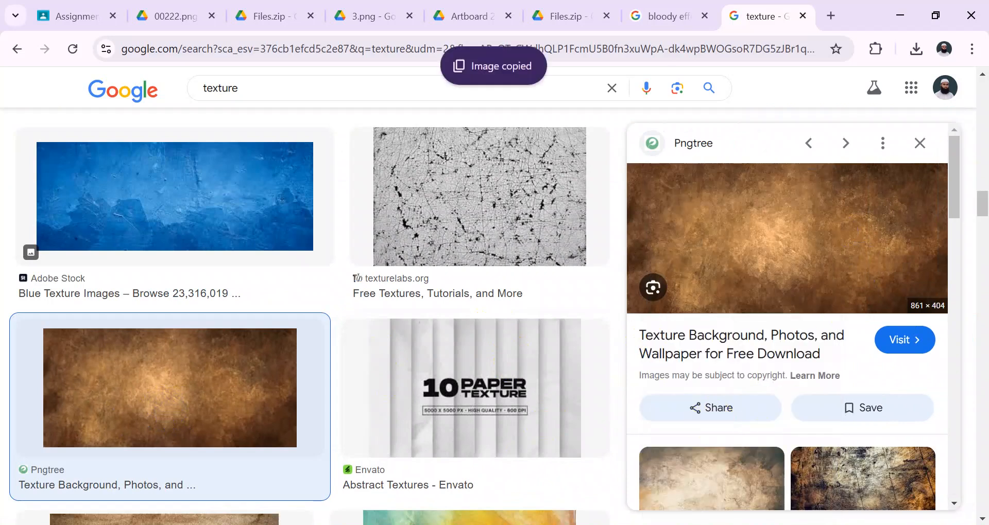
Switch to Photoshop and paste the copied texture directly above the Background layer.
key(alt+Tab)
click(781, 271)
click(791, 305)
key(ctrl+v)
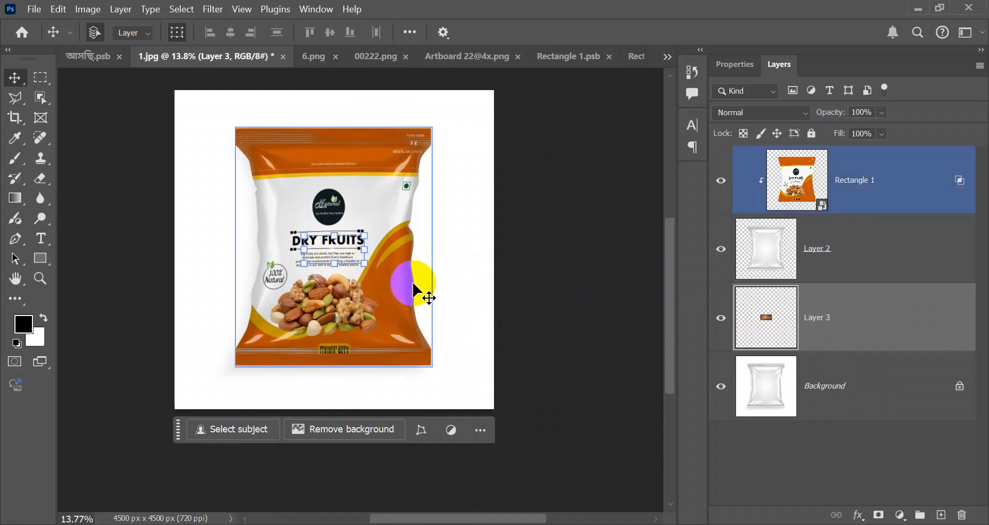
Enlarge the pasted texture proportionally to about 1202% so it covers the whole canvas behind the pouch.
drag(363, 262, 512, 456)
drag(298, 230, 85, 164)
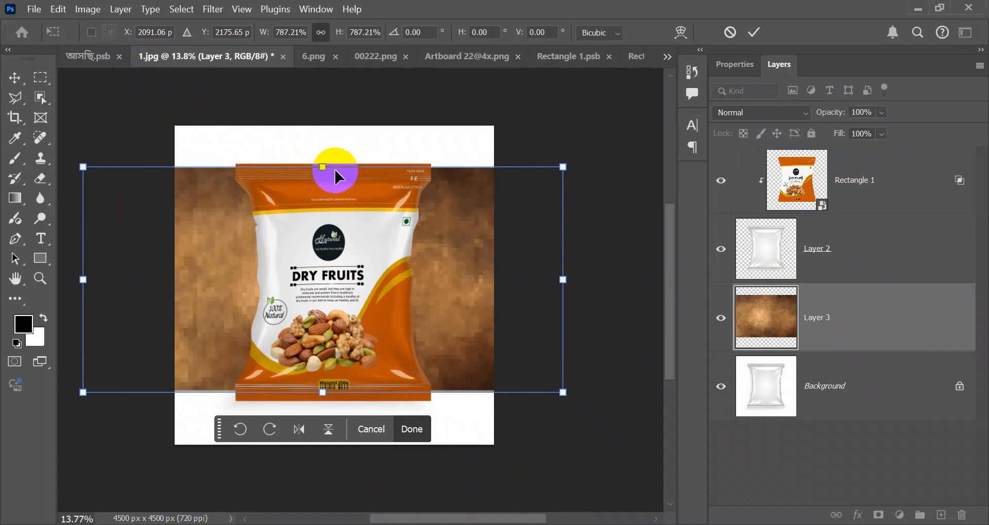
drag(336, 170, 324, 118)
drag(322, 392, 320, 460)
scroll(282, 342, down, 3)
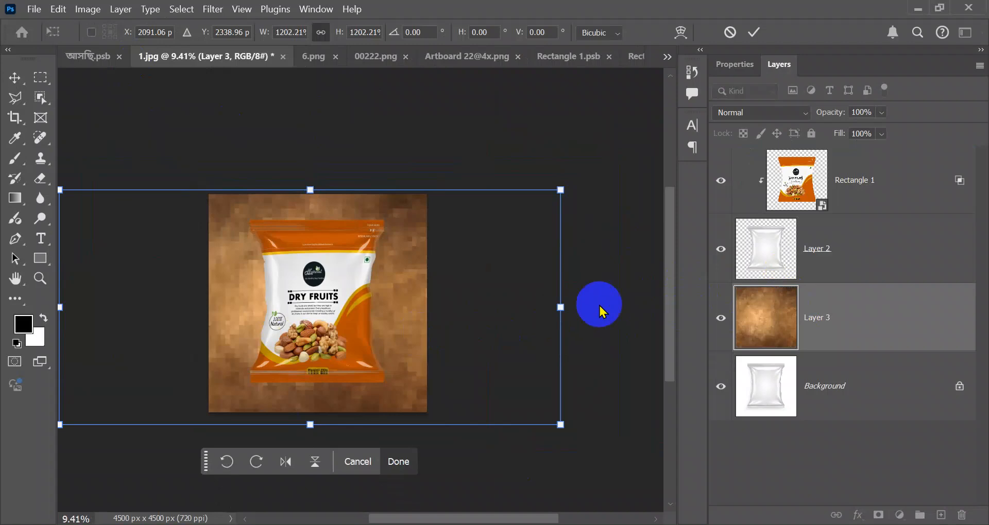
Narrow the texture's width to about 909%, apply the transform and deselect the layer.
drag(561, 304, 441, 315)
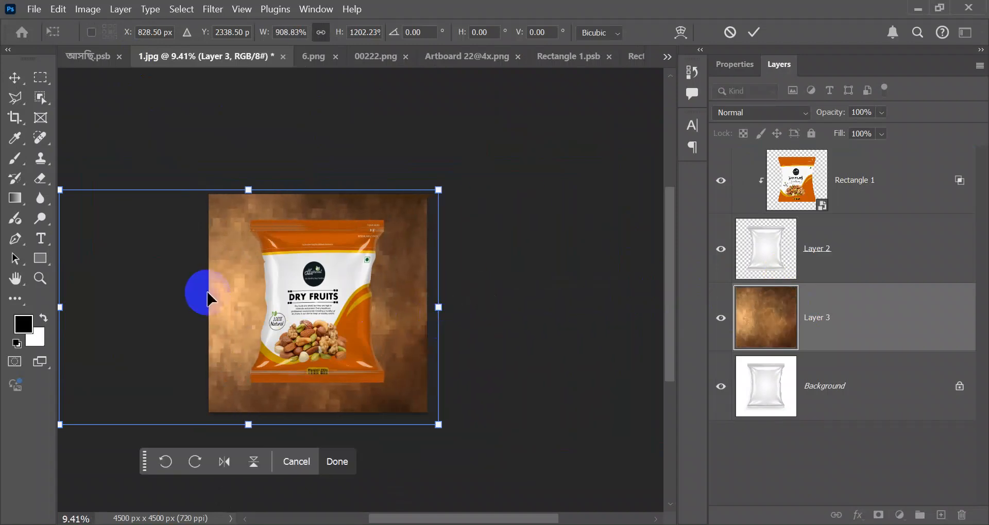
click(336, 462)
click(530, 322)
scroll(454, 349, up, 1)
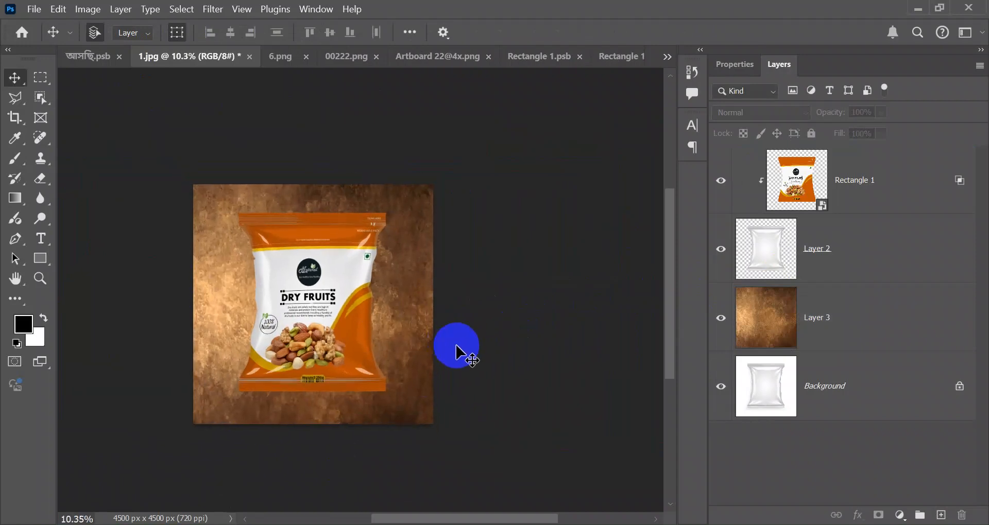
Add a Hue/Saturation adjustment above the texture layer with Hue -180, Saturation +50 and reduced Lightness for a dark blue background.
click(818, 316)
click(901, 516)
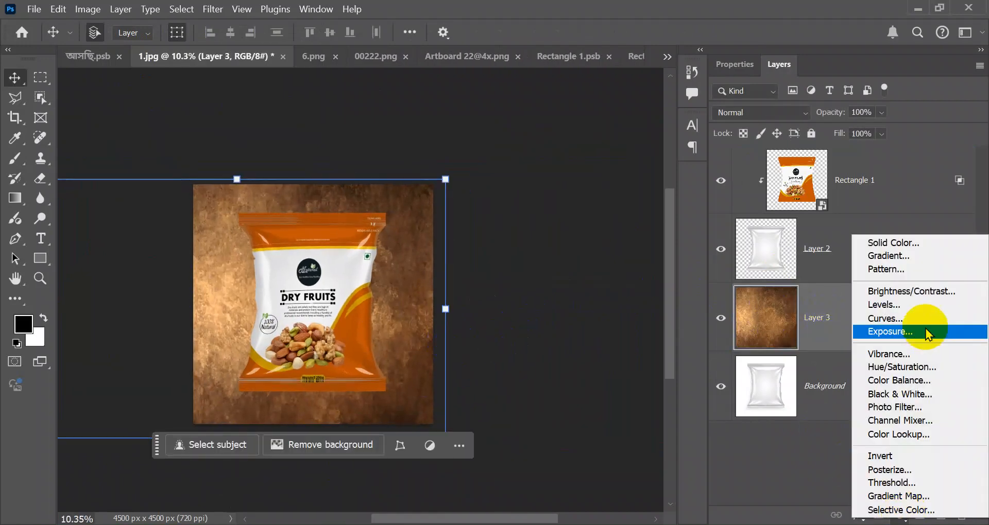
click(924, 367)
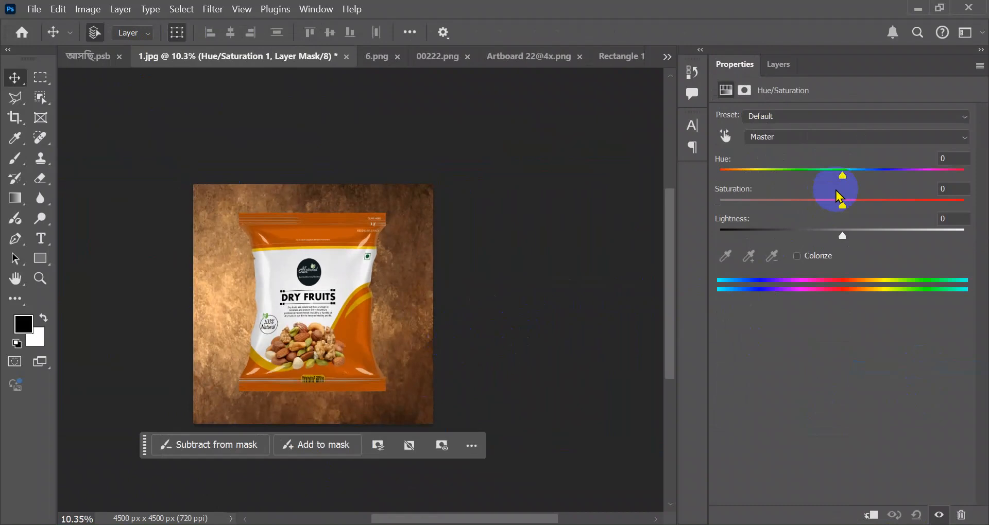
mouse_move(852, 186)
mouse_down()
mouse_move(872, 185)
mouse_move(845, 178)
mouse_up()
click(852, 205)
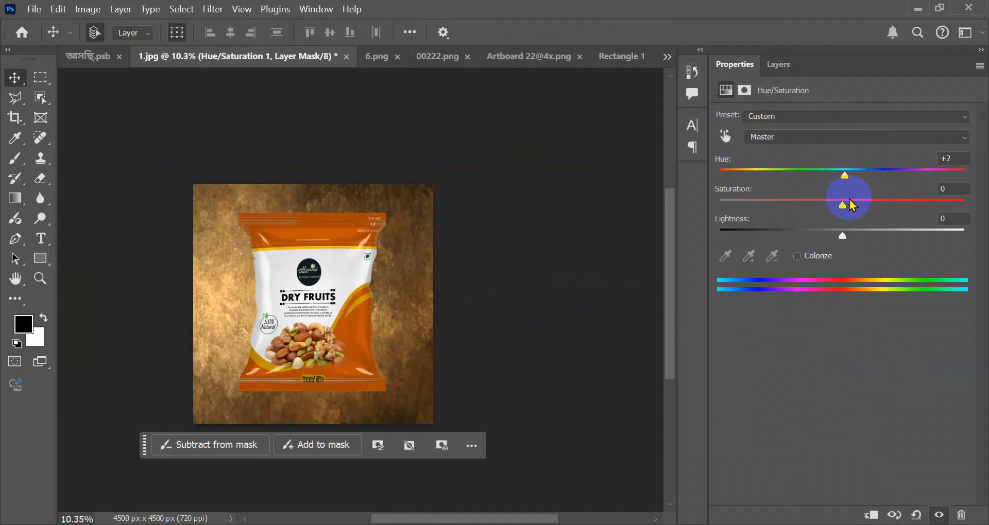
drag(877, 219, 878, 218)
drag(845, 173, 719, 174)
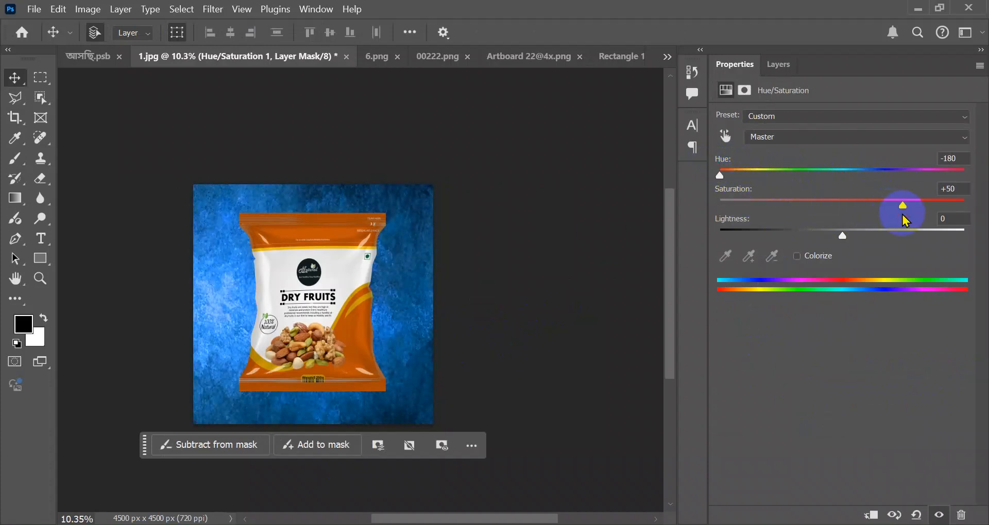
drag(842, 235, 730, 278)
click(778, 64)
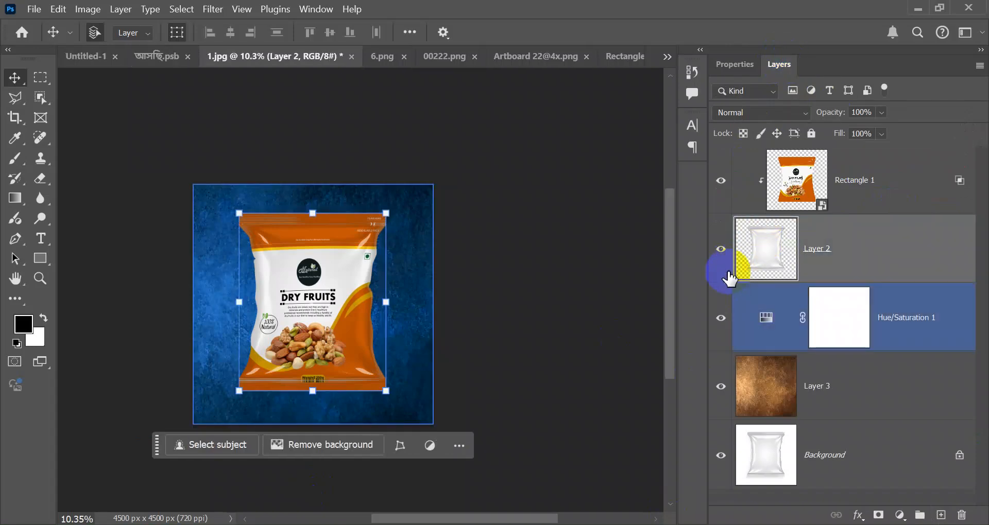
Distort Layer 2 and Rectangle 1 together, moving the pouch's corners to give it a tilted perspective, and apply the transform.
scroll(225, 331, up, 6)
click(854, 252)
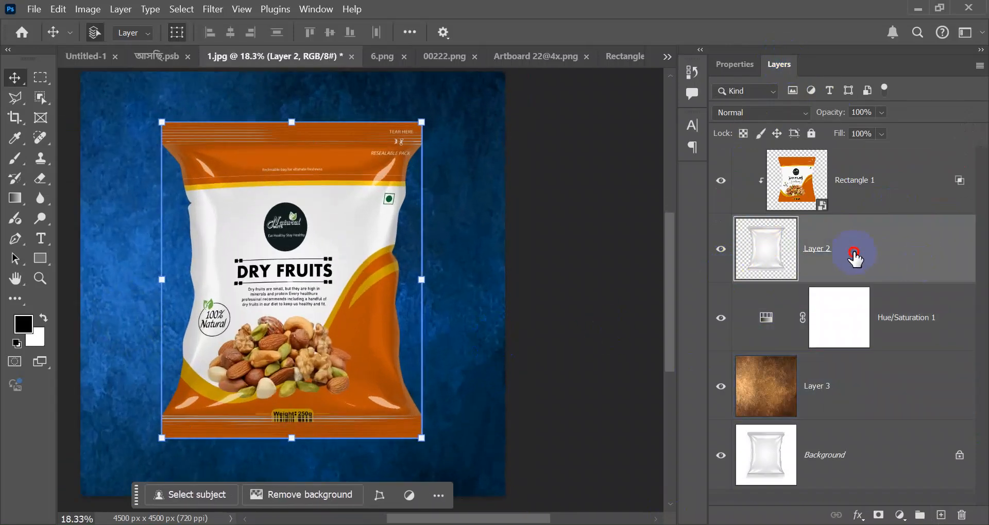
ctrl+click(866, 195)
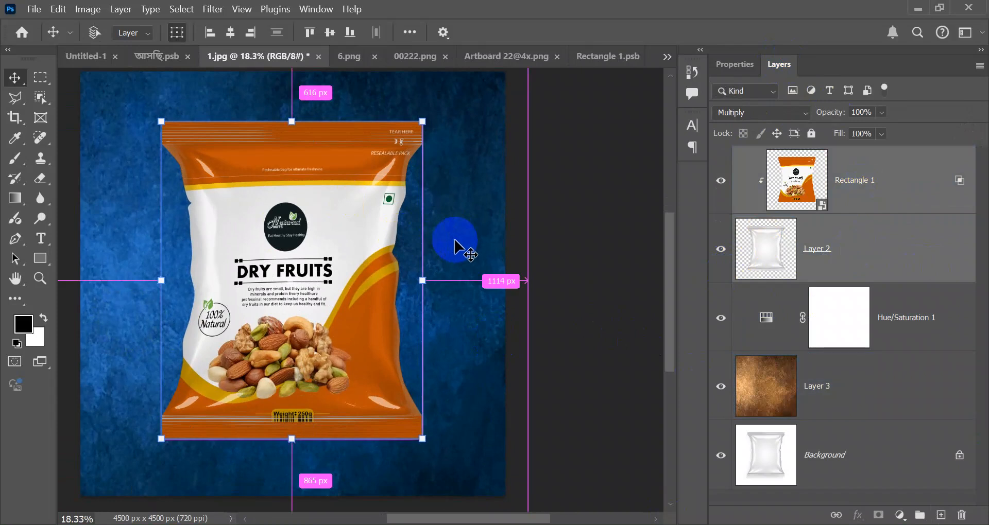
key(ctrl+t)
right_click(426, 127)
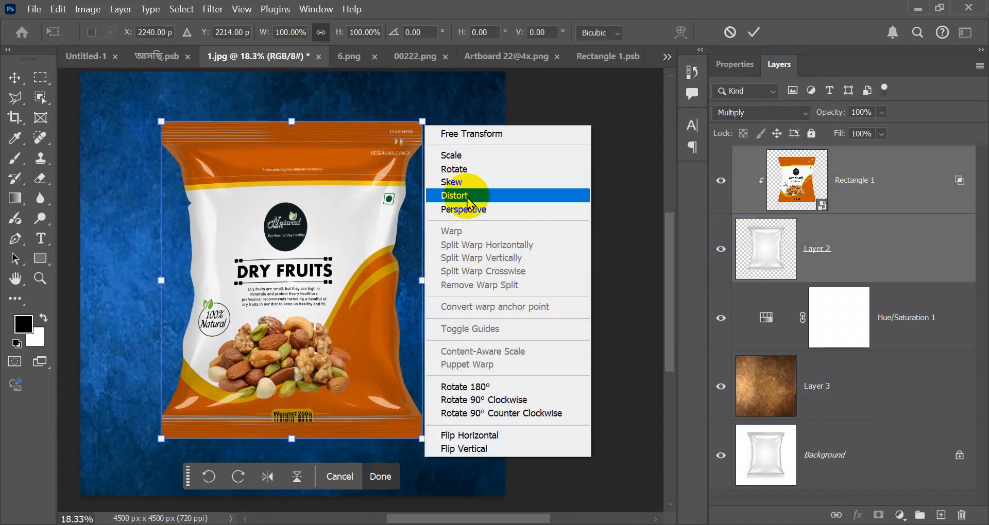
click(454, 196)
drag(421, 122, 359, 119)
drag(422, 439, 397, 413)
drag(161, 439, 169, 431)
drag(160, 122, 147, 122)
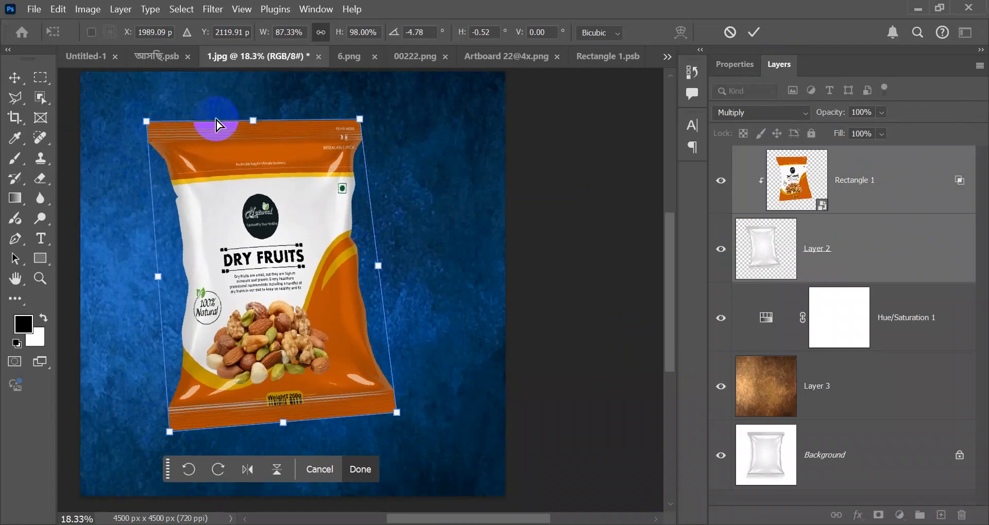
drag(359, 119, 356, 118)
click(354, 470)
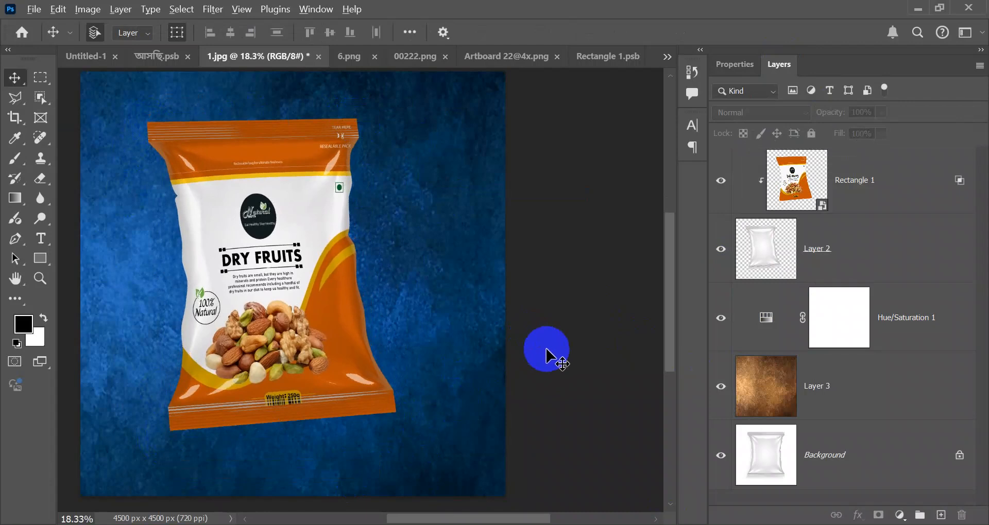
Examine the tilted pouch's artwork and edges against the blue textured background.
scroll(545, 355, down, 1)
scroll(545, 361, up, 2)
scroll(546, 356, up, 2)
scroll(547, 358, down, 2)
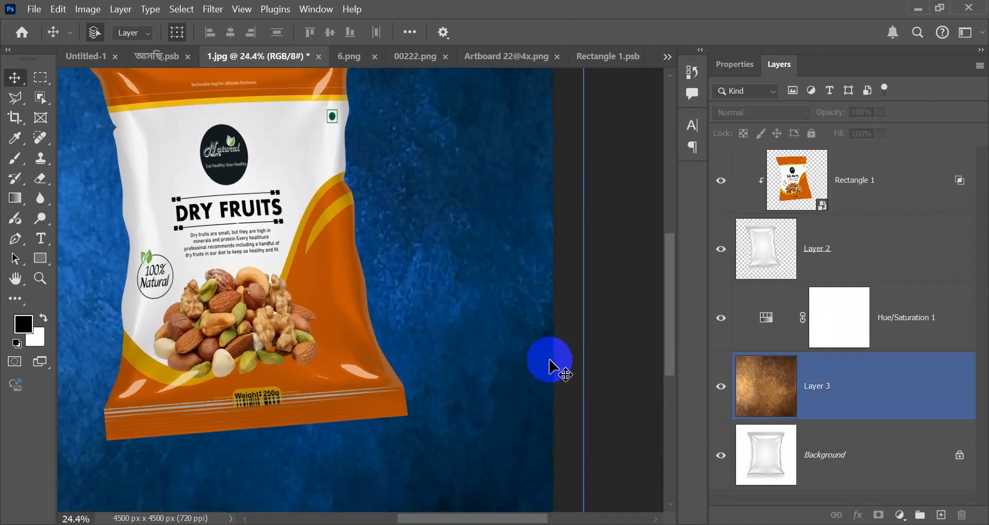
click(667, 57)
click(641, 238)
scroll(585, 274, down, 4)
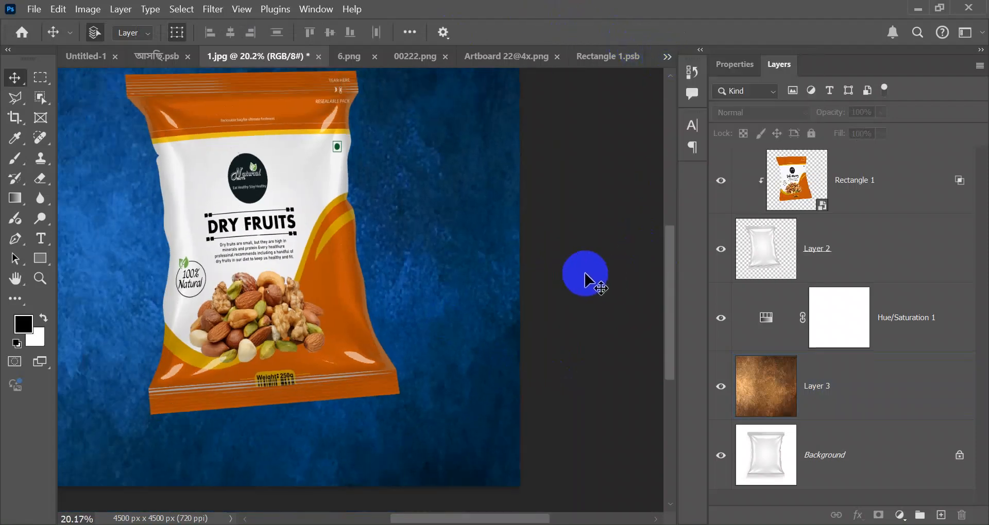
scroll(585, 274, up, 1)
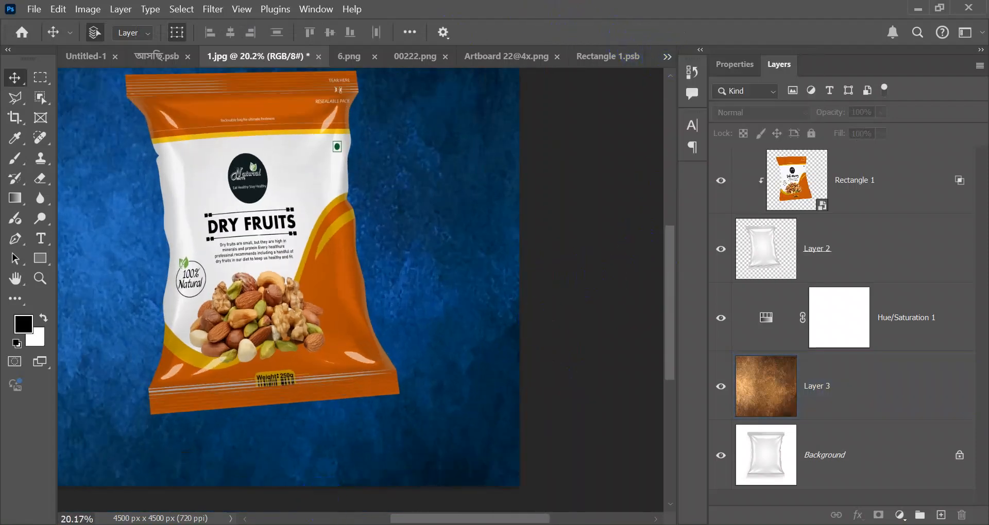
mouse_move(135, 524)
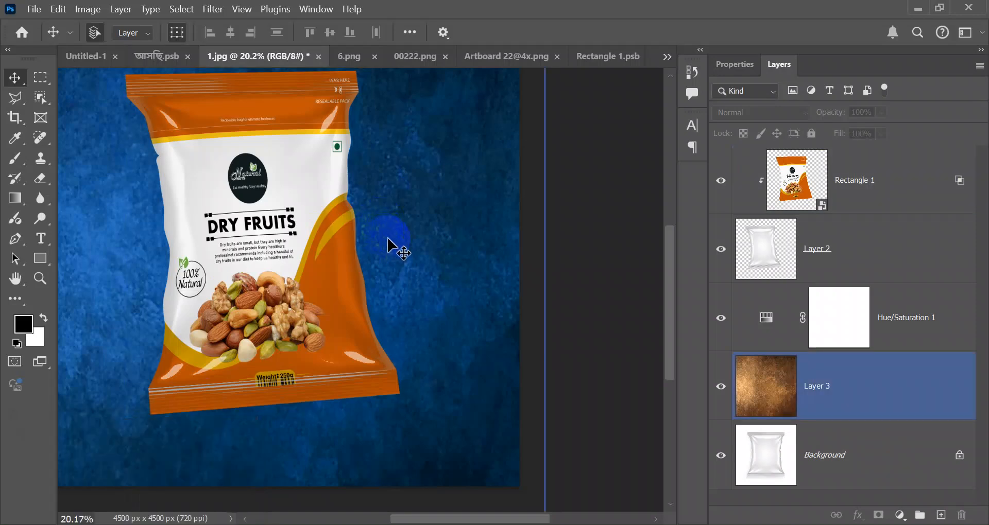
scroll(518, 146, down, 1)
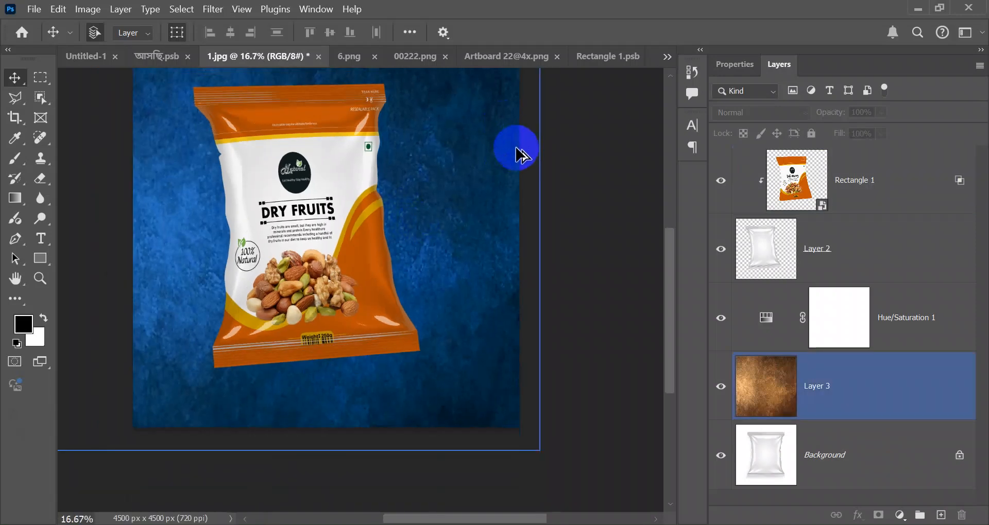
scroll(520, 149, up, 2)
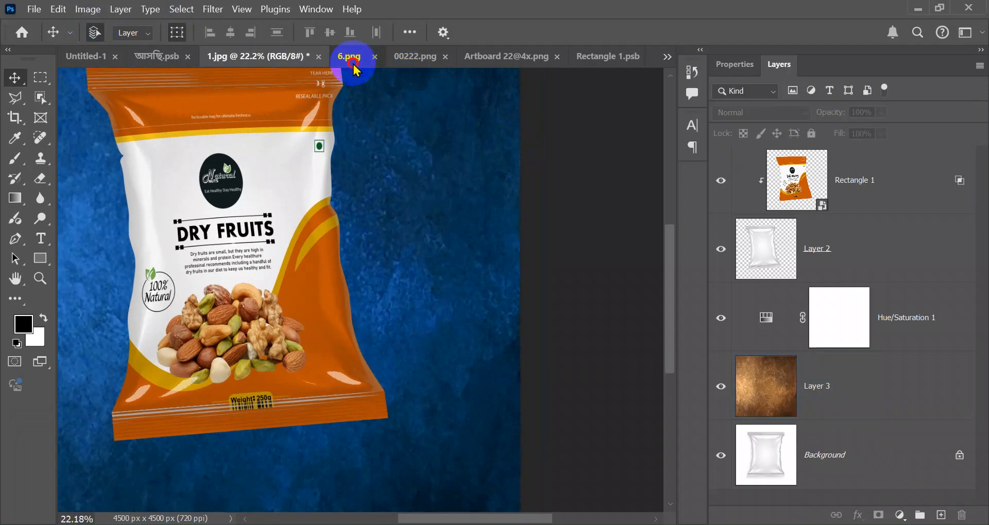
Go through the open documents to the Rectangle 1.psb label artwork.
click(353, 56)
click(520, 58)
click(610, 61)
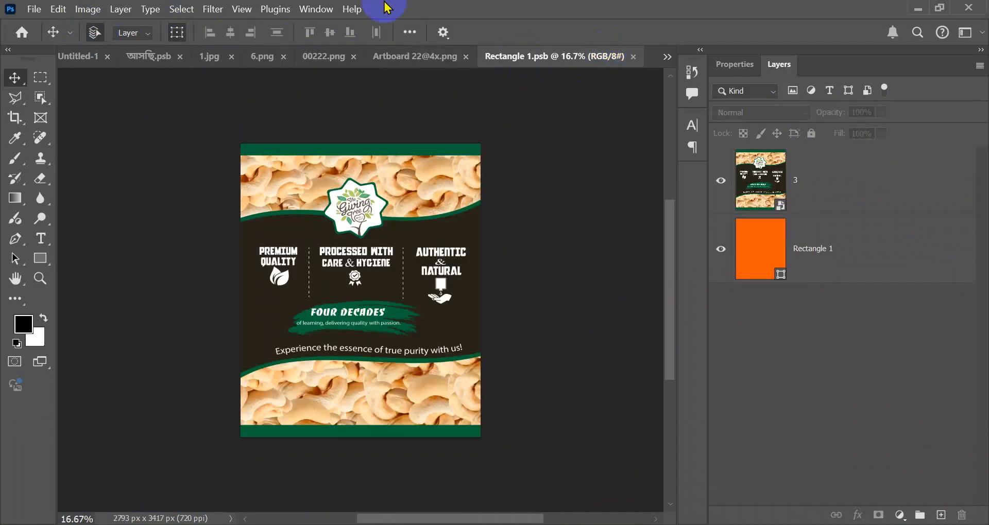
Switch to the browser and search Google for freepik, replacing the texture search.
key(alt+Tab)
drag(496, 82, 20, 24)
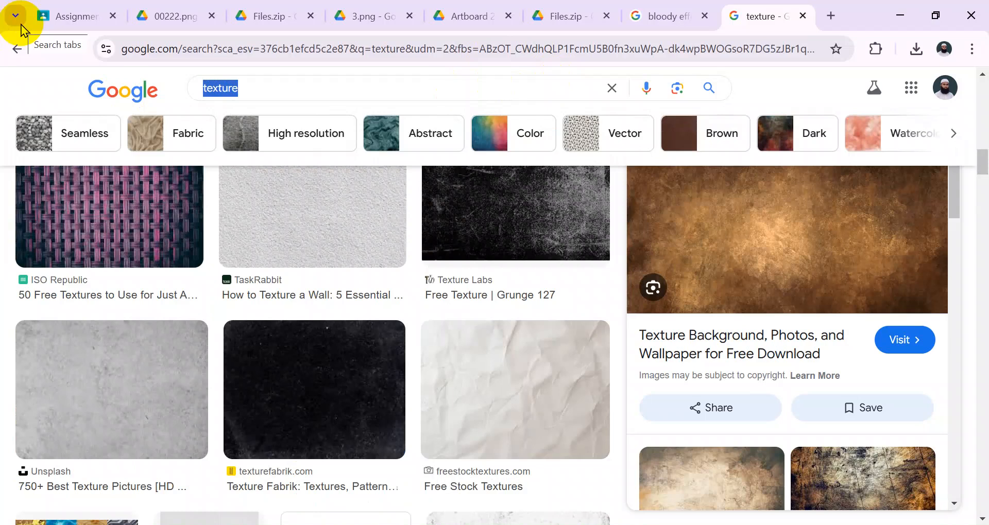
text(fee)
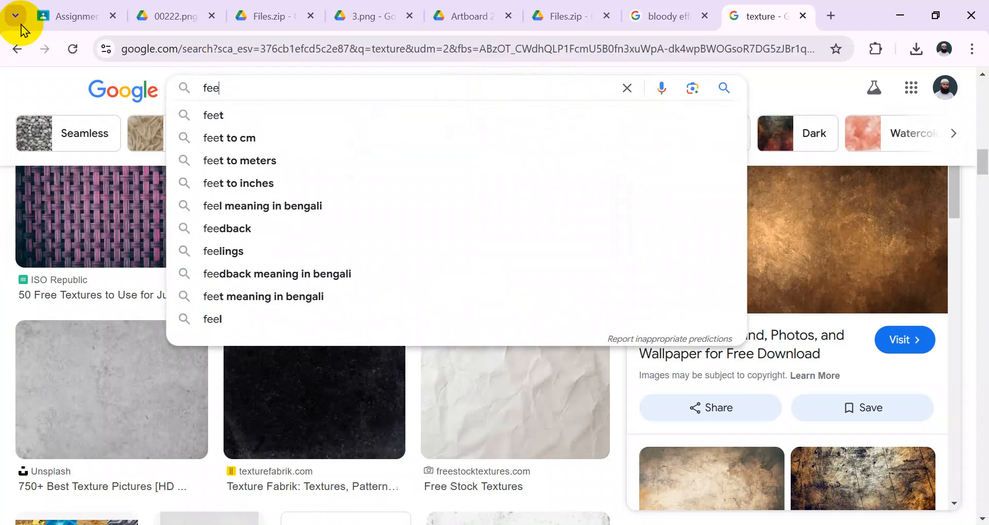
text(fi)
key(BackSpace)
key(BackSpace)
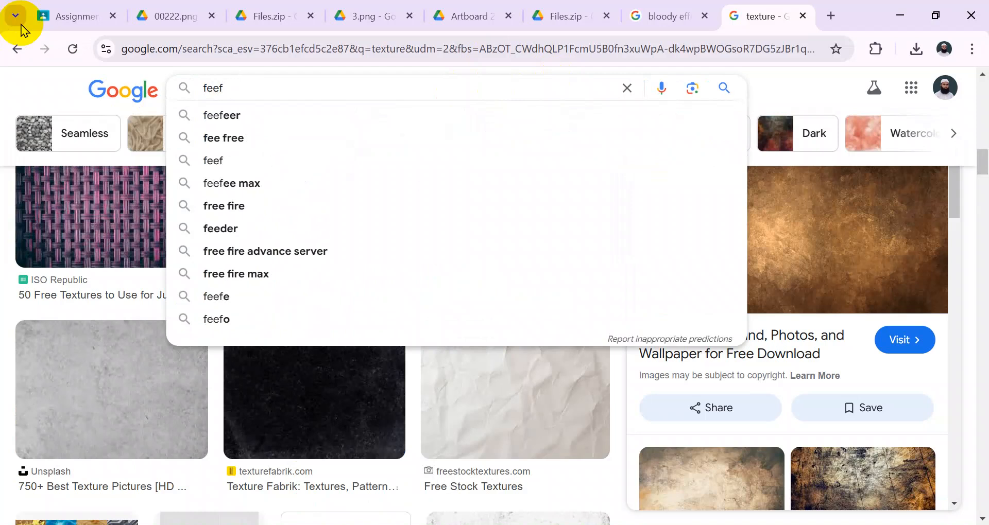
text(p)
key(BackSpace)
key(BackSpace)
key(BackSpace)
text(r)
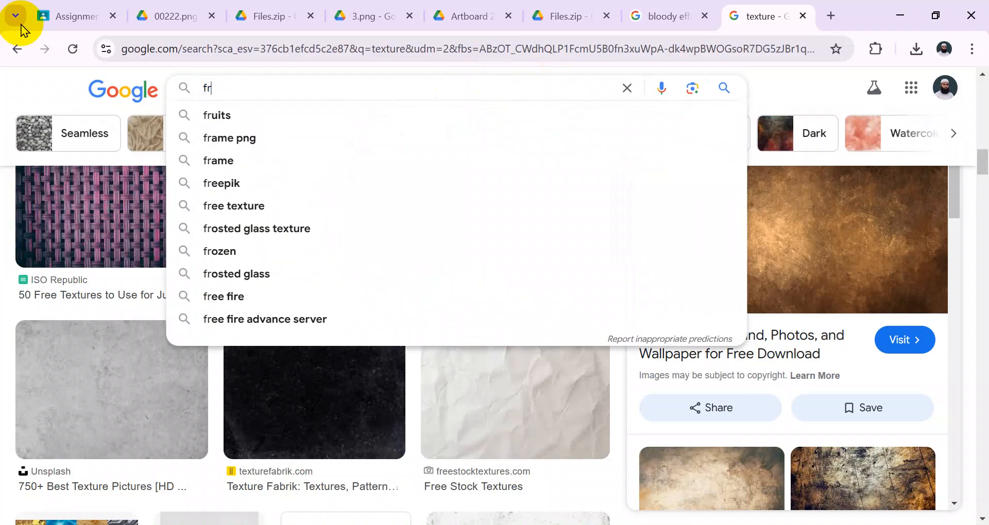
text(eepik)
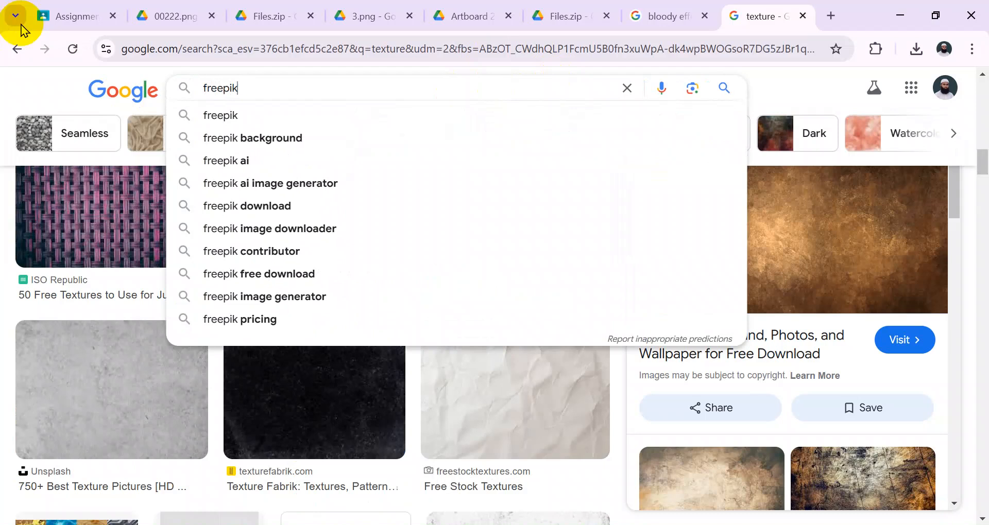
key(Return)
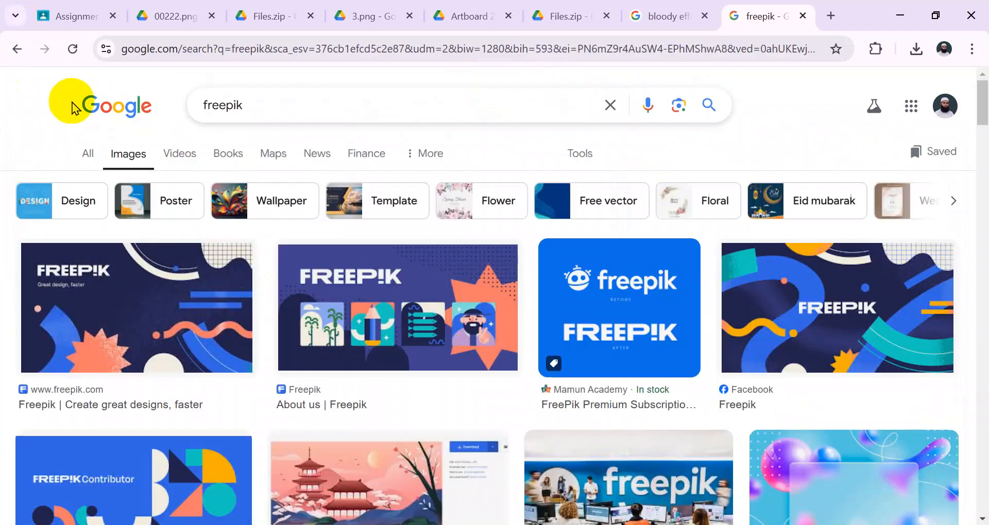
Open the Freepik website from the web results and search its assets for "logo mocup".
click(88, 157)
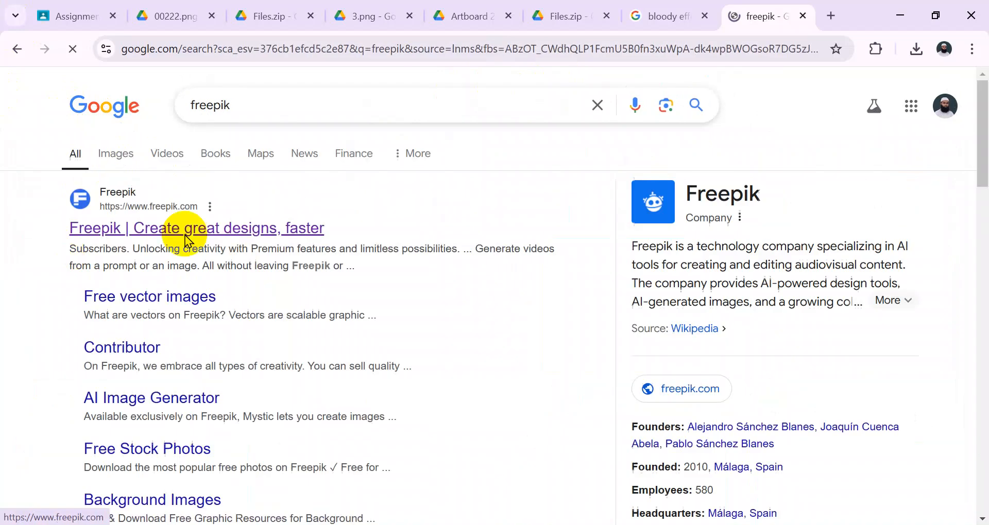
click(224, 238)
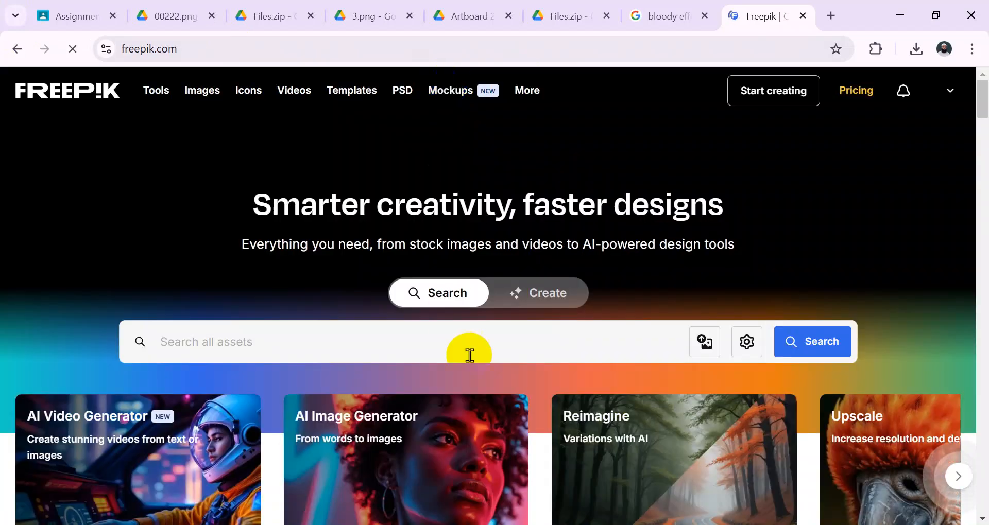
click(469, 355)
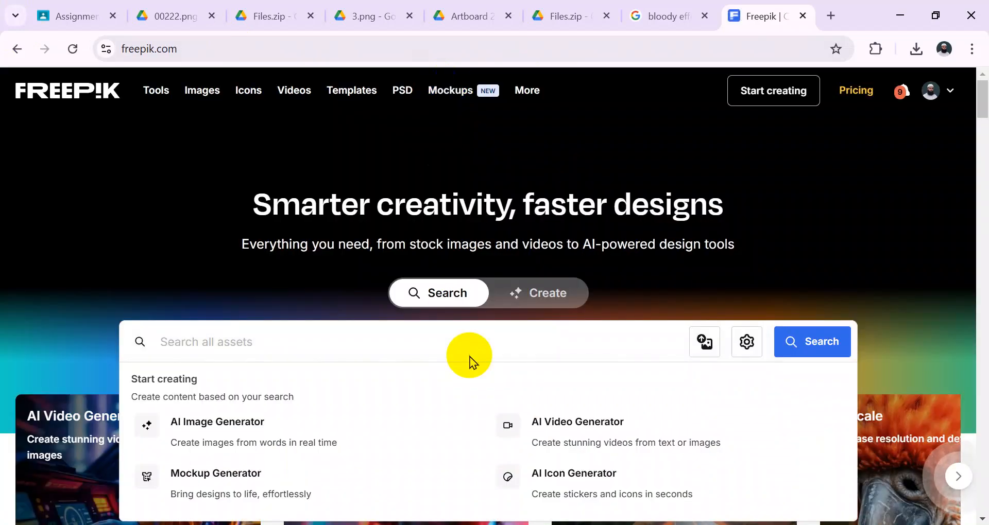
text(ogo moc)
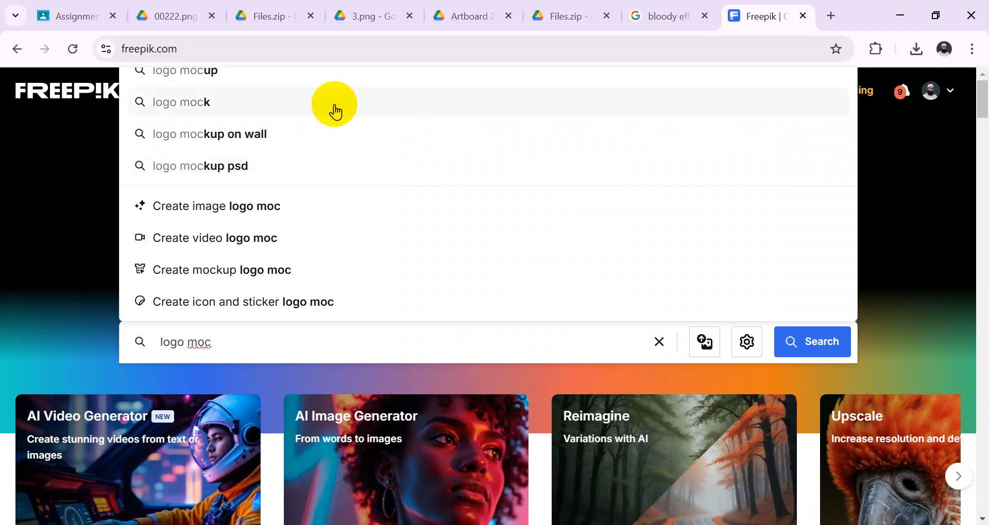
click(328, 72)
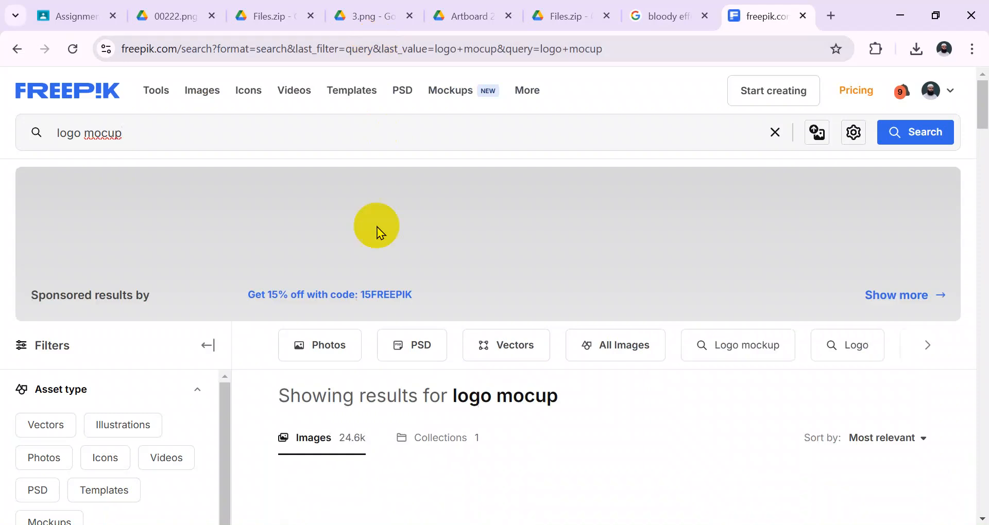
Filter the logo mockup results to PSD assets with a Free license.
scroll(375, 230, down, 5)
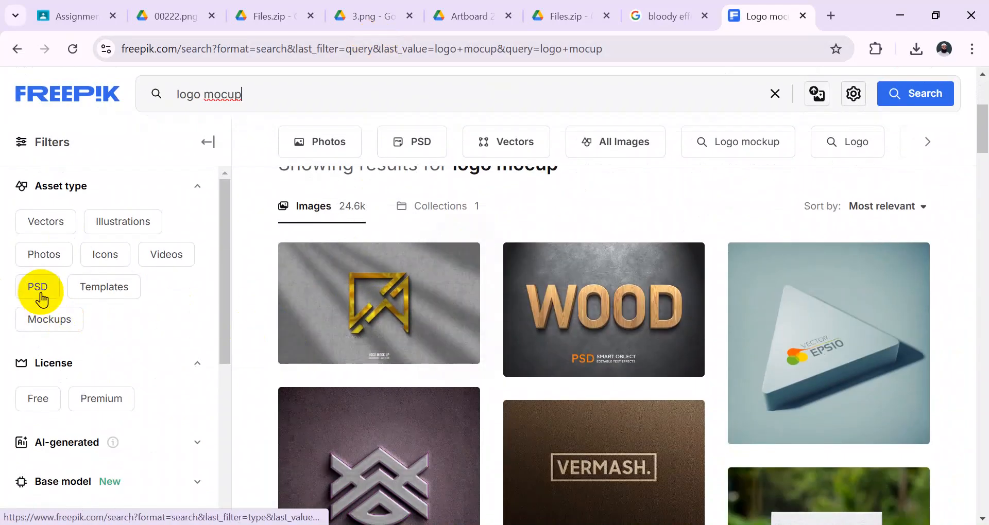
click(39, 291)
click(39, 466)
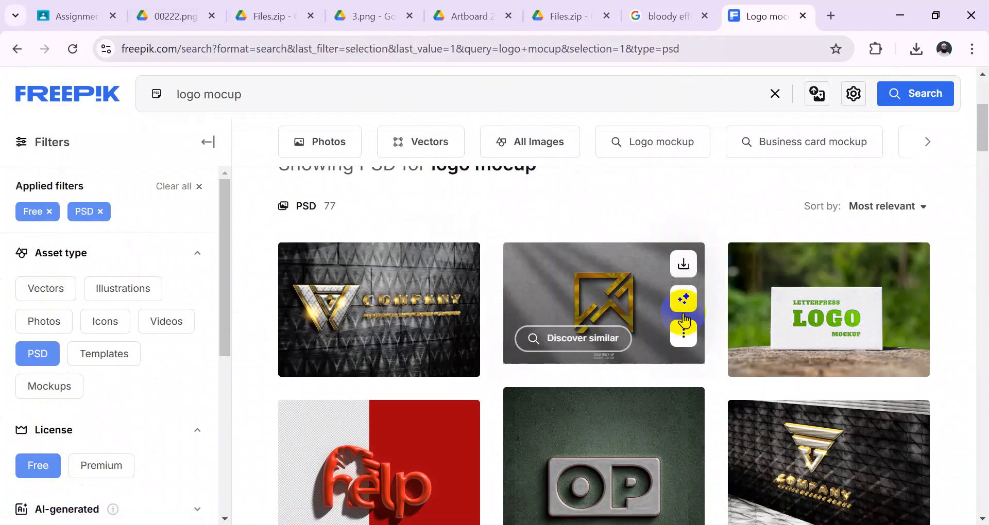
Open the 3D realistic logo mockup with the embossed OP on a dark green wall and download it.
scroll(982, 268, down, 1)
scroll(982, 309, down, 1)
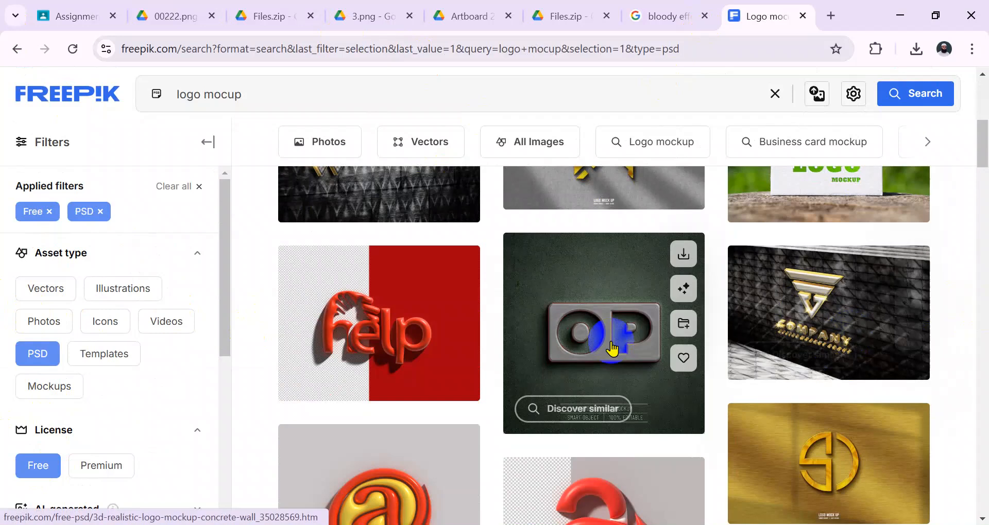
click(510, 469)
scroll(721, 242, down, 4)
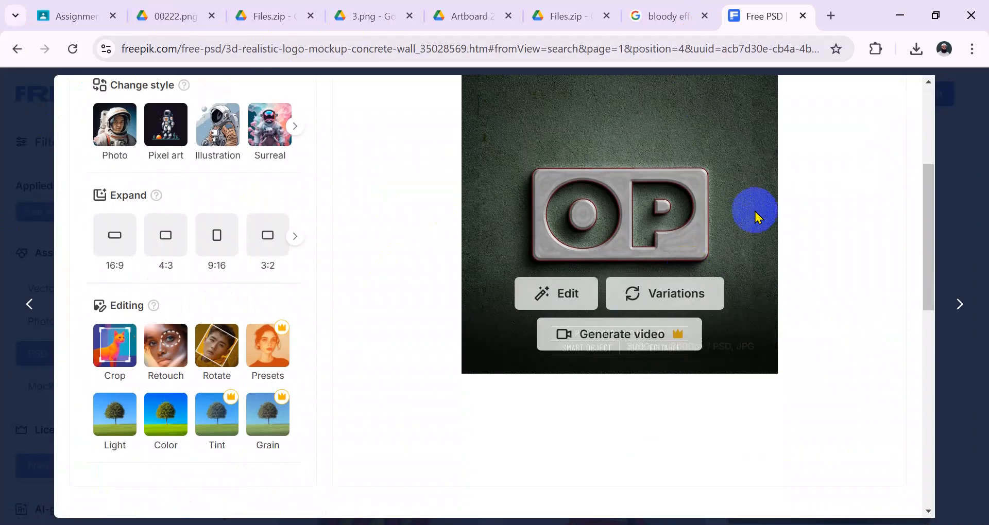
scroll(715, 211, up, 3)
scroll(814, 96, up, 2)
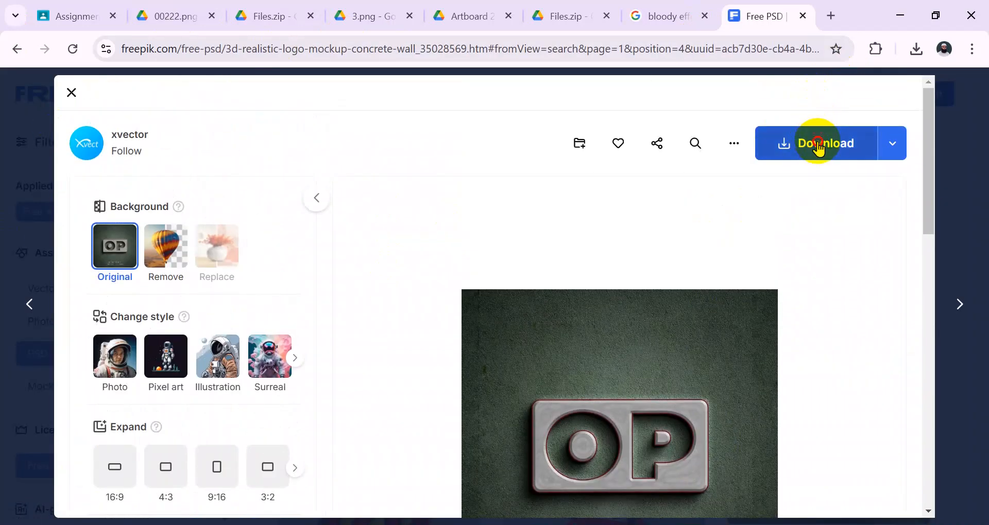
click(790, 147)
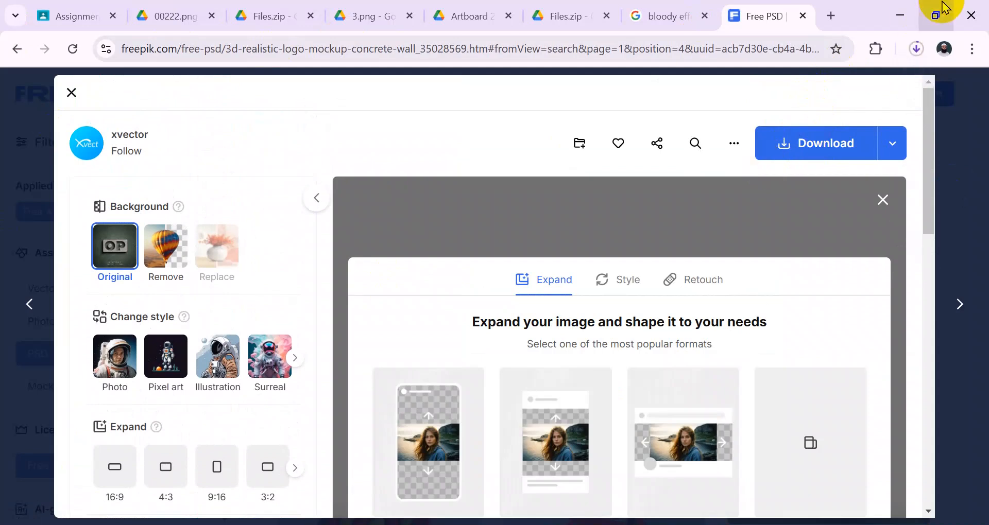
Show the downloaded 3d-realistic-logo-mockup-concrete-wall archive in its folder and extract it to a folder of the same name.
click(922, 48)
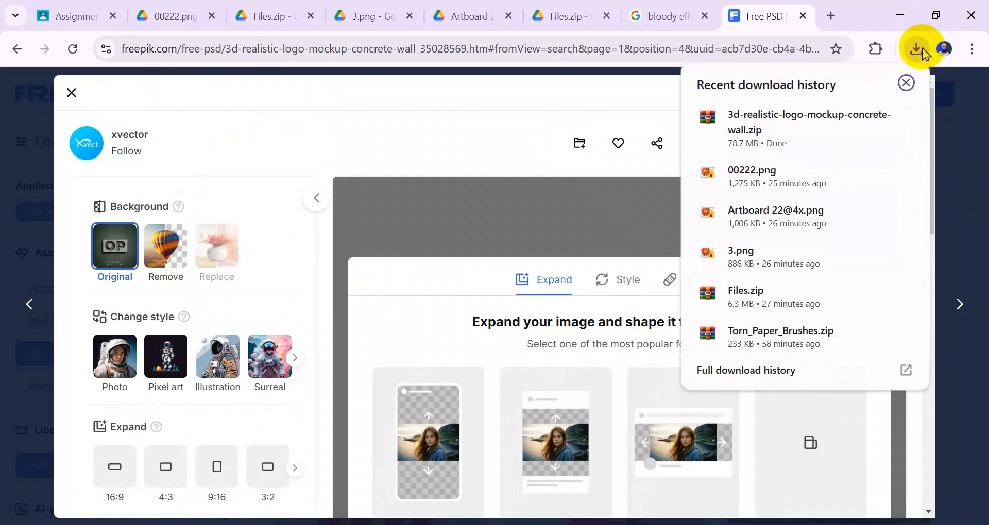
click(875, 127)
right_click(497, 132)
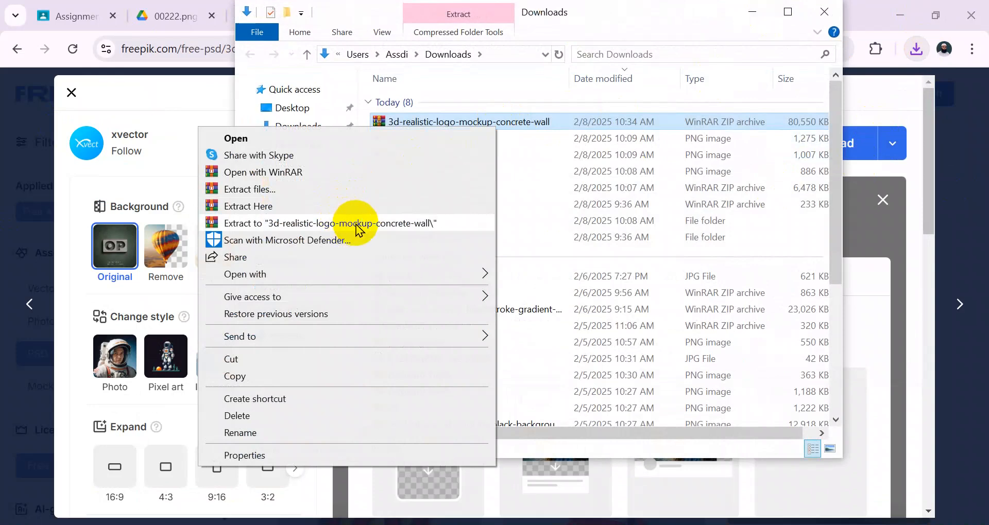
click(392, 225)
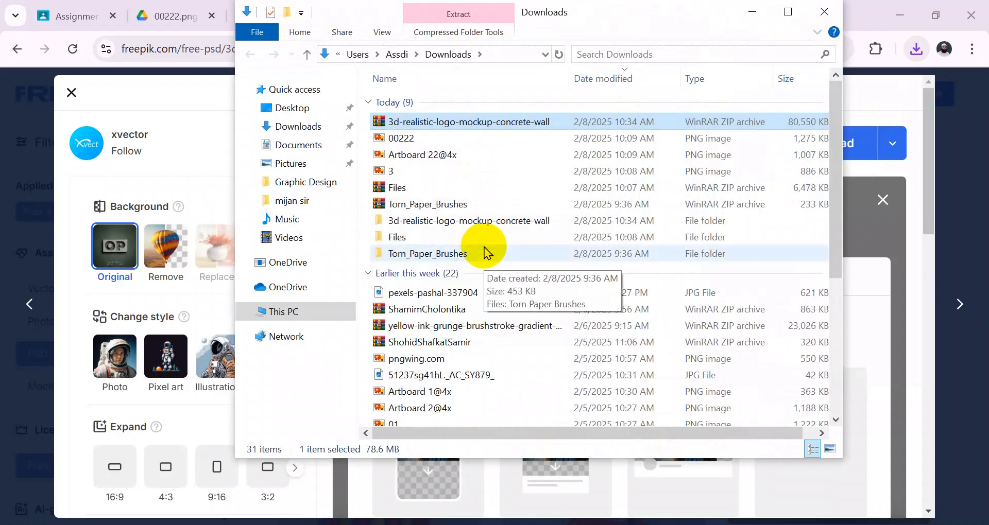
Open the Photoshop file m001t0046_3d_logo_mockup_e_08nov22 from the extracted 3d-realistic-logo-mockup-concrete-wall folder.
click(435, 223)
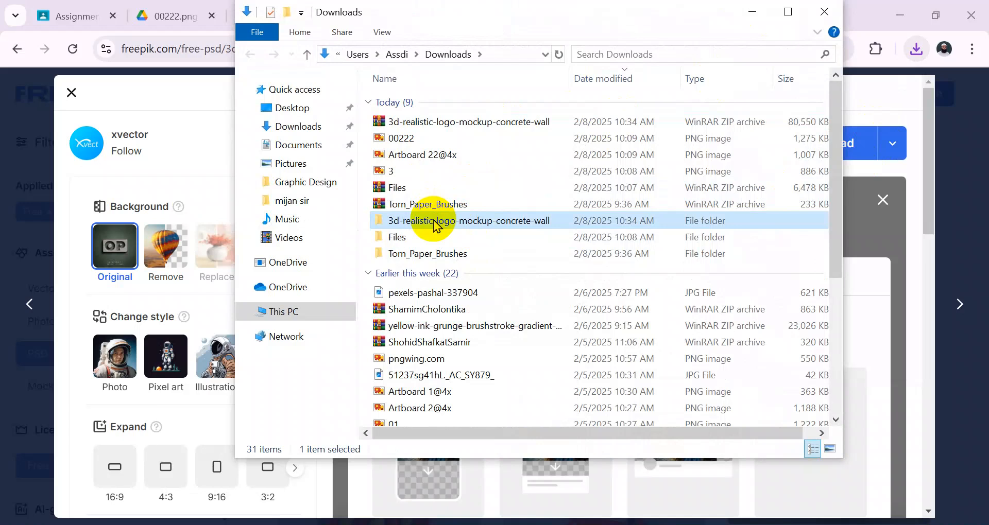
double_click(434, 222)
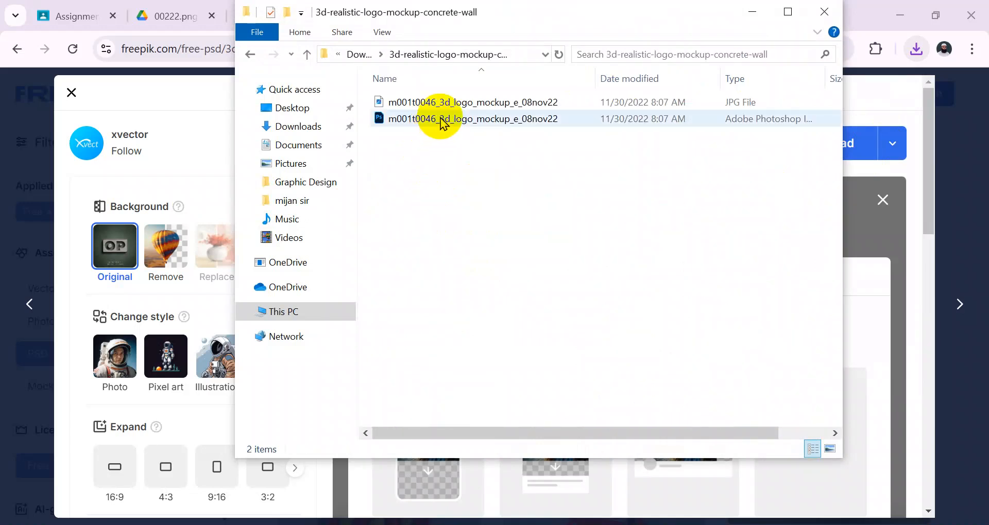
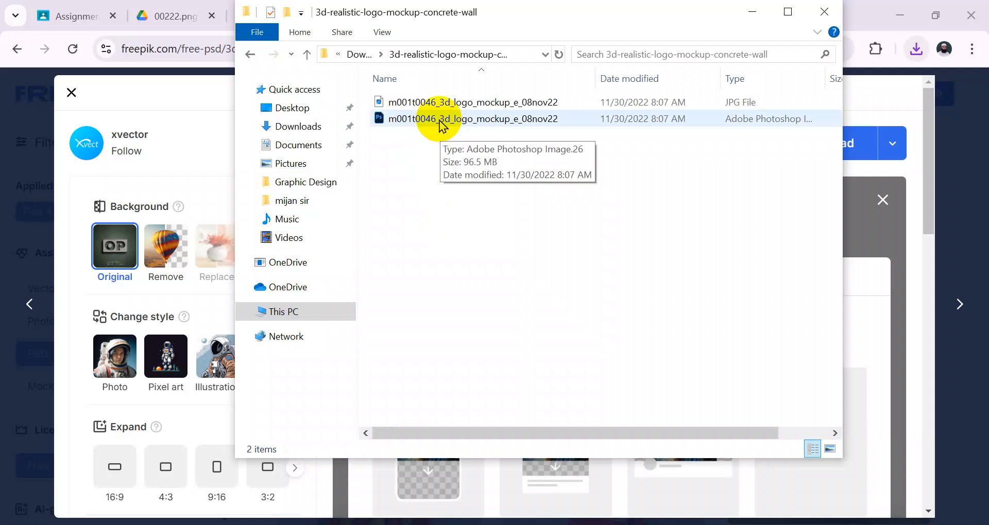
click(250, 55)
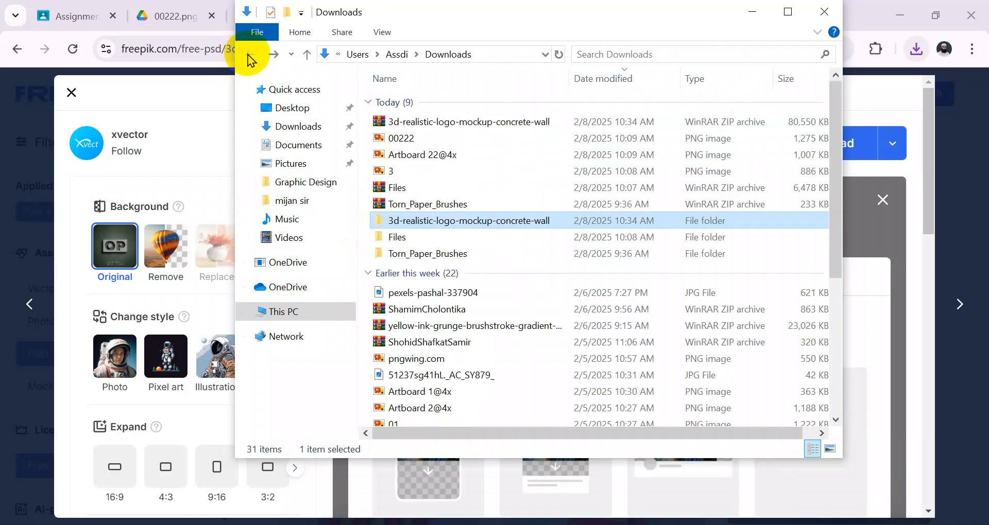
double_click(423, 221)
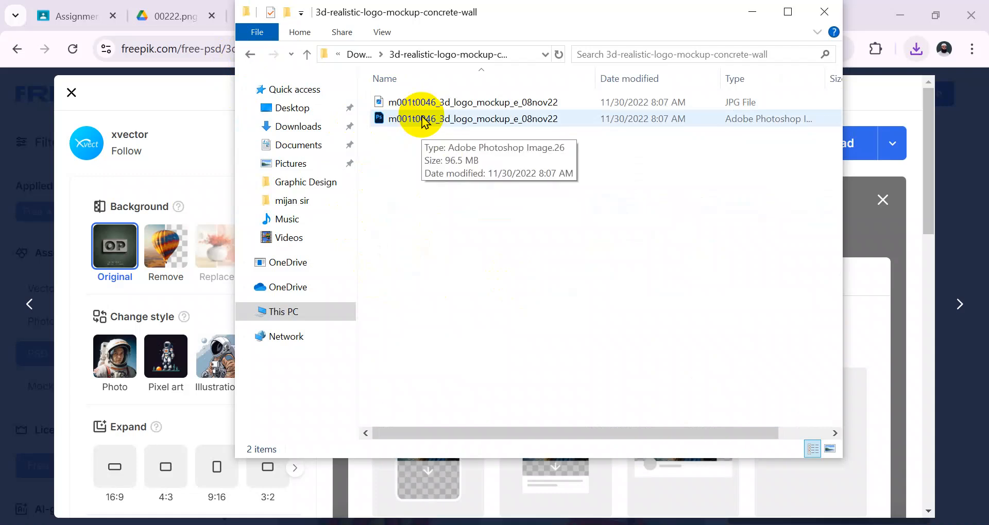
double_click(423, 120)
double_click(441, 235)
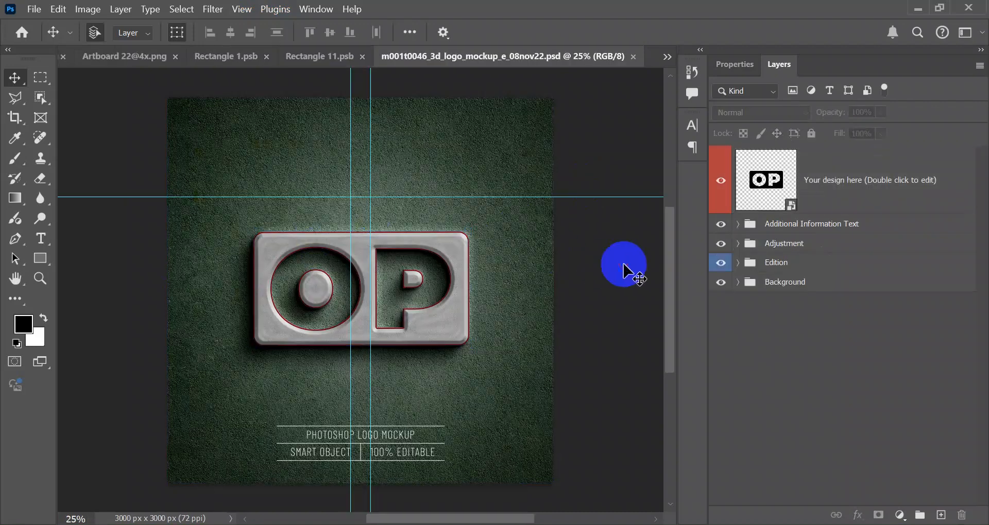
Examine the logo mockup's layer structure, toggling group visibility to see what the groups contribute.
click(834, 190)
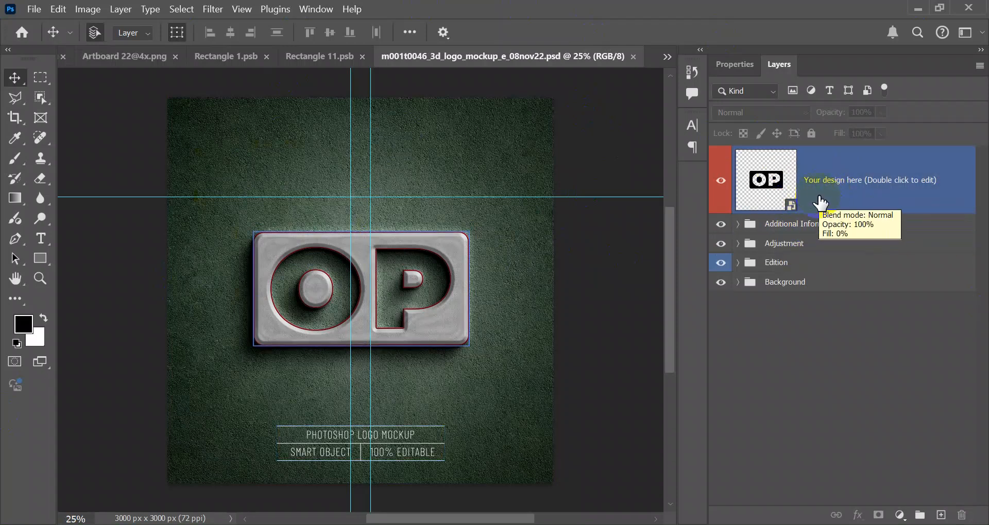
click(807, 341)
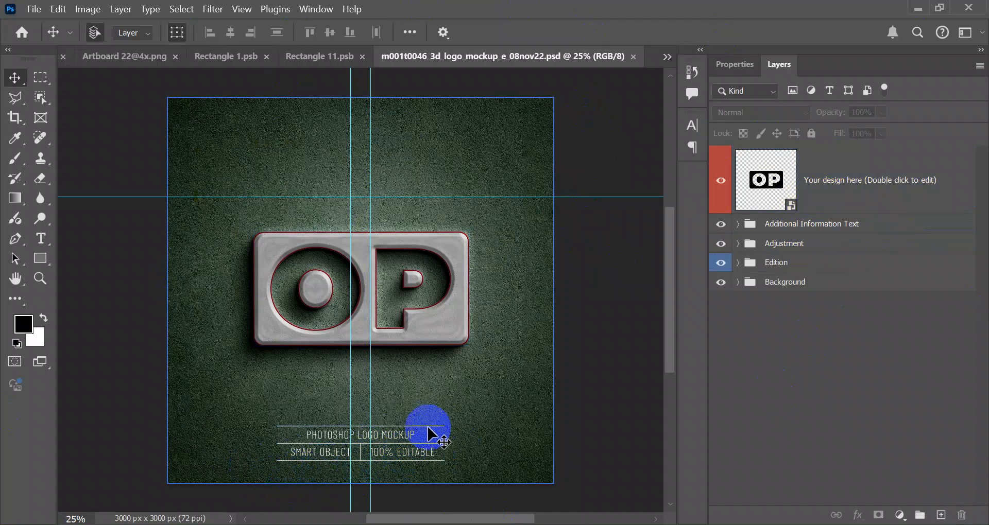
click(733, 283)
click(721, 268)
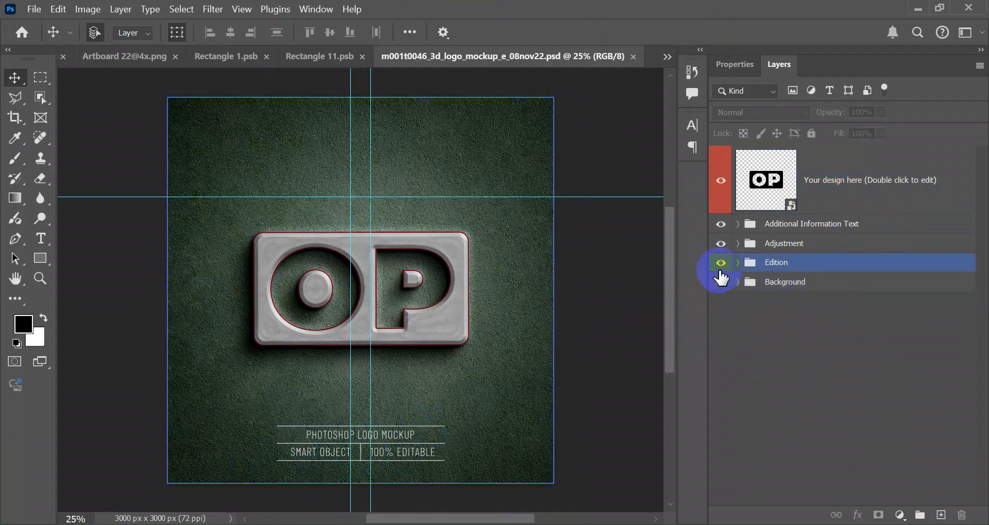
click(721, 264)
click(722, 225)
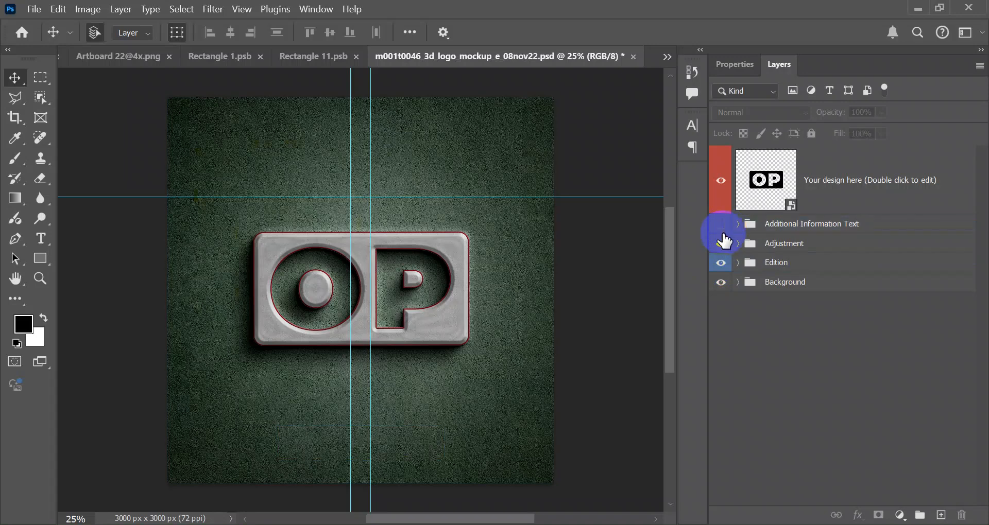
click(723, 243)
click(721, 224)
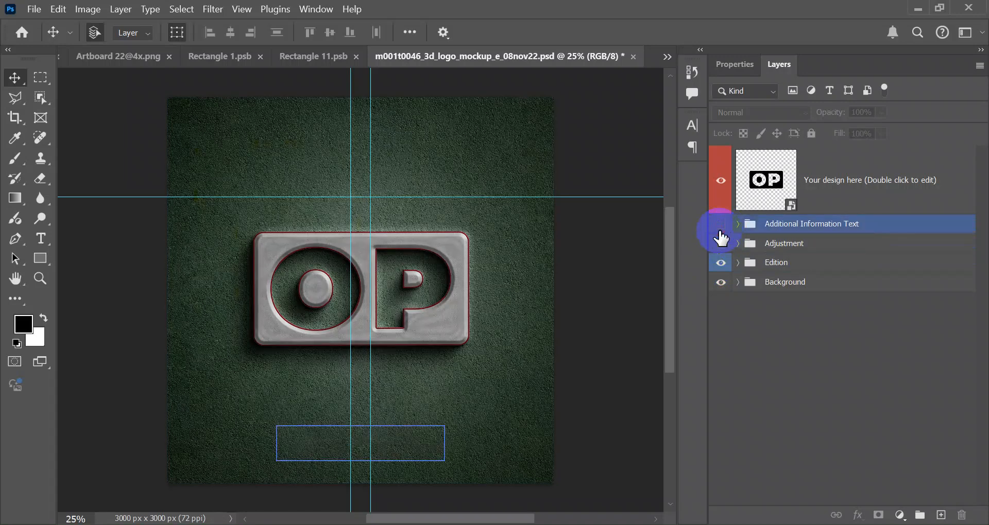
click(720, 243)
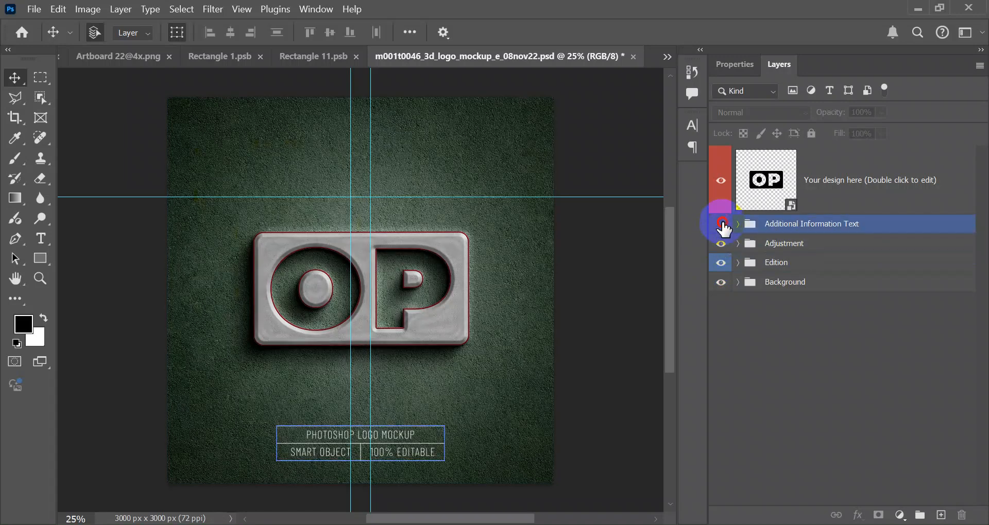
Hide the Additional Information Text group and select the "Your design here (Double click to edit)" smart object layer.
click(720, 224)
click(796, 226)
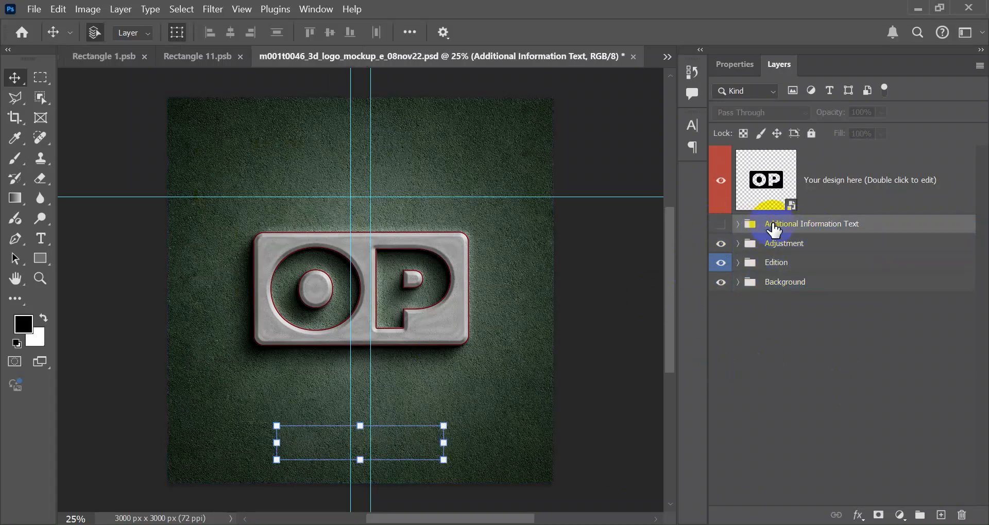
click(793, 386)
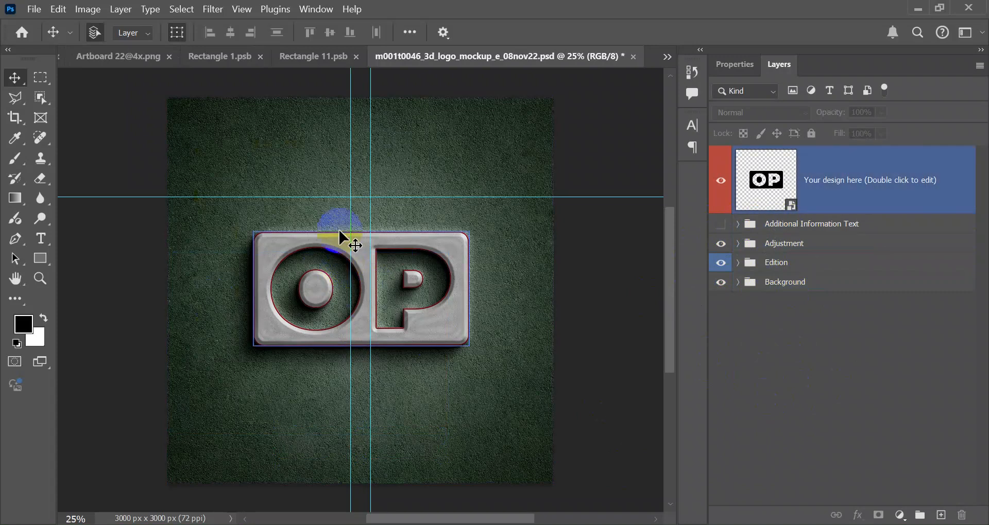
click(767, 185)
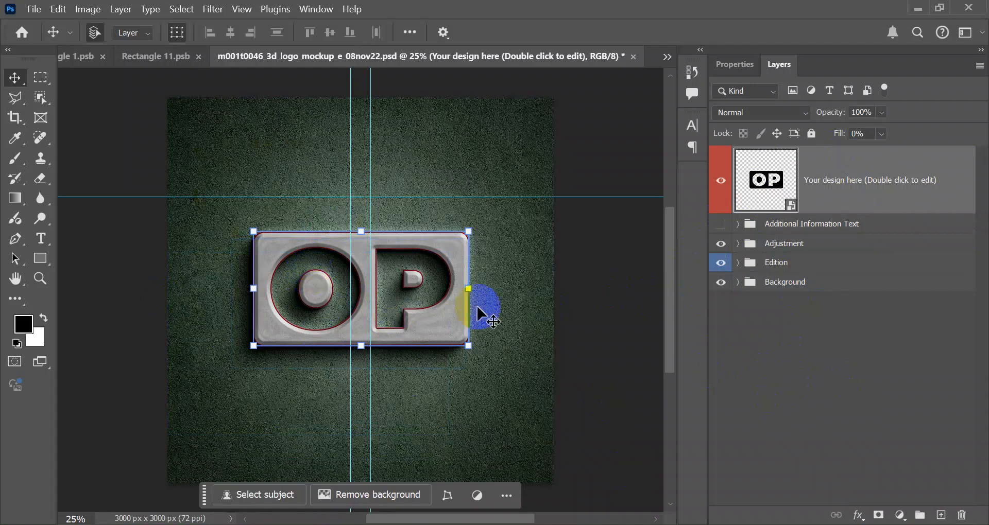
Open the contents of the "Your design here" smart object, add a new empty layer and hide the Design layer.
click(776, 207)
double_click(776, 207)
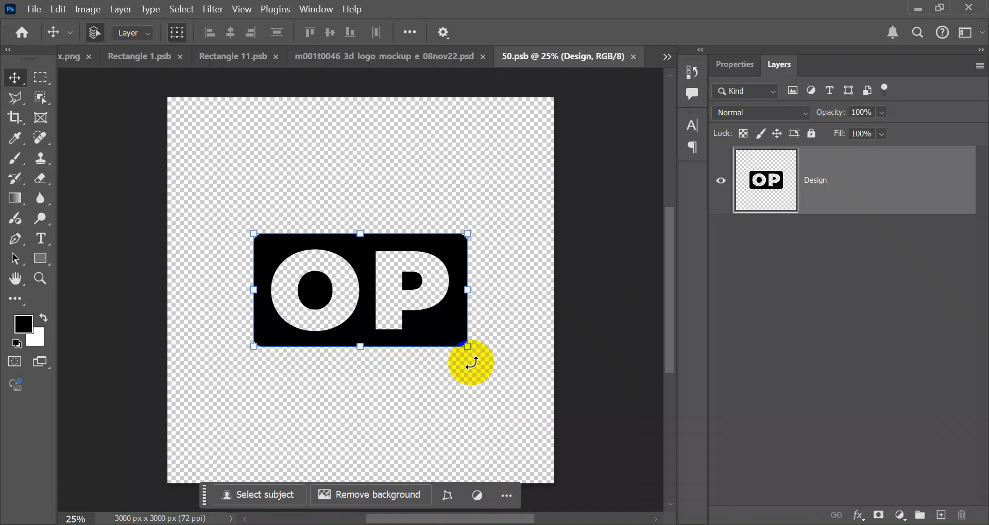
click(939, 513)
ctrl+click(767, 246)
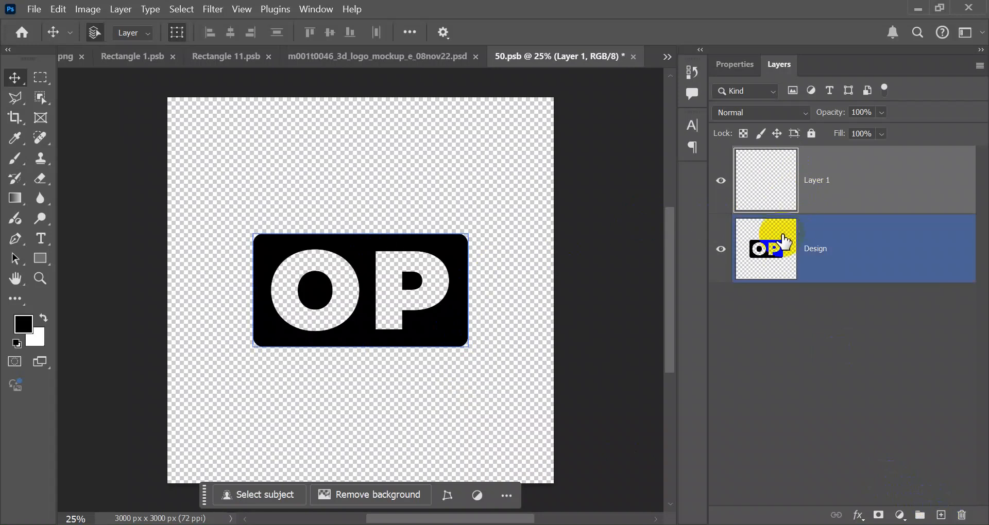
click(721, 251)
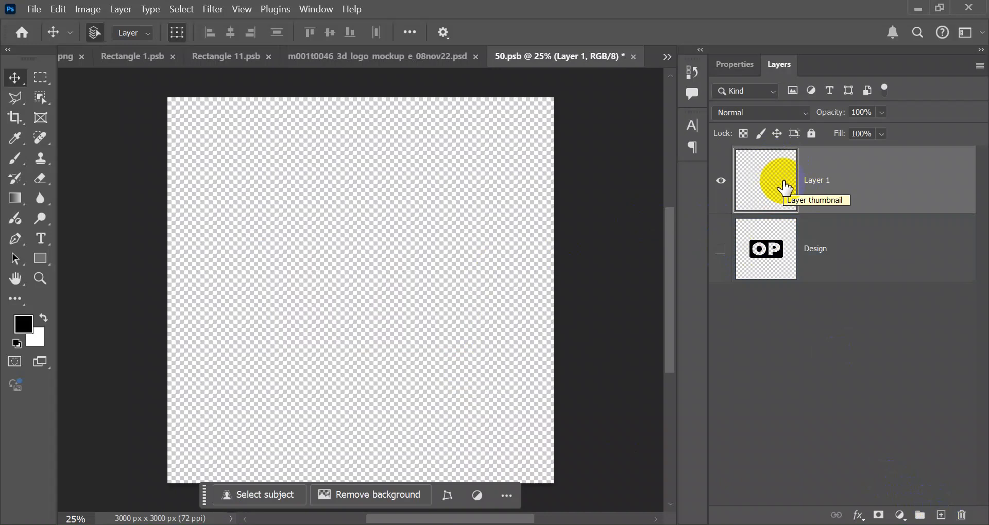
Add the text "SBMC" on the new layer in the upper-middle part of the canvas.
key(s)
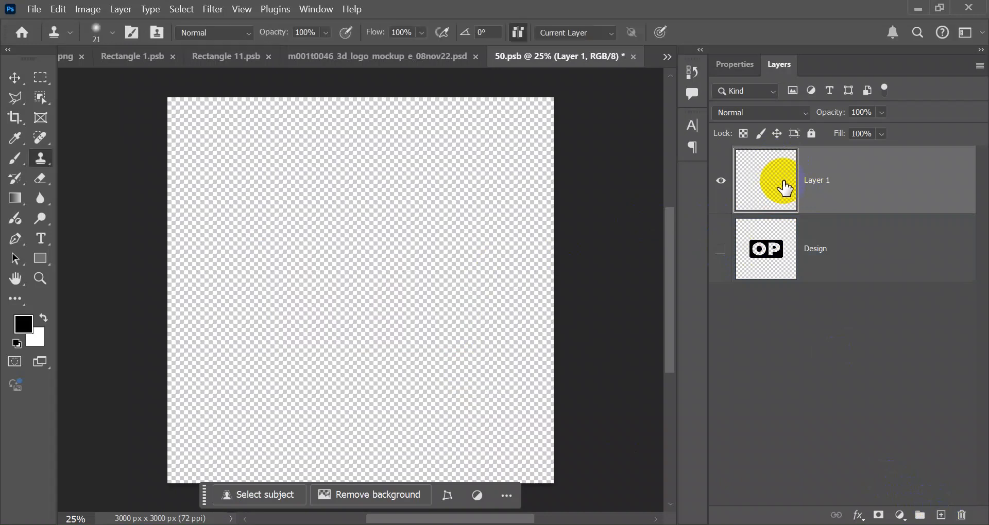
click(34, 244)
click(224, 245)
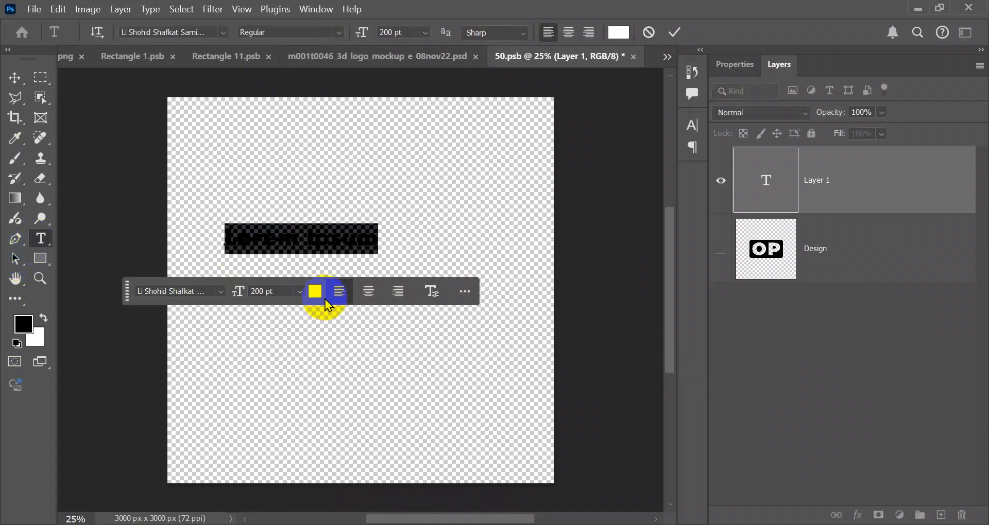
key(BackSpace)
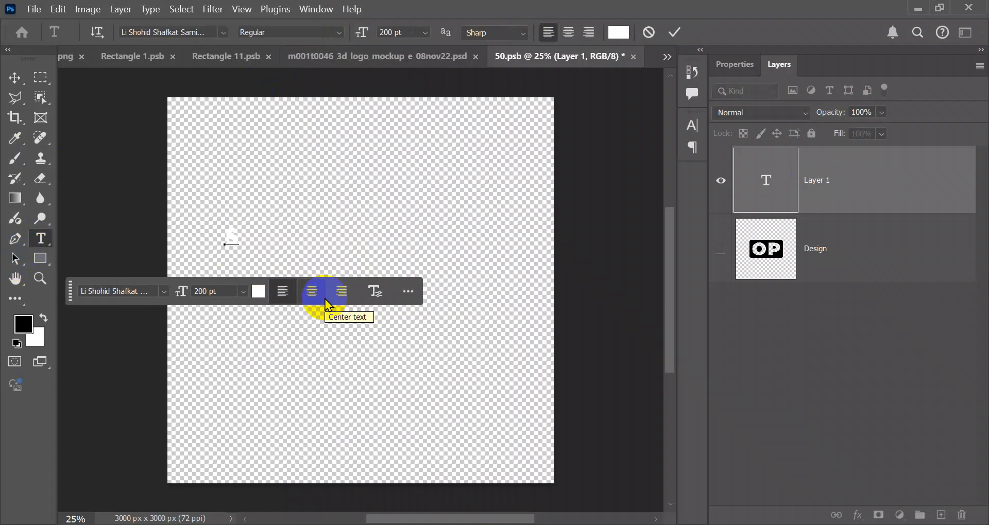
text(SBMC)
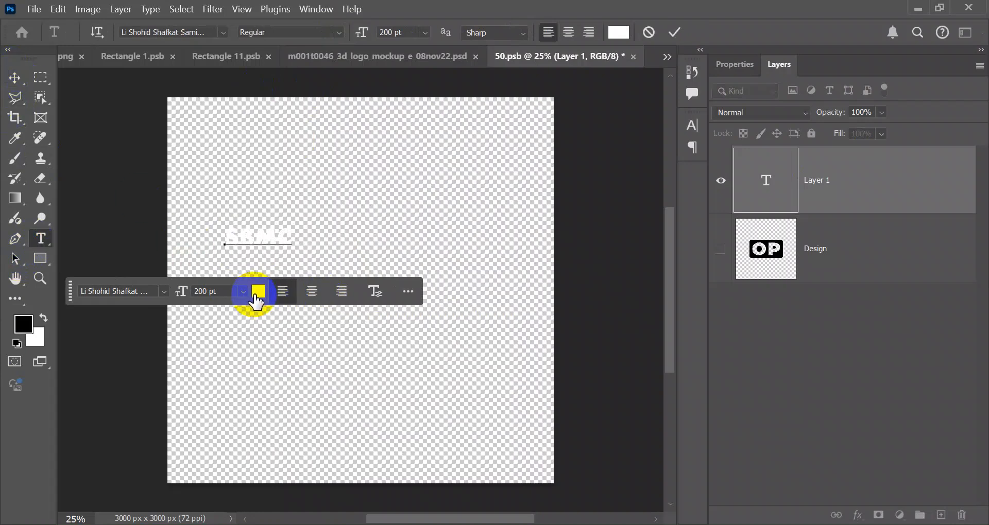
Recolour the whole SBMC text to a dark olive tone.
key(ctrl)
key(ctrl+a)
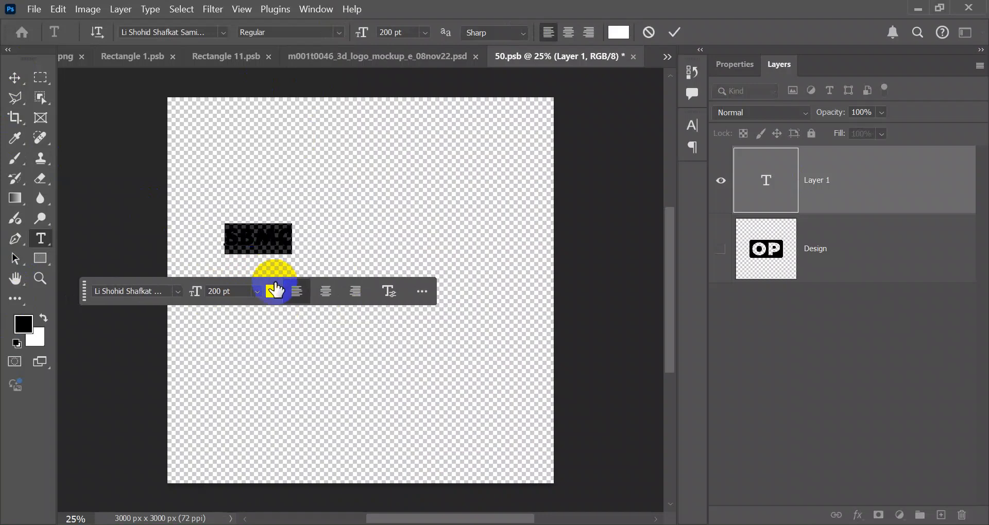
click(272, 287)
drag(727, 276, 970, 41)
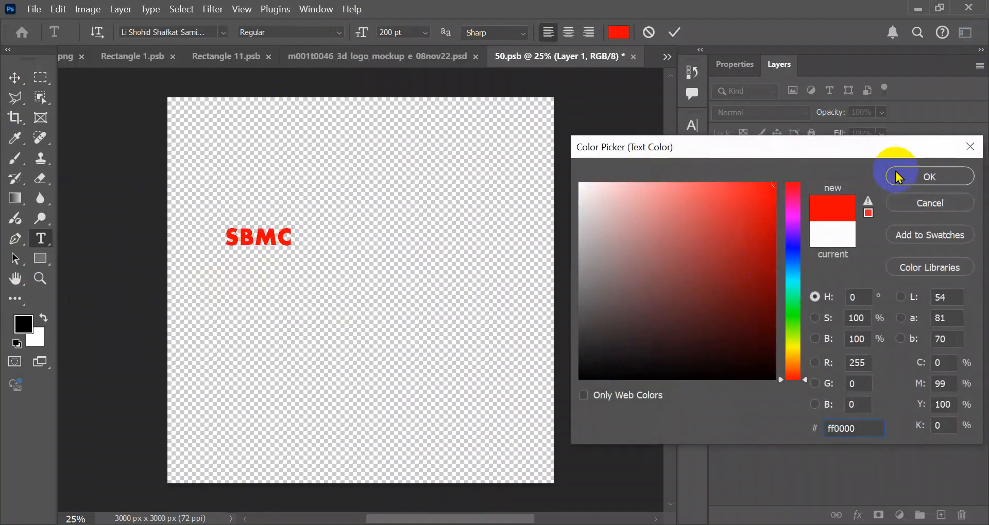
click(793, 323)
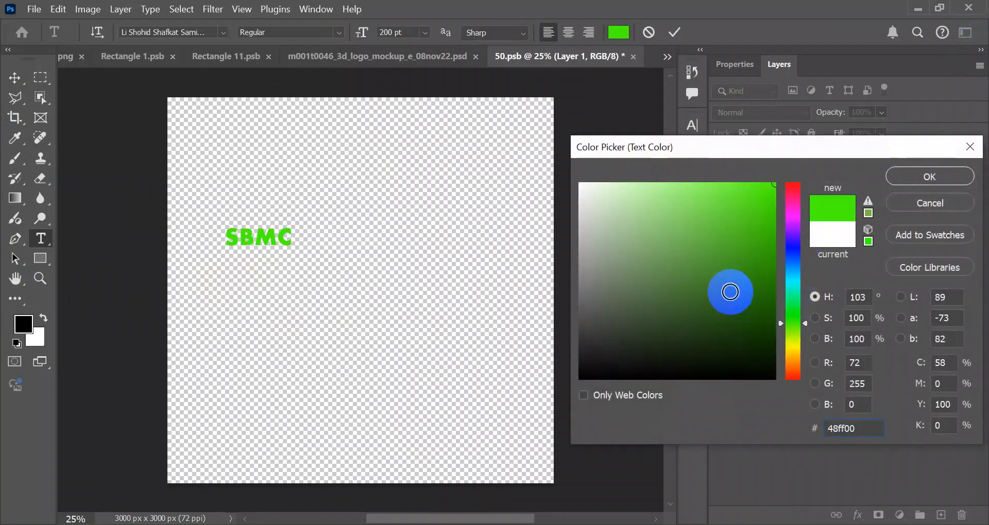
click(791, 343)
mouse_move(748, 240)
mouse_down()
mouse_move(735, 282)
mouse_move(742, 325)
mouse_up()
click(922, 177)
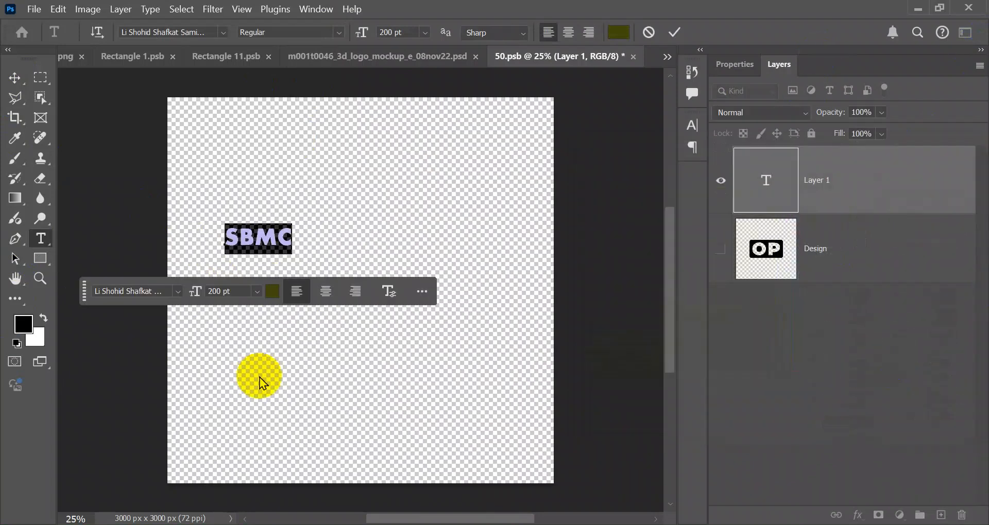
Enlarge the SBMC text to about 828.6 pt and place it across the middle of the canvas.
key(ctrl+t)
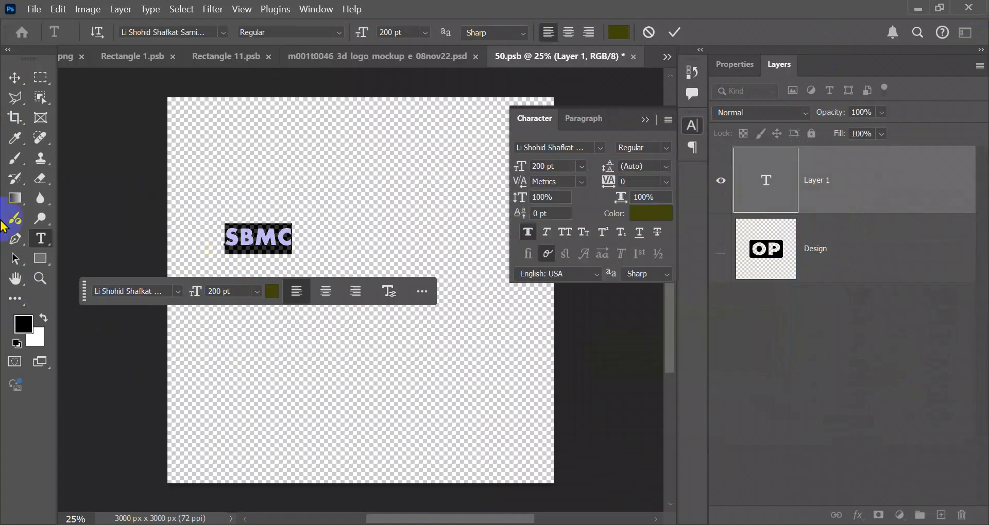
click(14, 78)
drag(292, 237, 476, 371)
drag(399, 255, 407, 304)
click(449, 384)
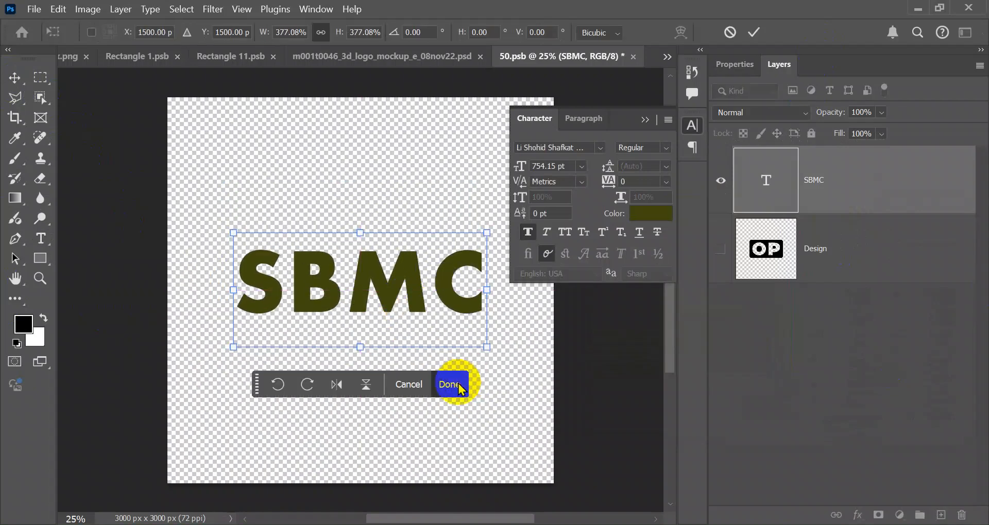
drag(359, 253, 359, 213)
drag(357, 337, 357, 338)
drag(231, 277, 222, 277)
drag(375, 284, 419, 299)
click(446, 391)
Hide the SBMC text layer and delete the Design layer with the OP logo.
click(720, 249)
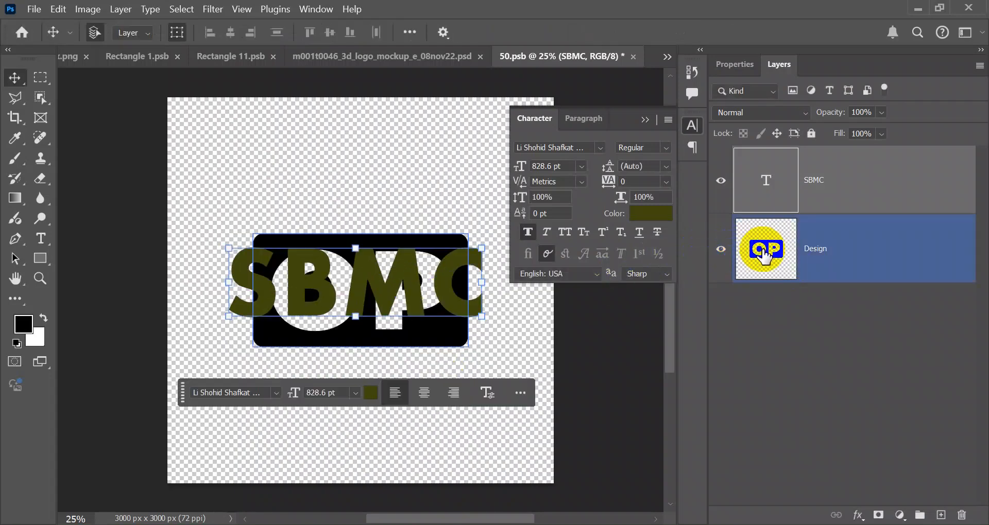
click(764, 252)
click(742, 205)
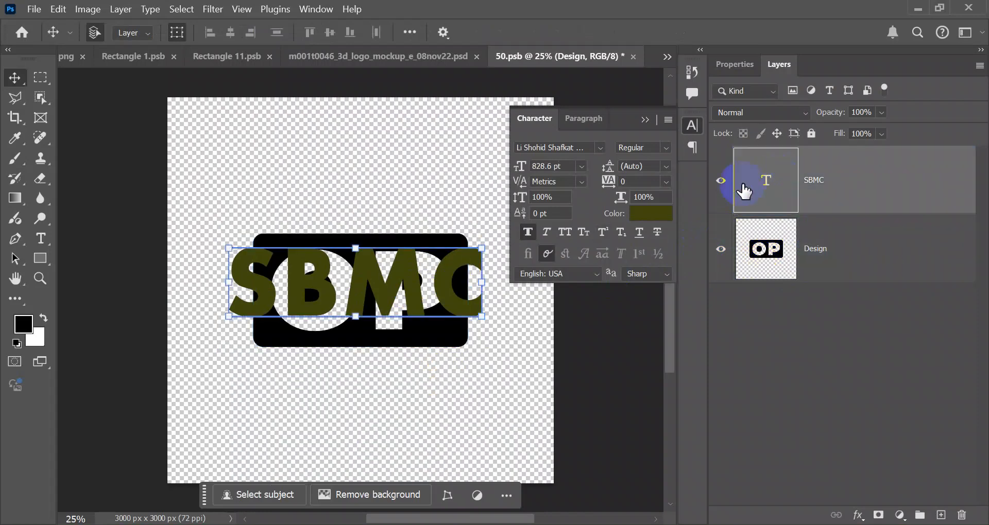
click(721, 181)
click(750, 254)
drag(419, 254, 450, 251)
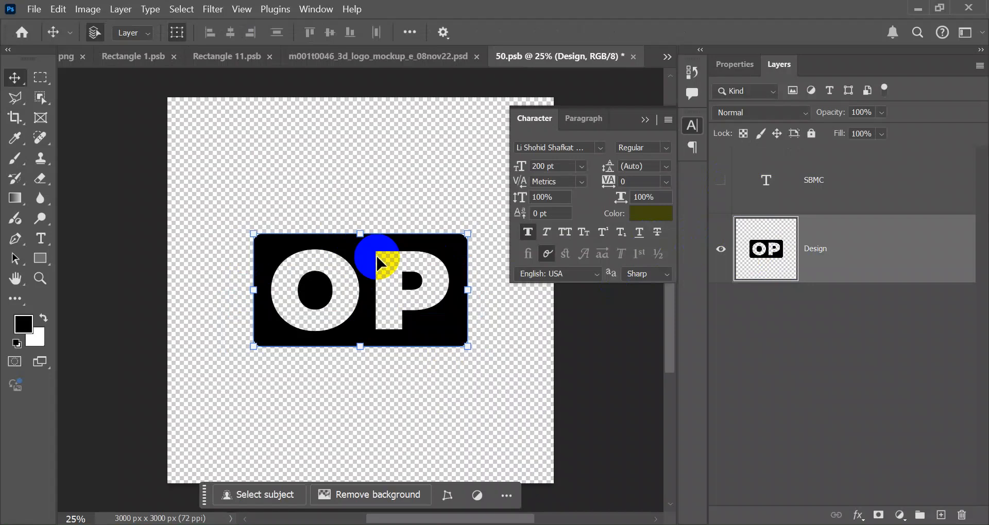
click(367, 256)
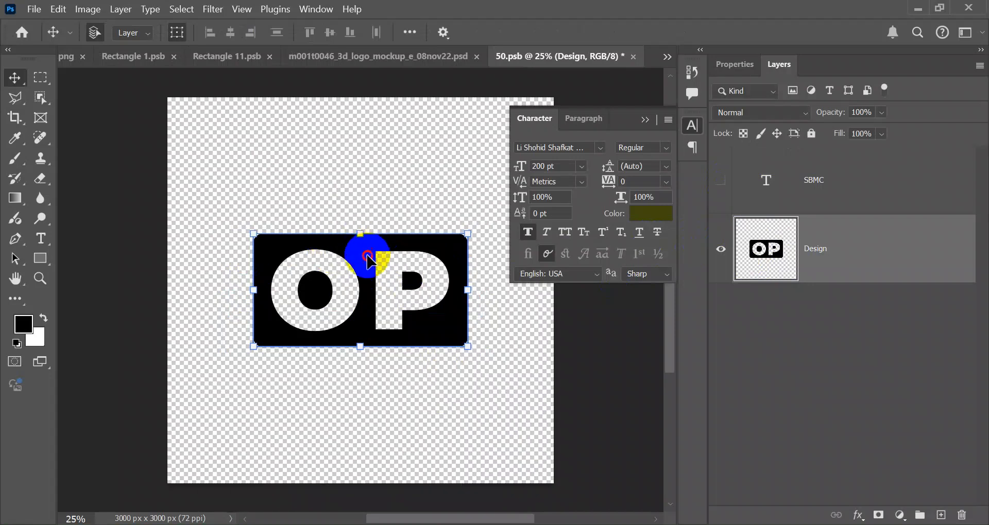
drag(367, 256, 367, 268)
key(Delete)
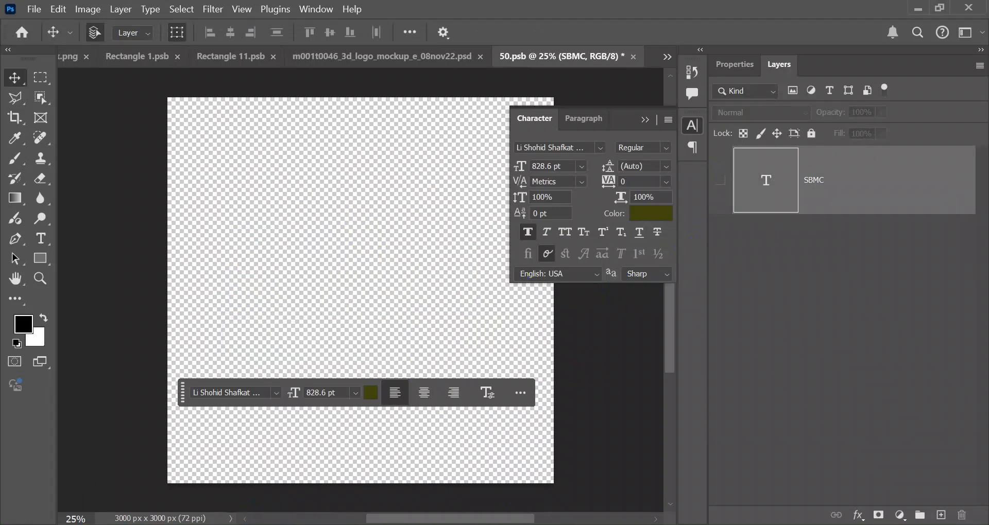
Switch to Chrome, search for "as sunnah foundation" in a new tab and open the foundation's website.
click(137, 392)
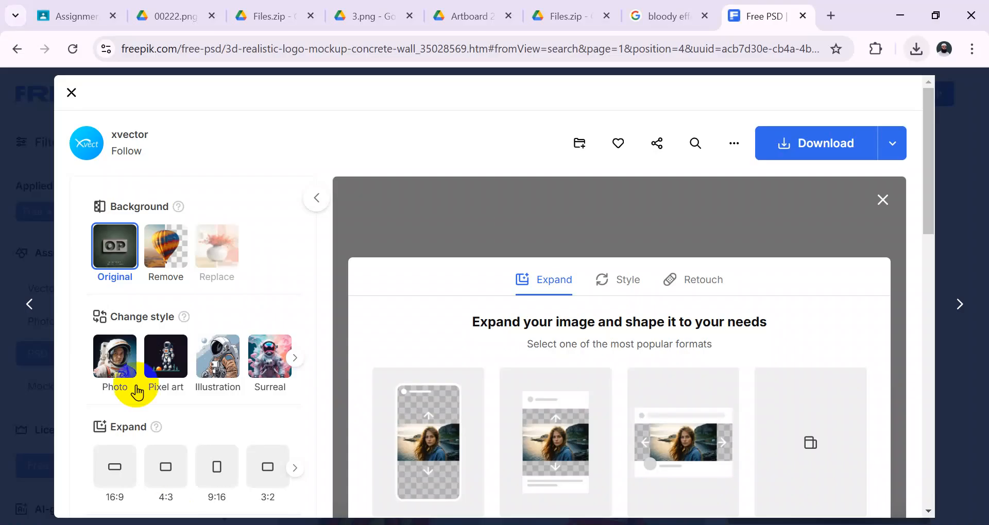
click(832, 15)
click(657, 38)
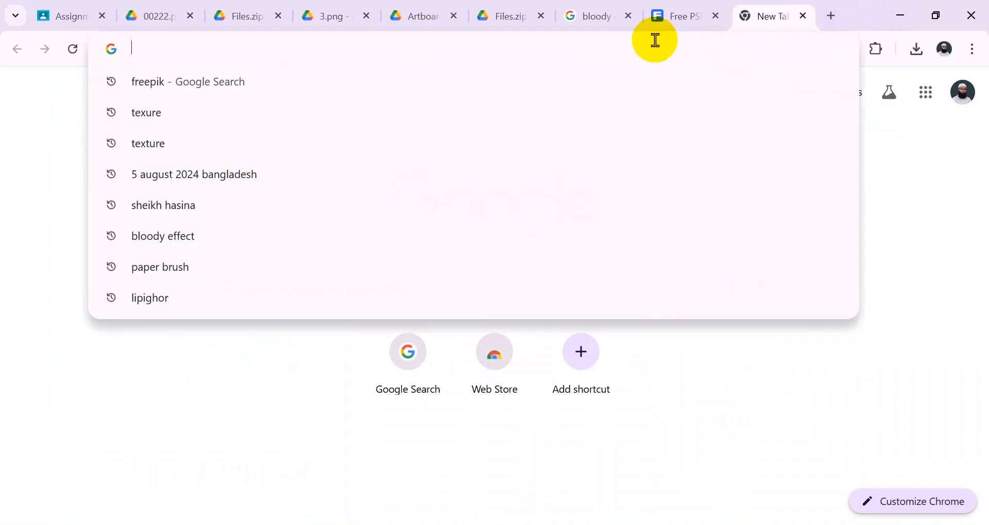
text(AS S)
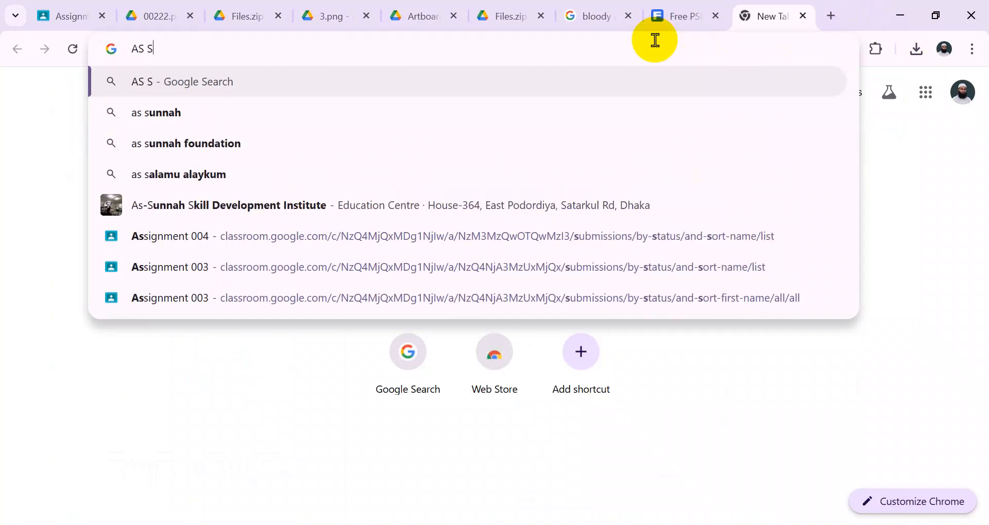
click(265, 149)
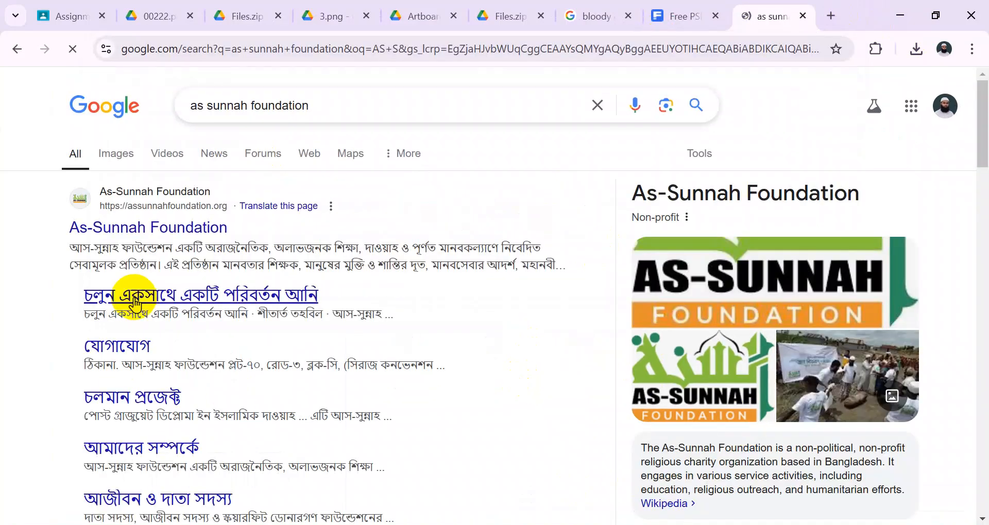
click(106, 227)
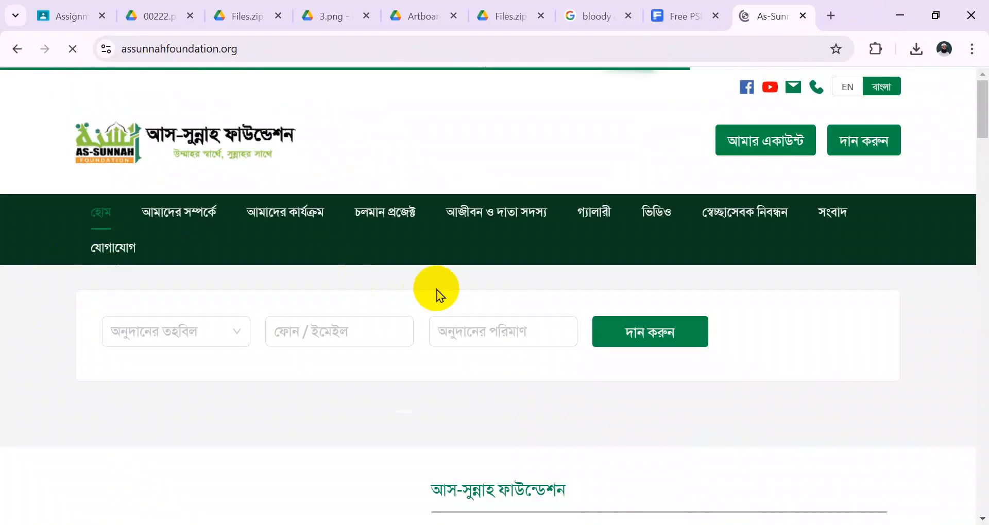
Return to the search results and search for "as sunnah foundation PNG LOGO".
click(16, 48)
click(352, 109)
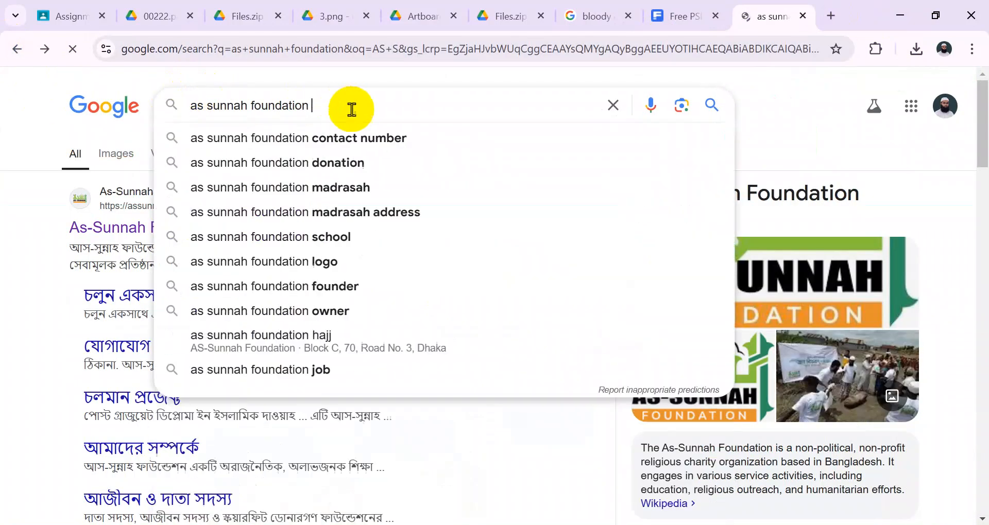
text(P)
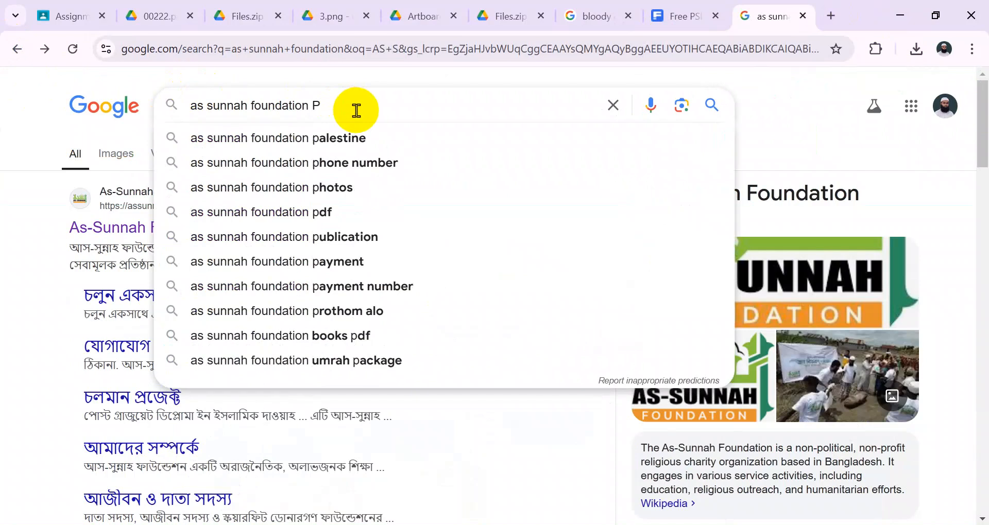
text(NG LOG)
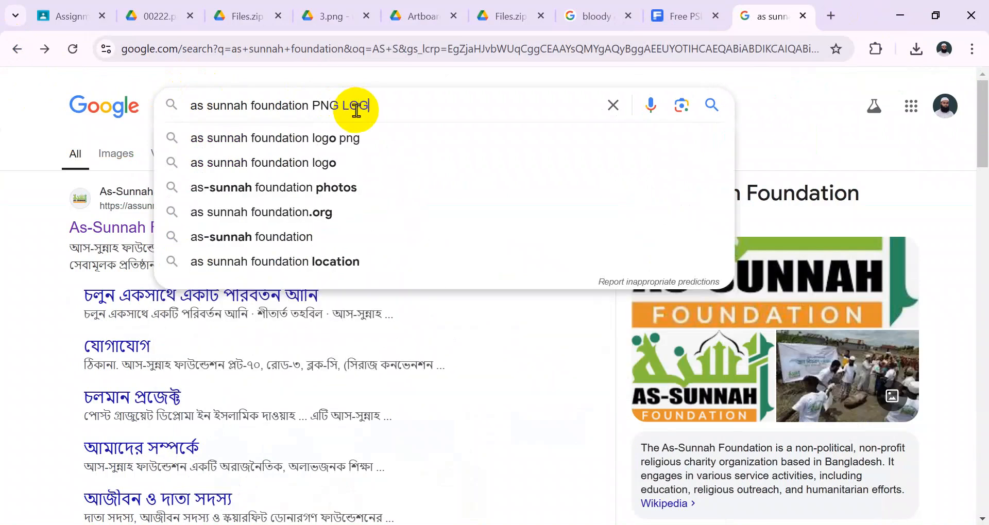
text(O)
key(Return)
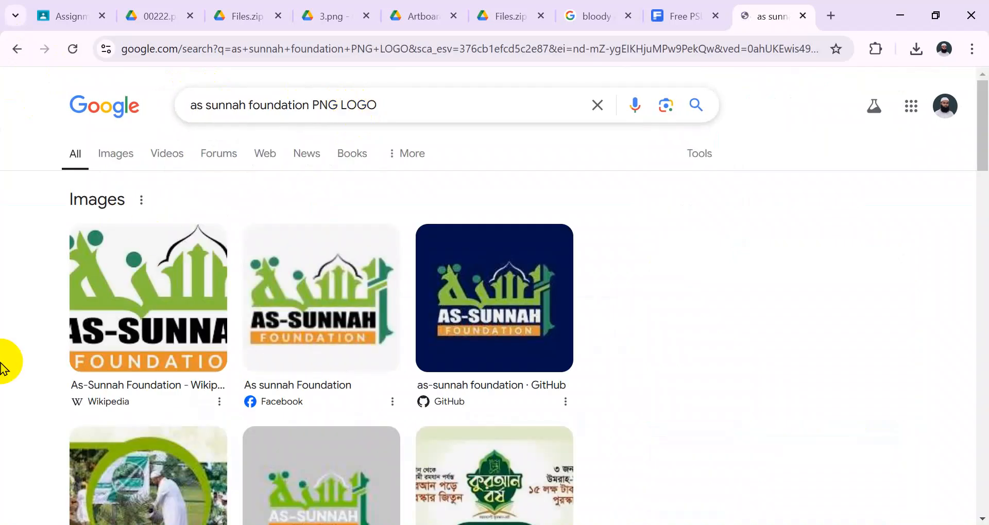
Open the As-Sunnah Foundation Wikipedia article from its logo image result and go to the seal image.
click(173, 307)
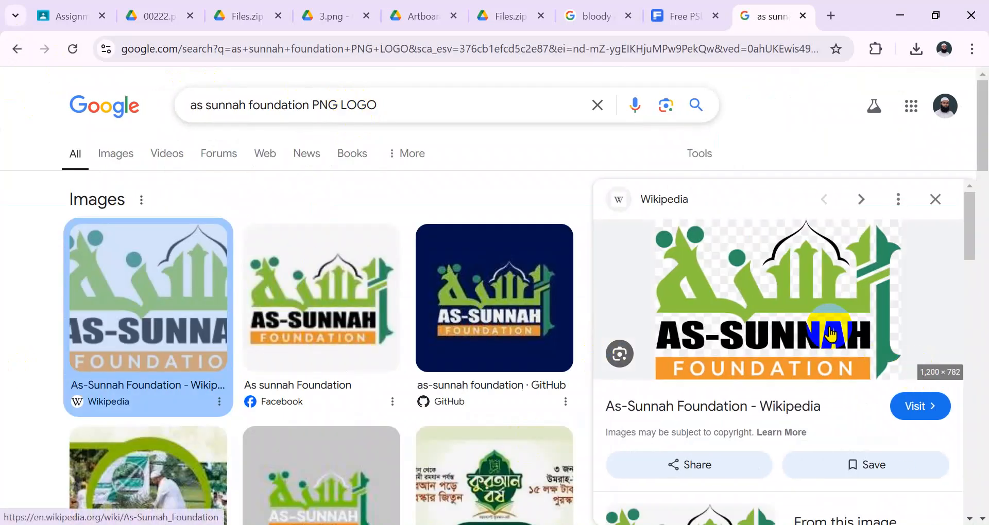
click(922, 403)
scroll(607, 284, down, 2)
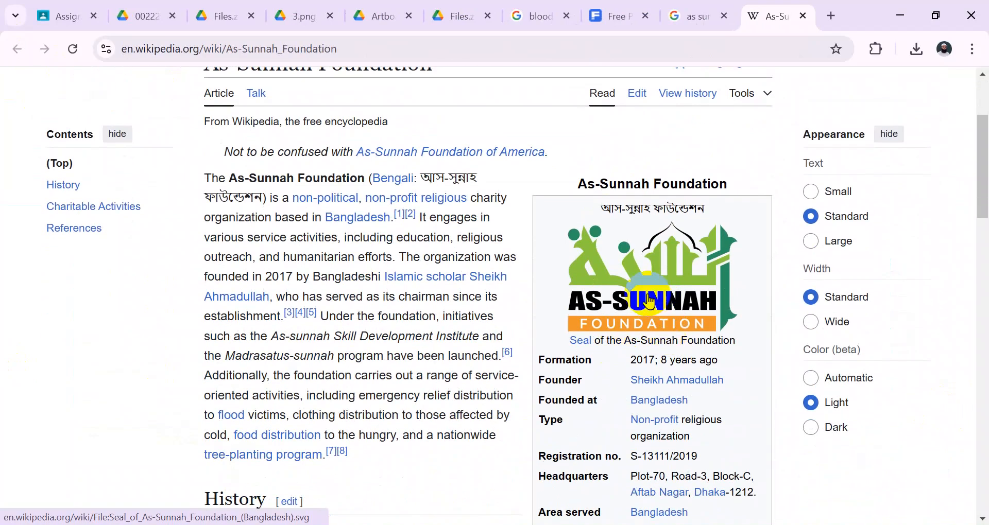
scroll(650, 303, down, 1)
Open the As-Sunnah Foundation seal from the article in the media viewer and download the original file (300×196 px).
right_click(639, 243)
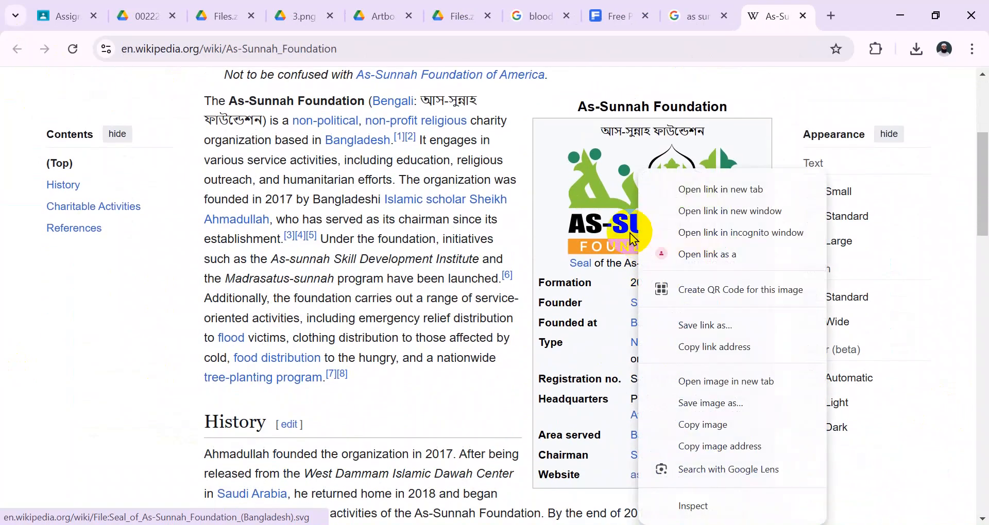
click(611, 215)
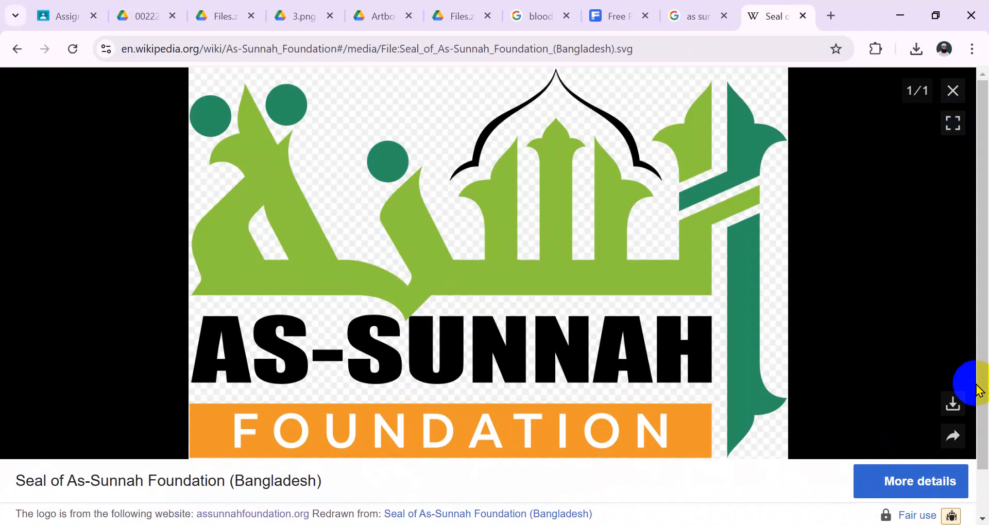
click(953, 405)
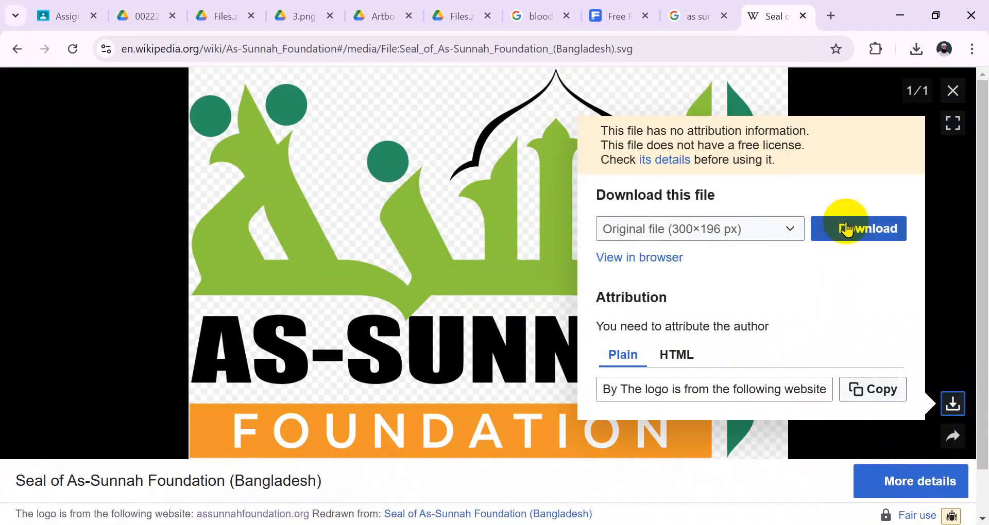
click(851, 228)
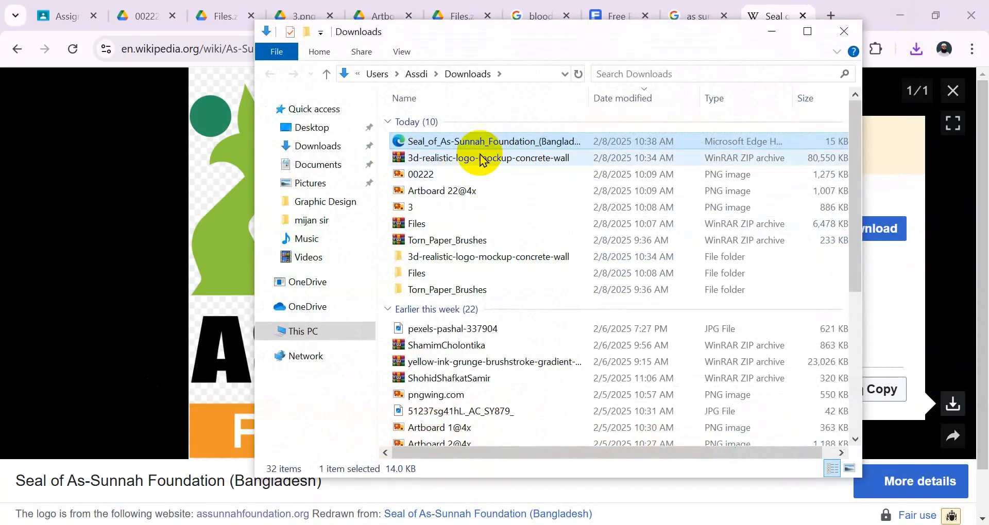
Open the downloaded Seal_of_As-Sunnah_Foundation_(Bangladesh) file from the Downloads folder in Adobe Illustrator 2025.
right_click(476, 150)
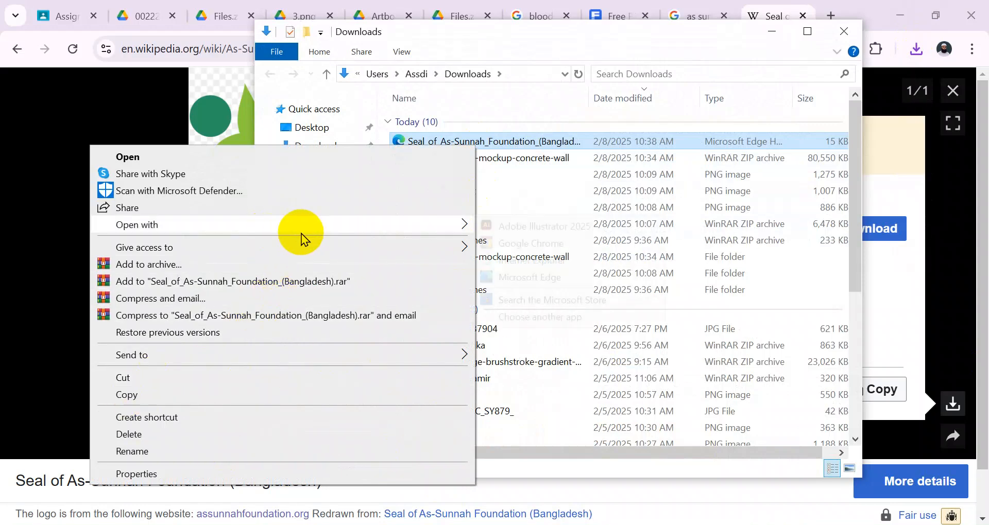
mouse_move(300, 230)
click(562, 242)
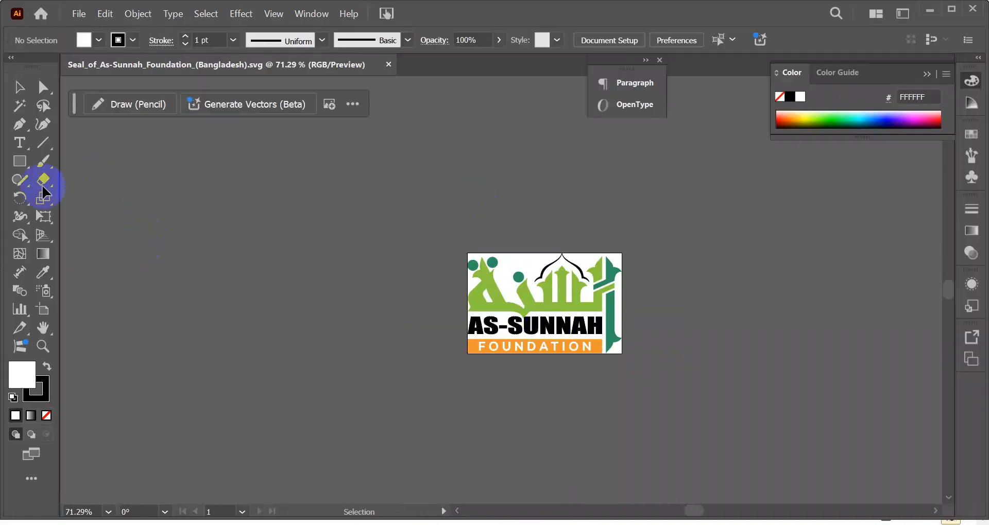
Try to move the logo group off the artboard and undo the move.
drag(561, 315, 230, 268)
click(482, 300)
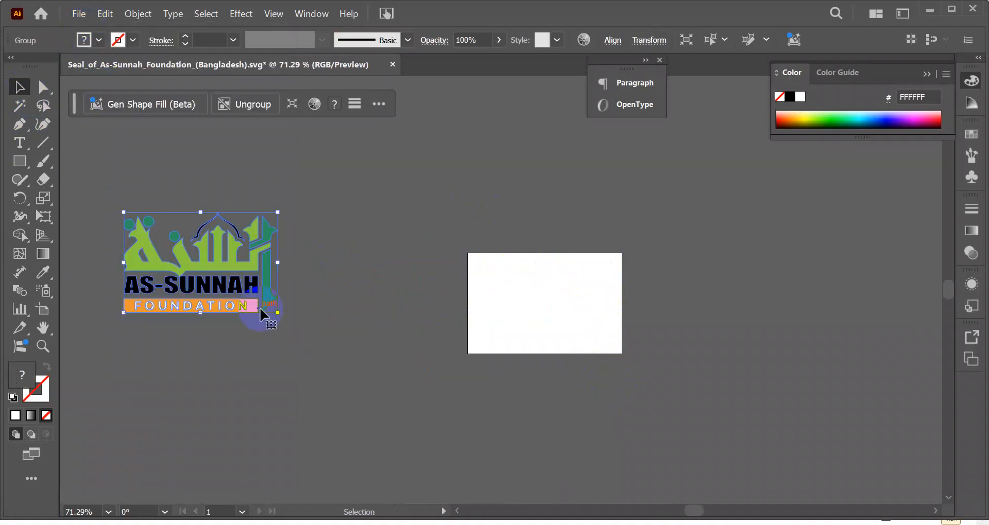
key(ctrl+z)
key(ctrl+z)
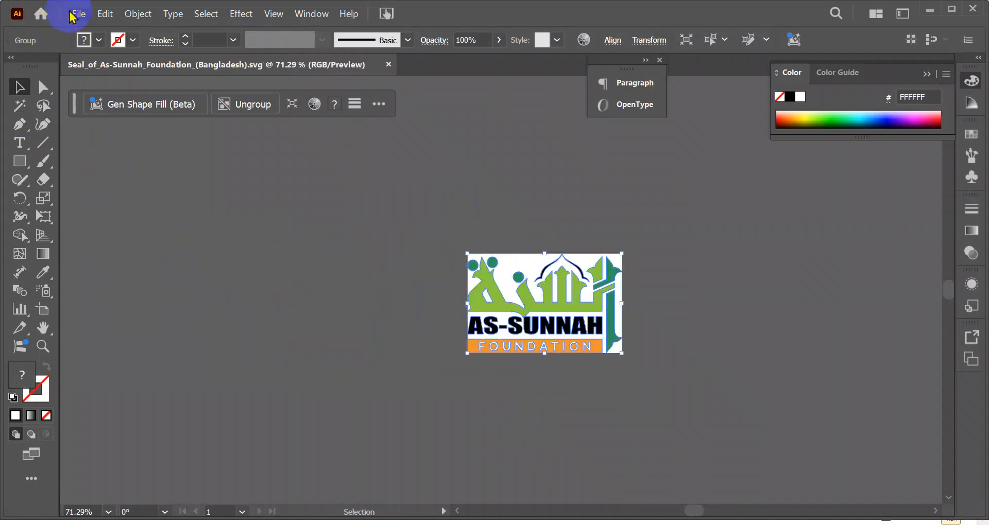
click(72, 15)
mouse_move(141, 341)
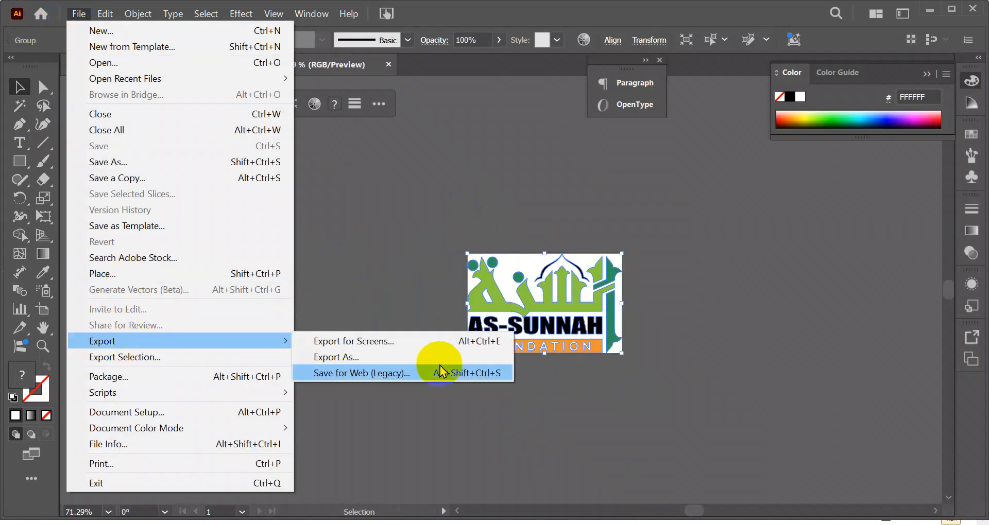
click(404, 357)
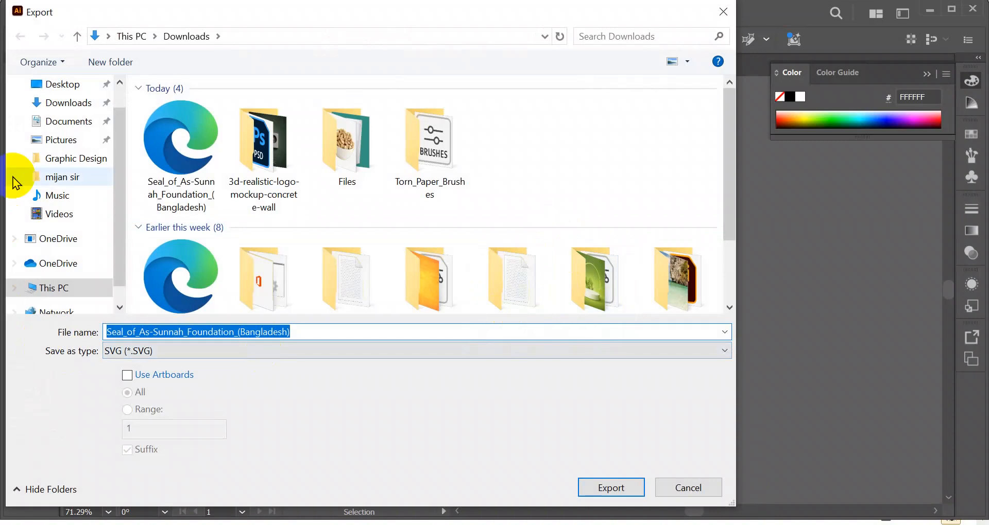
click(60, 139)
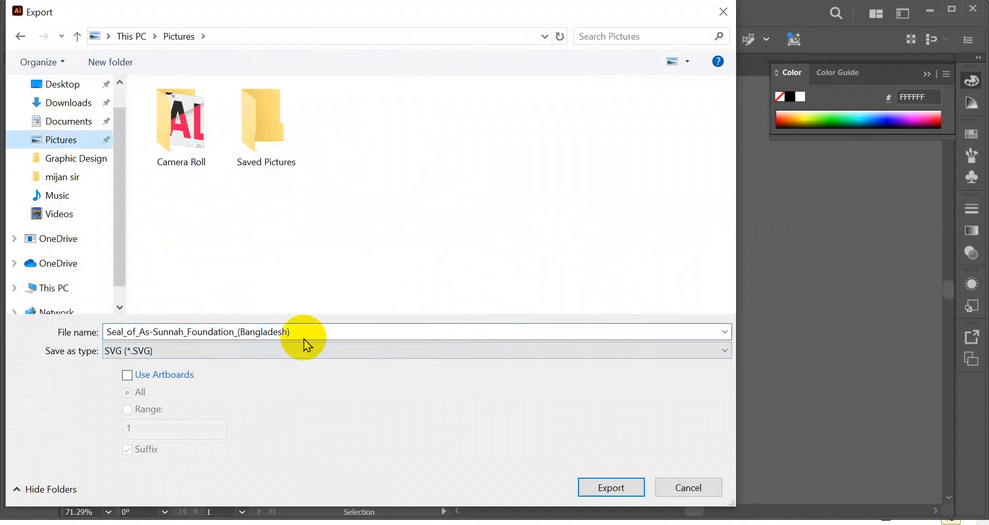
click(703, 489)
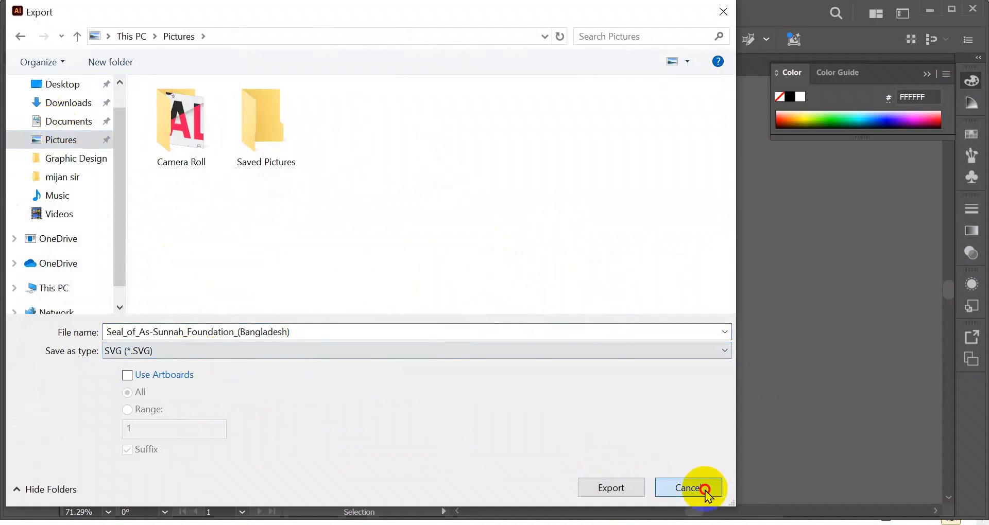
Set up Export for Screens for Artboard 1 as a PNG at 4x scale and decline to replace the existing file.
click(78, 13)
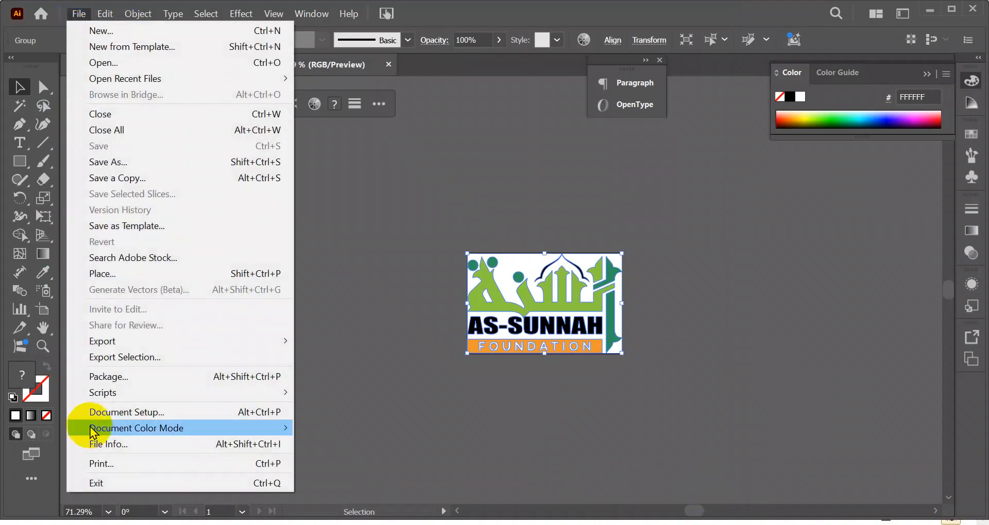
mouse_move(103, 341)
click(454, 348)
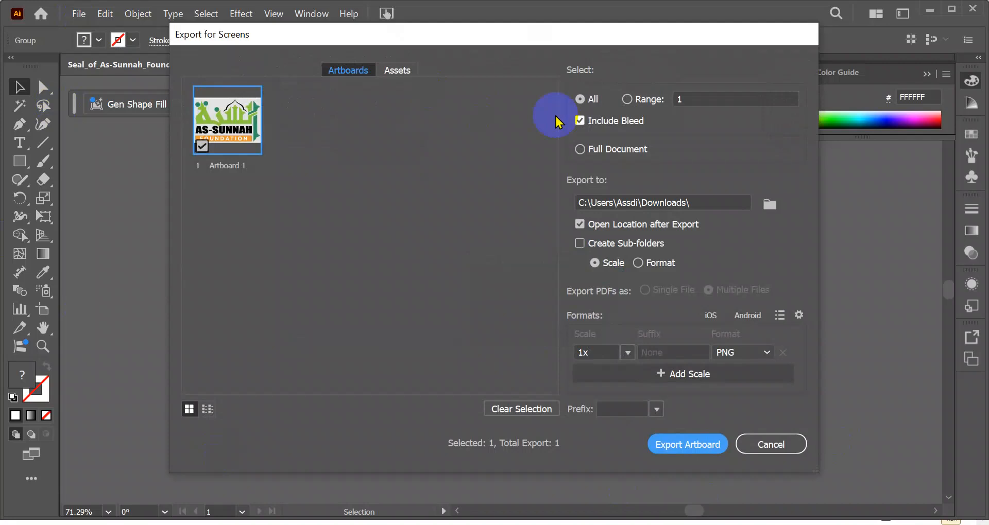
click(628, 352)
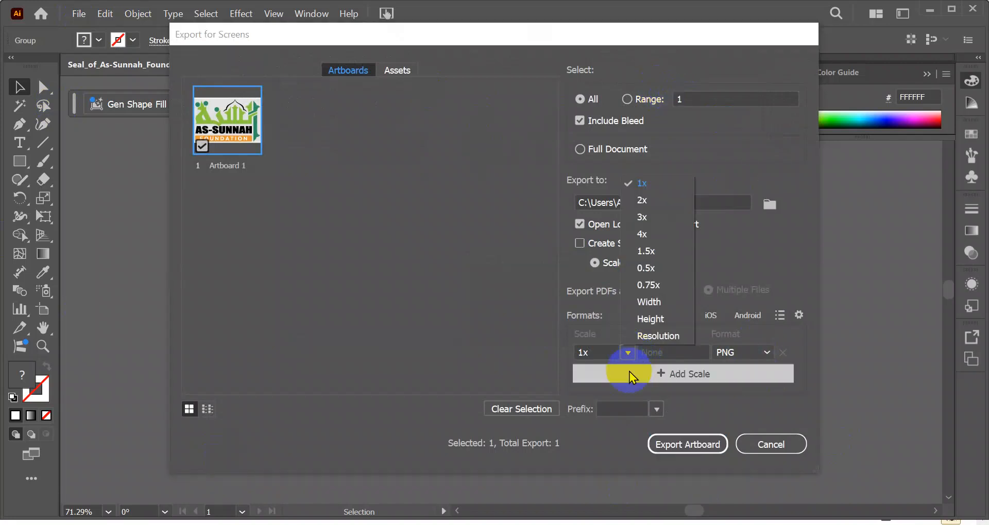
click(652, 235)
click(703, 445)
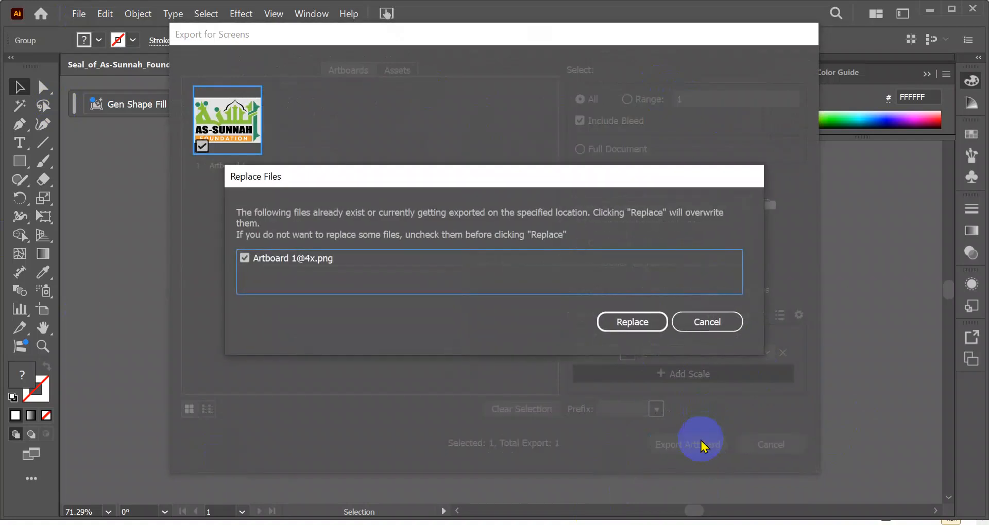
click(707, 322)
Change the export destination to the Pictures folder and export the artboard.
click(690, 203)
click(761, 207)
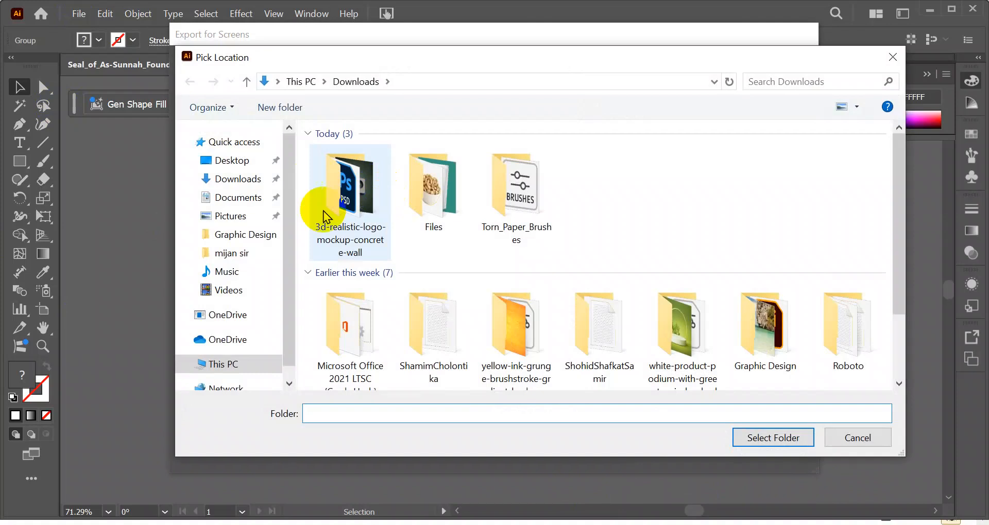
click(230, 216)
click(767, 437)
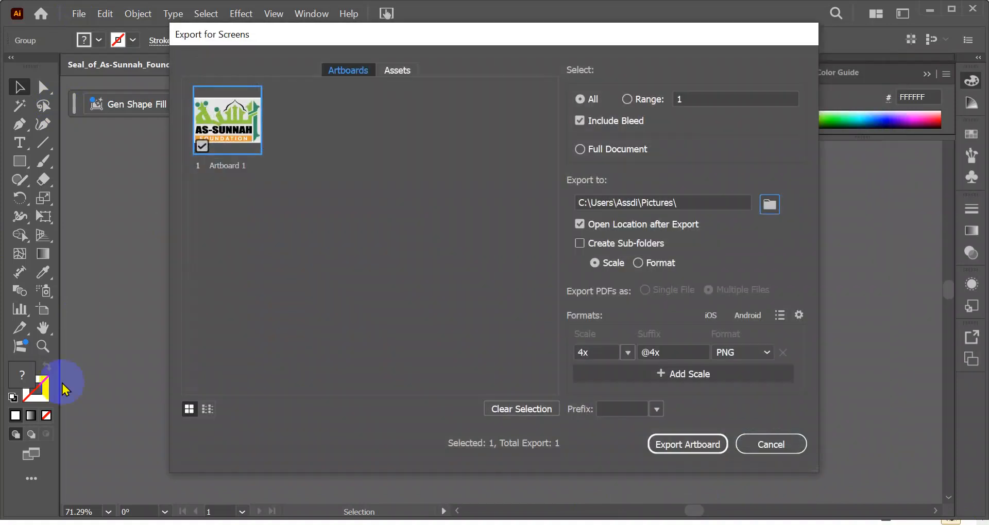
click(688, 447)
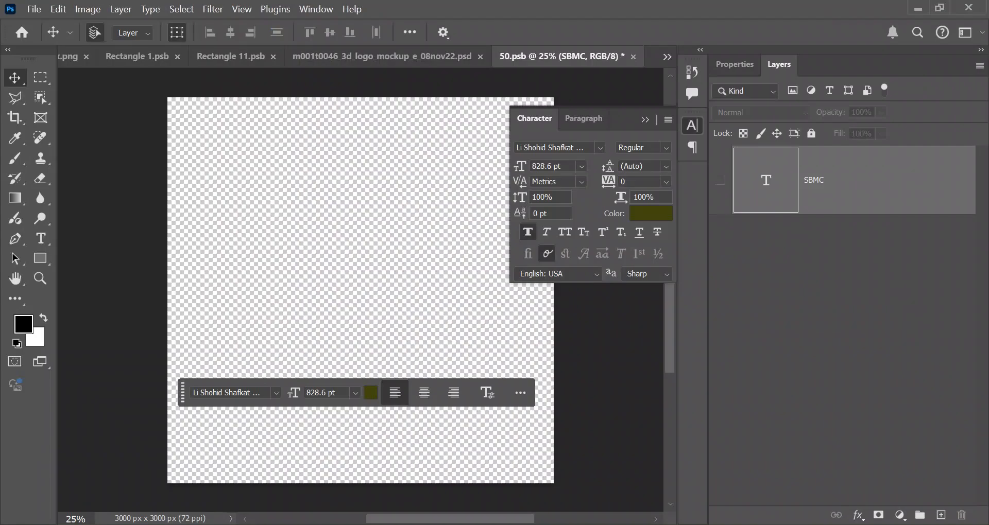
click(32, 10)
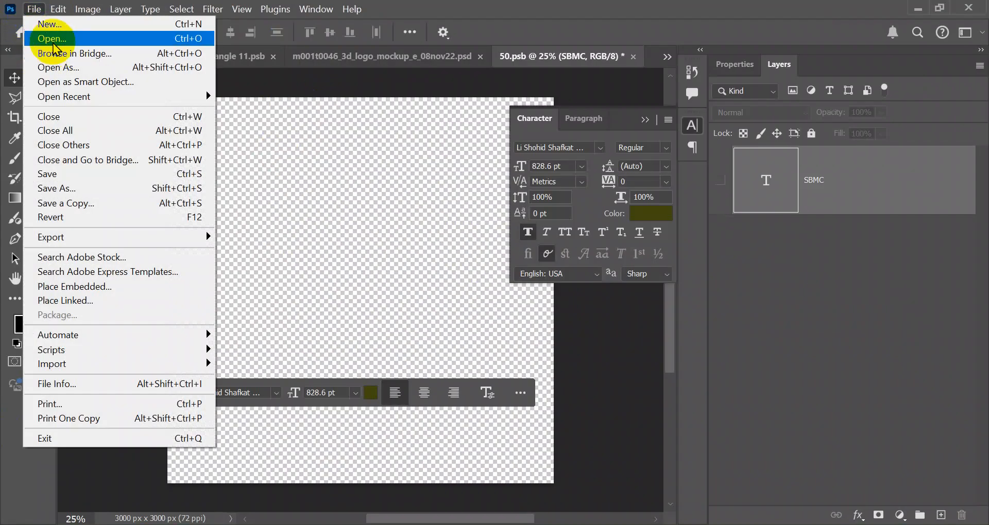
click(39, 35)
click(423, 340)
Place the Artboard 1@4x image from the Pictures folder as an embedded object in 50.psb.
click(33, 9)
click(66, 291)
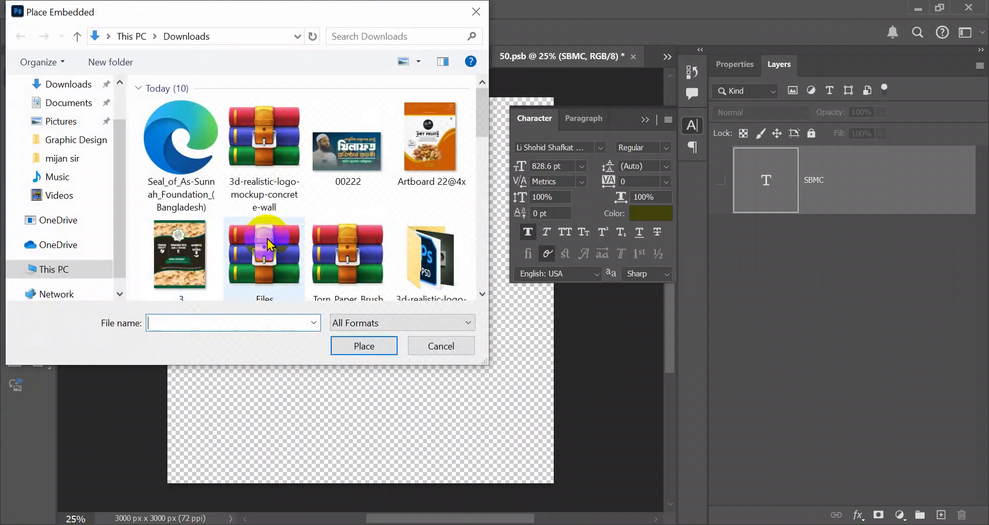
click(61, 121)
double_click(354, 130)
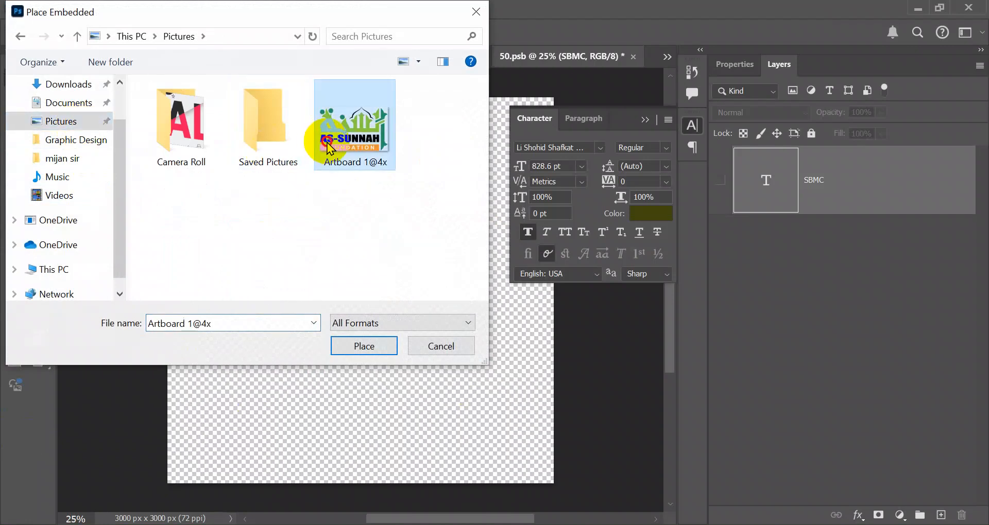
Scale the placed As-Sunnah Foundation logo to about 645%, commit the placement and collapse the character settings.
drag(398, 303, 448, 363)
drag(341, 278, 235, 209)
drag(400, 284, 437, 289)
click(458, 425)
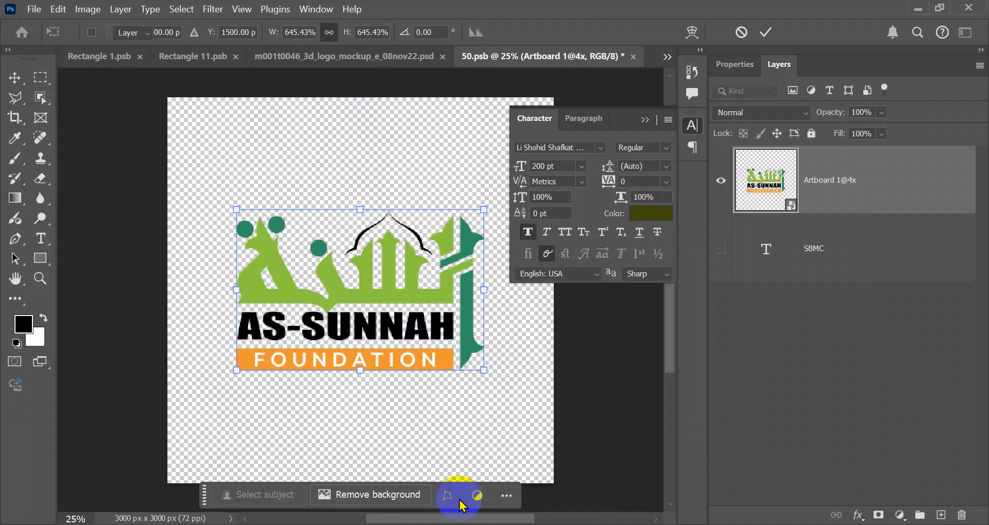
click(645, 120)
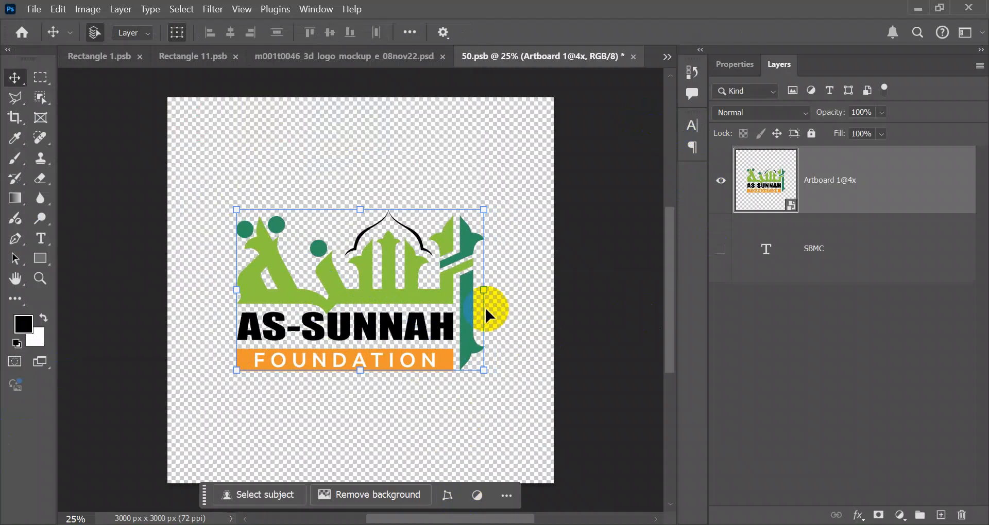
Move the logo slightly upward on the canvas and save 50.psb.
drag(478, 301, 471, 274)
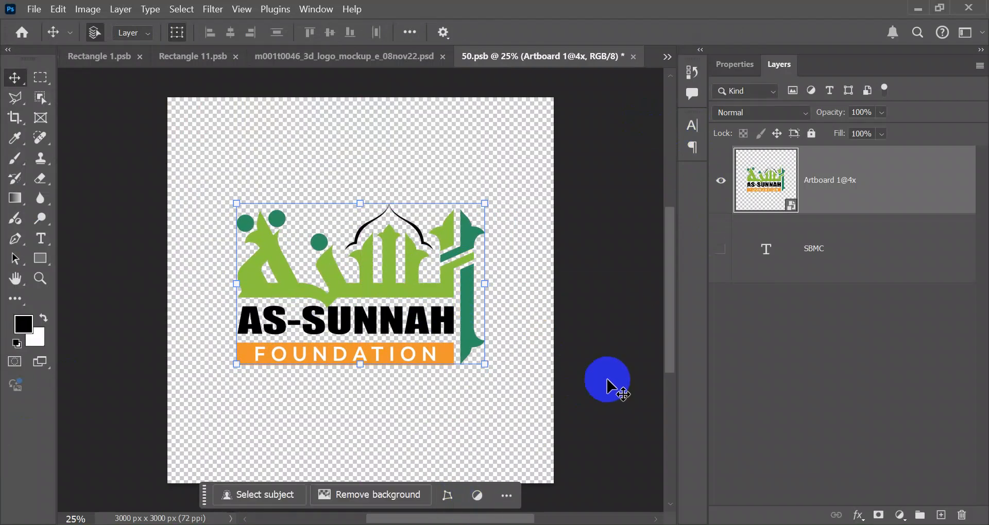
click(609, 379)
click(783, 184)
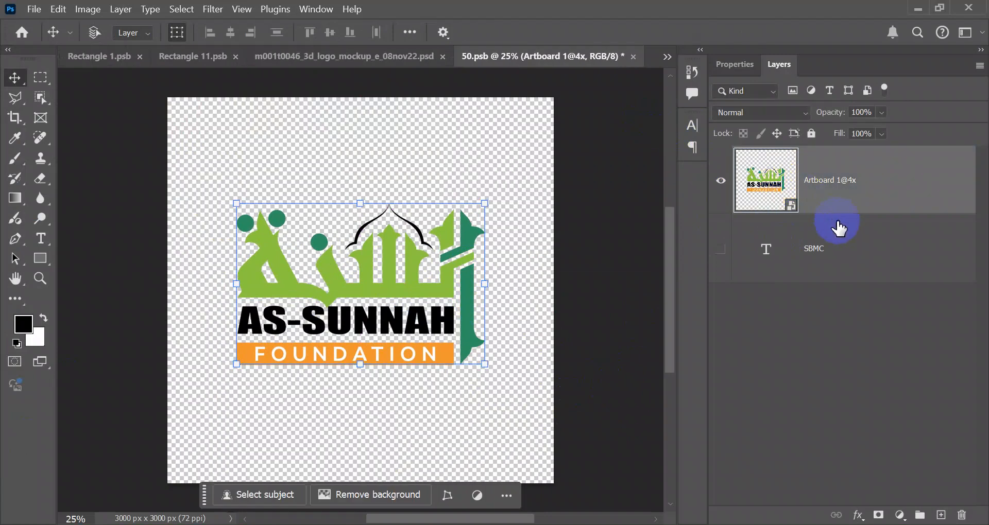
key(ctrl+s)
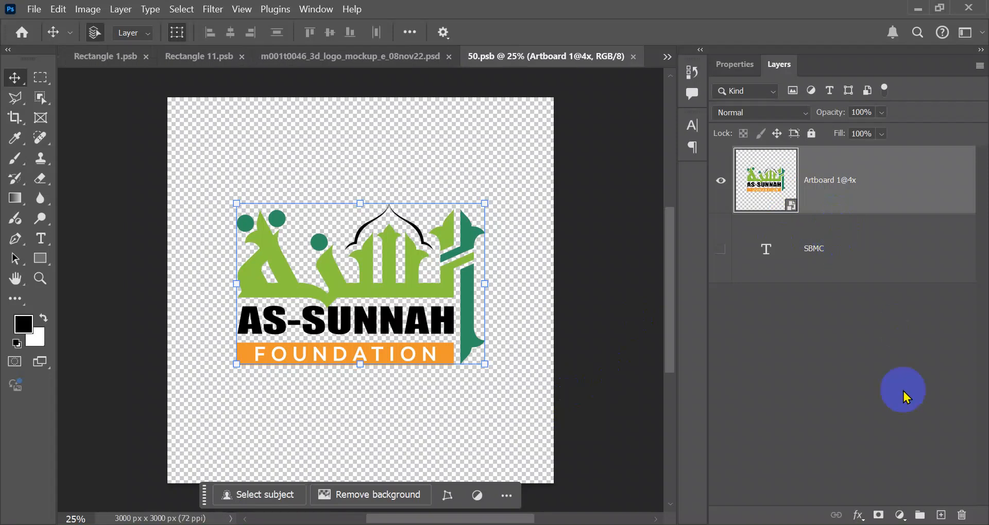
Check the logo mockup in m001t0046_3d_logo_mockup_e_08nov22.psd and return to 50.psb.
click(342, 56)
click(577, 177)
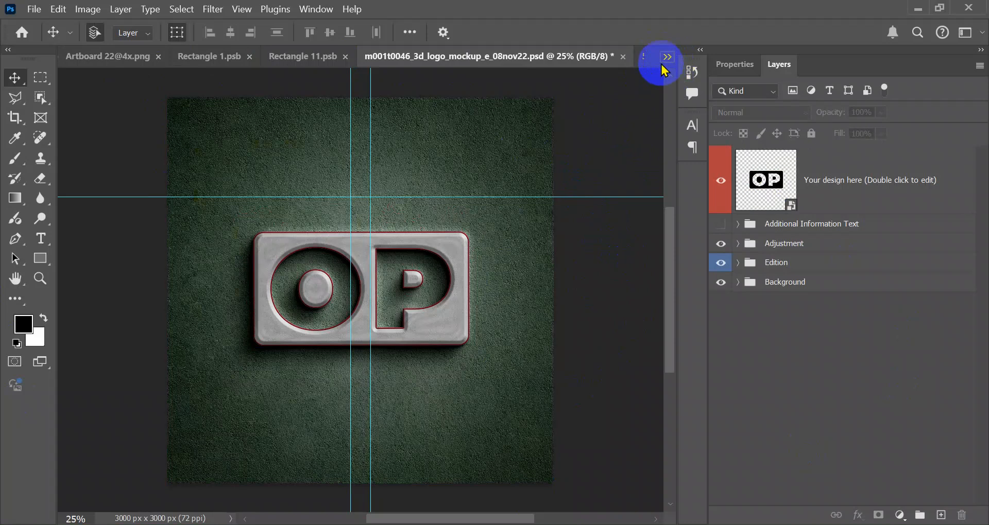
click(666, 57)
click(721, 222)
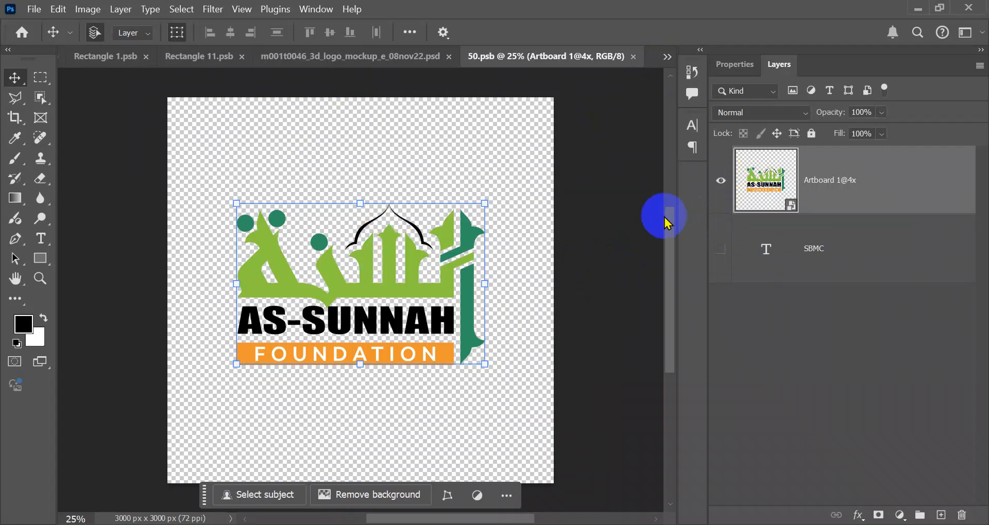
Delete the Artboard 1@4x layer, make the SBMC text layer visible and save 50.psb.
key(Delete)
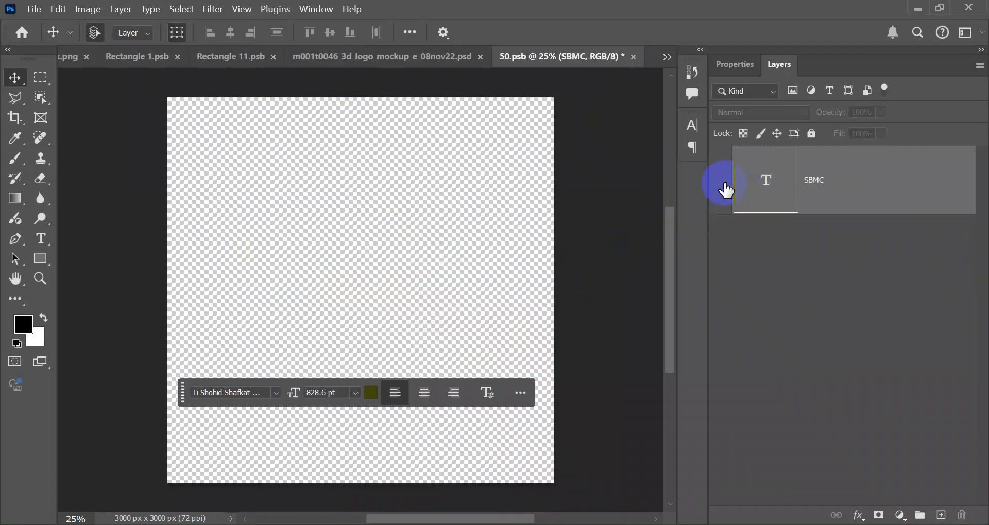
click(722, 183)
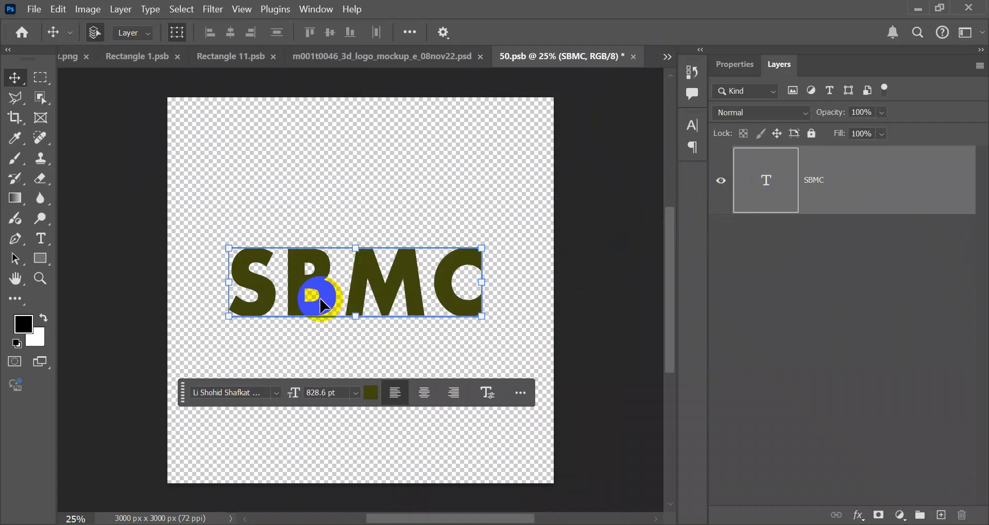
click(621, 205)
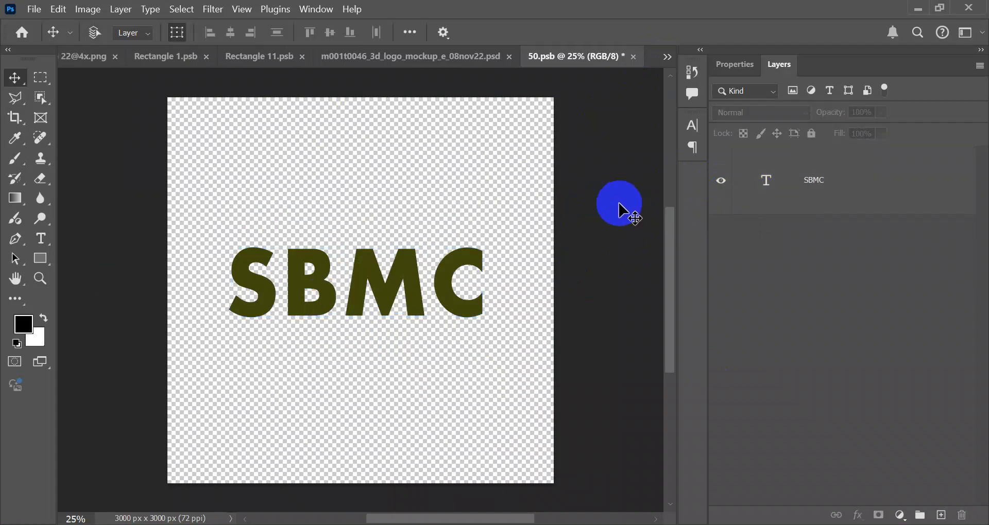
key(ctrl+s)
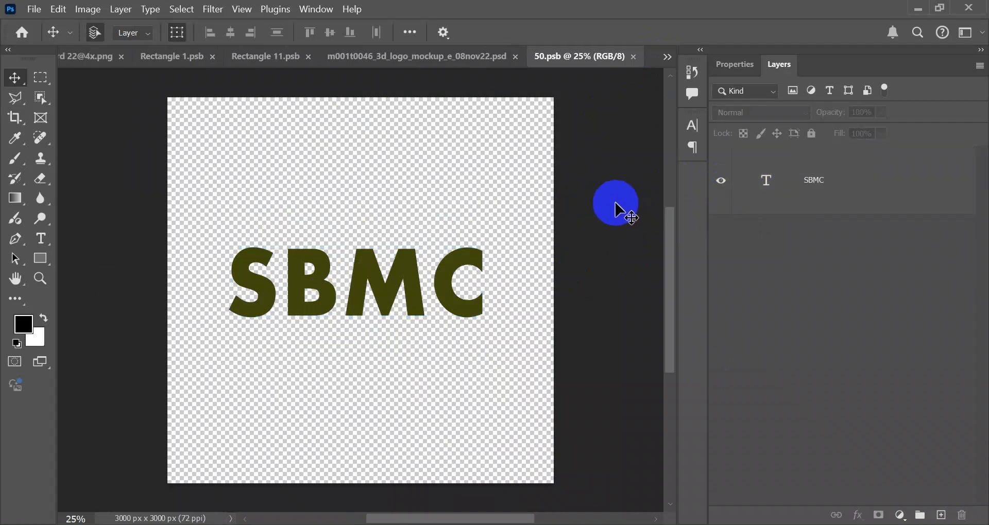
Return to the m001t0046_3d_logo_mockup_e_08nov22.psd mockup and open the contents of its "Your design here" smart object.
click(159, 66)
click(667, 58)
click(541, 63)
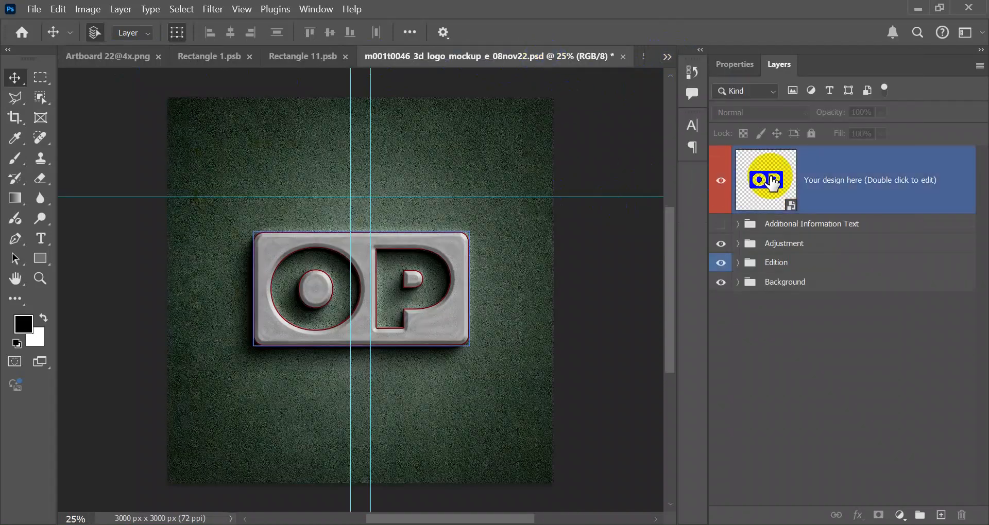
double_click(772, 183)
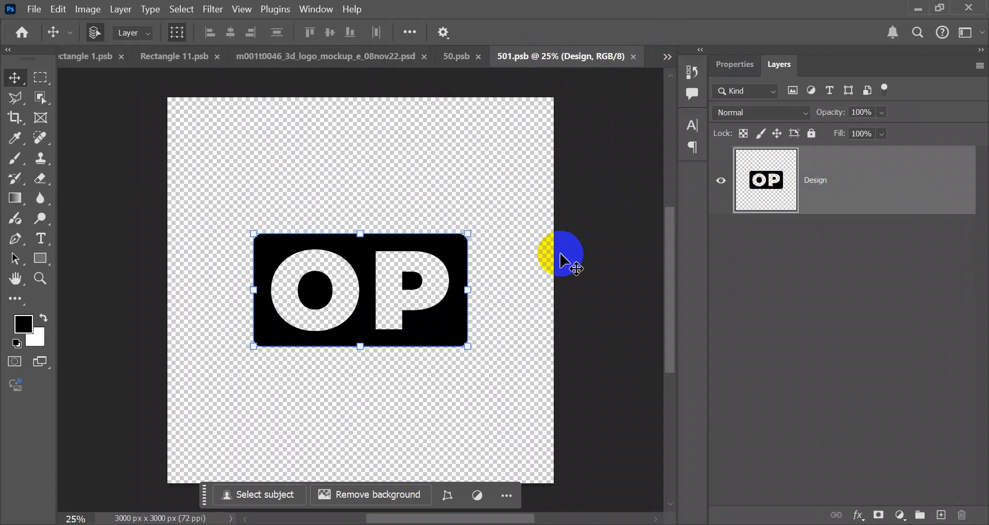
Hide the Design layer holding the OP artwork and add a new empty layer above it.
click(720, 181)
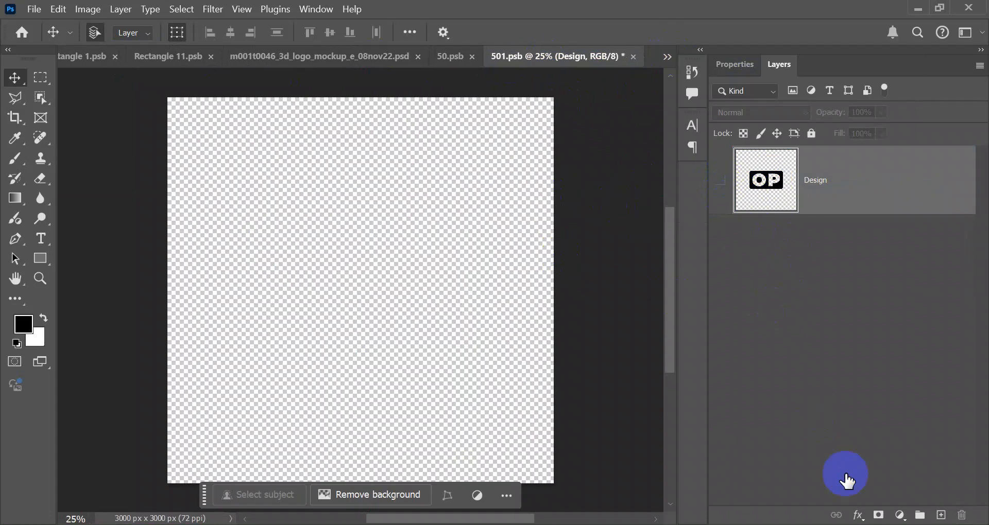
click(941, 515)
click(777, 192)
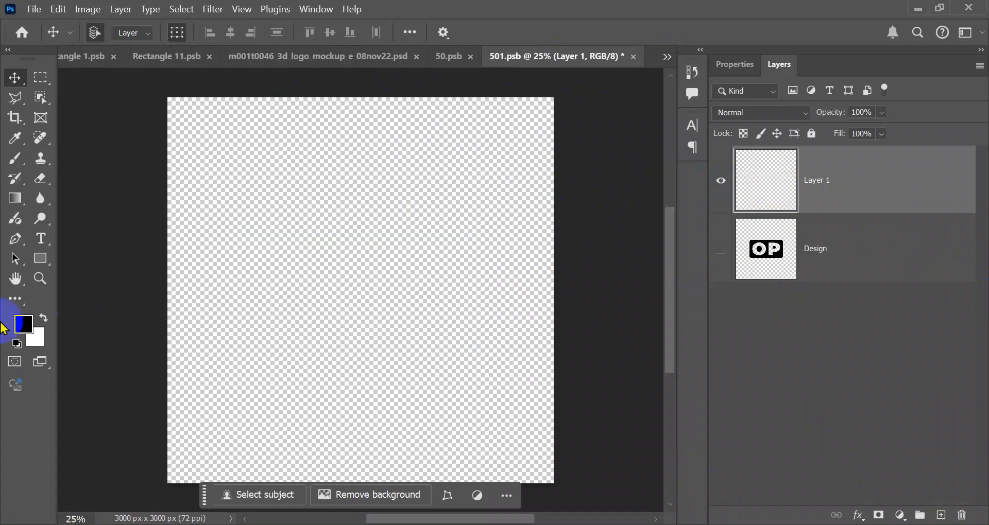
Add the text "17TH BATCH" in the upper part of the empty canvas at 200 pt.
click(40, 239)
click(269, 205)
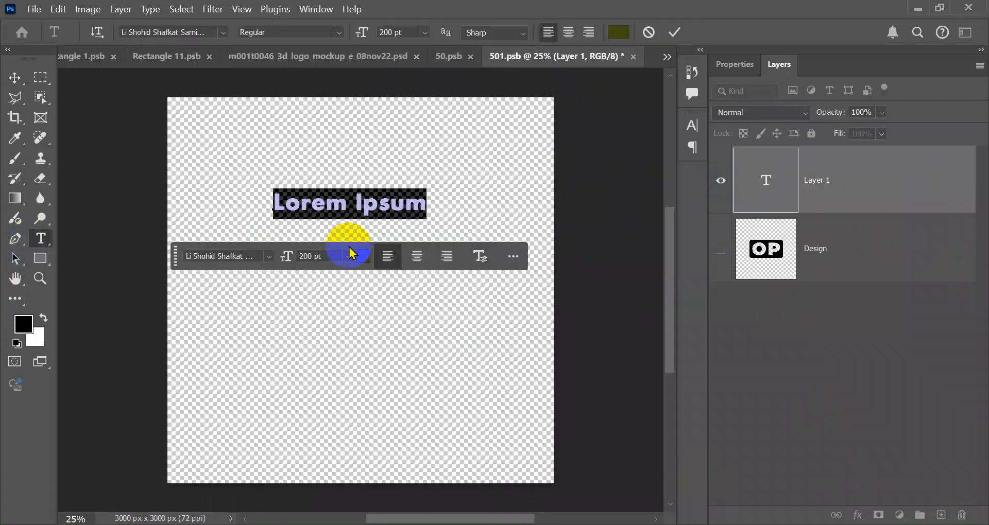
text(17 T)
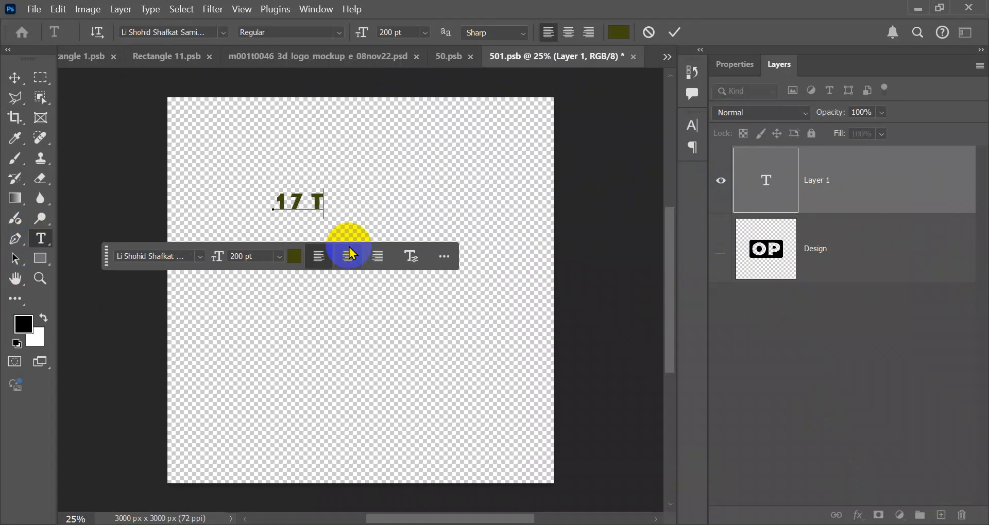
key(BackSpace)
key(BackSpace)
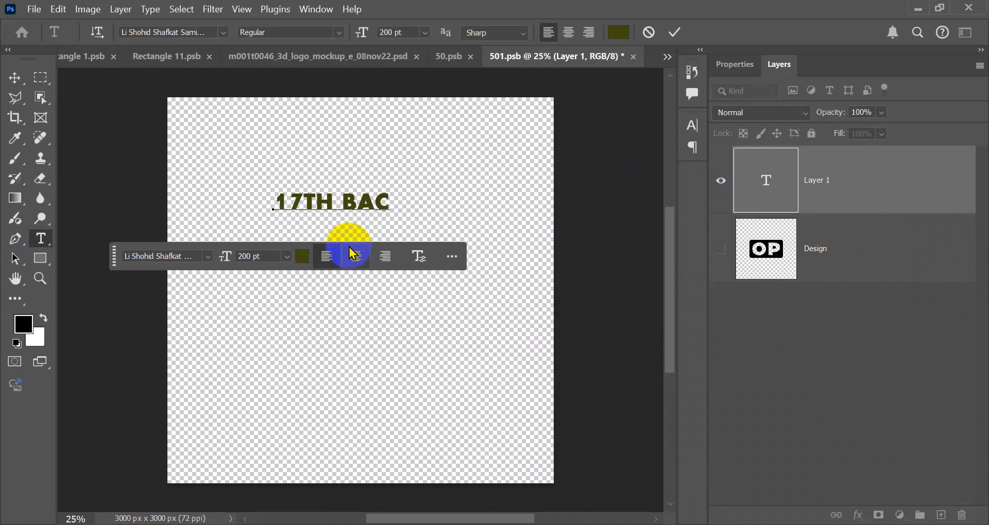
key(BackSpace)
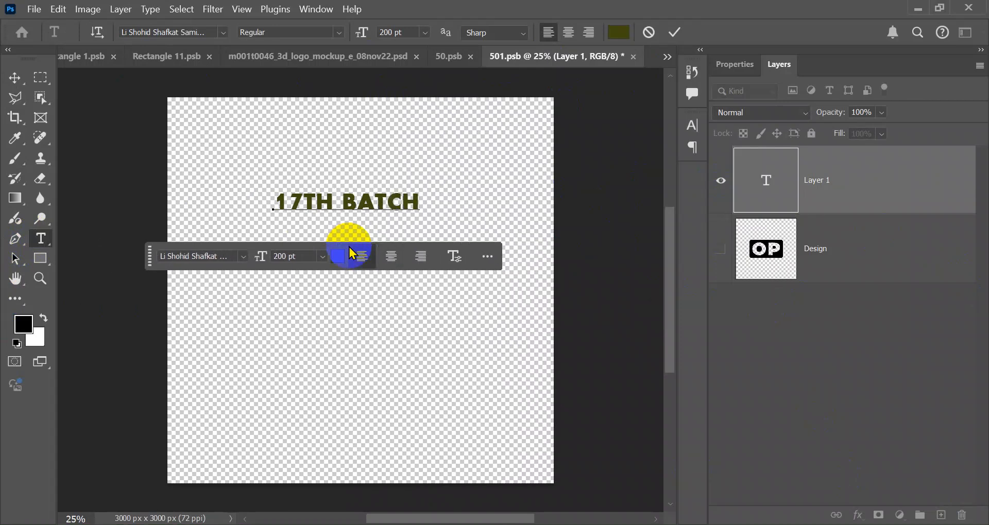
Enlarge the 17TH BATCH text to about 521 pt, stretch it taller and place it near the canvas centre.
click(15, 78)
click(181, 98)
drag(419, 216, 509, 396)
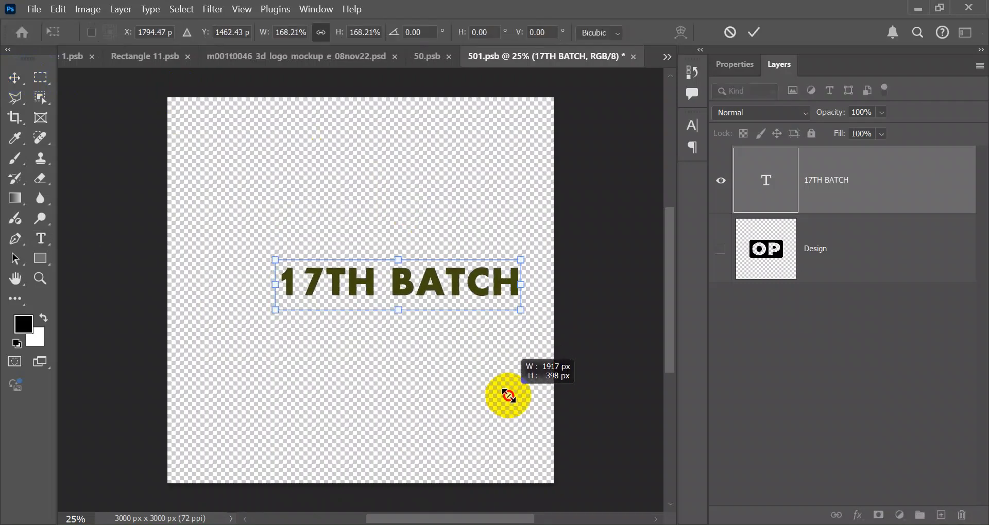
drag(275, 260, 249, 242)
drag(370, 268, 361, 241)
click(450, 358)
drag(409, 284, 389, 303)
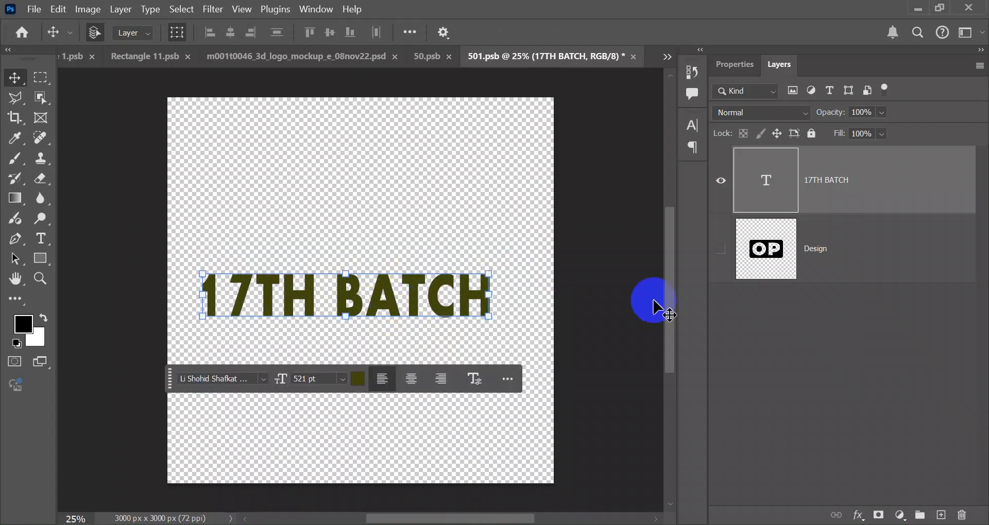
Save 501.psb and return to m001t0046_3d_logo_mockup_e_08nov22.psd to check the new lettering.
key(ctrl+s)
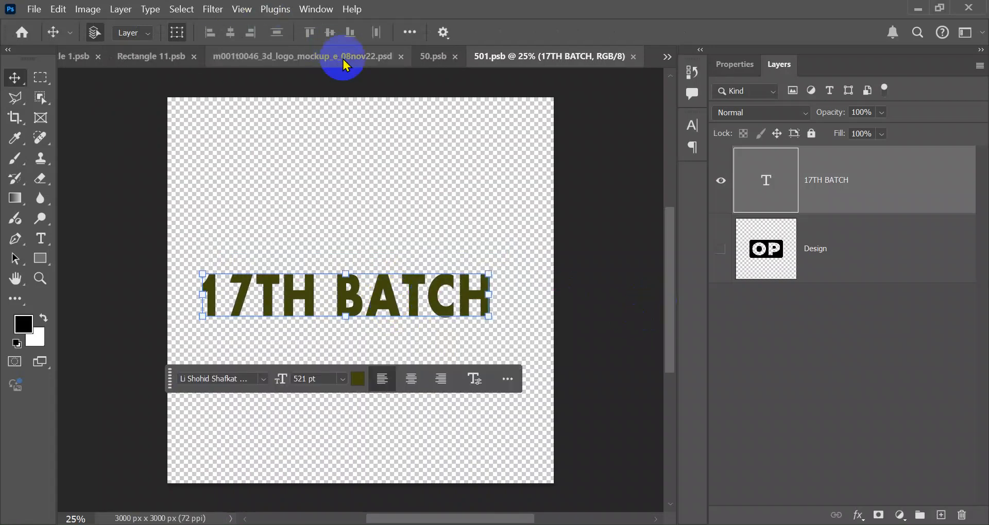
click(363, 56)
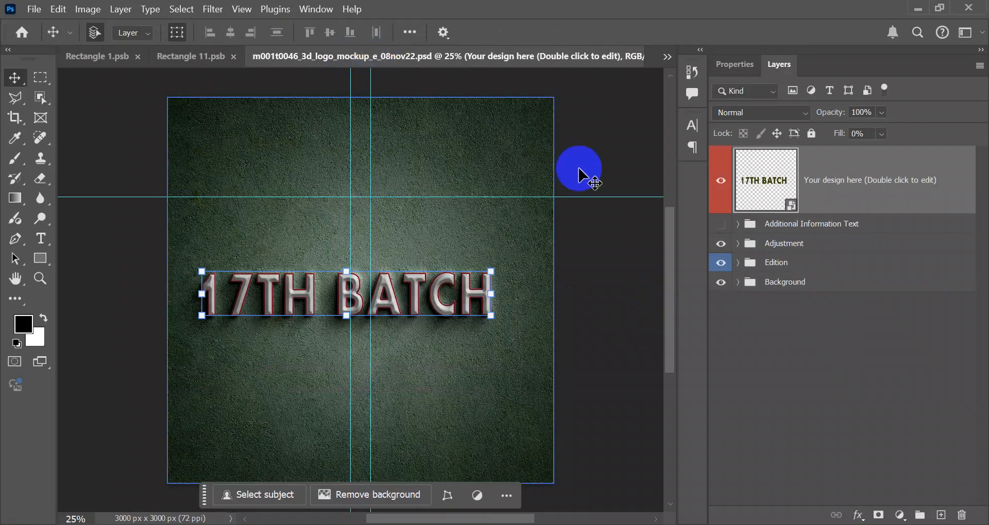
click(617, 180)
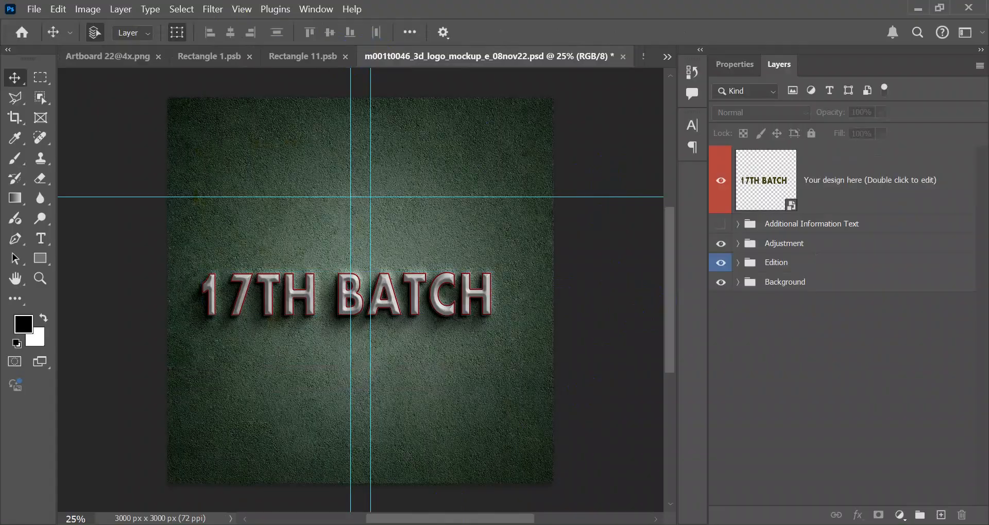
key(alt+Tab)
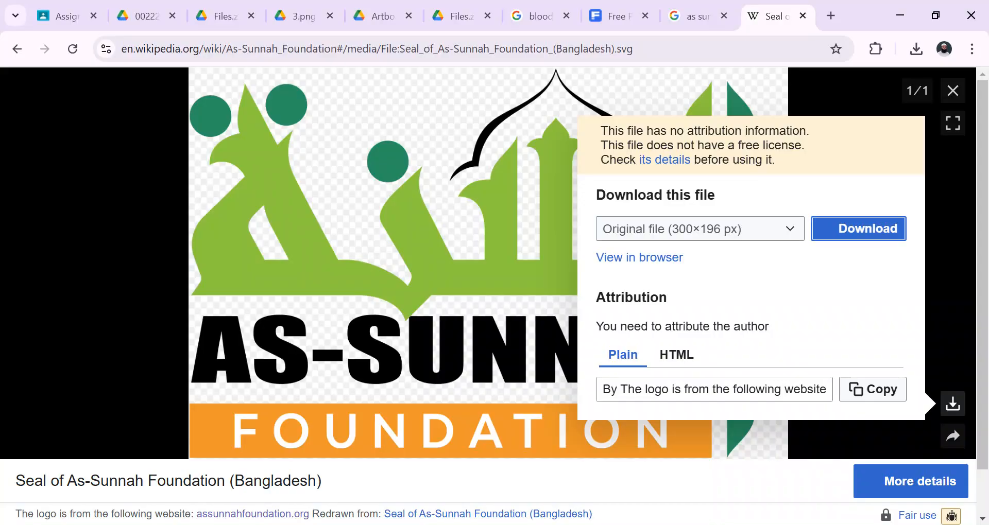
click(72, 16)
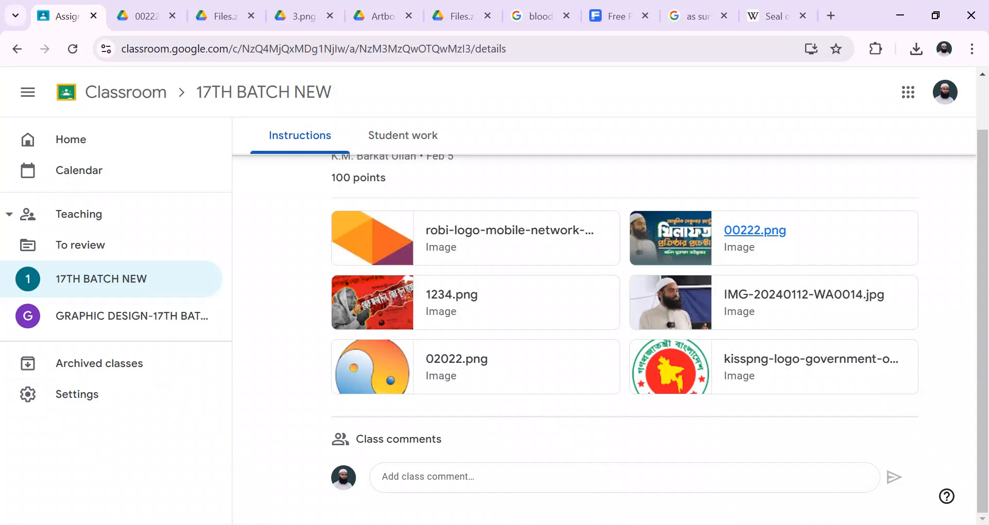
key(alt+Tab)
key(alt+Tab)
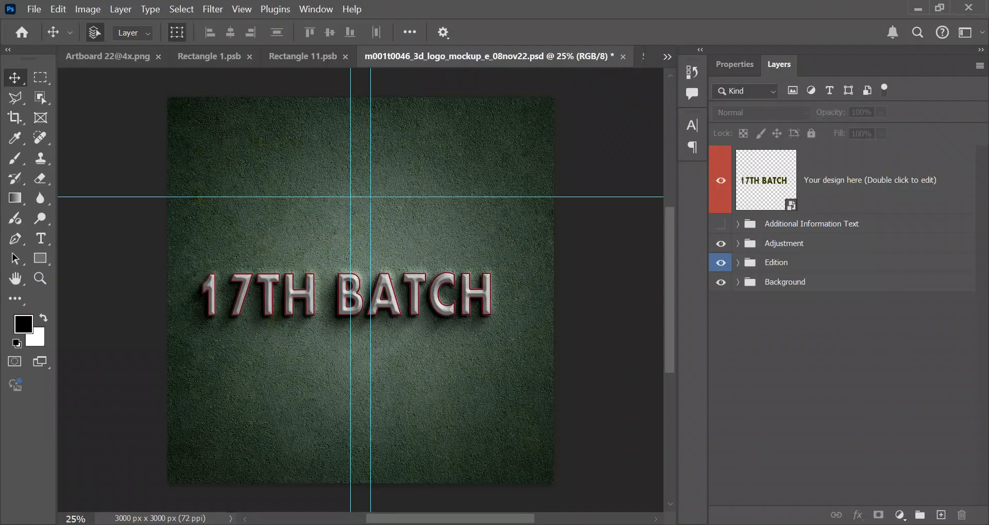
Examine the mockup's layer structure by toggling the Adjustment and Background groups and expanding the Additional Information Text, Adjustment and Edition groups.
click(750, 248)
click(721, 245)
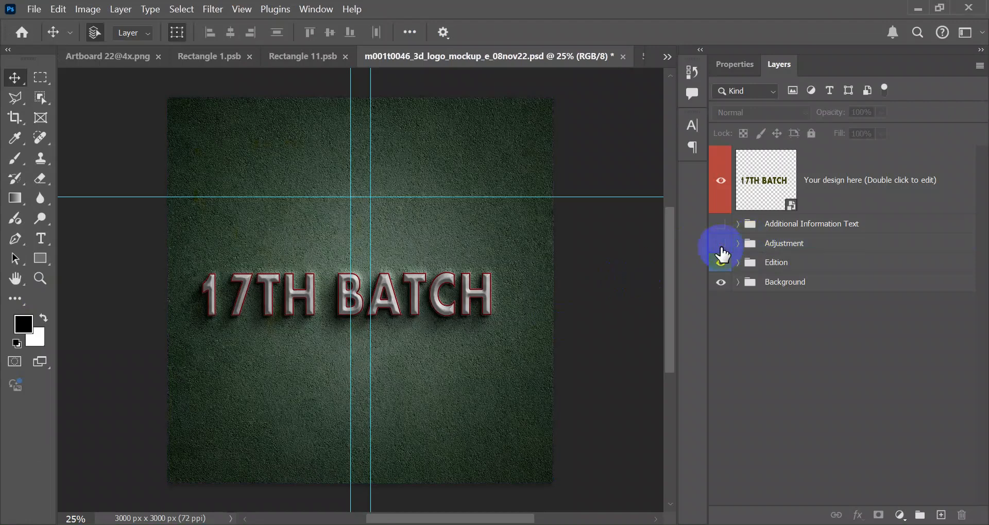
click(720, 283)
click(721, 282)
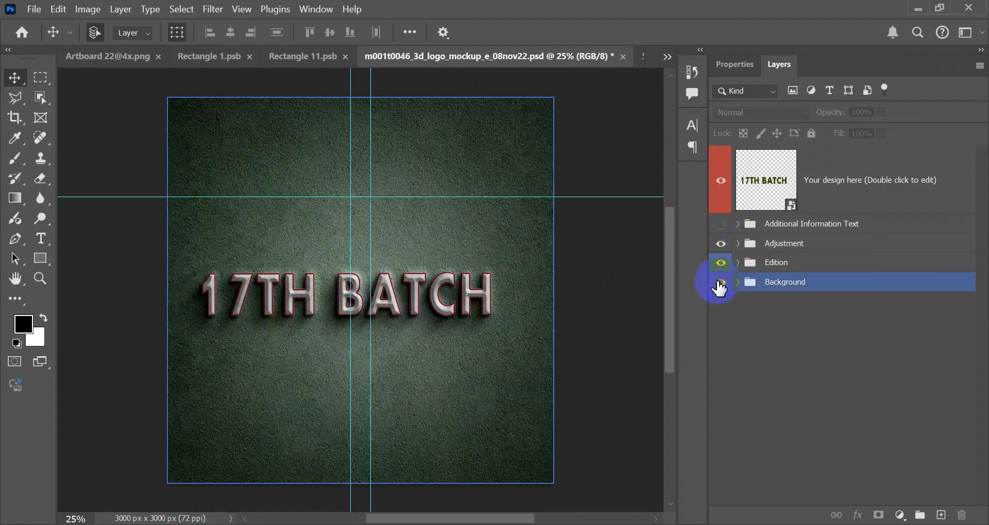
click(786, 226)
click(793, 212)
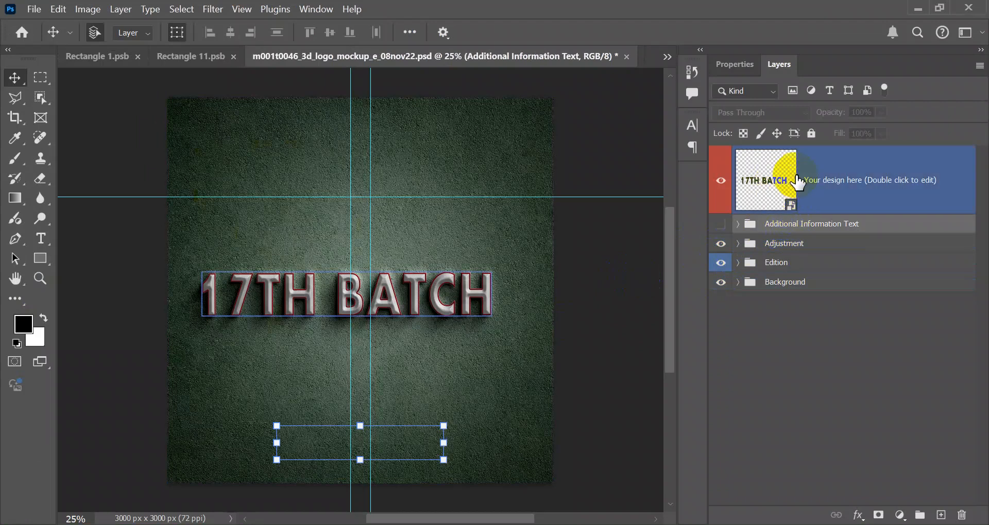
click(738, 225)
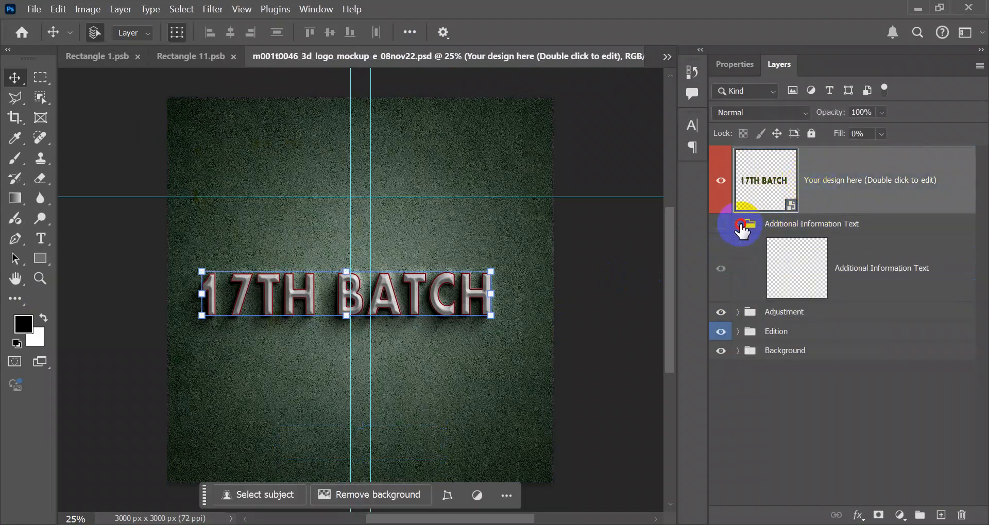
click(739, 225)
click(740, 244)
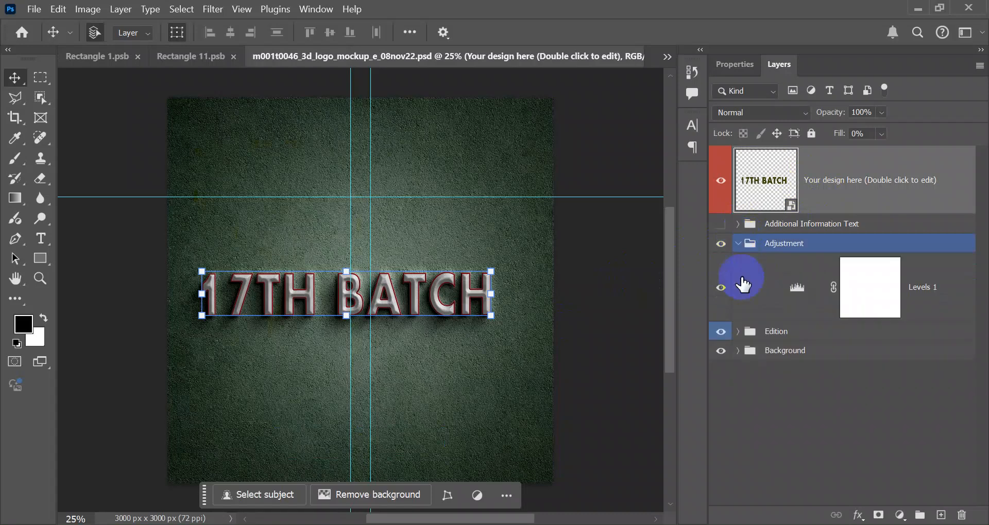
click(744, 331)
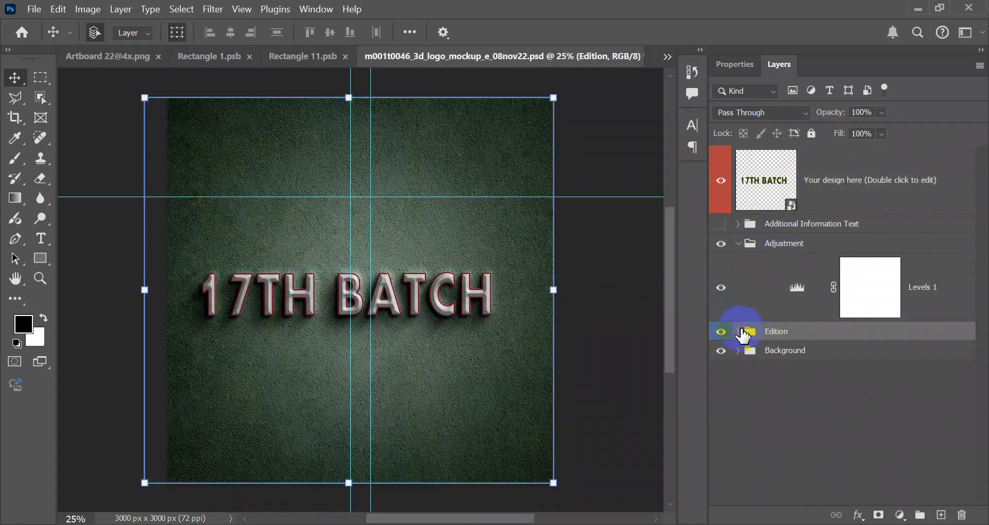
click(738, 332)
Toggle the Base and Texture layers in the Edition group off and on to see their effect.
click(761, 431)
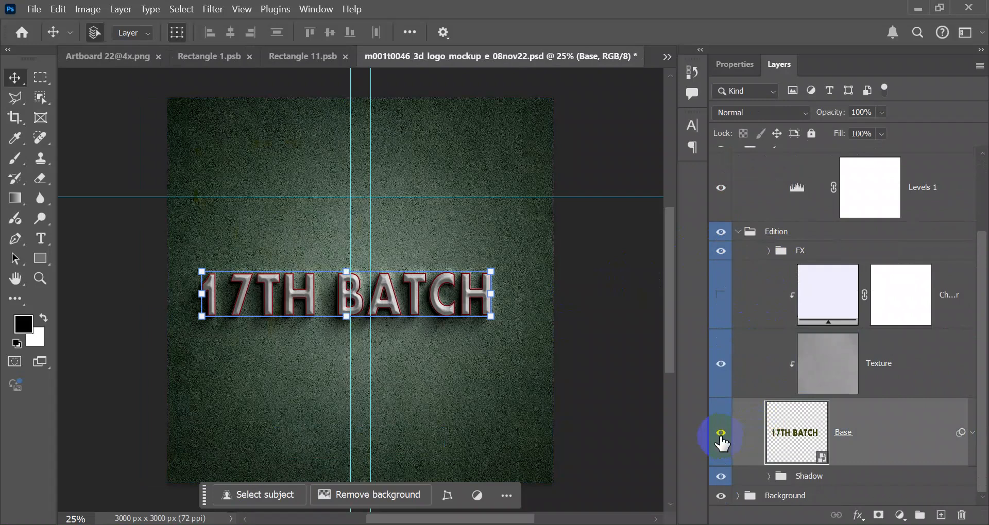
click(721, 434)
click(720, 434)
click(720, 364)
click(720, 363)
click(893, 365)
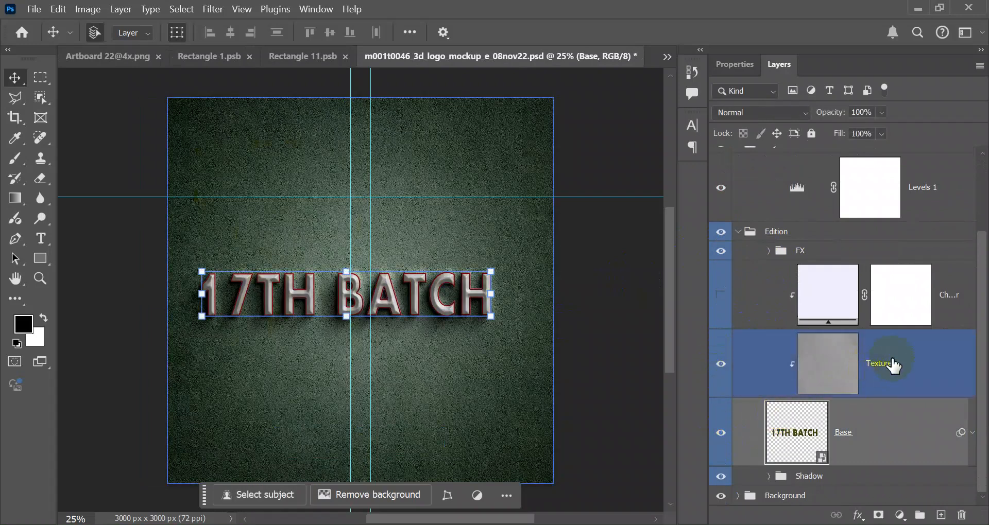
Expand the Shadow group and switch Shadow 01, Shadow 02 and Shadow 03 off and on to compare their effect.
click(817, 478)
click(768, 476)
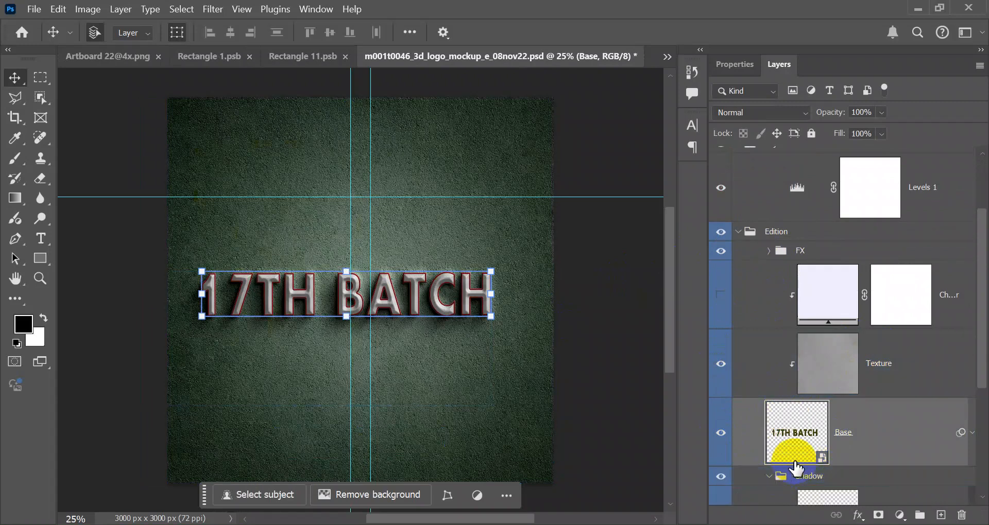
scroll(797, 463, down, 5)
click(829, 339)
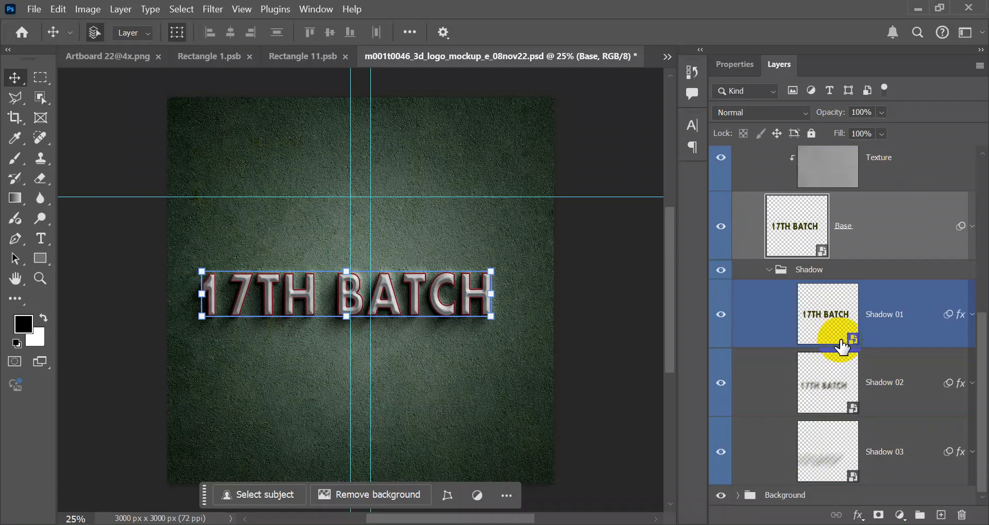
click(720, 381)
click(720, 452)
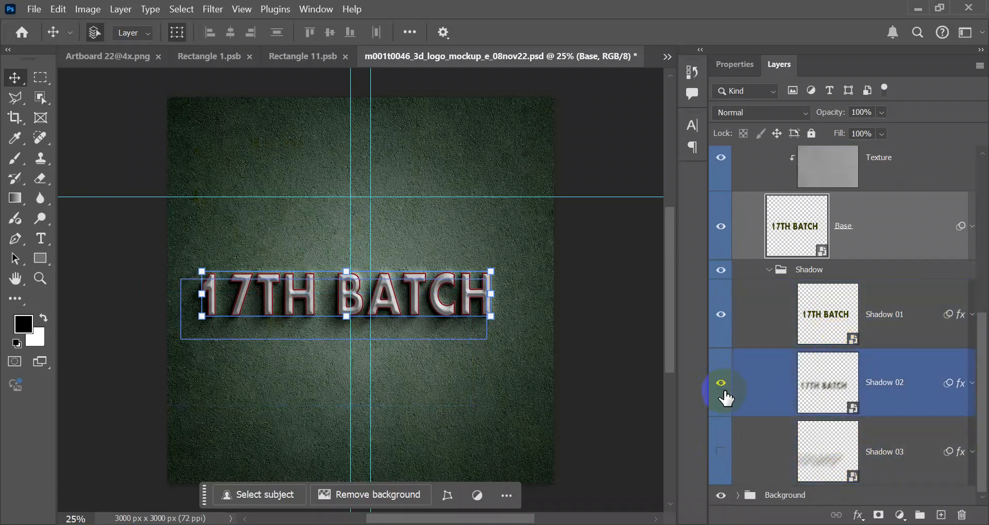
click(721, 321)
click(721, 320)
click(721, 321)
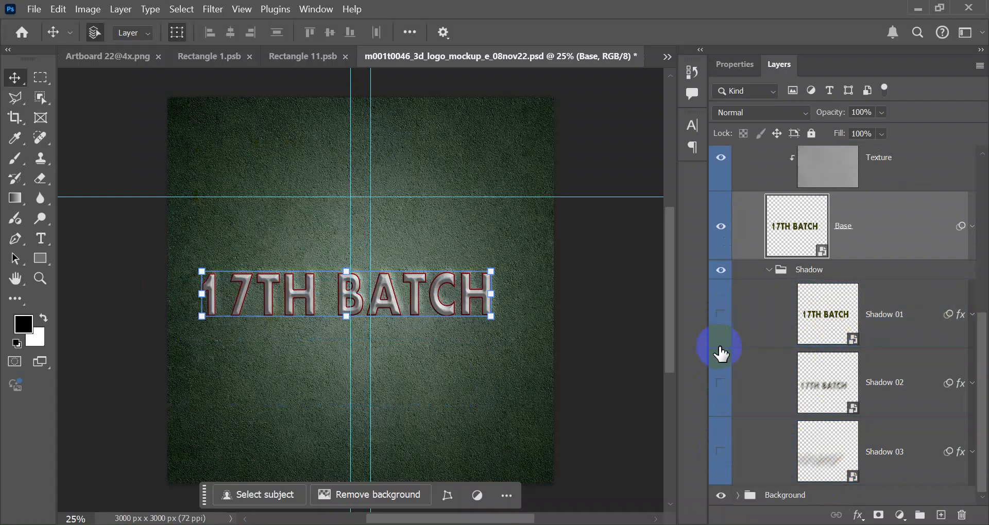
click(720, 382)
click(720, 452)
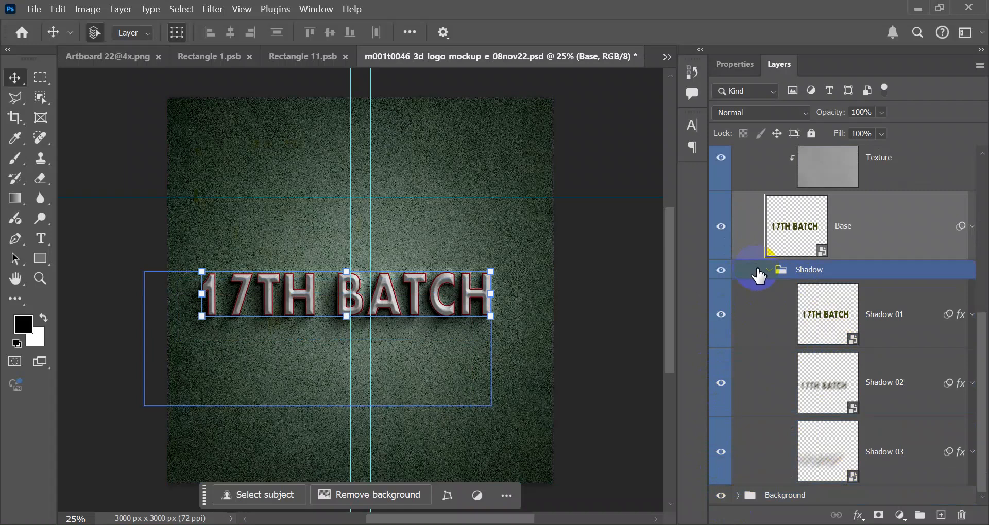
Review the Texture layer and the colour fill layer above it, and collapse the Edition group.
scroll(782, 232, up, 3)
click(828, 294)
click(821, 231)
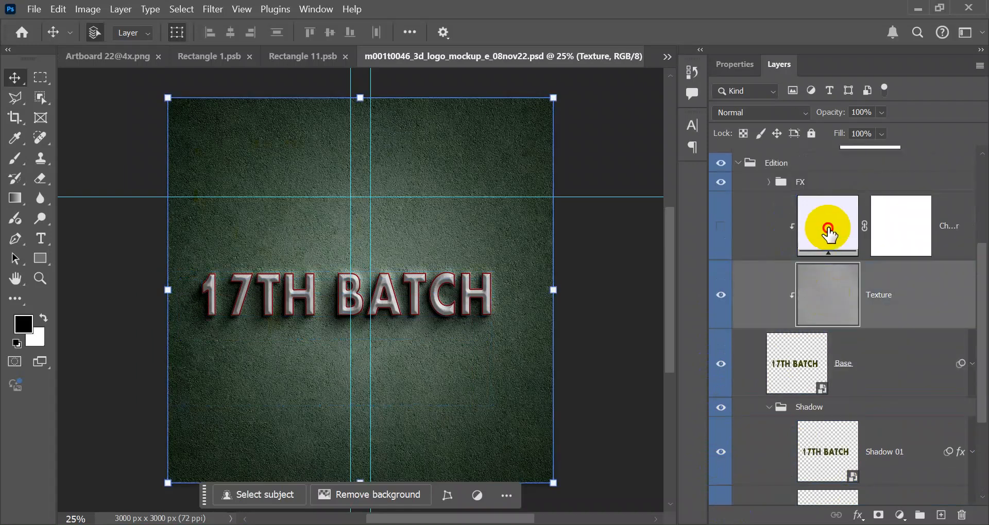
scroll(764, 200, up, 1)
click(738, 232)
click(617, 209)
Switch to the Freepik page in the browser and close the opened 3D realistic logo mockup to return to the search results.
scroll(748, 187, up, 3)
scroll(745, 188, down, 4)
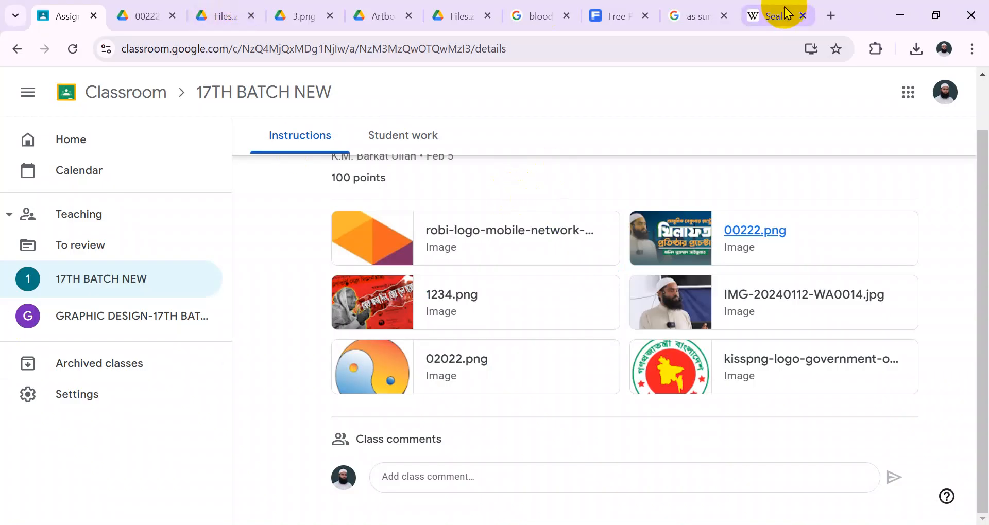
click(616, 15)
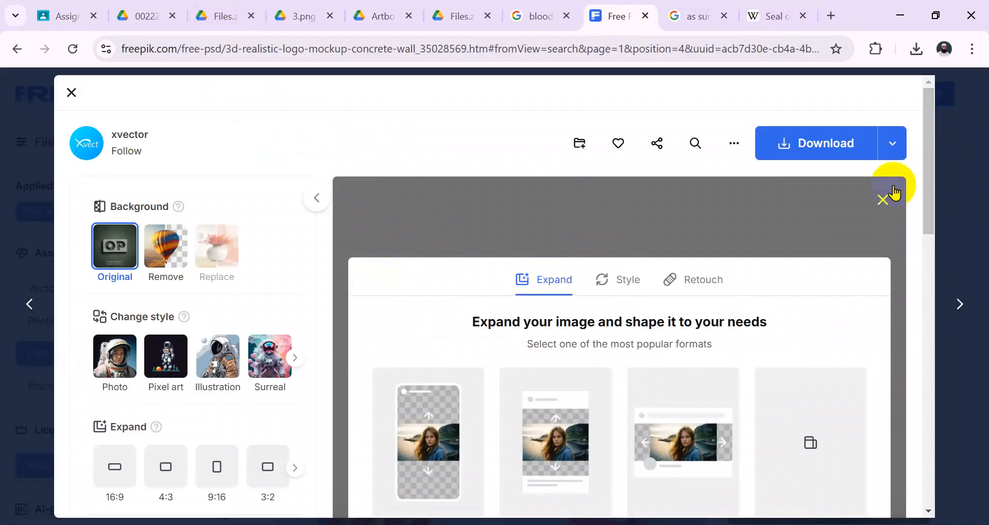
click(893, 193)
click(965, 160)
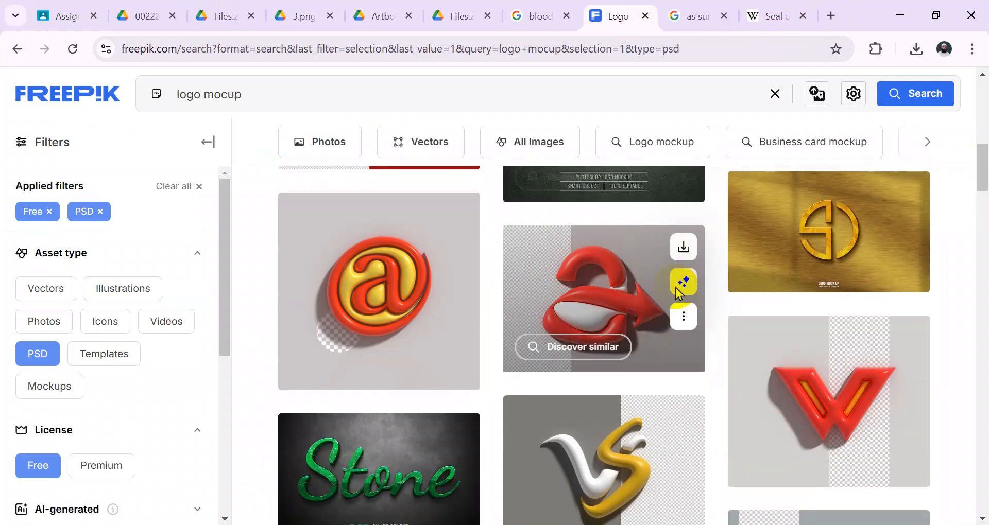
Browse the free PSD results for "logo mocup" and examine the available logo and text effect mockups.
scroll(625, 357, up, 2)
scroll(287, 267, down, 3)
scroll(216, 327, down, 4)
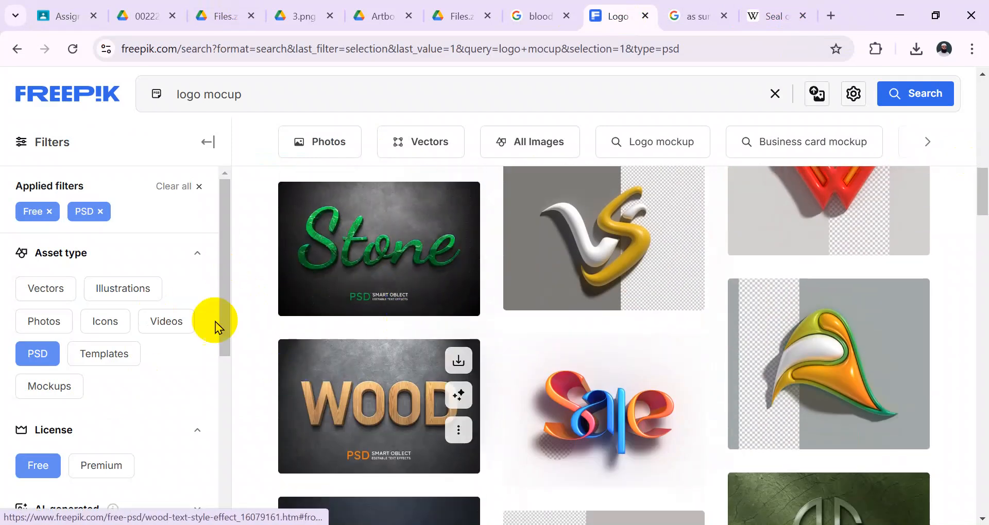
scroll(448, 280, down, 5)
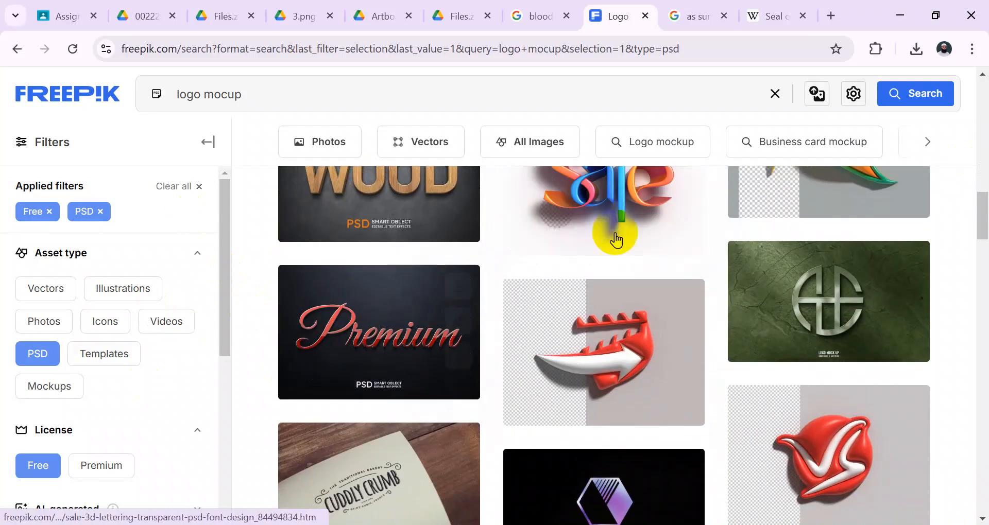
scroll(616, 239, down, 2)
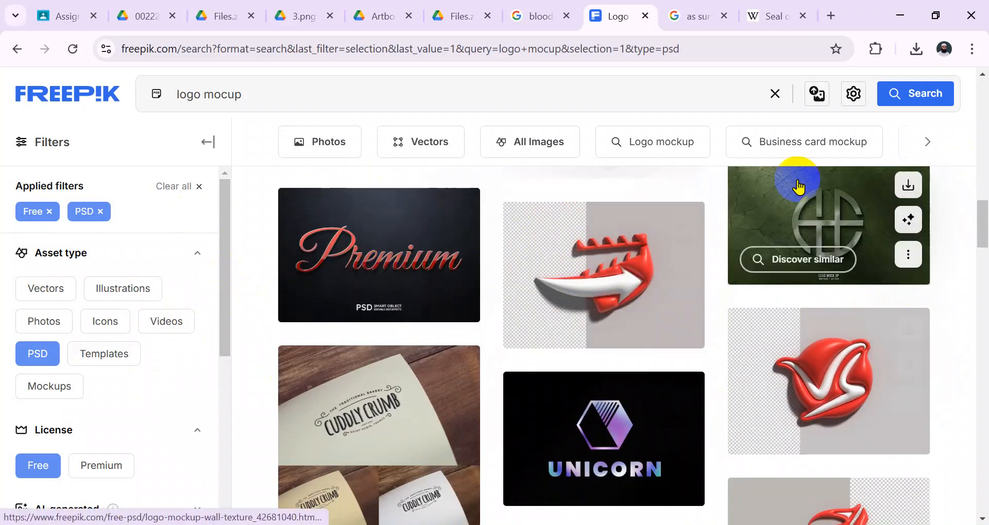
scroll(798, 186, down, 2)
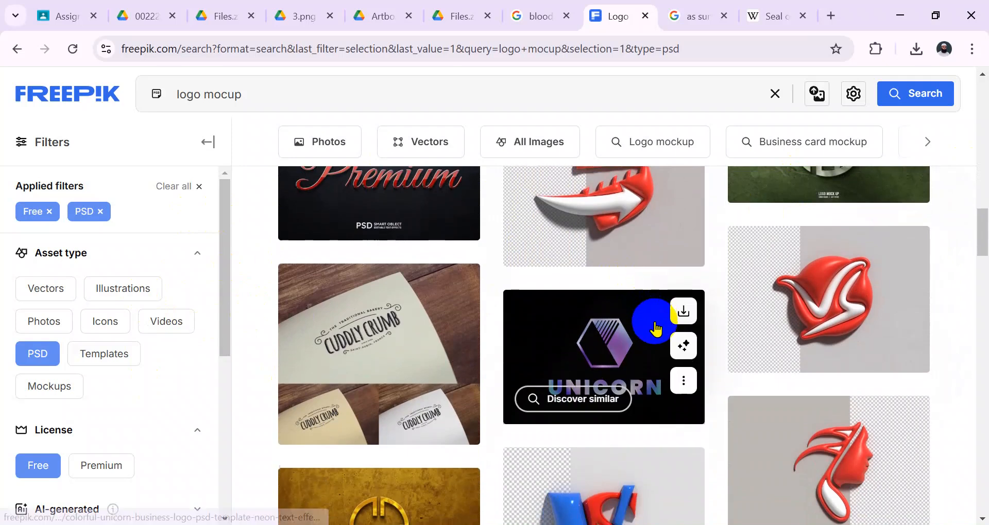
scroll(655, 328, down, 8)
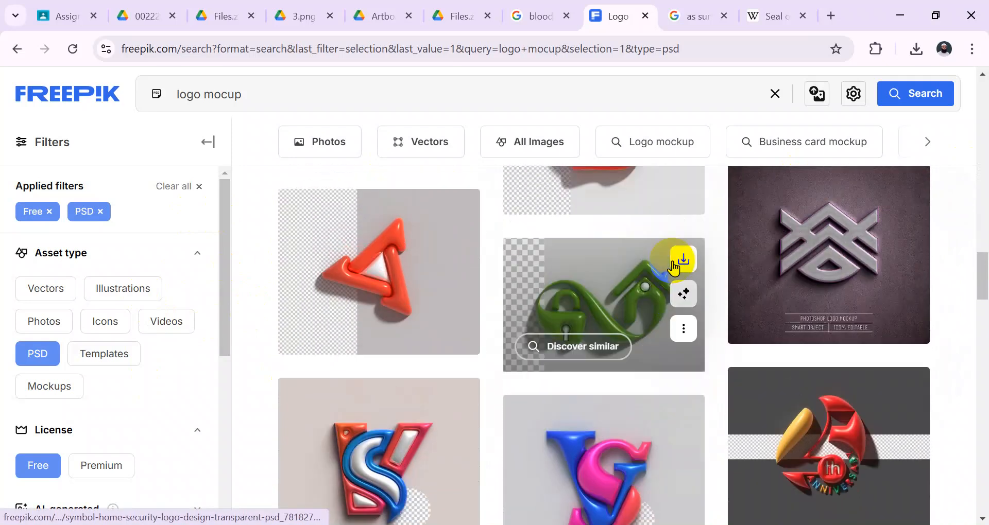
scroll(618, 288, up, 7)
scroll(554, 299, down, 3)
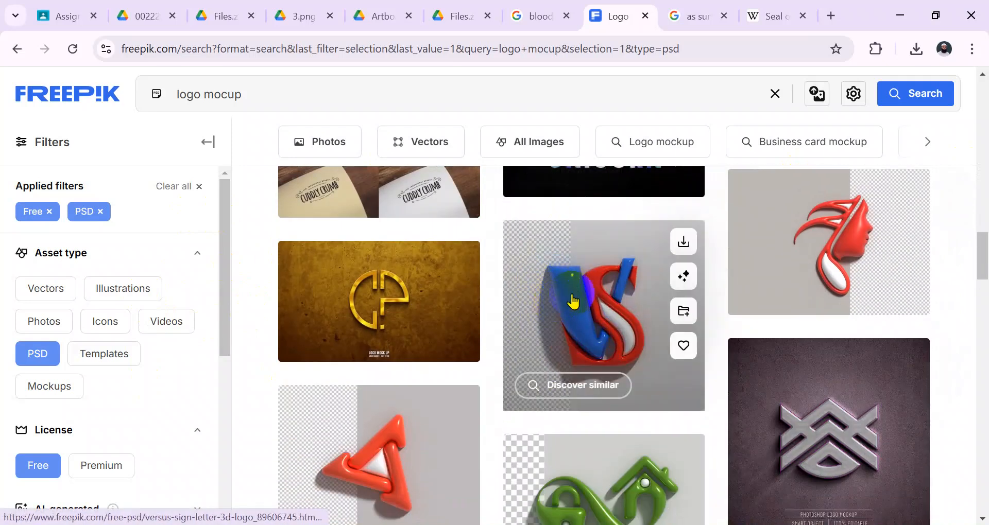
scroll(587, 299, down, 10)
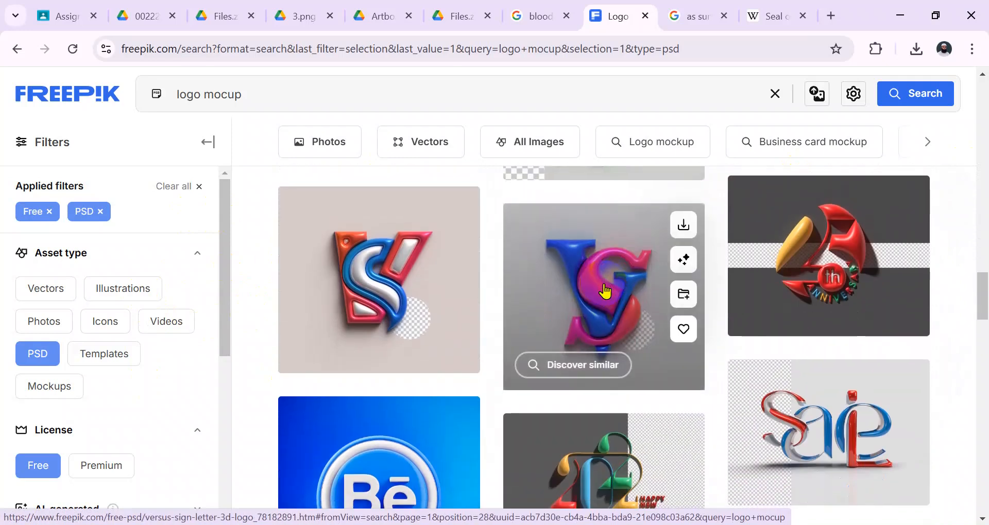
scroll(602, 286, down, 1)
key(alt)
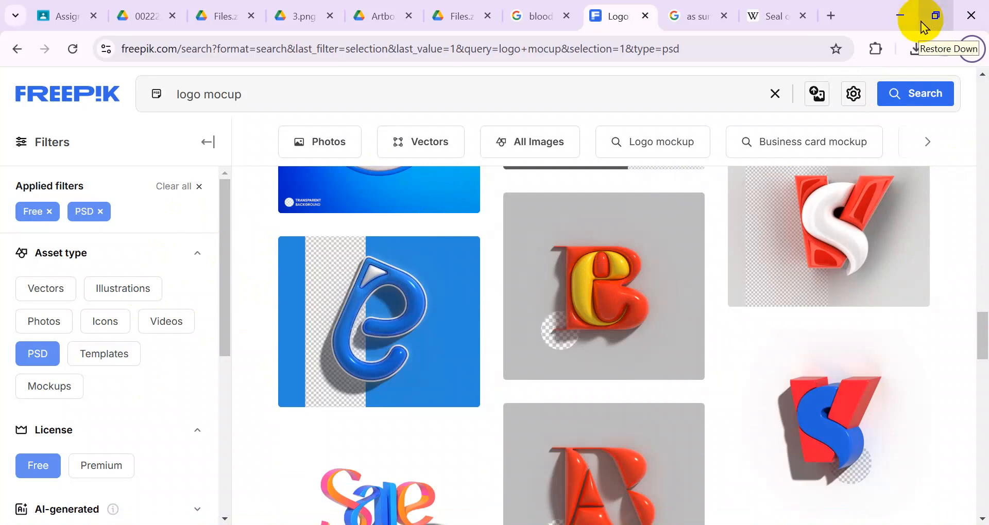
click(900, 16)
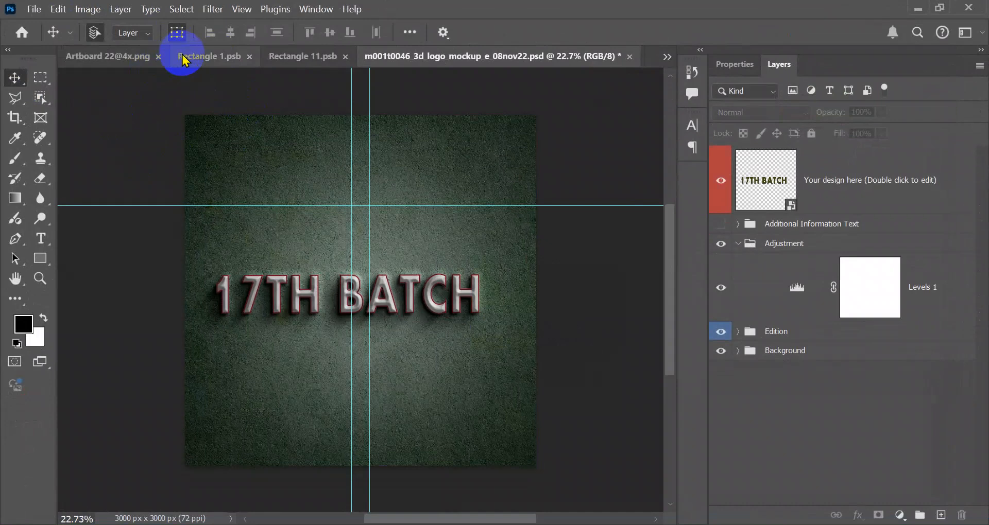
click(186, 60)
click(106, 58)
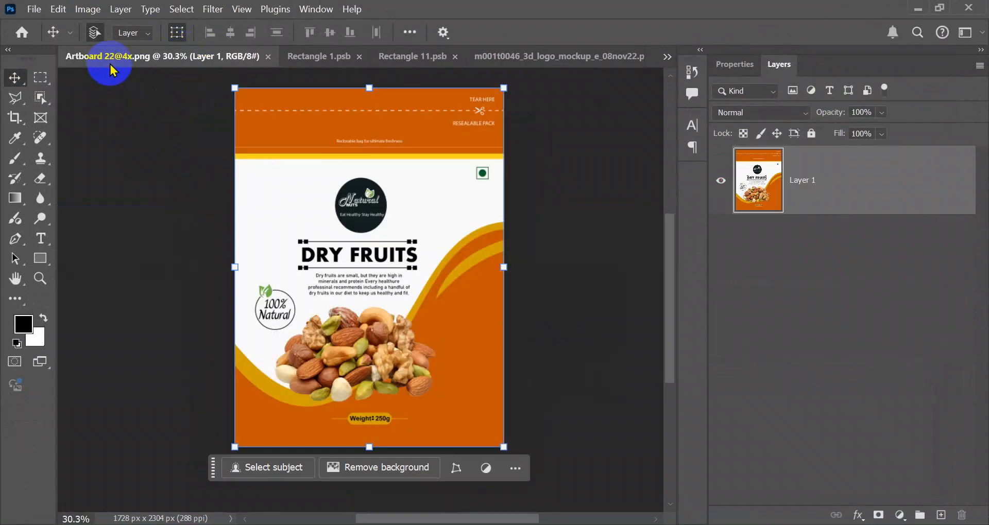
click(435, 60)
click(563, 56)
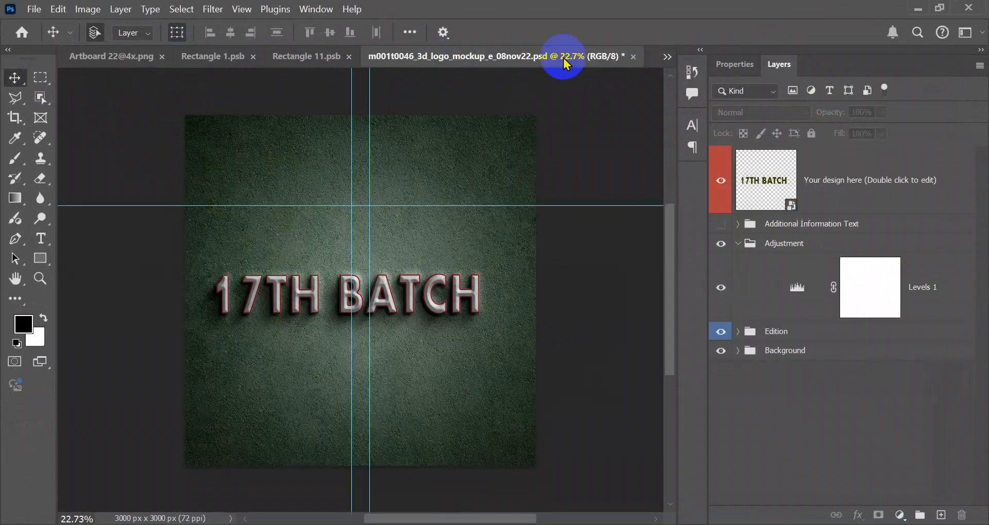
click(298, 56)
click(190, 59)
click(97, 55)
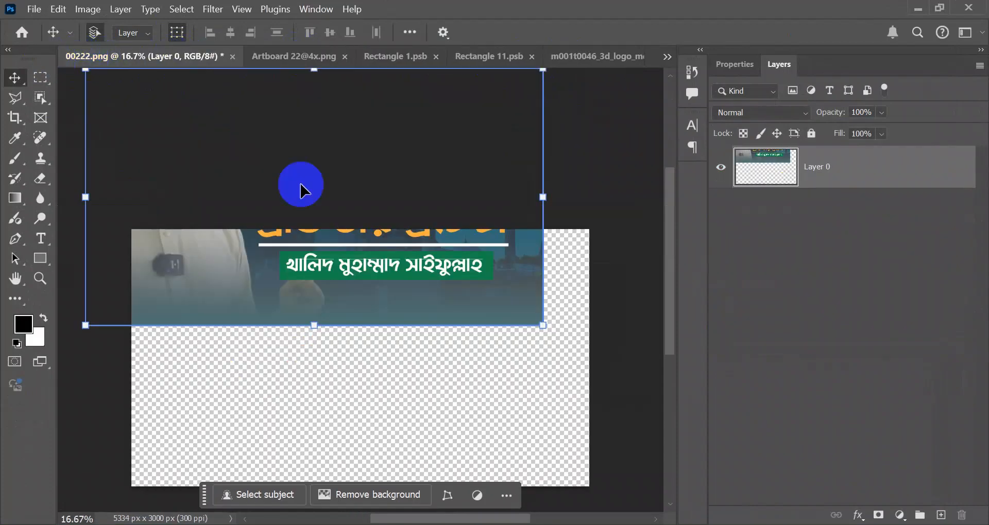
key(ctrl+minus)
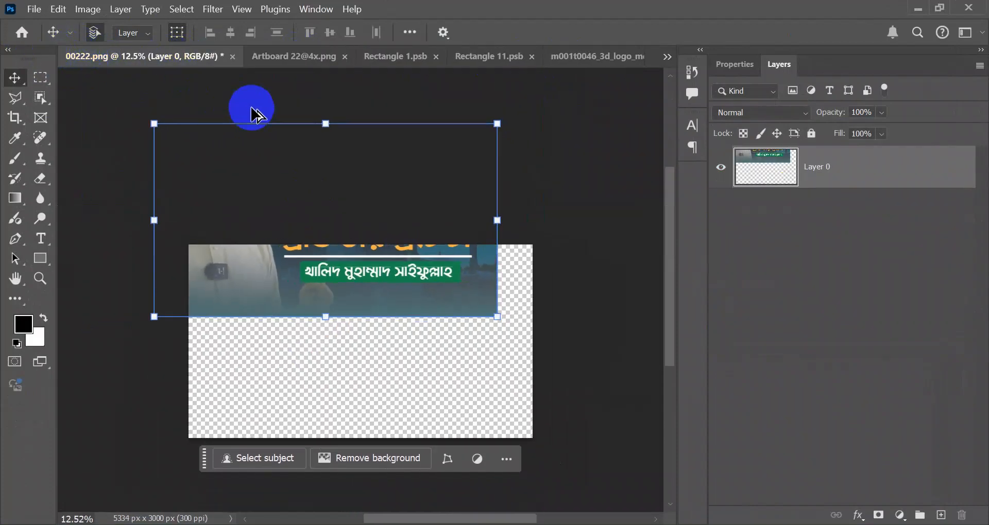
click(320, 57)
click(84, 55)
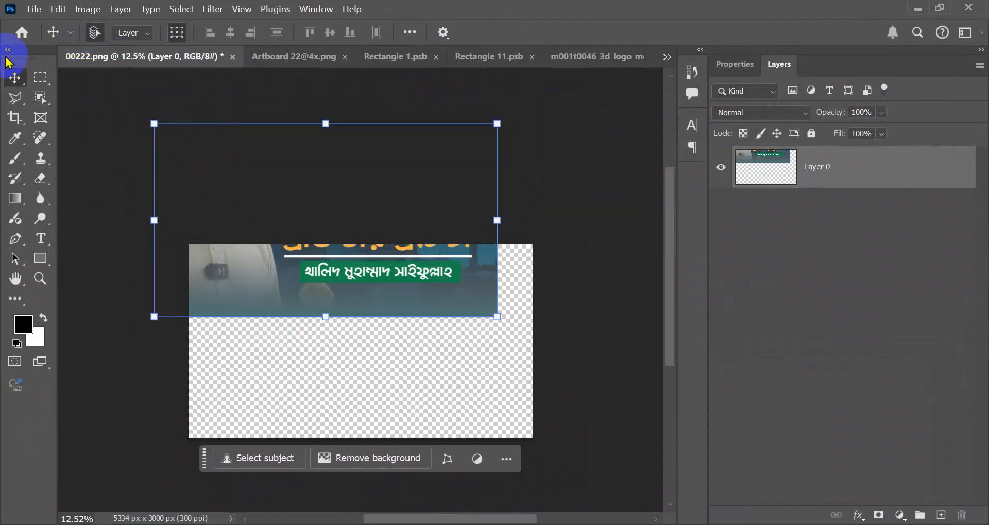
Find the Untitled-1 banner among the open documents and bring it to the front.
click(305, 57)
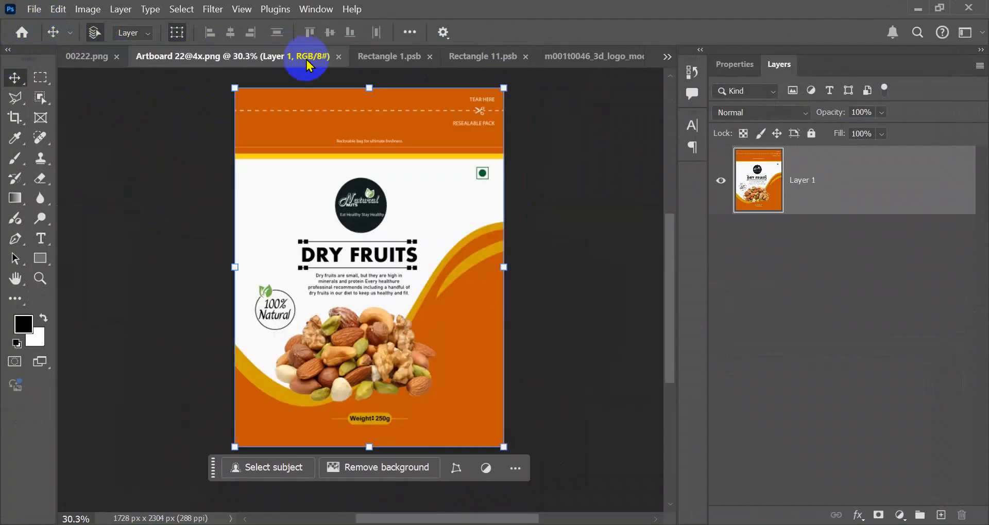
click(668, 57)
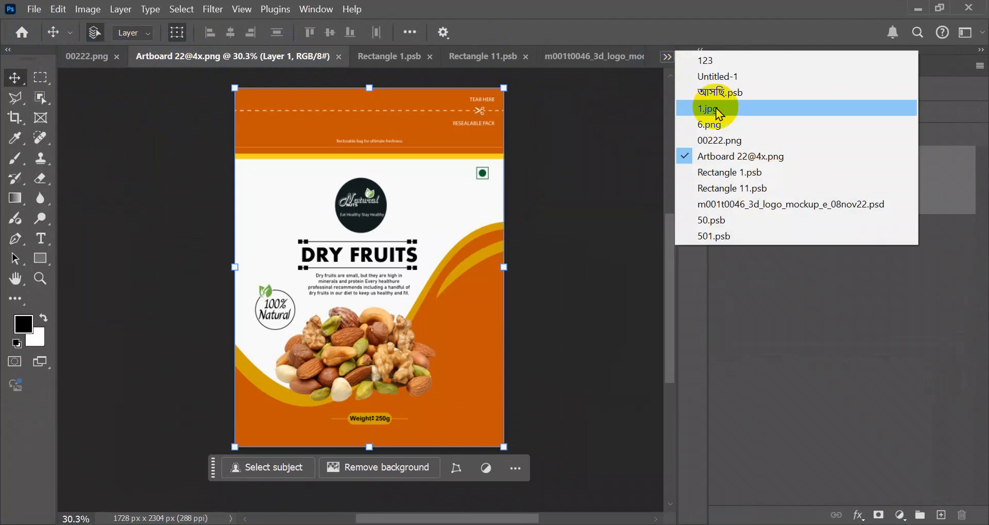
click(734, 93)
click(668, 57)
click(731, 76)
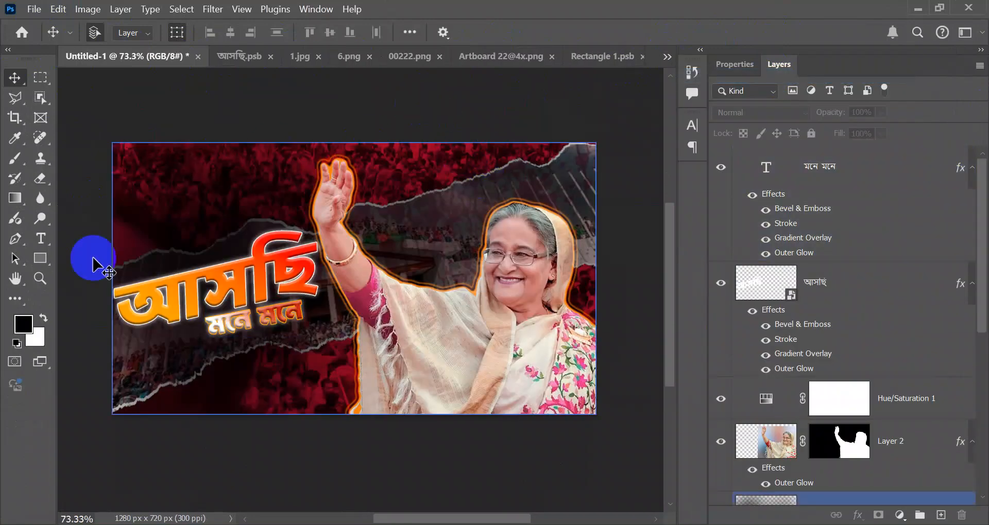
Select the large আসছি title in the banner and open its smart object contents for editing.
click(270, 252)
click(348, 293)
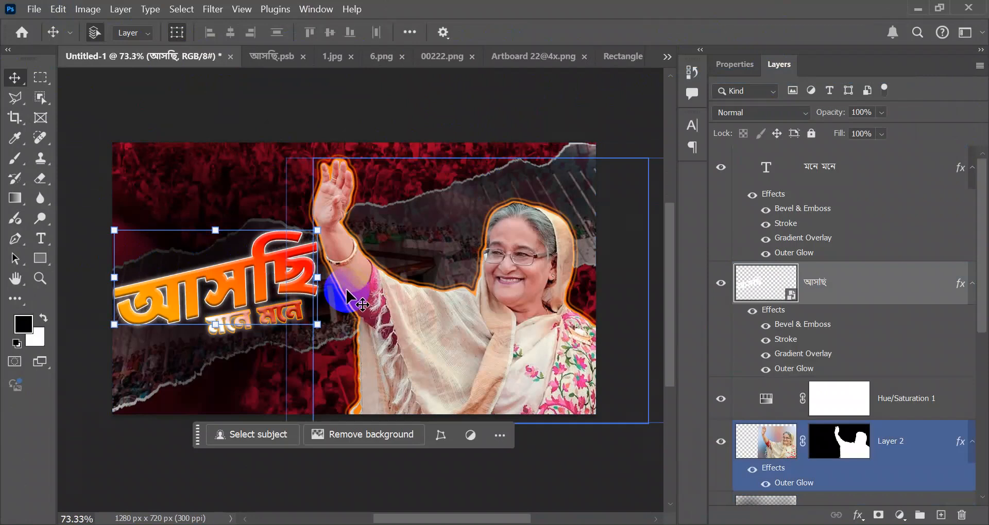
click(292, 258)
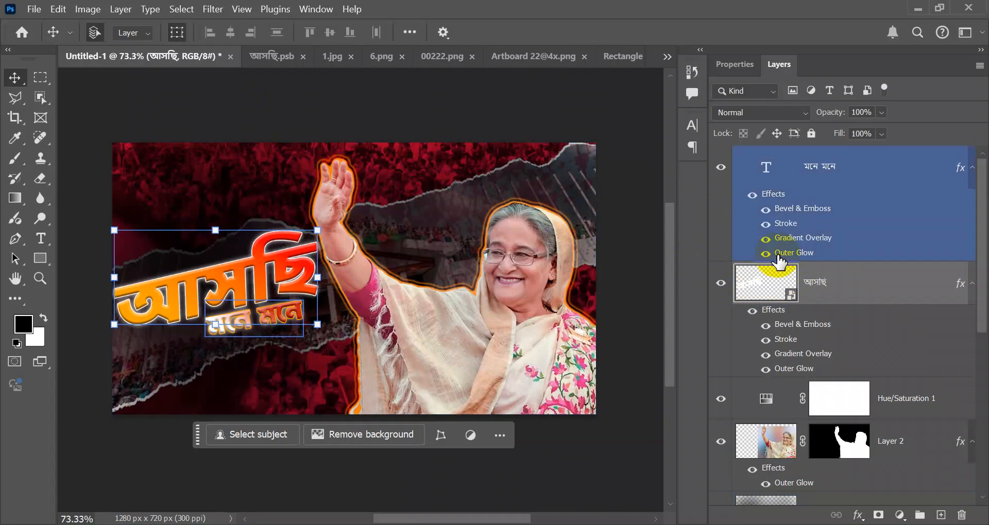
double_click(753, 281)
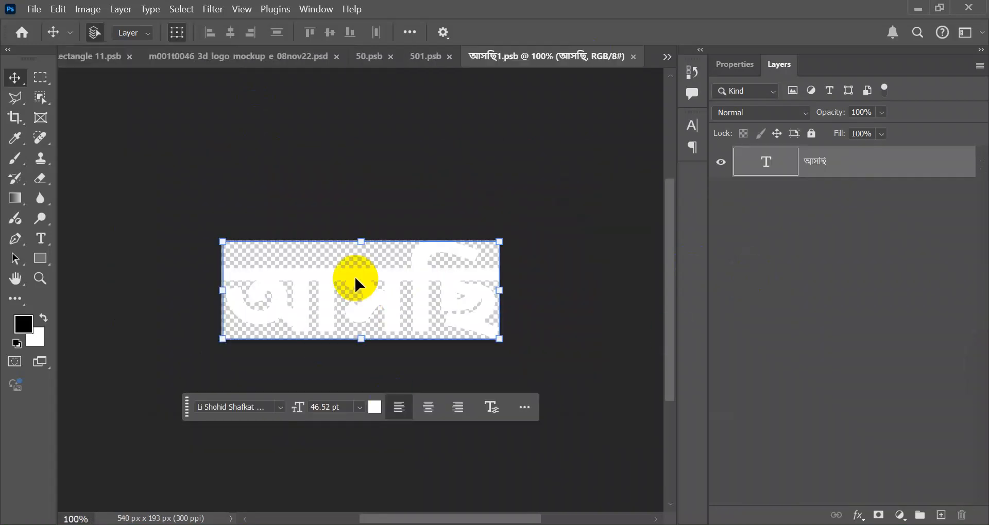
Add an empty layer above the text inside the smart object and hide the আসছি text layer.
click(35, 10)
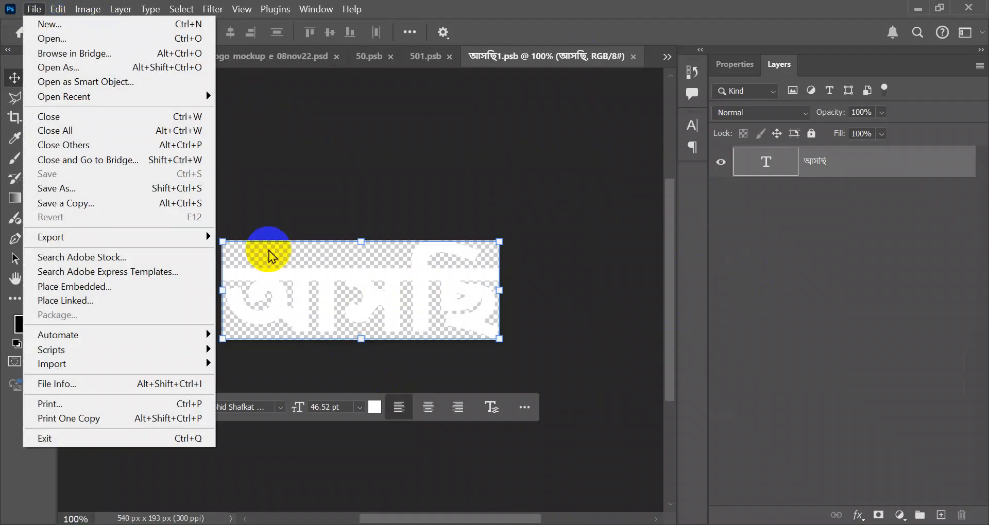
click(327, 287)
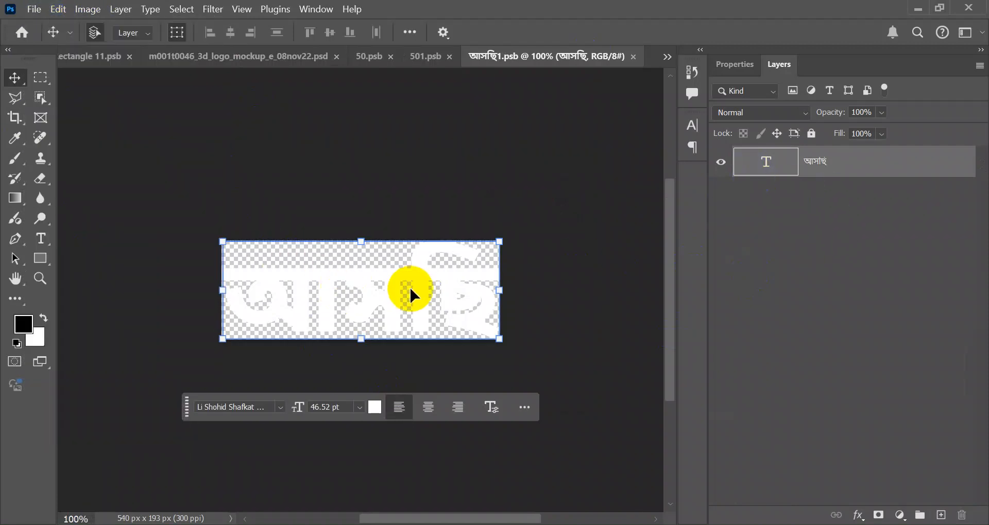
click(948, 518)
click(721, 192)
click(746, 157)
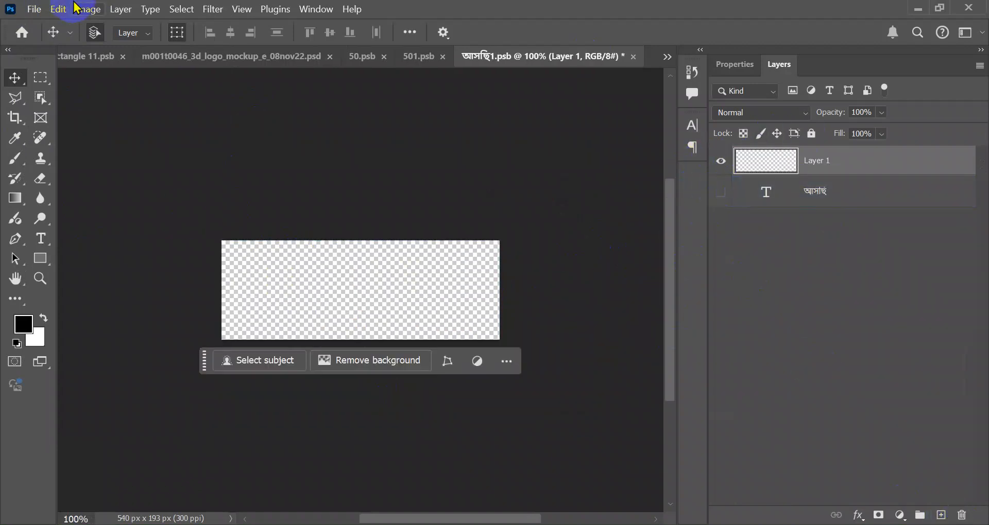
Place the Artboard 1@4x logo from the Pictures folder as an embedded image in the smart object and save it.
click(36, 10)
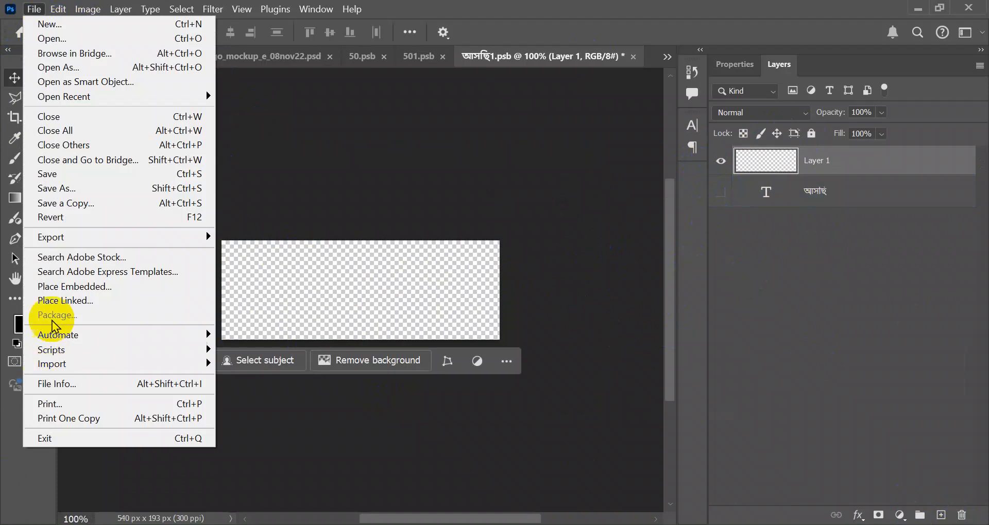
click(59, 287)
double_click(353, 123)
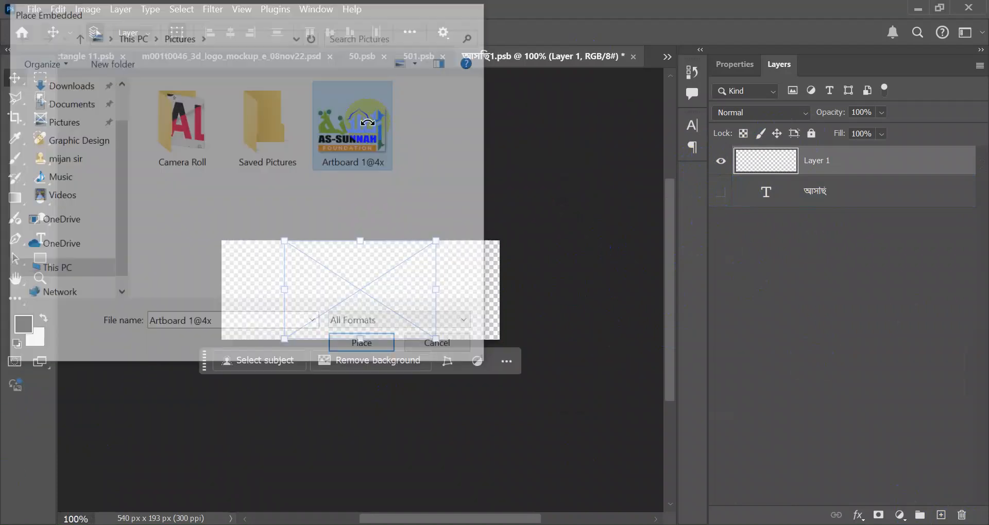
click(449, 377)
key(ctrl+s)
Return to the Untitled-1 banner document by way of the 3D logo mockup and clear the layer selection.
click(126, 58)
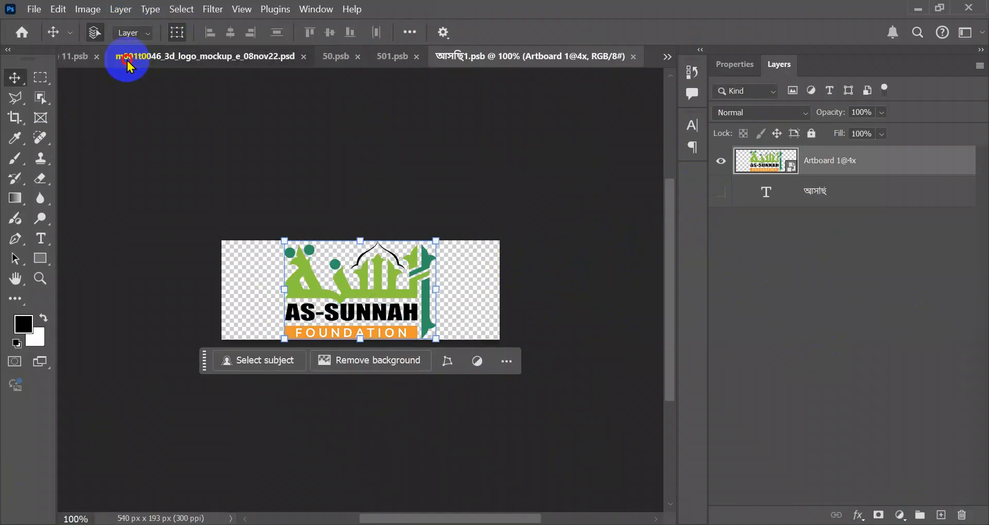
click(666, 58)
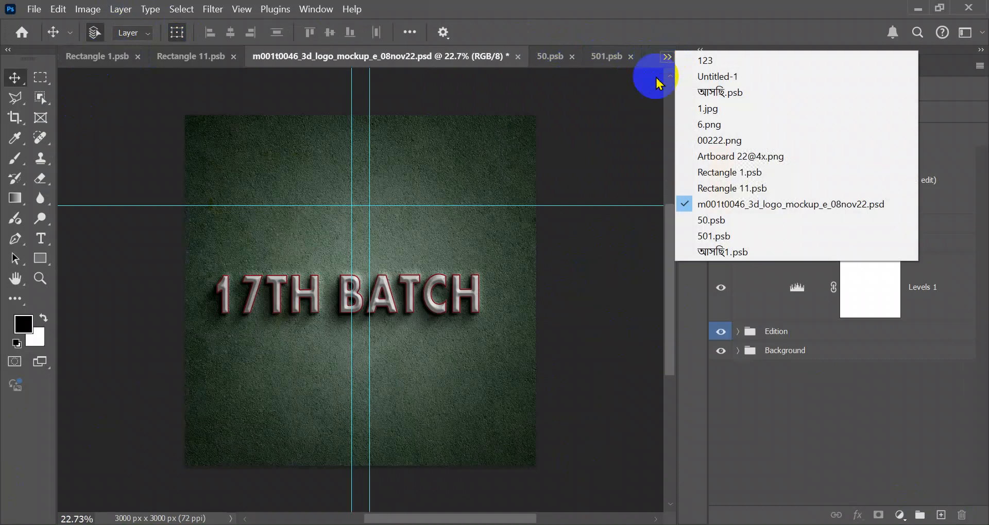
click(740, 78)
click(411, 119)
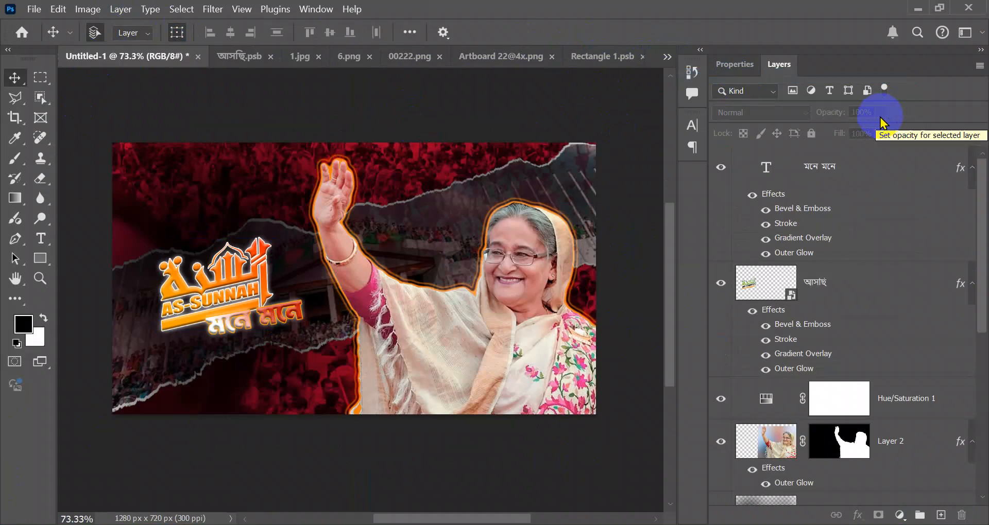
Zoom in on the AS-SUNNAH logo in the banner and examine the layer effects applied to its smart object.
scroll(331, 283, up, 3)
click(225, 249)
scroll(169, 285, up, 2)
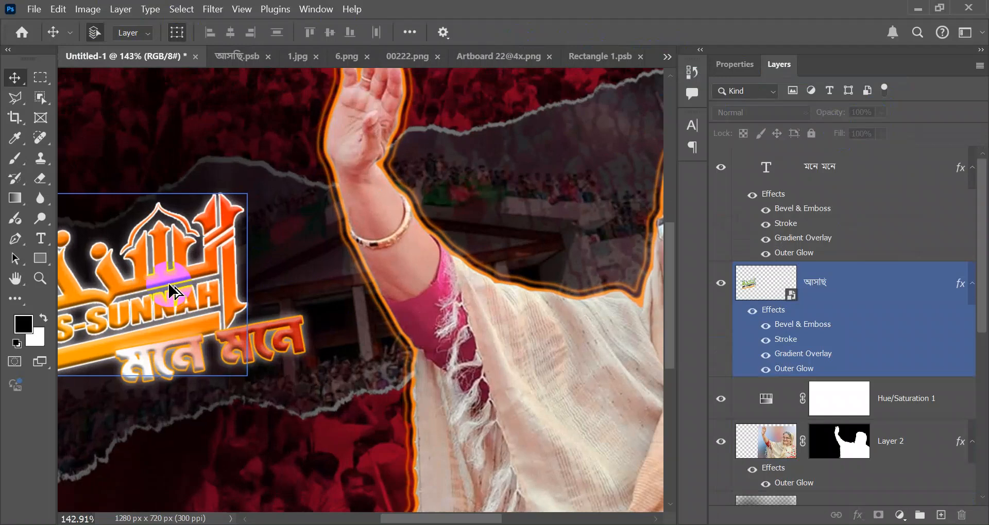
drag(269, 258, 443, 205)
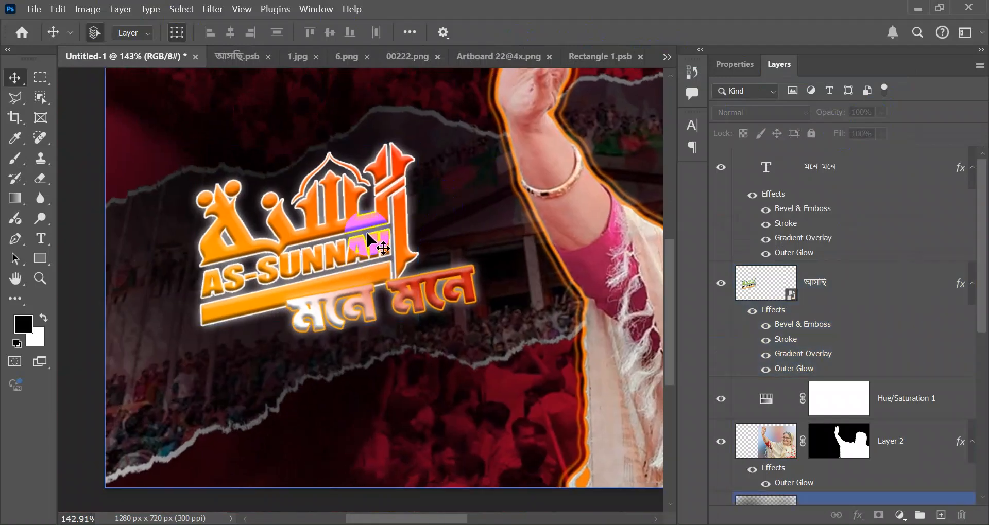
click(365, 240)
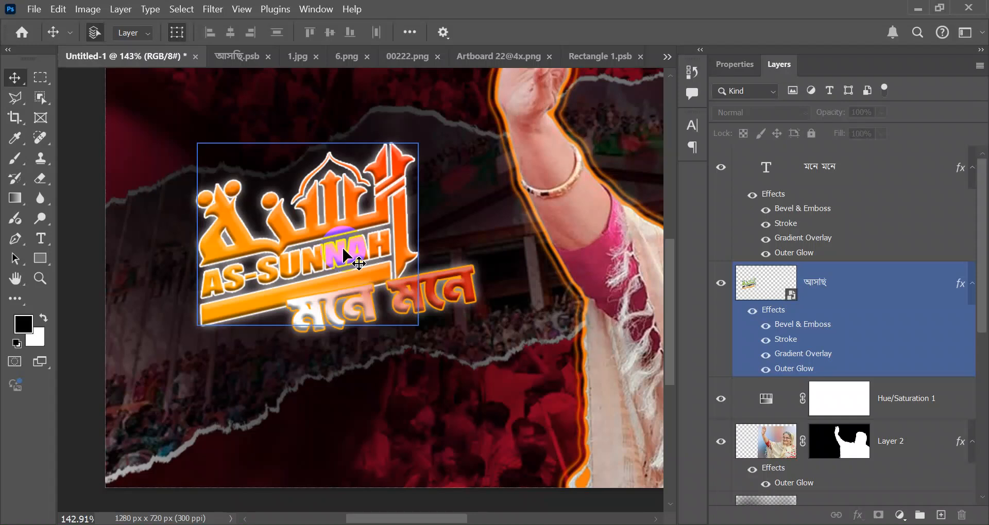
click(345, 255)
click(798, 292)
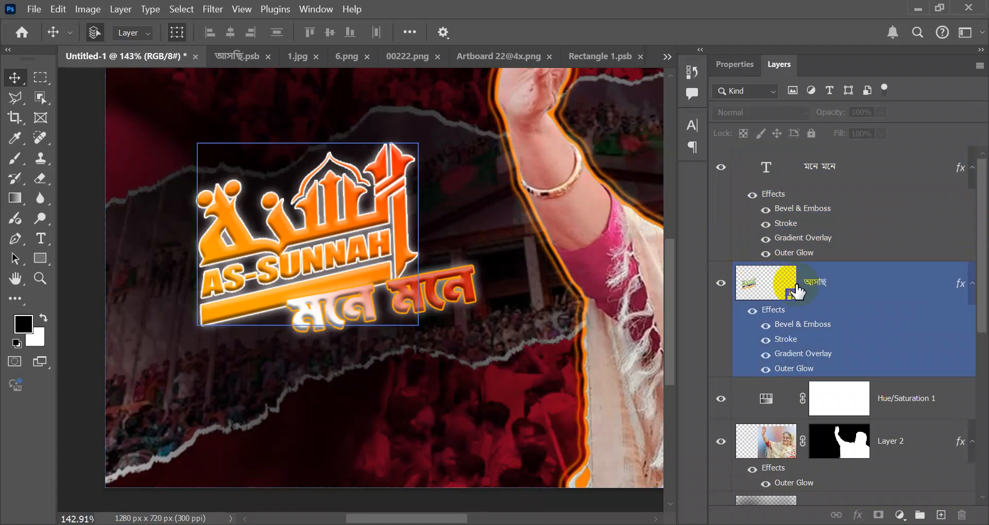
Check the আসছি smart object layer, clear its selection, and examine how the styled AS-SUNNAH logo sits in the whole banner.
click(766, 313)
click(772, 280)
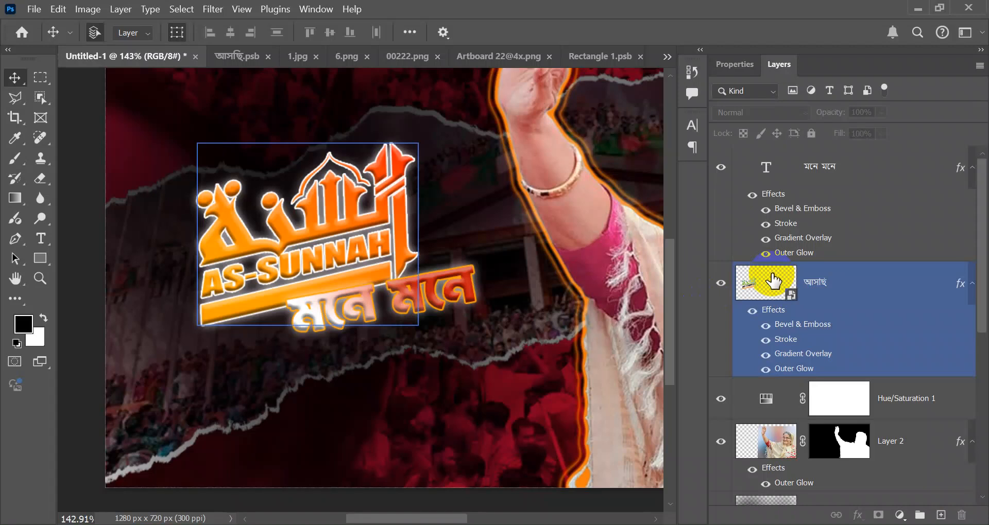
click(521, 289)
click(432, 289)
click(333, 251)
scroll(333, 250, down, 4)
scroll(333, 250, up, 4)
scroll(332, 249, down, 2)
click(65, 249)
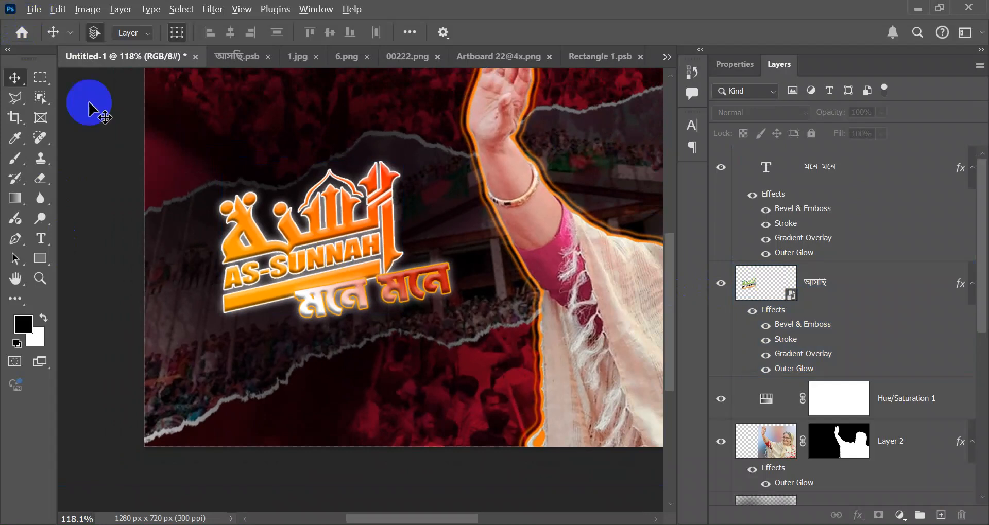
scroll(89, 103, down, 4)
key(ctrl+minus)
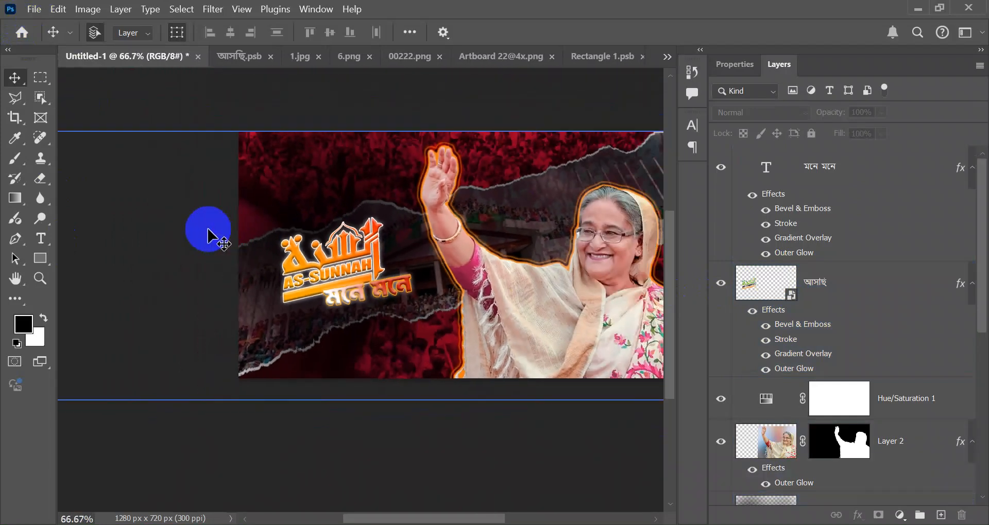
drag(436, 195, 349, 214)
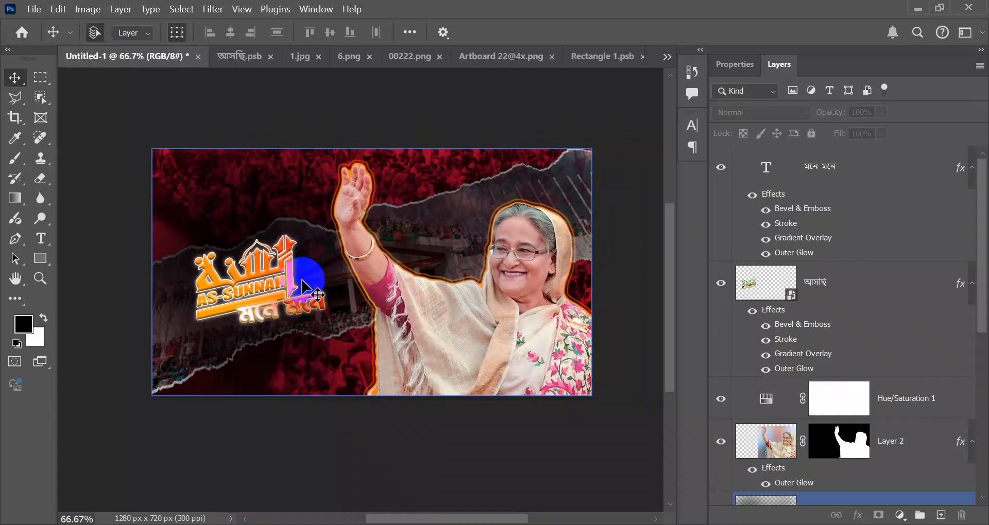
Switch to the Freepik logo mockup results in the browser and look through the free PSD 3D logo designs.
click(783, 307)
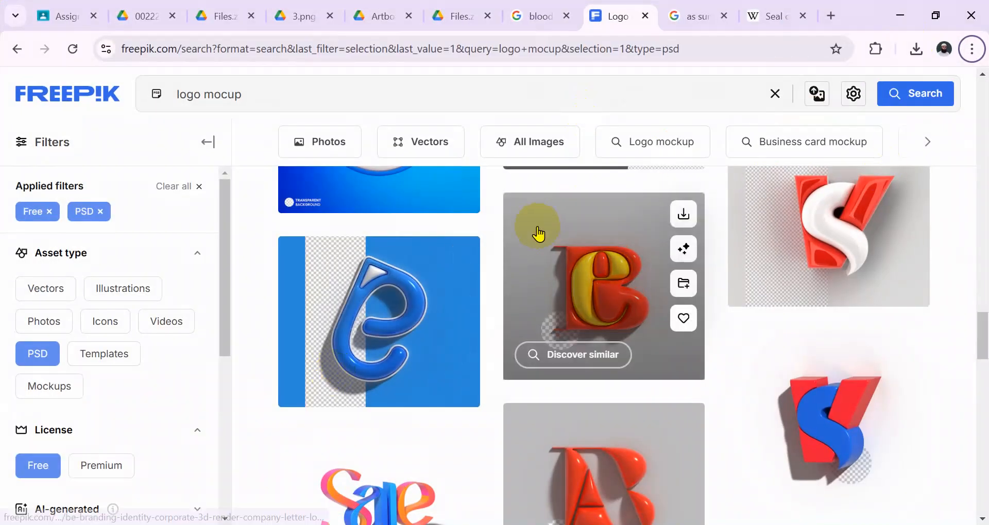
scroll(538, 235, down, 10)
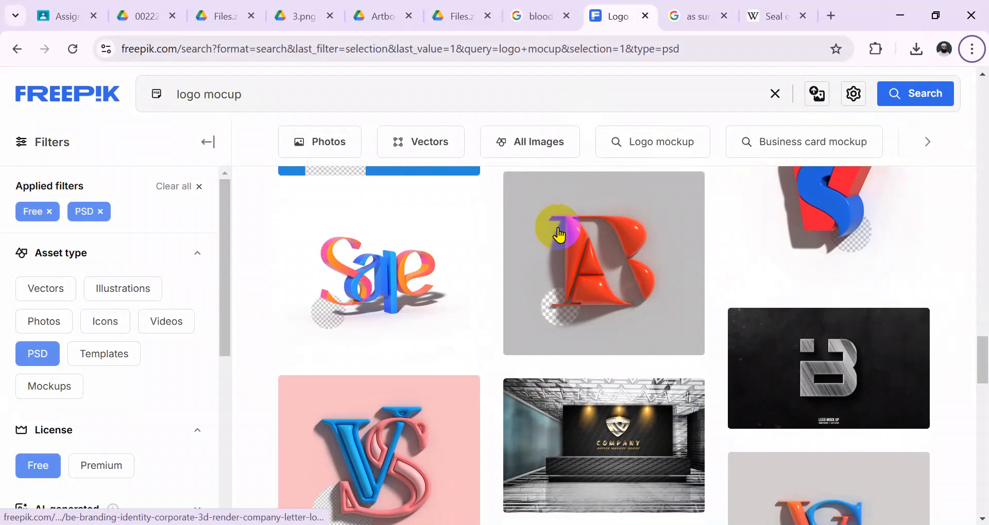
scroll(521, 348, down, 7)
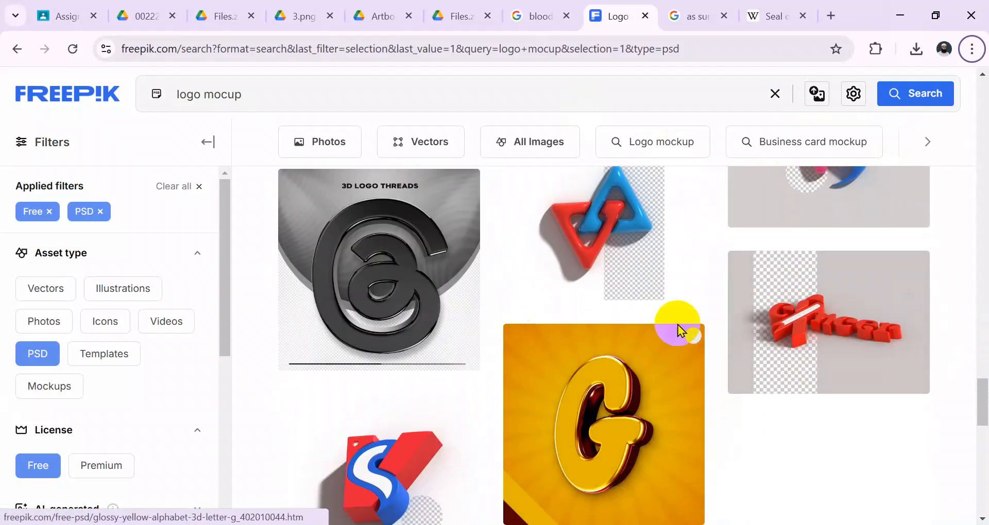
scroll(733, 308, up, 15)
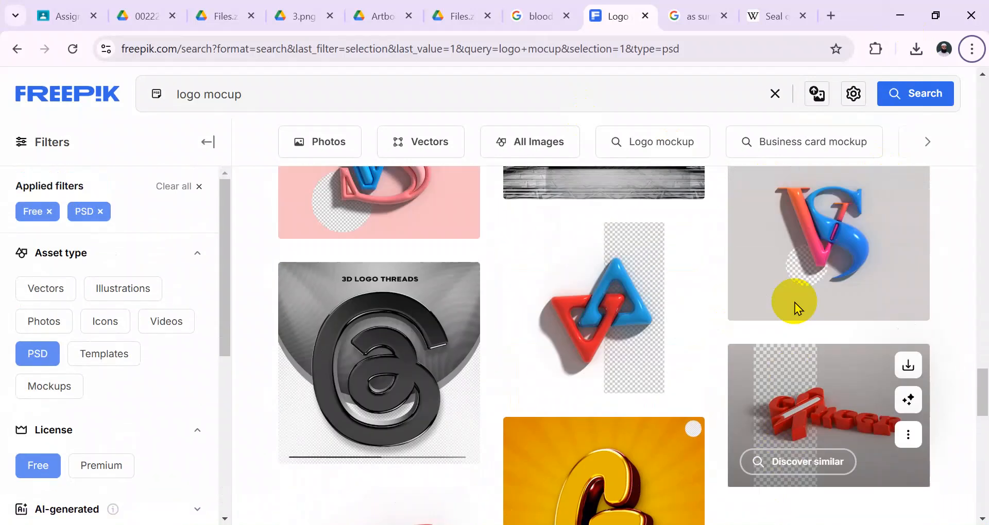
scroll(907, 319, up, 10)
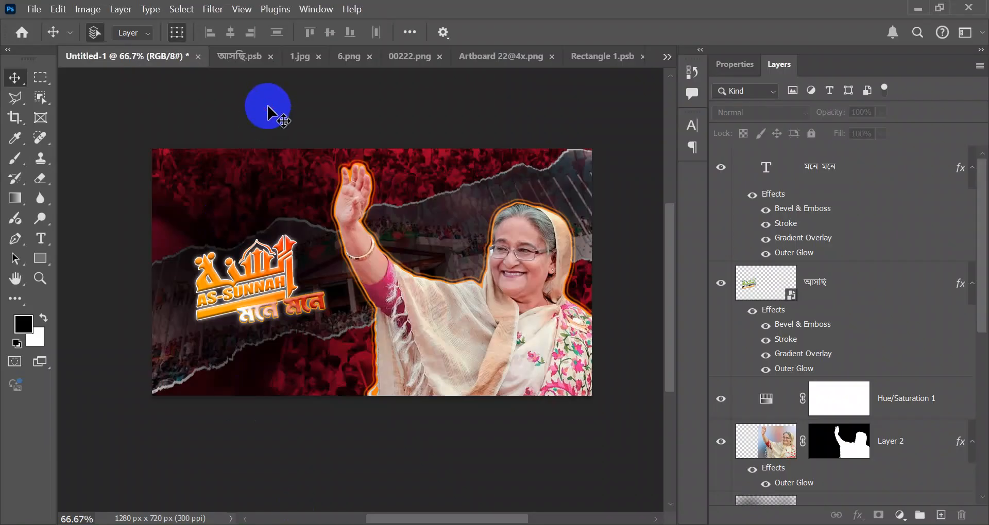
Return to Photoshop and switch from the banner to the আসছি.psb smart object document to view its contents.
click(38, 12)
click(280, 93)
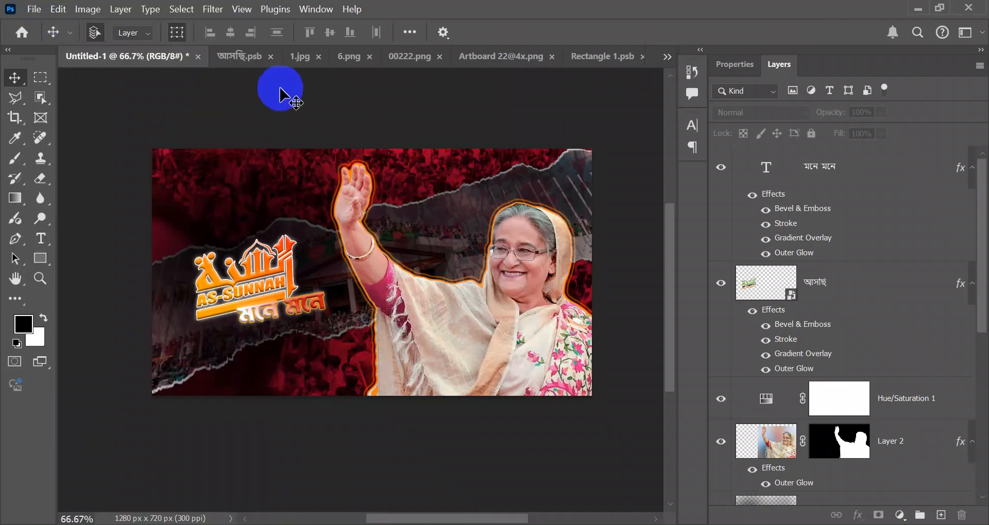
click(240, 61)
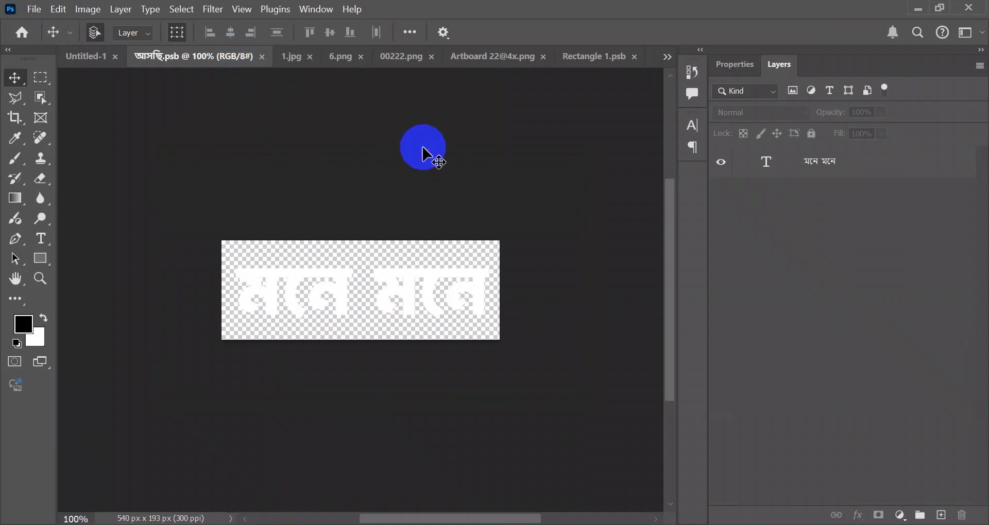